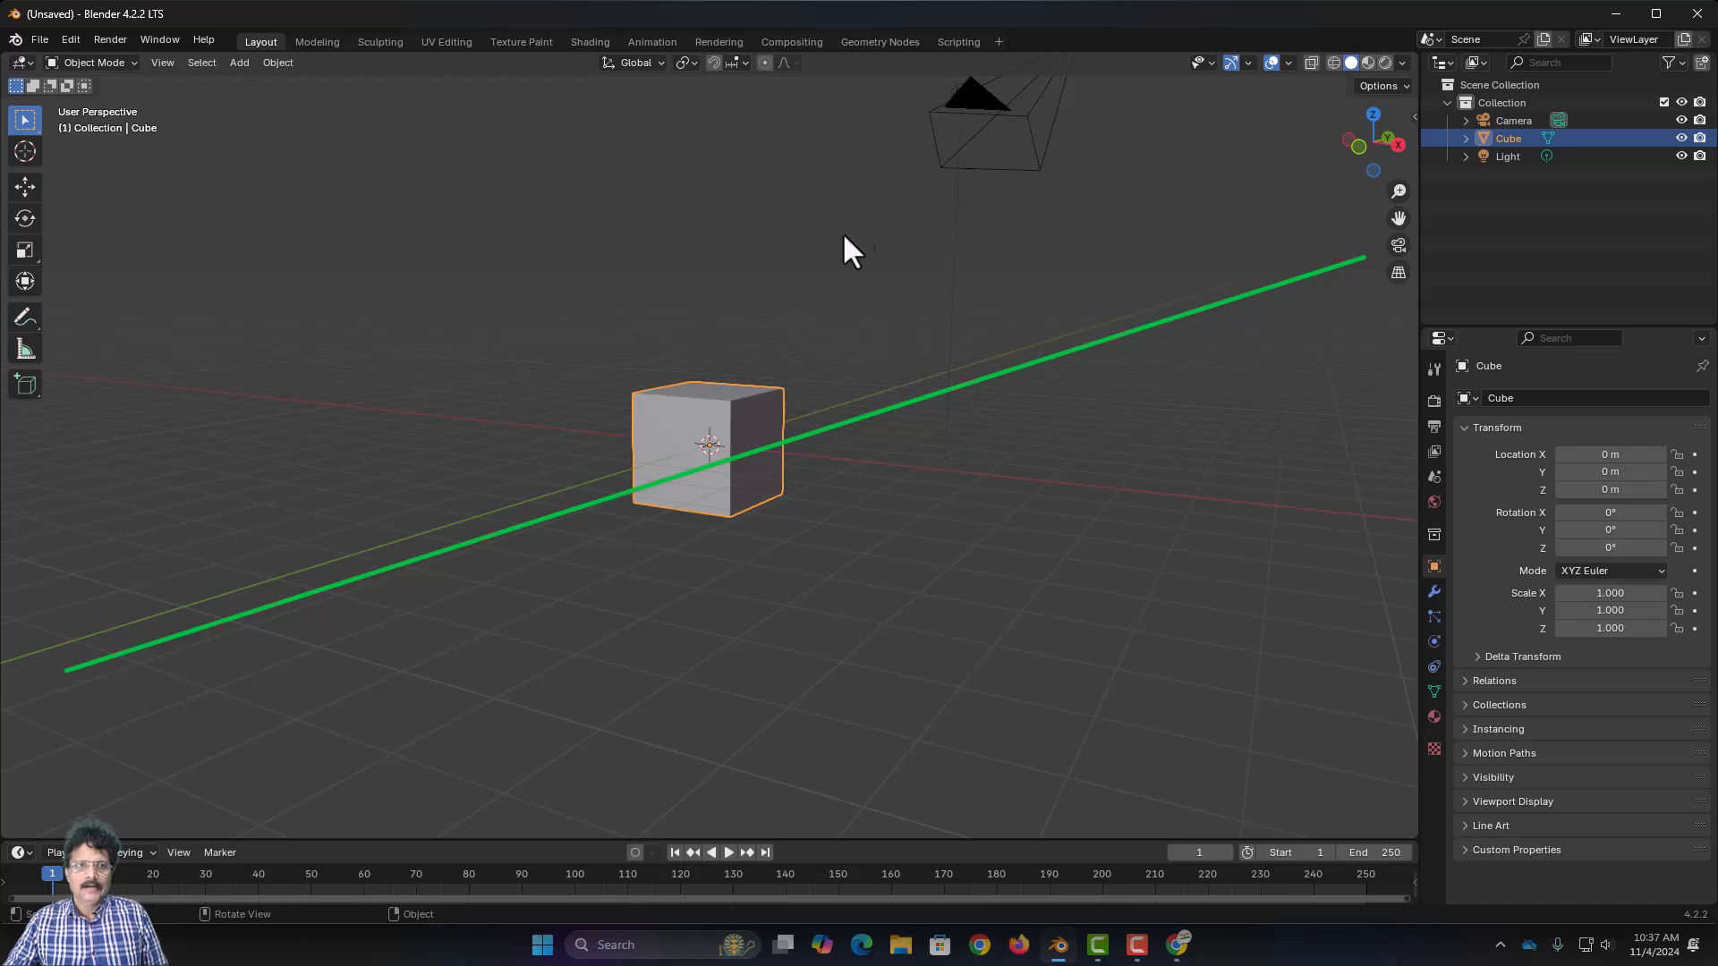
Show the Z axis line in the viewport overlays and activate the Move tool for the cube
left_click(1286, 66)
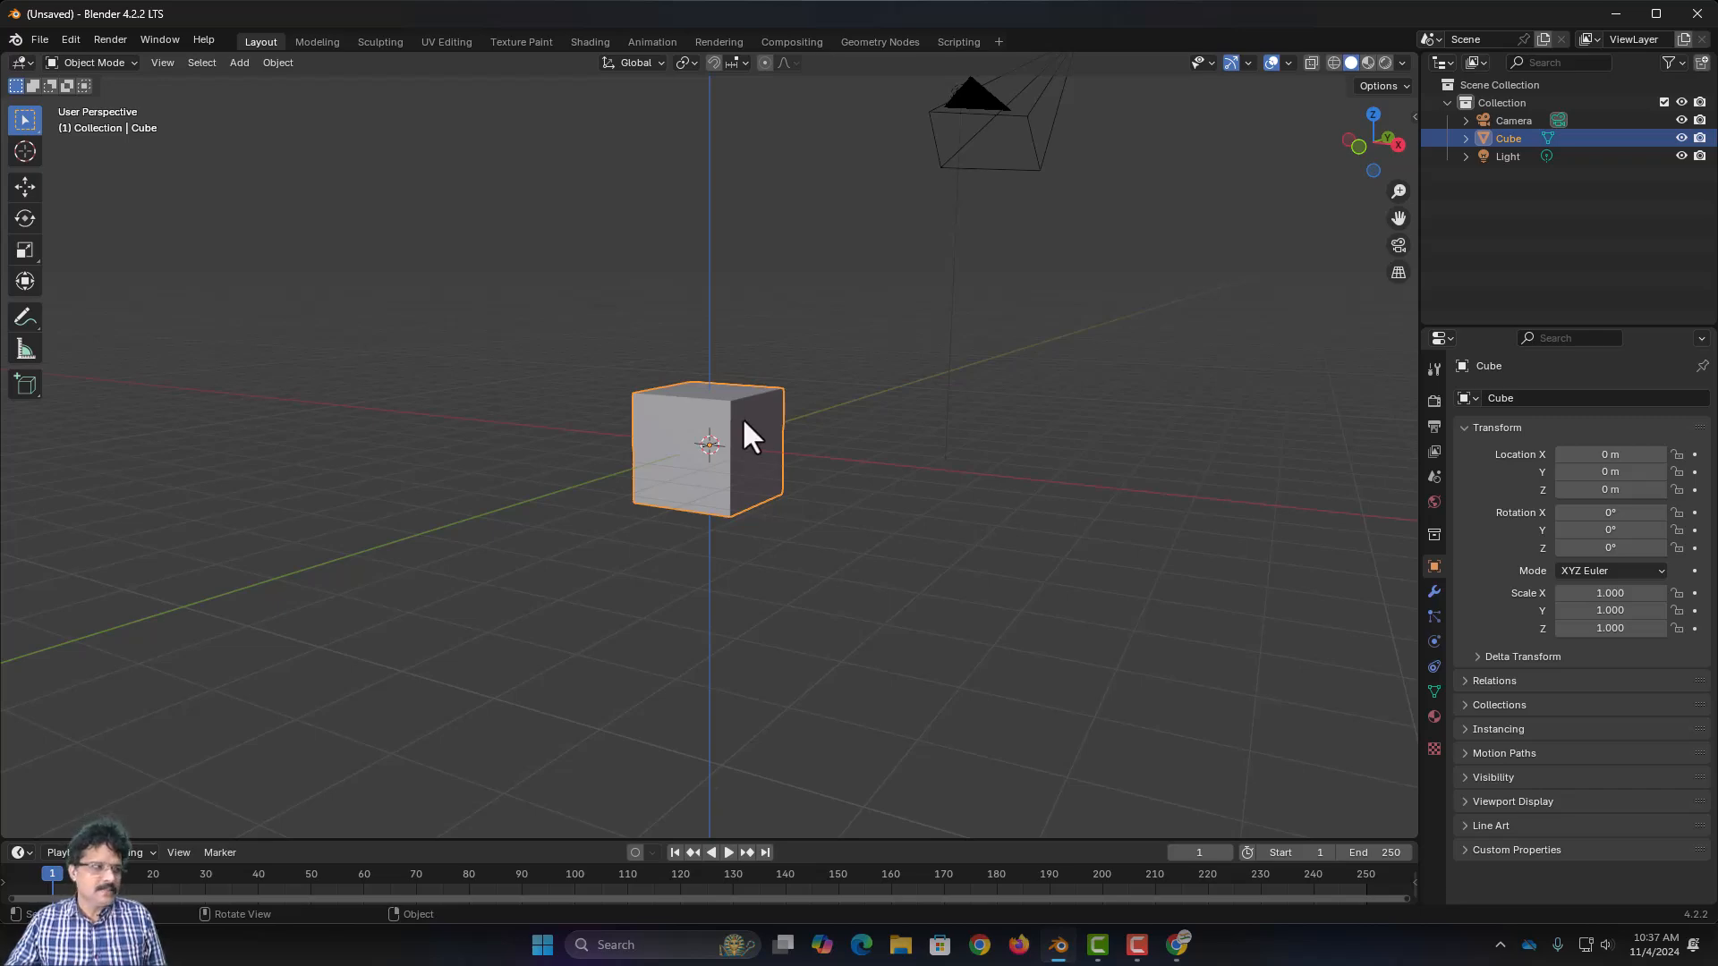
left_click(22, 192)
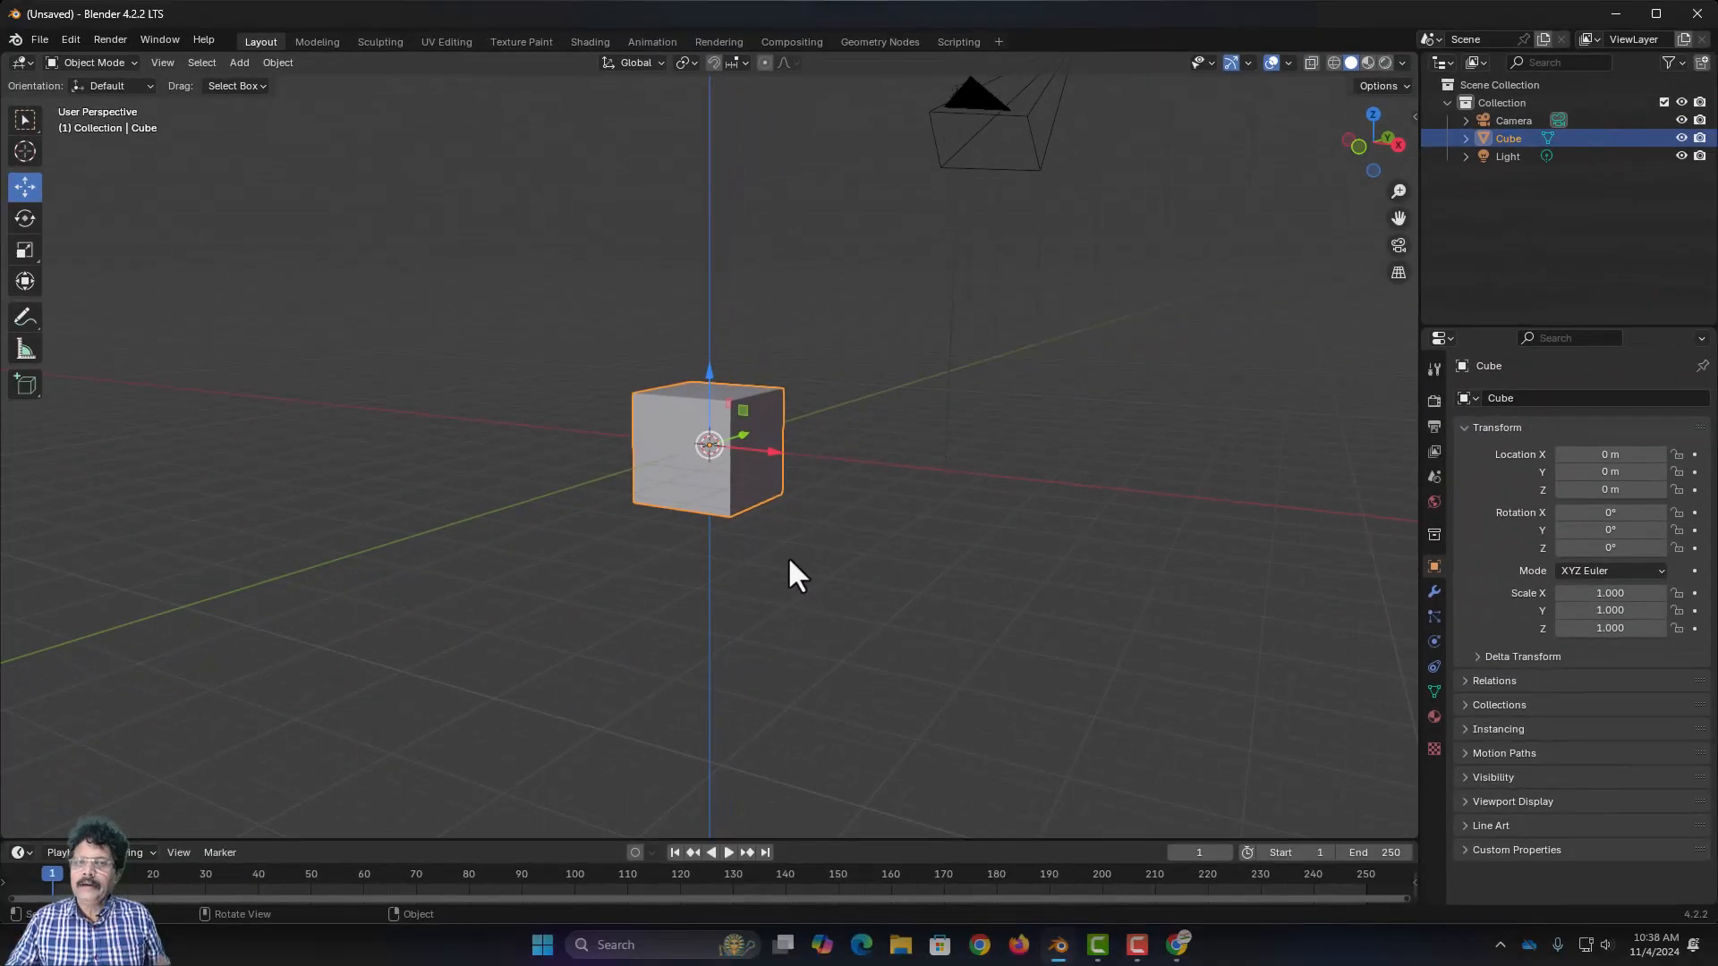
Switch to Google Maps, get directions from the saved Work location to Mysuru Junction, and open Street View on the route
left_click(1177, 944)
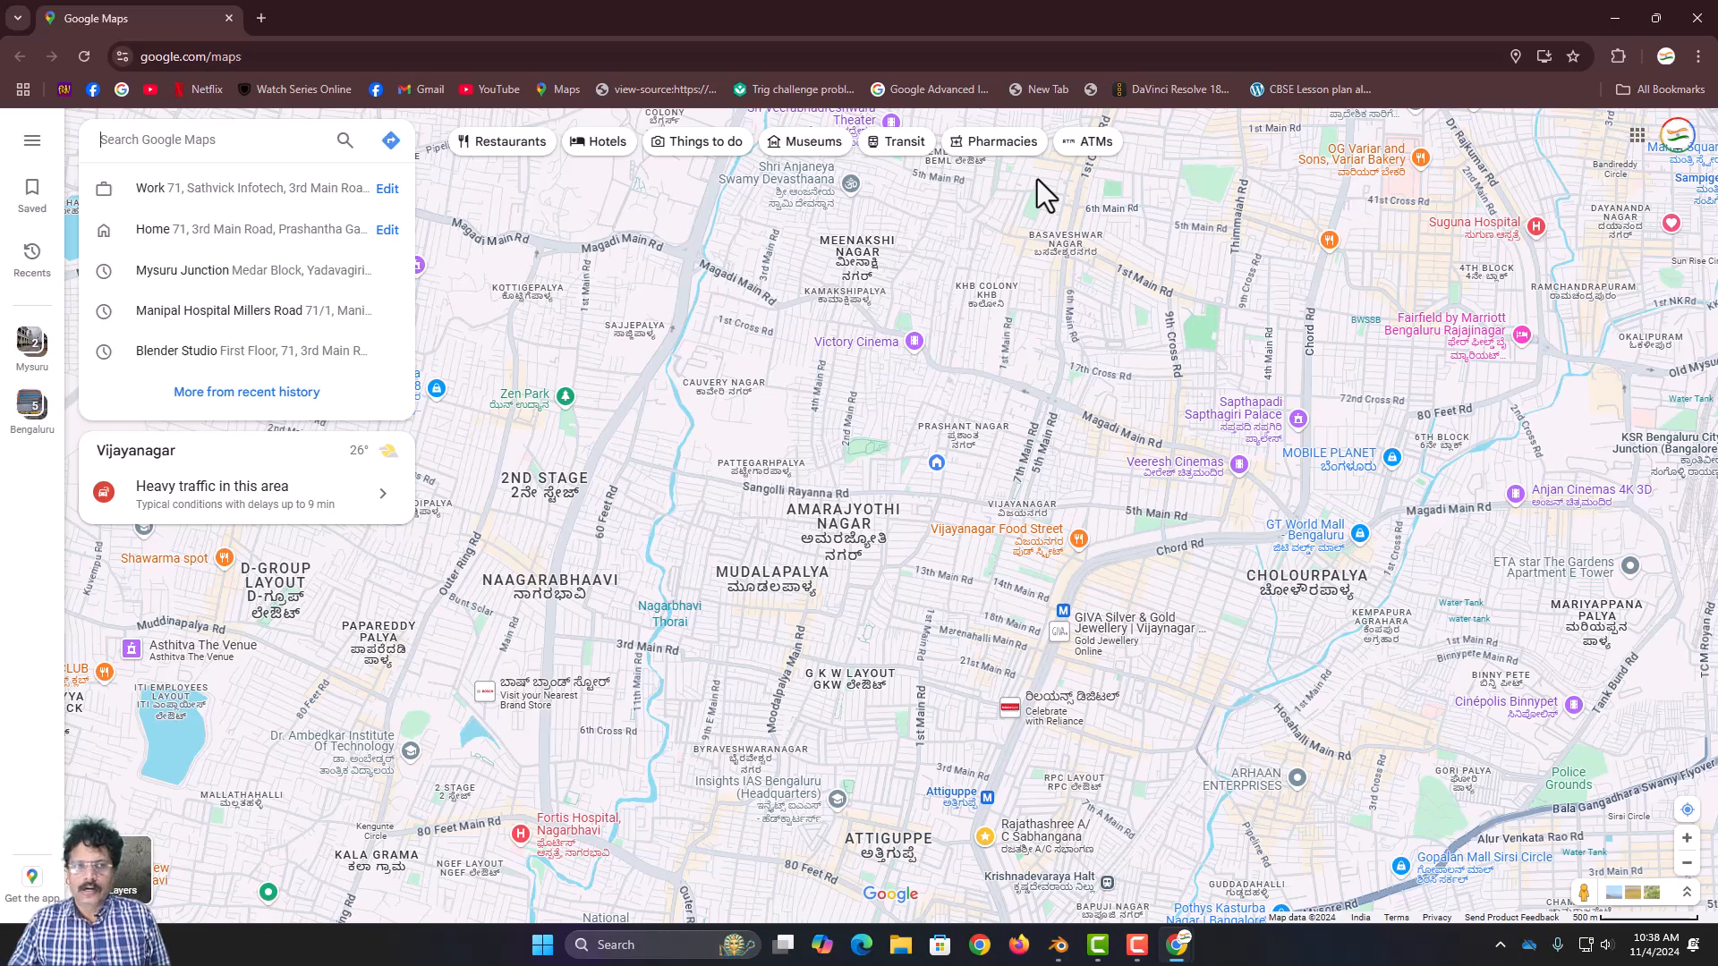
scroll(1037, 179, "down", 2)
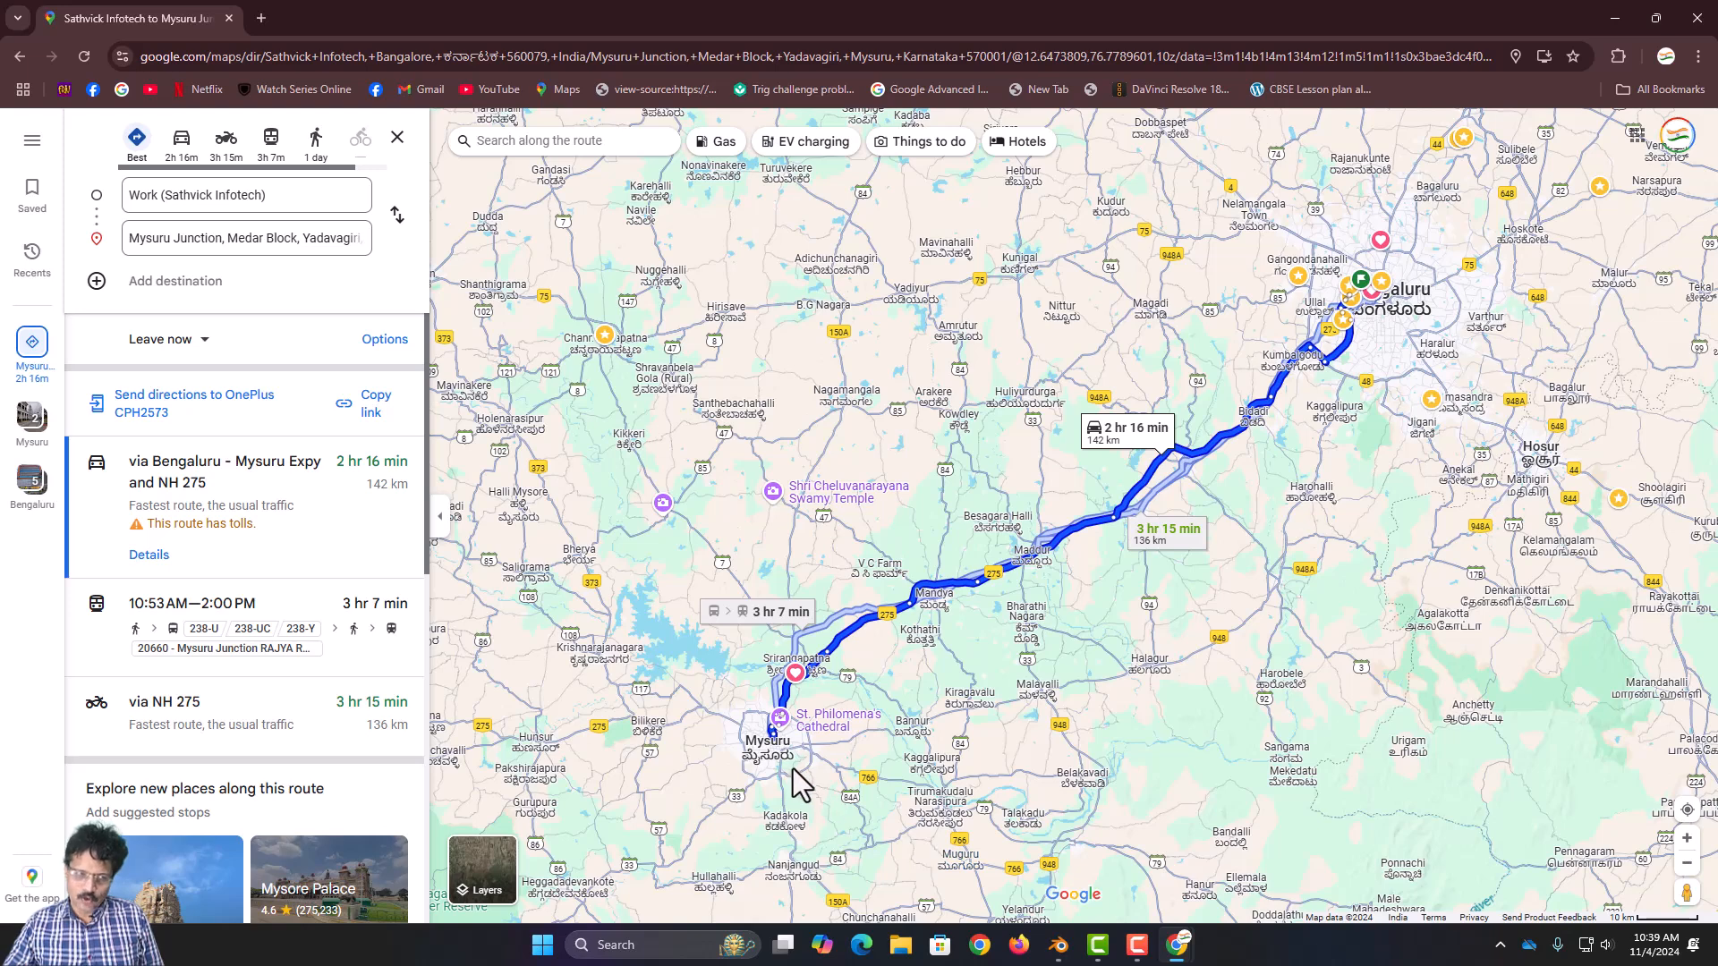
mouse_move(1387, 307)
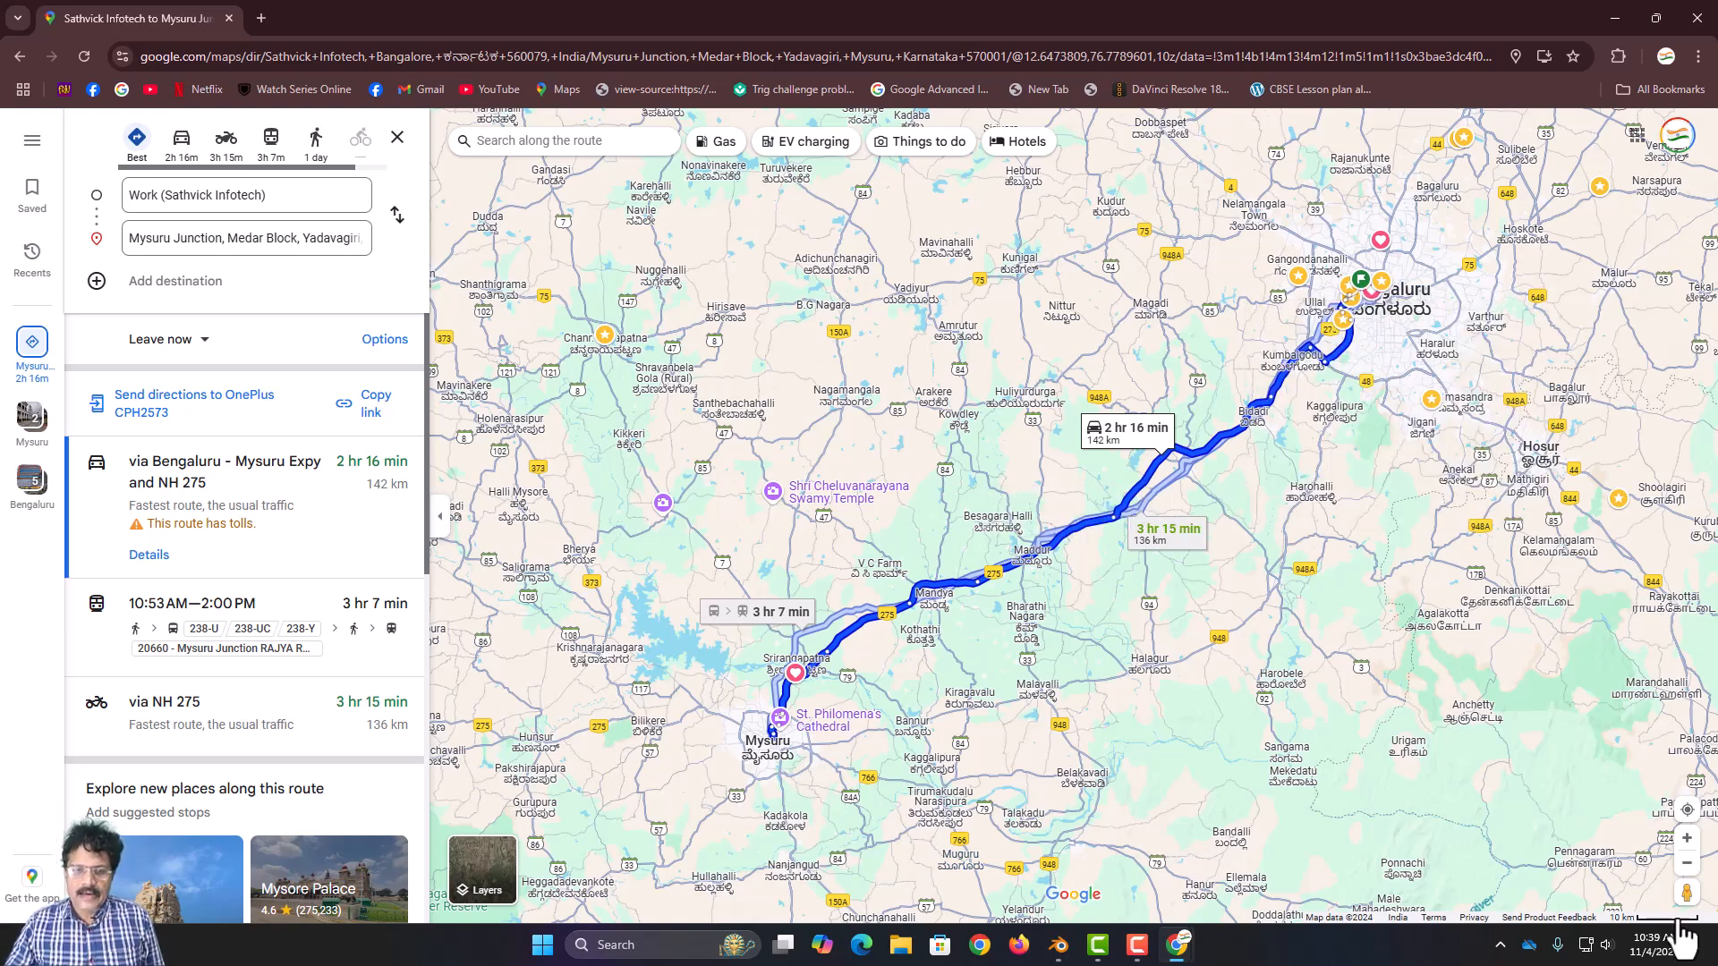
left_click_drag(1684, 890, 1083, 512)
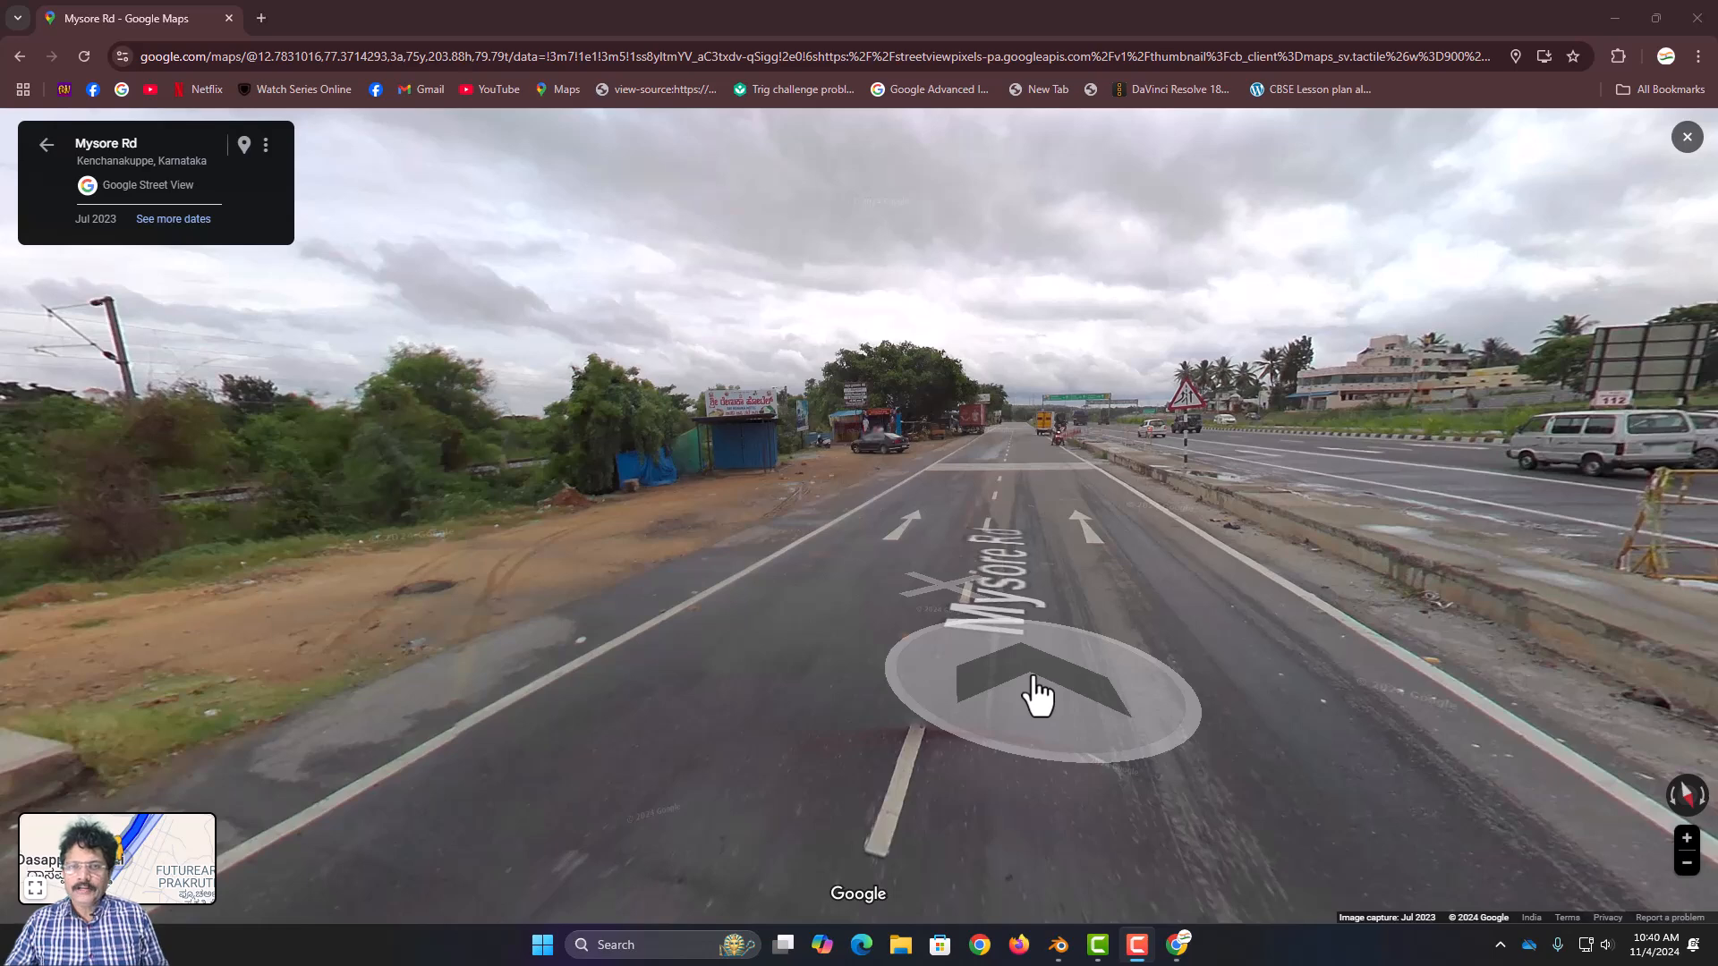
Advance along Mysore Rd in Street View and look around at the road and its surroundings
left_click(1005, 526)
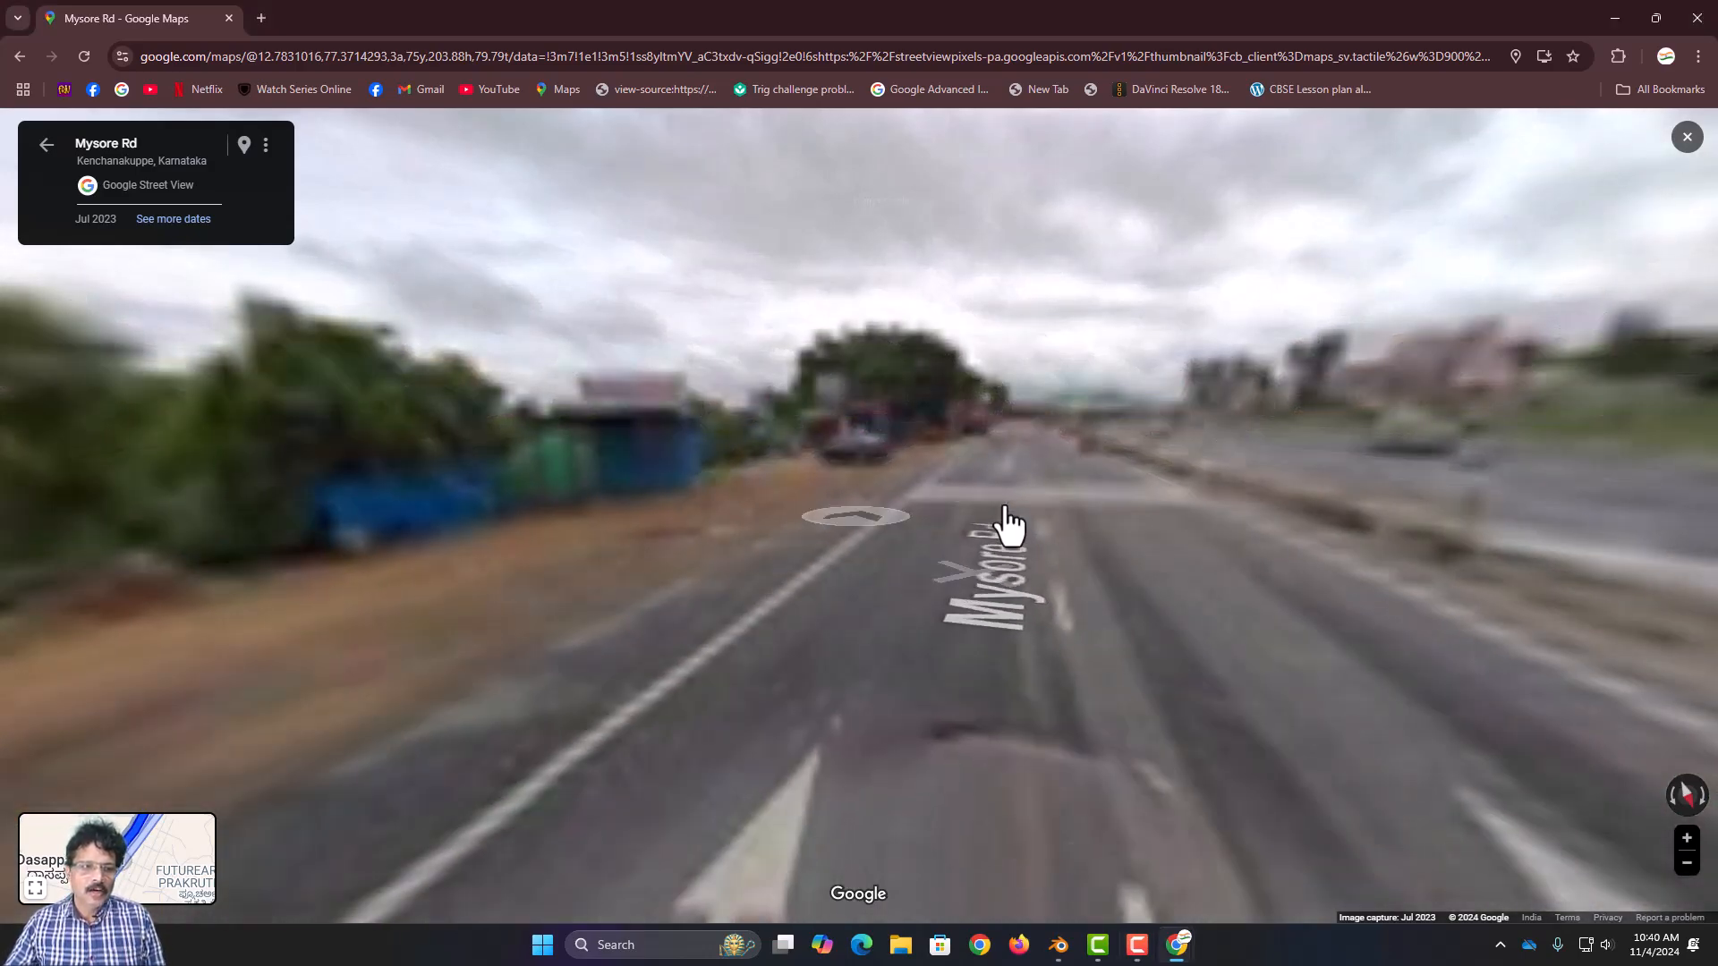
left_click(1062, 510)
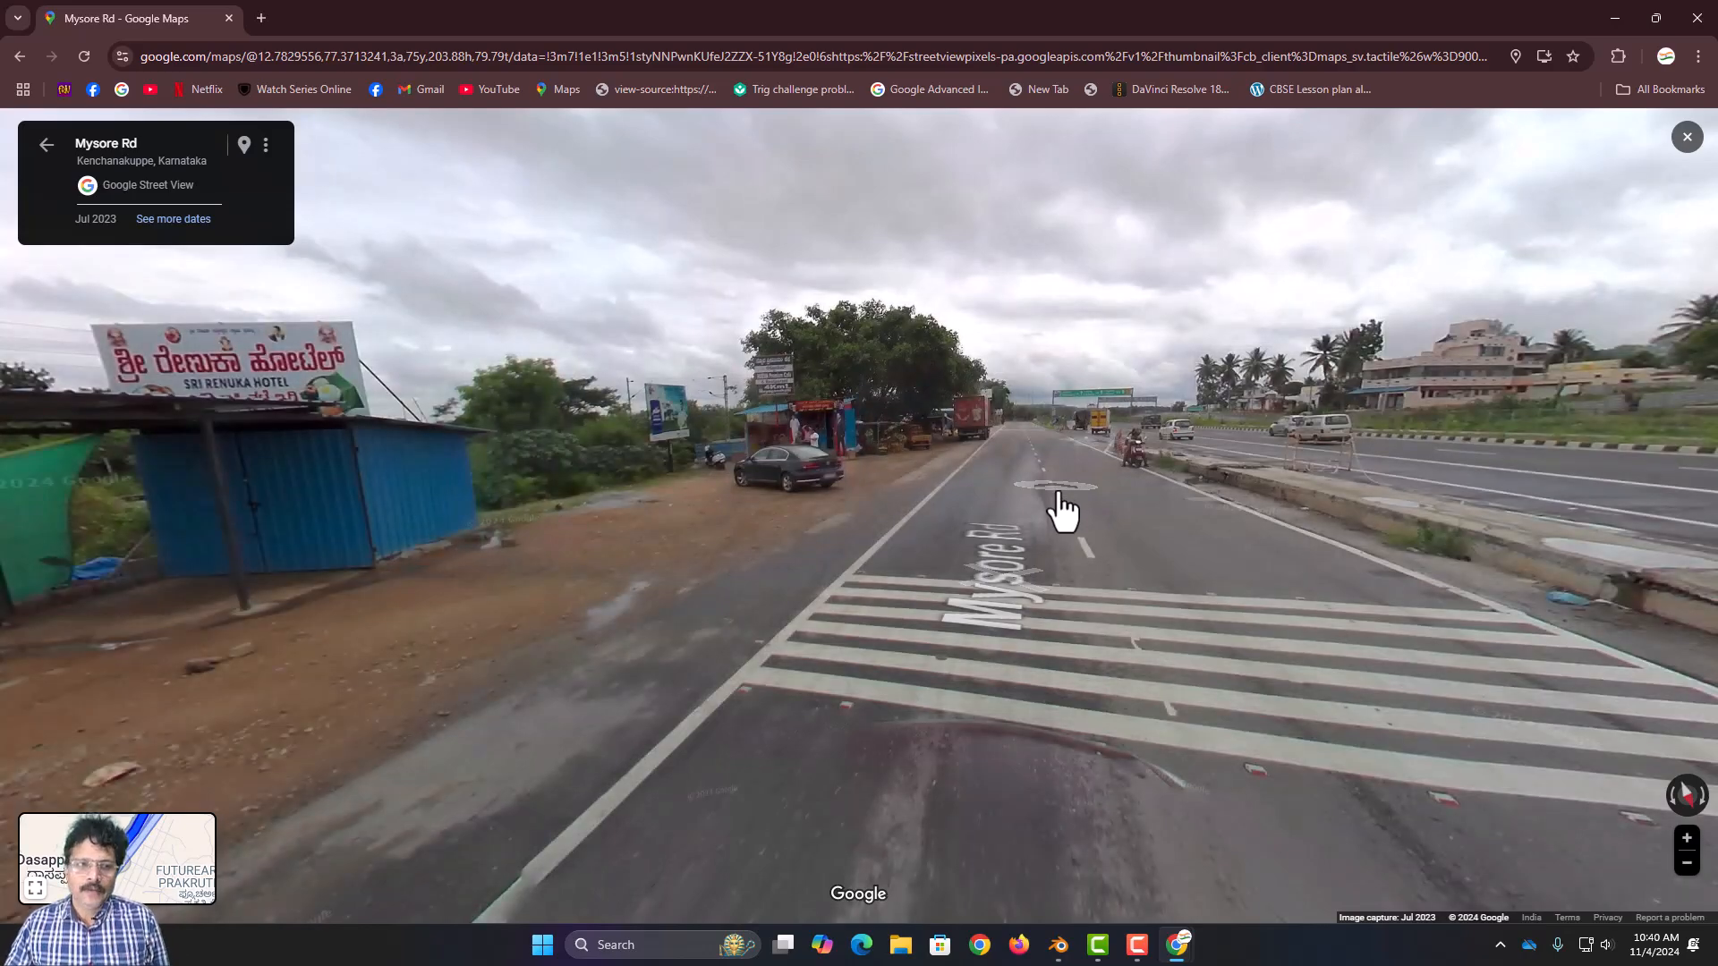
left_click_drag(1349, 517, 1596, 568)
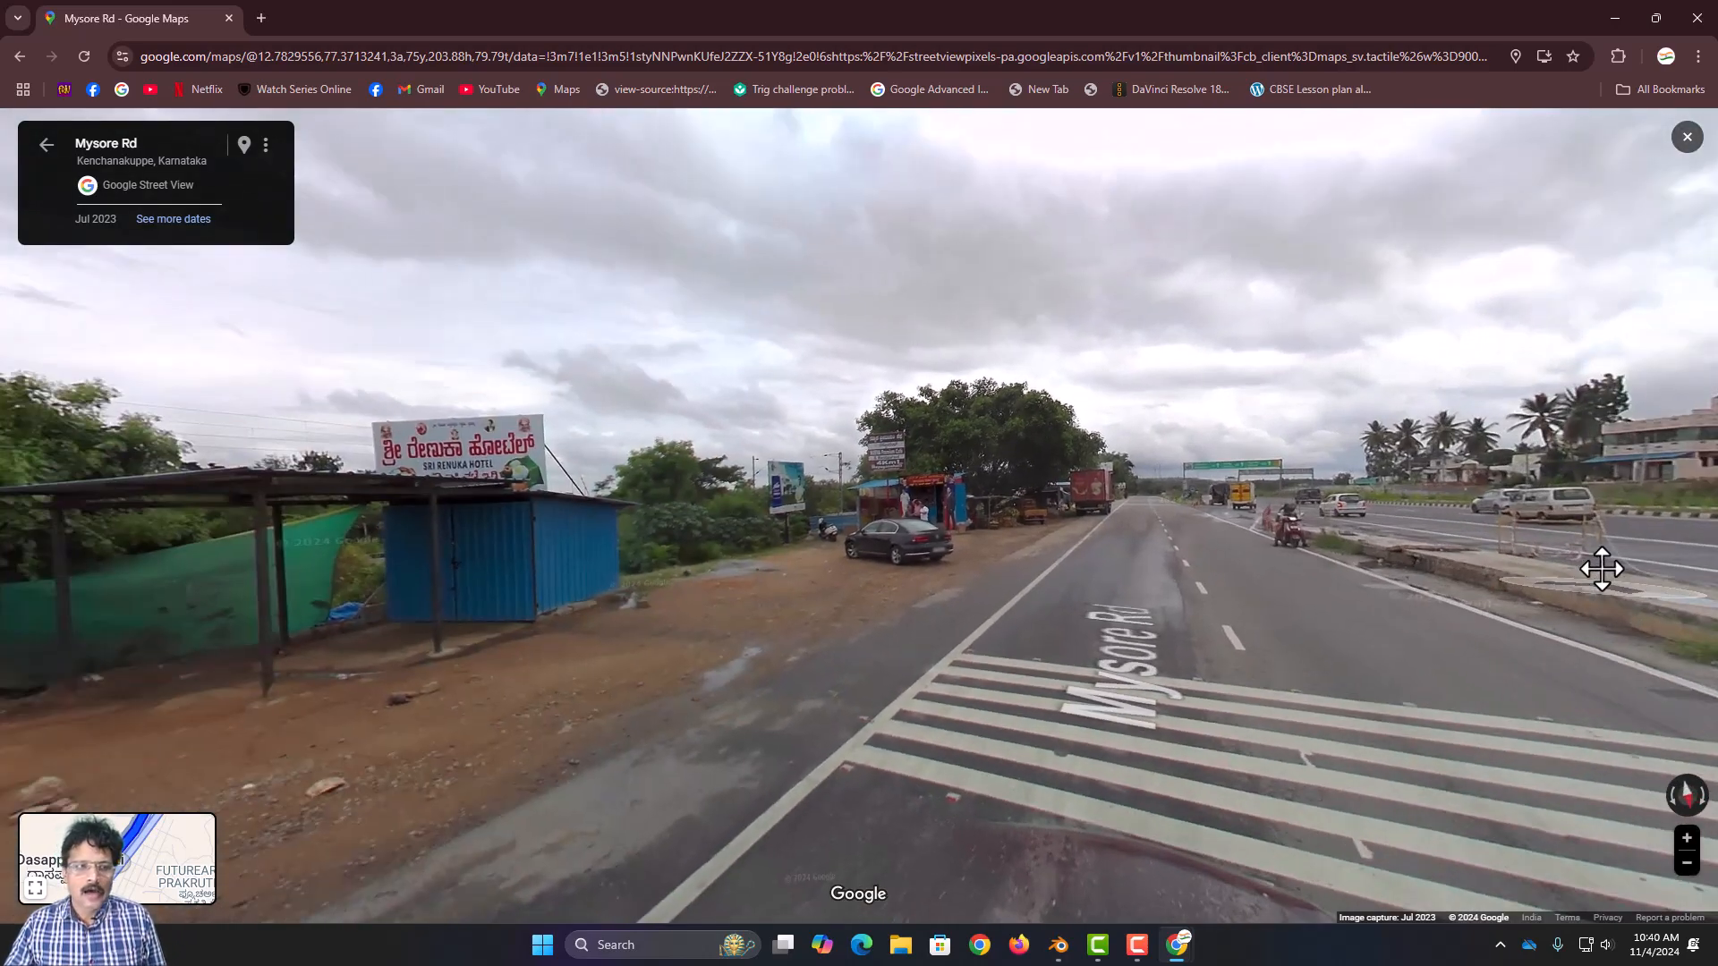
left_click_drag(637, 473, 582, 346)
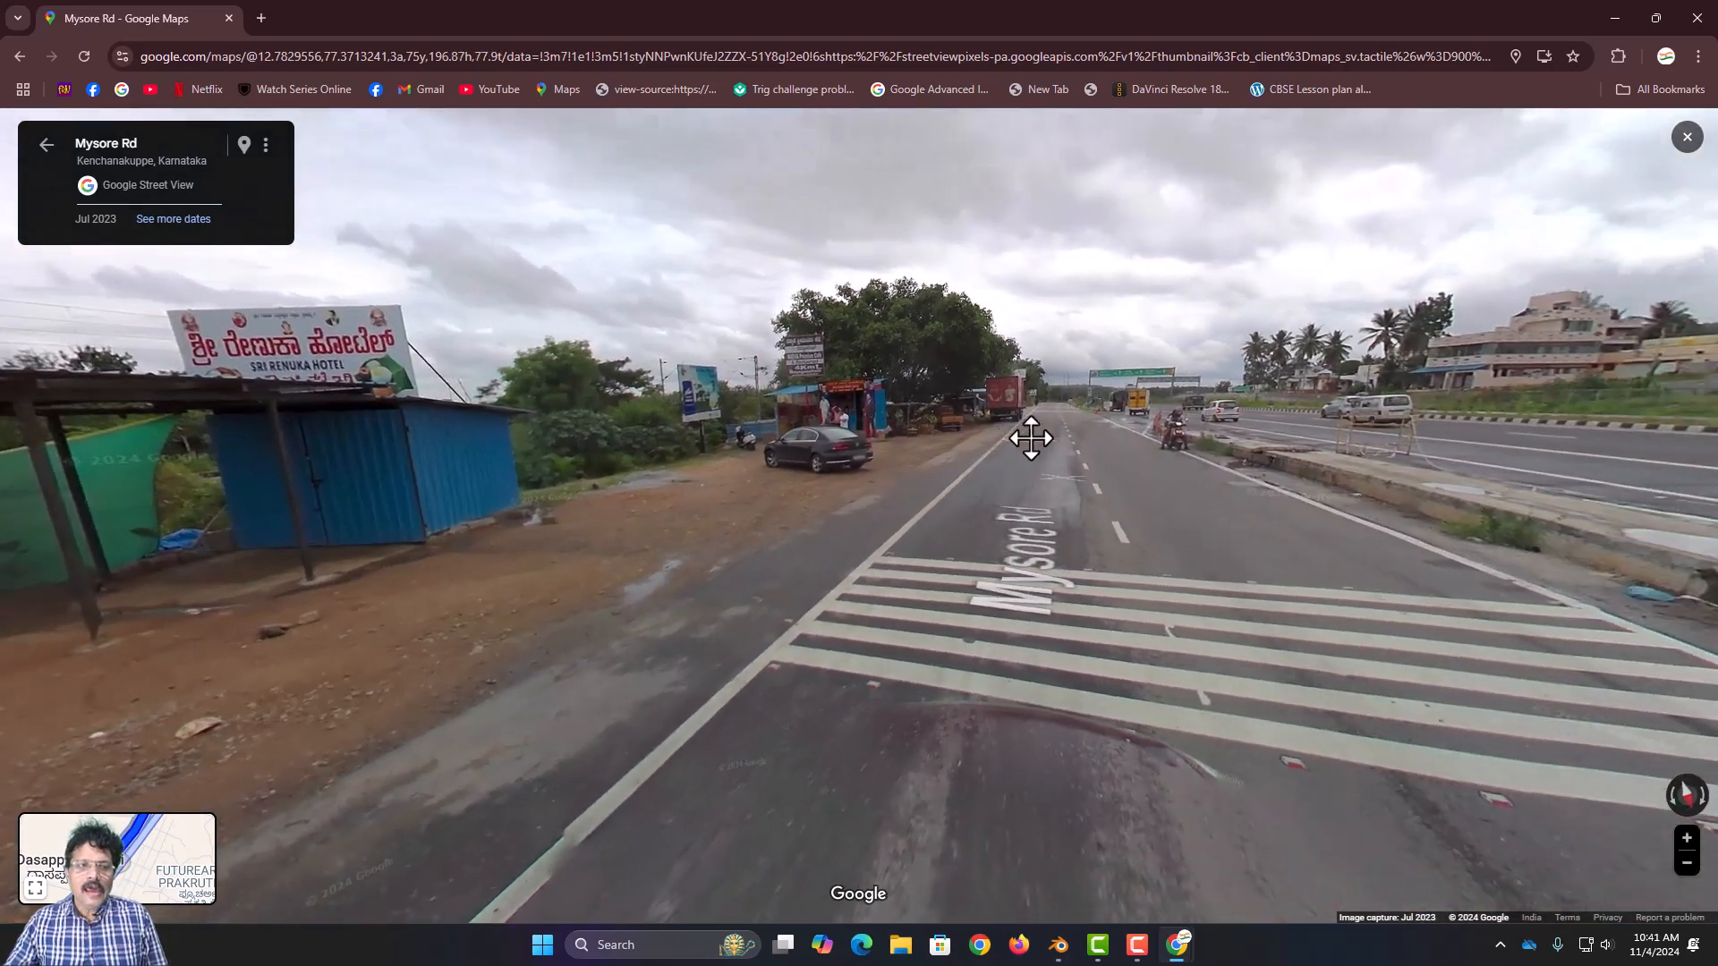
left_click_drag(1030, 439, 981, 442)
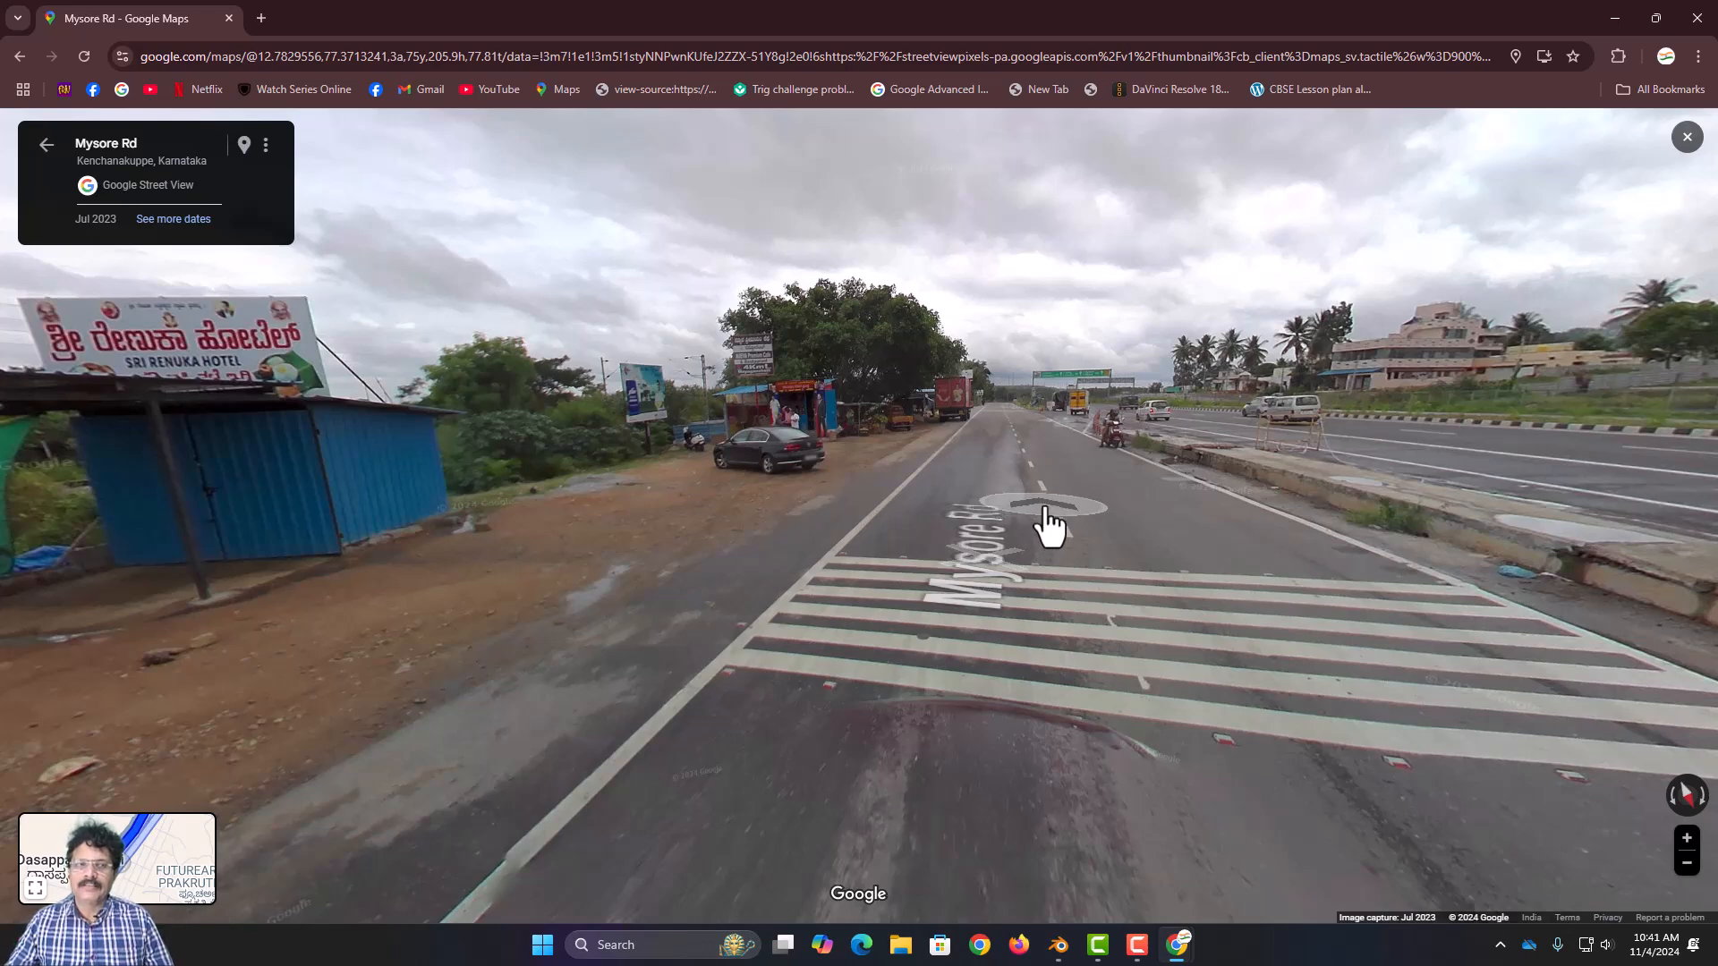
Switch to Blender and move the cube freely several times, ending at about X -3.95 m, Y -1.62 m, Z 3.32 m
key("alt+Tab")
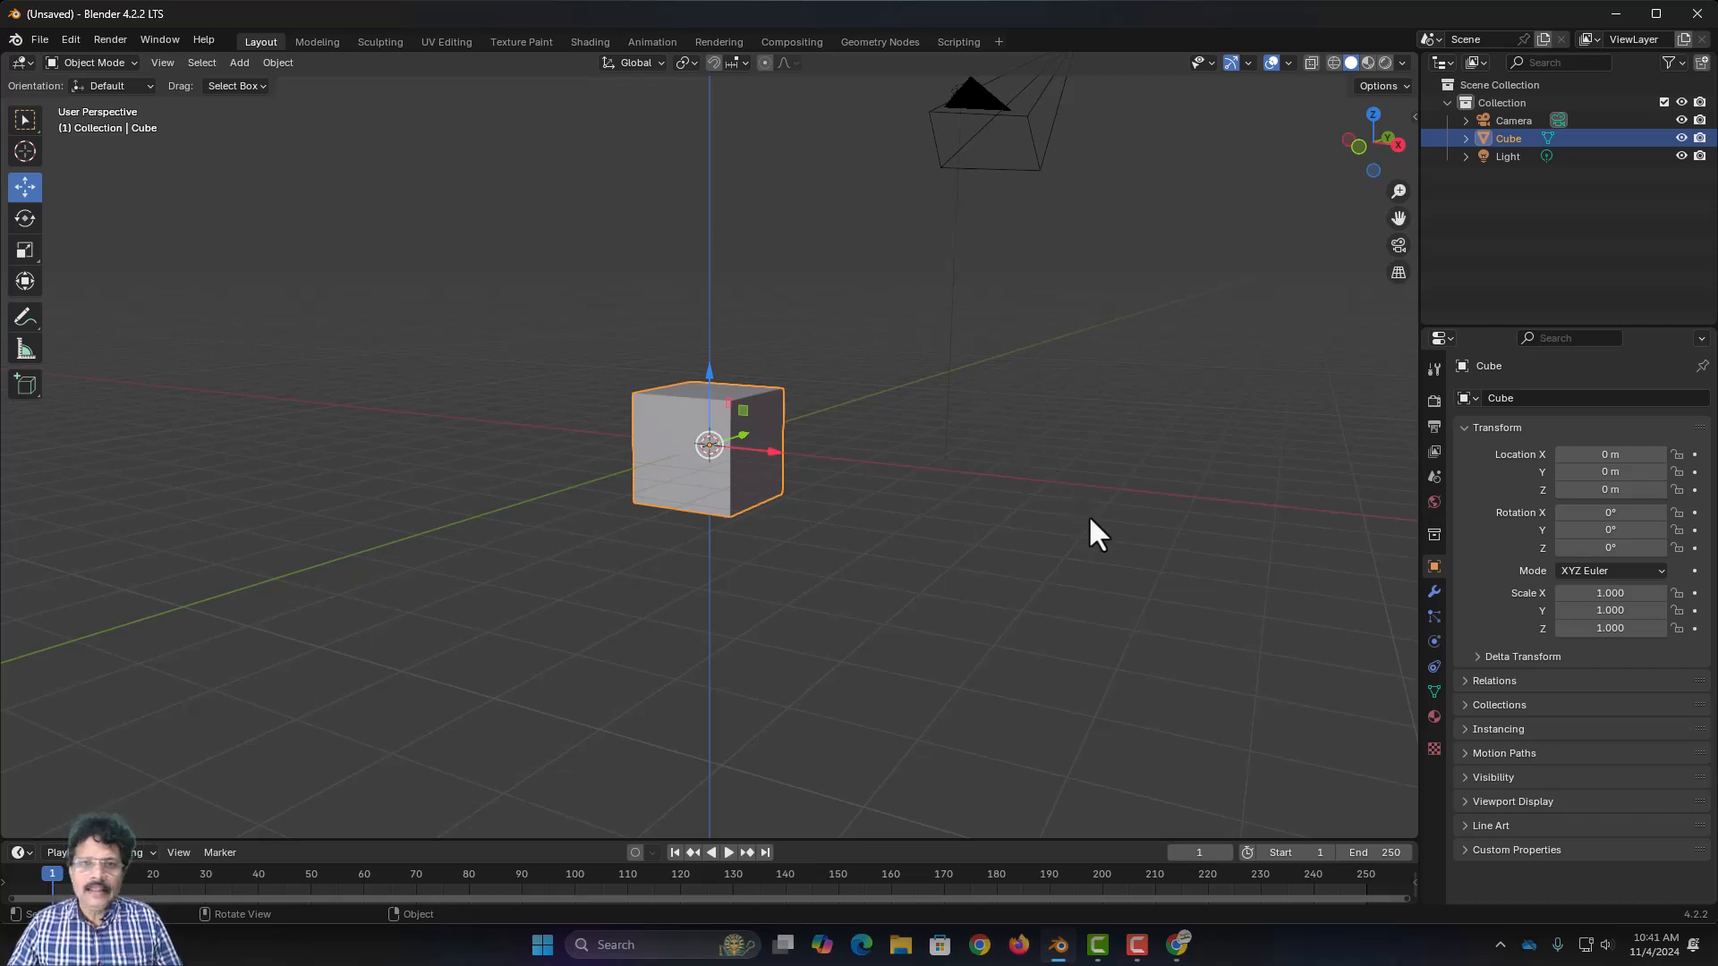
key("g")
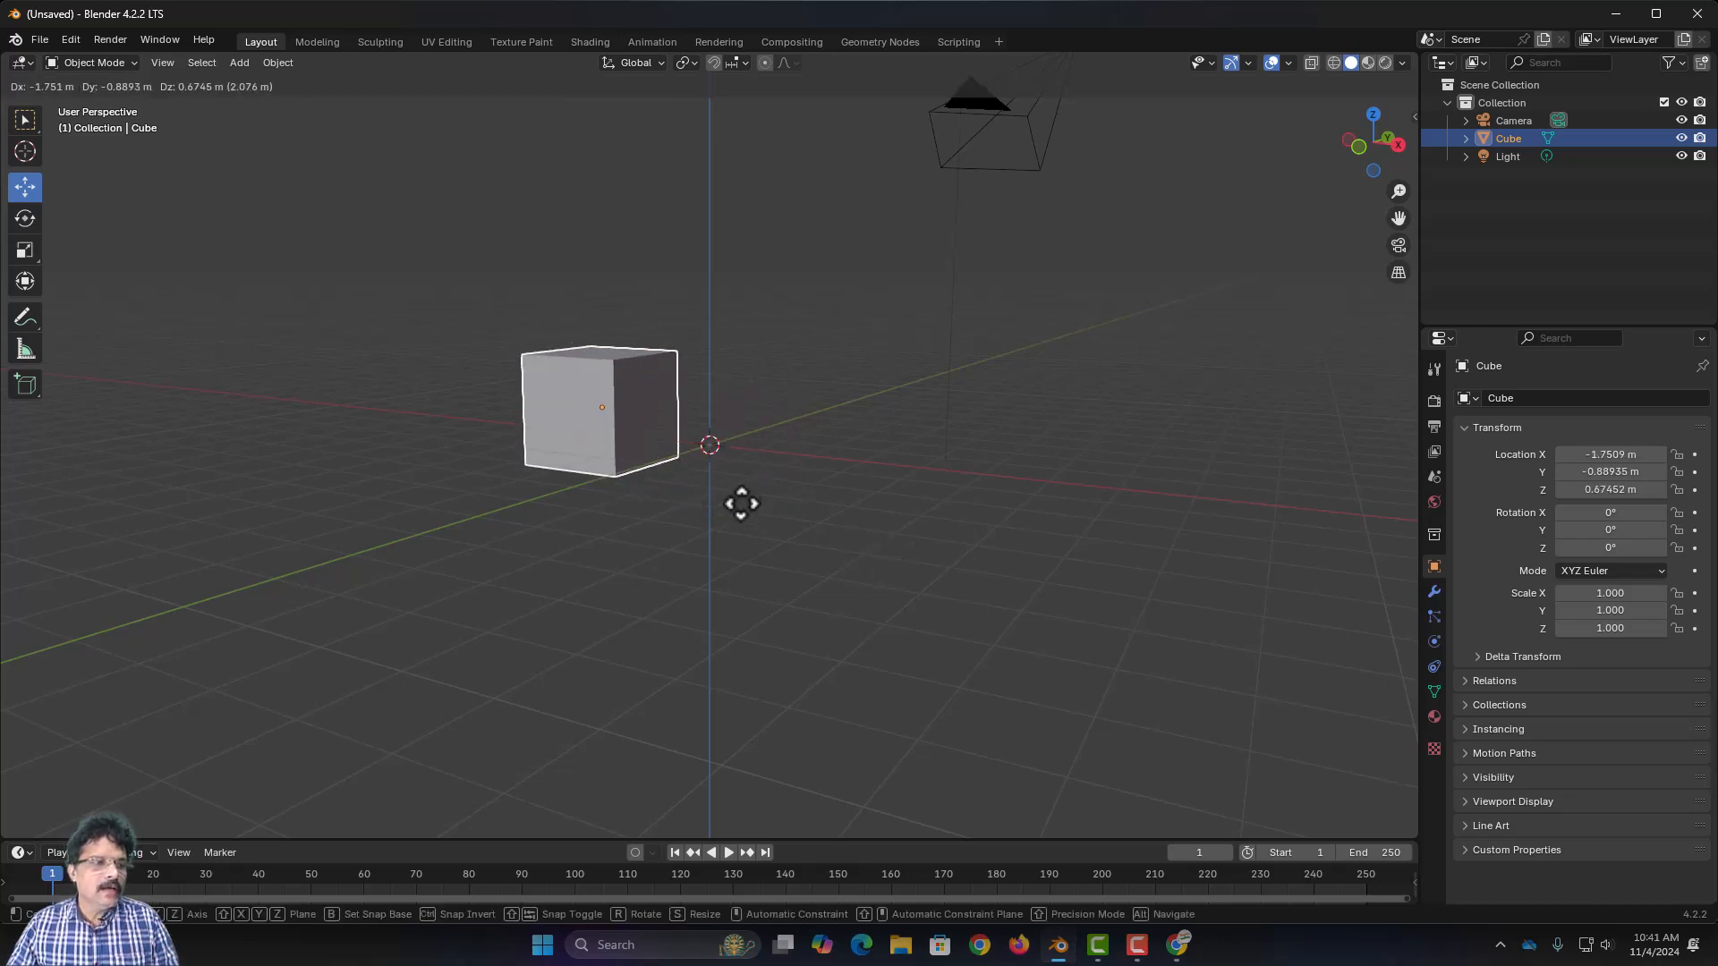
left_click(1115, 532)
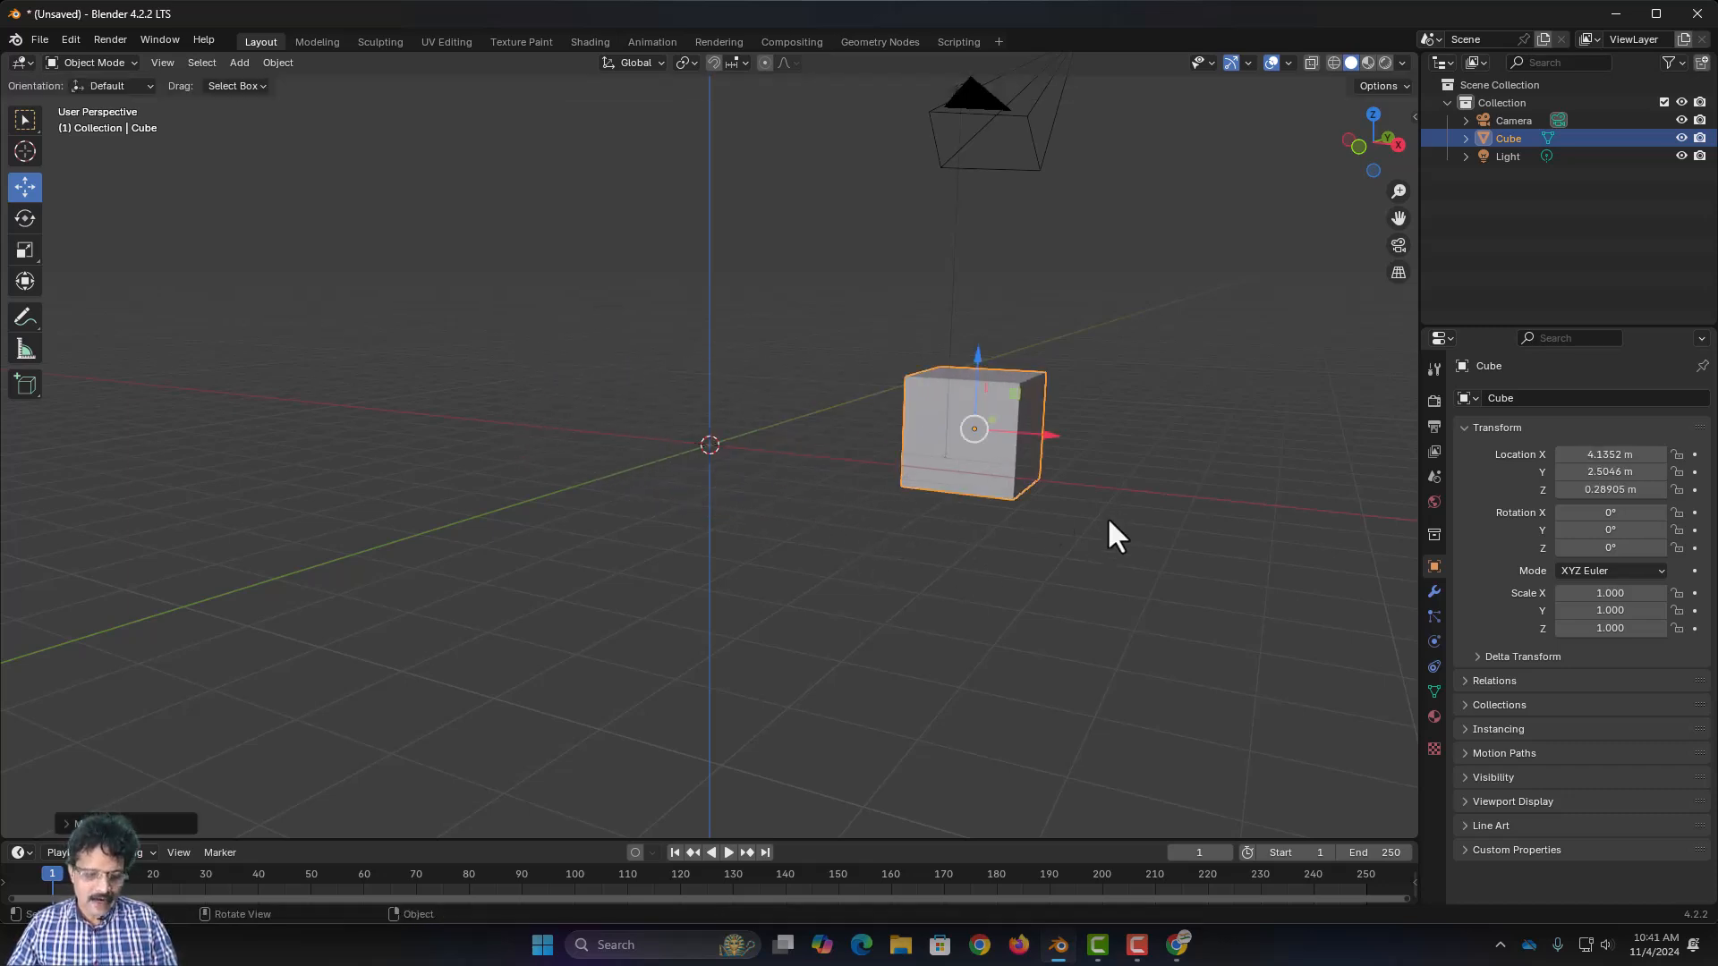
key("g")
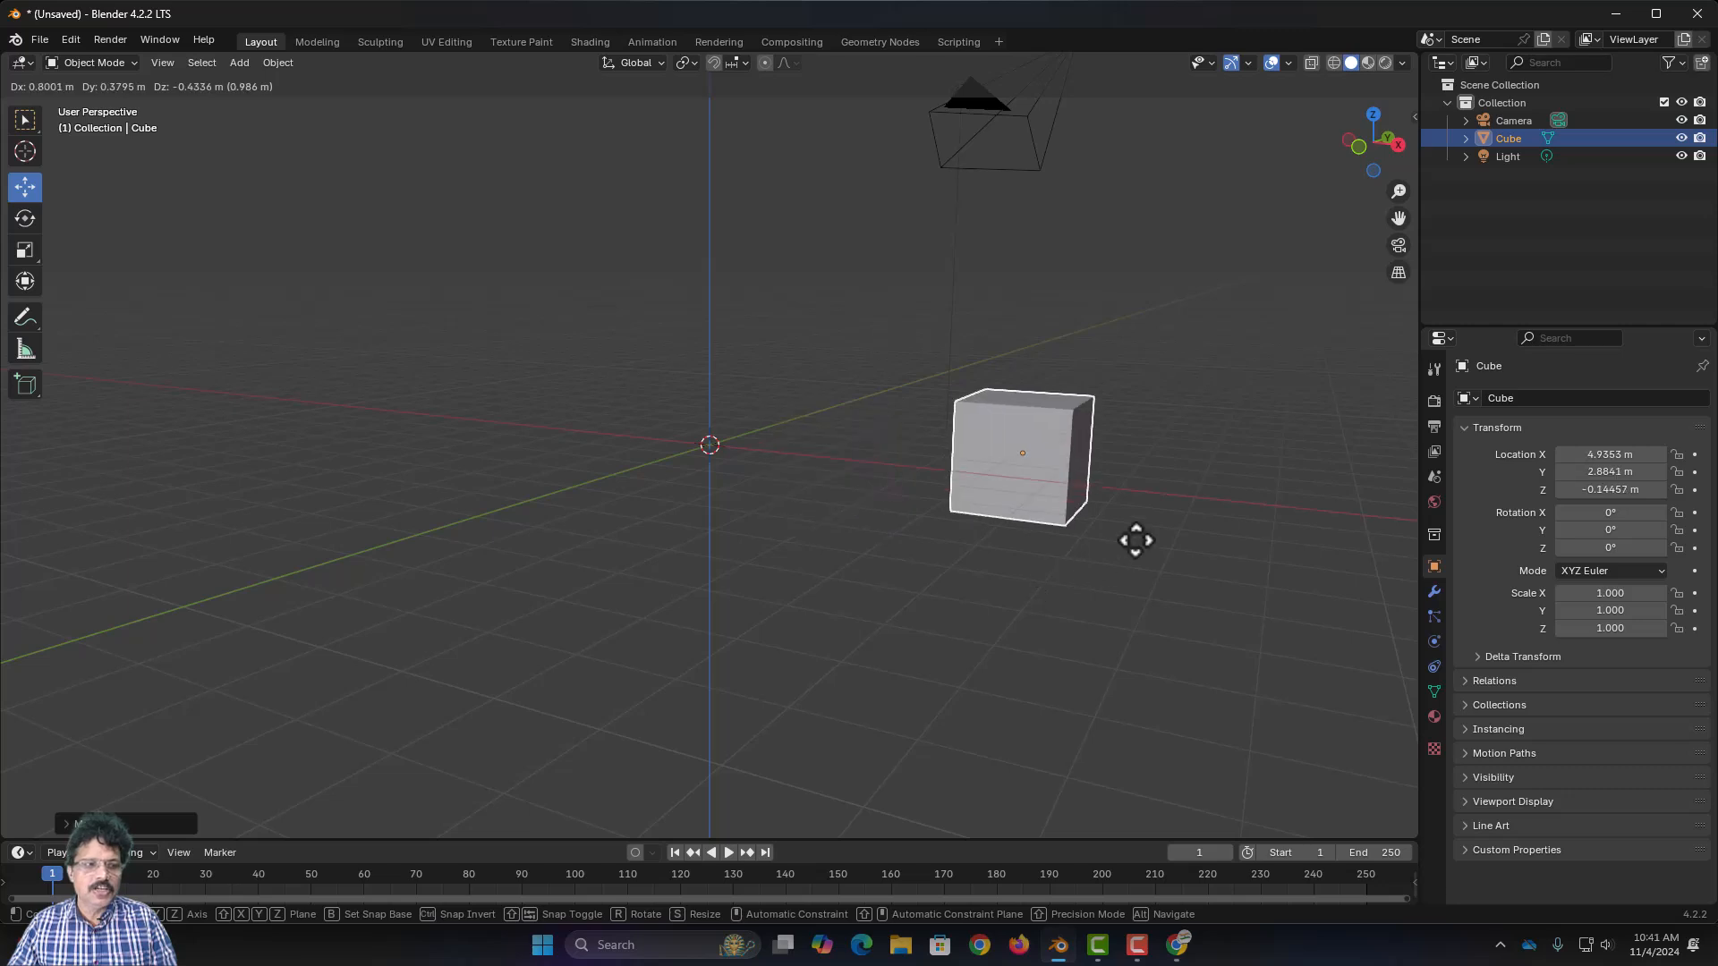
left_click(1154, 572)
key("g")
left_click(1153, 374)
key("g")
left_click(833, 302)
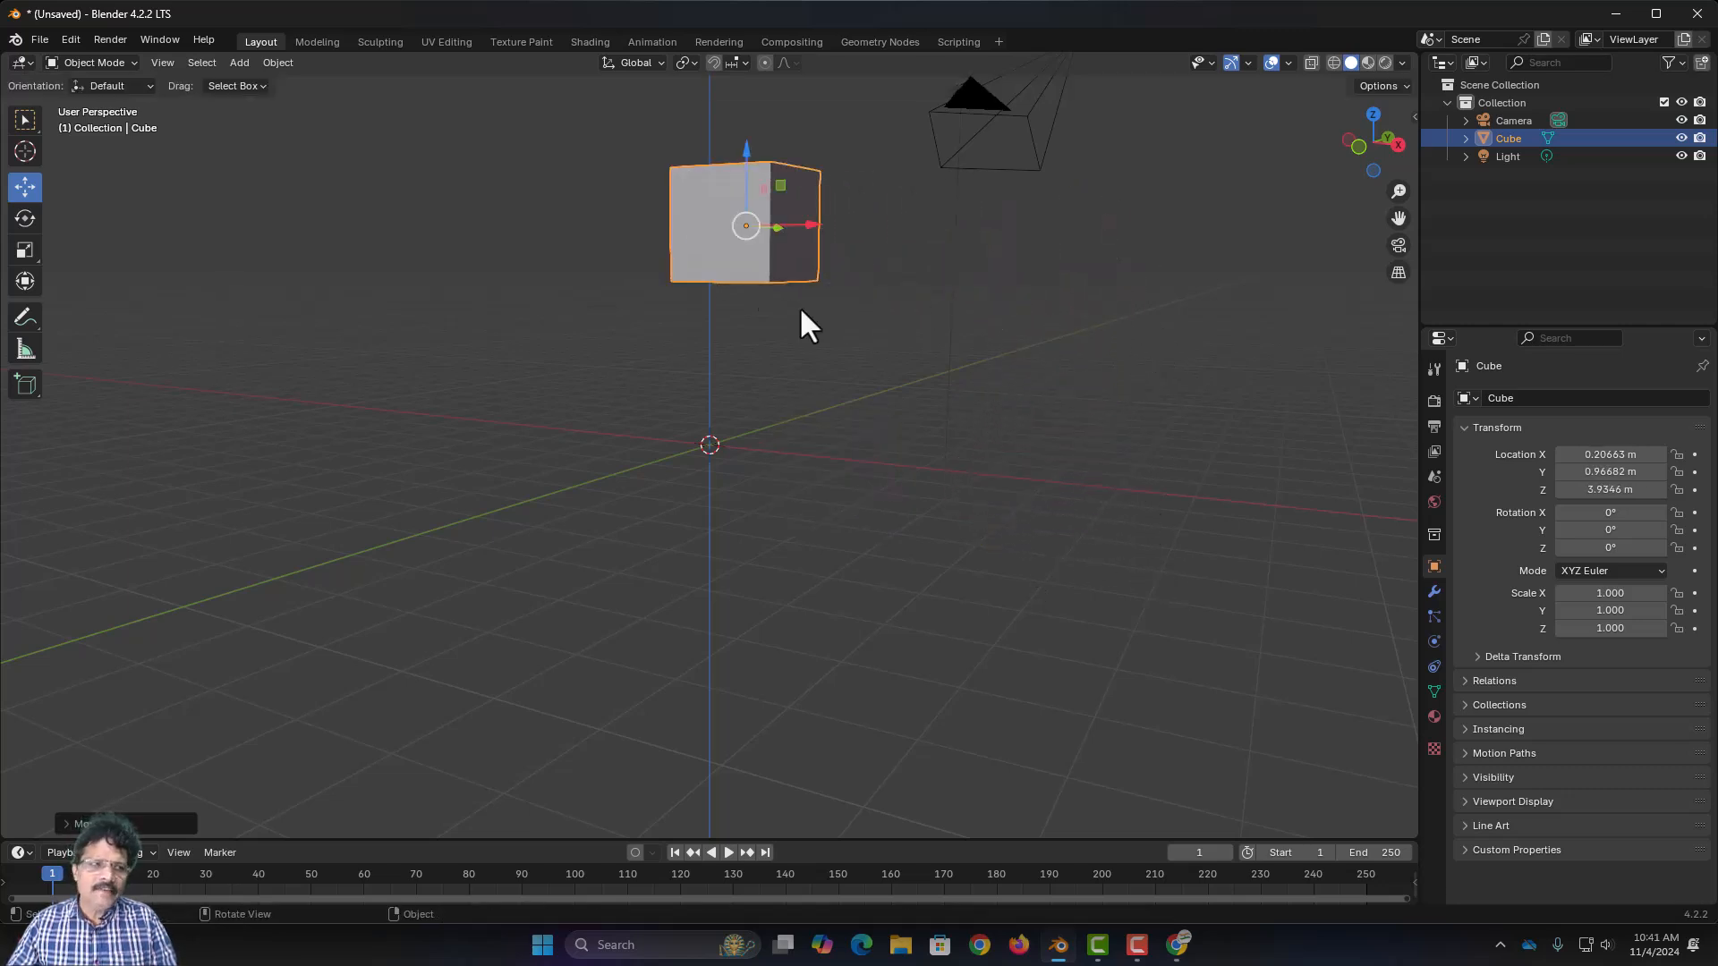
key("g")
left_click(525, 344)
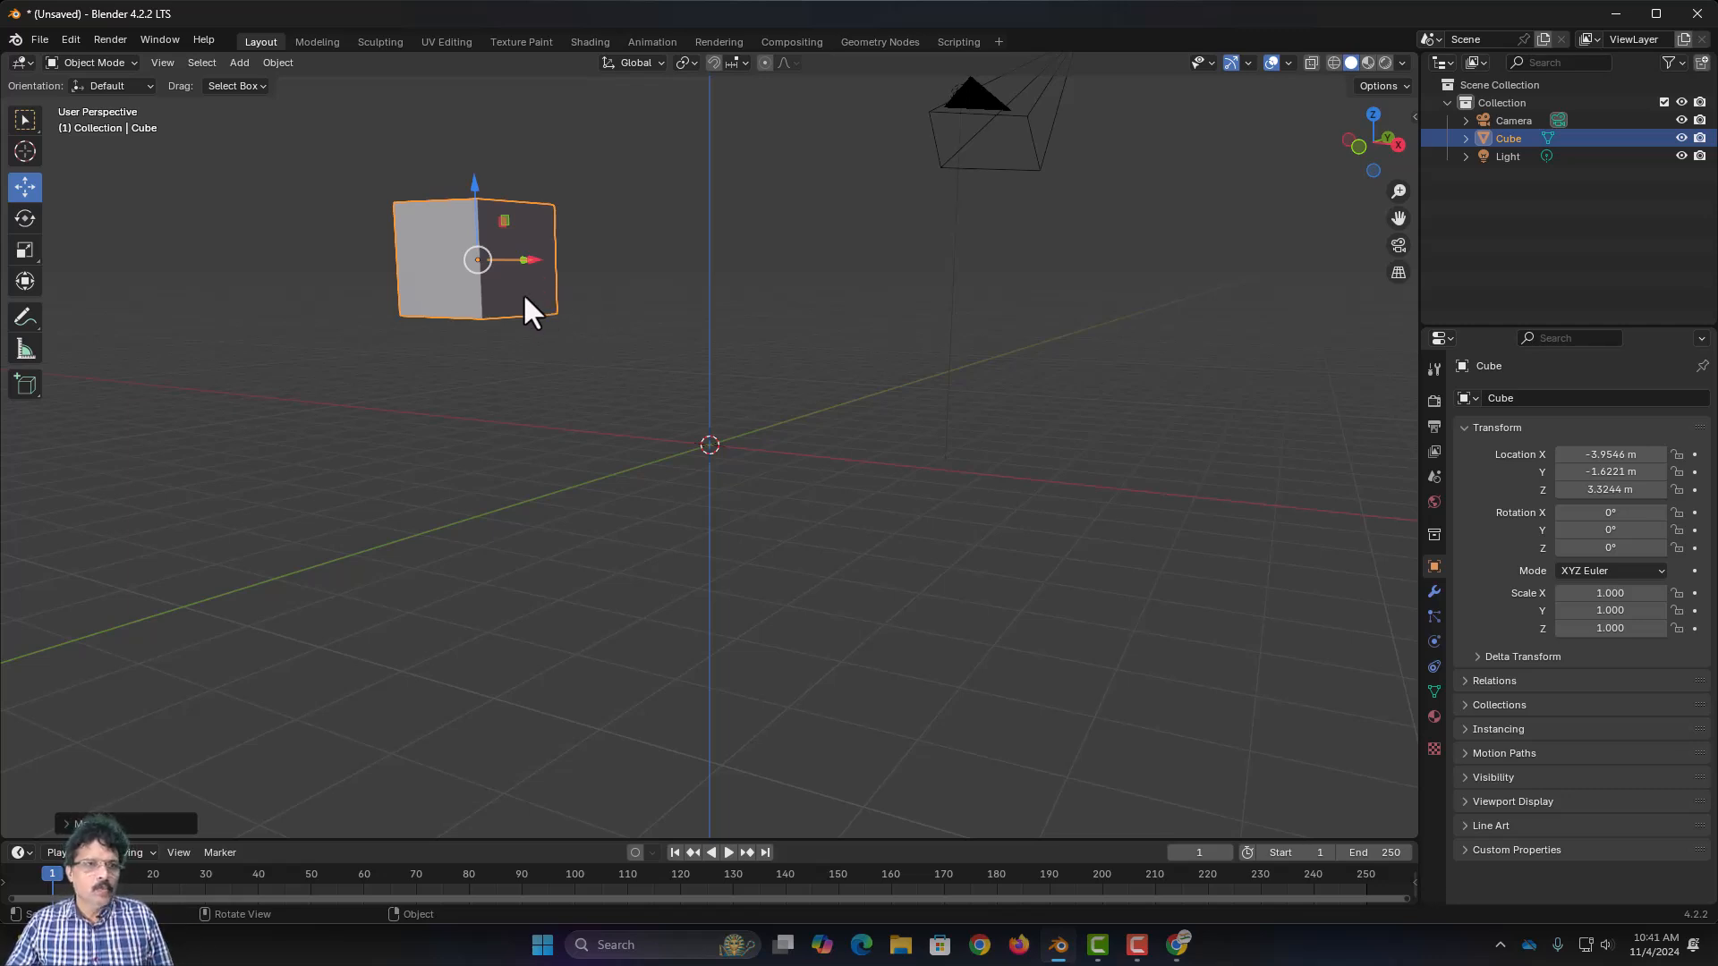
Show the viewport sidebar with the transform values and clear the cube's location
key("n")
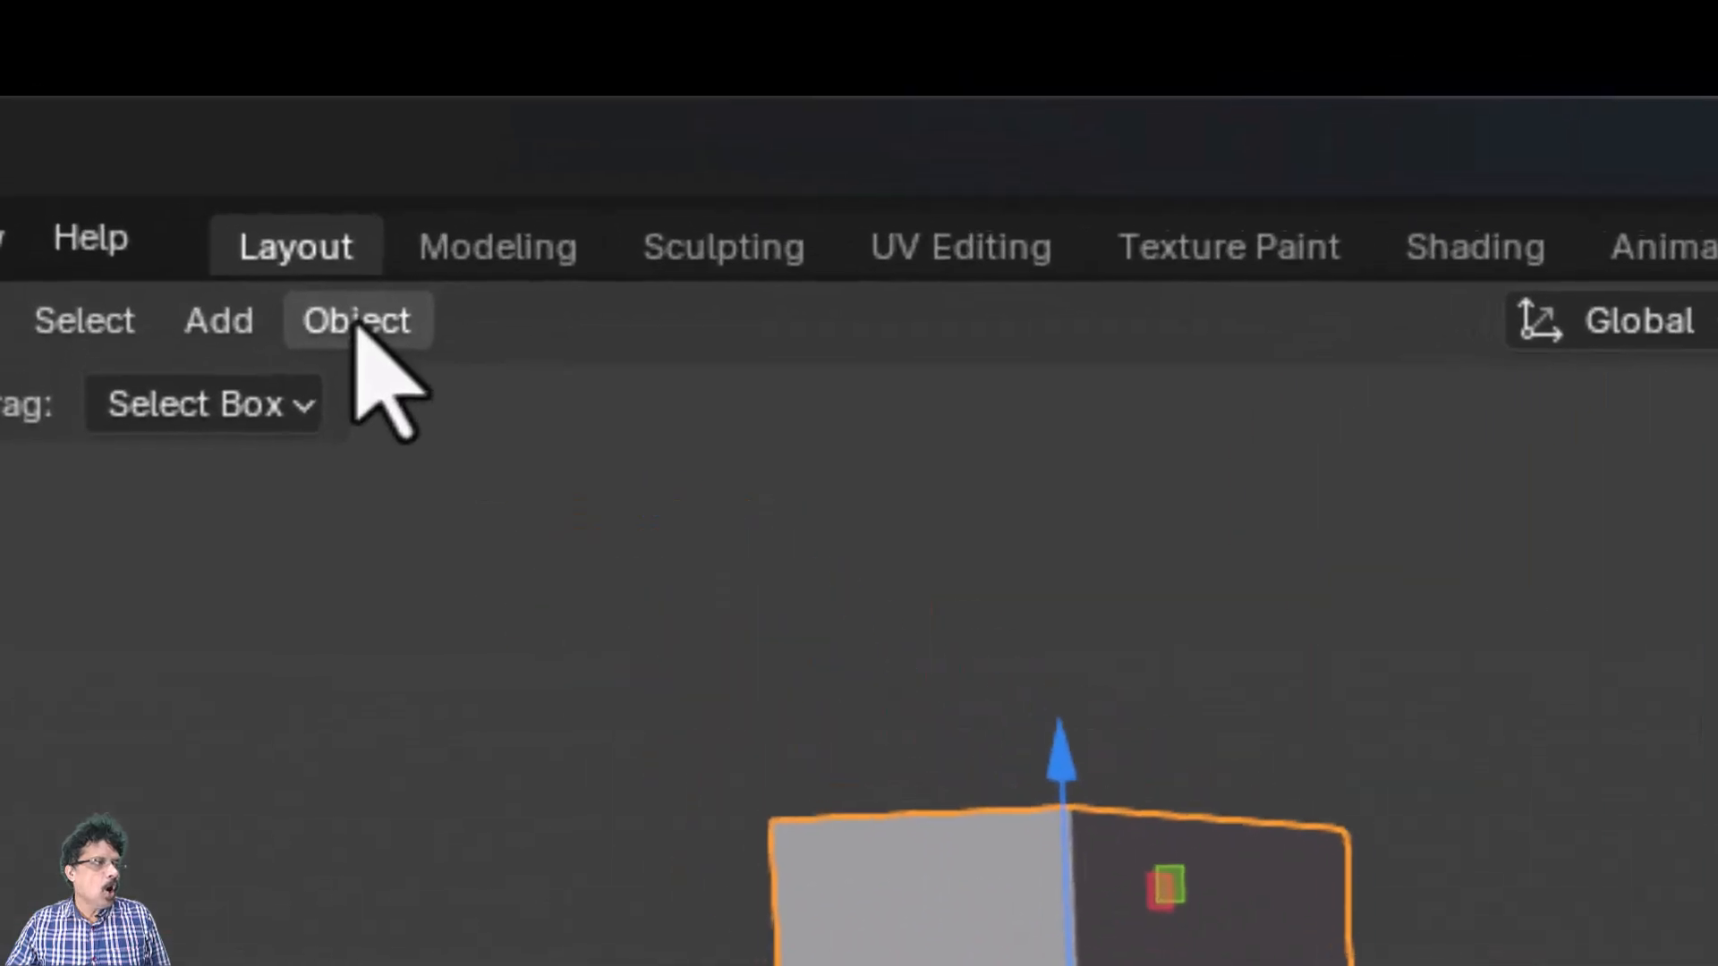
left_click(358, 324)
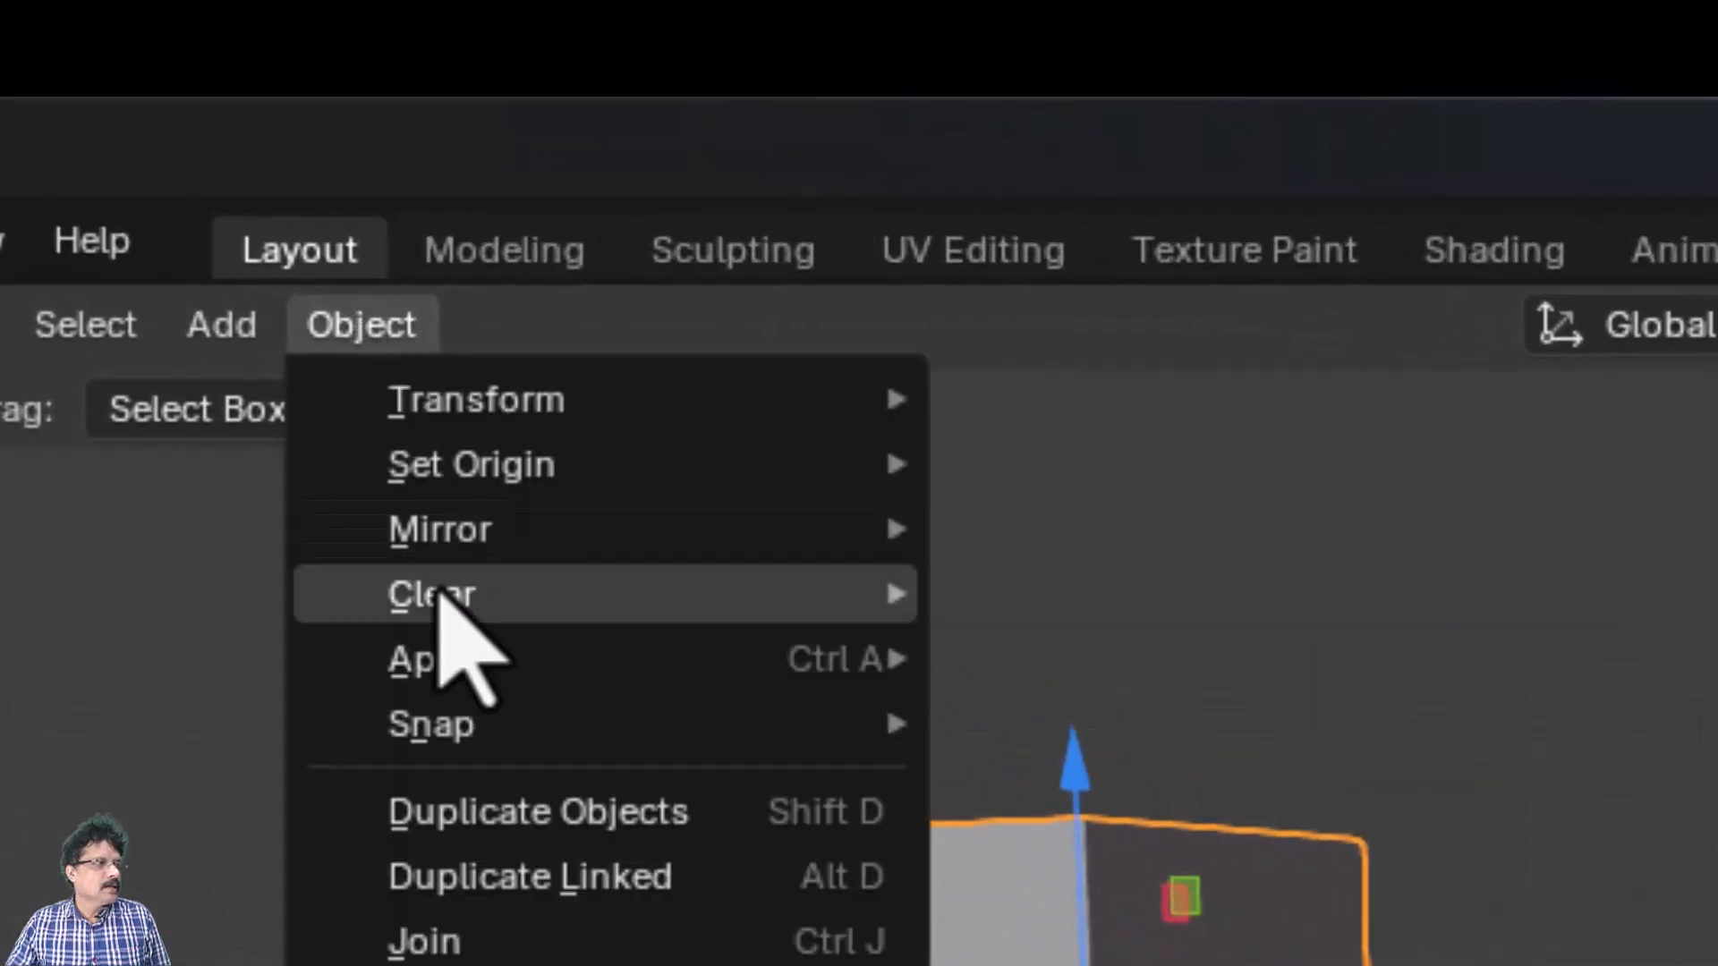
mouse_move(438, 601)
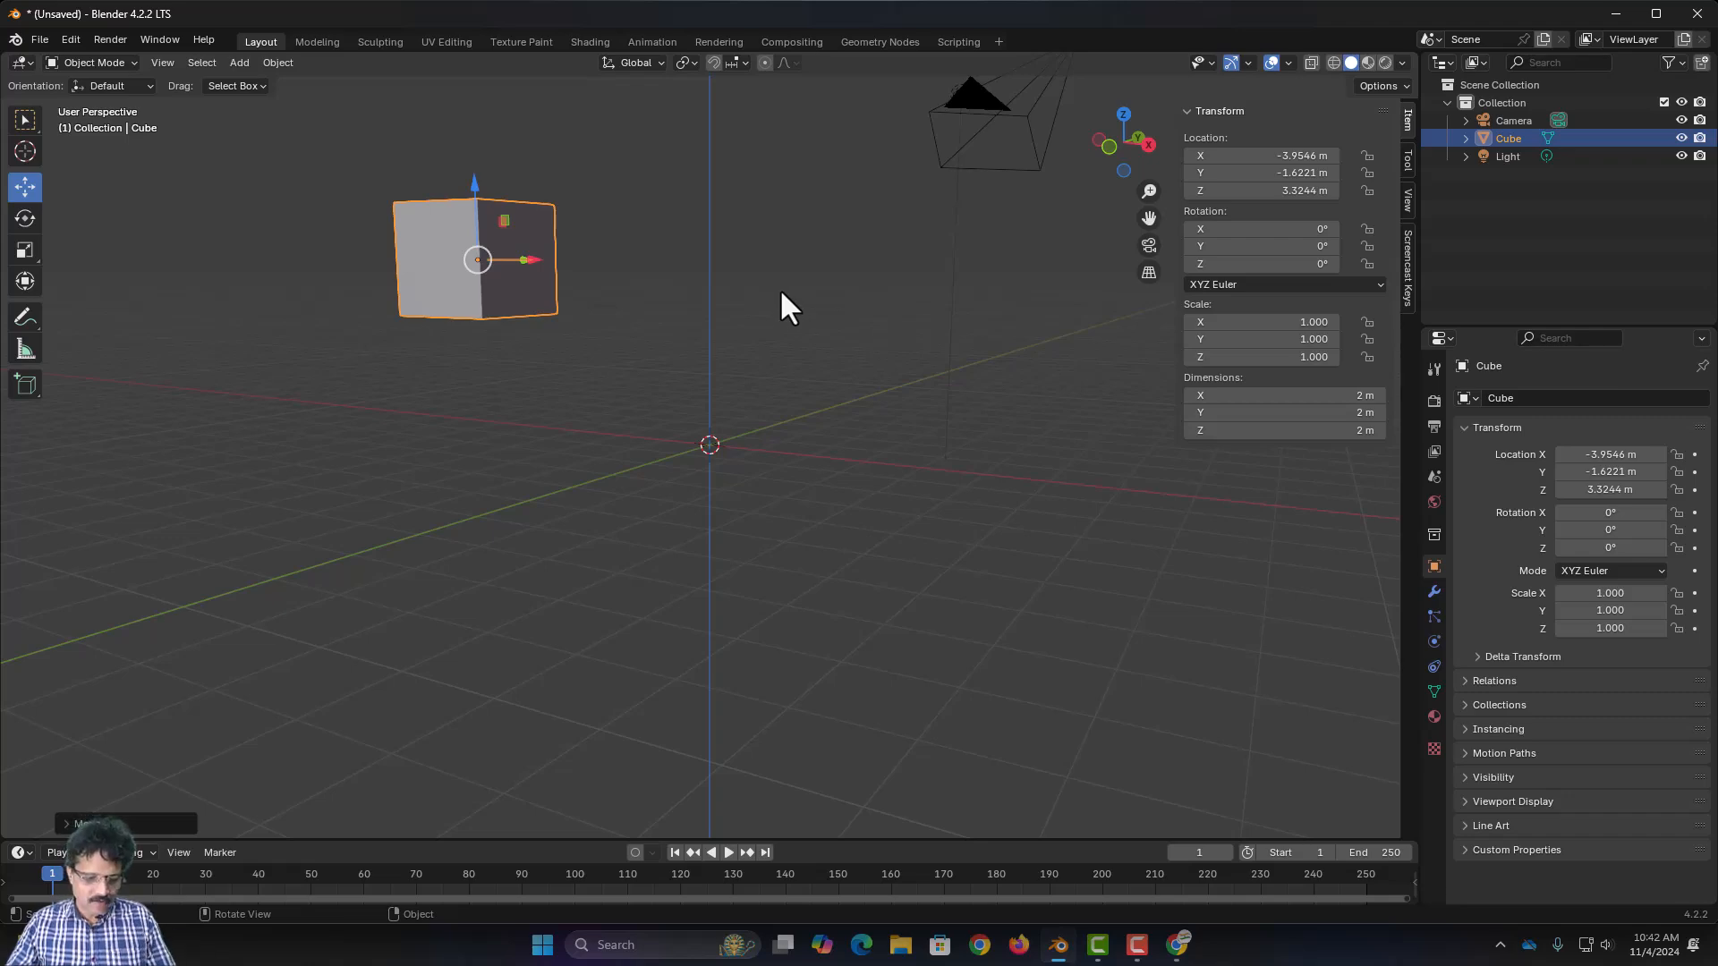
key("alt+g")
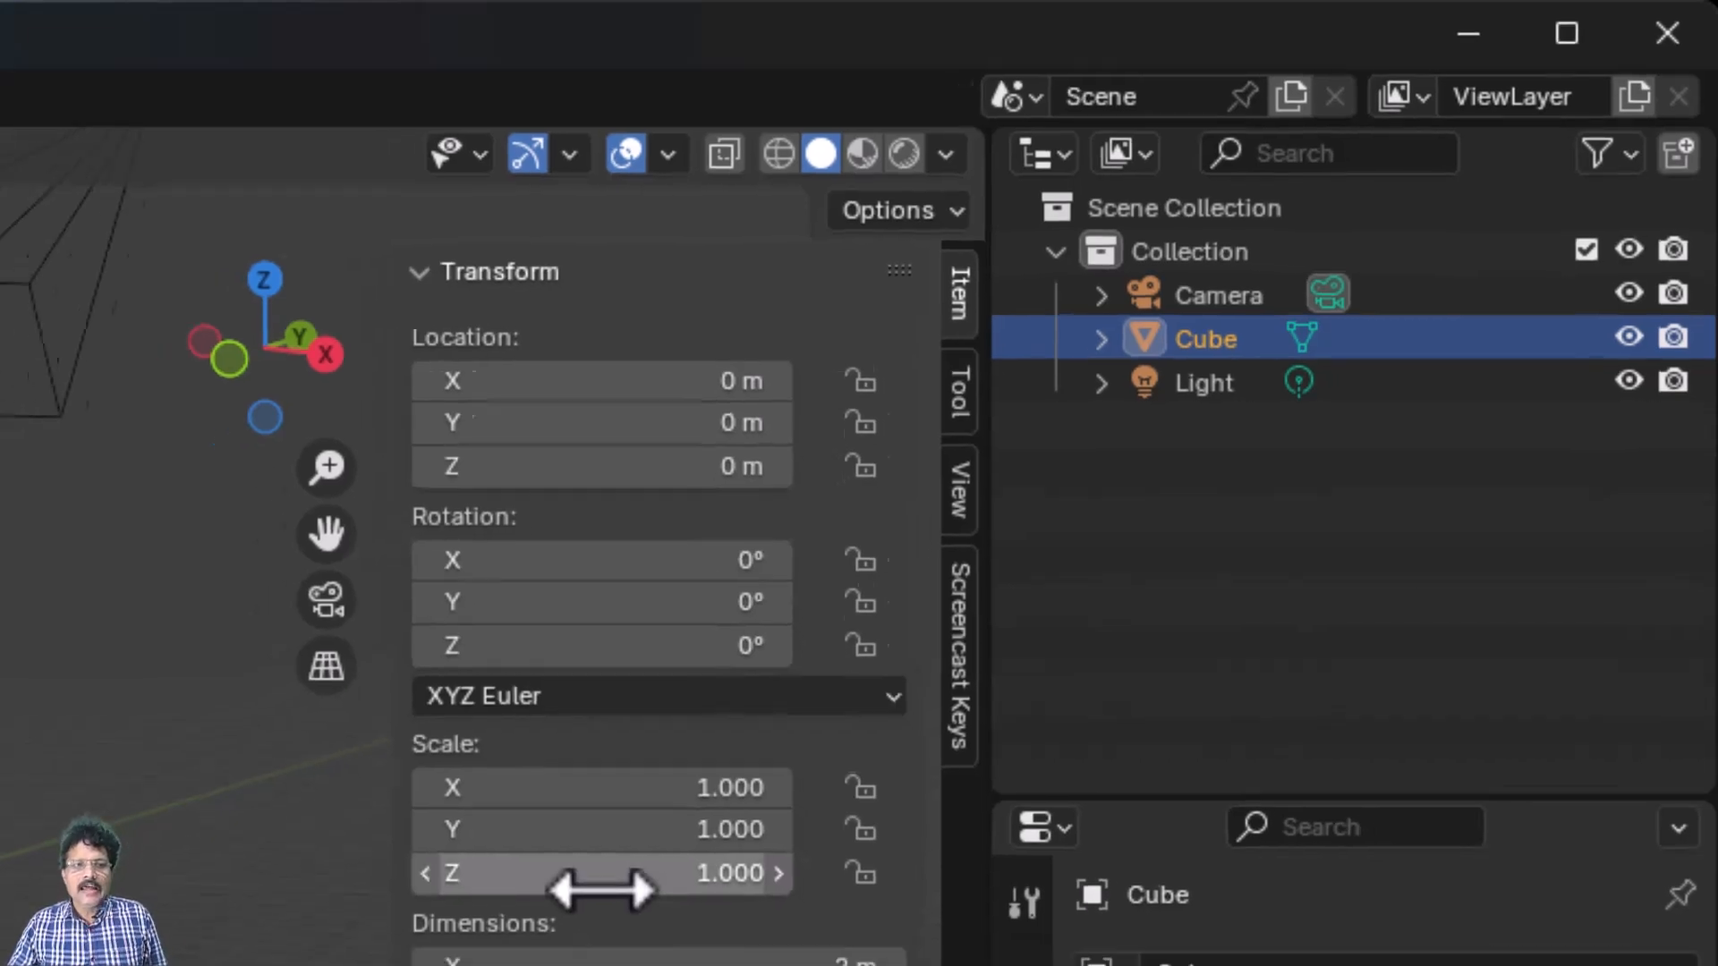
Stretch the cube with a Z scale of 5, and clear its scale again
double_click(577, 902)
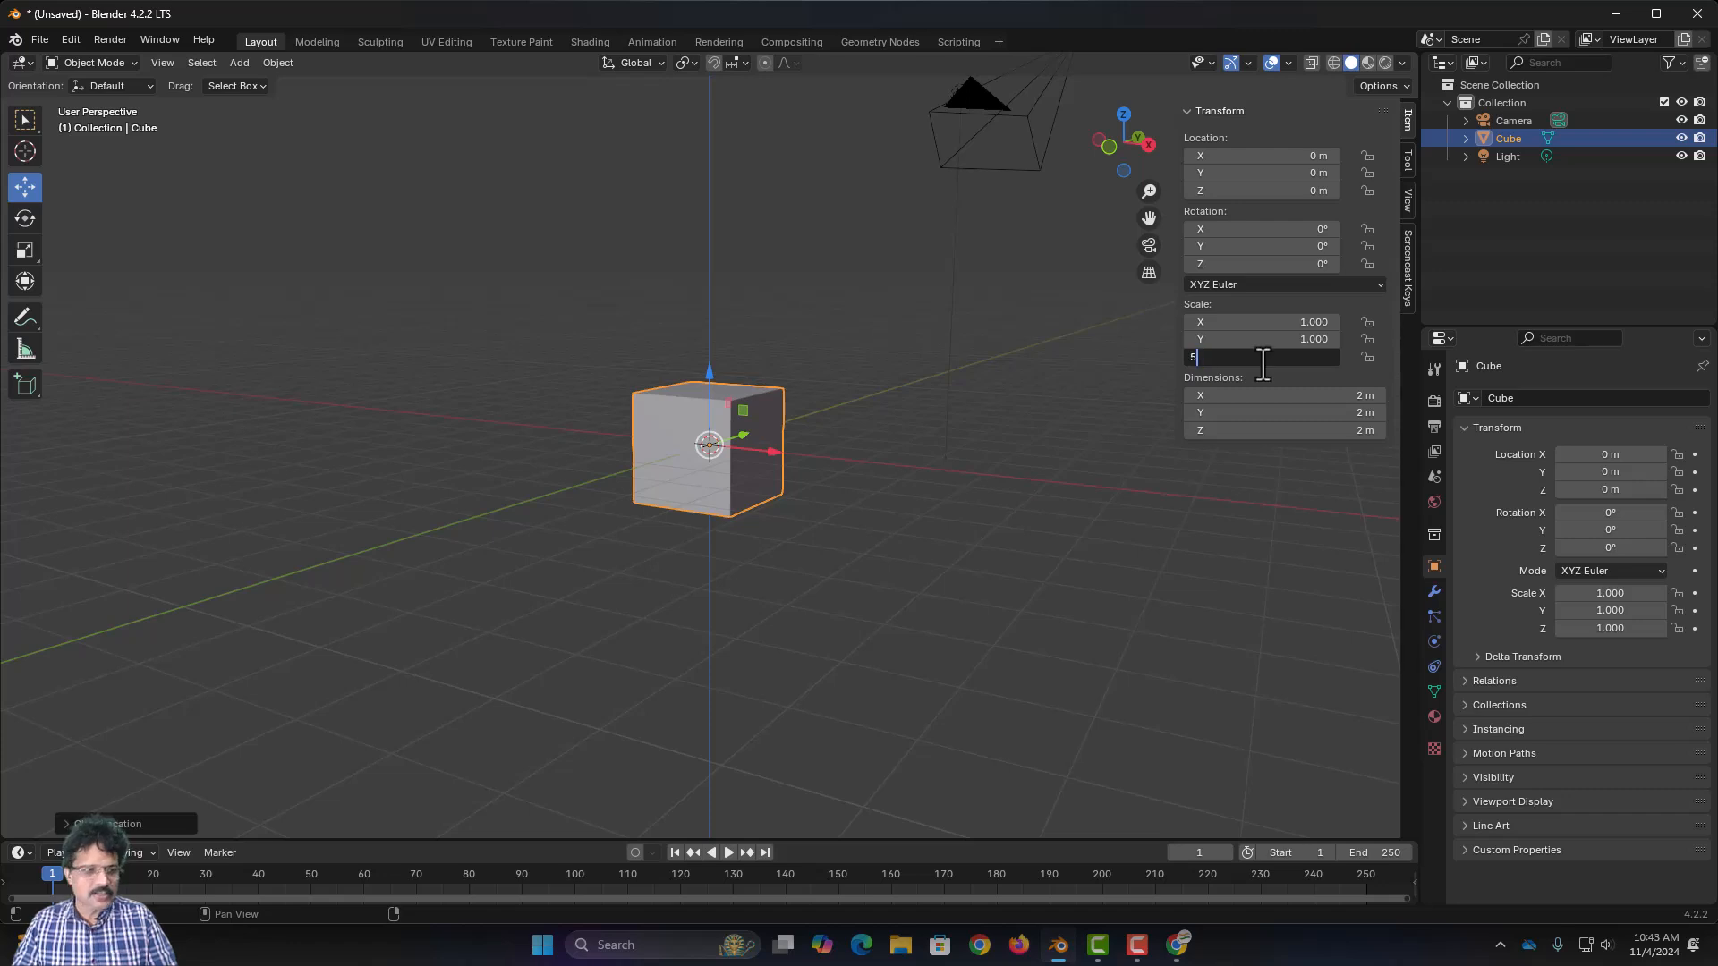
key("Return")
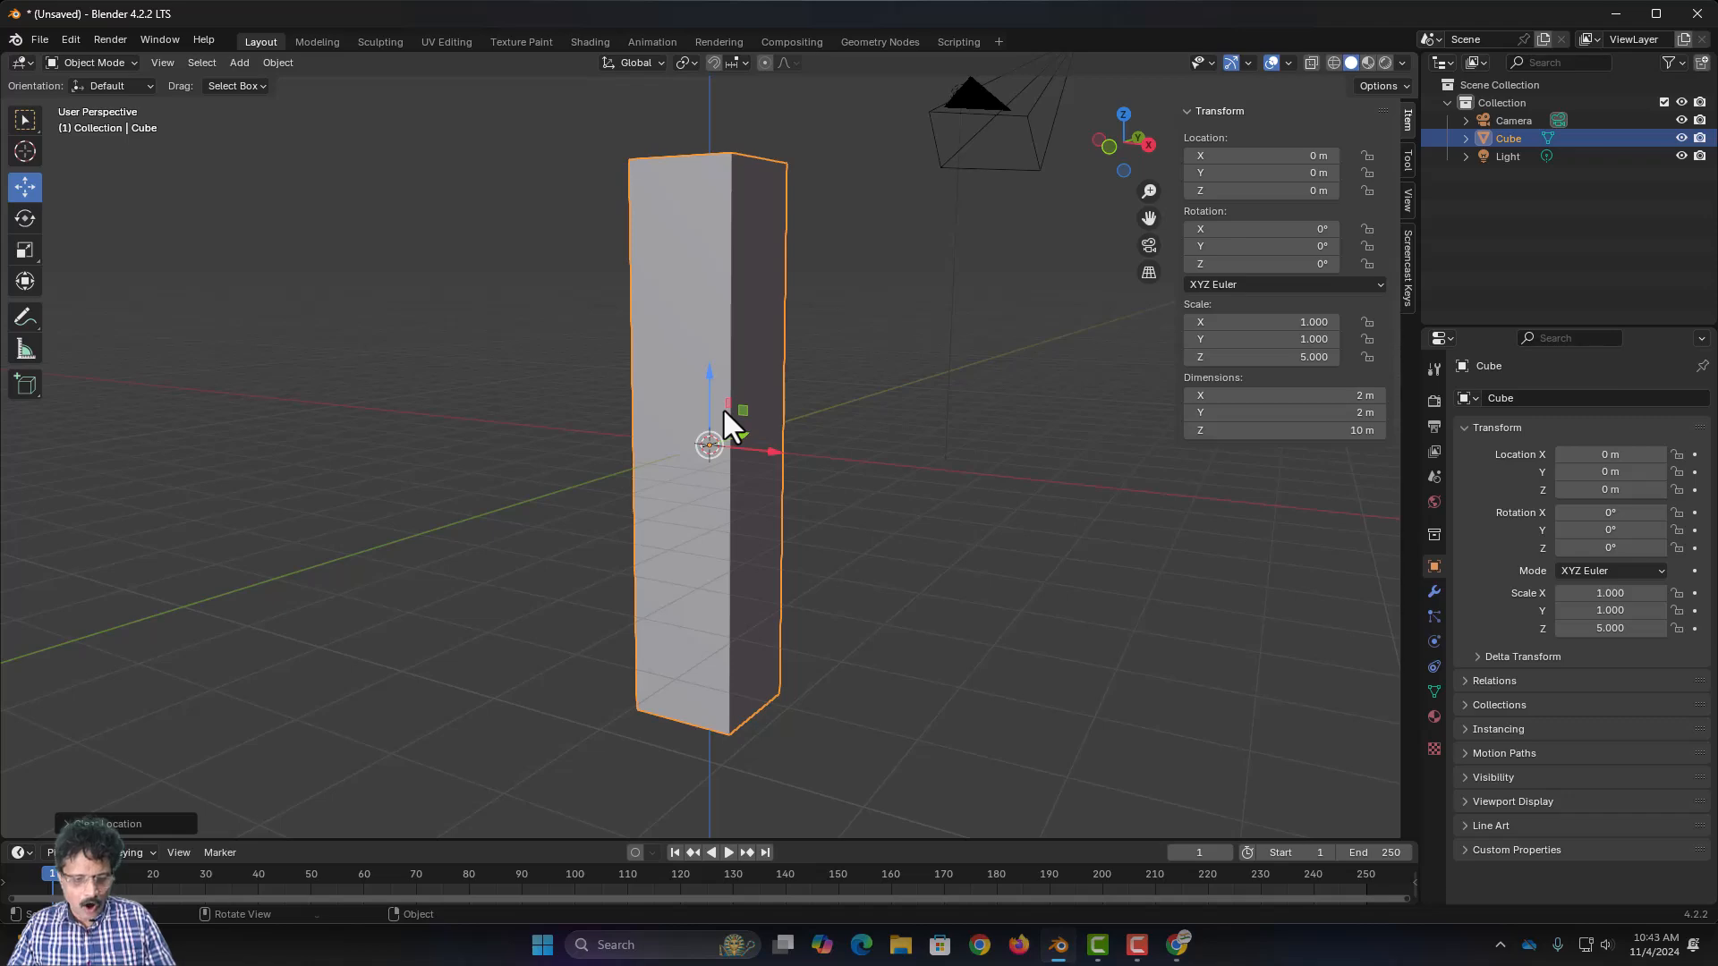
key("alt+s")
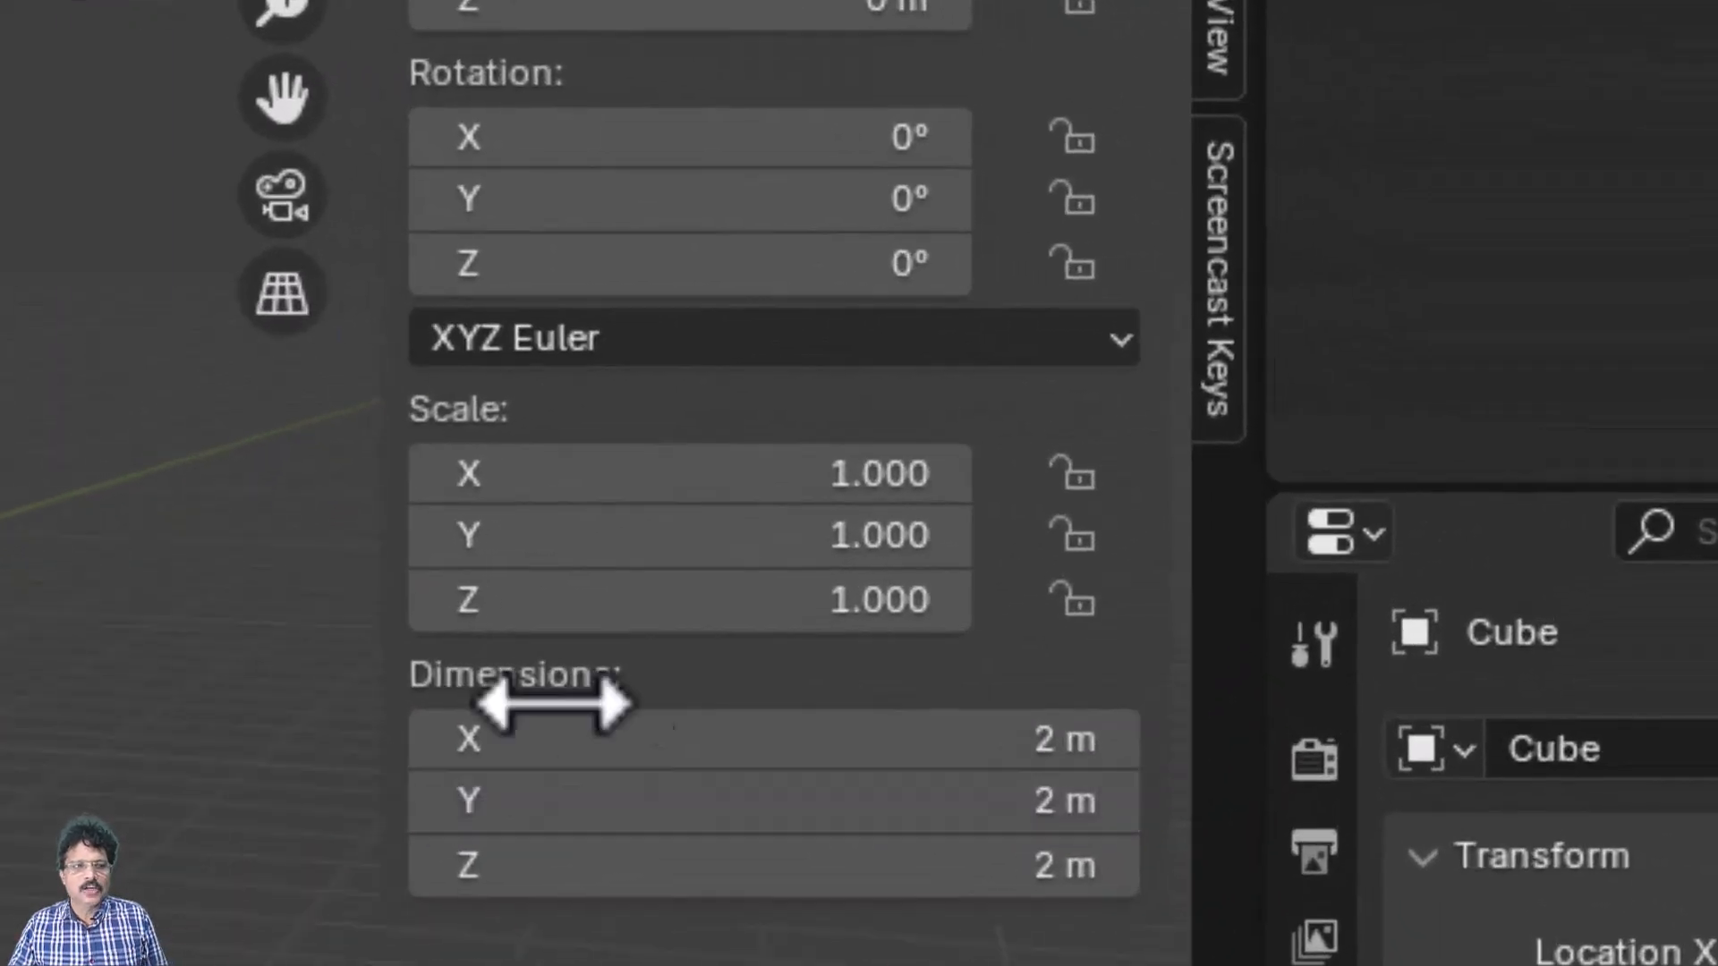
Set the cube's Y rotation to 90°
left_click(787, 197)
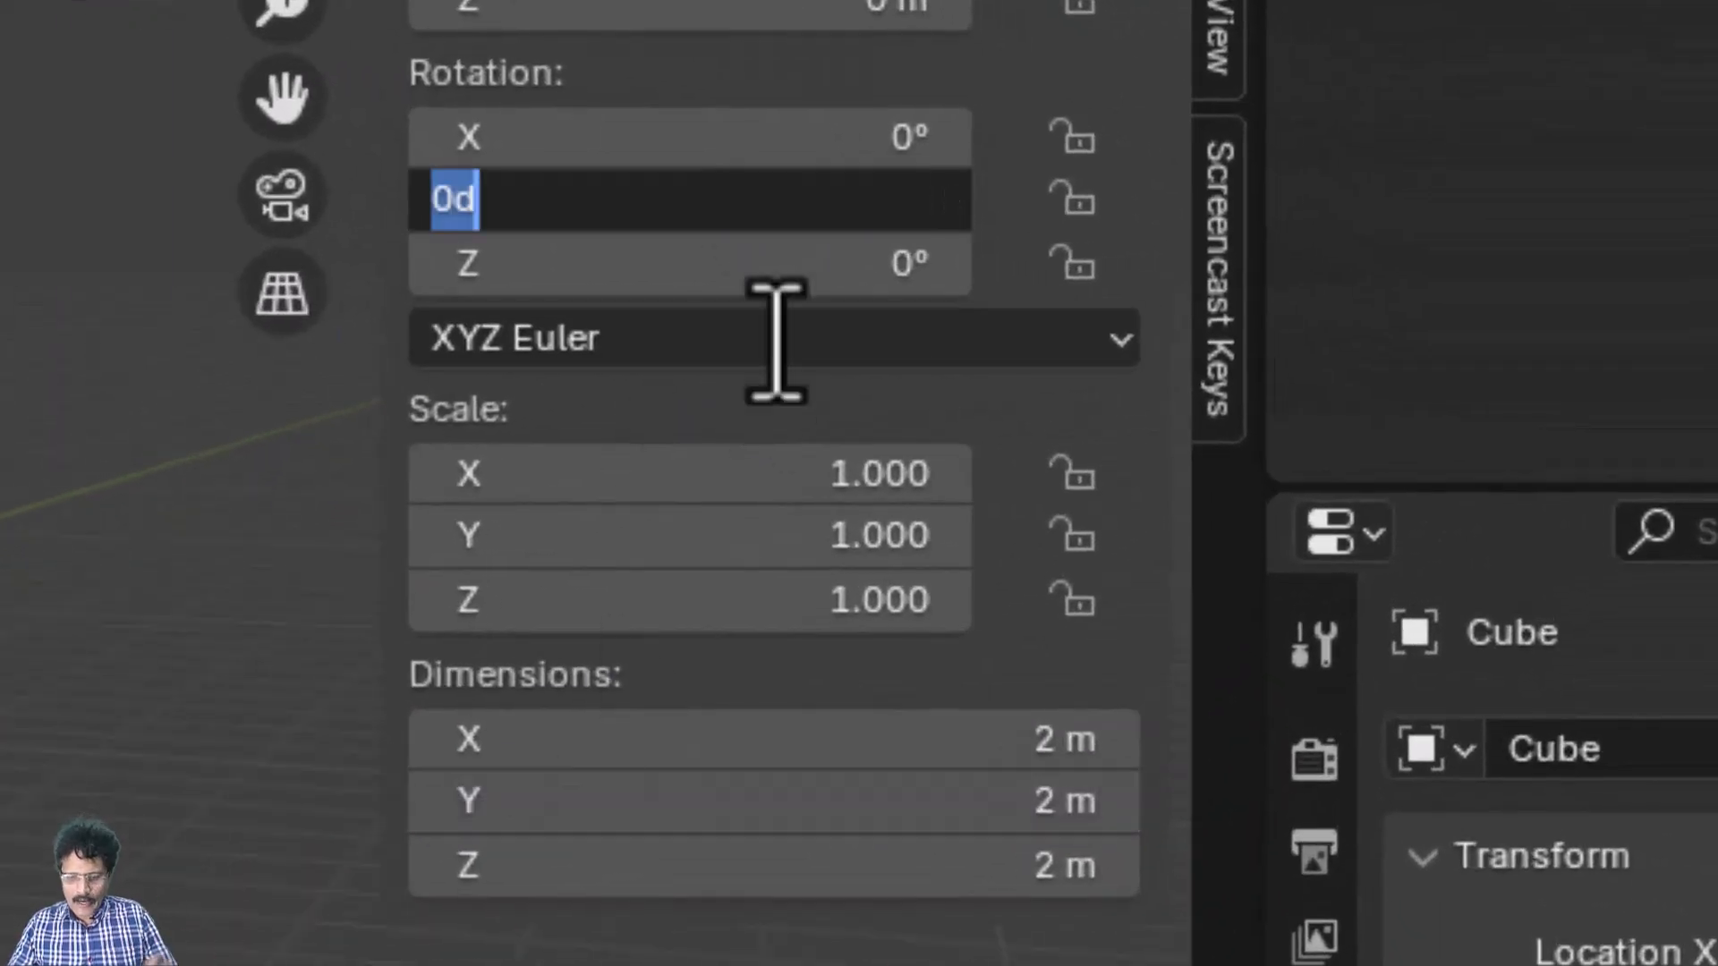
type("90")
key("Return")
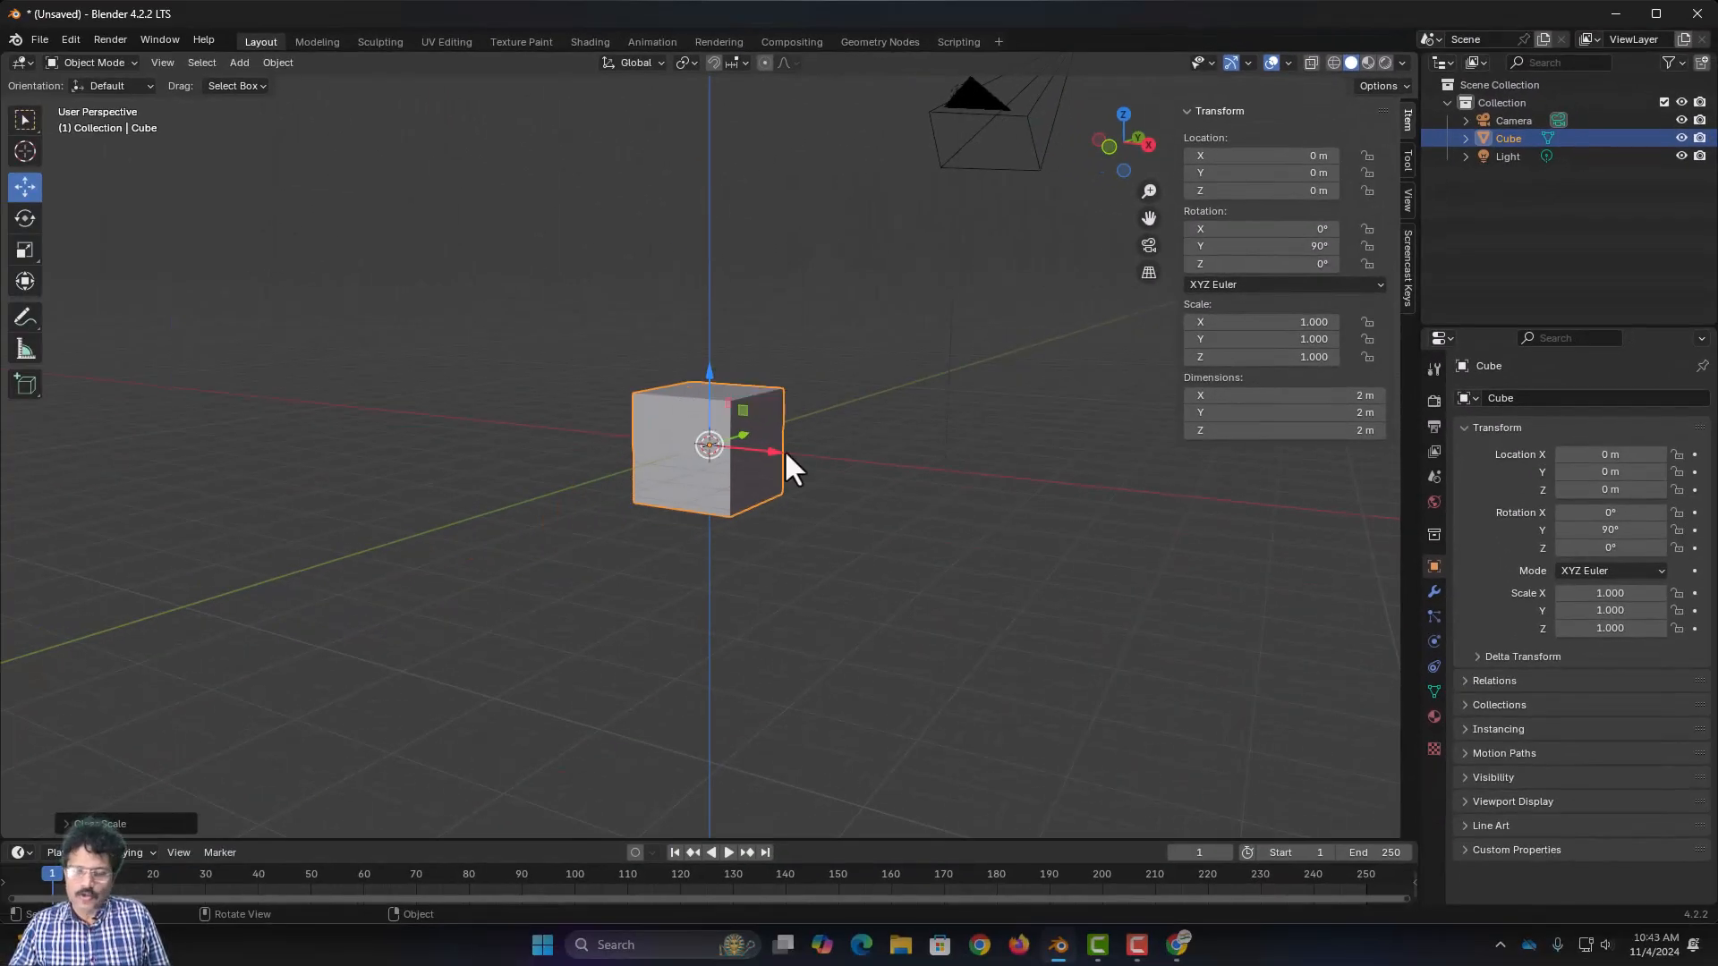
Set the rotated cube's Z scale to 5 to compare the stretch direction, and return it to 1
left_click(1230, 356)
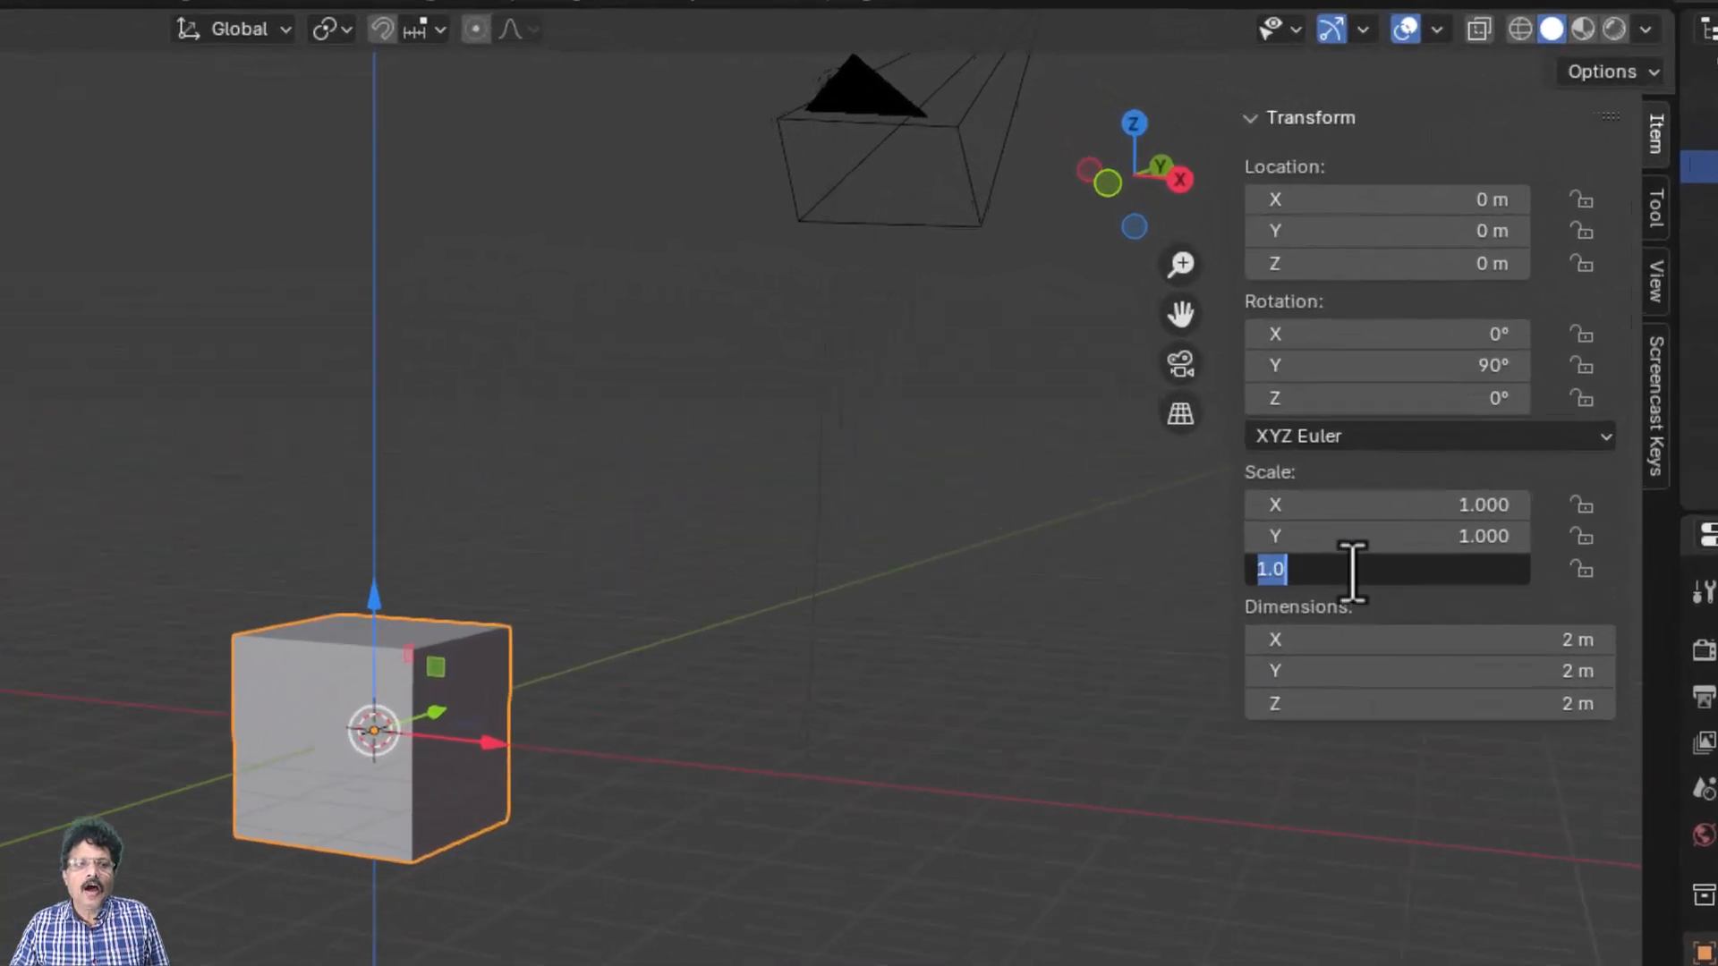
type("5")
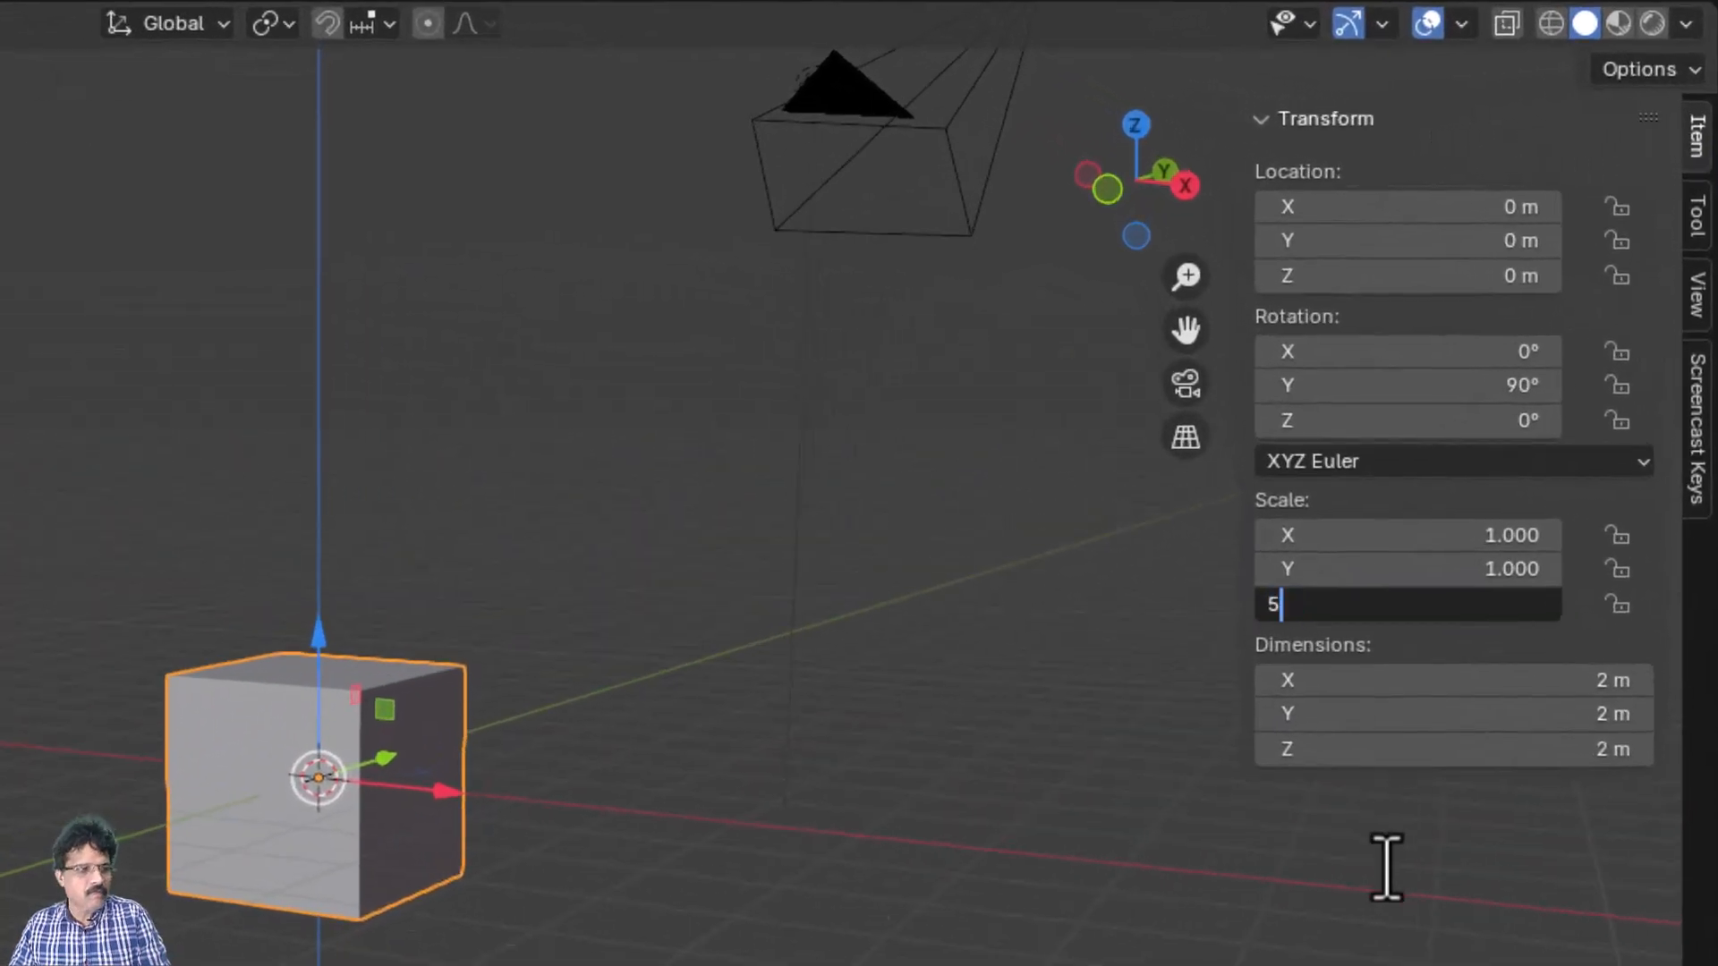
key("Return")
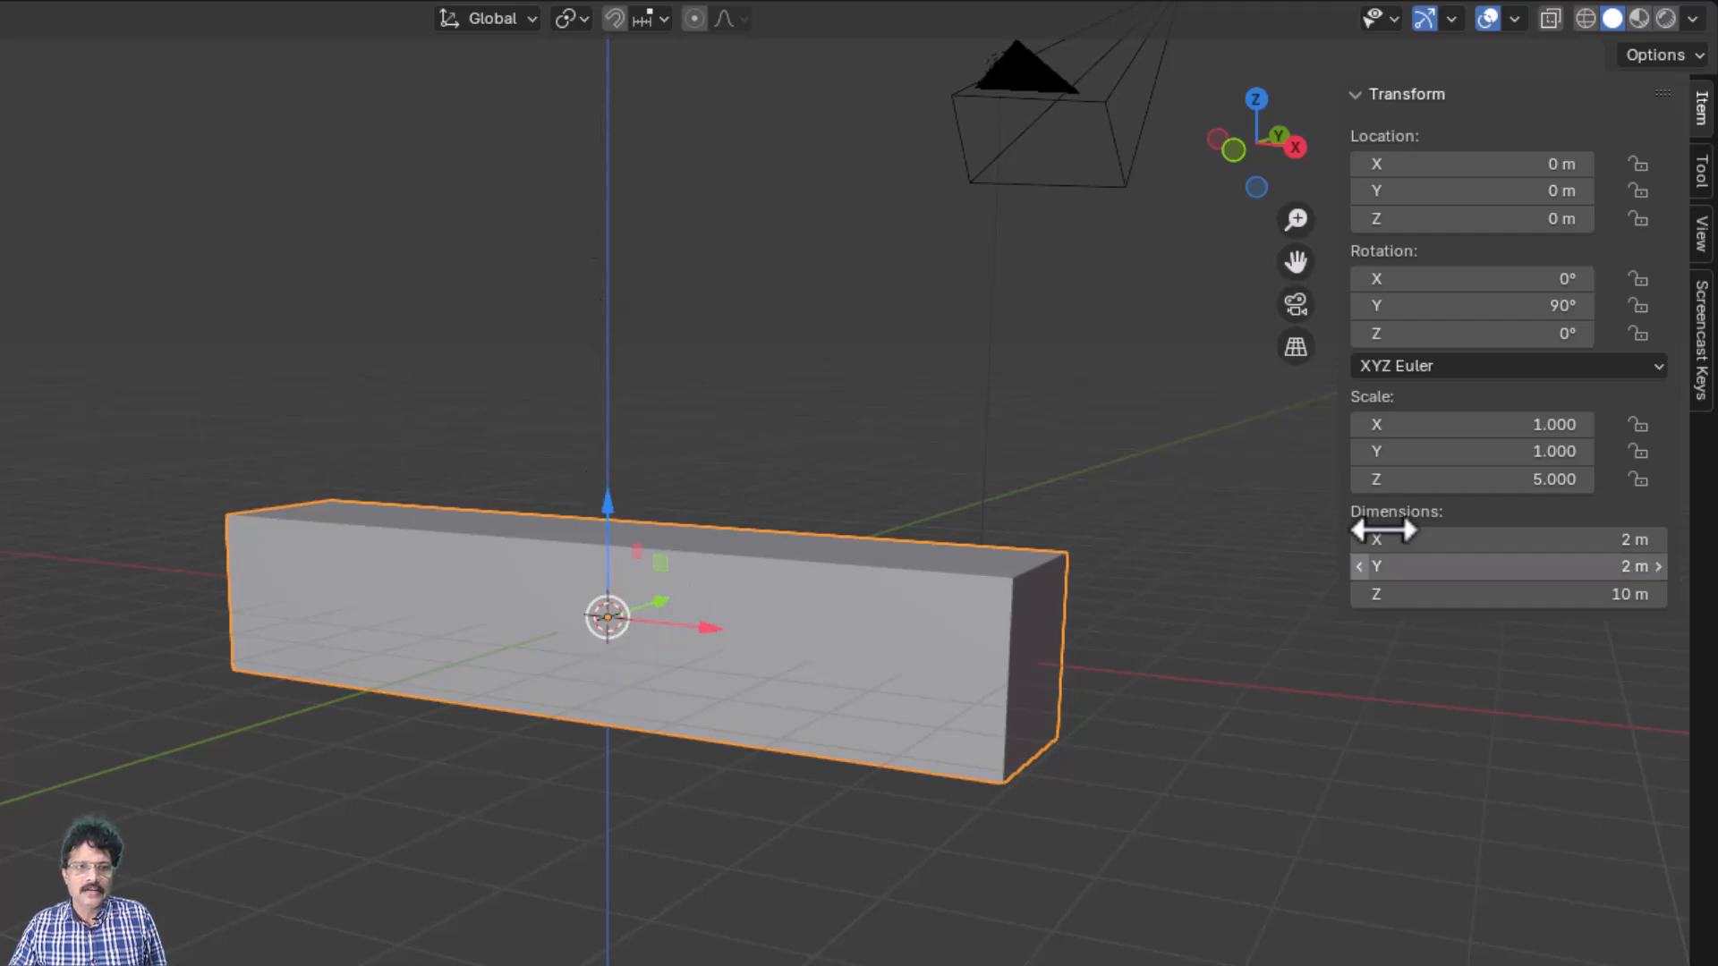
left_click(1496, 479)
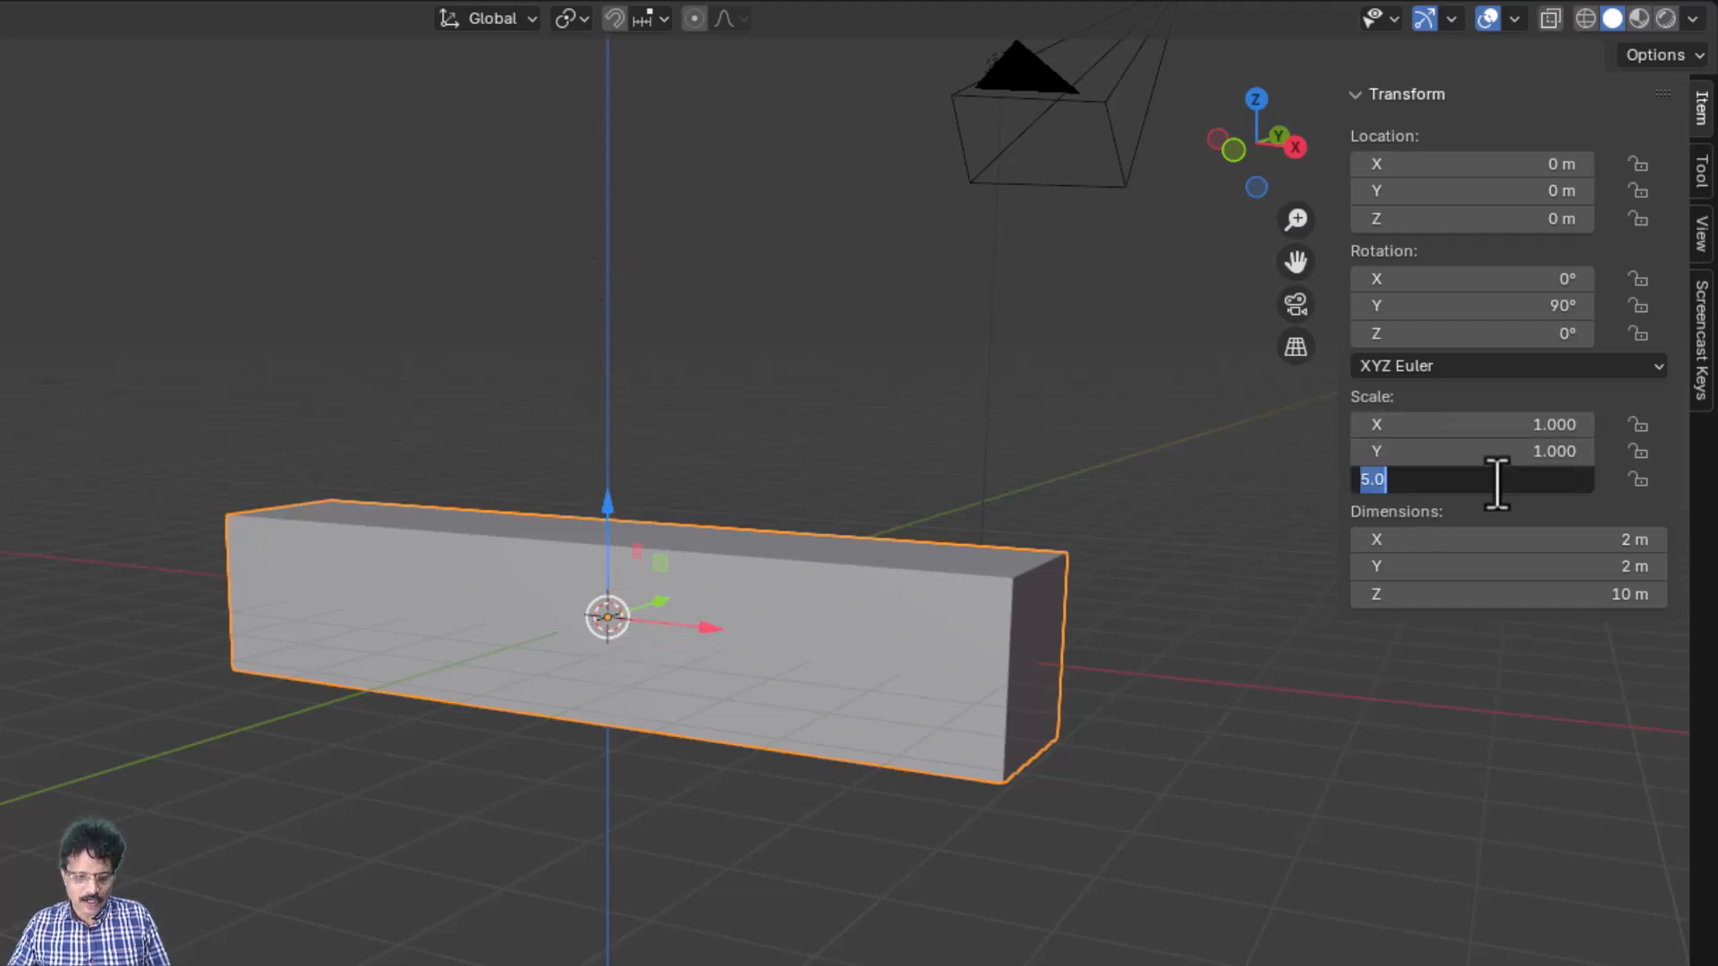
type("1")
key("Return")
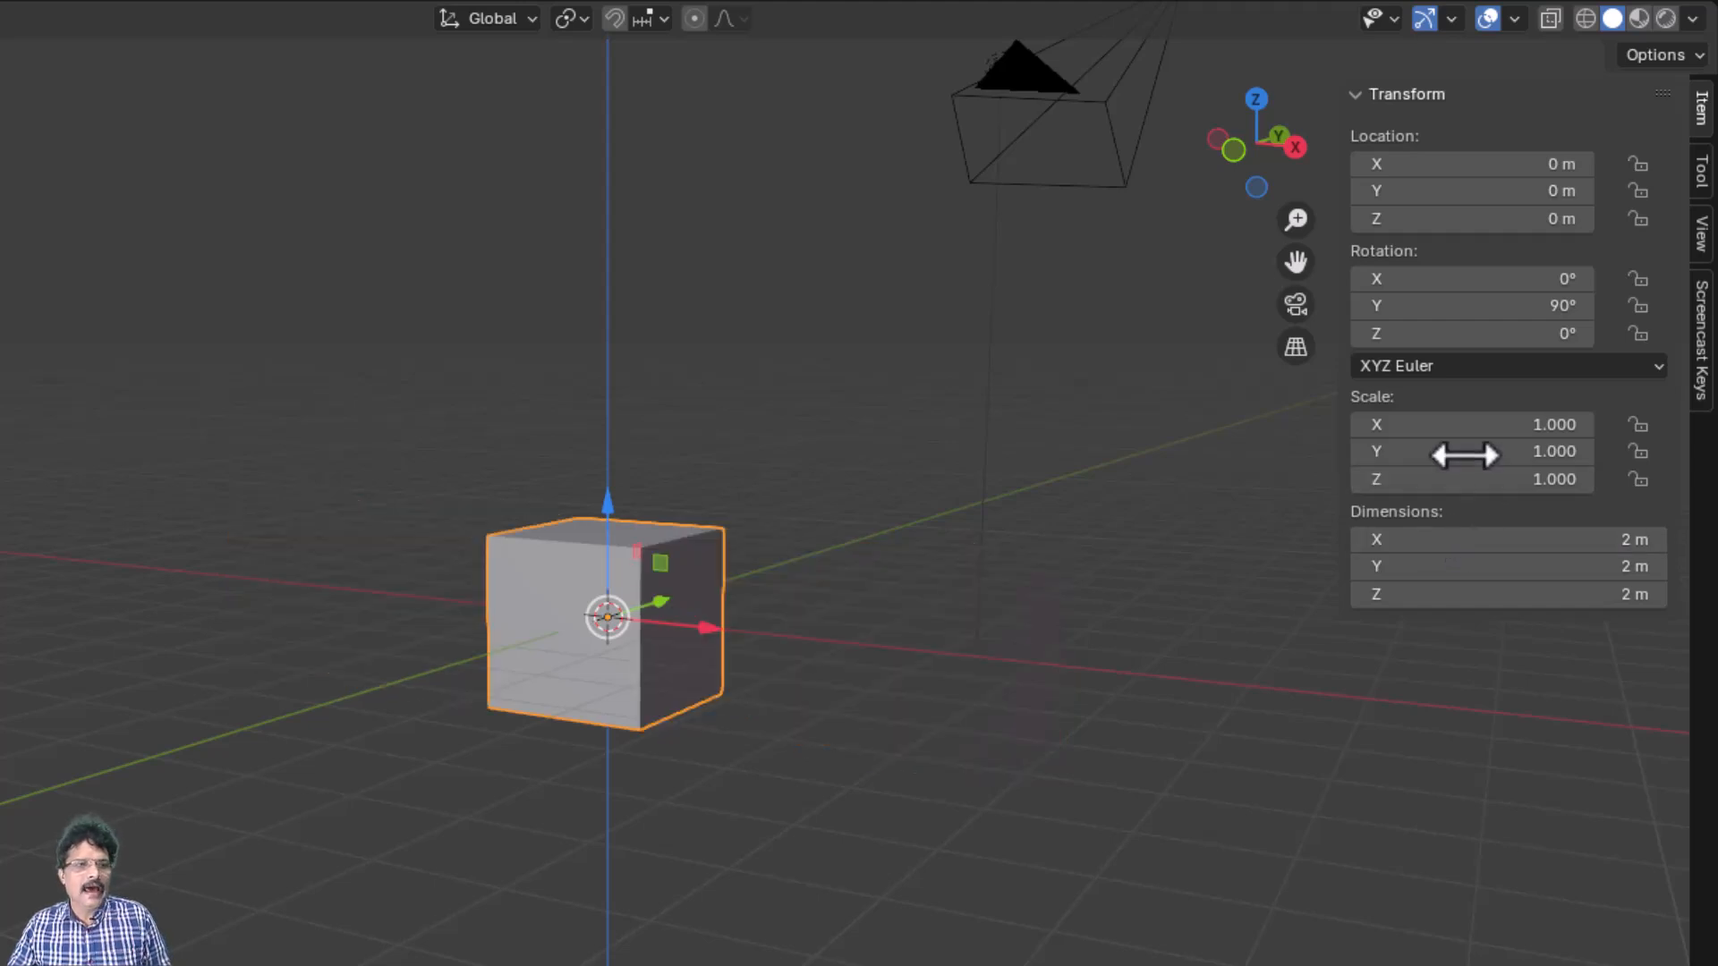
Set the rotated cube's X scale to 5, and clear the scale again
left_click(1462, 424)
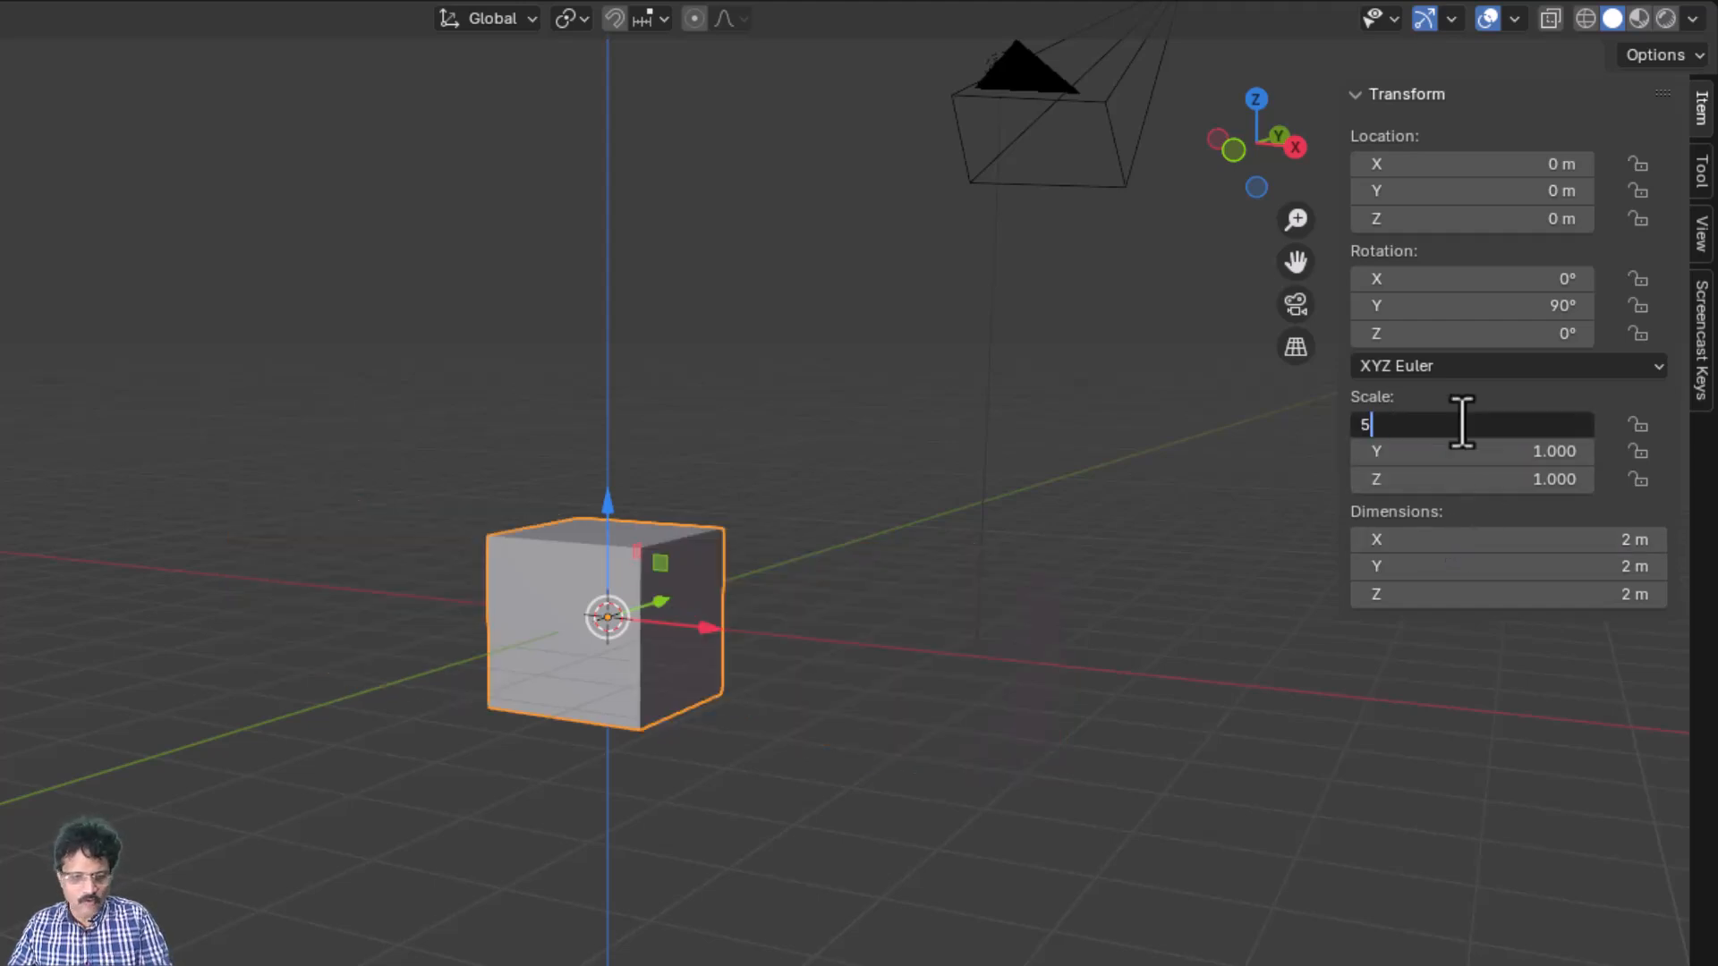
type("5")
key("Return")
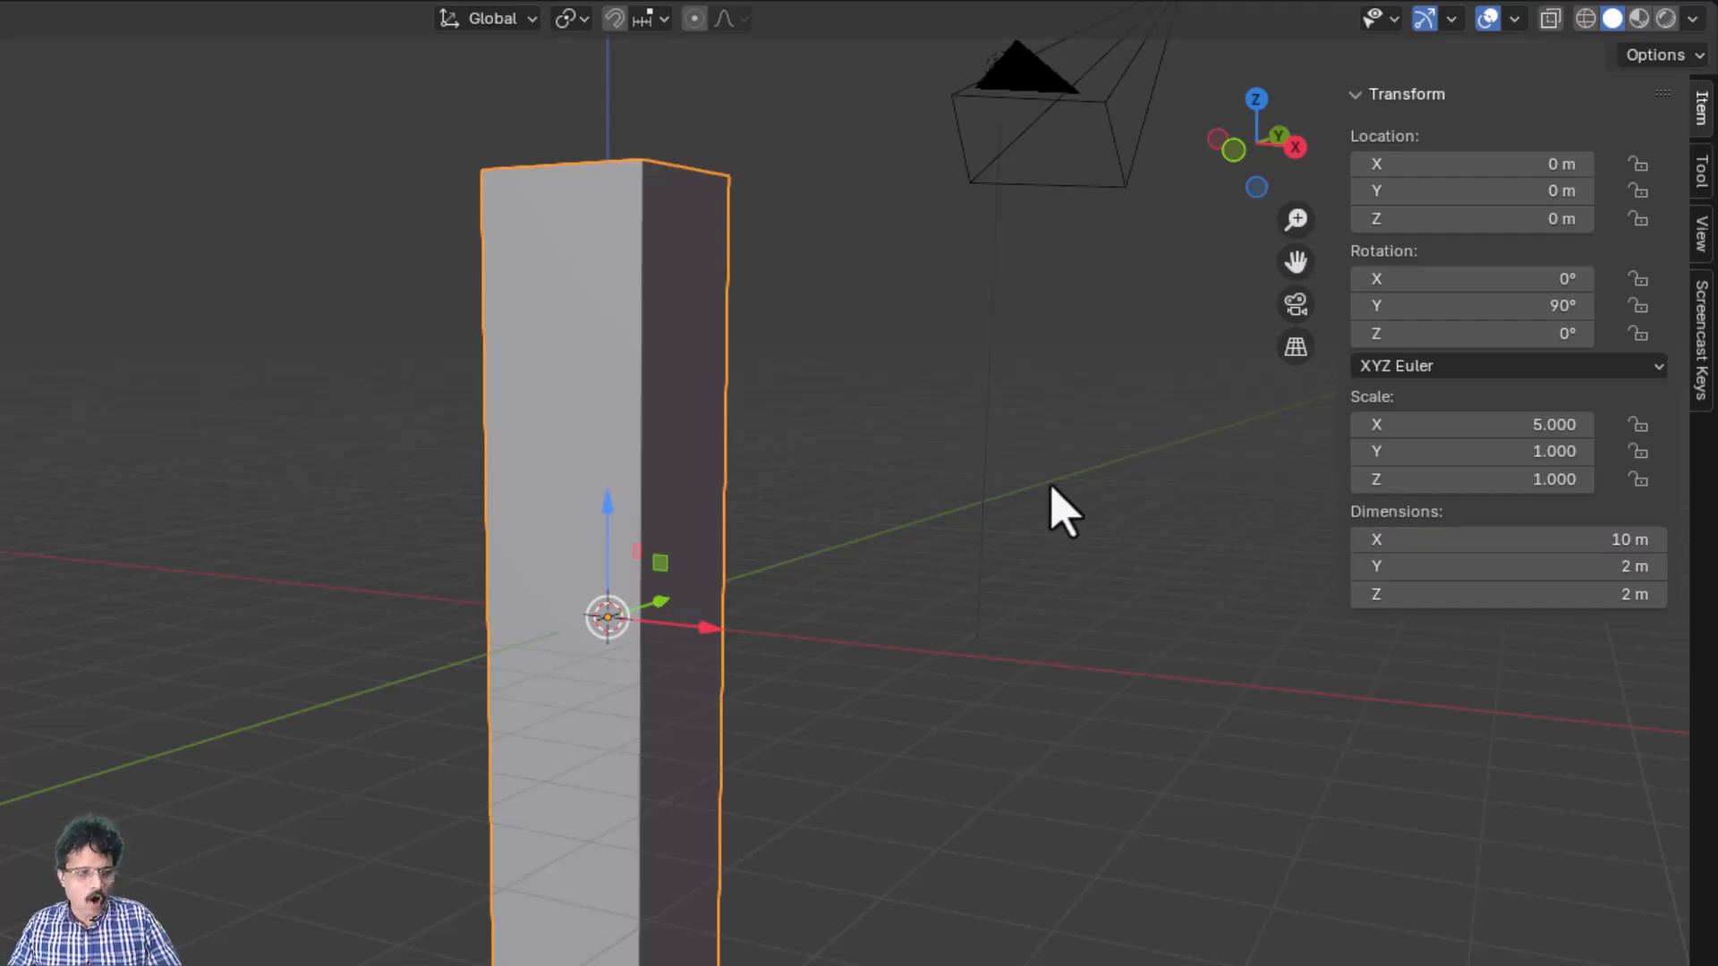
key("alt+s")
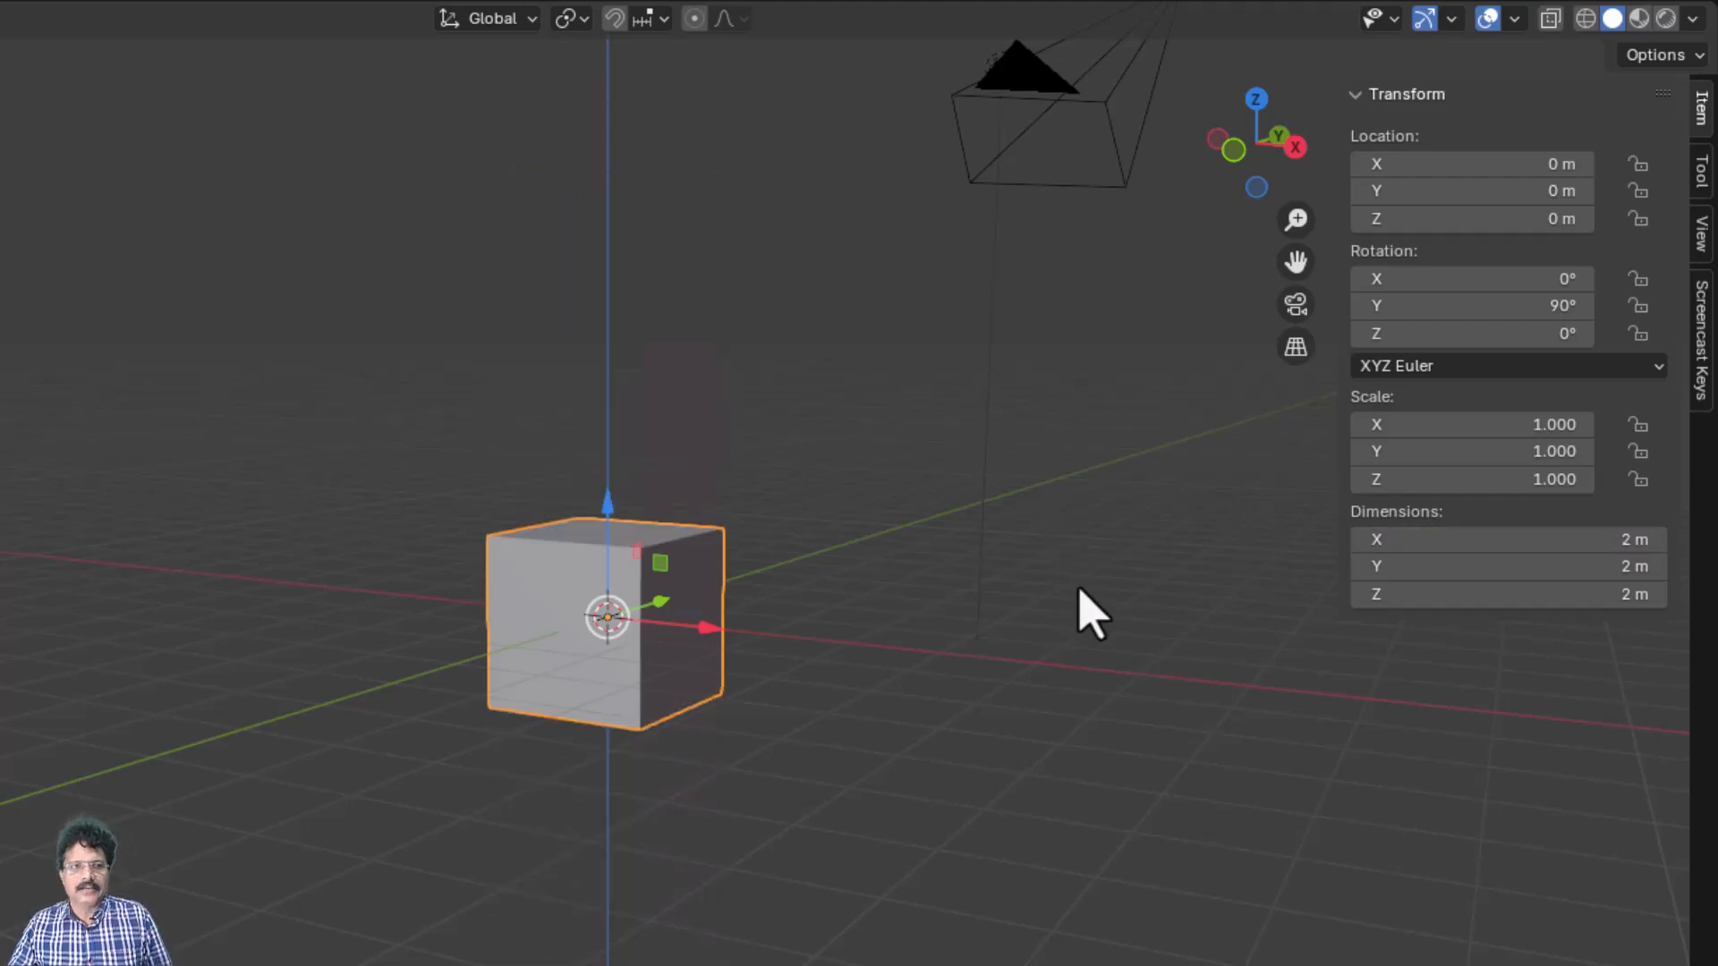
Reset the cube's Y rotation to 0° and set its X rotation to 90°
left_click(1489, 310)
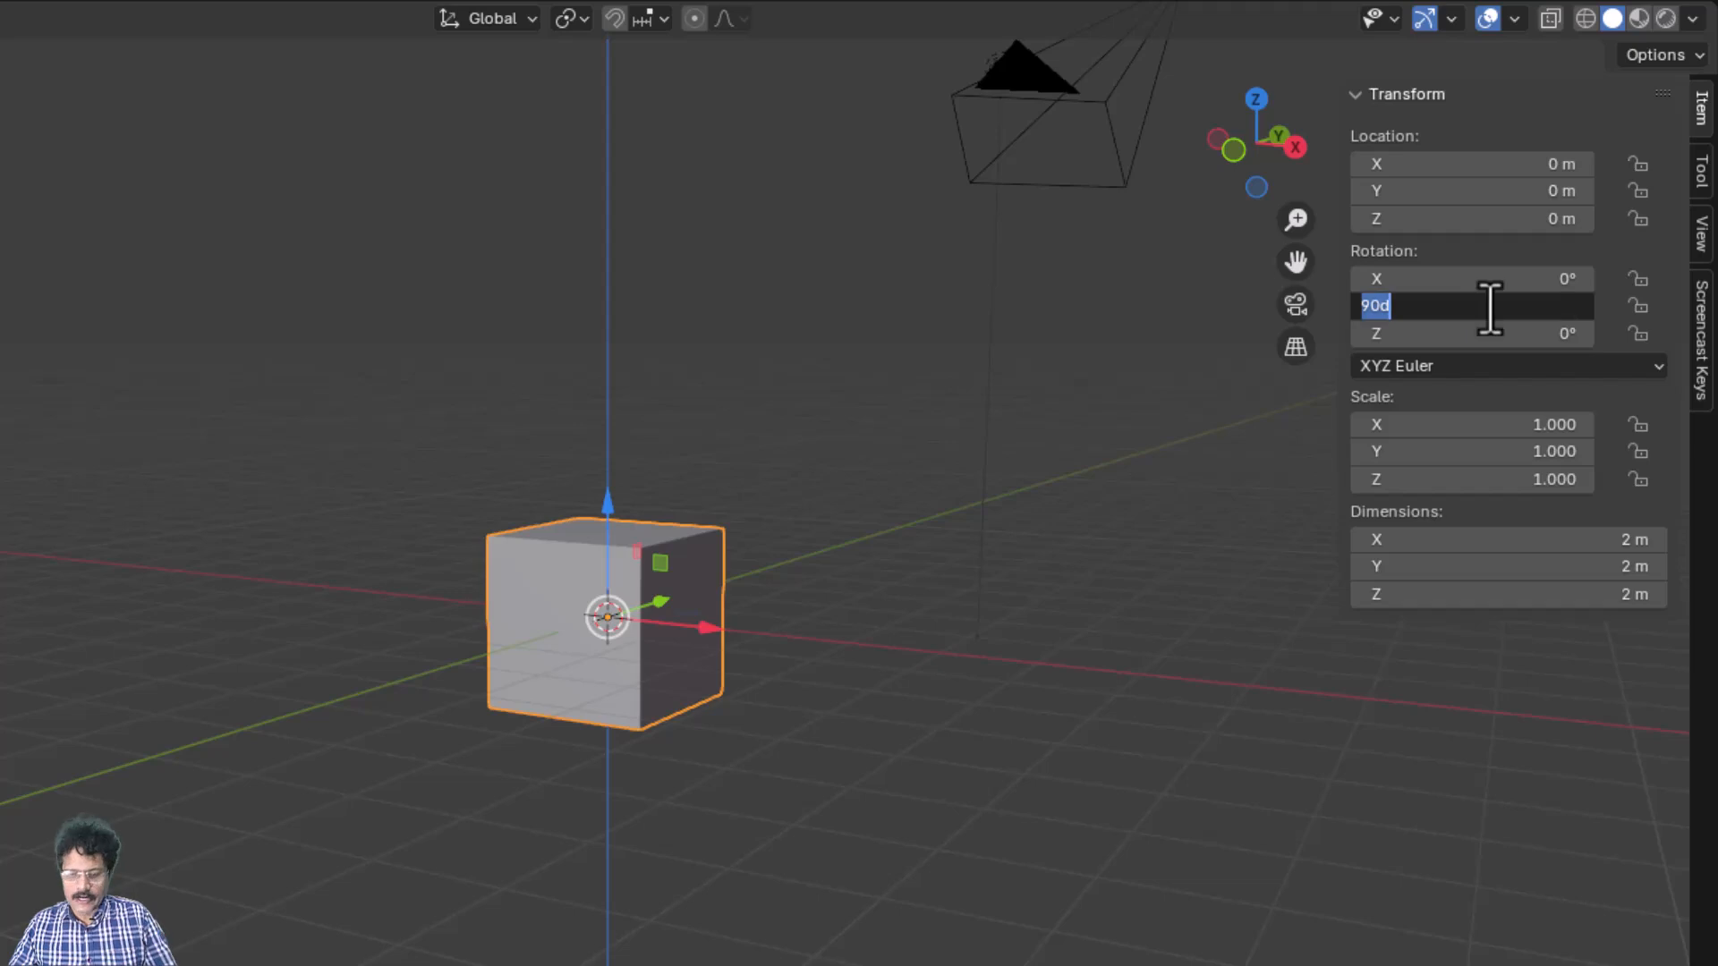
type("0")
key("Return")
left_click_drag(1491, 278, 1572, 278)
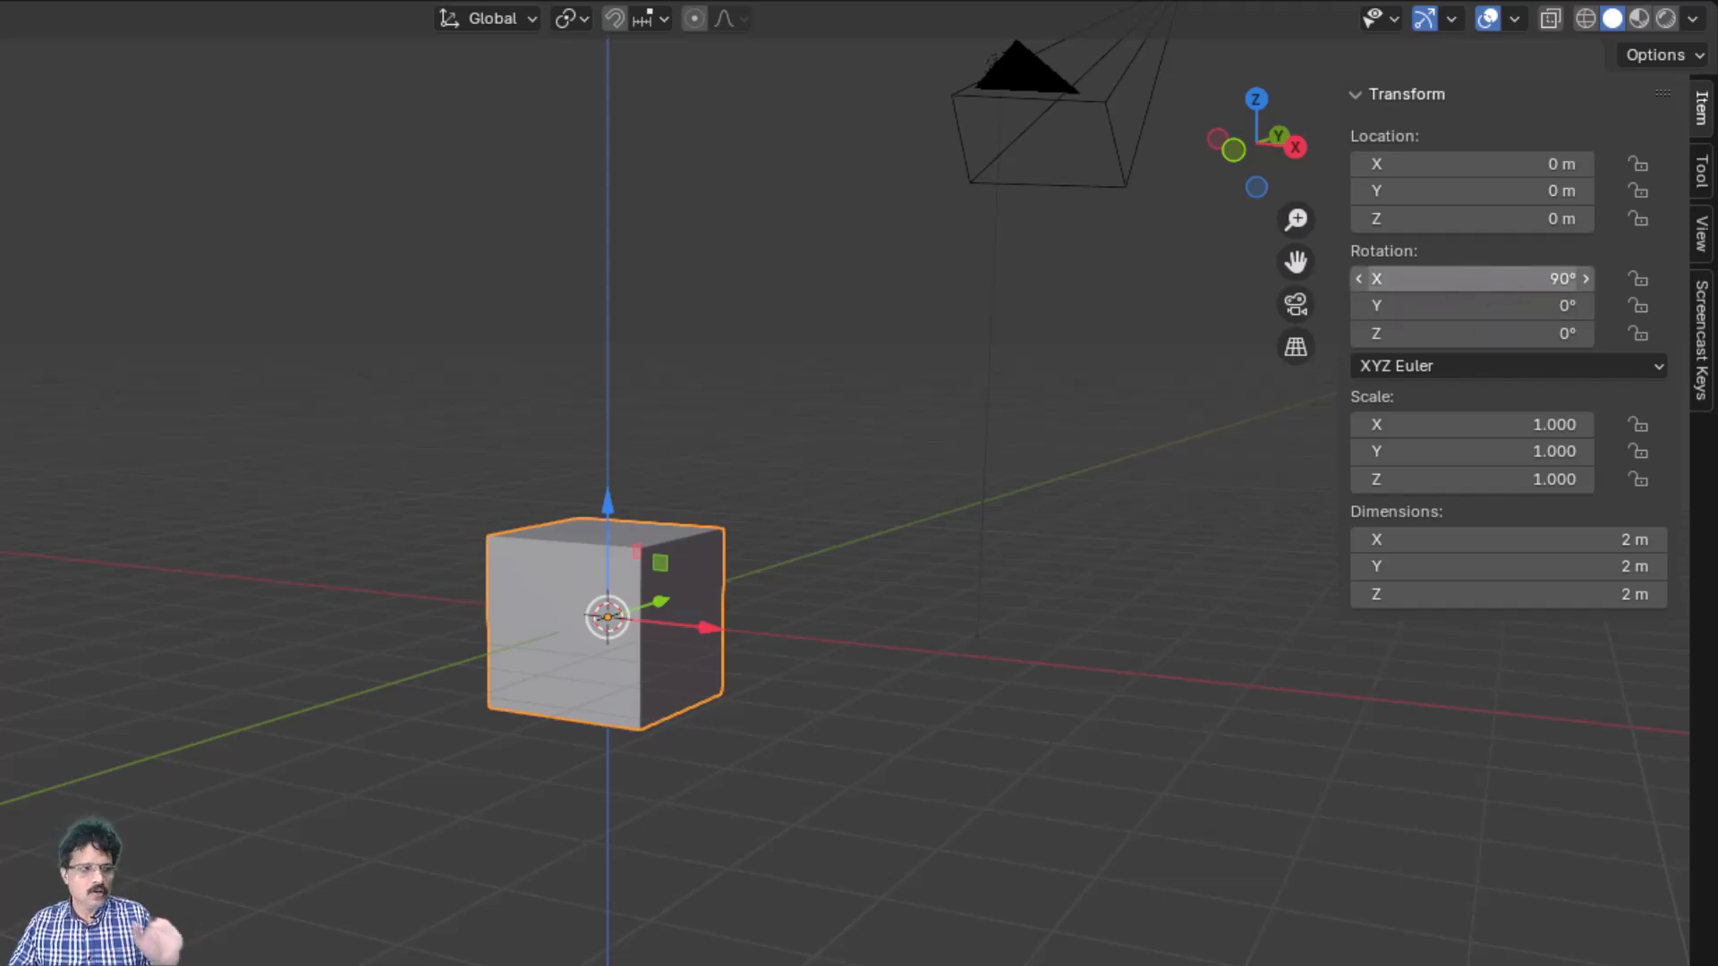
Set the rotated cube's Z scale to 5 to compare the stretch direction, and return it to 1
left_click(1503, 480)
type("5")
key("Return")
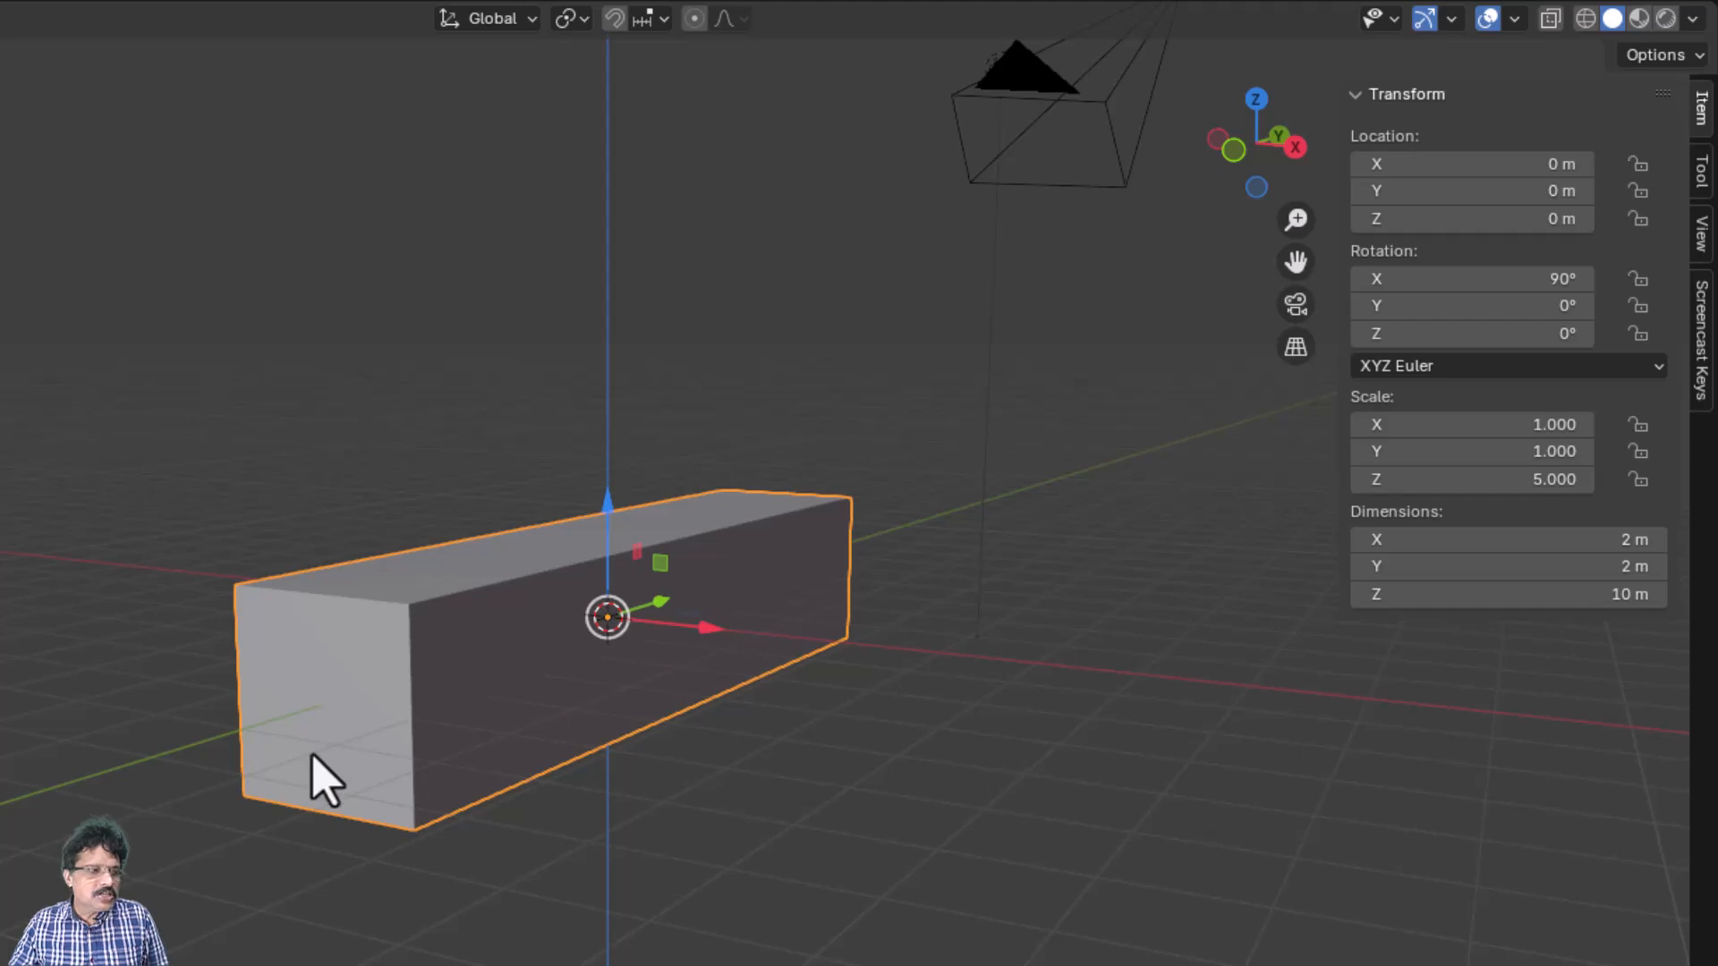
left_click(1477, 479)
type("1")
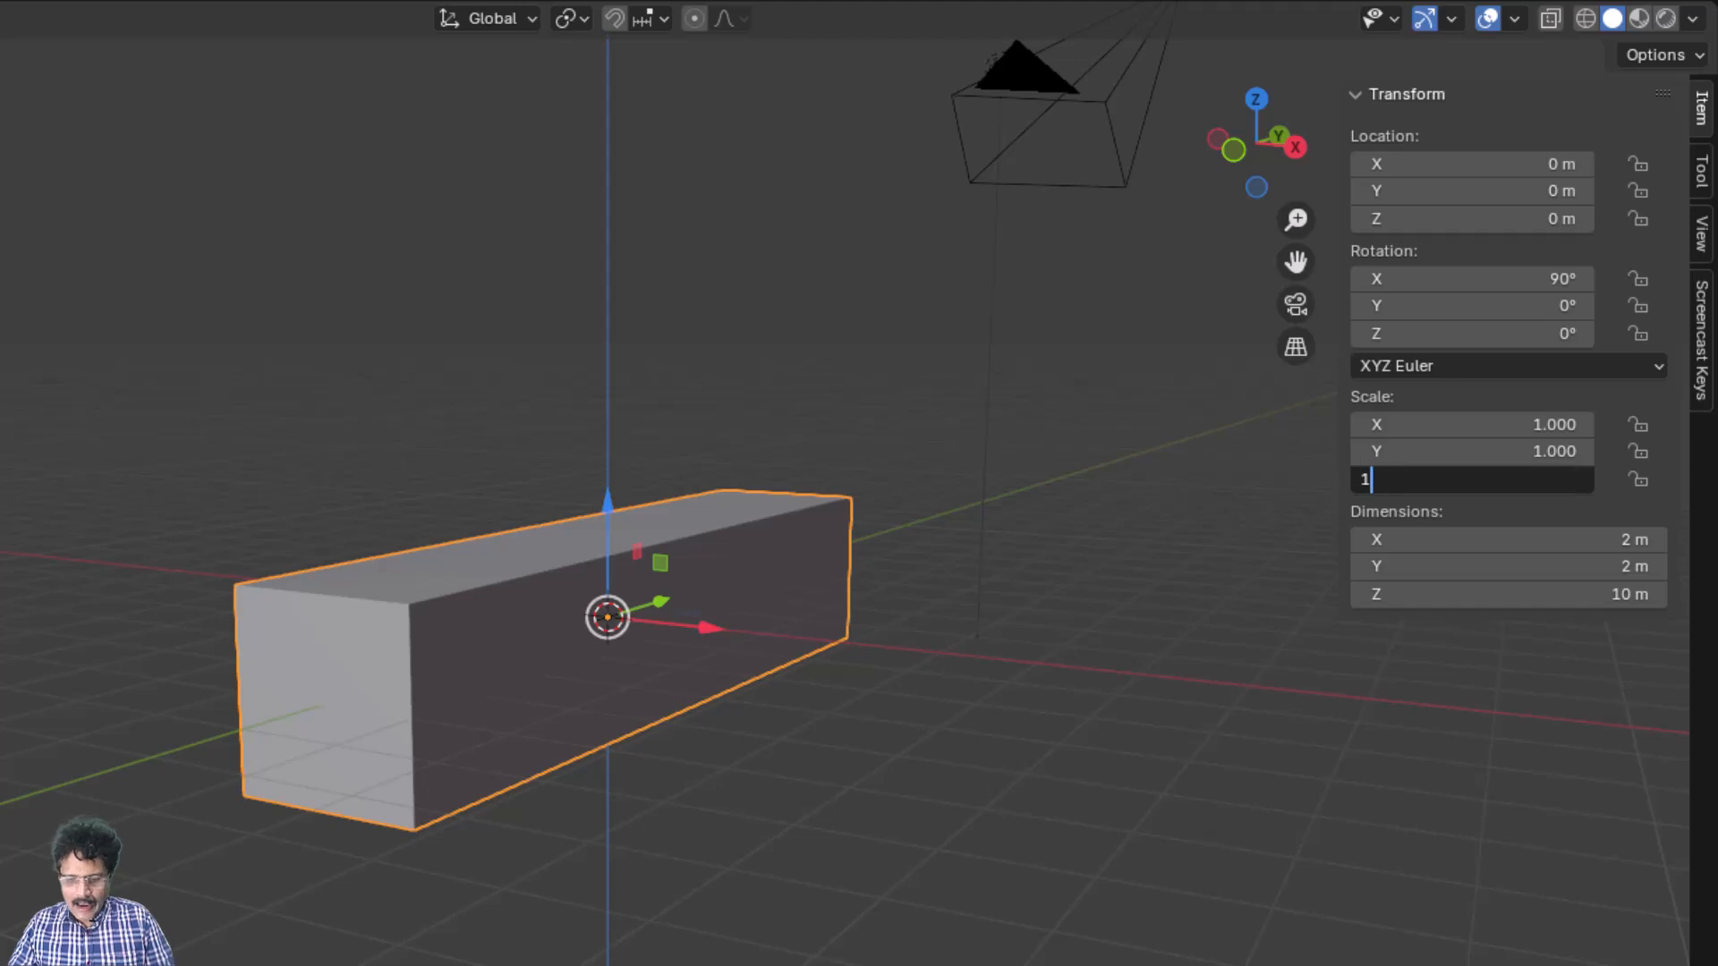
key("Return")
Set the rotated cube's Y scale to 5, and clear the scale again
left_click(1505, 445)
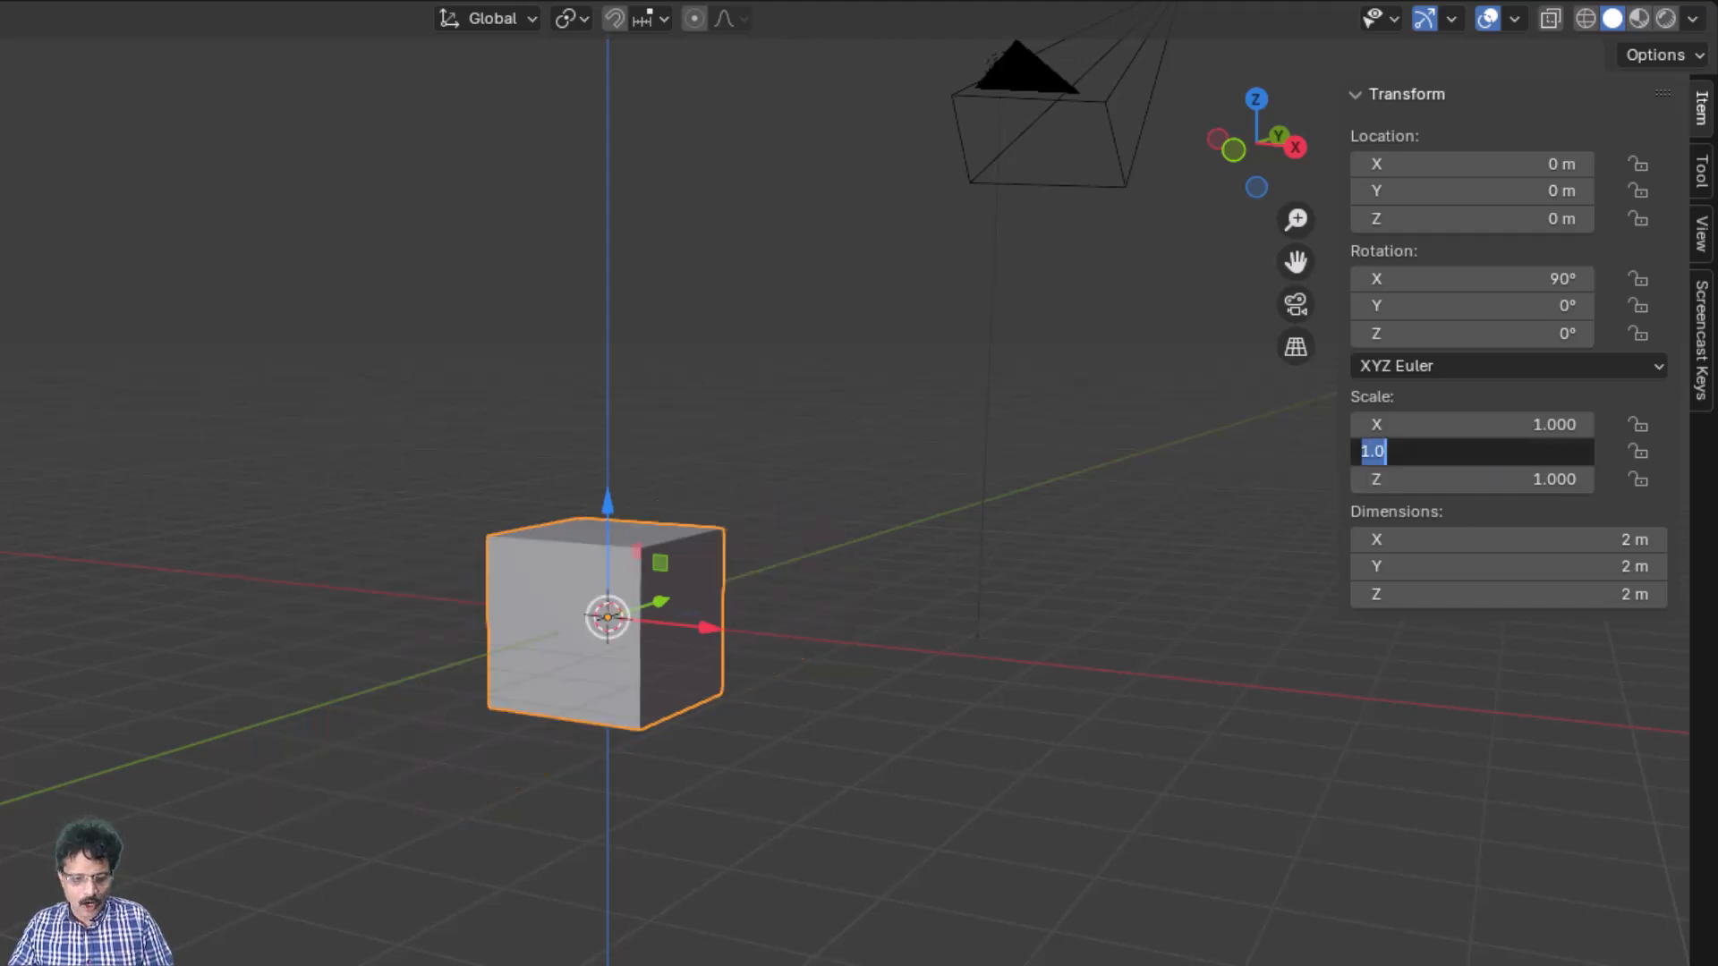
type("5")
key("Return")
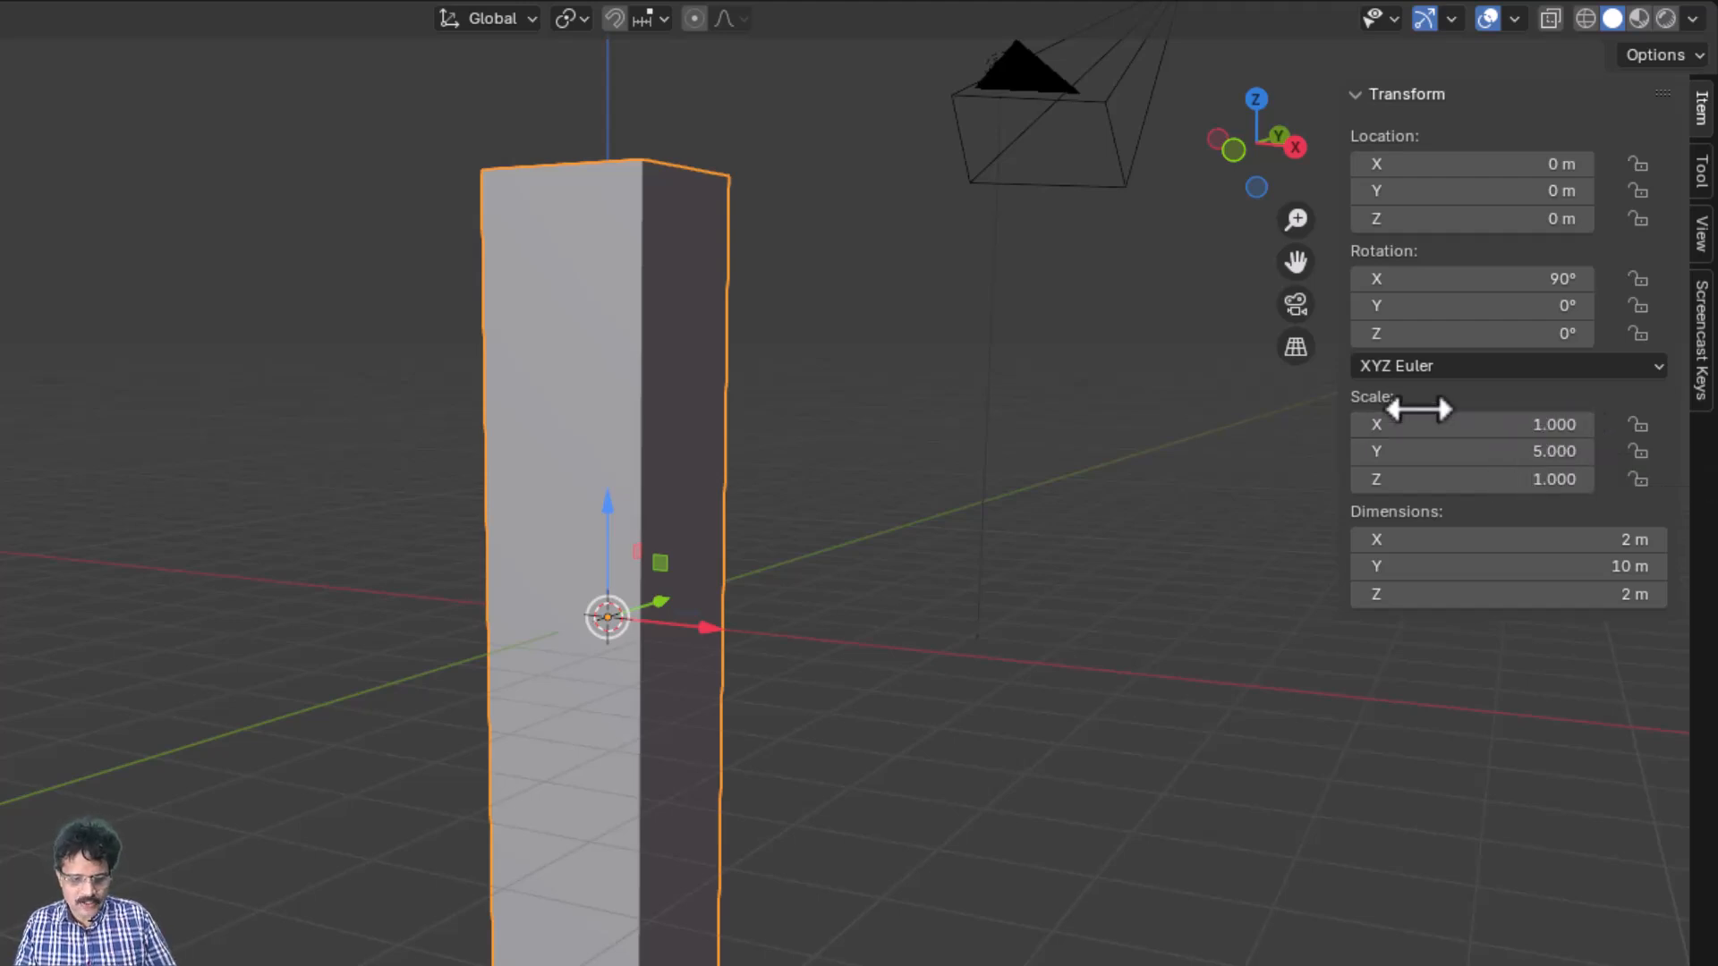
key("alt+s")
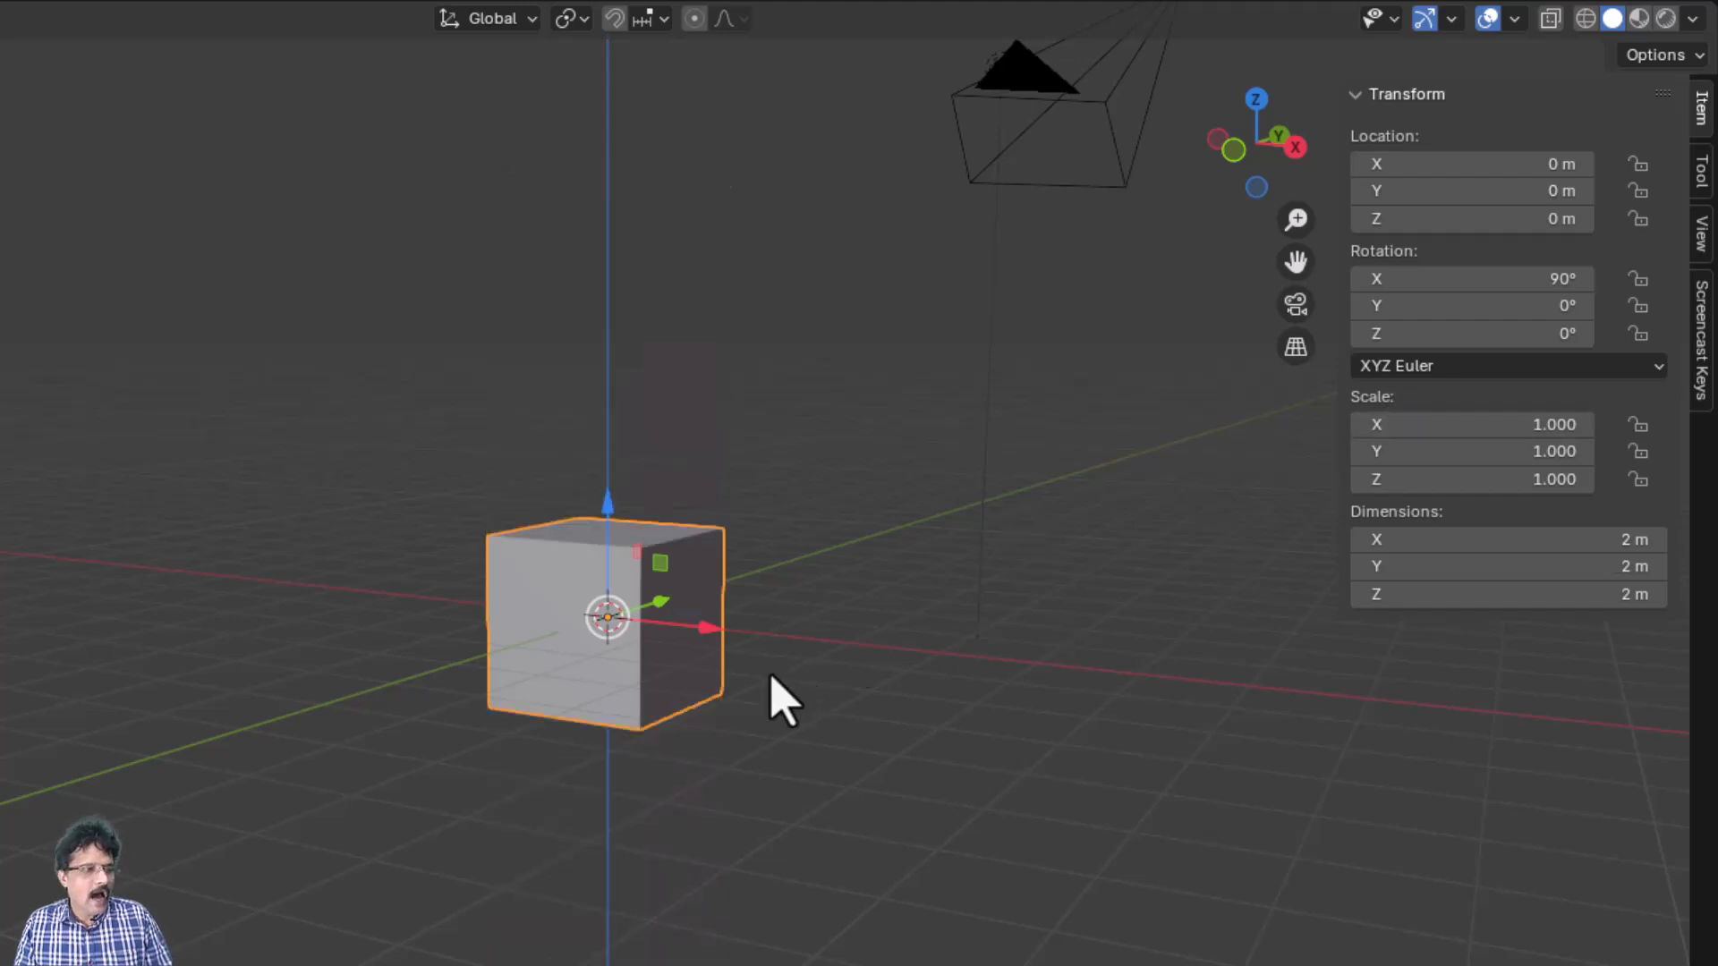
Delete the cube and add a mesh cone in its place
key("x")
left_click(658, 673)
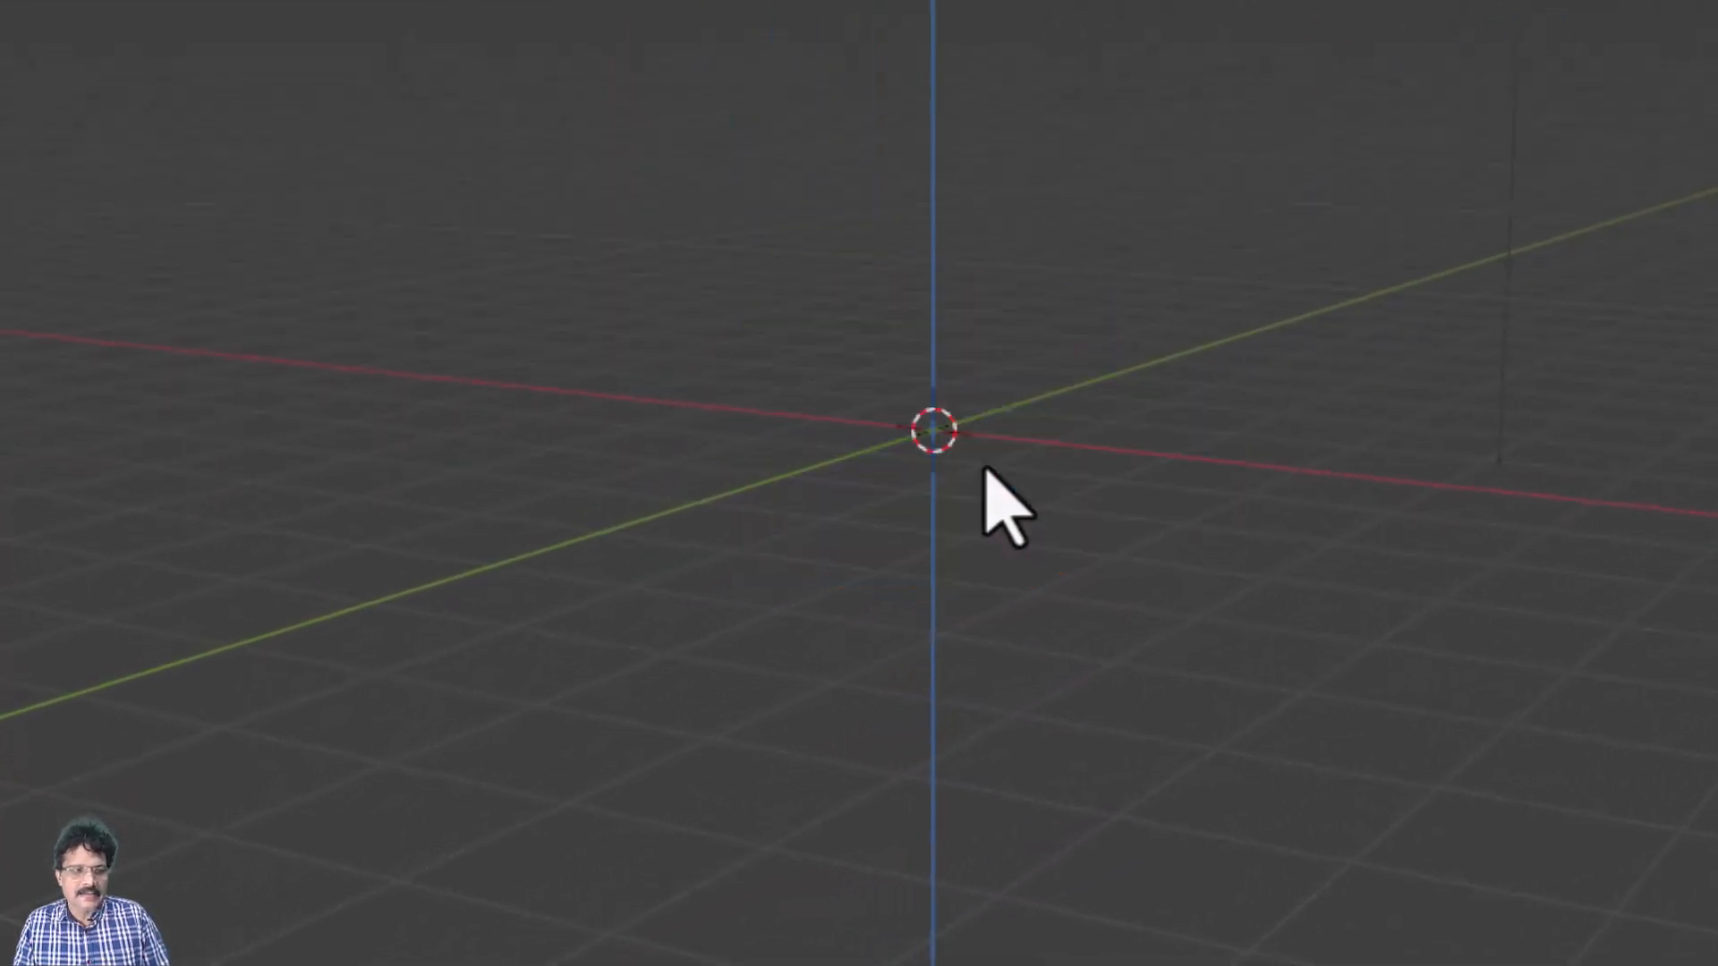
key("shift+a")
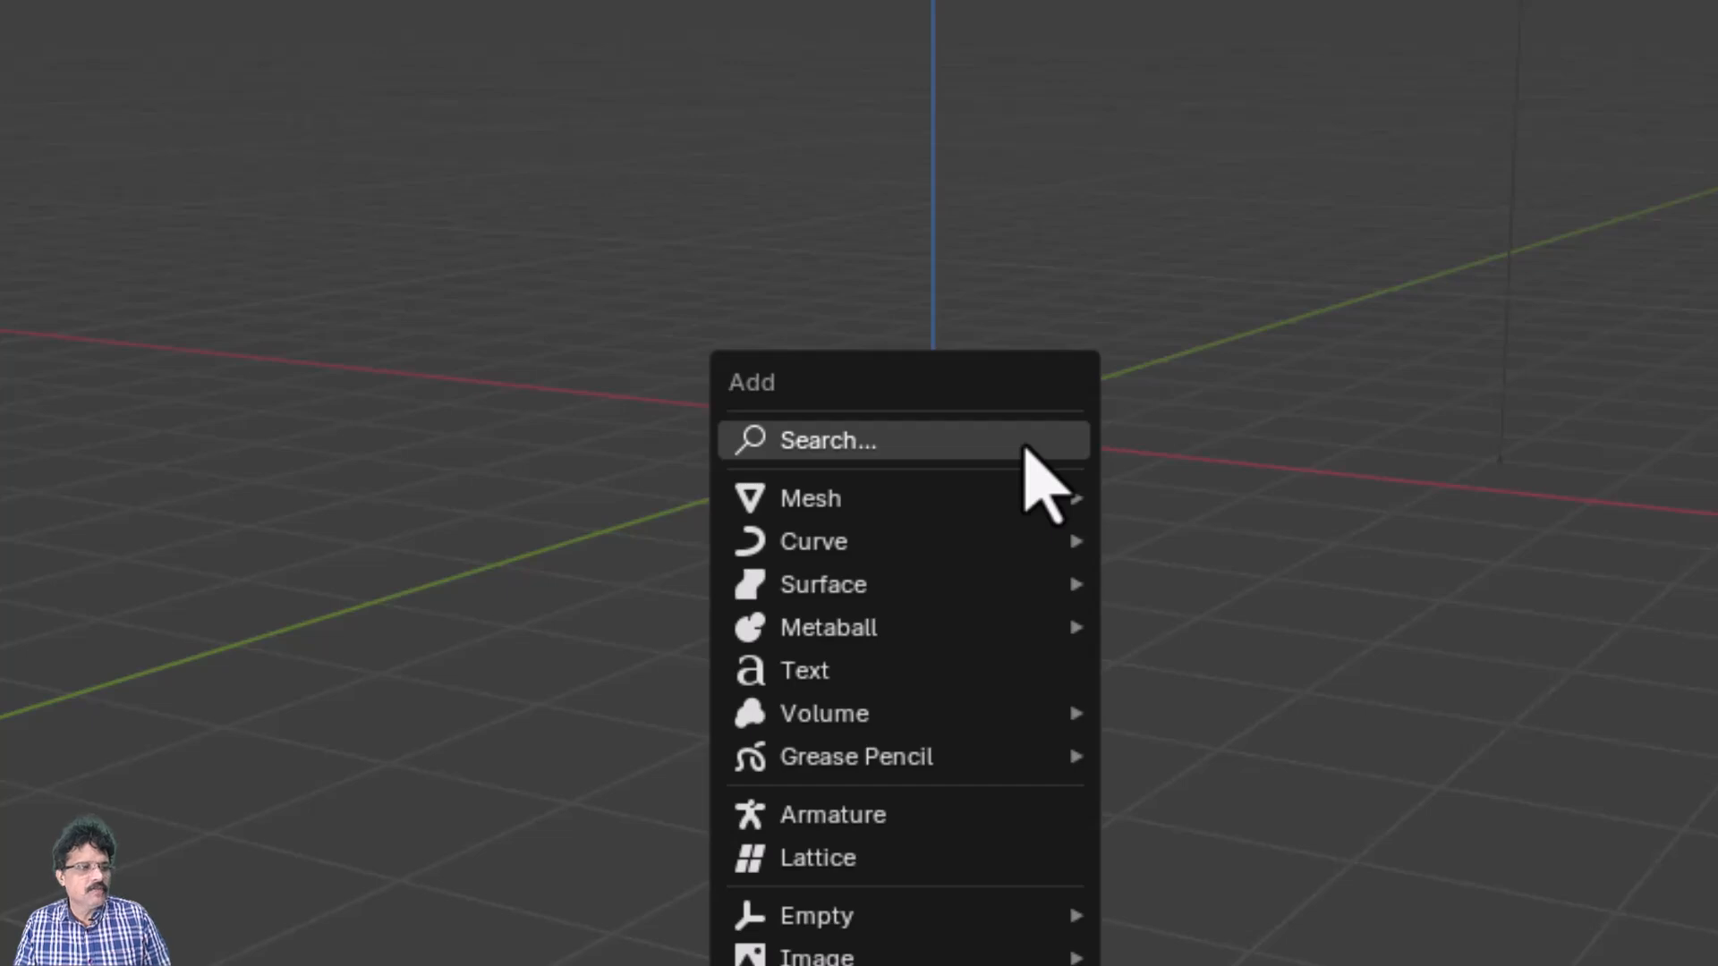
mouse_move(1042, 523)
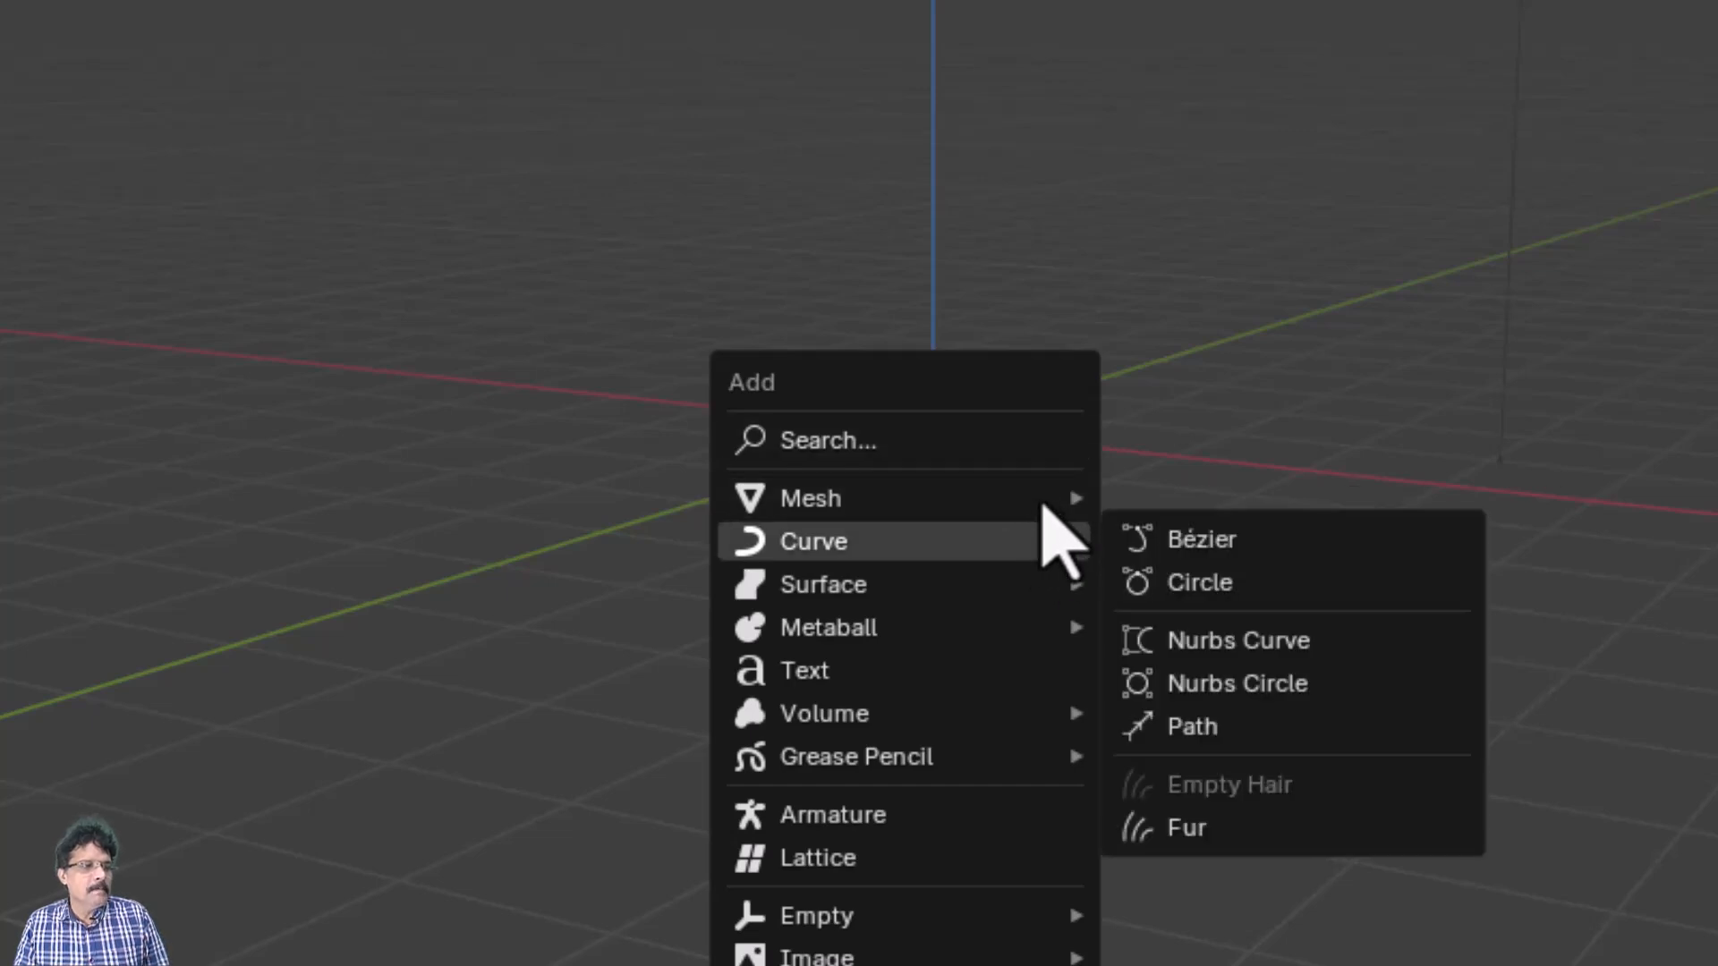
left_click(1231, 754)
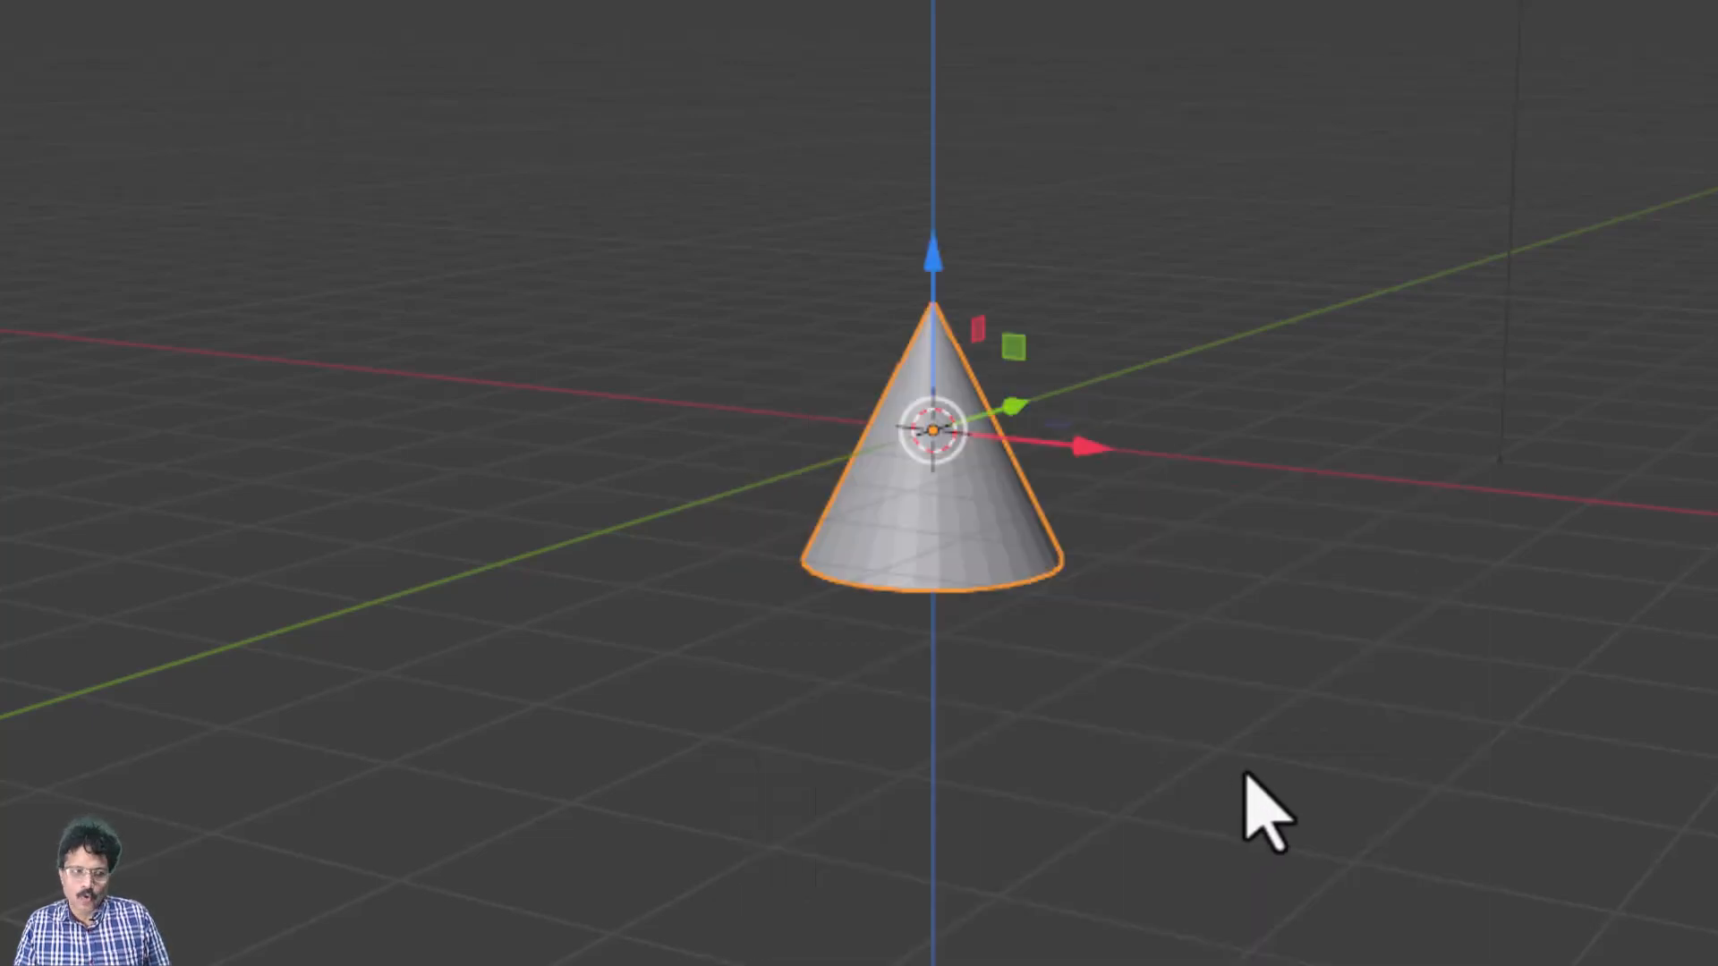
Switch to the front view and set the cone's Y rotation to 45°
key("KP_1")
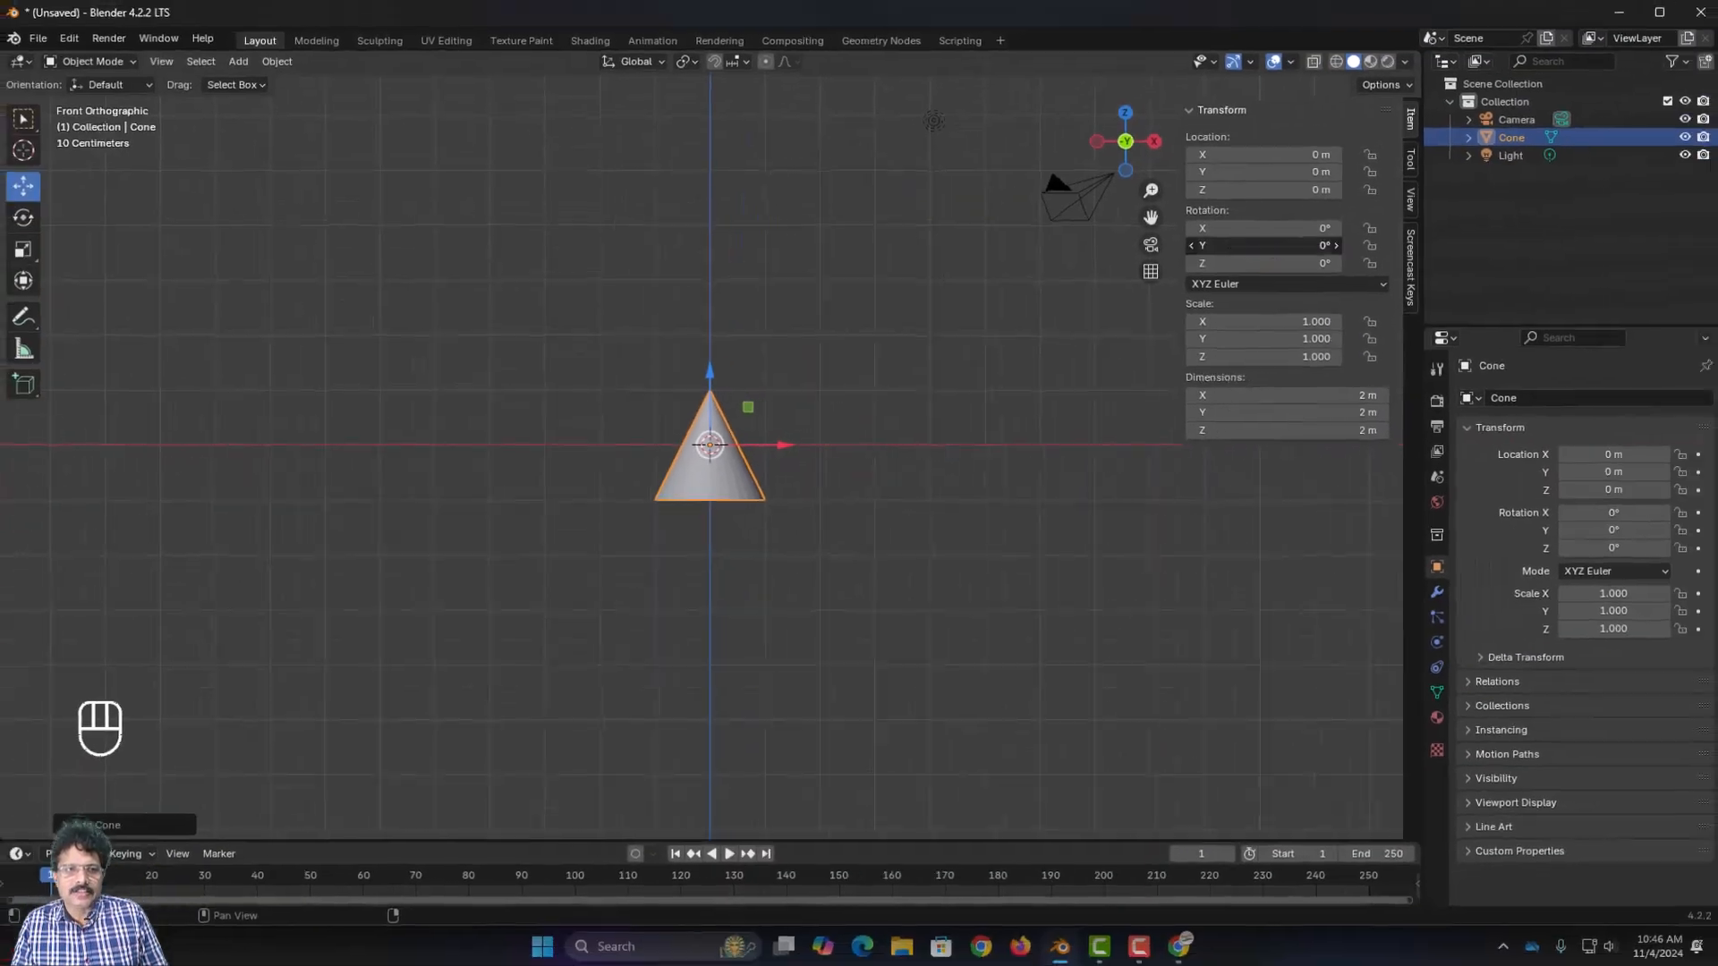
left_click(1707, 80)
key("Return")
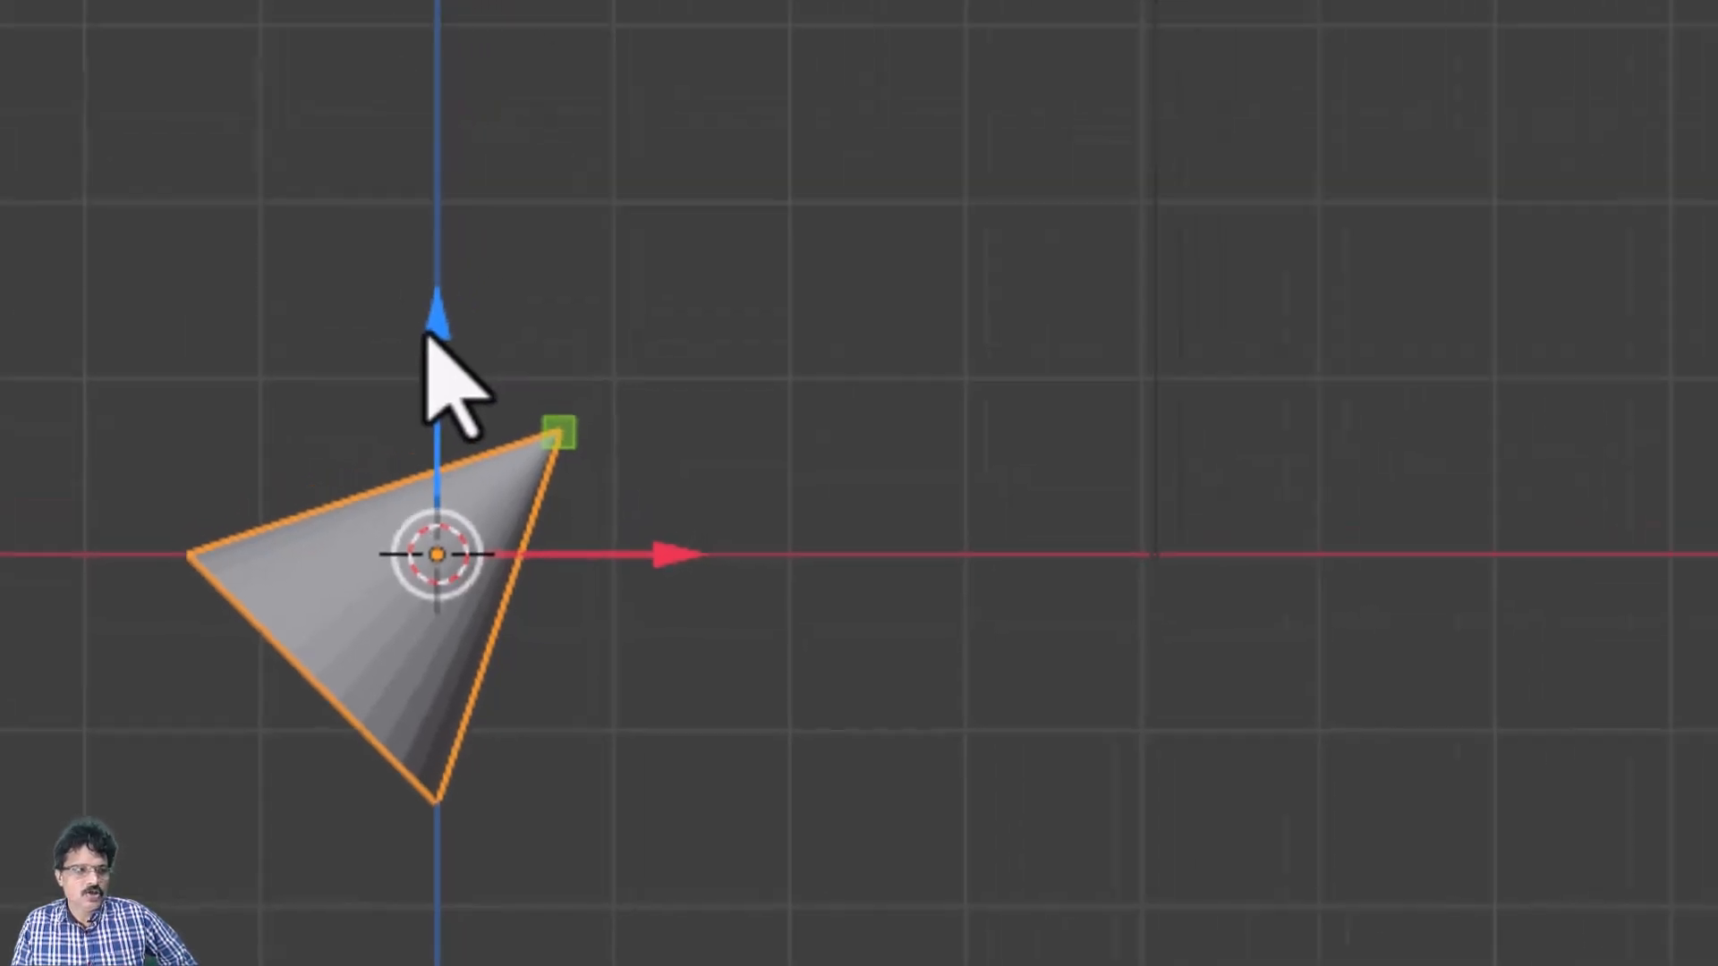
Nudge the cone slightly along the global Z and X axes, and switch the transform orientation to Local
mouse_move(295, 528)
left_mouse_down()
mouse_move(322, 43)
mouse_move(291, 525)
mouse_move(322, 161)
mouse_move(285, 506)
mouse_move(325, 387)
mouse_move(324, 528)
left_mouse_up()
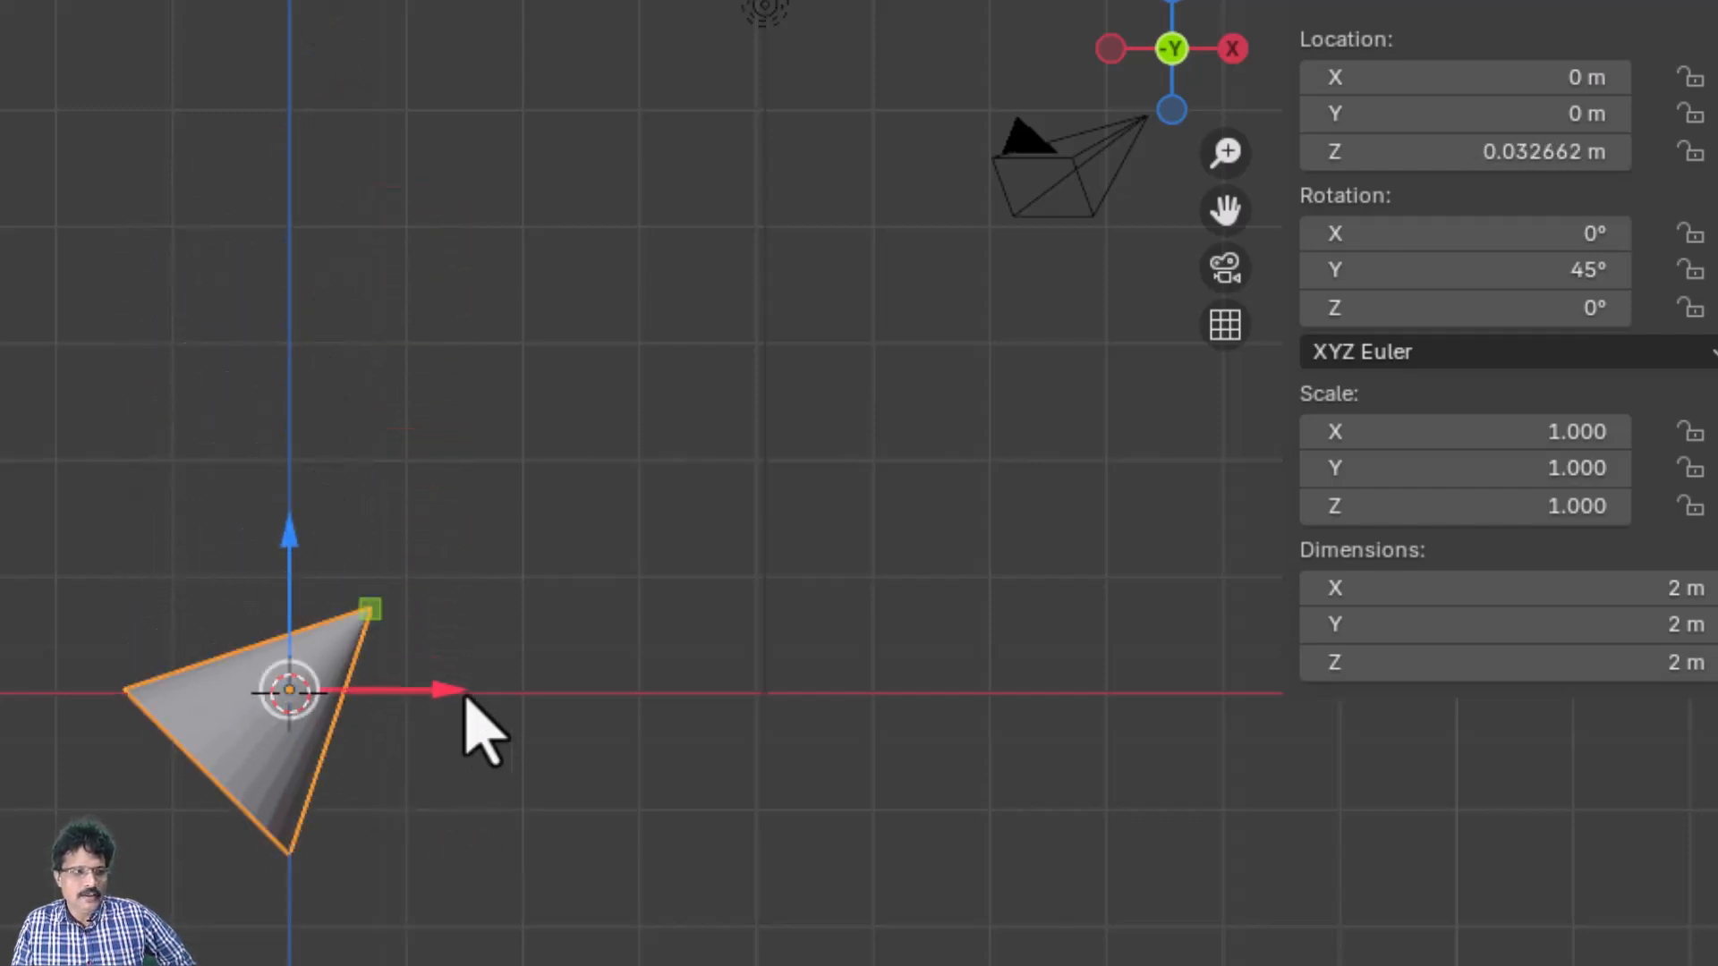
mouse_move(453, 701)
left_mouse_down()
mouse_move(728, 701)
mouse_move(443, 742)
mouse_move(483, 701)
mouse_move(454, 707)
left_mouse_up()
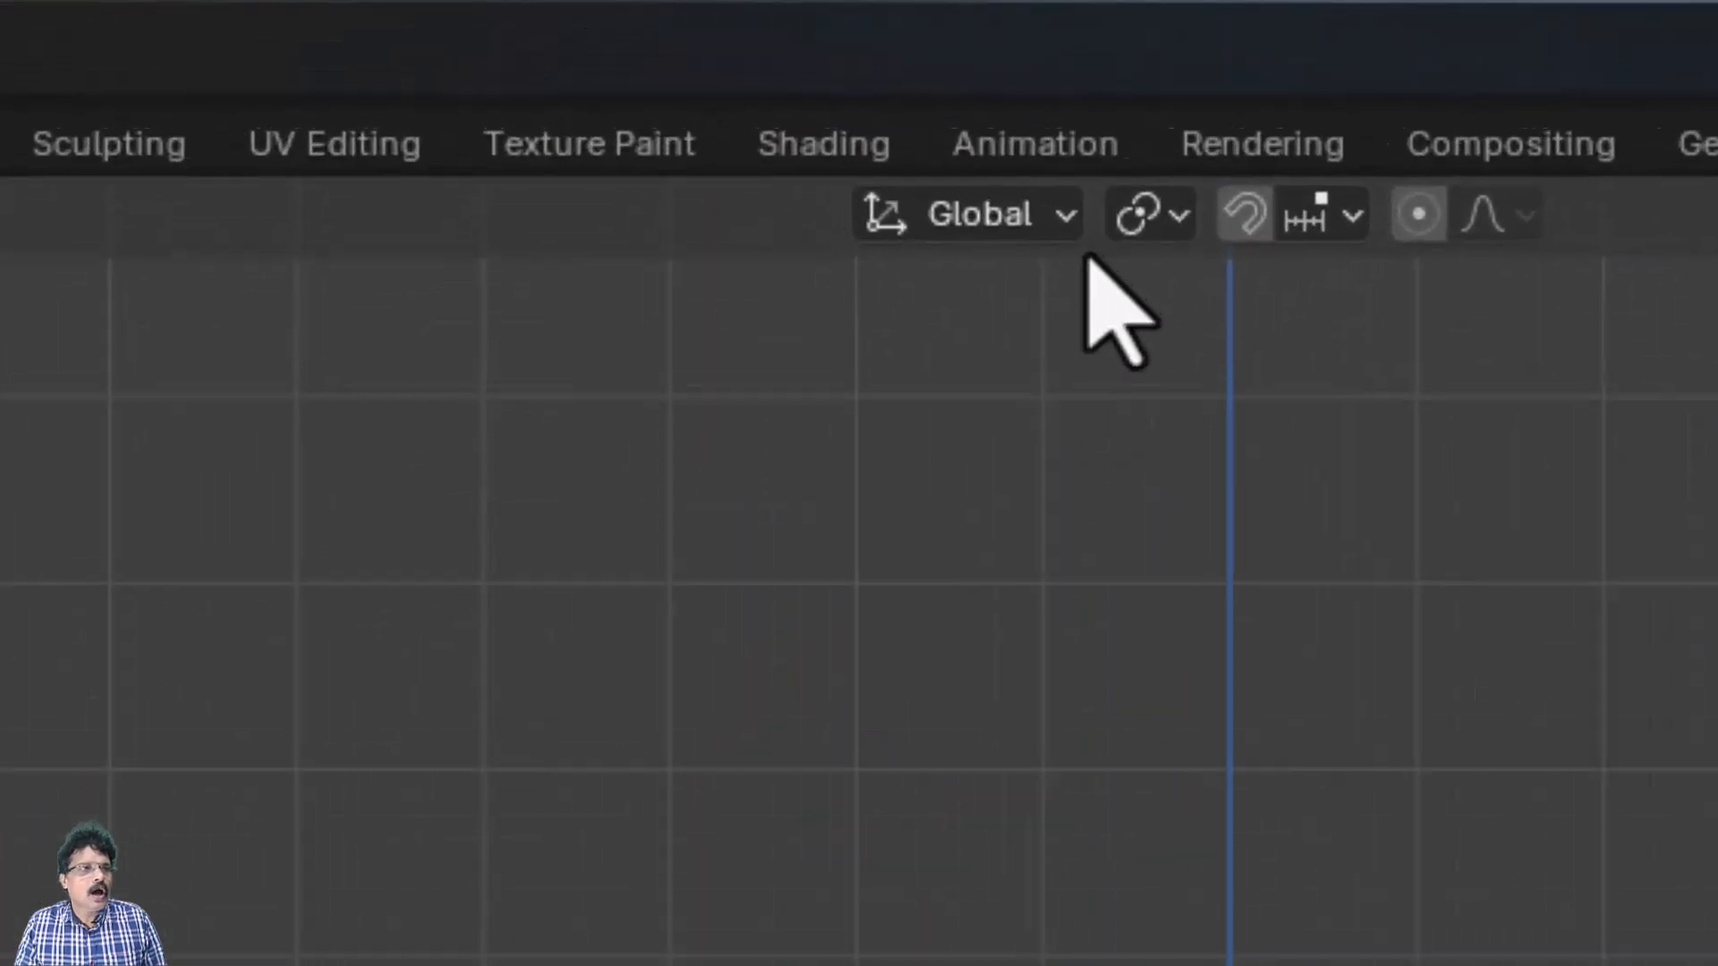
left_click(1087, 225)
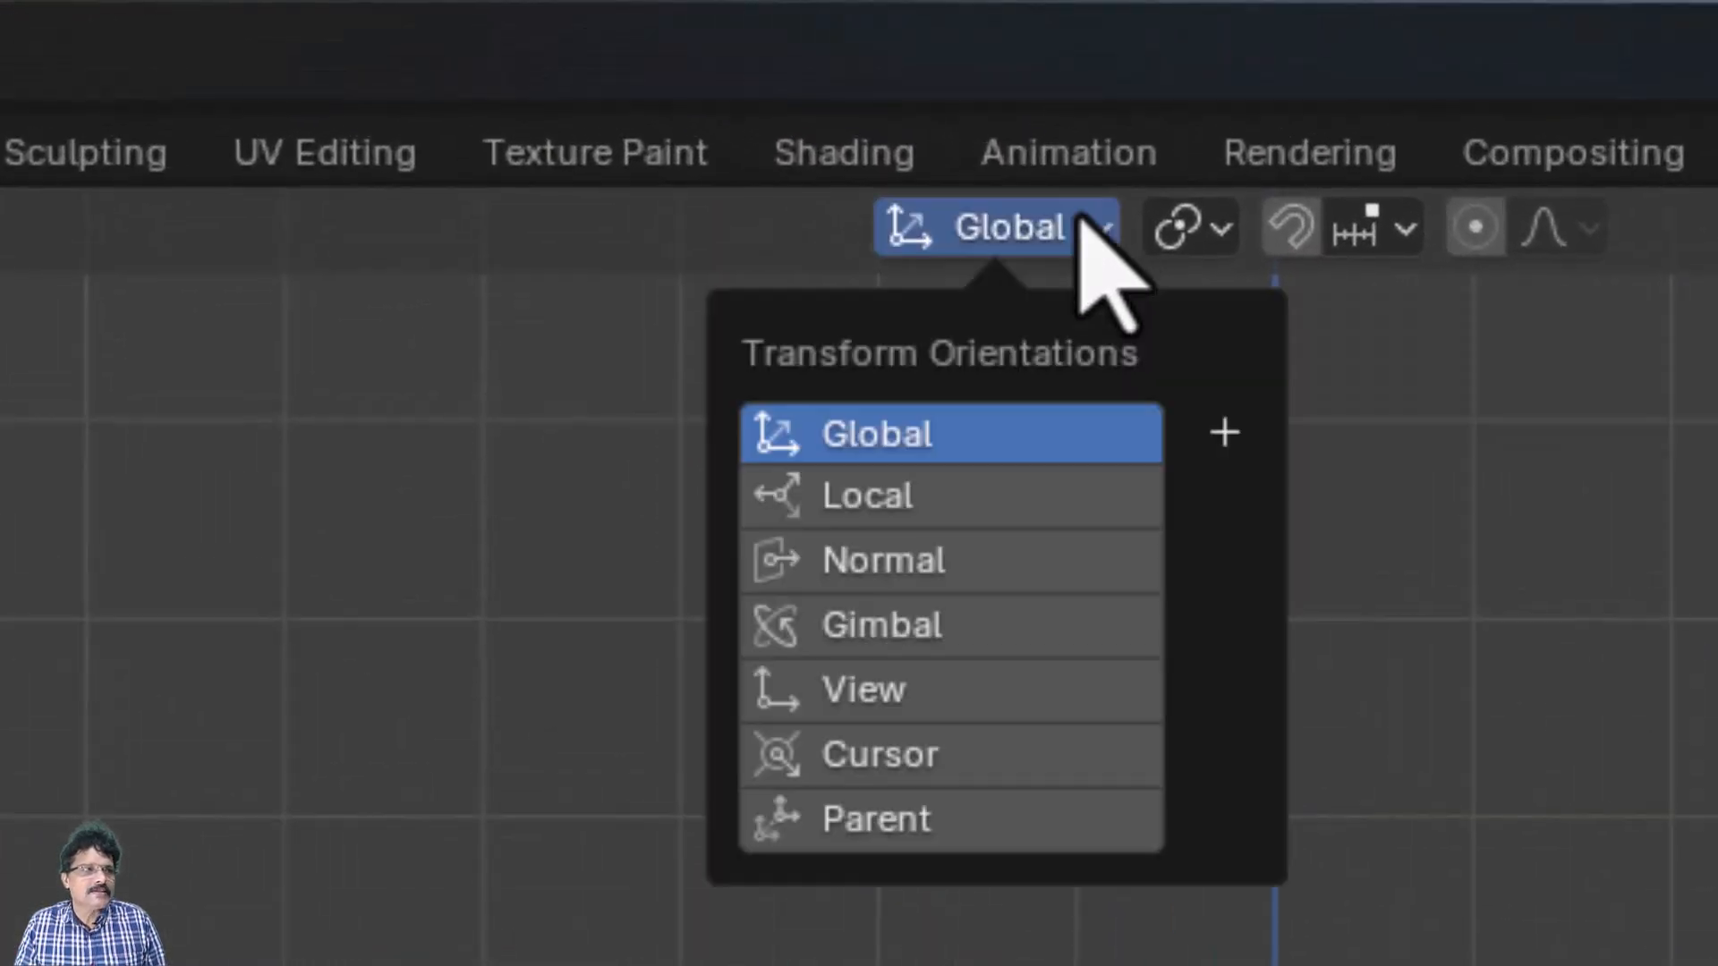
left_click(886, 497)
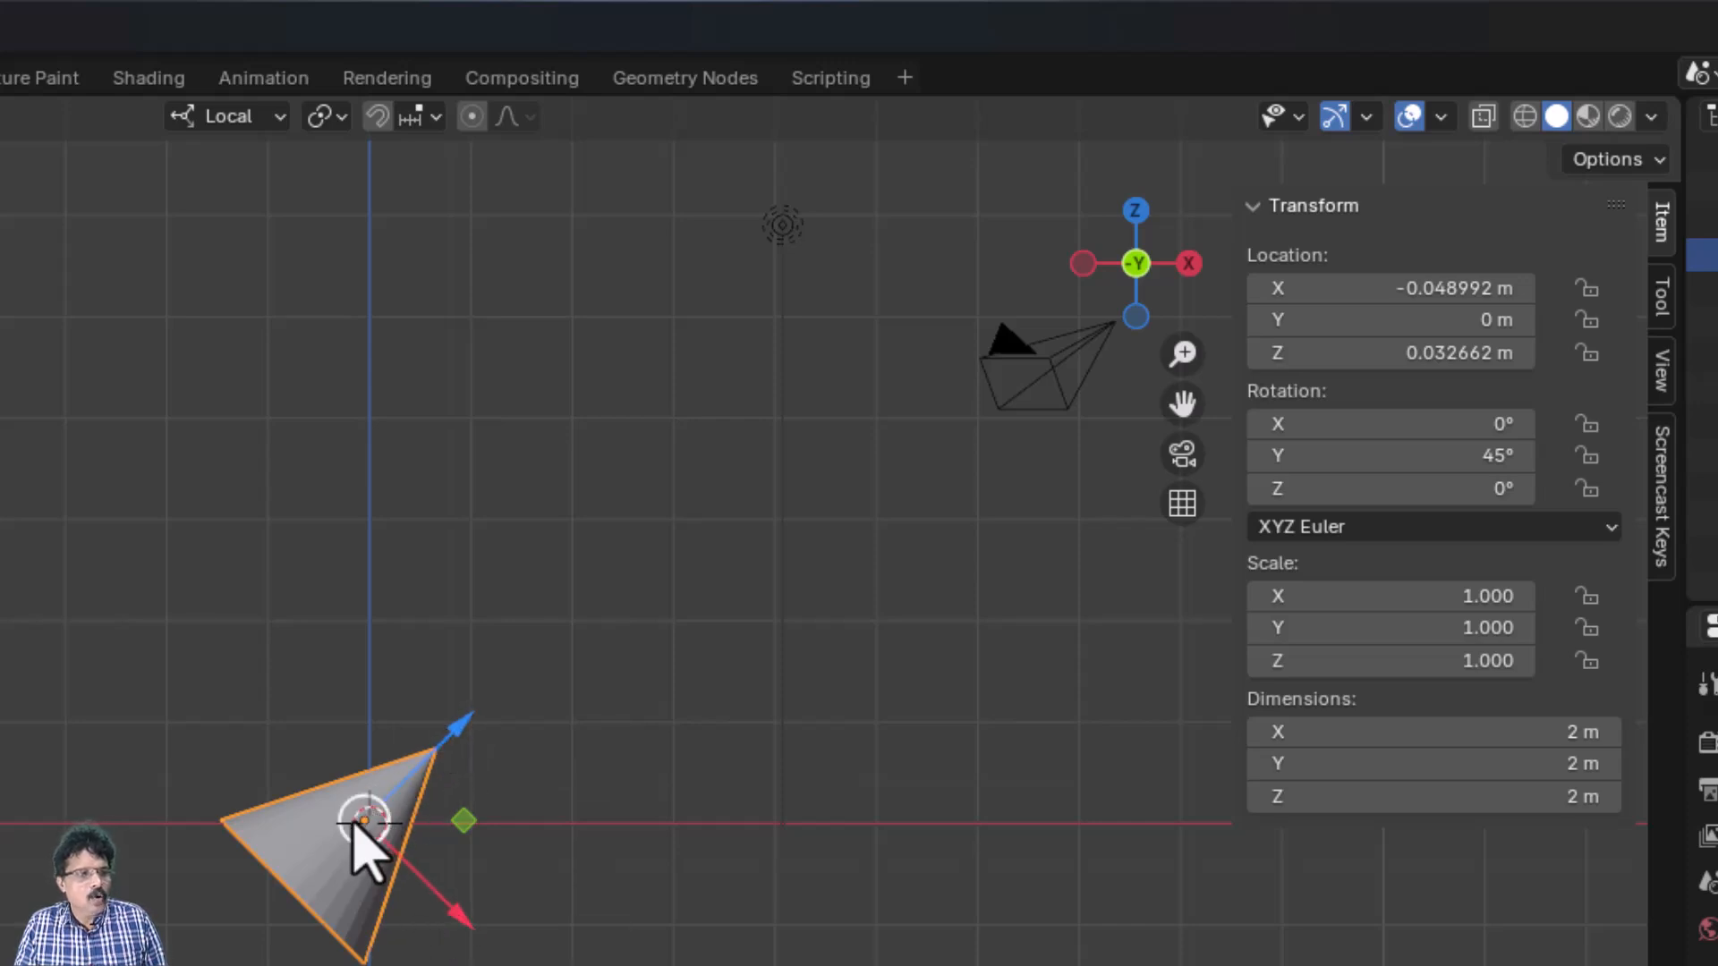
Return the transform orientation to Global and move the cone along its local Z axis to about X 0.41 m, Z 0.49 m
left_click(276, 117)
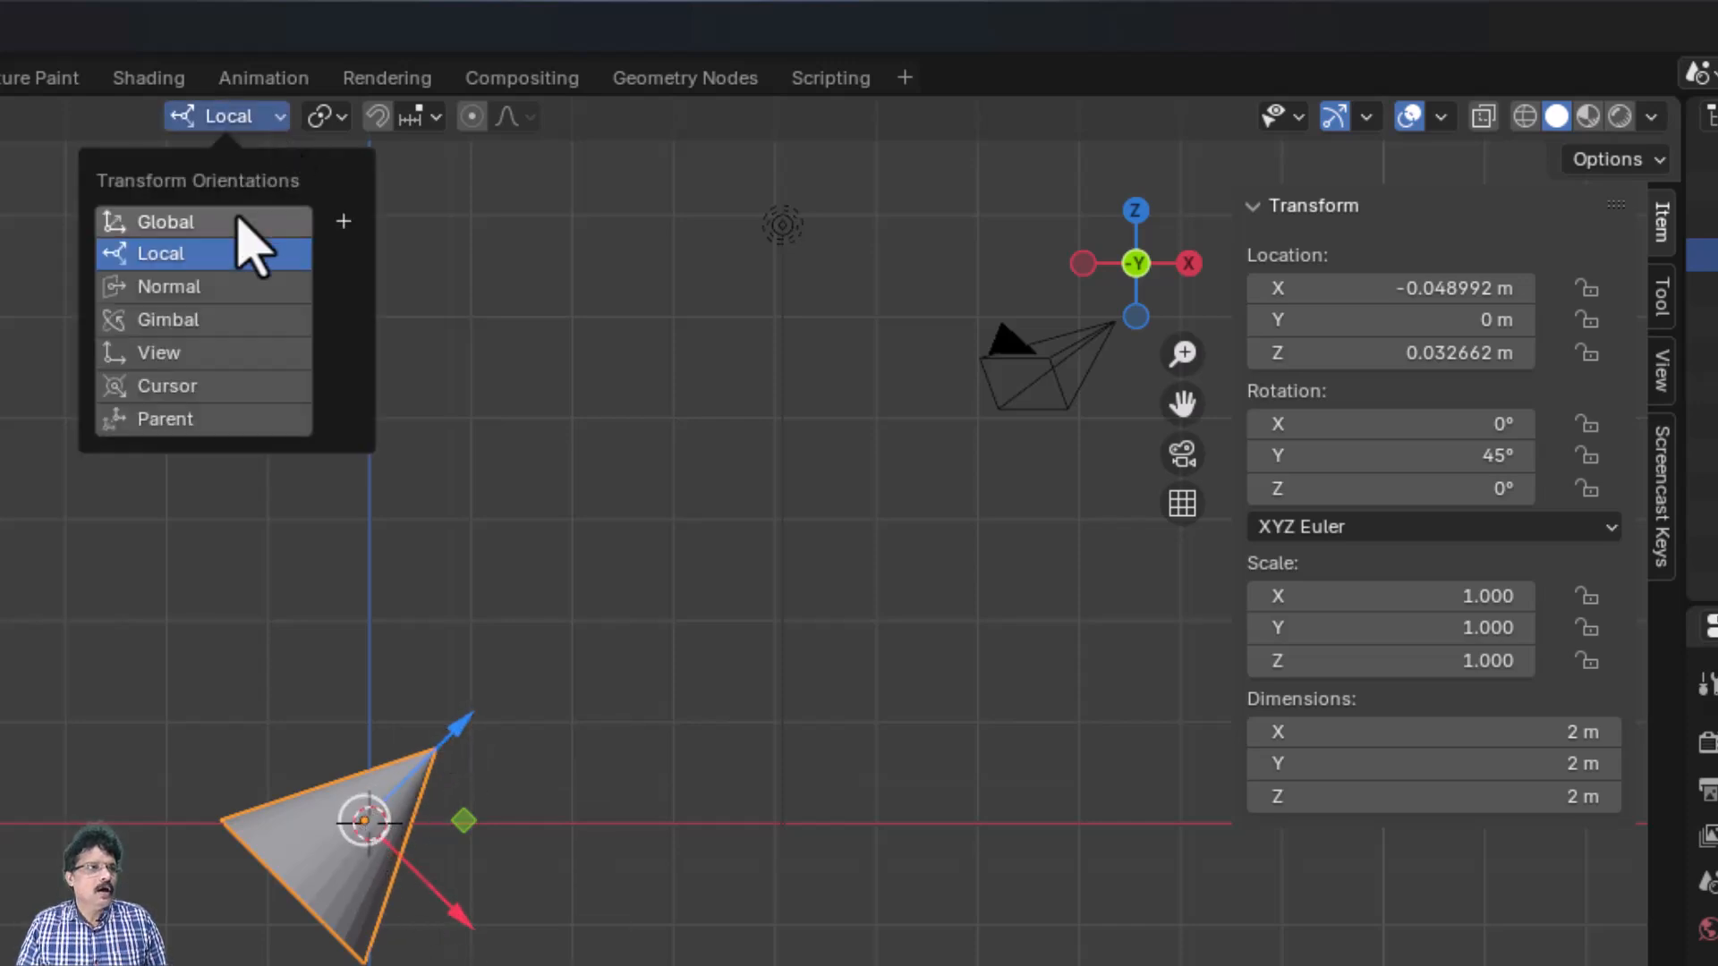
left_click(240, 222)
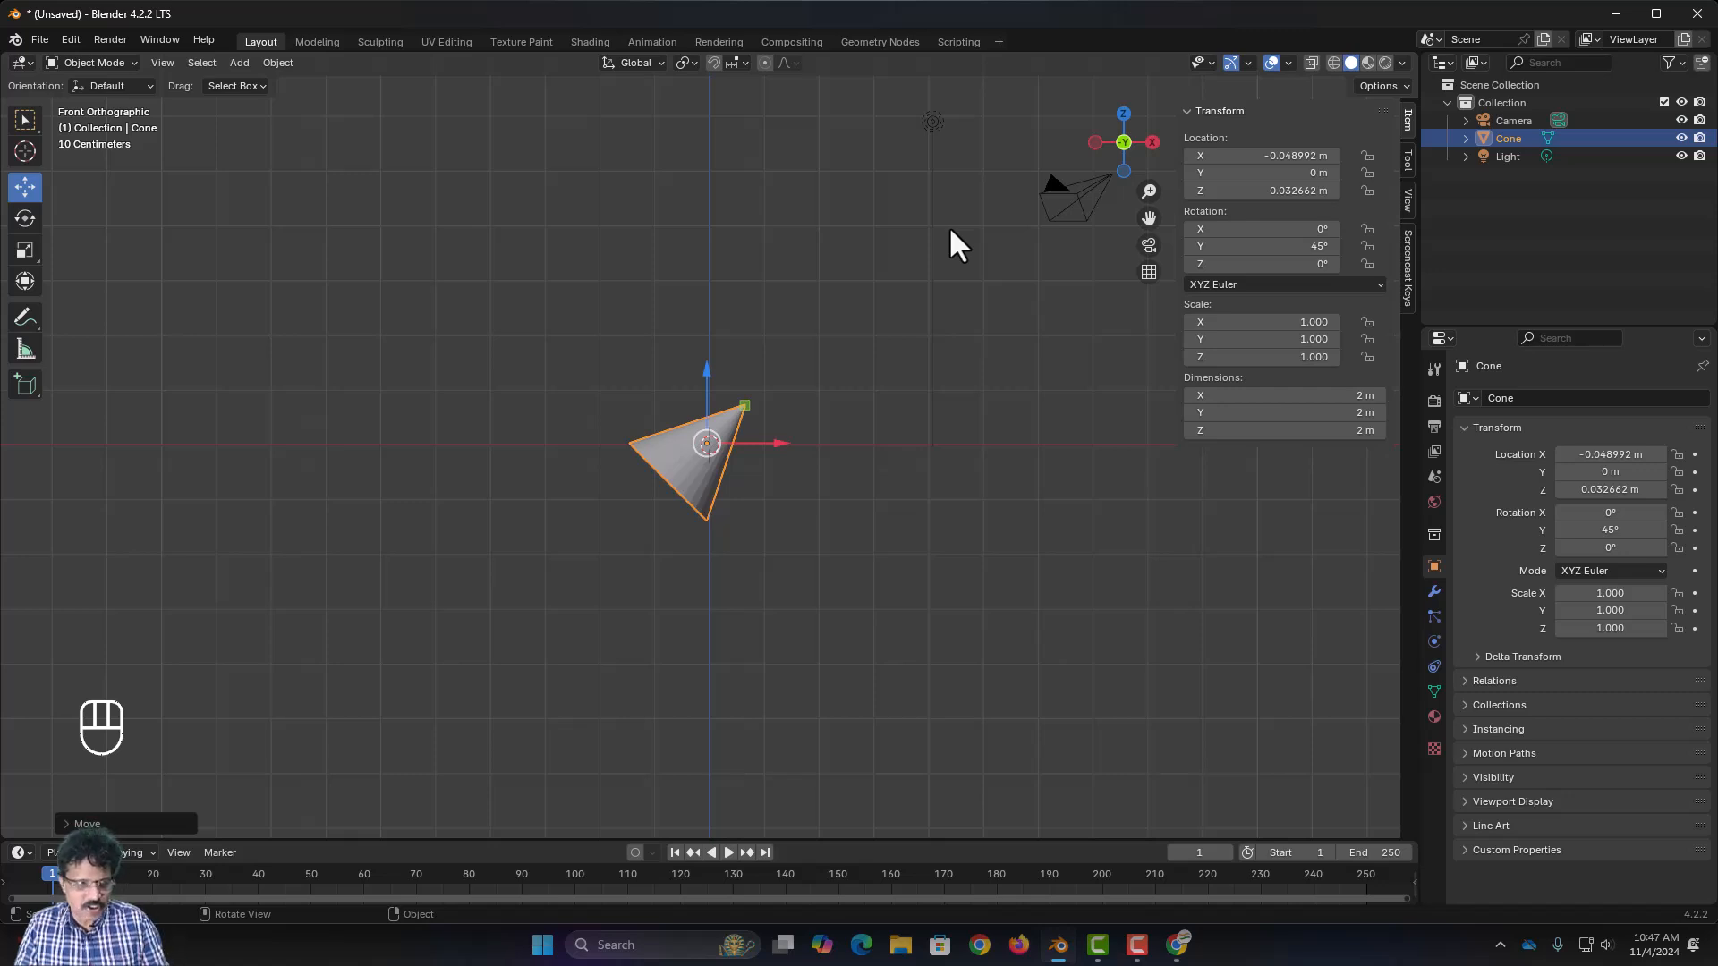
key("g")
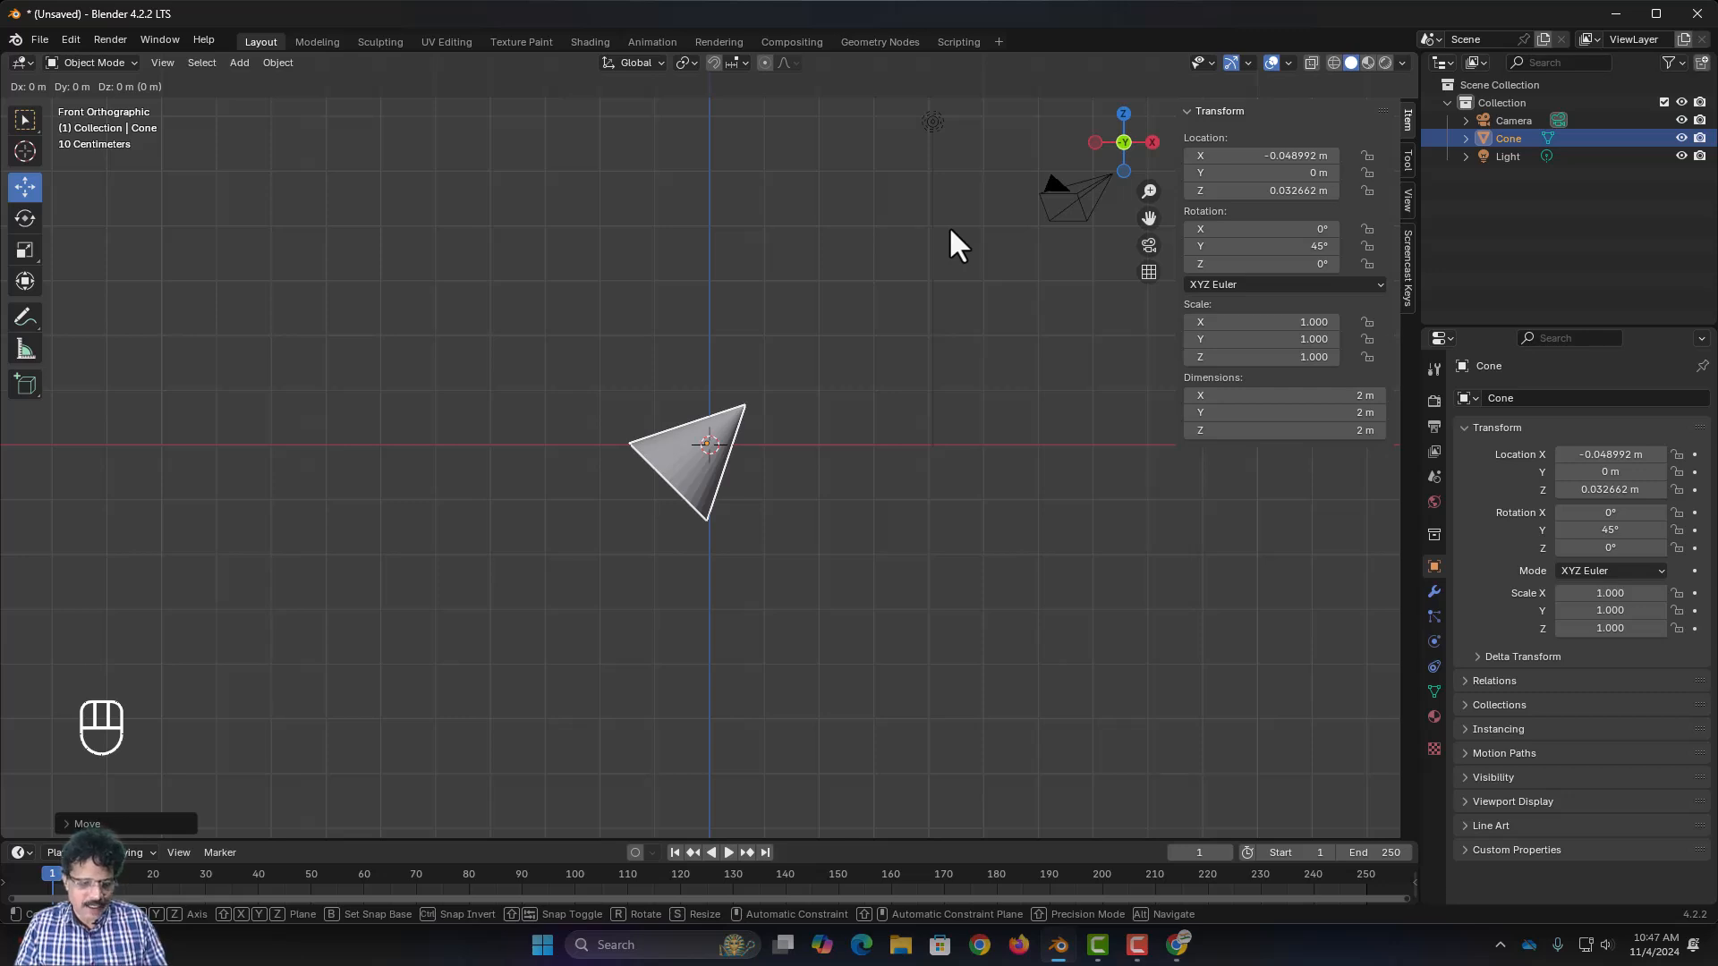
key("z")
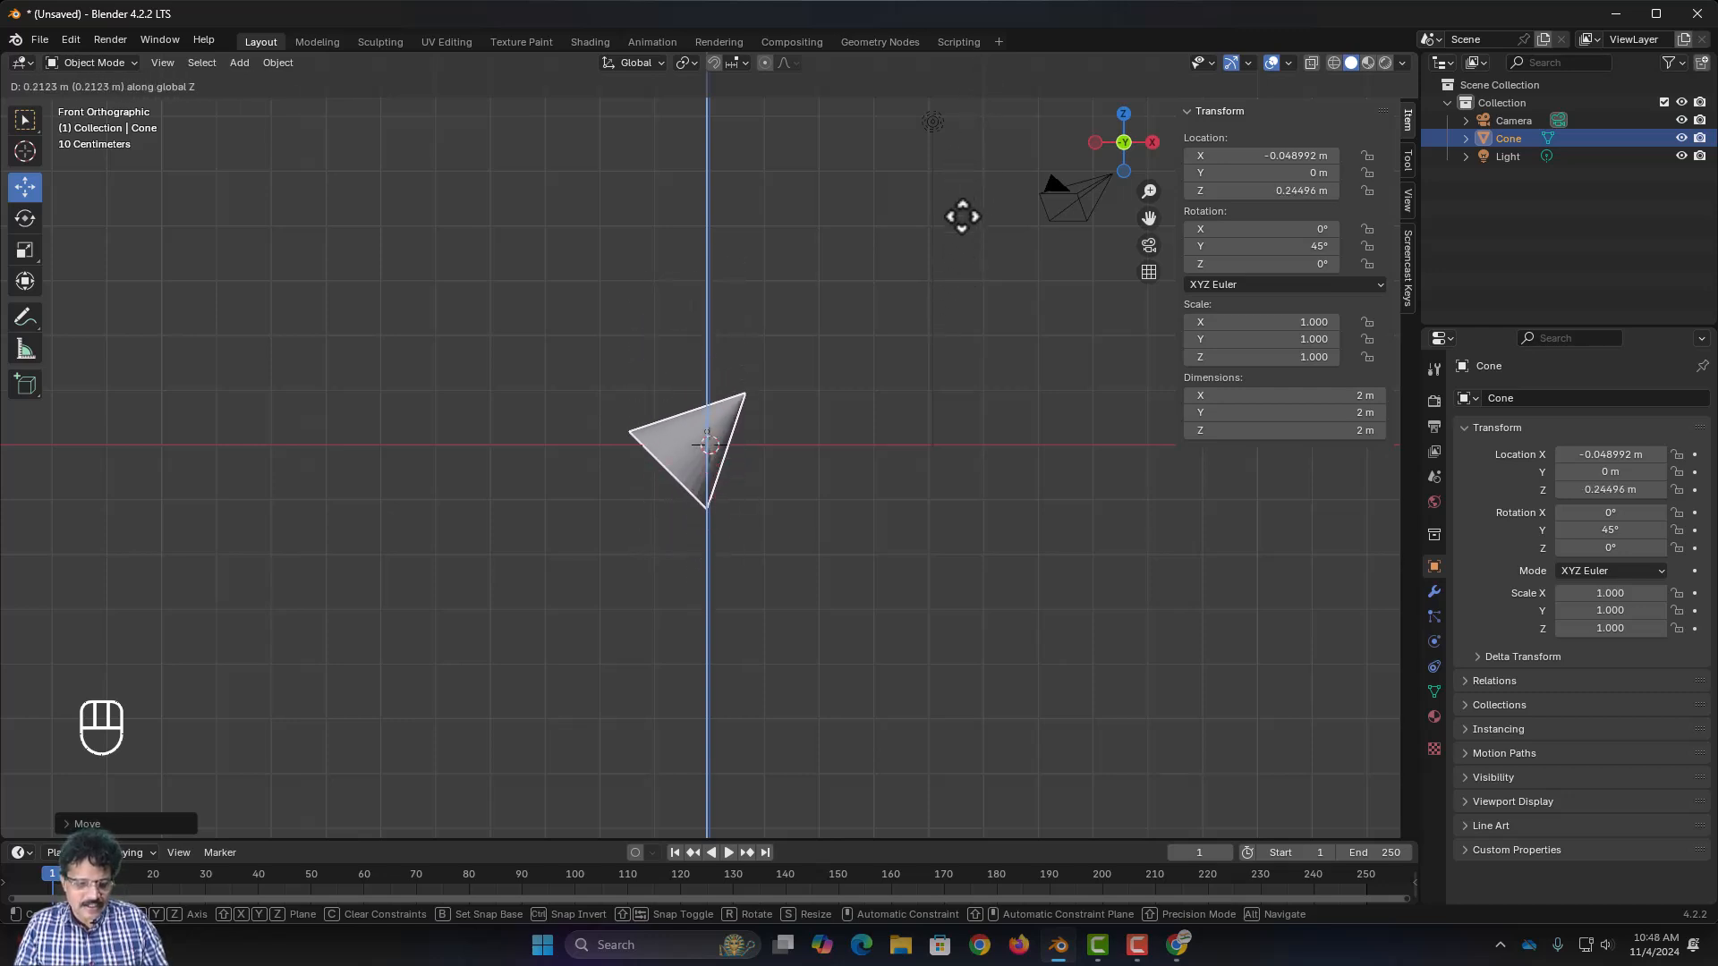
key("z")
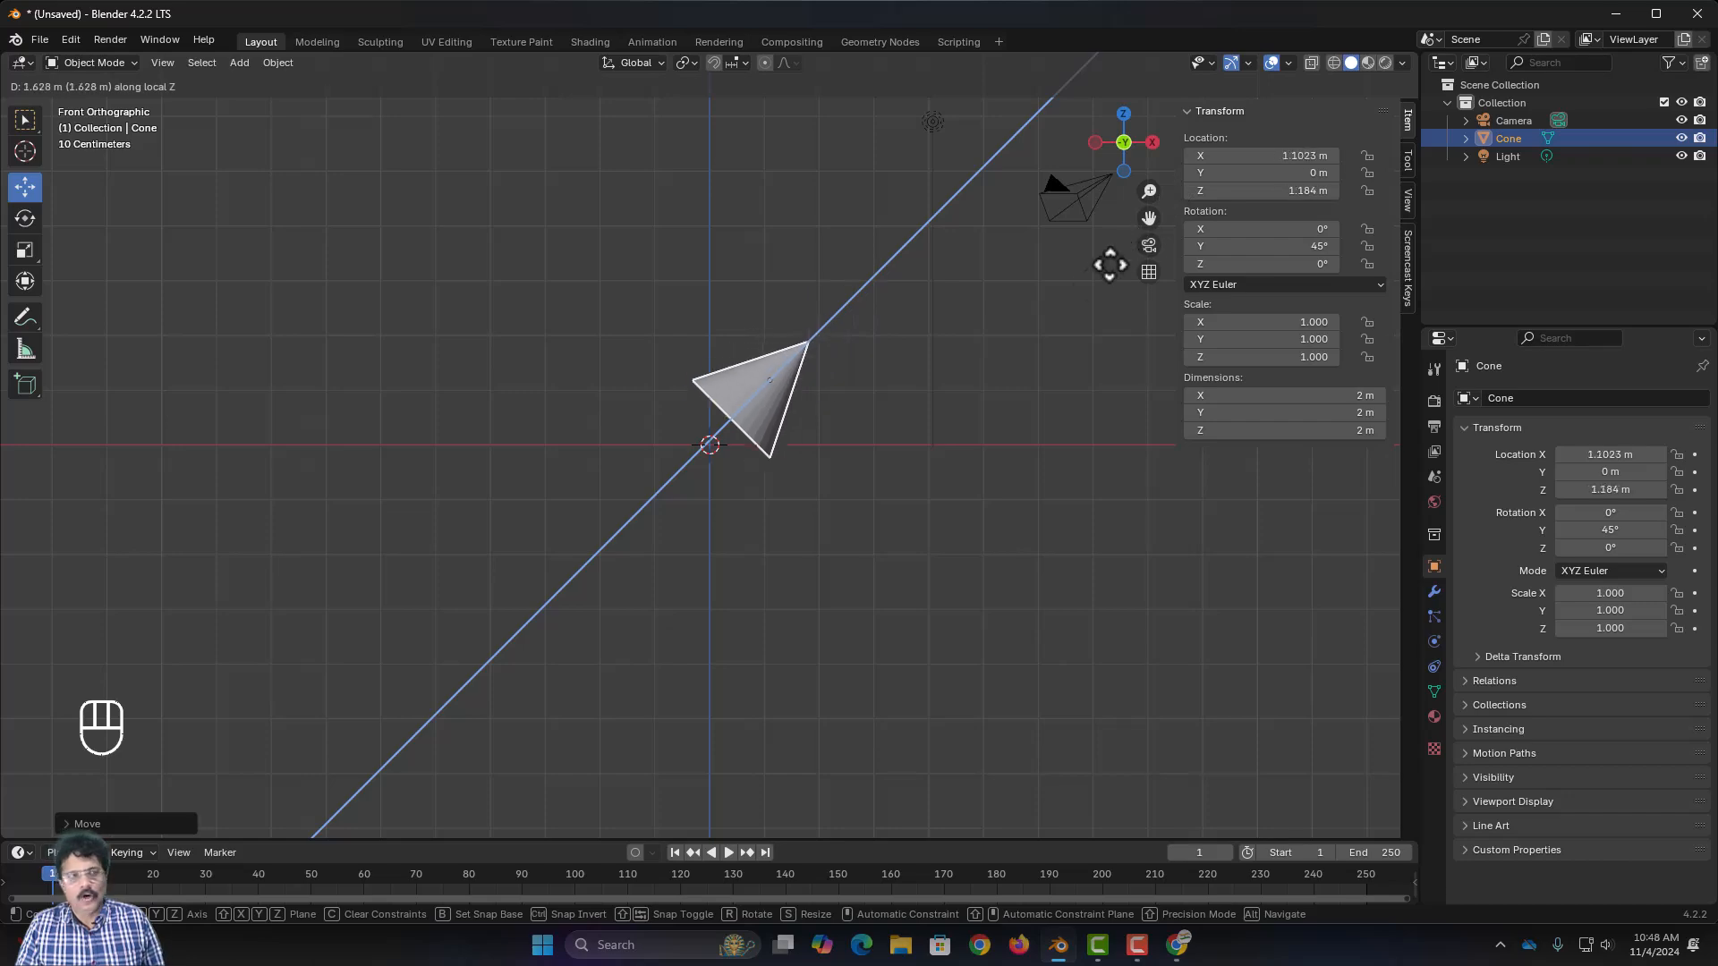
left_click(1074, 302)
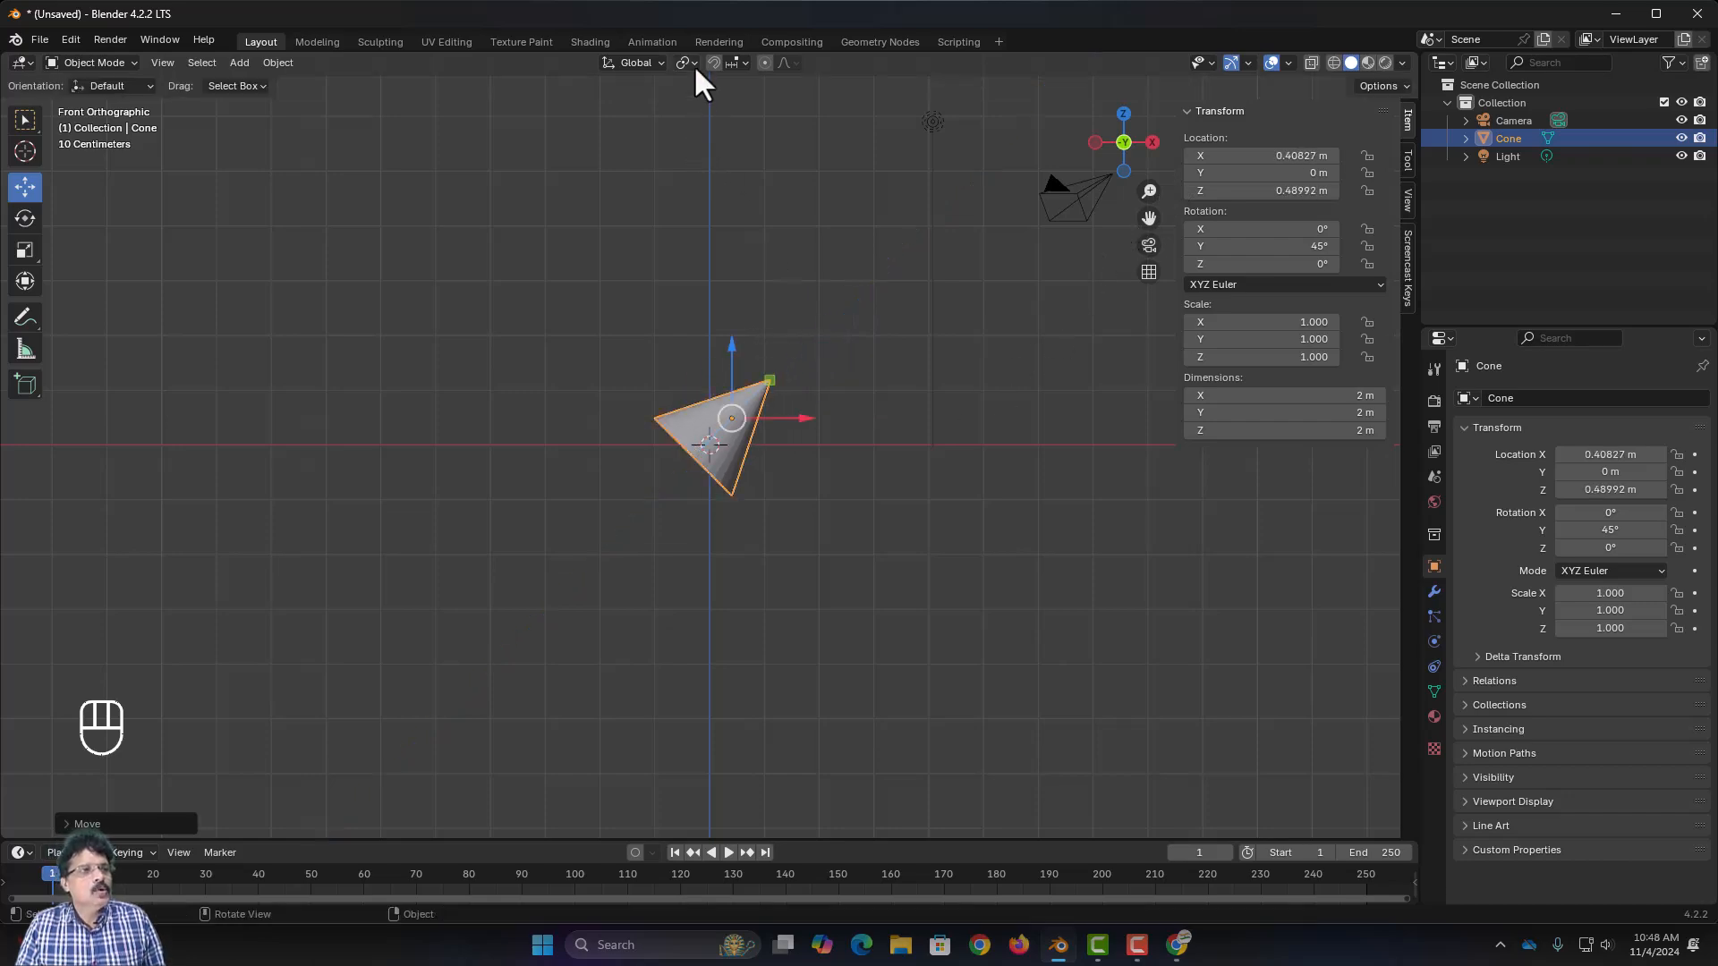
left_click(660, 63)
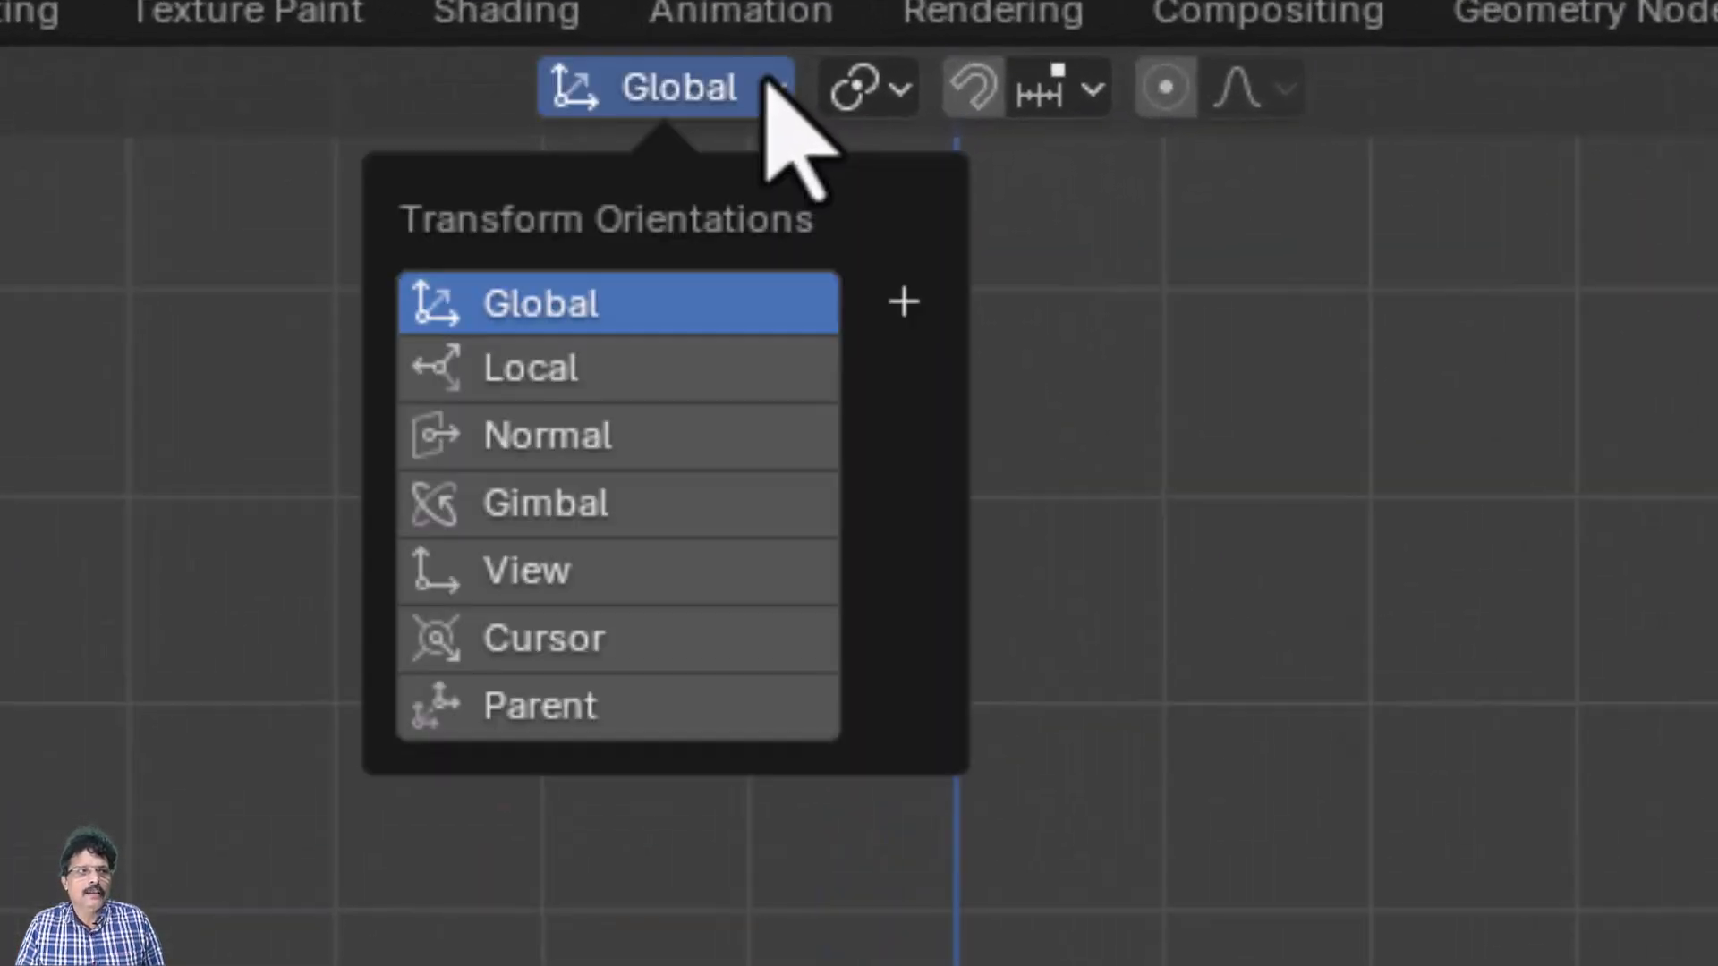
left_click(767, 82)
left_click(765, 103)
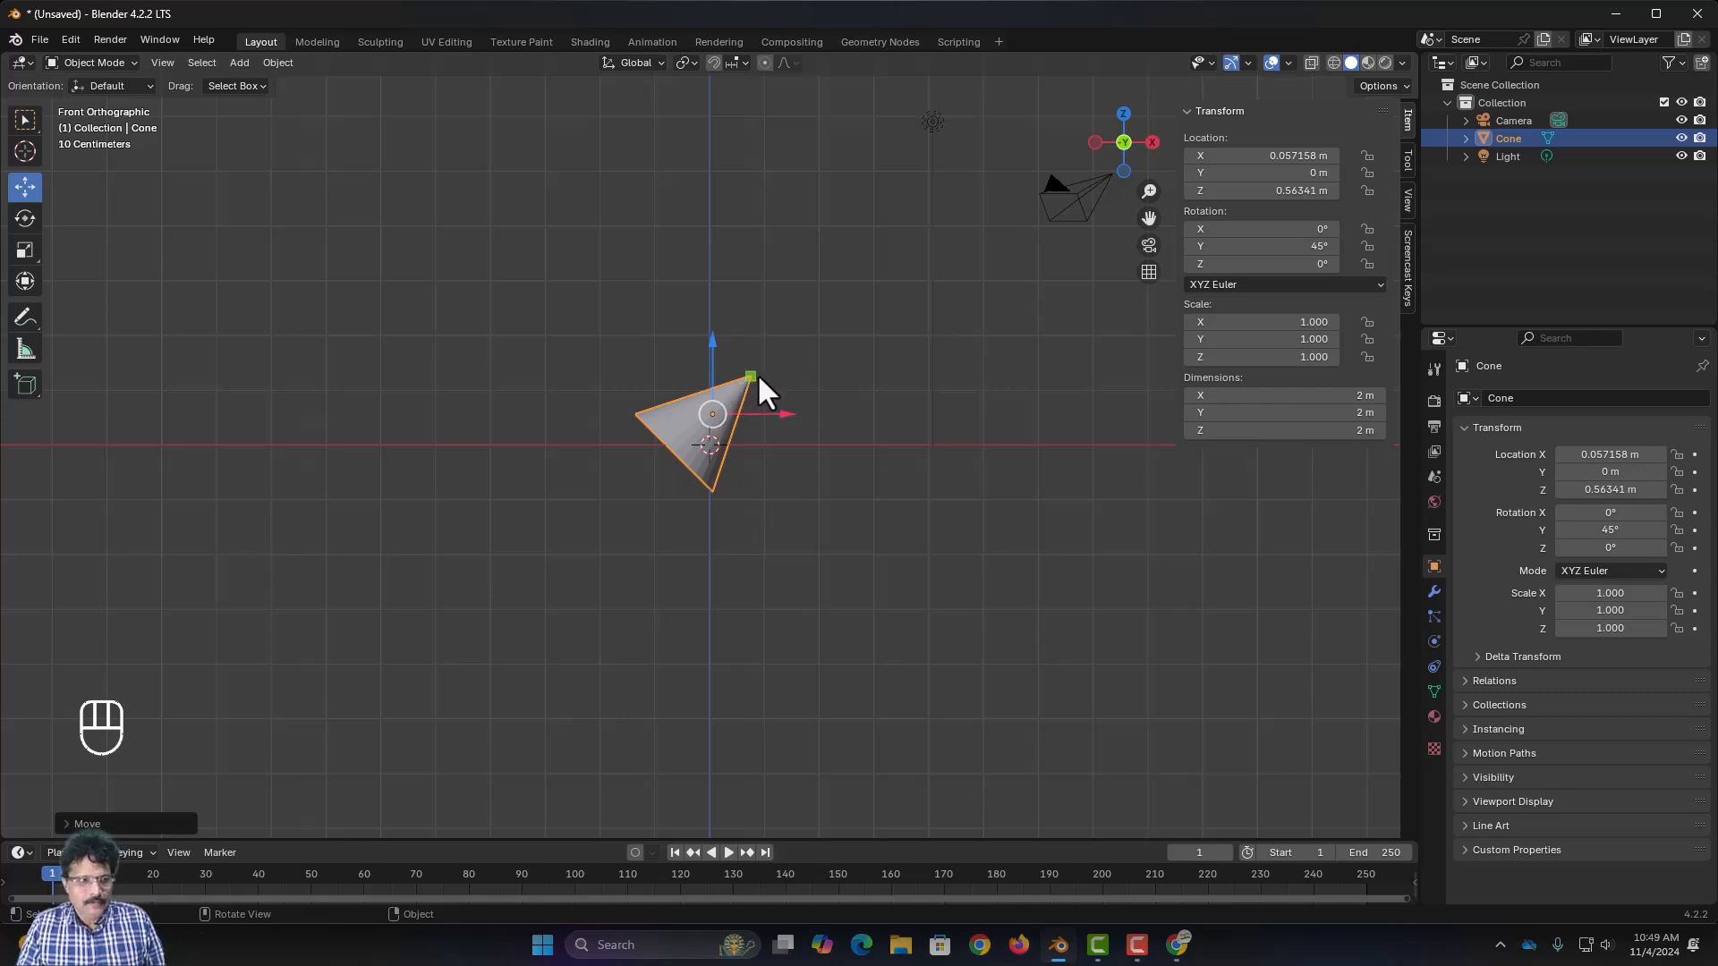
scroll(757, 373, "up", 5)
scroll(757, 373, "up", 1)
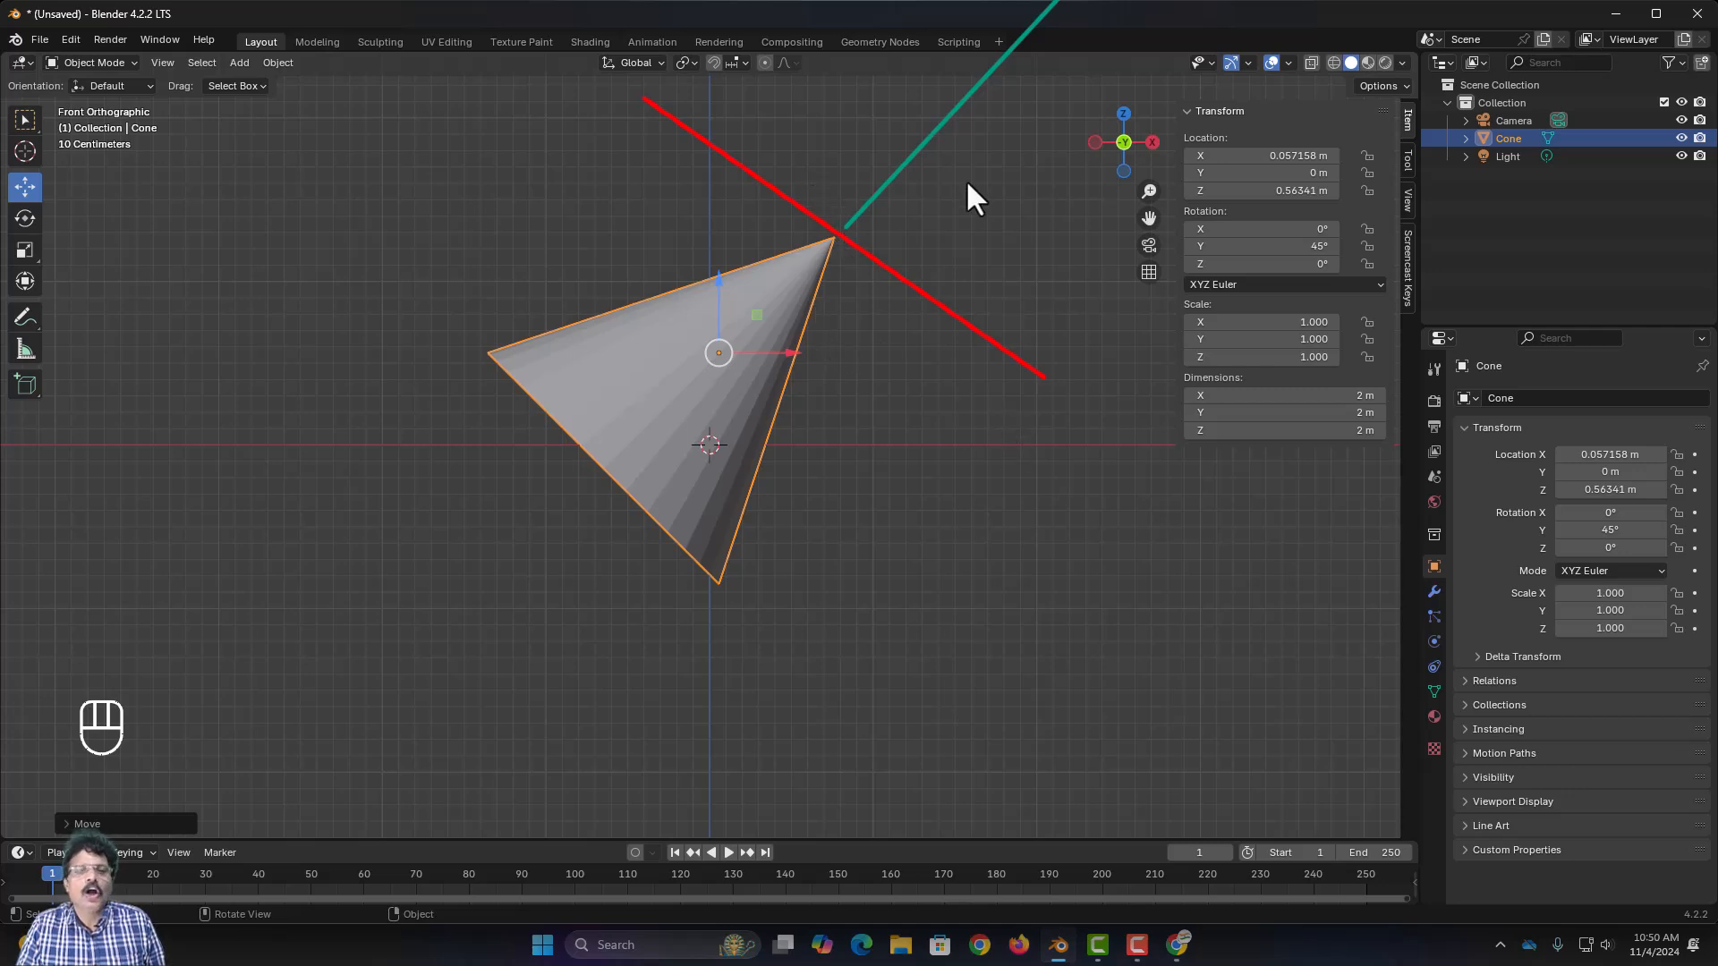
Delete the cone and add a mesh cylinder, seen in an angled perspective view
key("x")
left_click(692, 433)
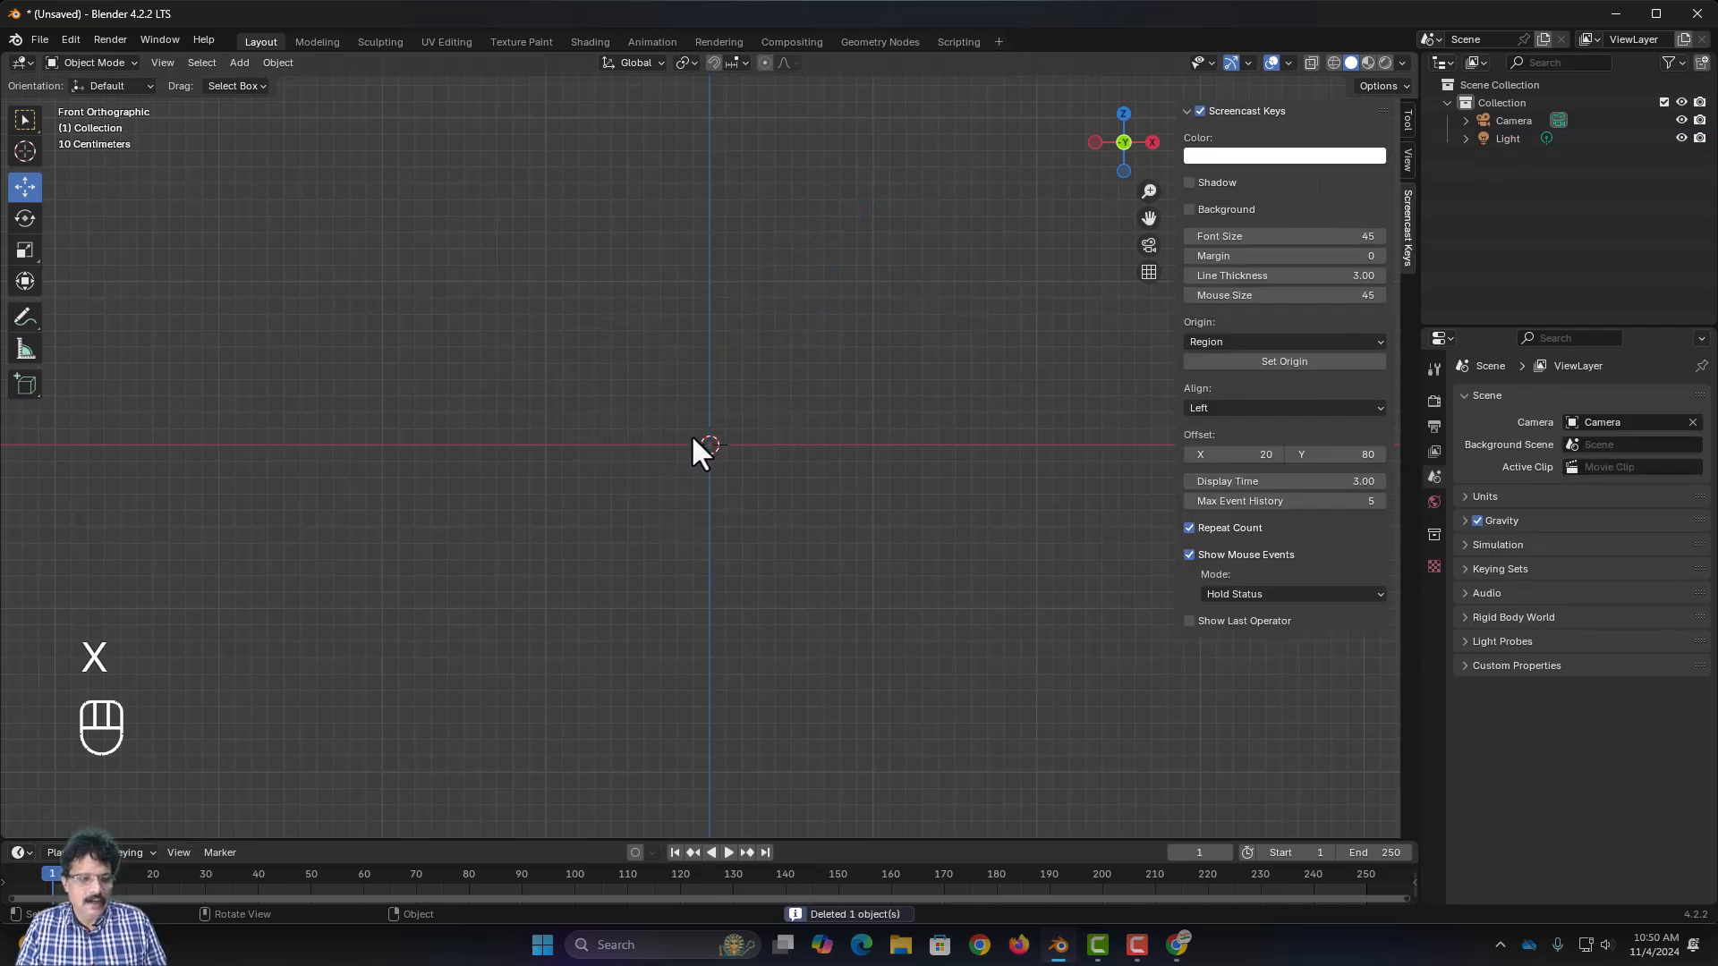
key("shift+a")
mouse_move(693, 436)
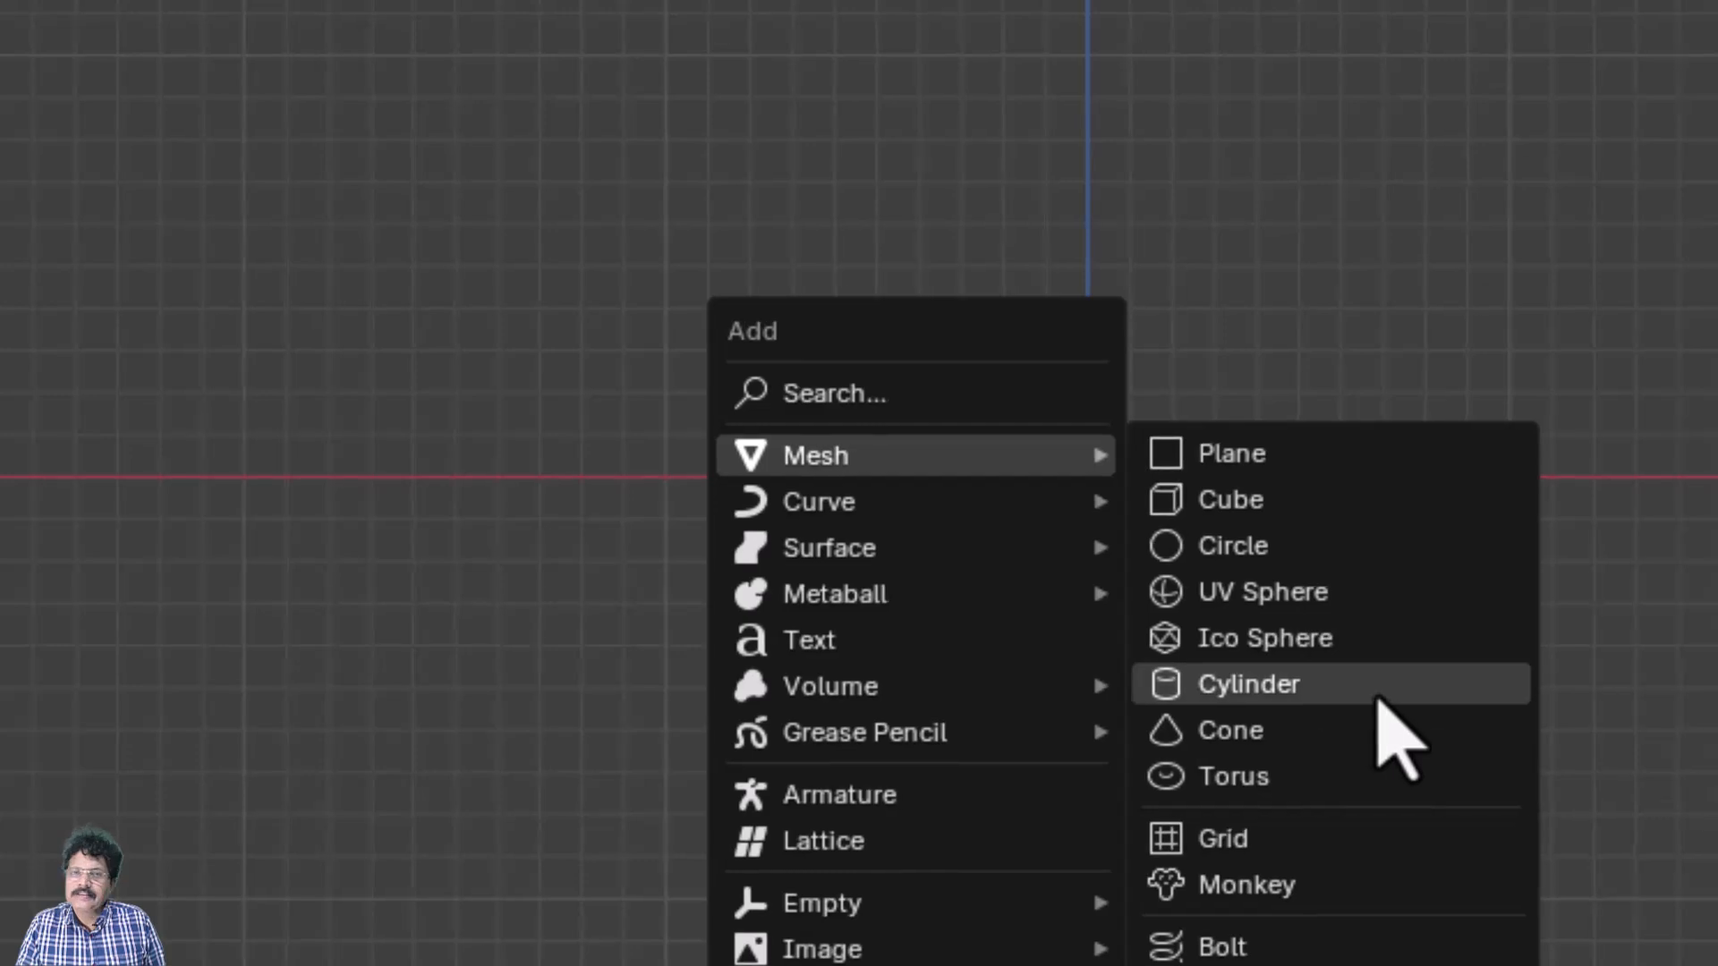
left_click(1377, 689)
middle_click_drag(1313, 684, 1273, 614)
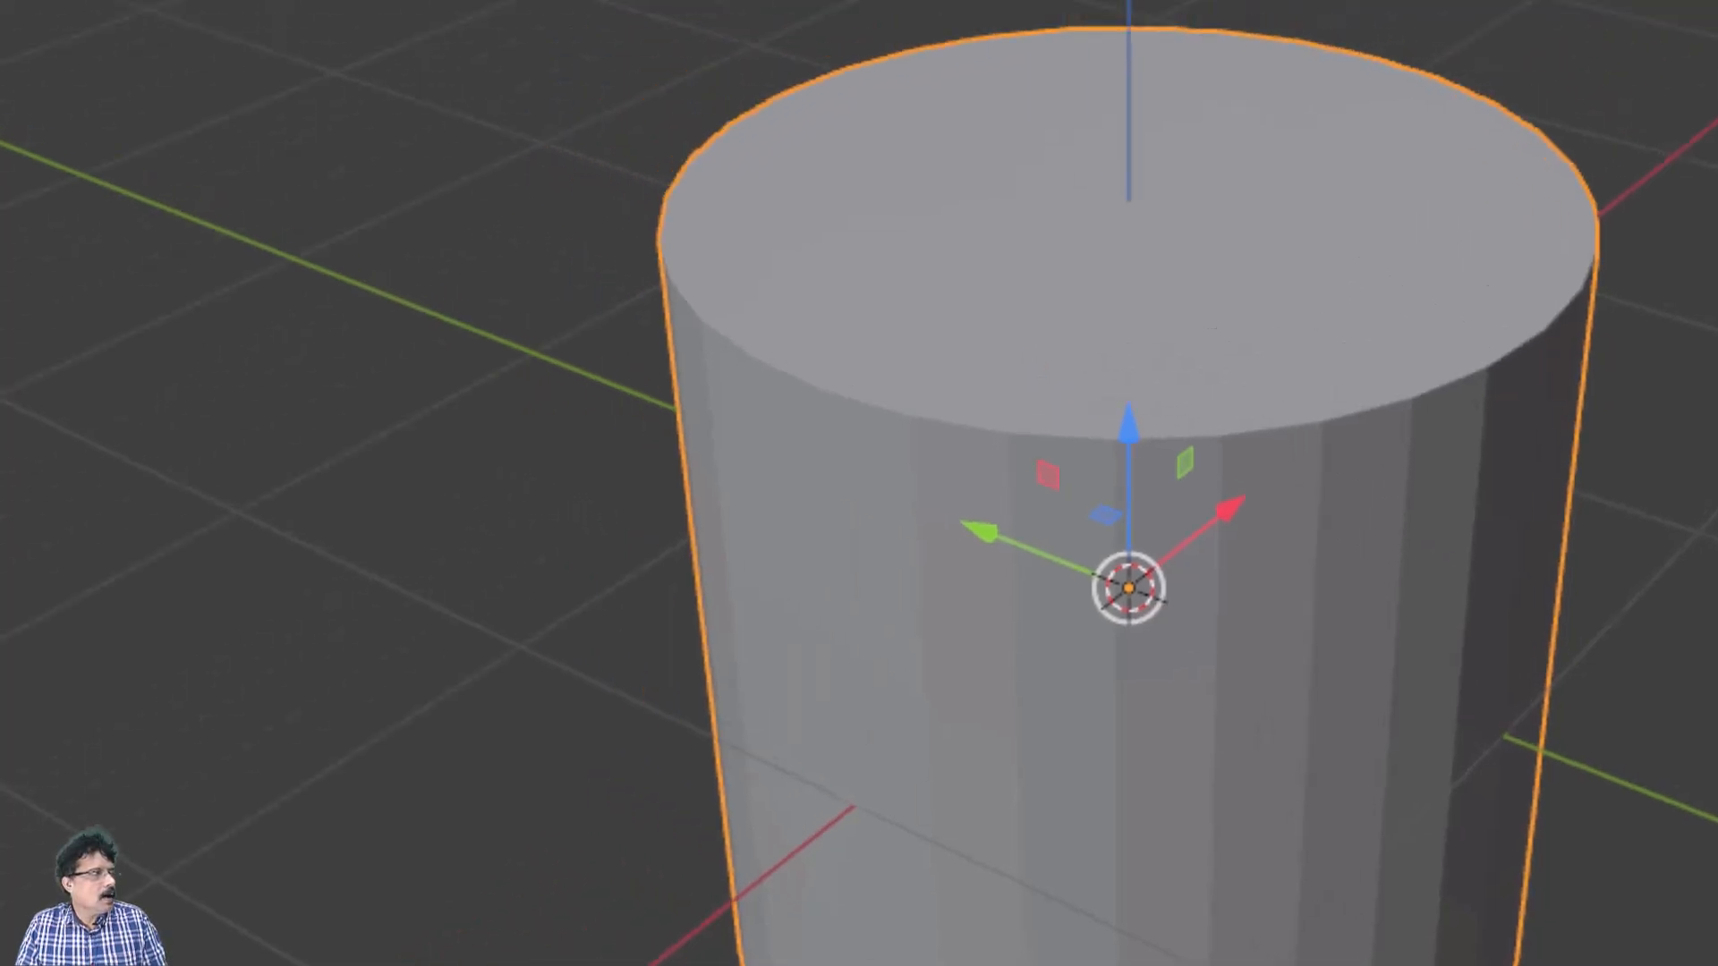
Enter Edit Mode on the cylinder with face selection, select a single side face and frame it in the view
left_click(163, 4)
left_click(174, 95)
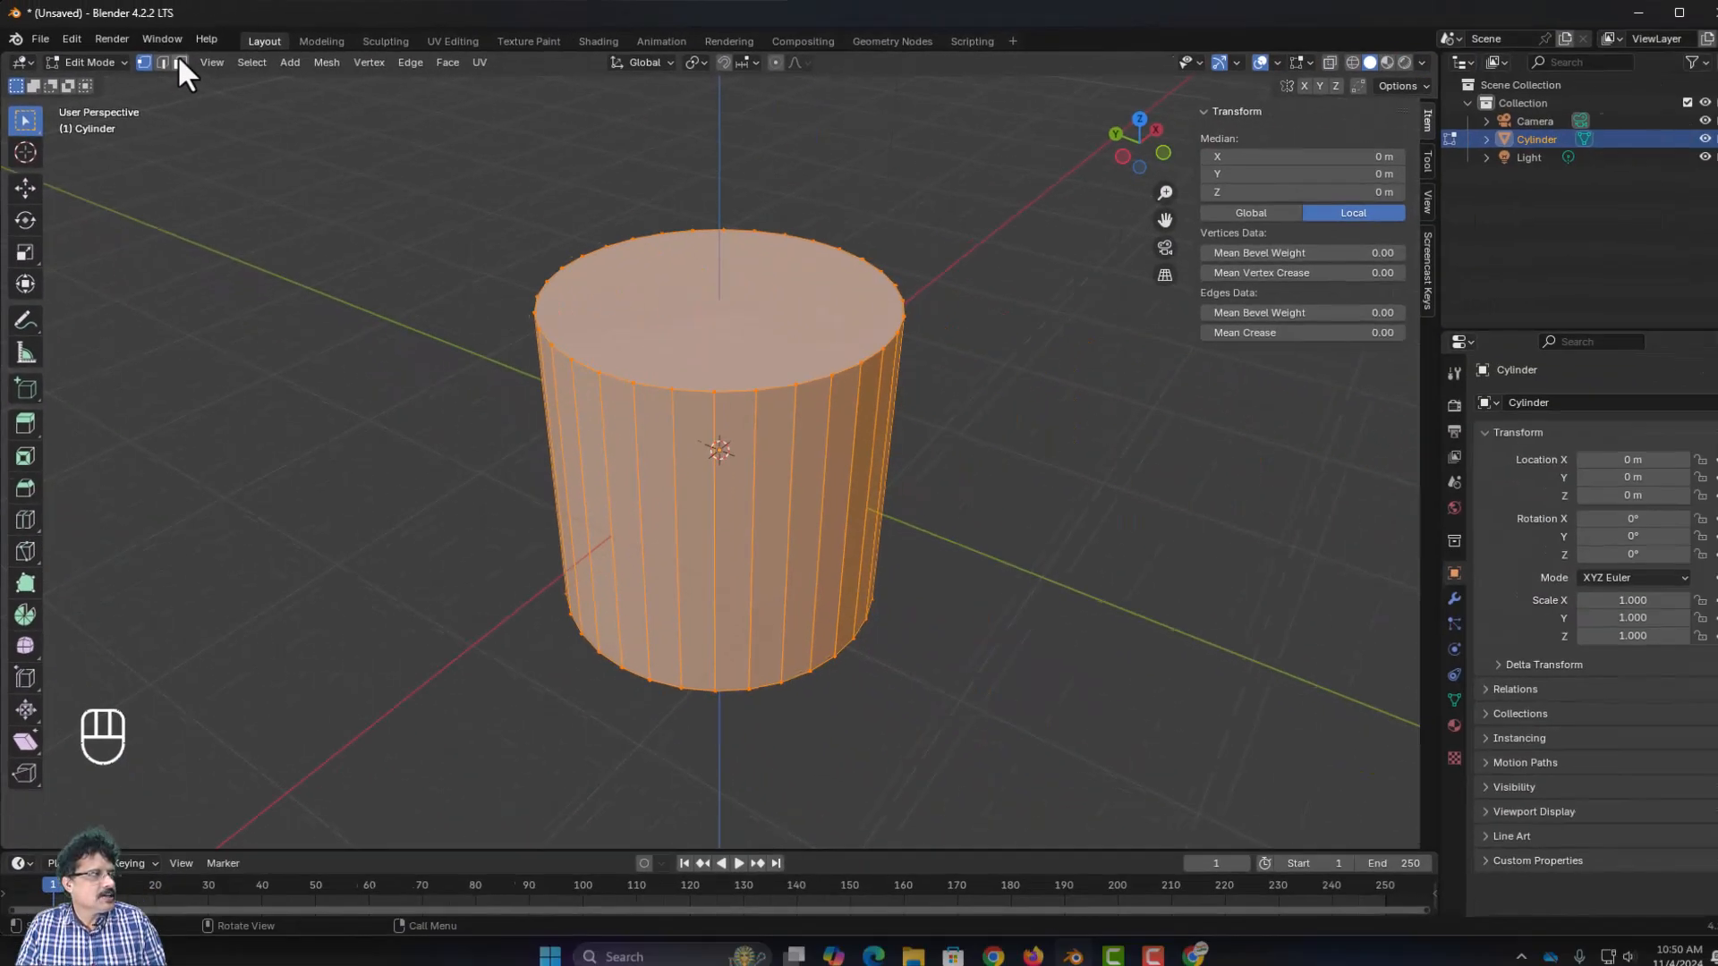
left_click(179, 59)
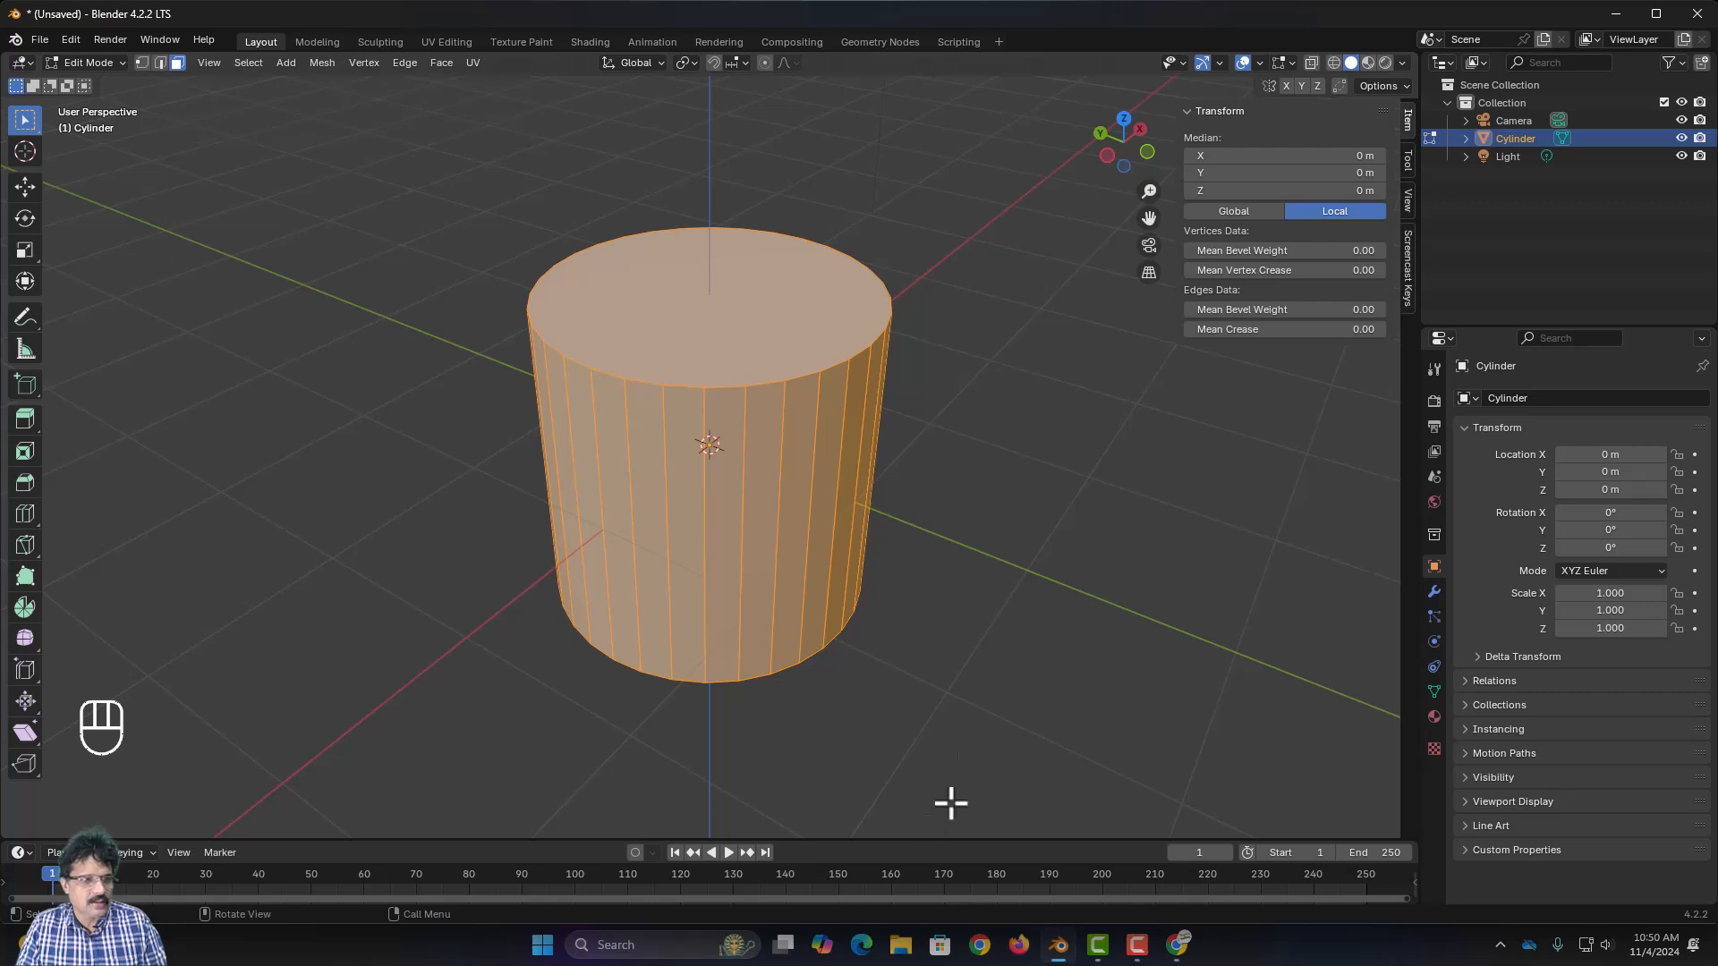
left_click(755, 526)
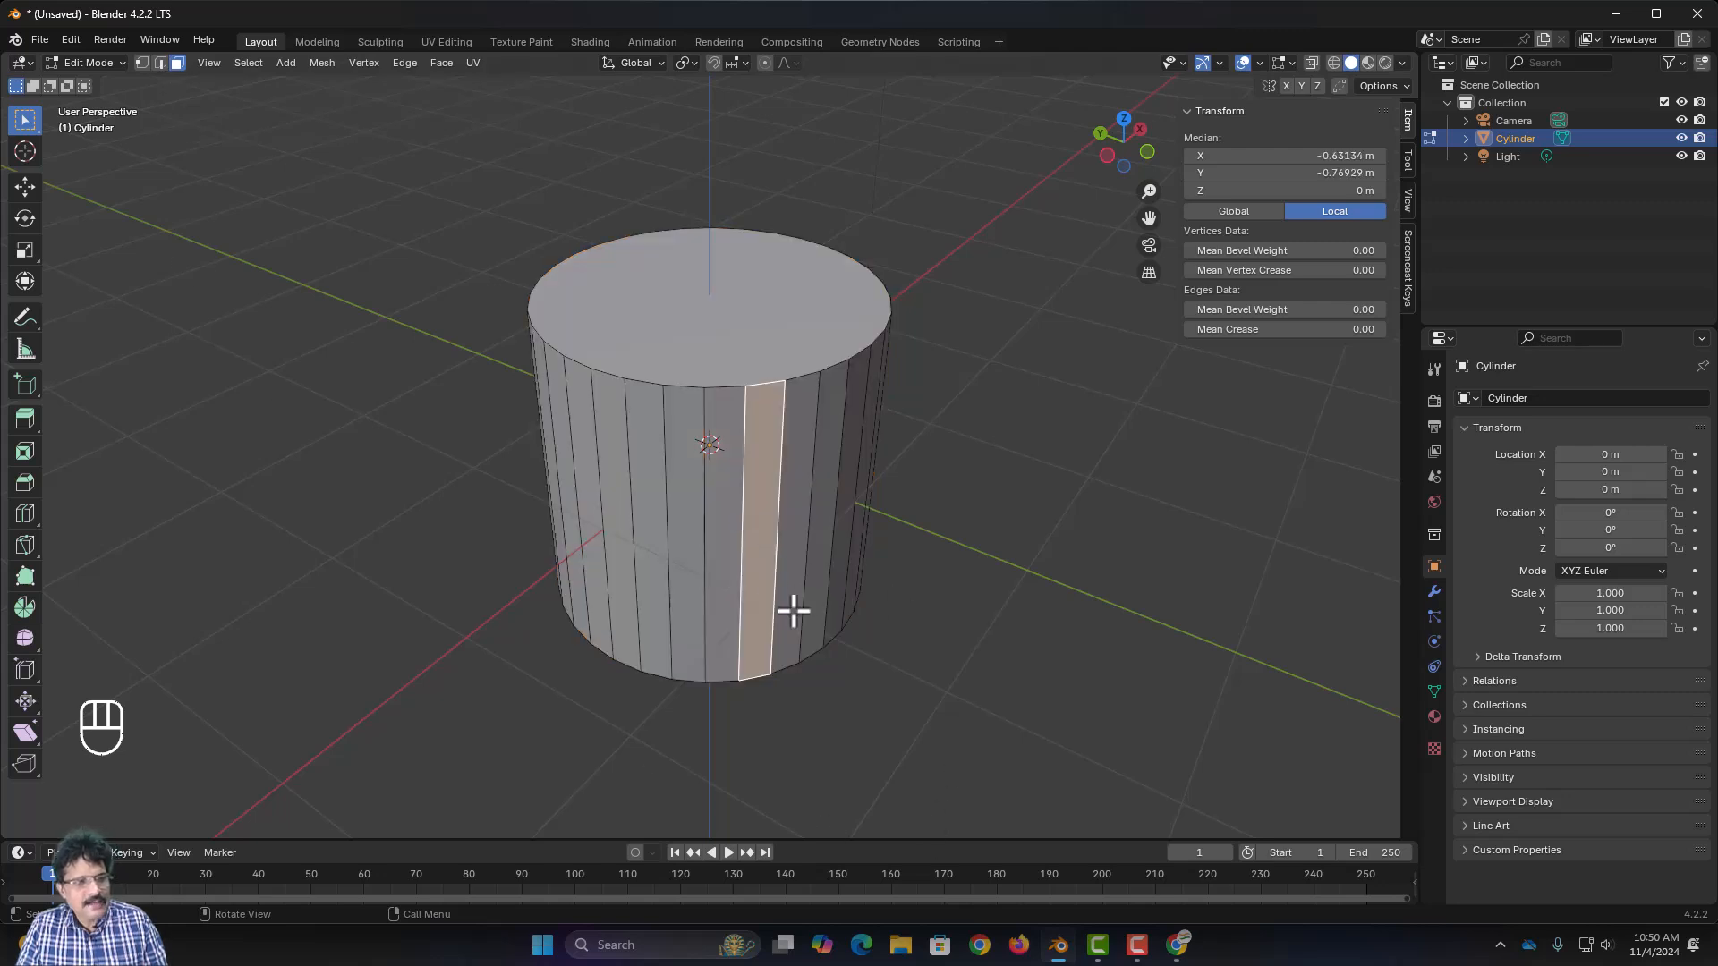
middle_click_drag(808, 597, 913, 602)
key("KP_Decimal")
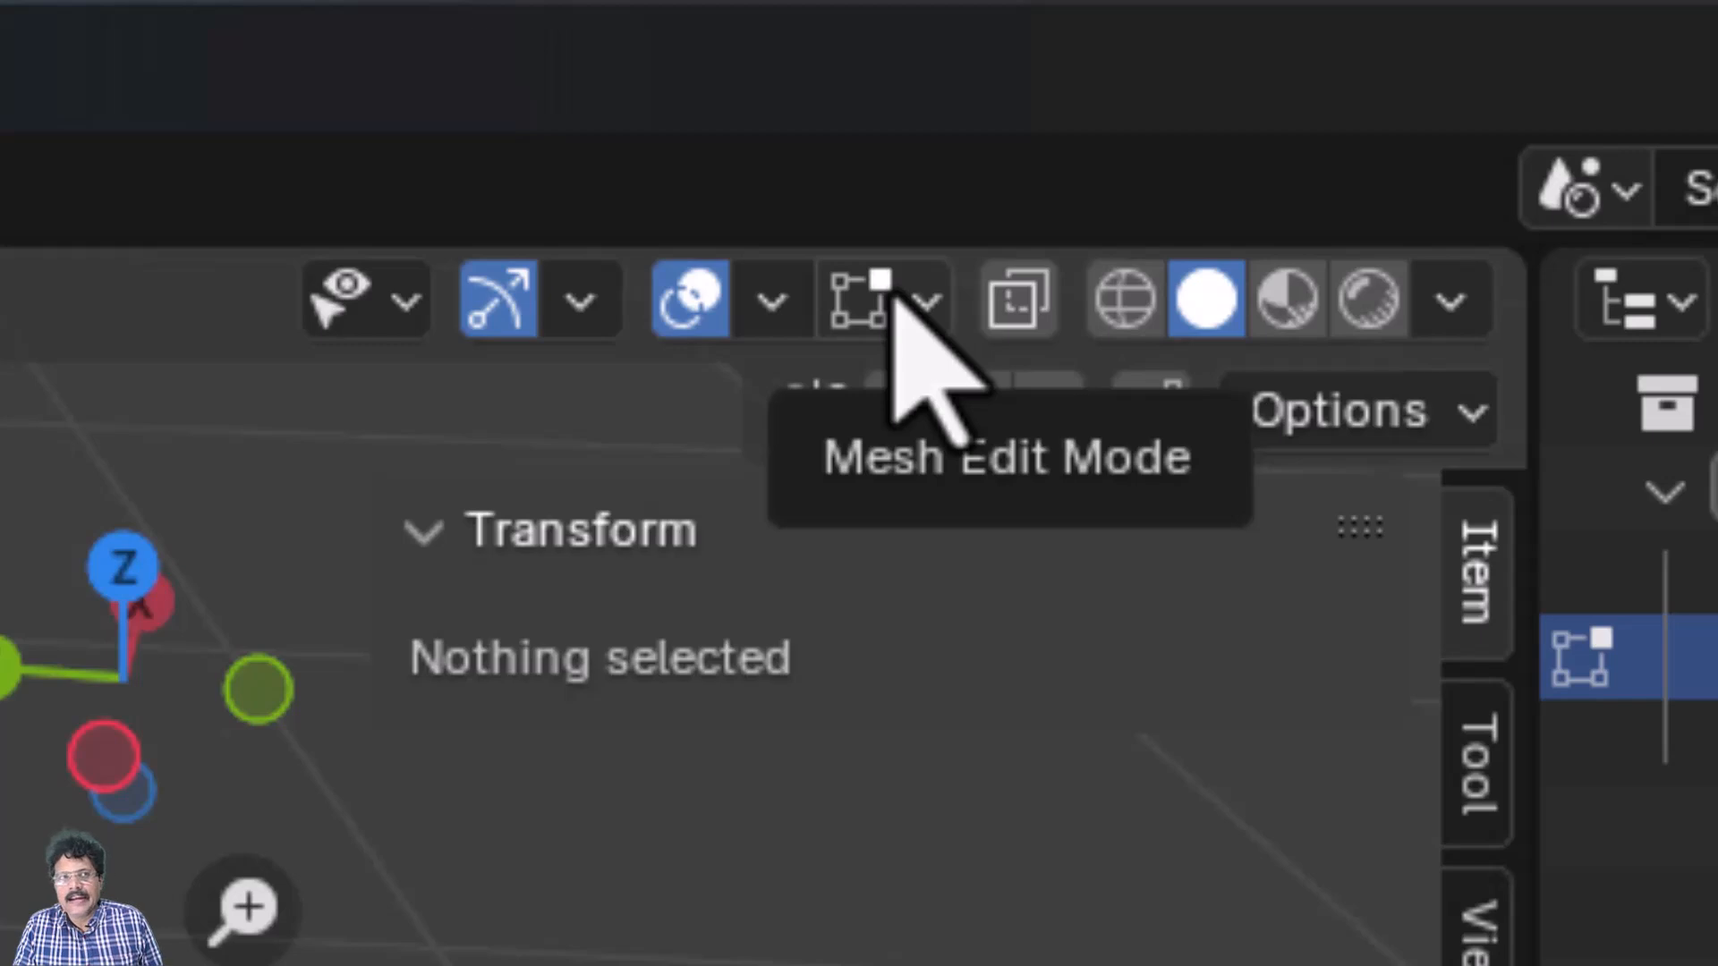
Open the Mesh Edit Mode overlay settings and turn off the display of vertex normals
left_click(941, 309)
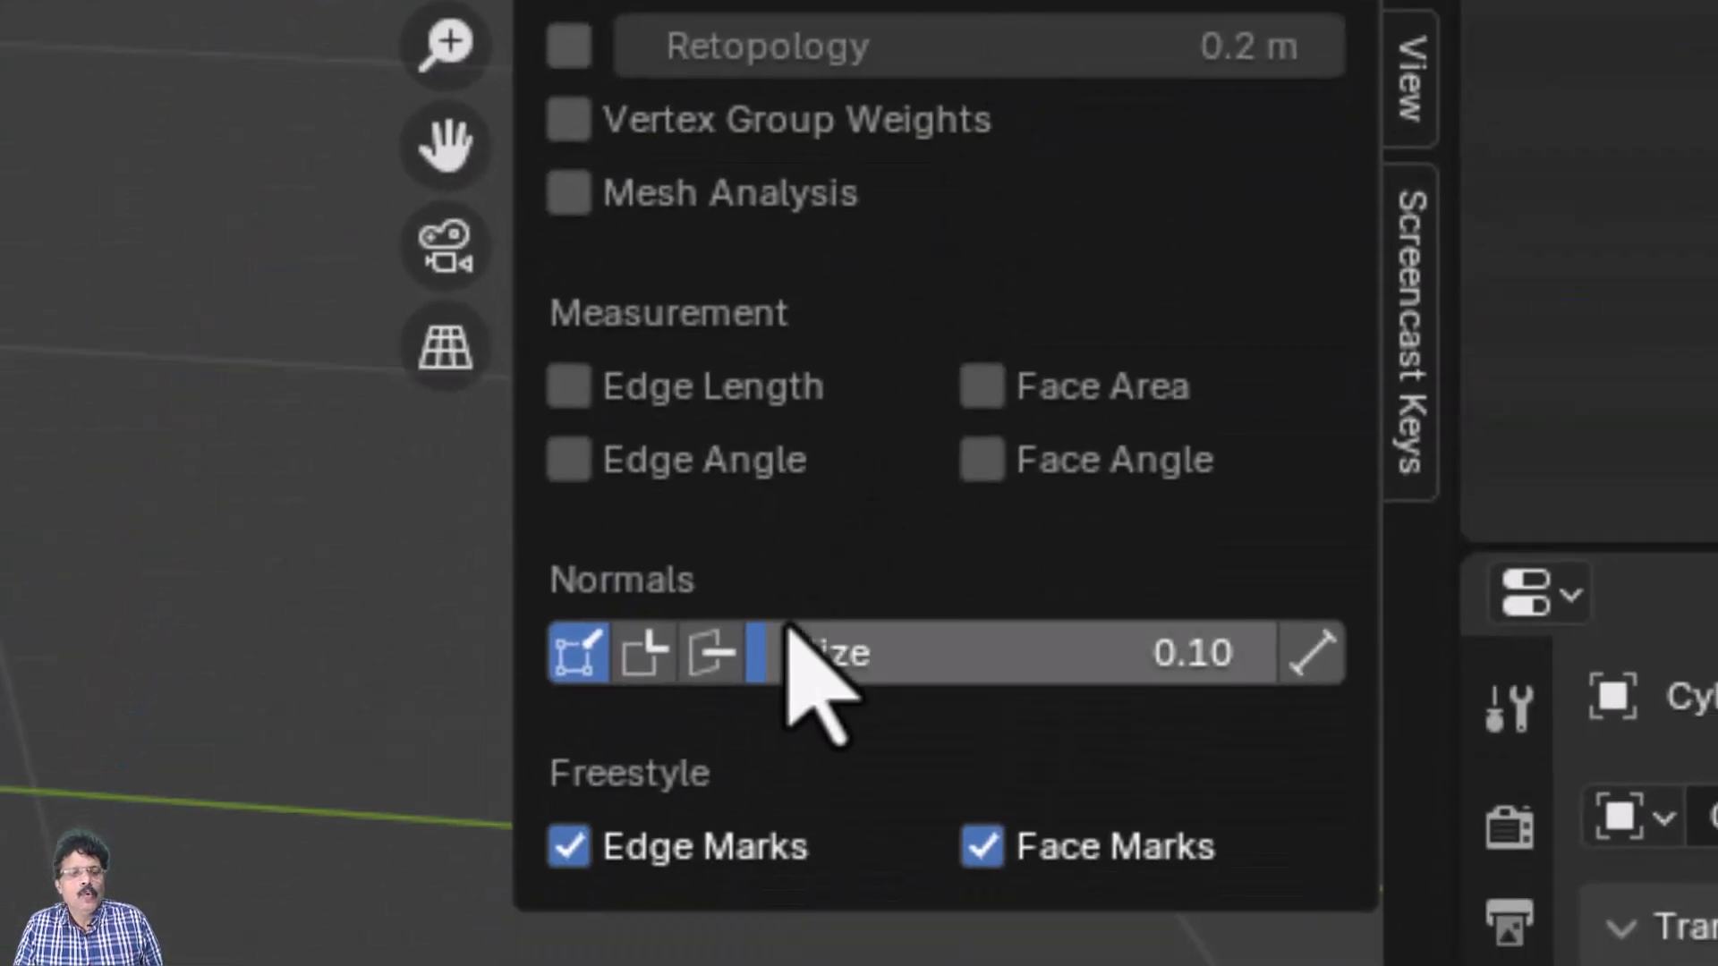
left_click(577, 640)
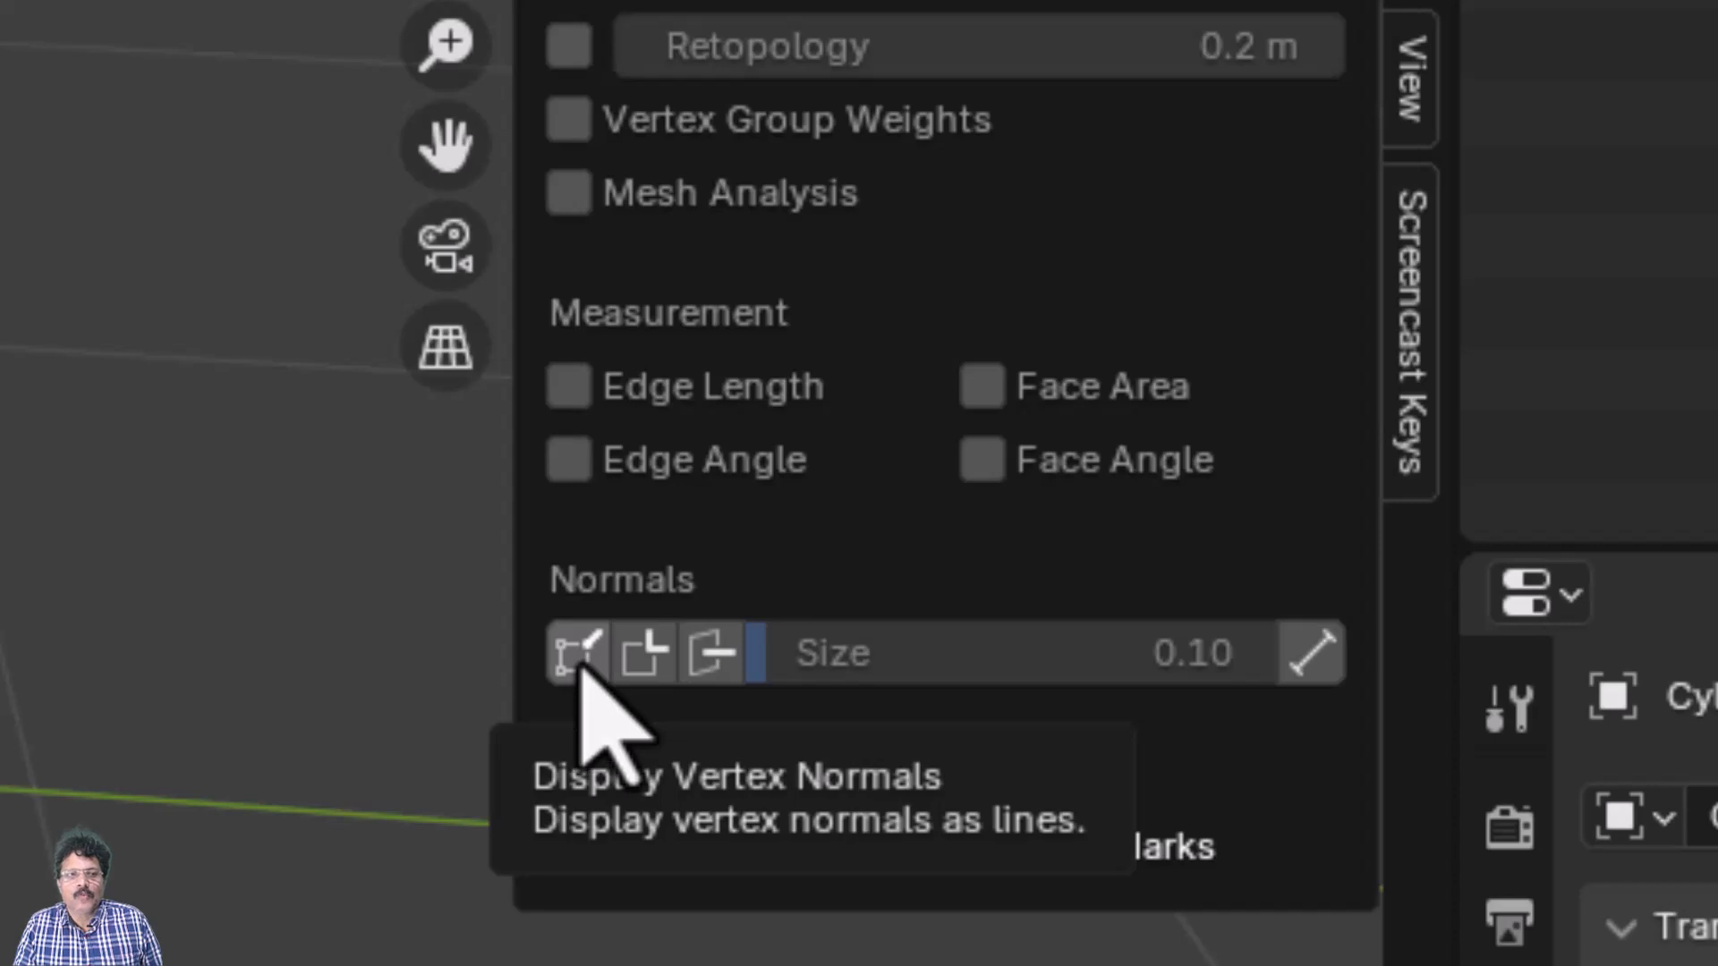
Turn on the display of face normals and view the normal lines around the cylinder's sides
left_click(716, 657)
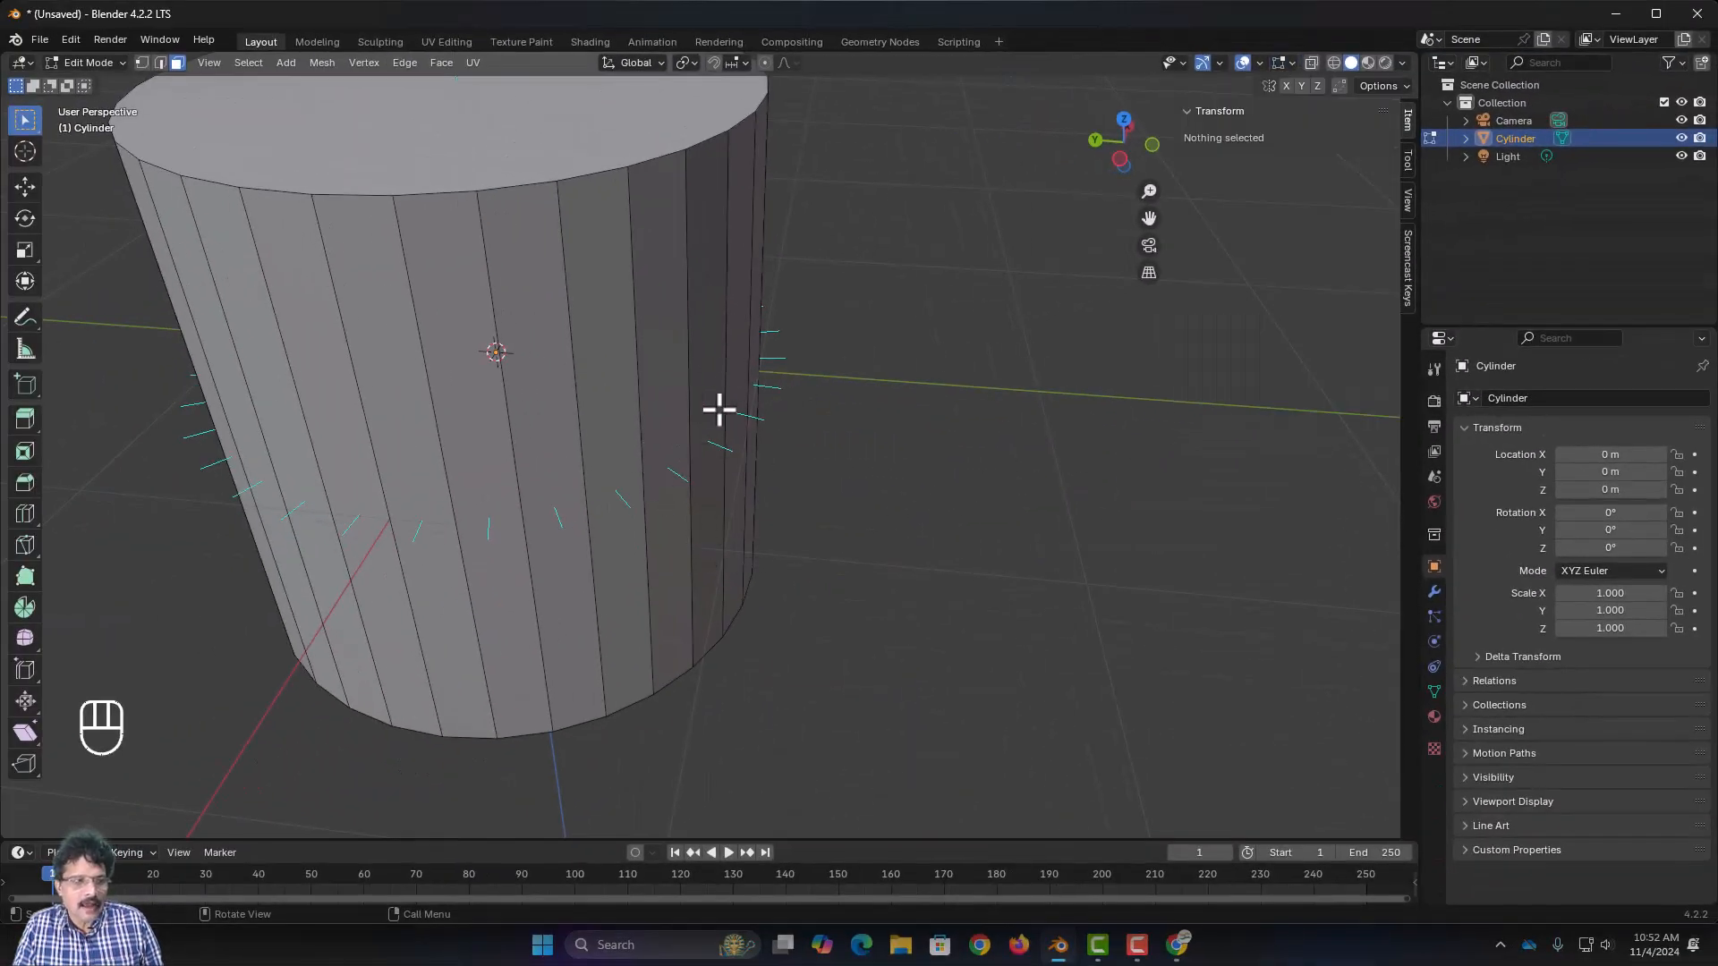
middle_click_drag(605, 475, 684, 474)
scroll(684, 473, "down", 2)
mouse_move(725, 539)
middle_mouse_down()
mouse_move(755, 567)
mouse_move(727, 561)
middle_mouse_up()
scroll(720, 526, "up", 2)
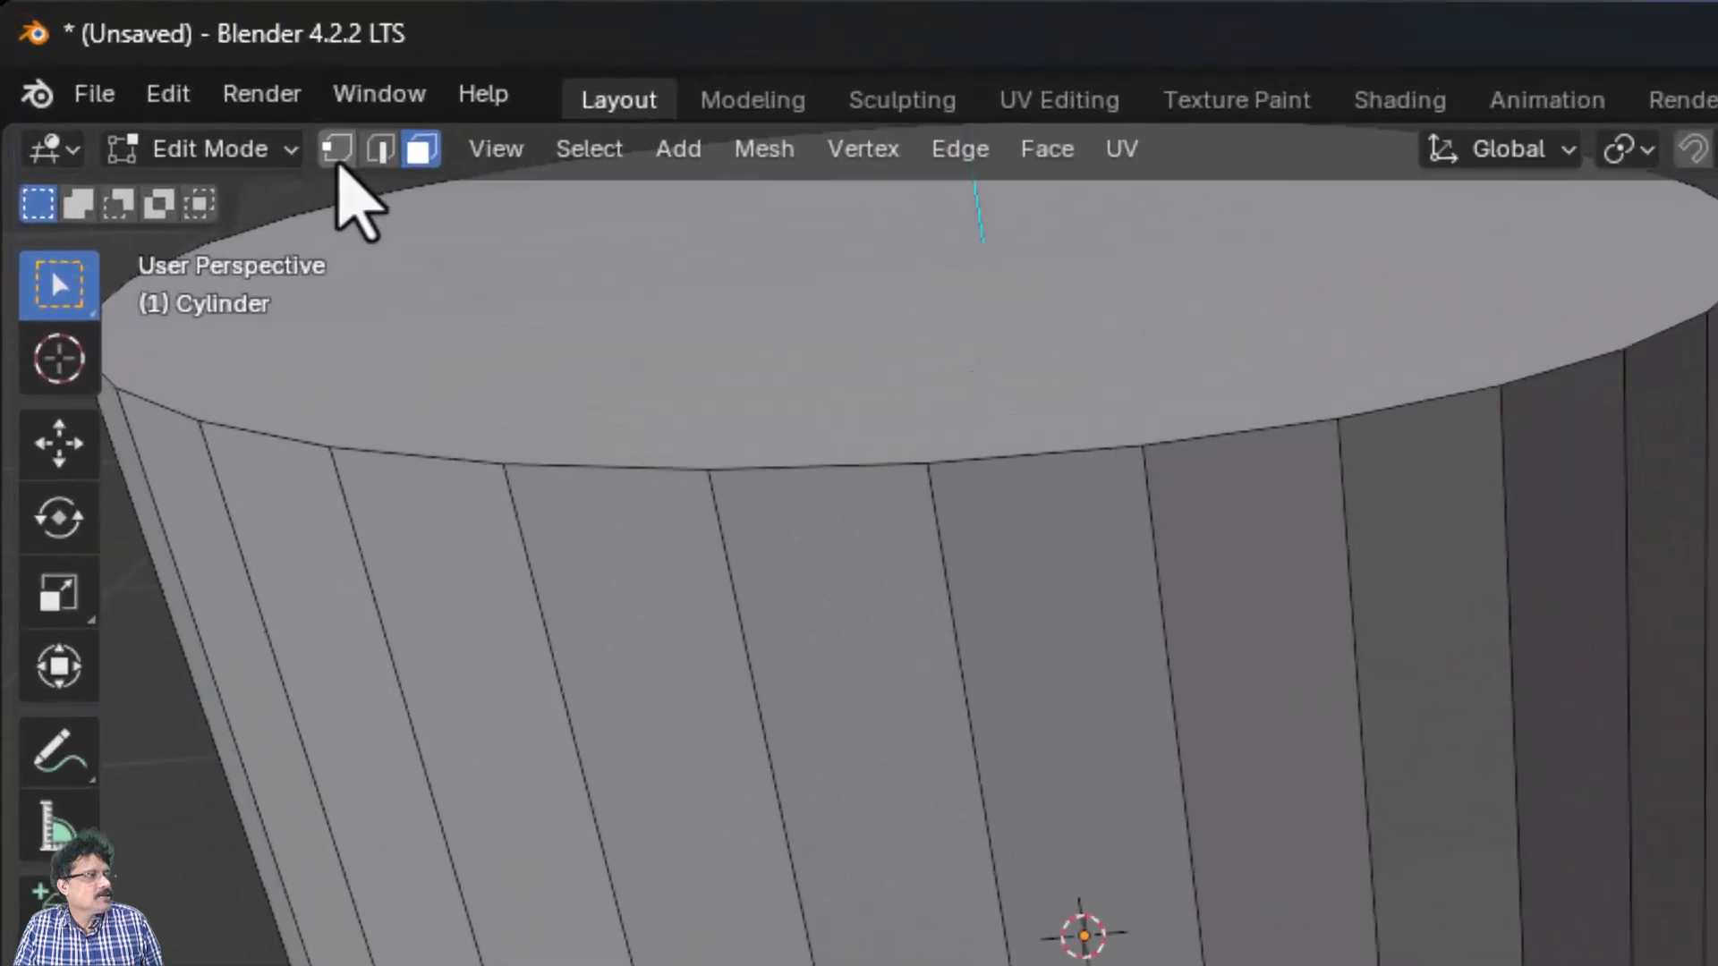
Switch to vertex selection, select one vertex on the cylinder's upper rim, and turn on the display of vertex normals
left_click(143, 62)
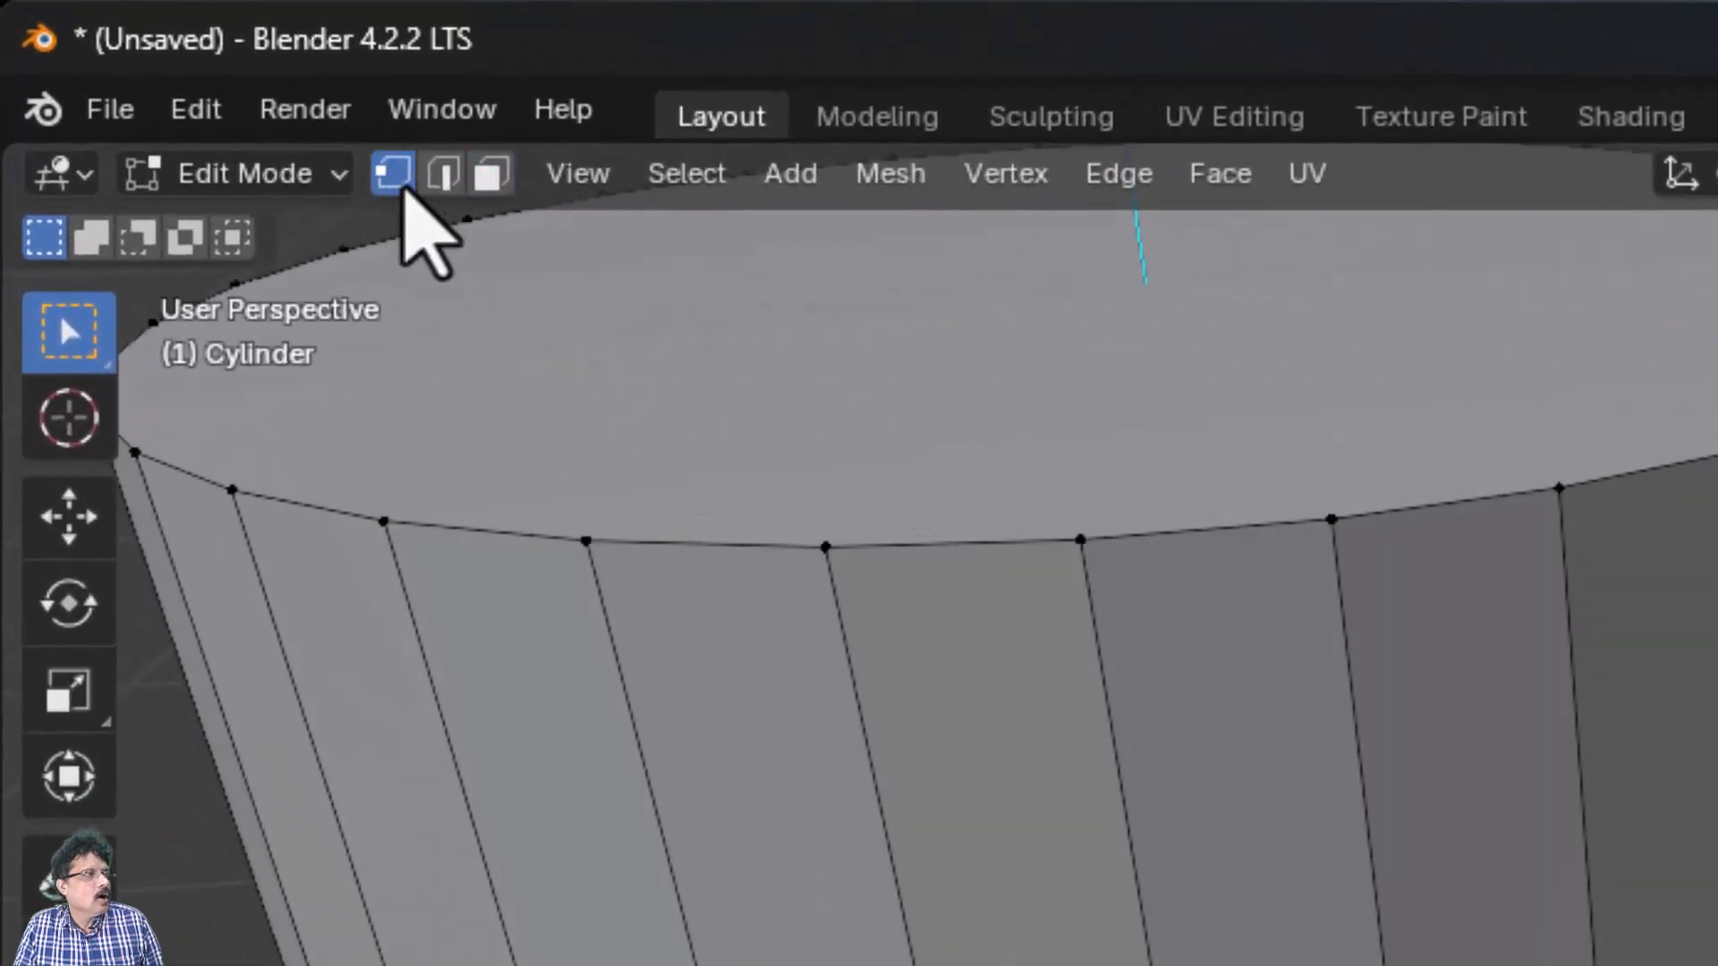
left_click(1077, 539)
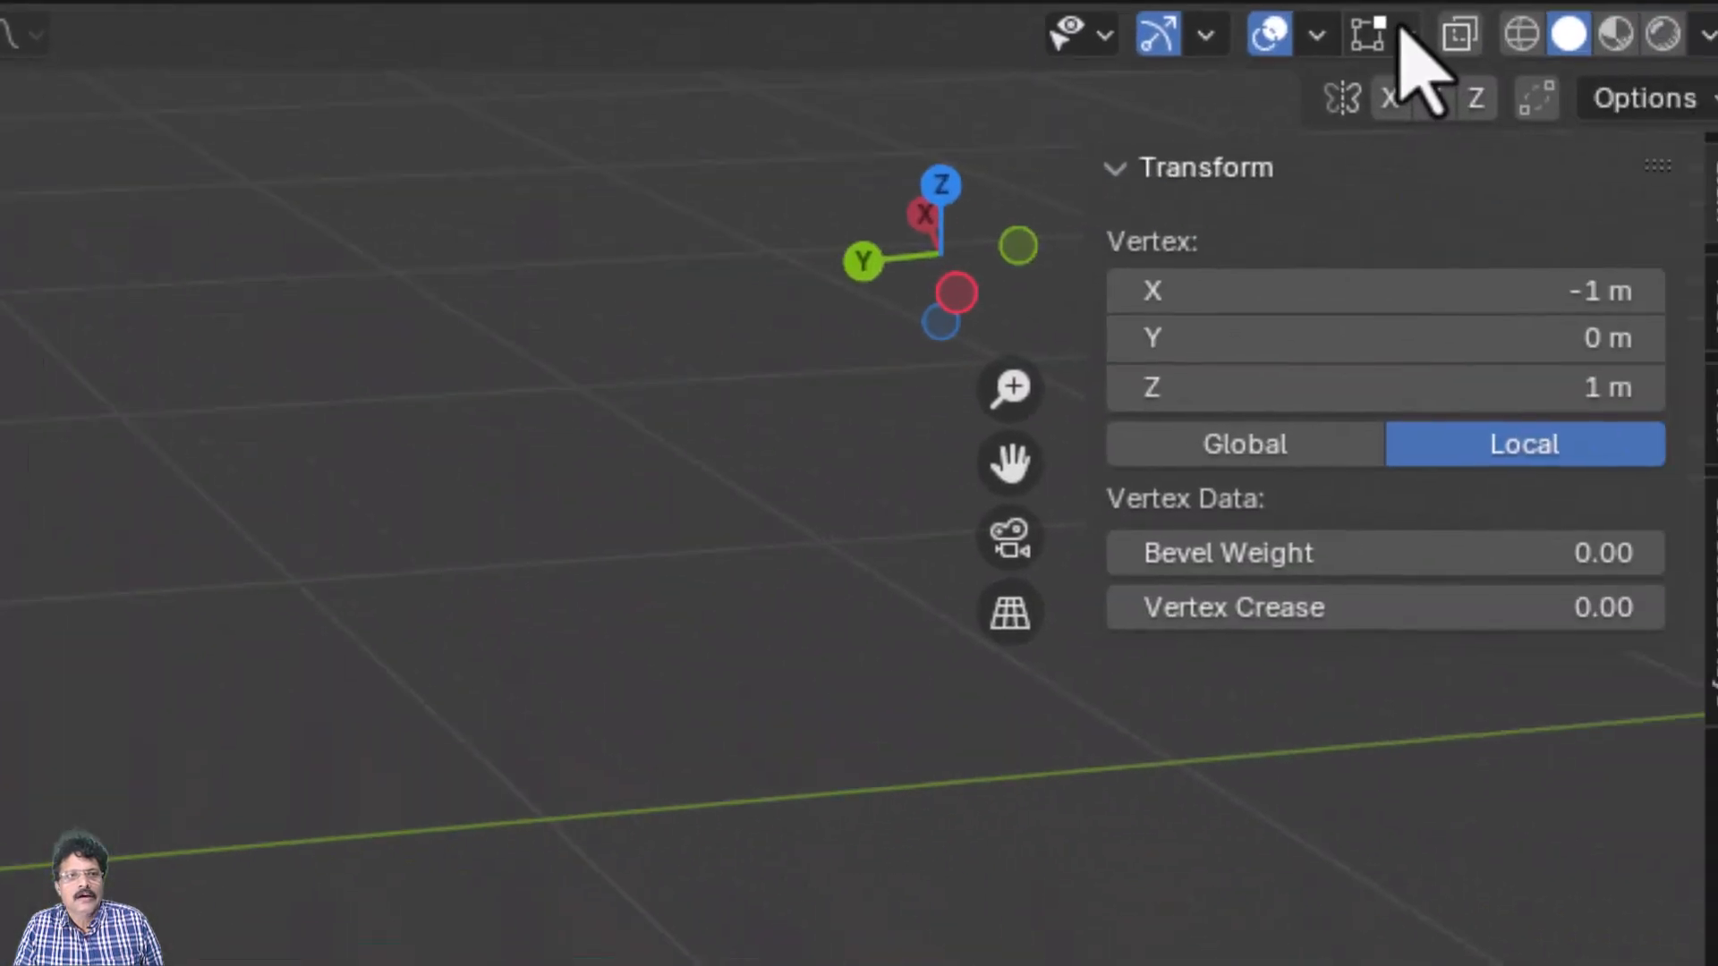
left_click(1387, 33)
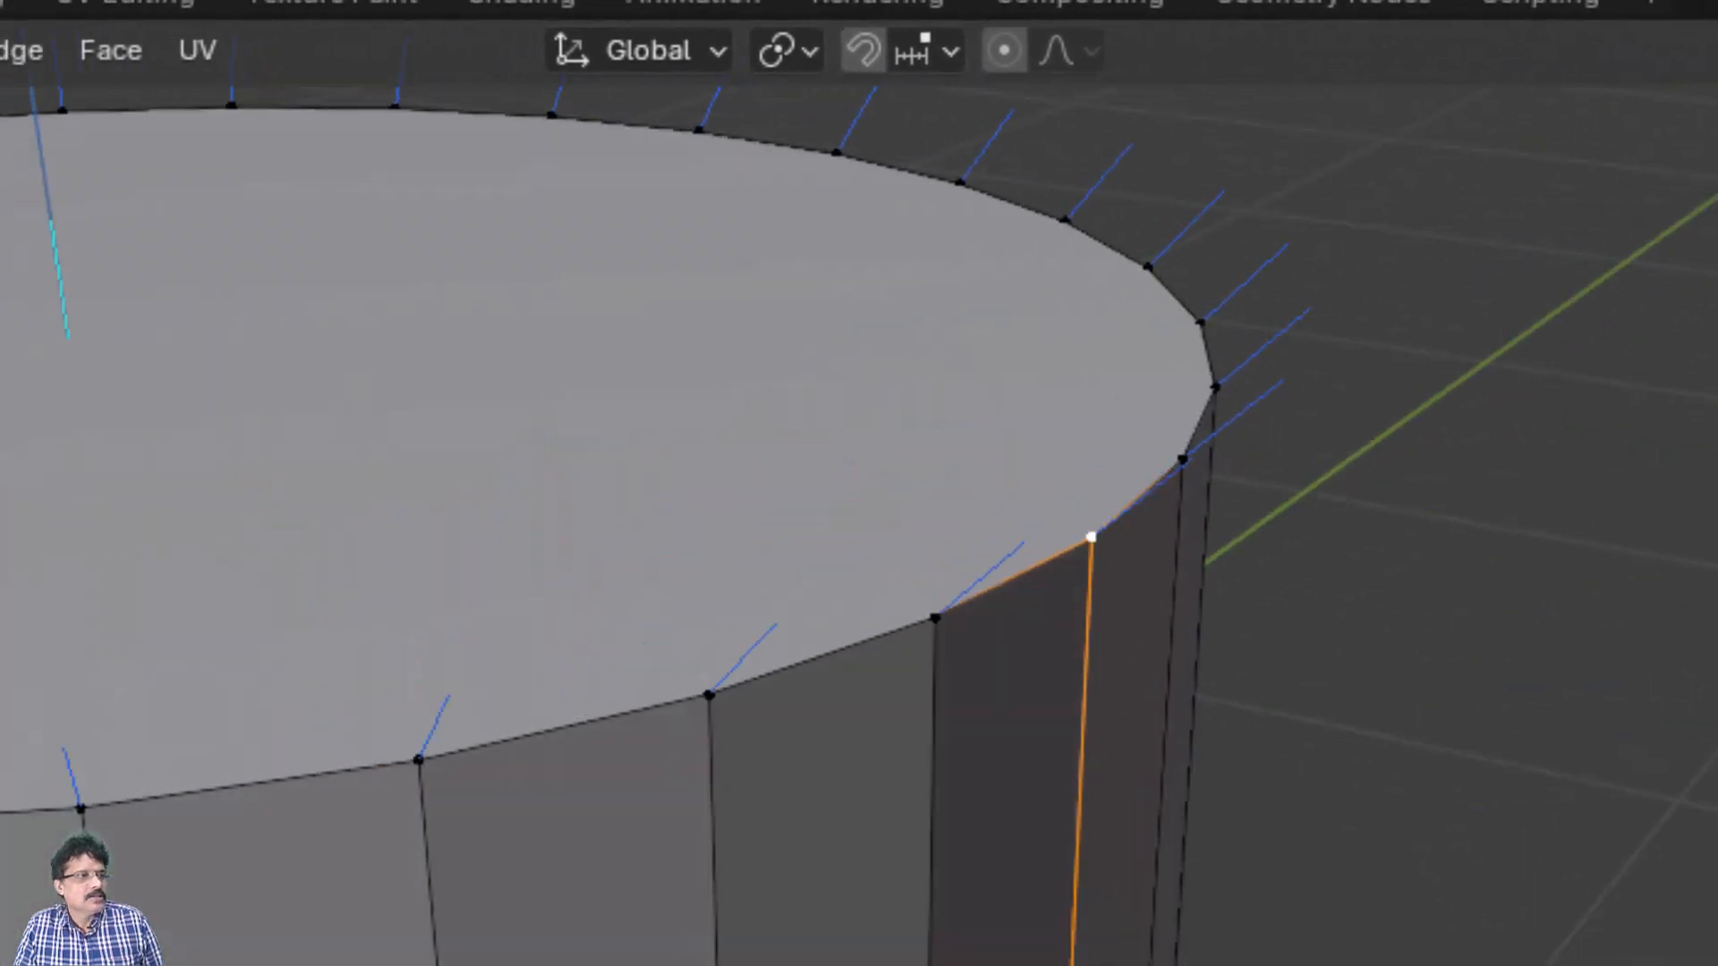
middle_click_drag(583, 778, 761, 815)
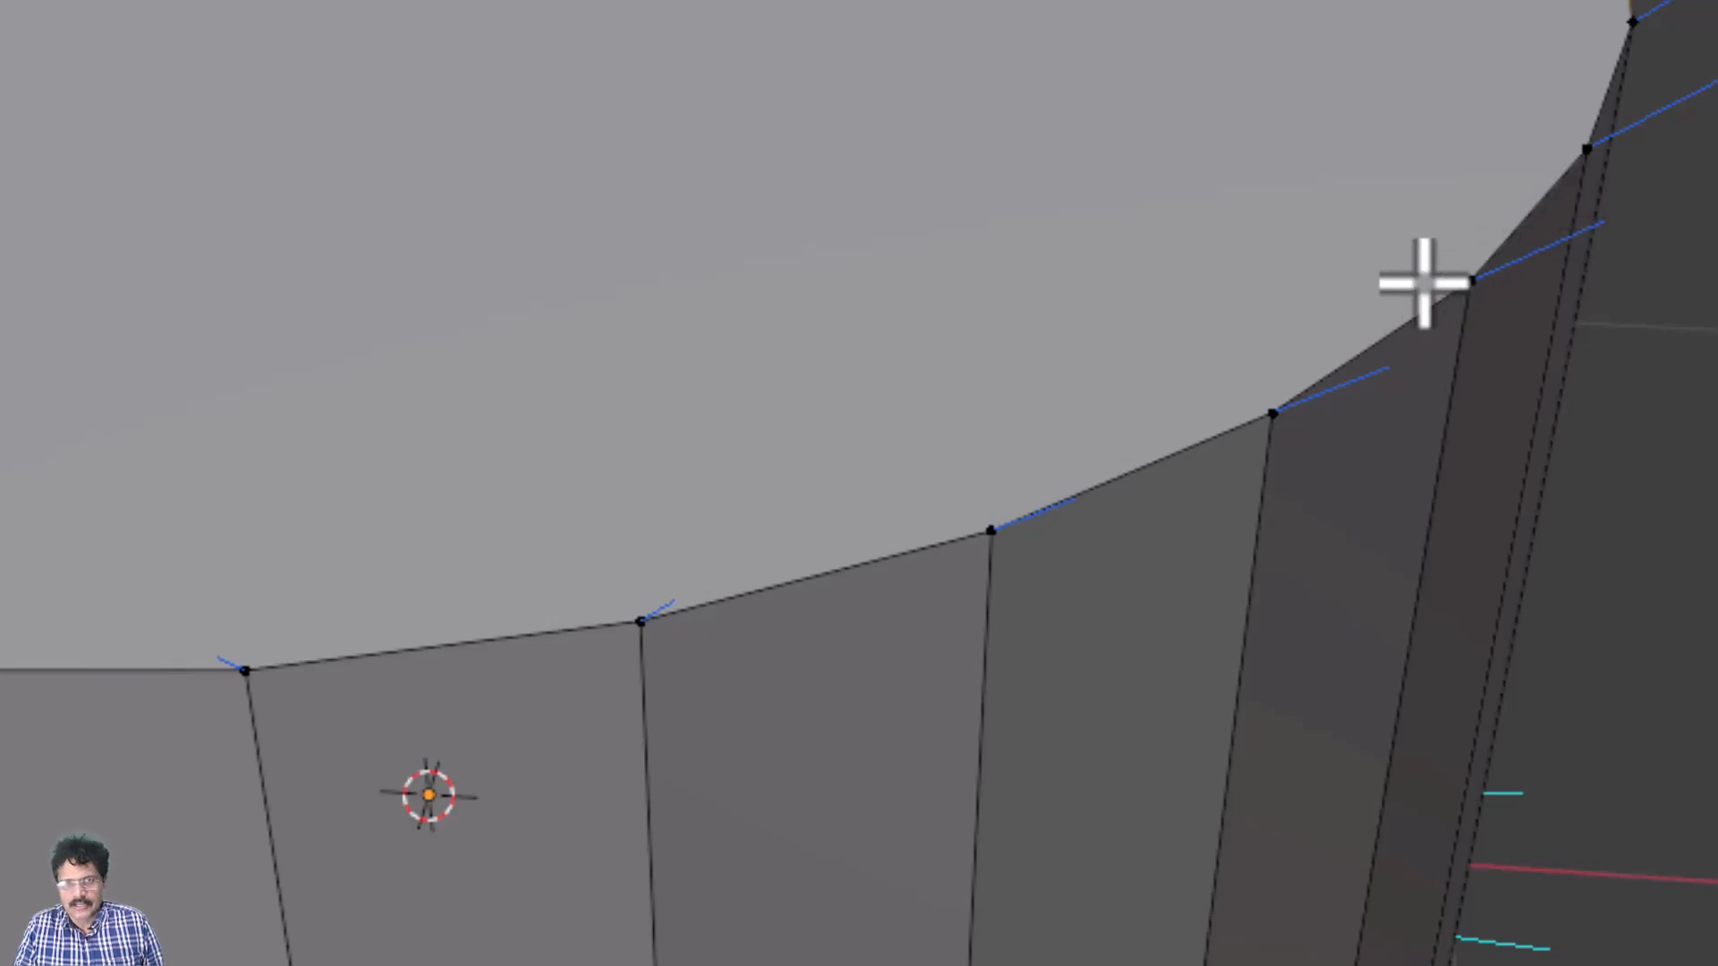
middle_click_drag(1300, 433, 1222, 617)
scroll(940, 516, "down", 3)
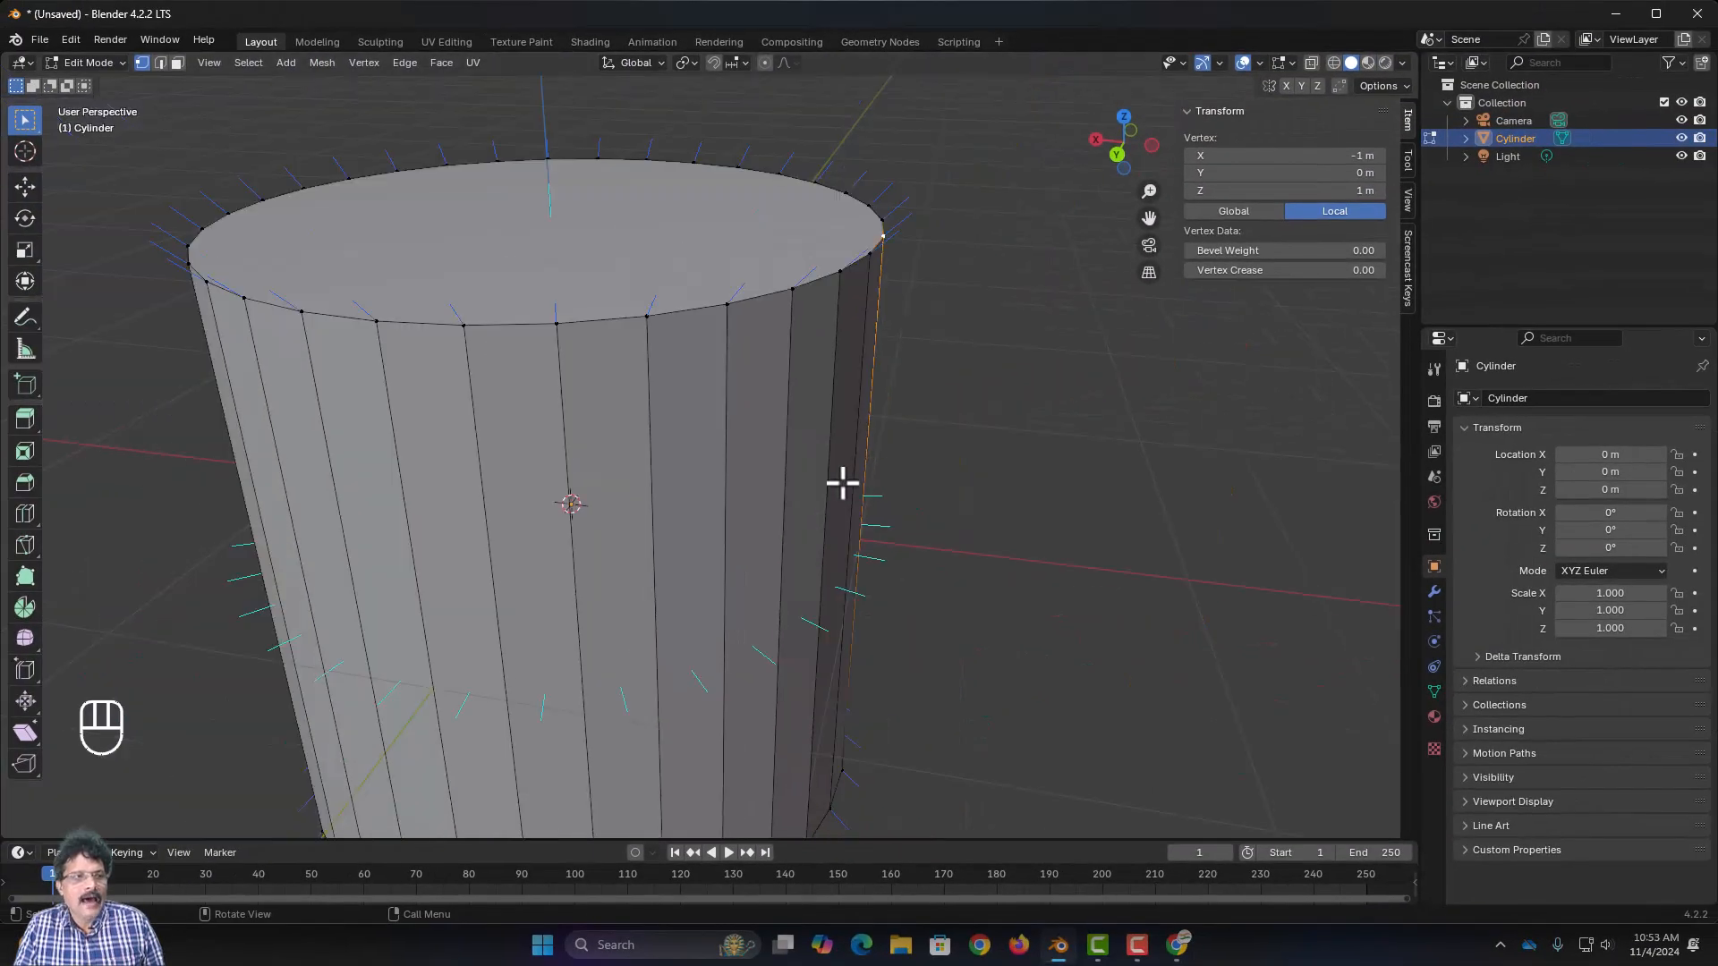
mouse_move(842, 483)
middle_mouse_down()
mouse_move(816, 487)
mouse_move(852, 506)
middle_mouse_up()
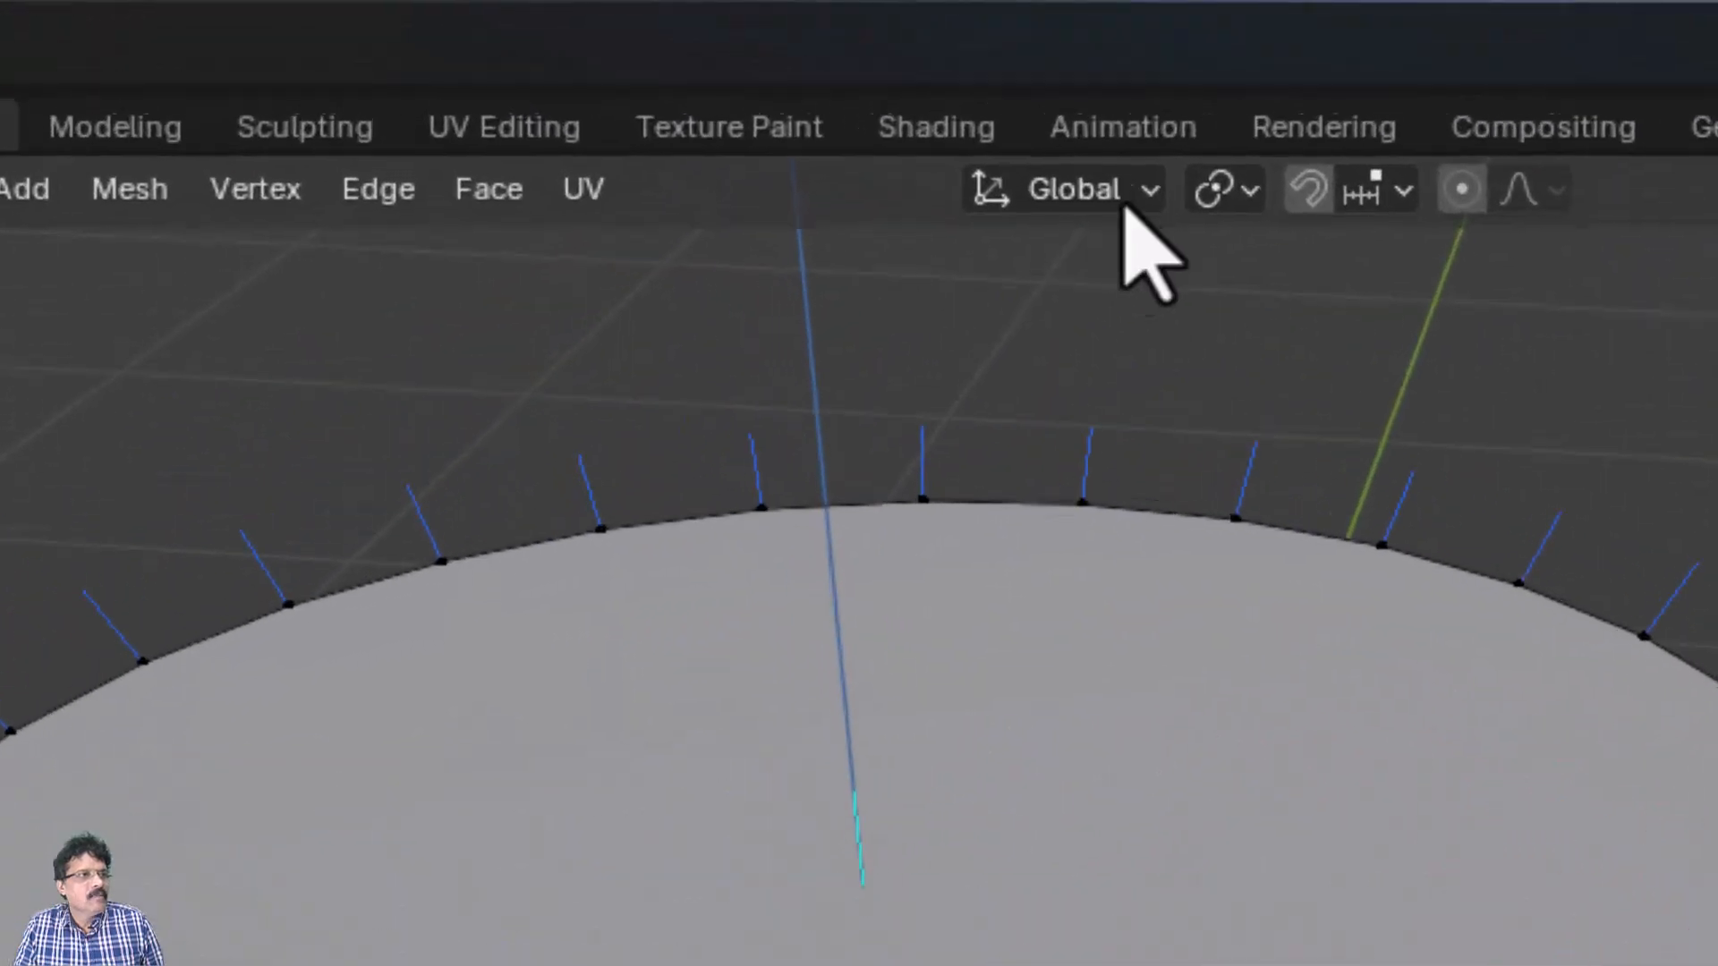
Set the transform orientation to Normal and try moving the rim vertex along its X, Y and Z normal axes
left_click(639, 63)
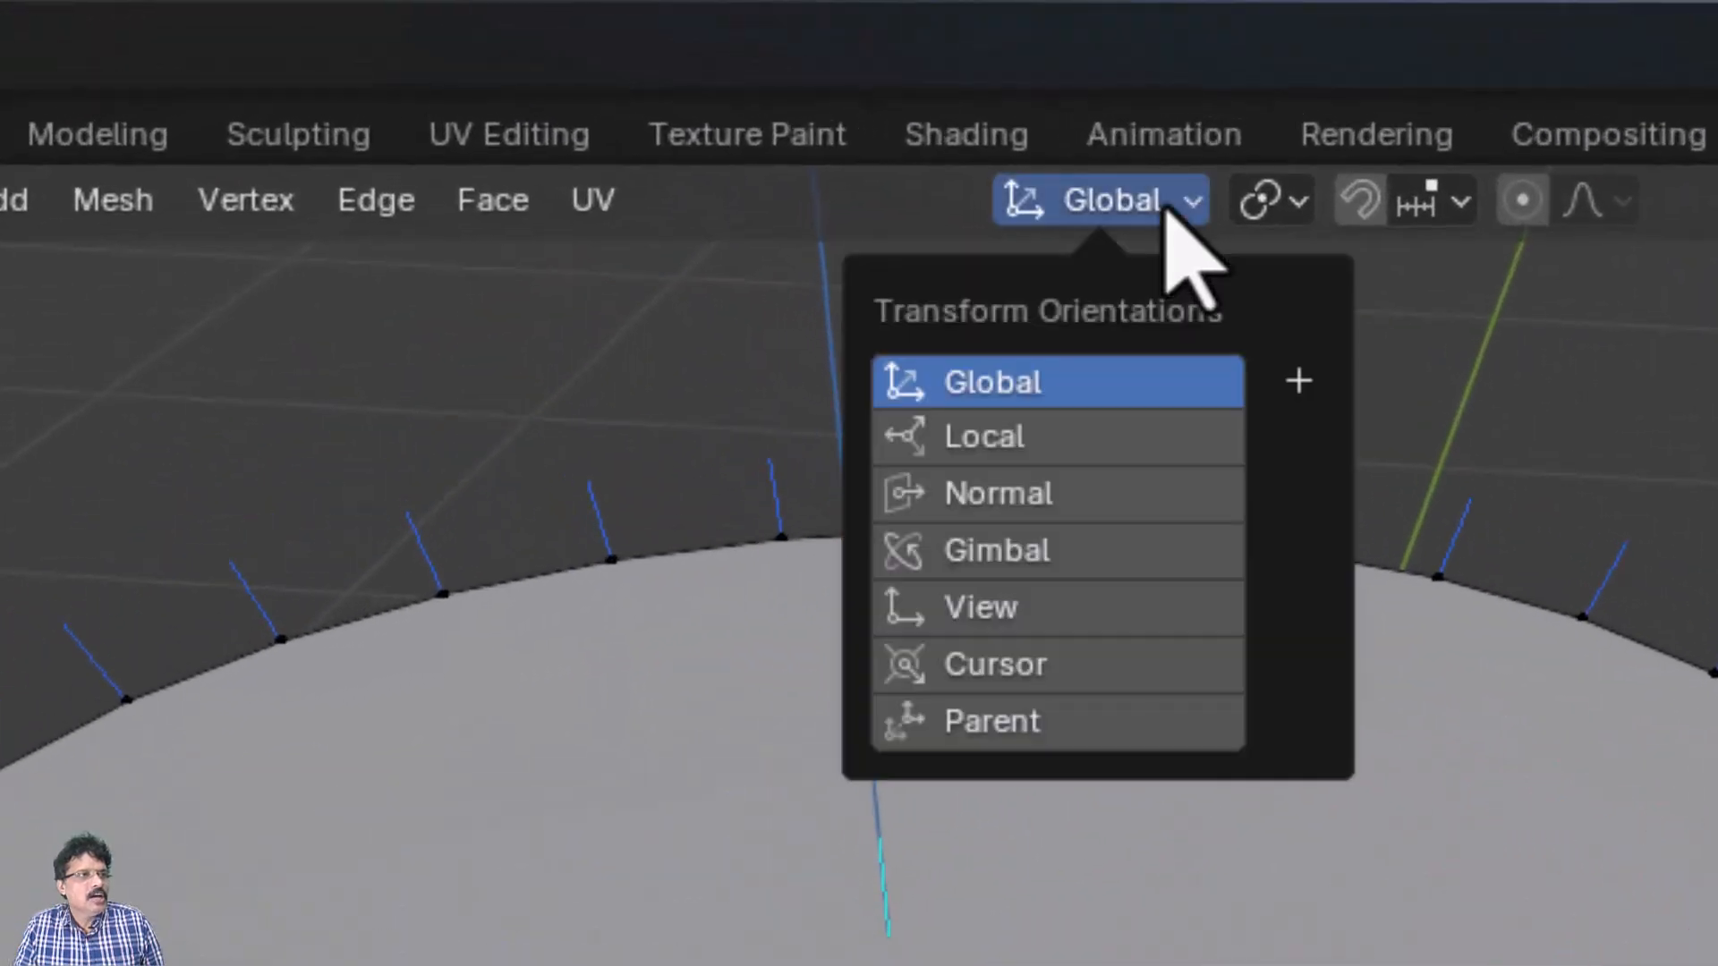
left_click(1093, 493)
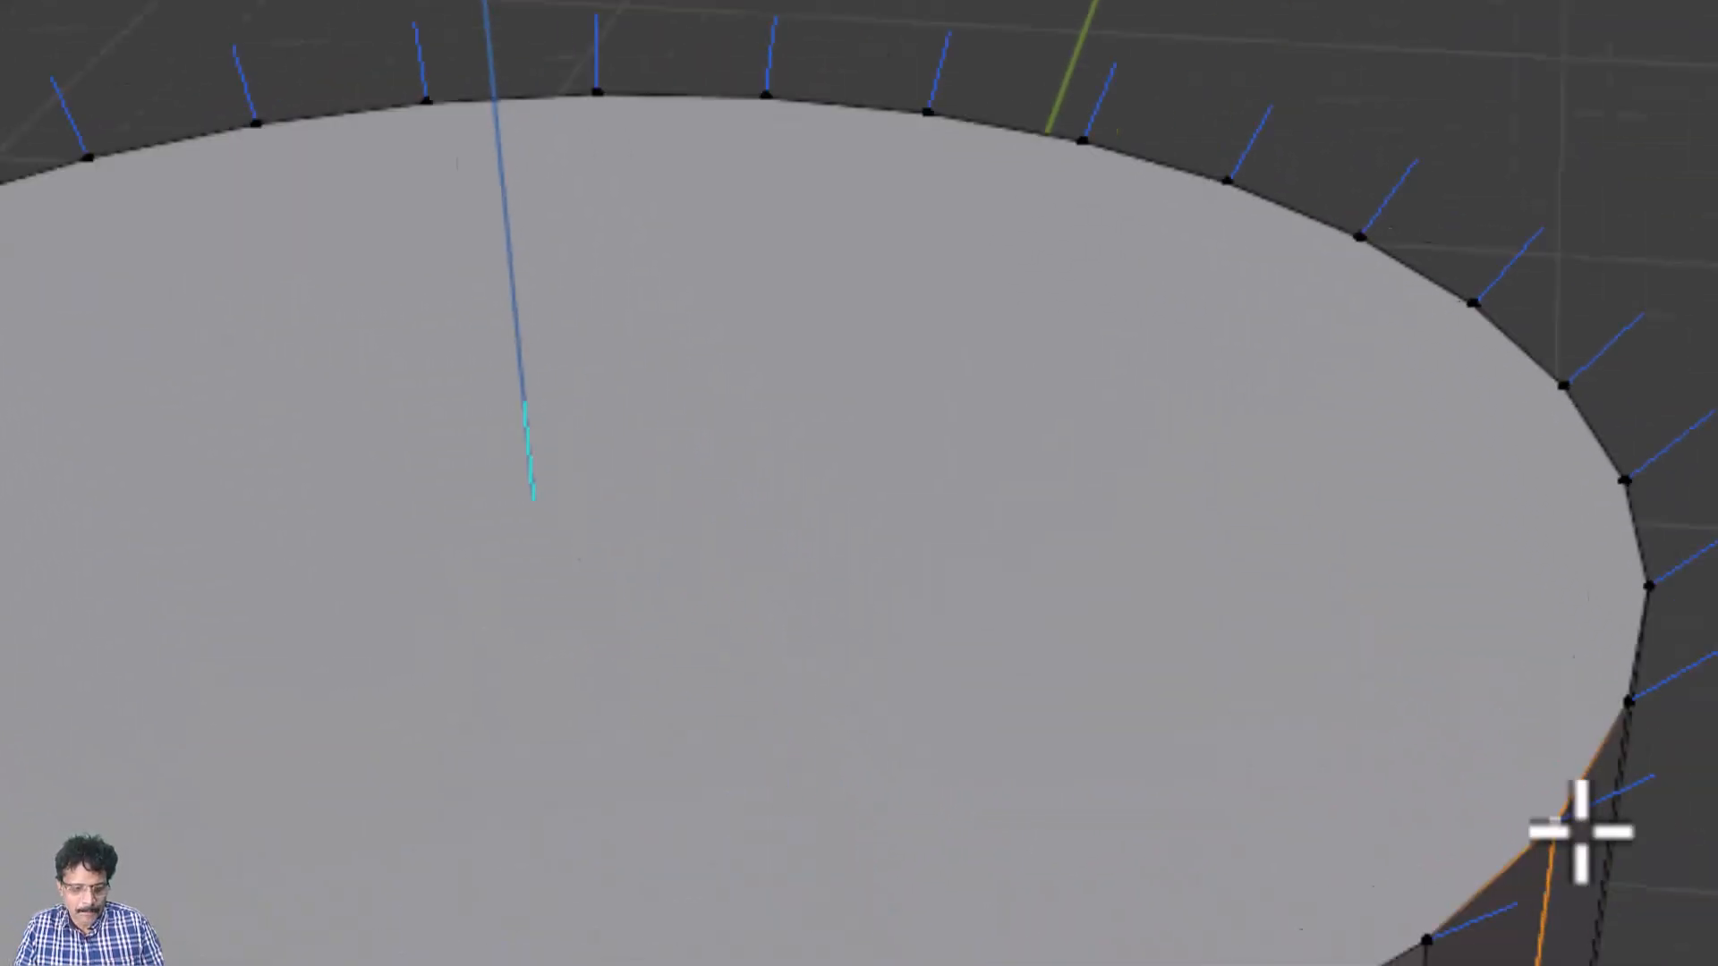
key("g")
key("x")
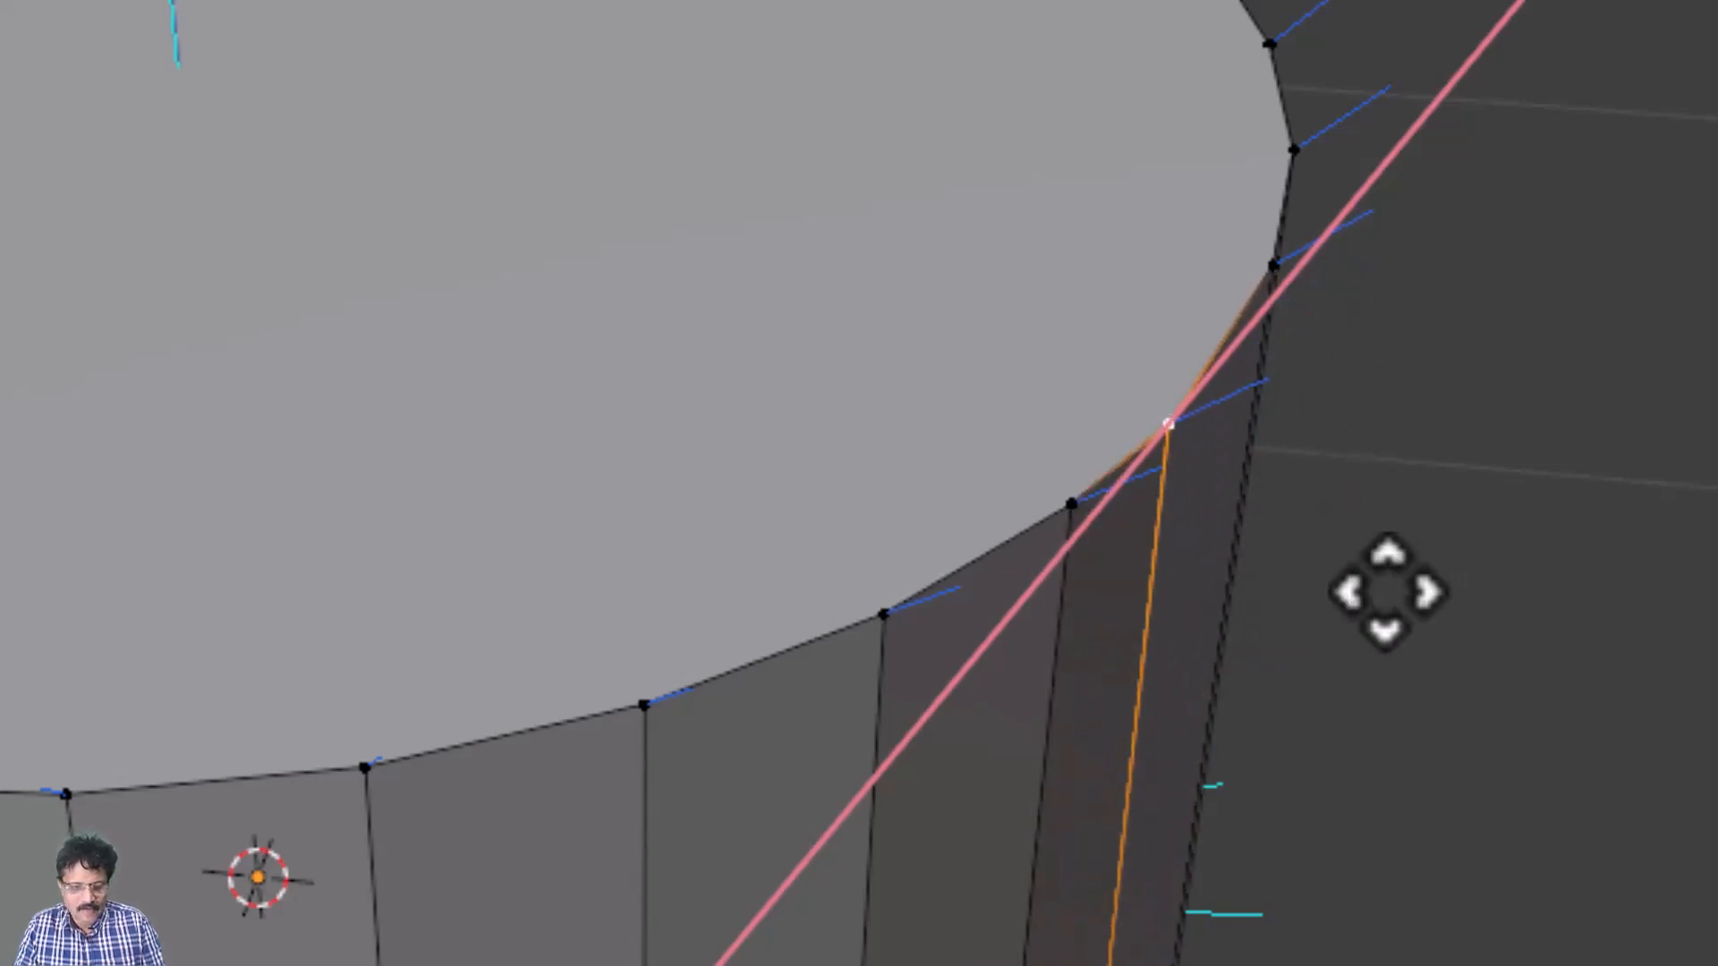
key("y")
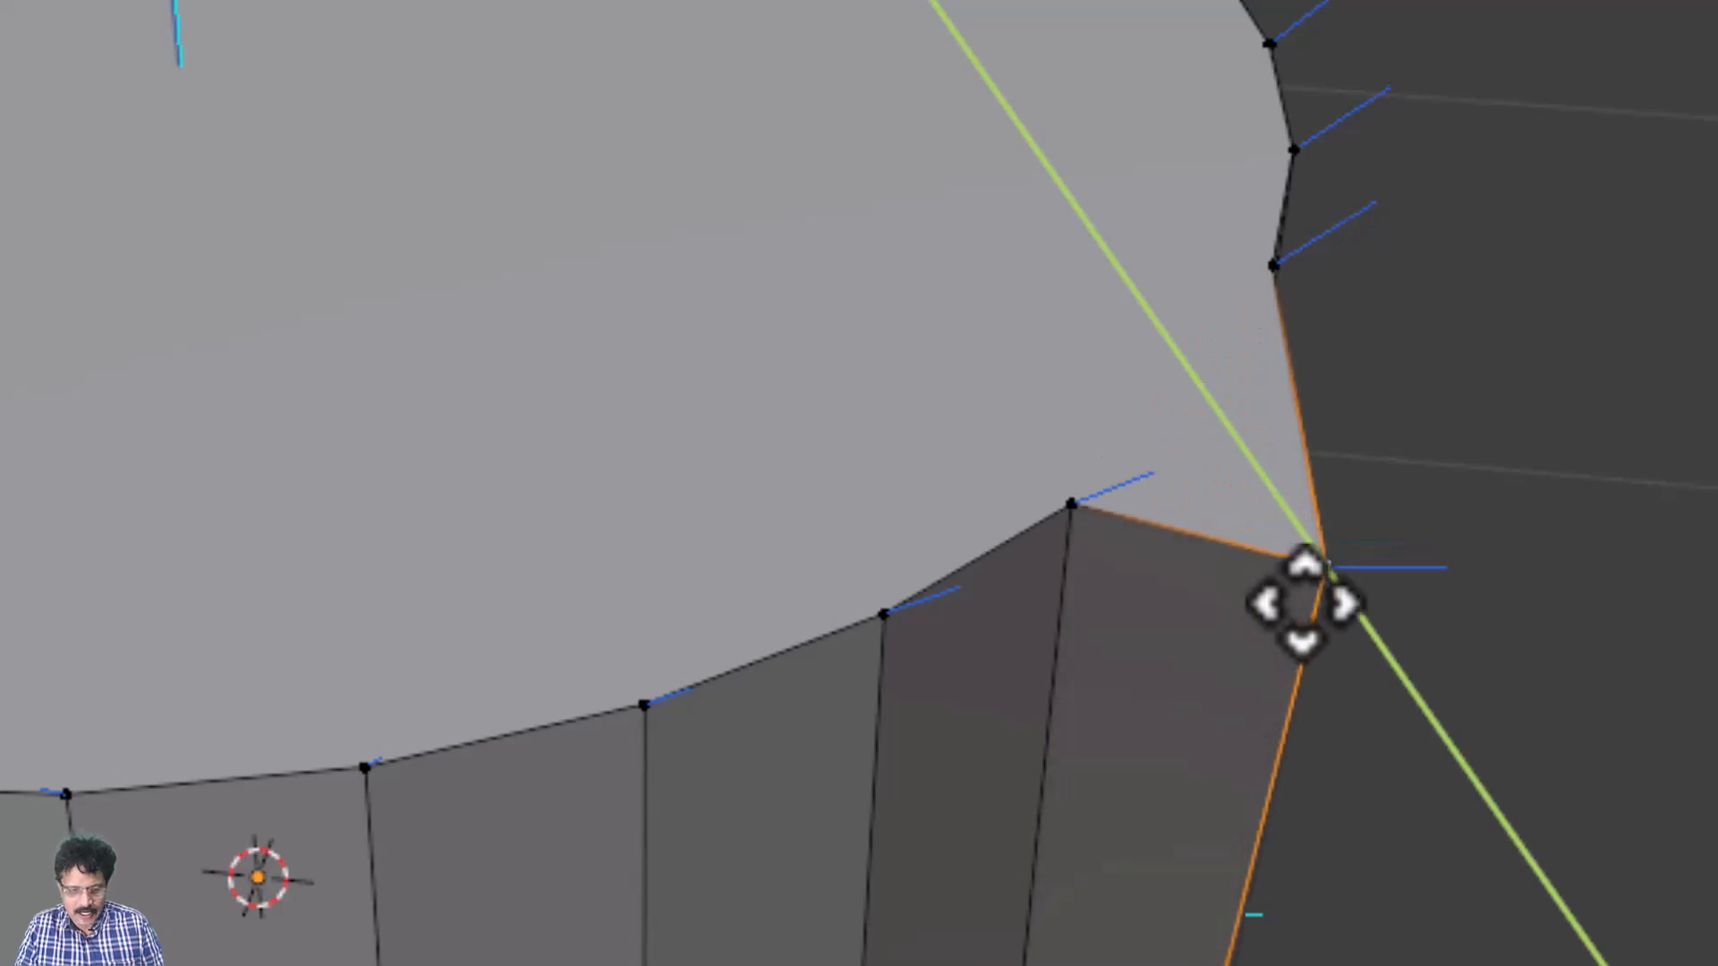
key("z")
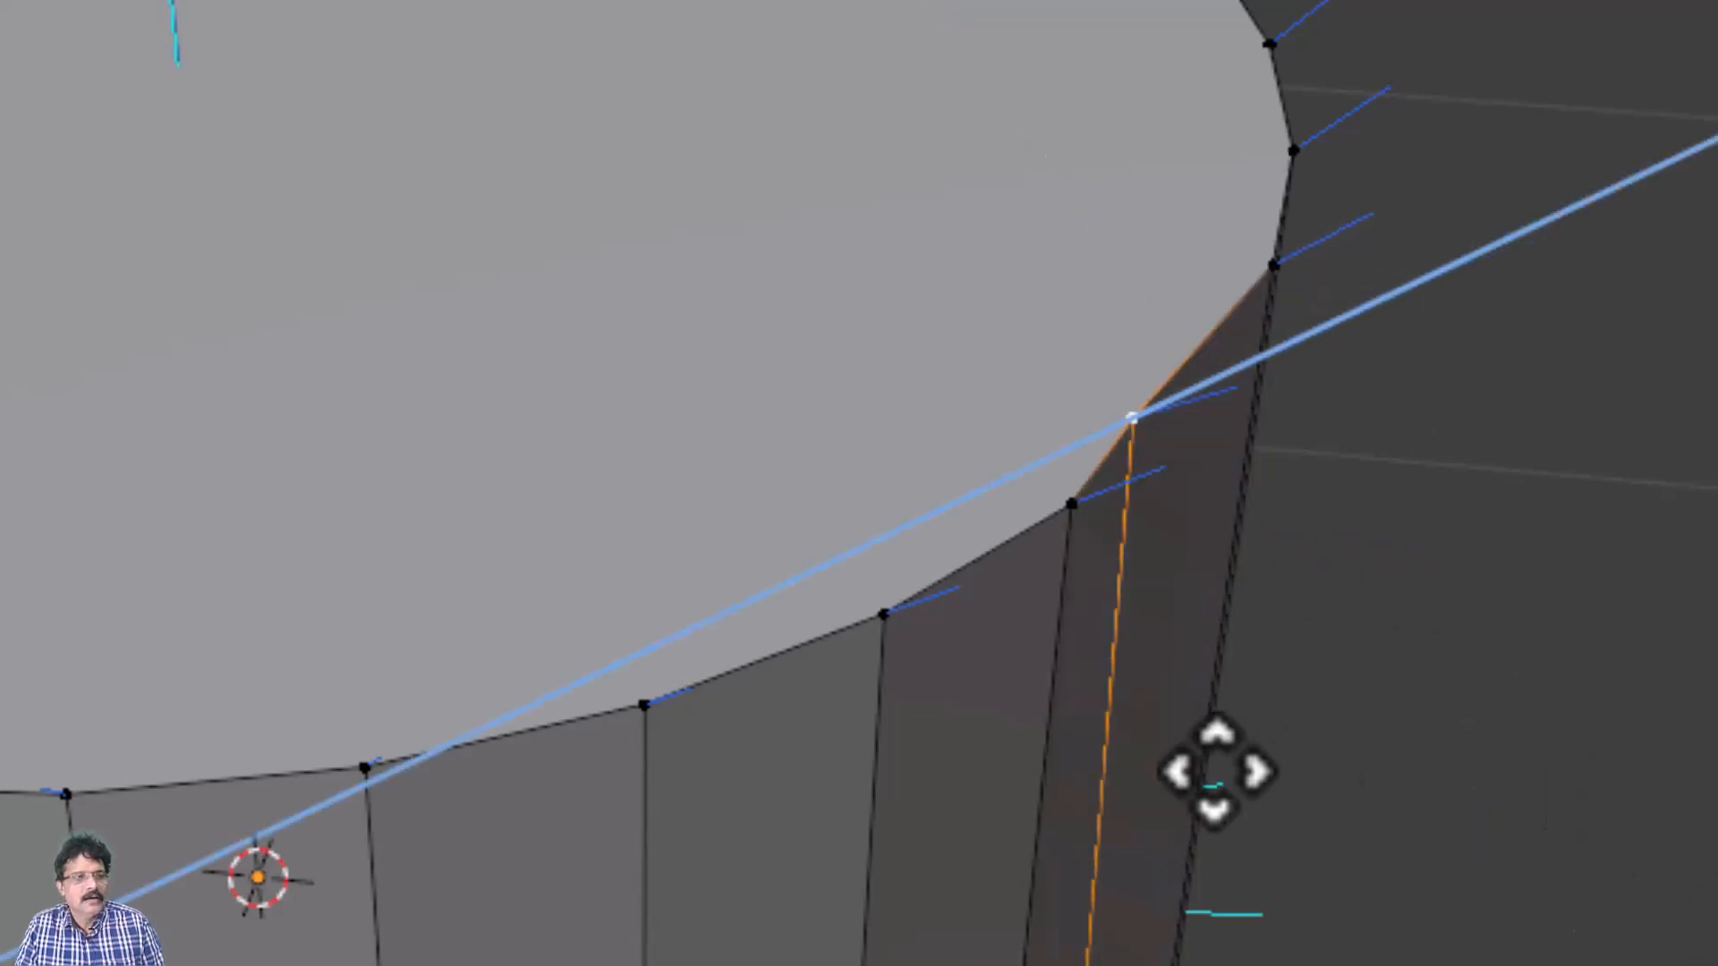
right_click(1669, 775)
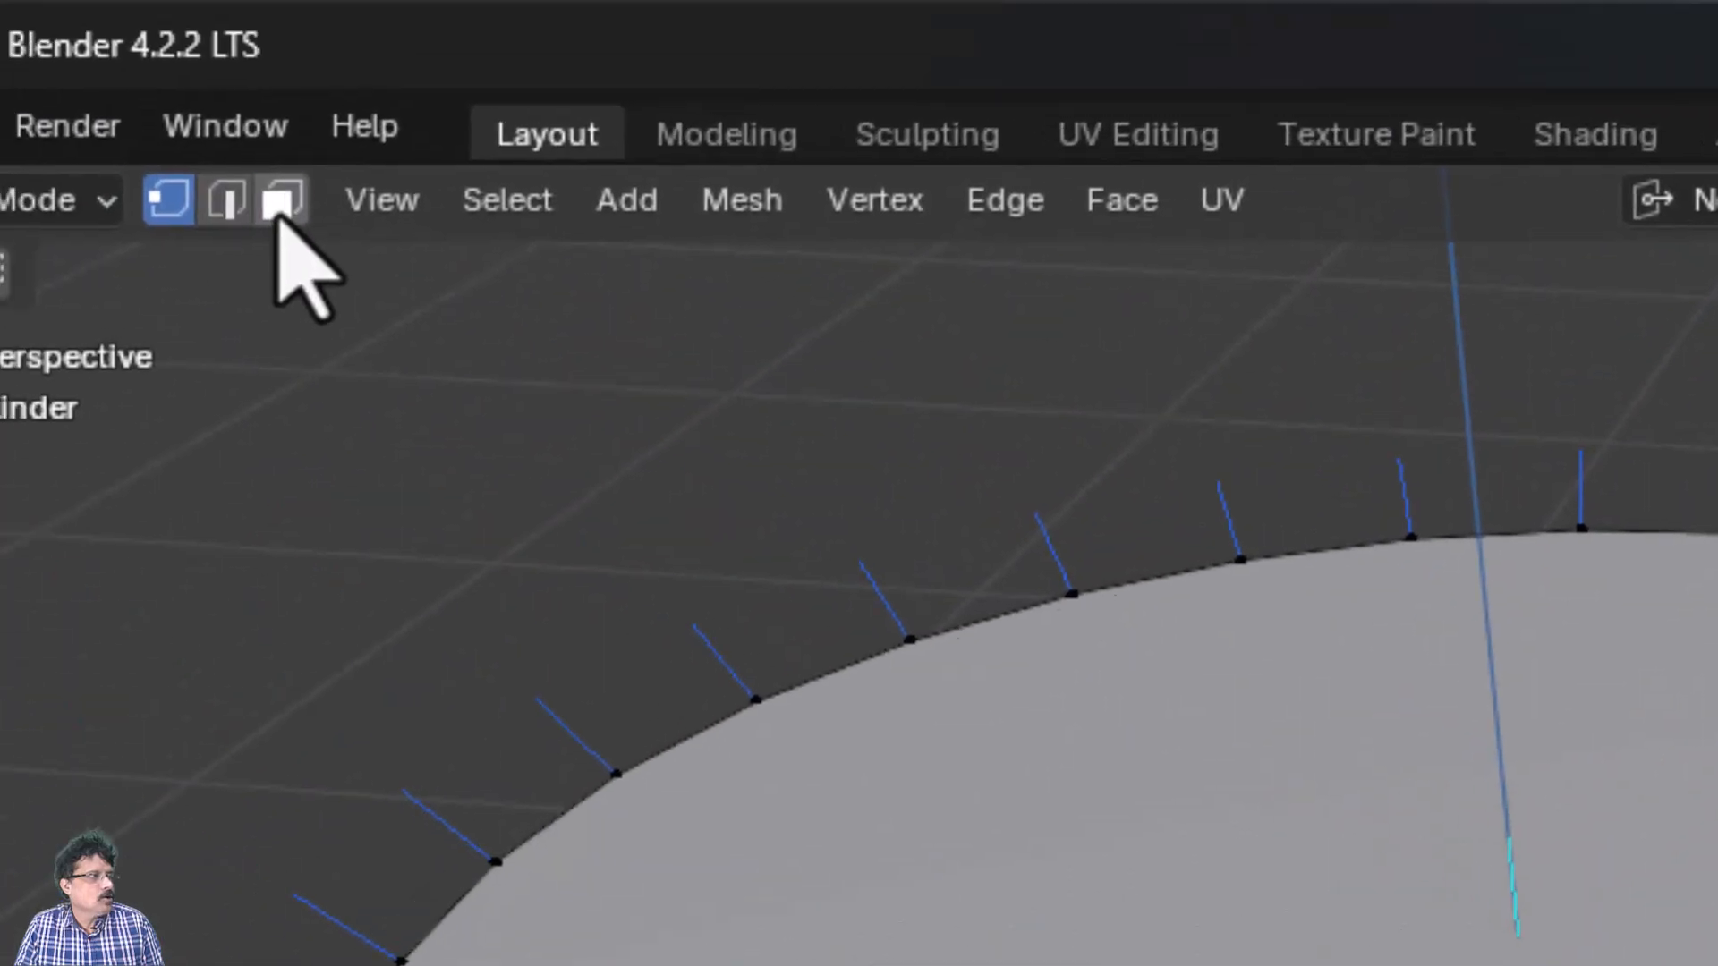
Switch to face selection and select a single side face of the cylinder
left_click(279, 210)
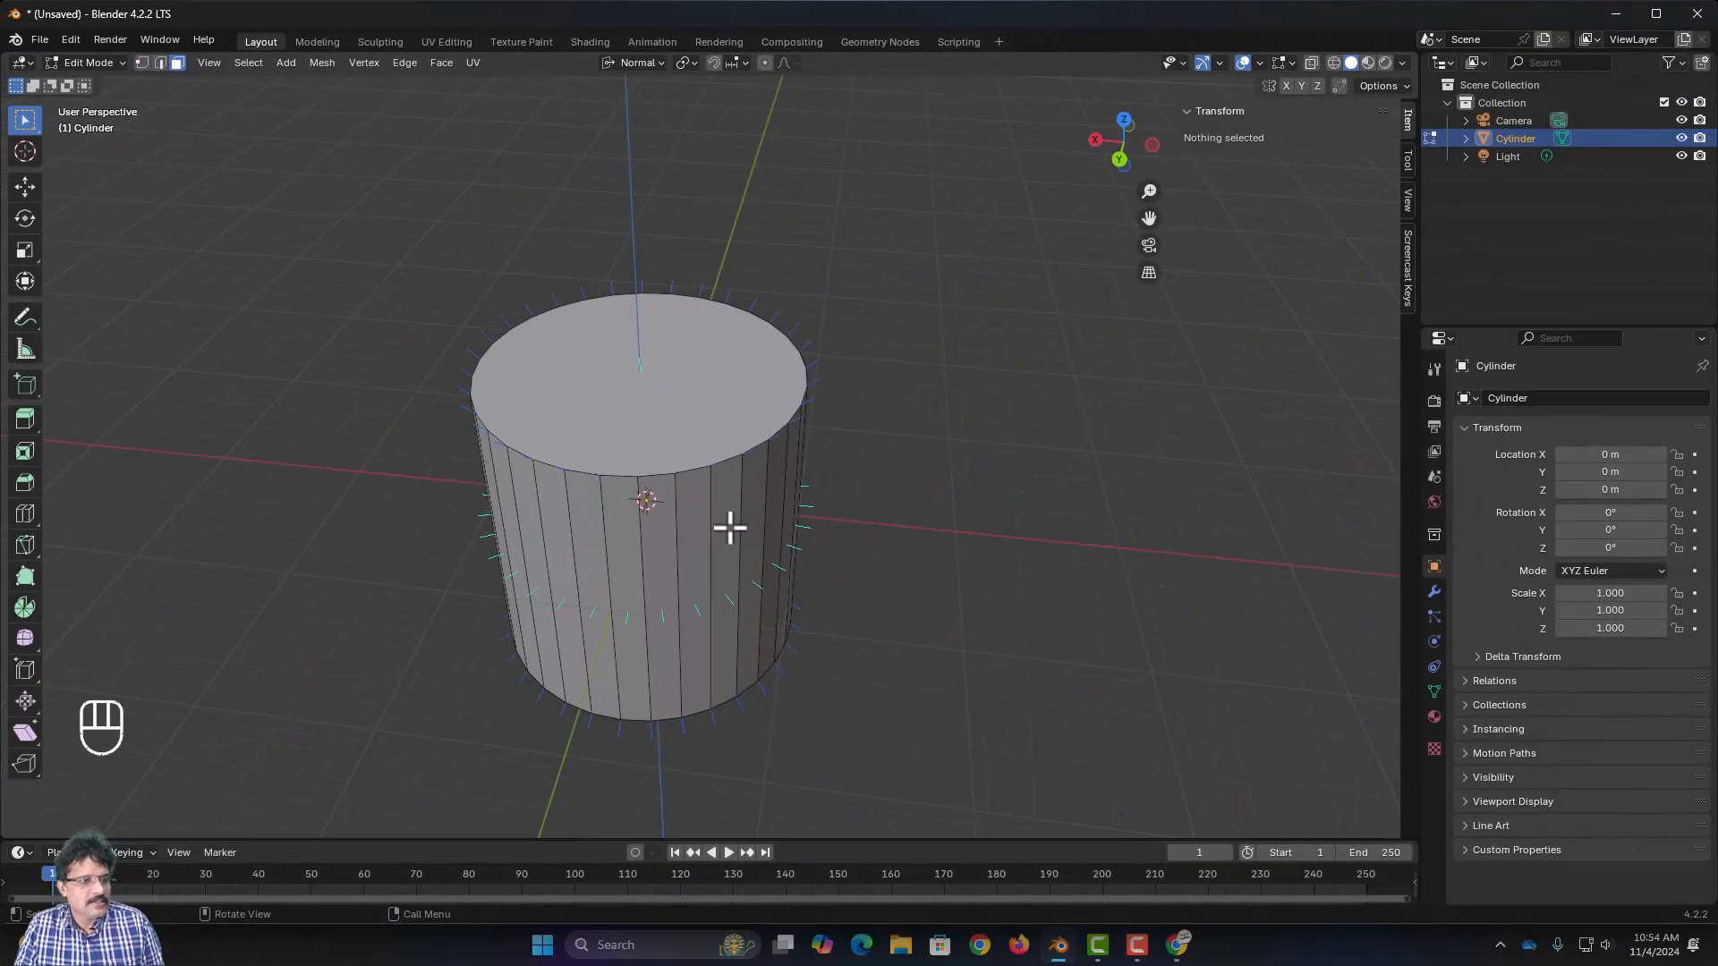
left_click(730, 527)
middle_click_drag(982, 605, 953, 560)
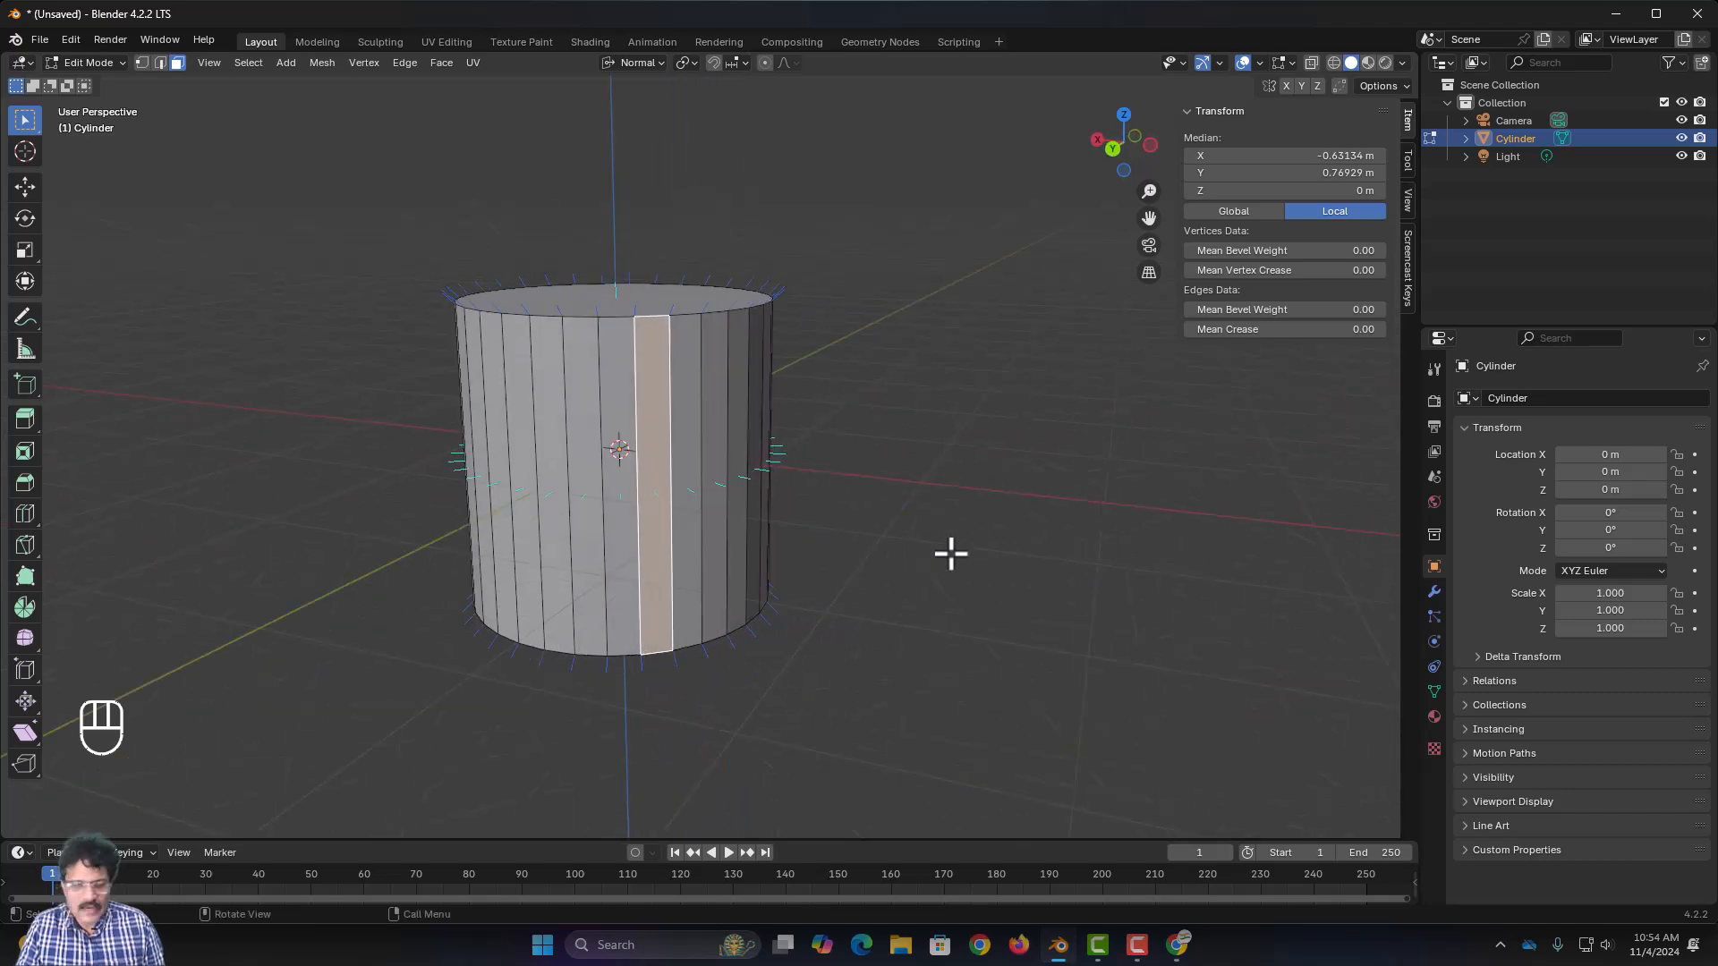
scroll(950, 554, "down", 1)
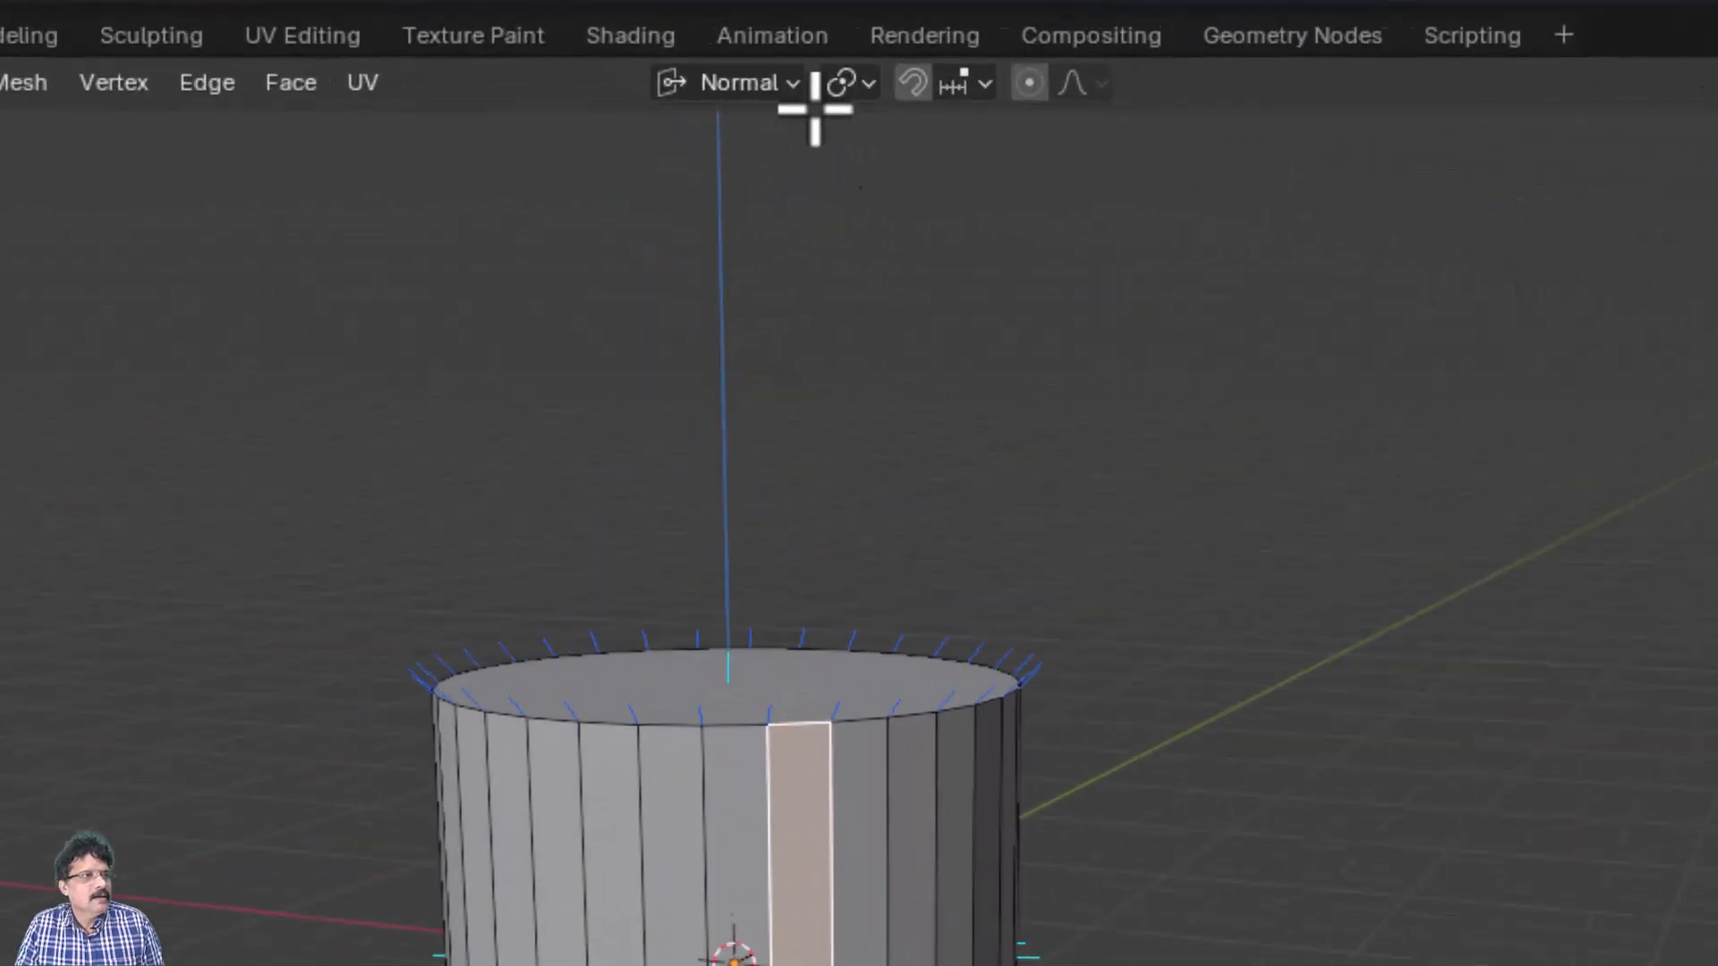
Set the transform orientation to Global and try moving the side face along the global X axis from two viewing angles
left_click(862, 109)
left_click(652, 269)
key("g")
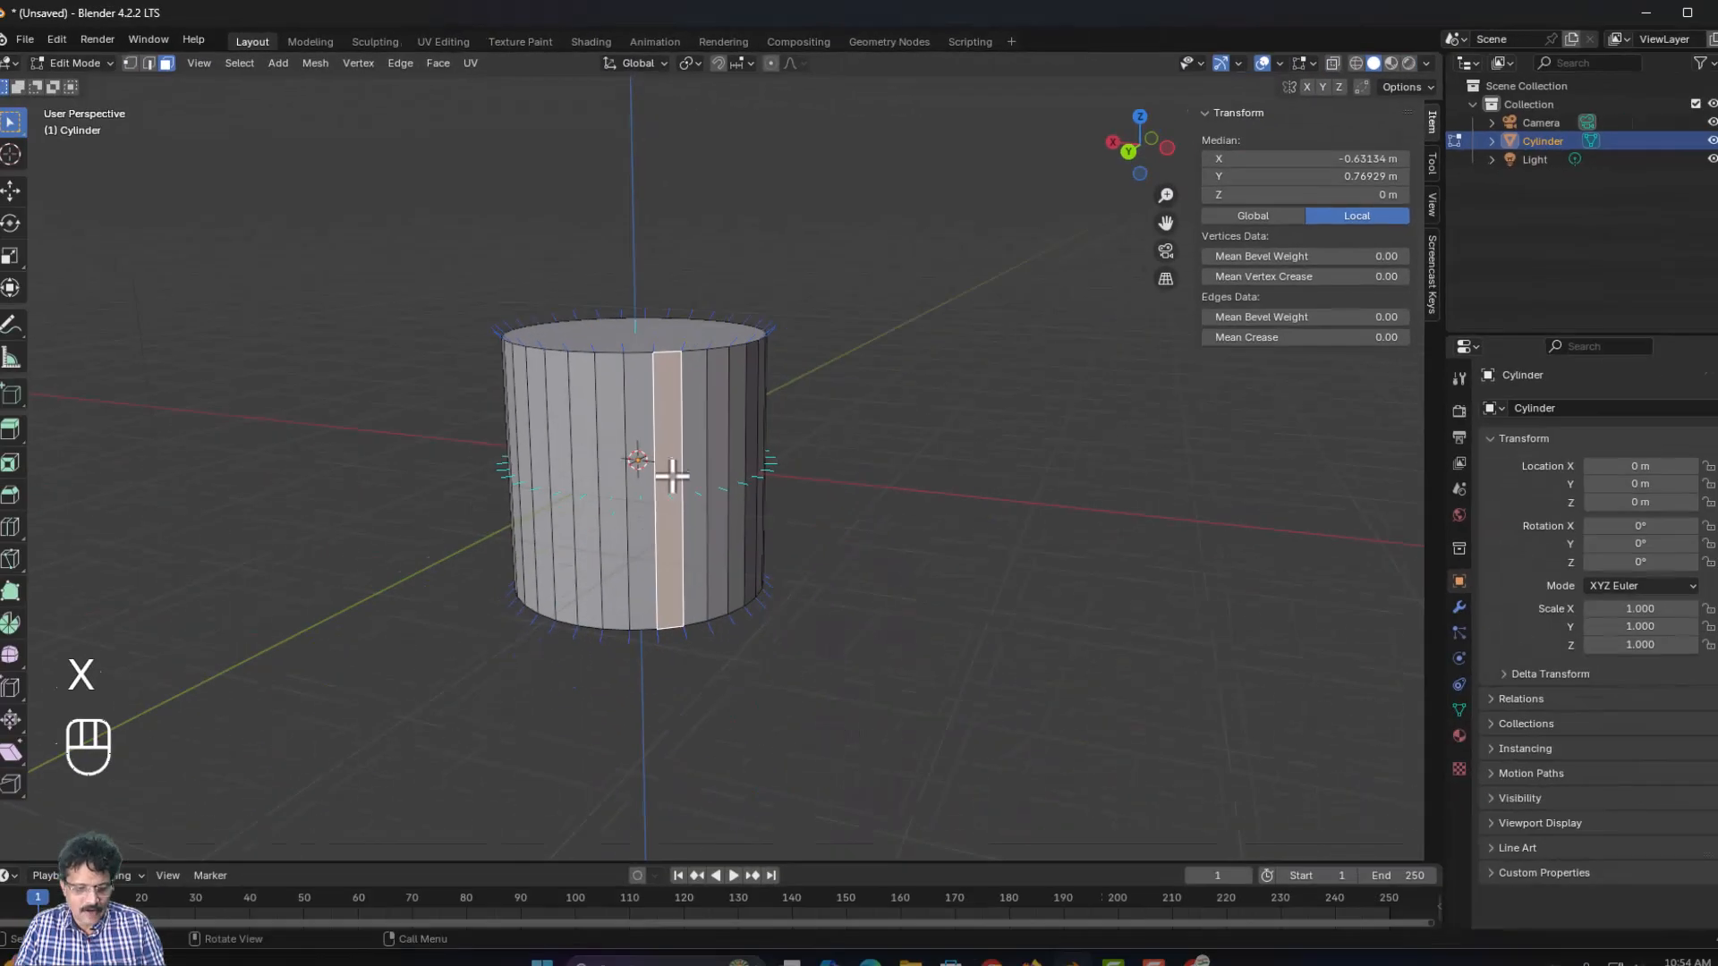
key("x")
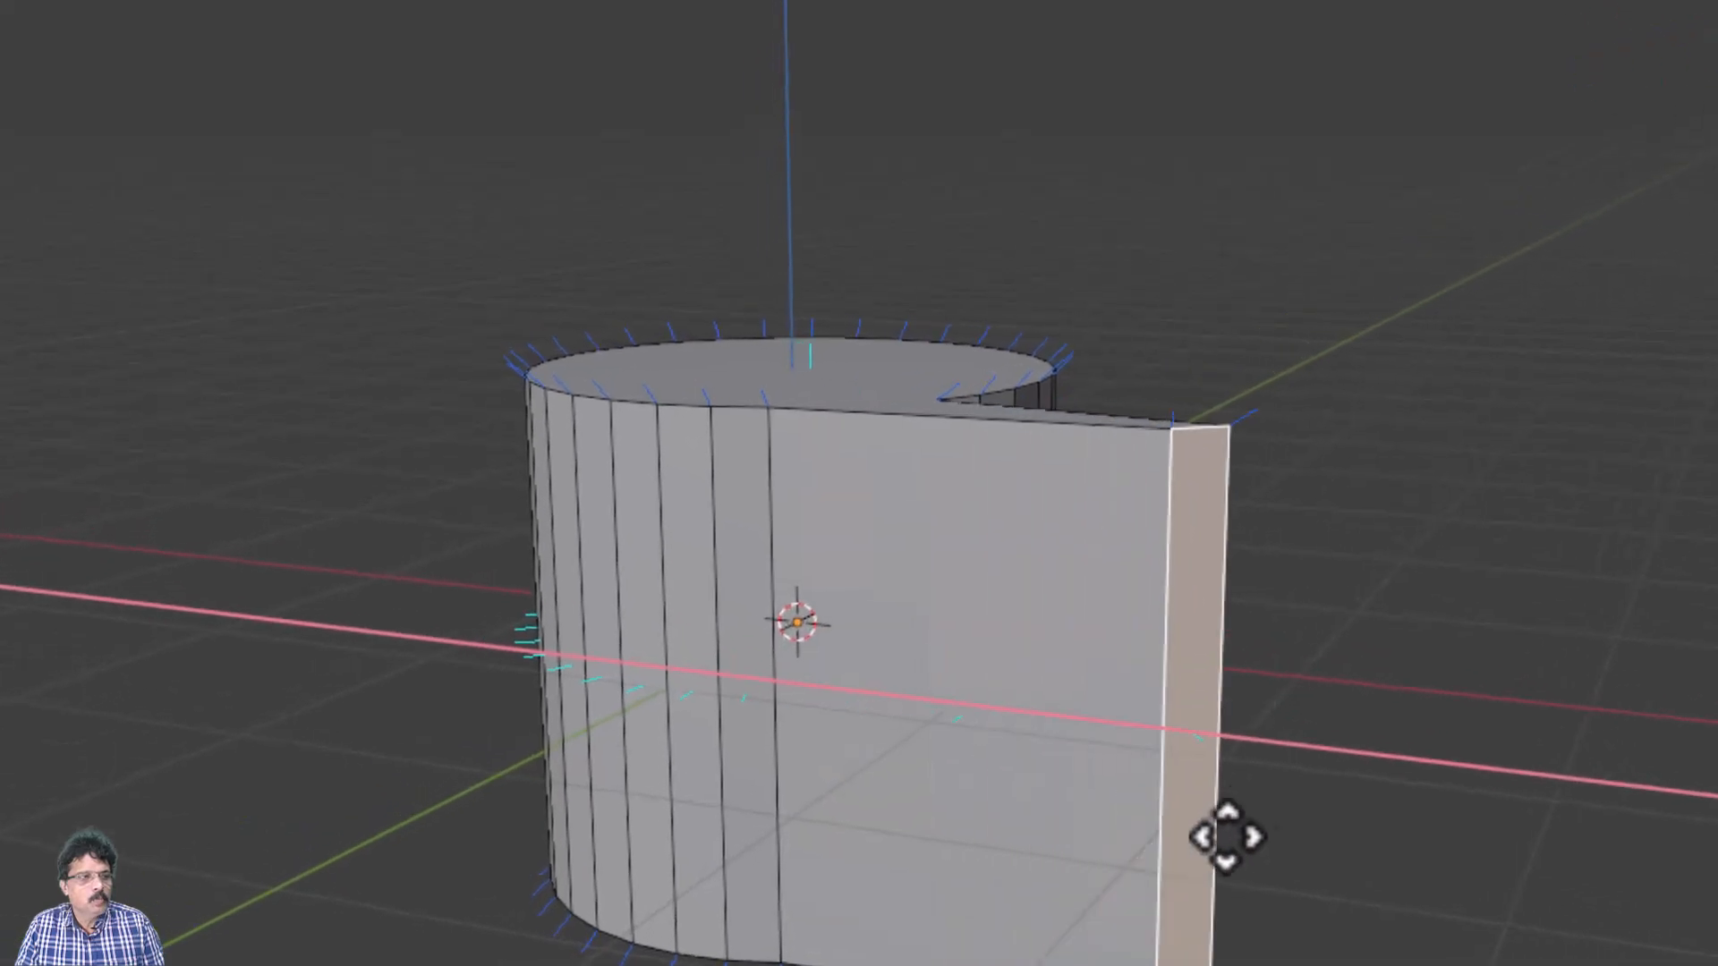
key("Escape")
middle_click_drag(957, 765, 1125, 873)
key("g")
key("x")
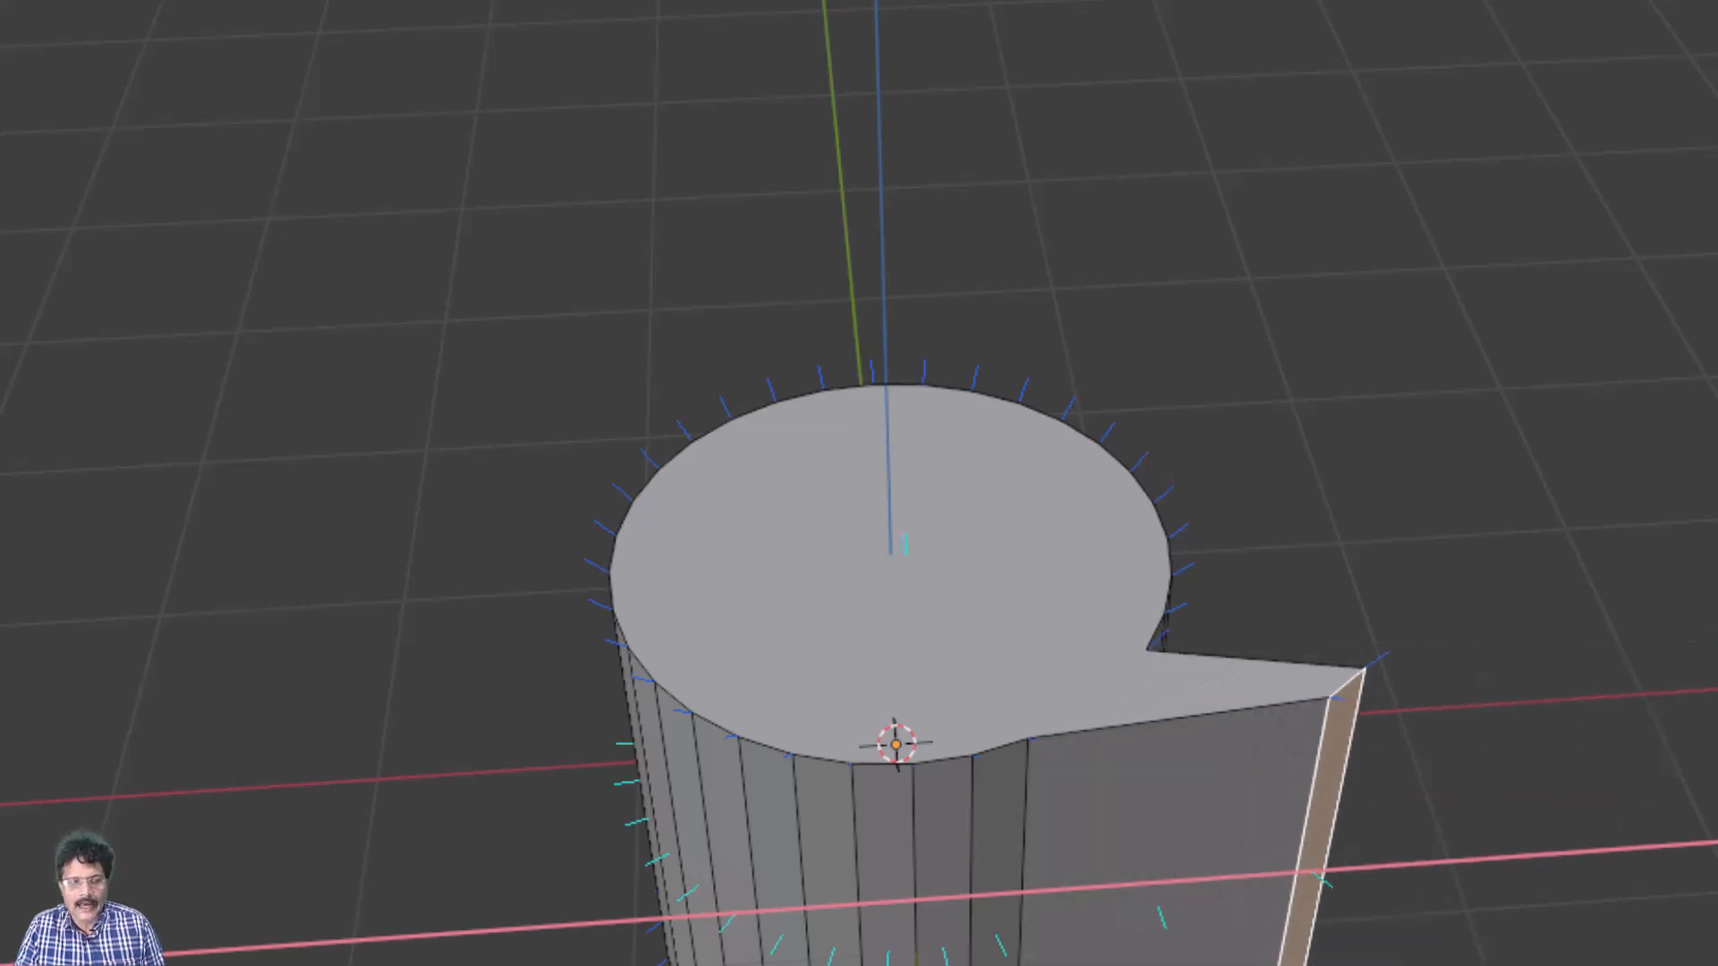
key("Escape")
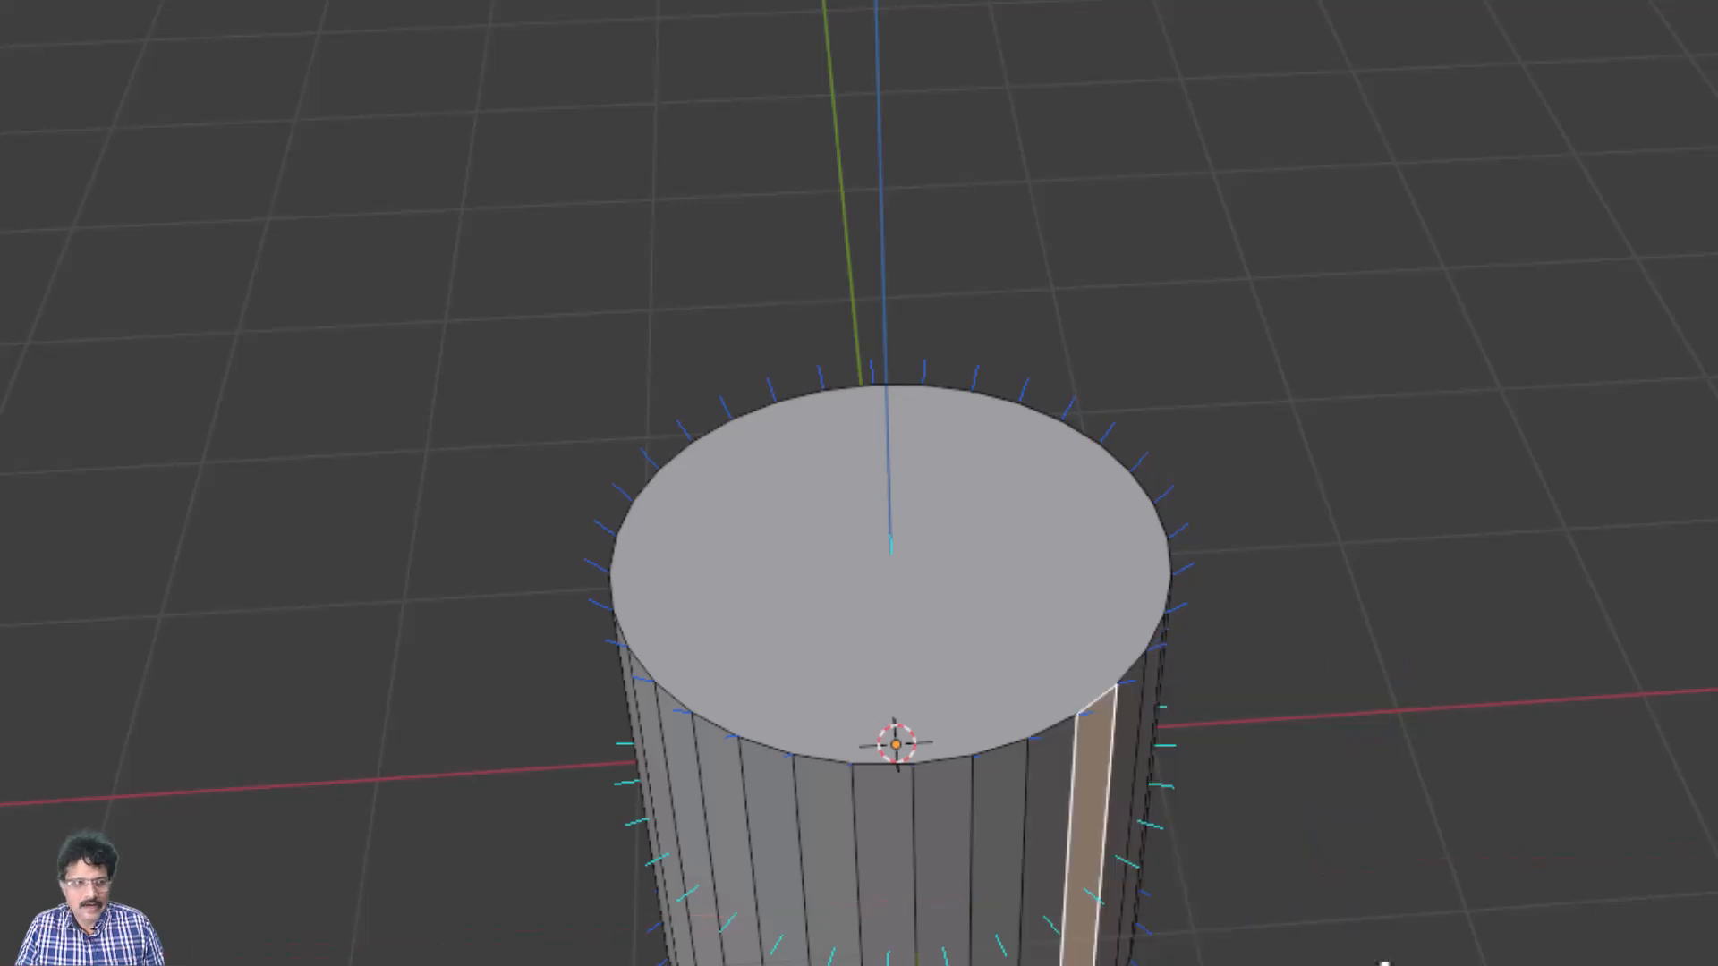
Set the transform orientation to Normal, try the face's X and Y axes, and move it inward along its normal Z axis
left_click(788, 129)
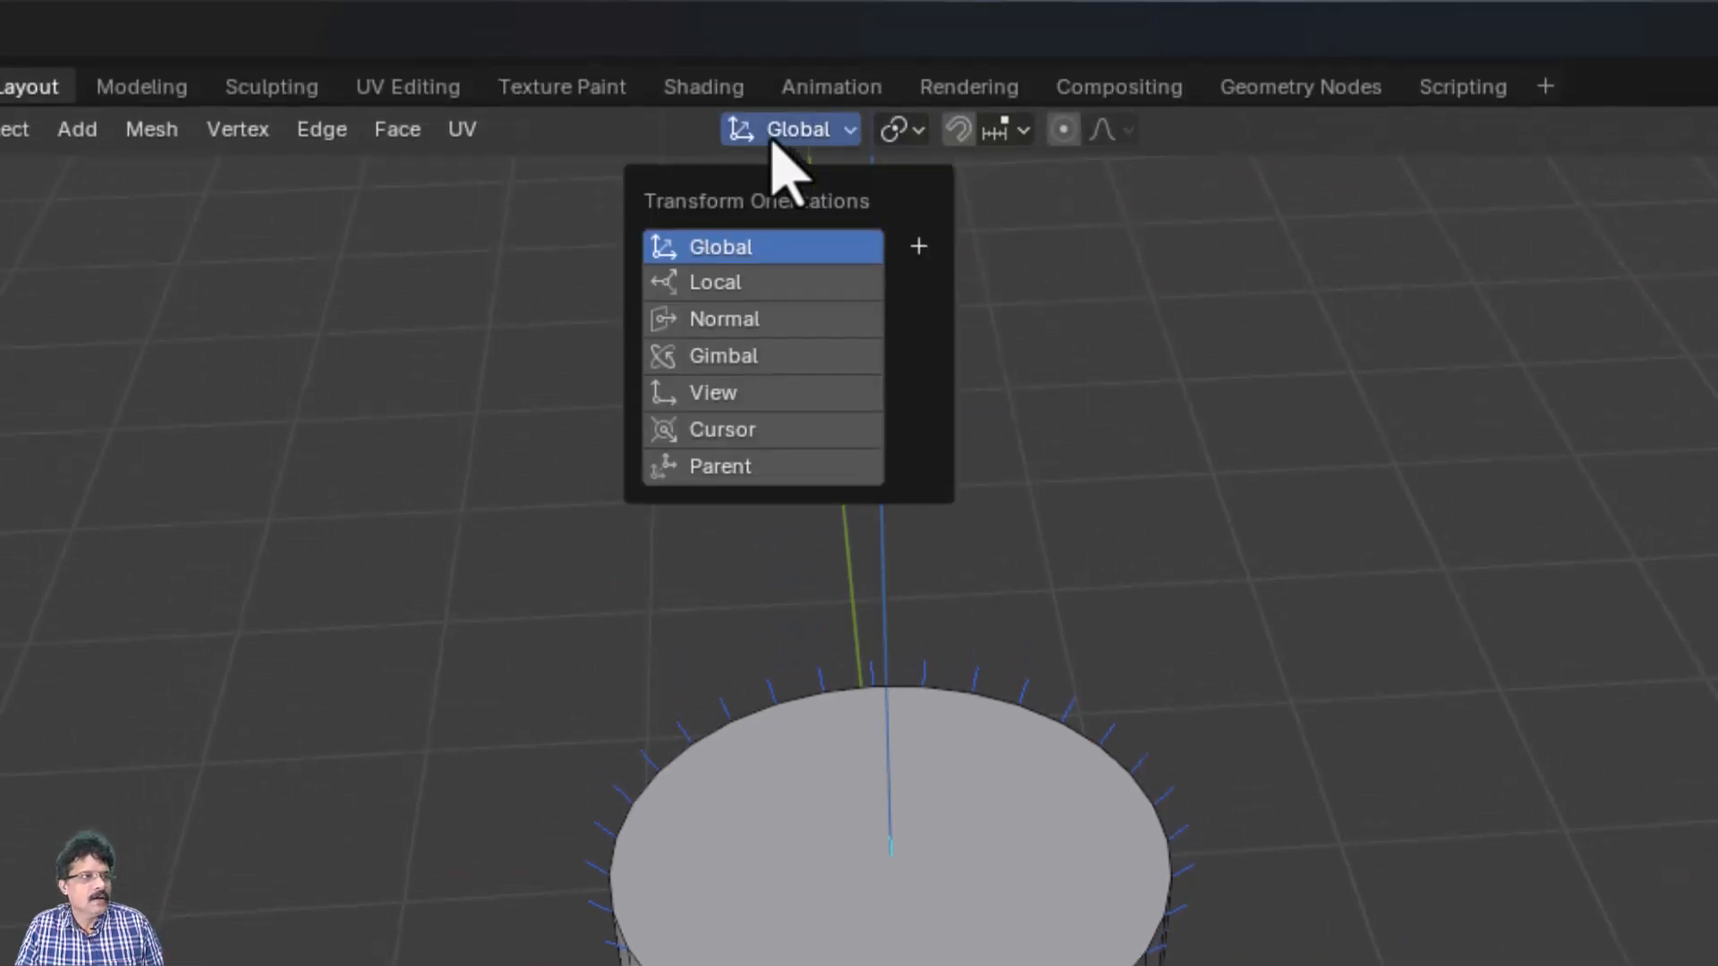
left_click(777, 320)
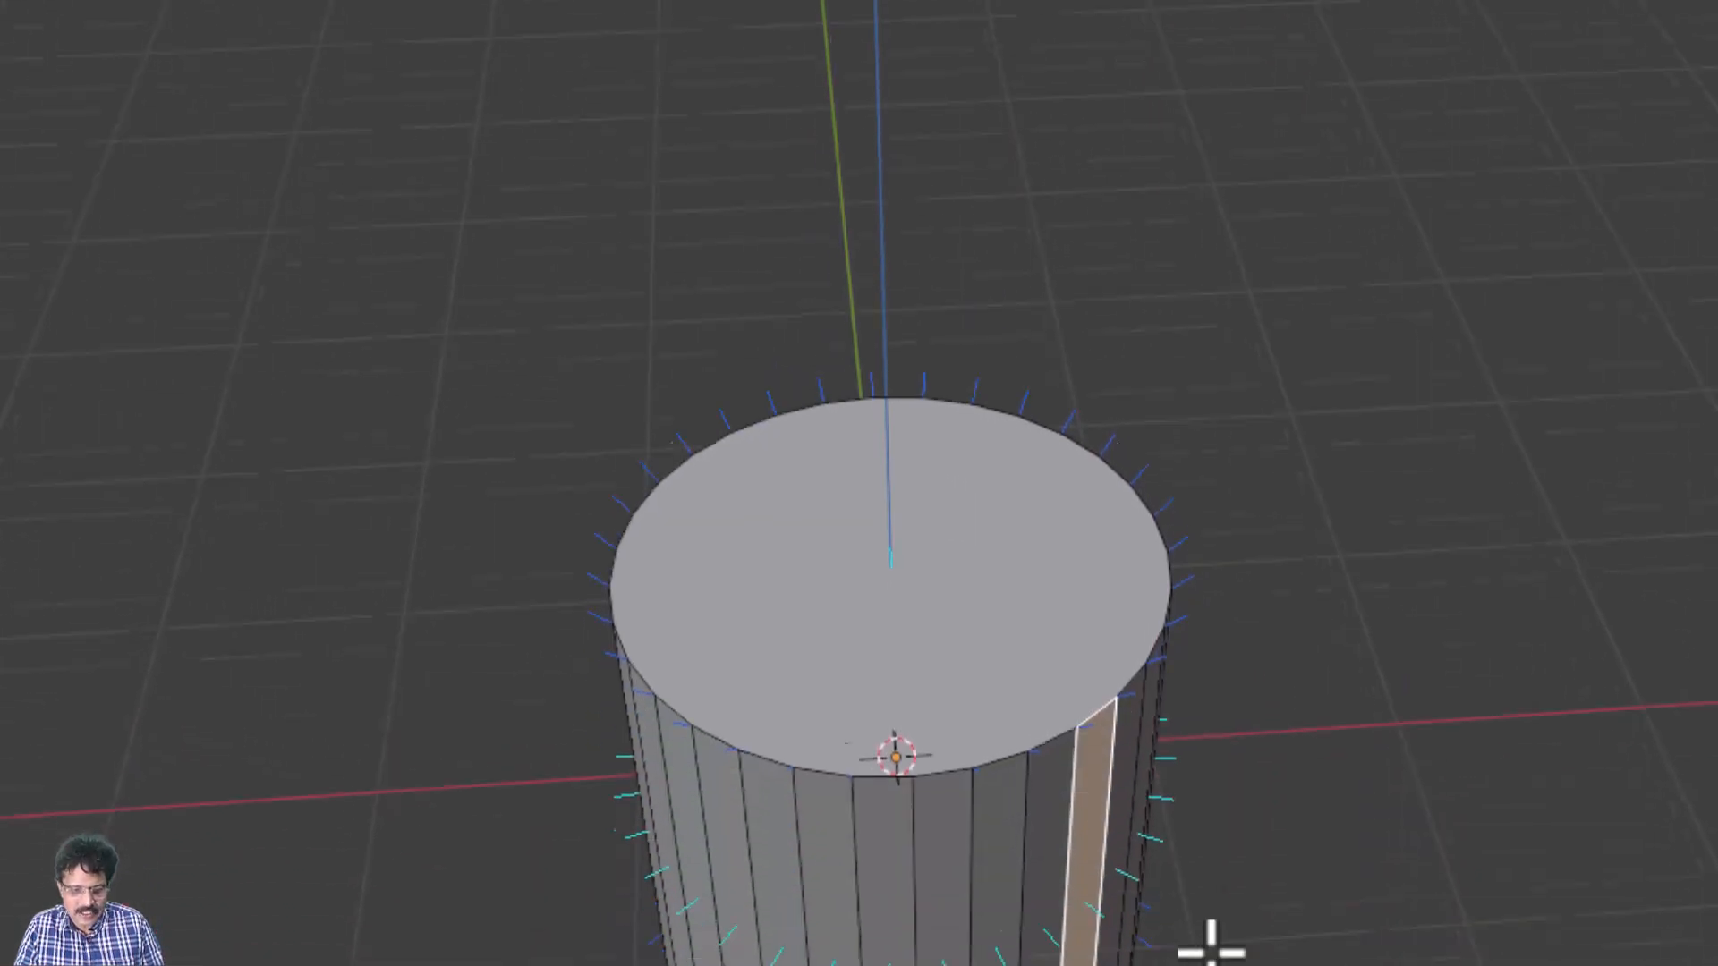
key("g")
key("x")
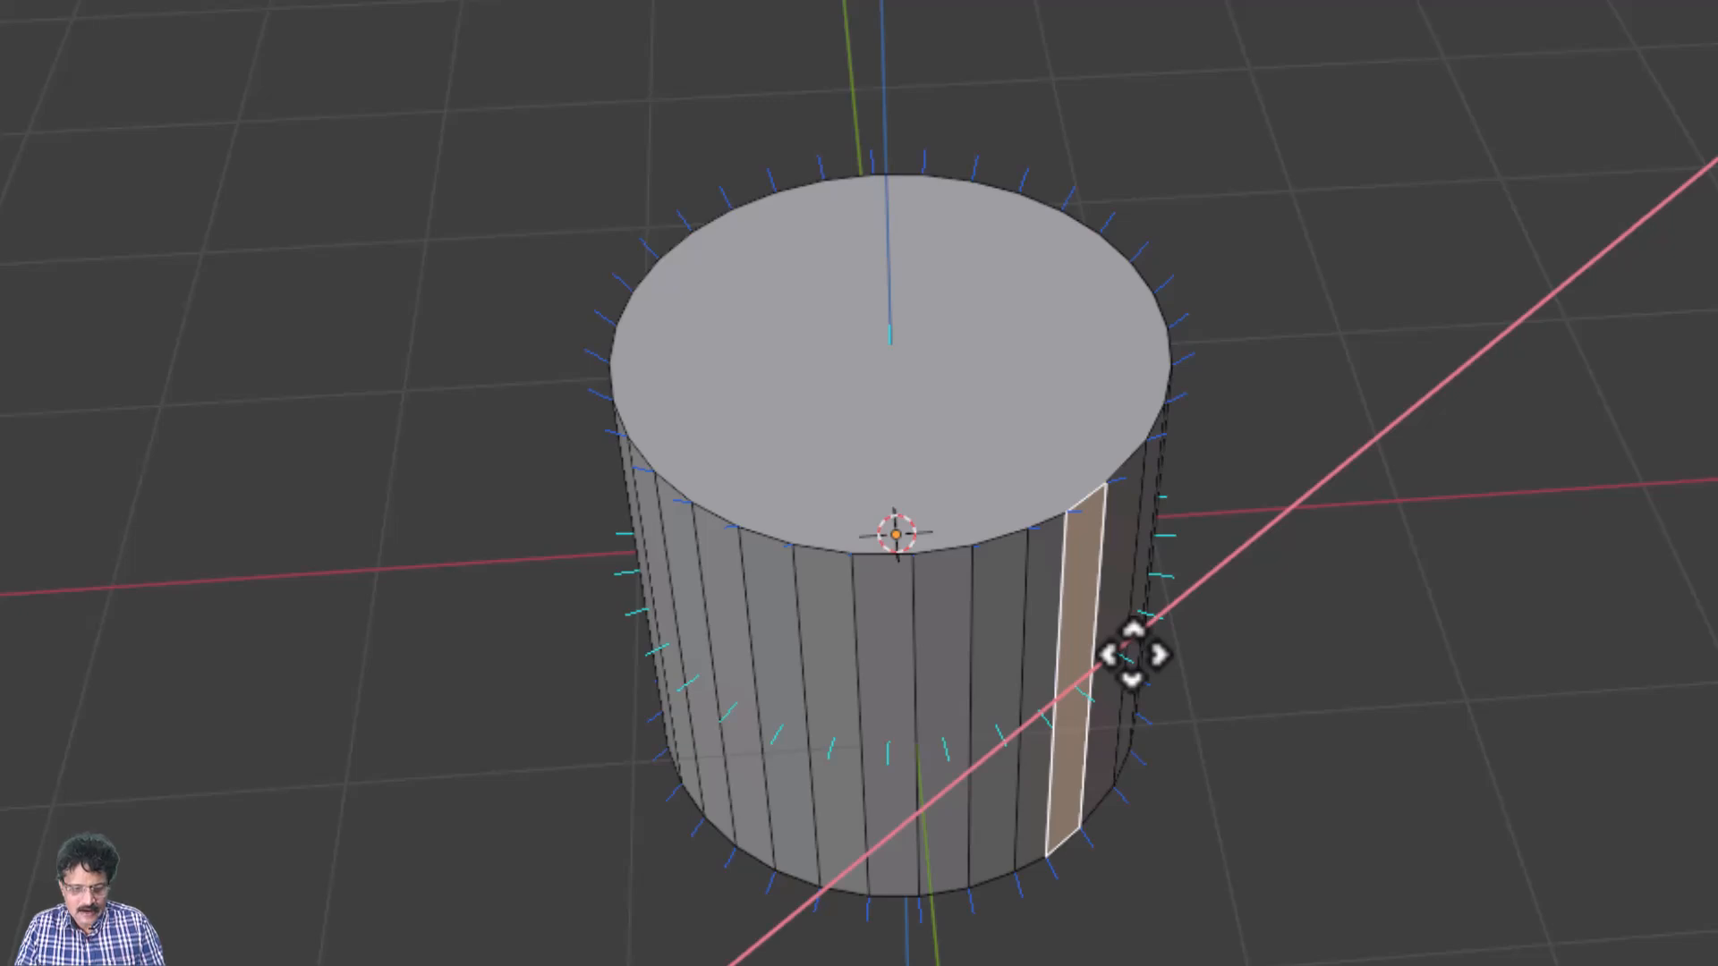
key("y")
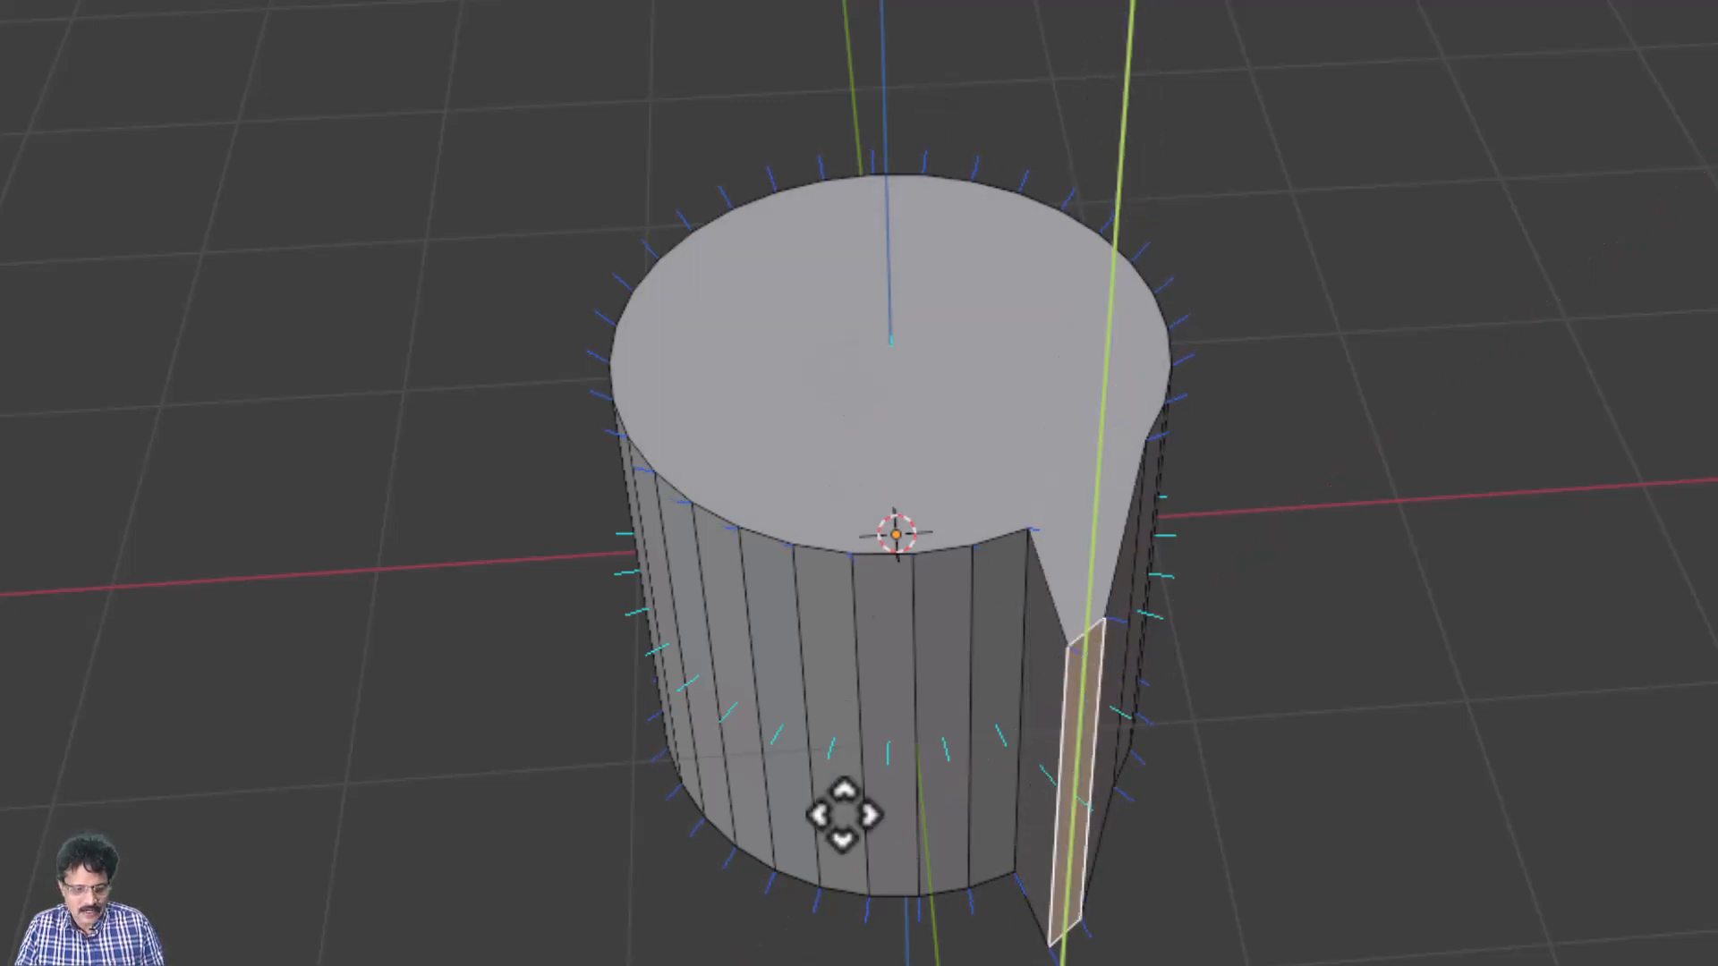
key("z")
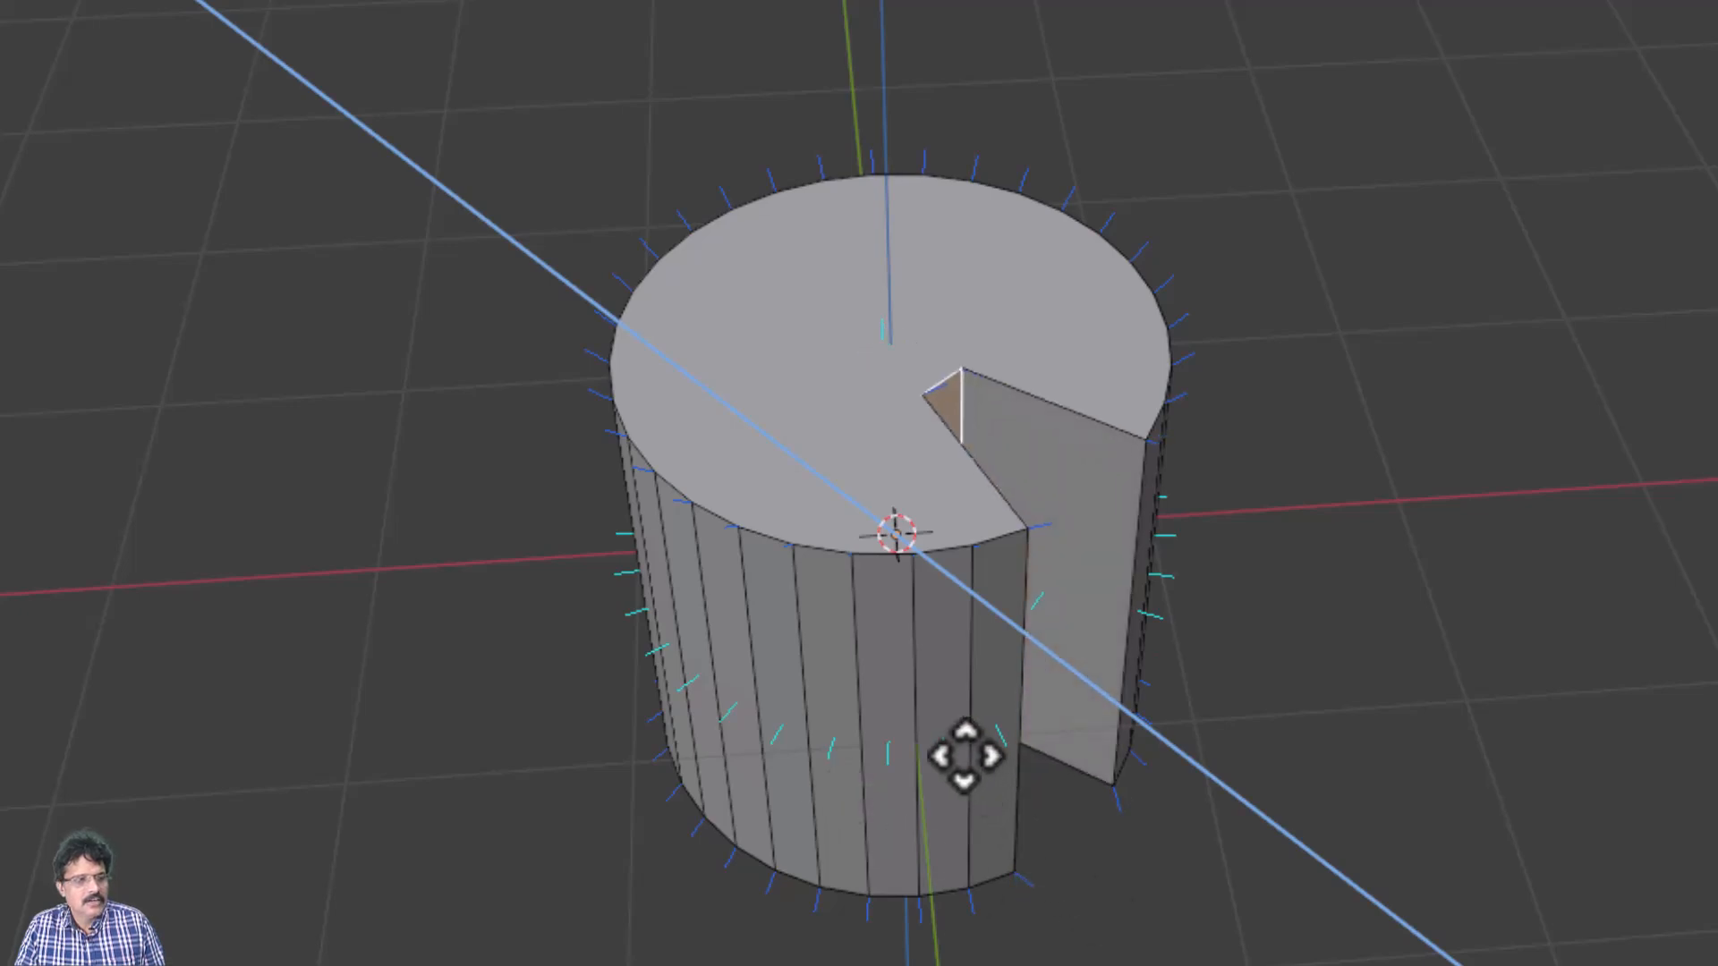
left_click(888, 631)
middle_click_drag(1469, 701, 1279, 709)
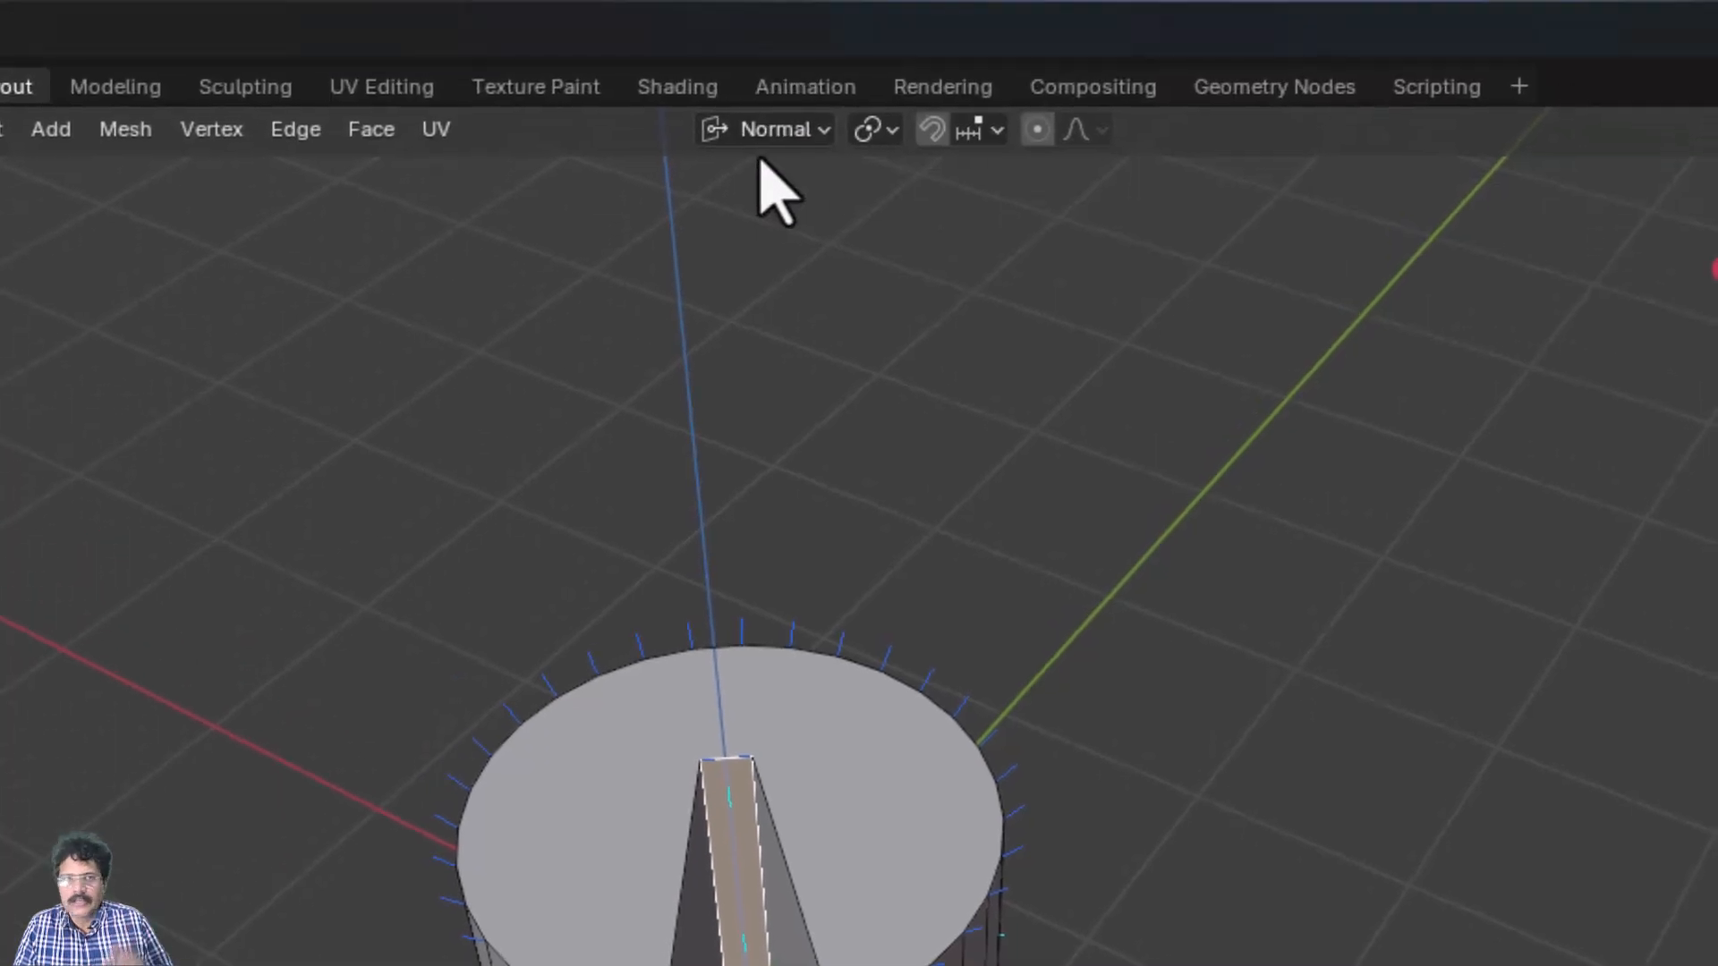
Return to Object Mode, switch to the front view and delete the cylinder
left_click(819, 130)
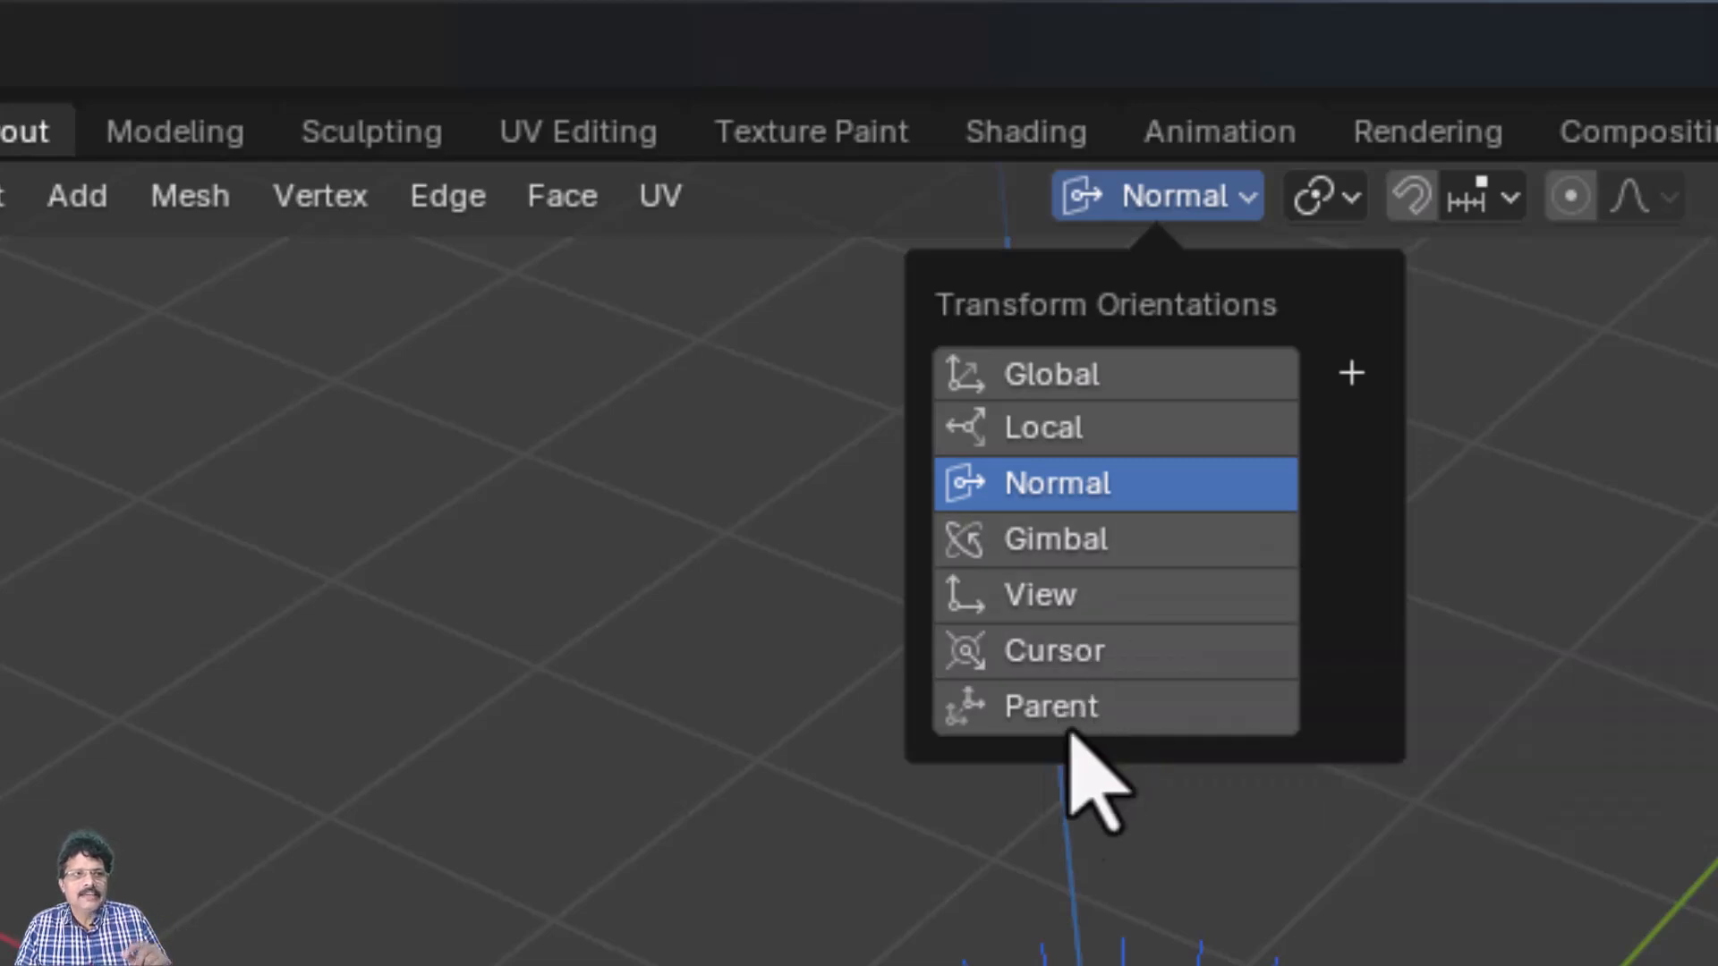
key("Tab")
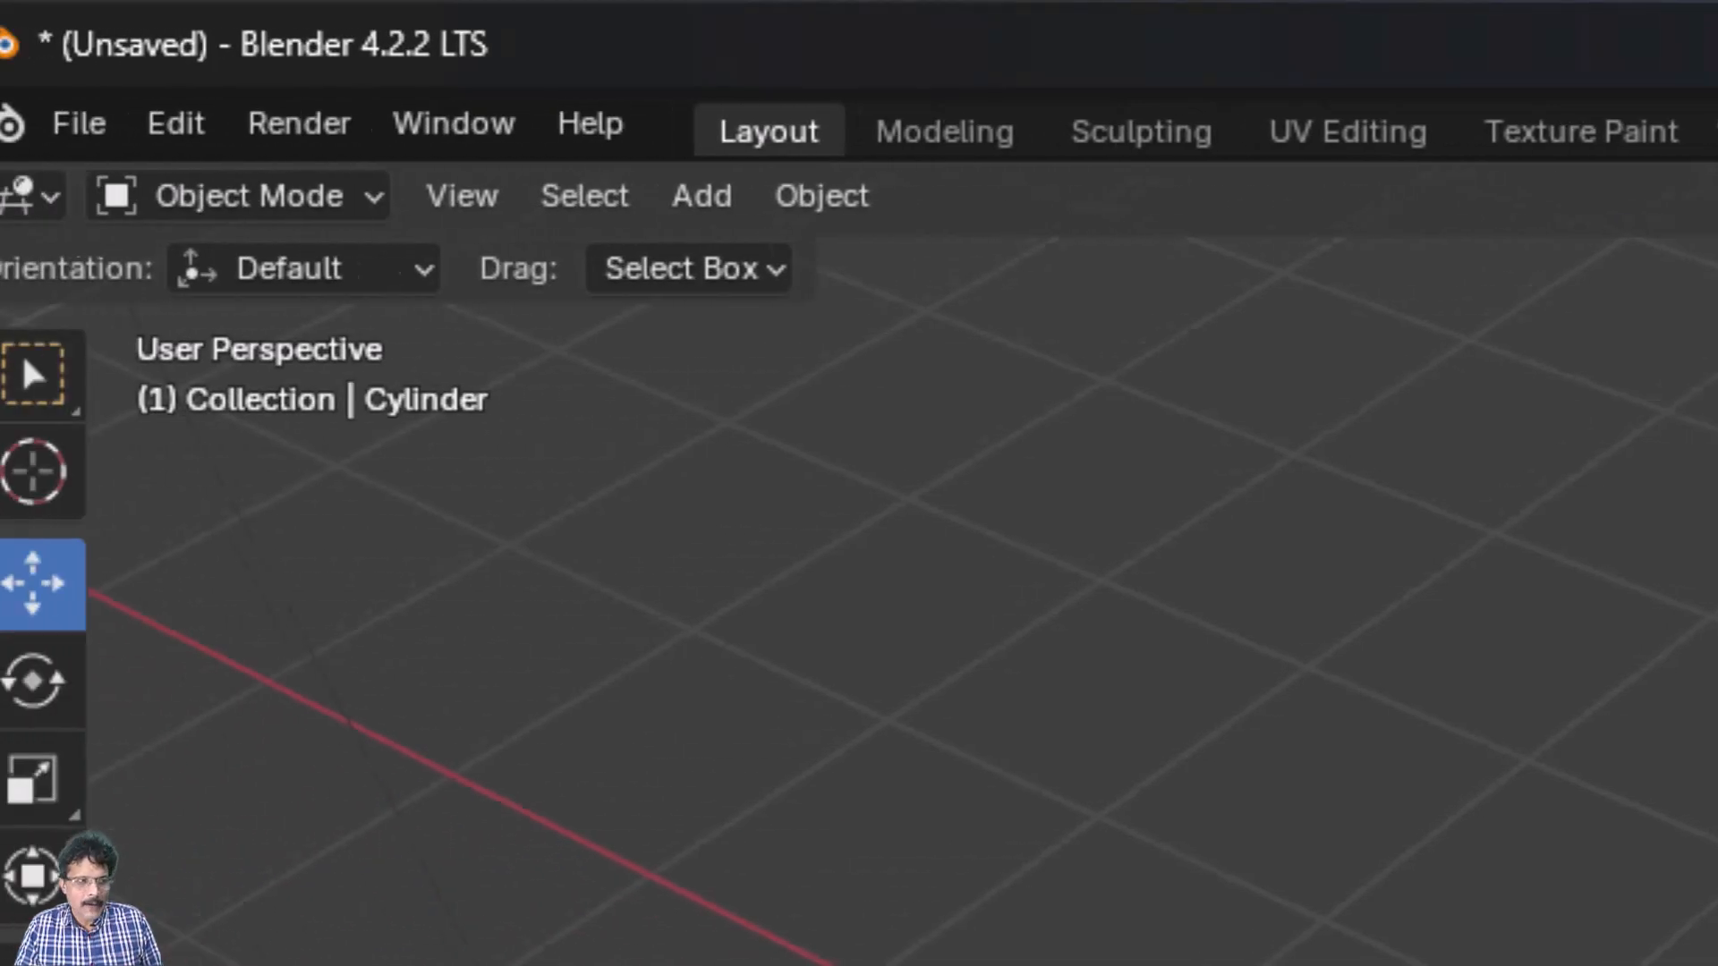
key("KP_1")
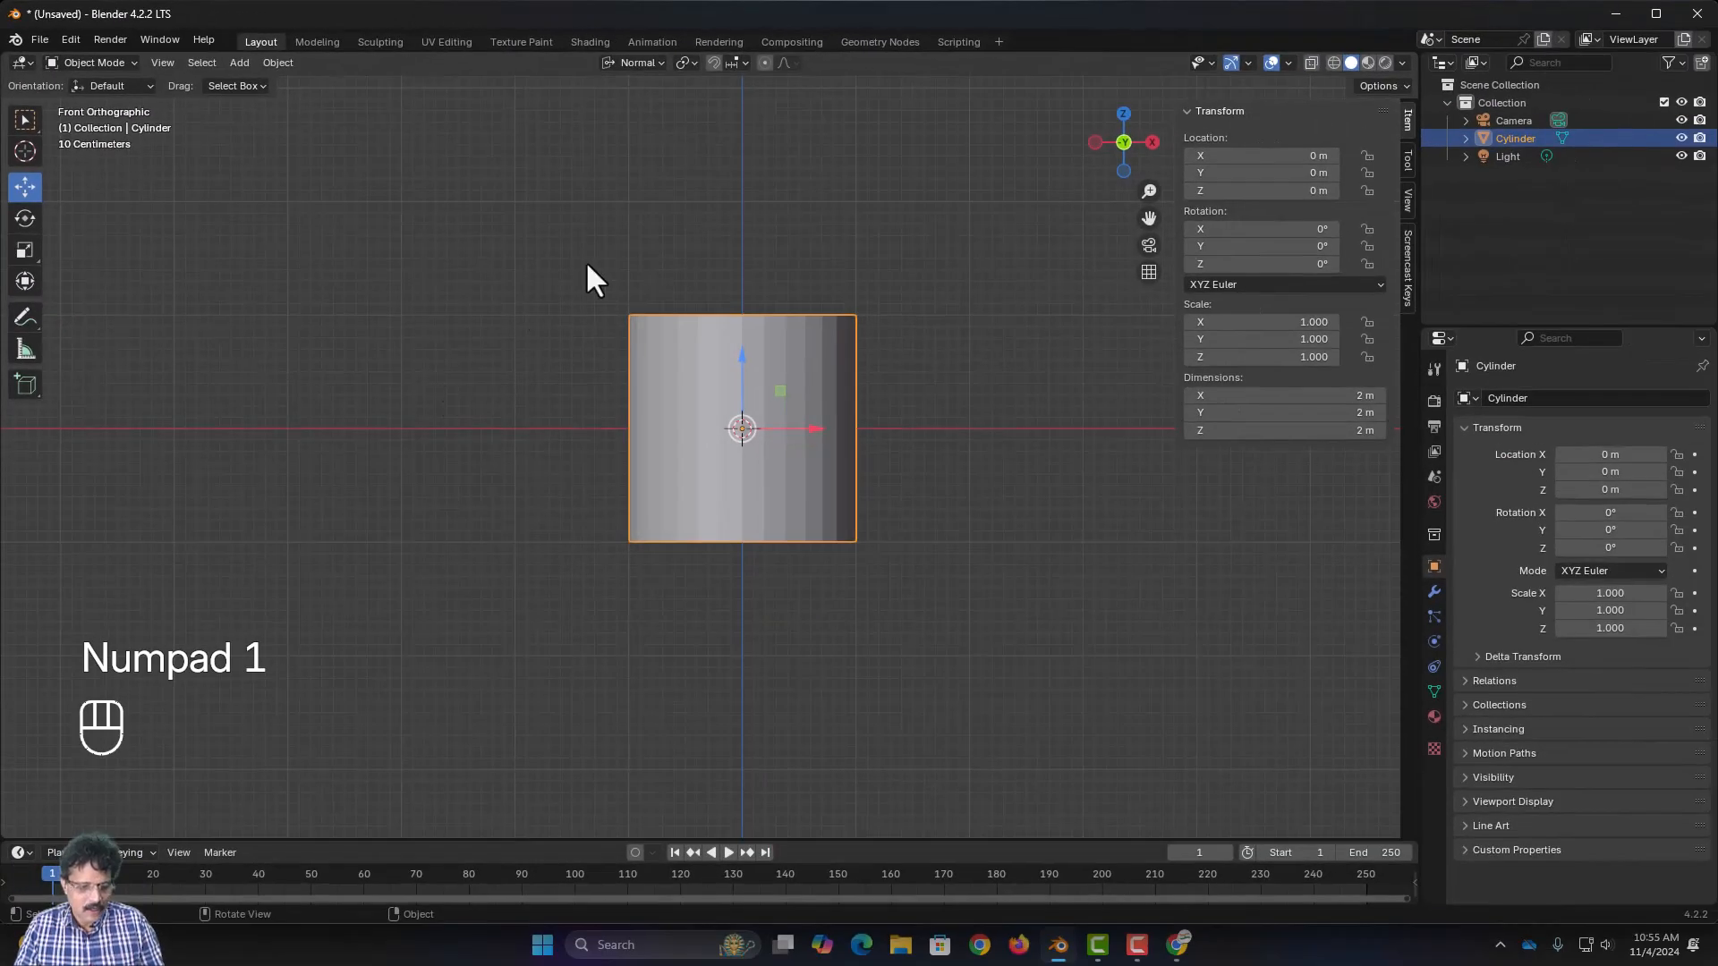
key("x")
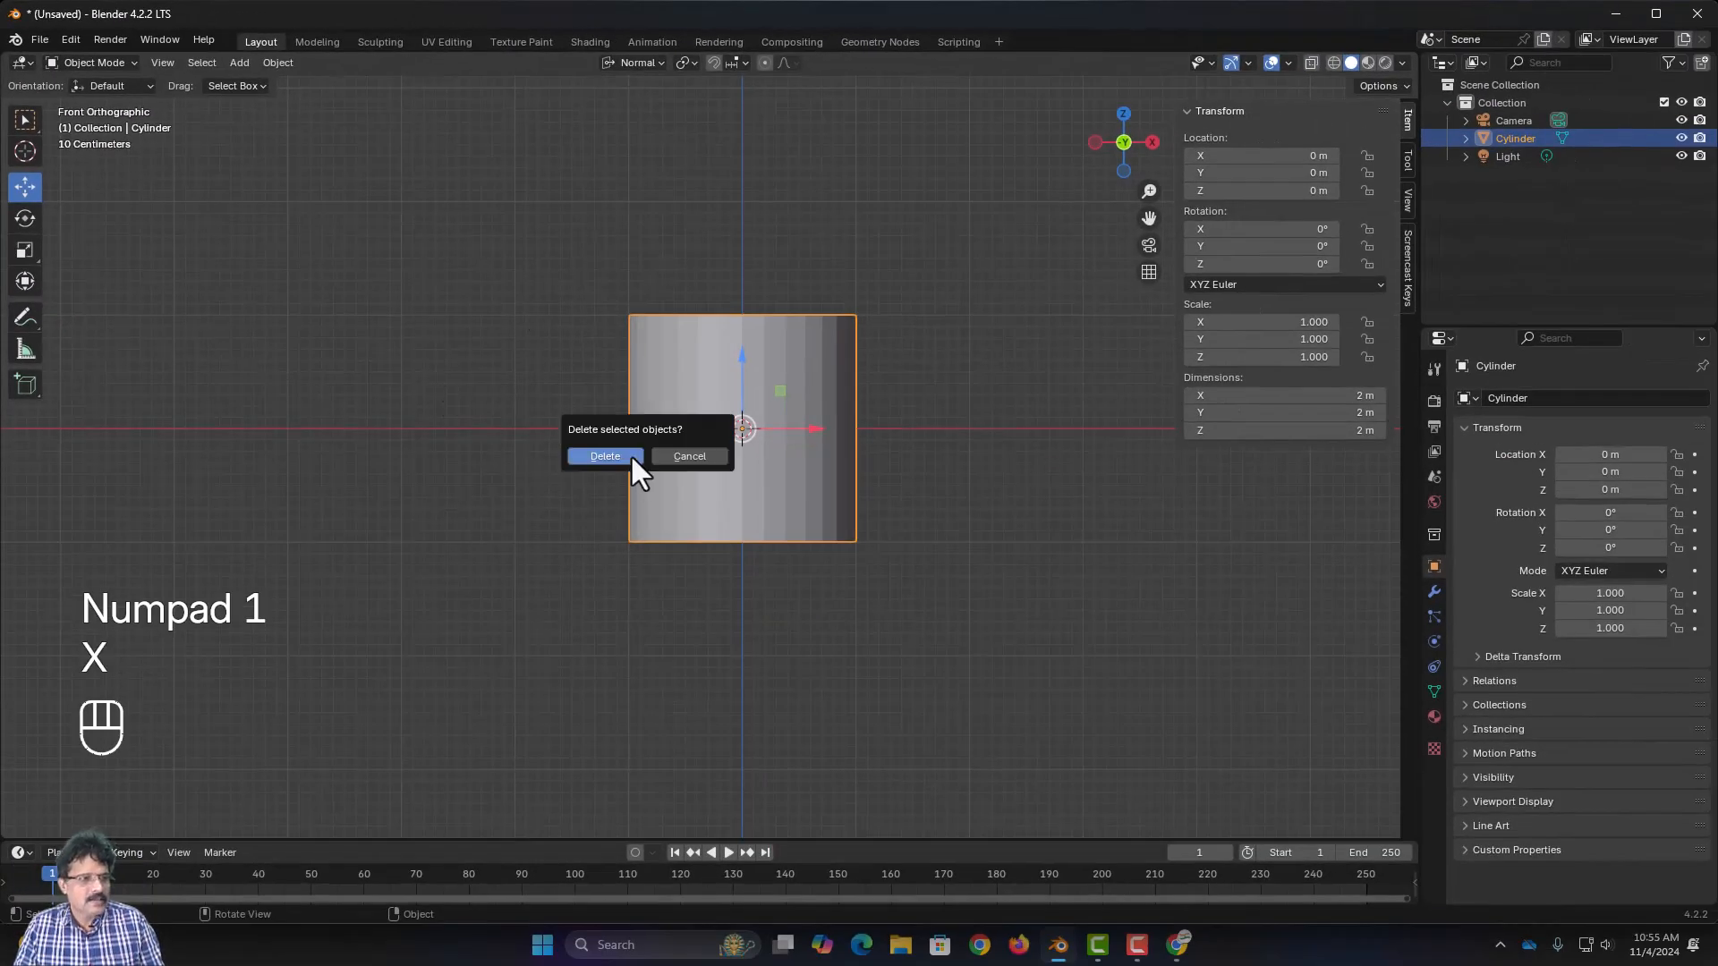
left_click(629, 452)
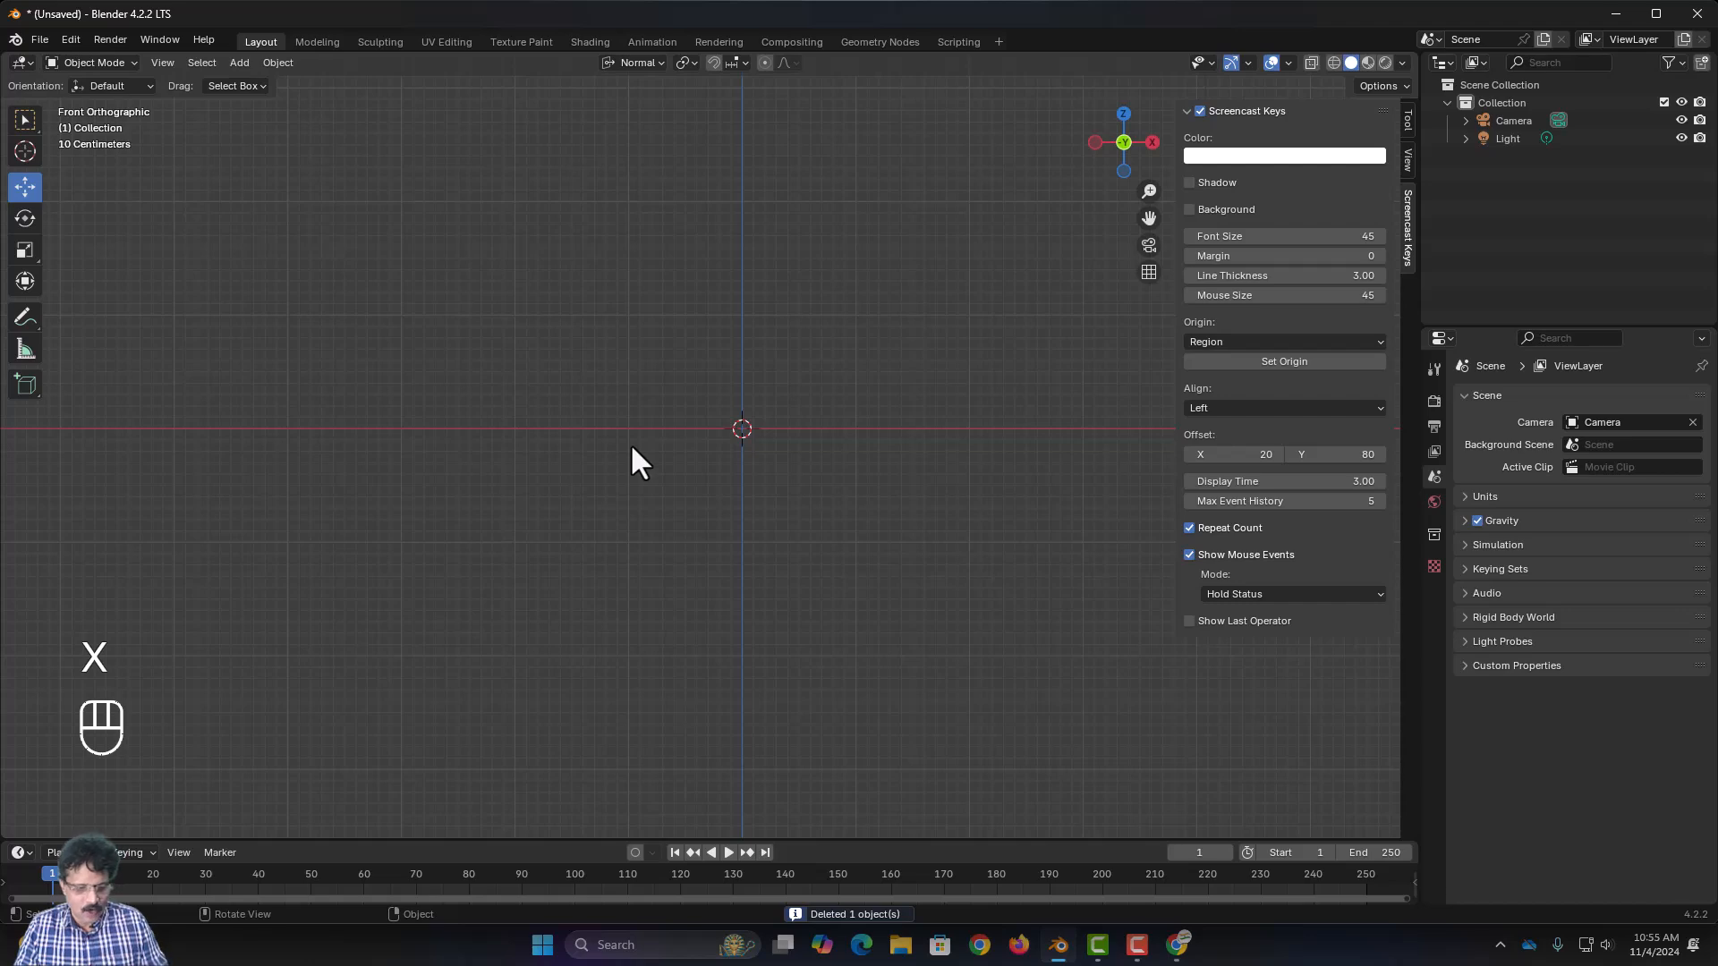
Add a mesh cone in the front view and open the transform orientation choices
key("shift+a")
mouse_move(632, 447)
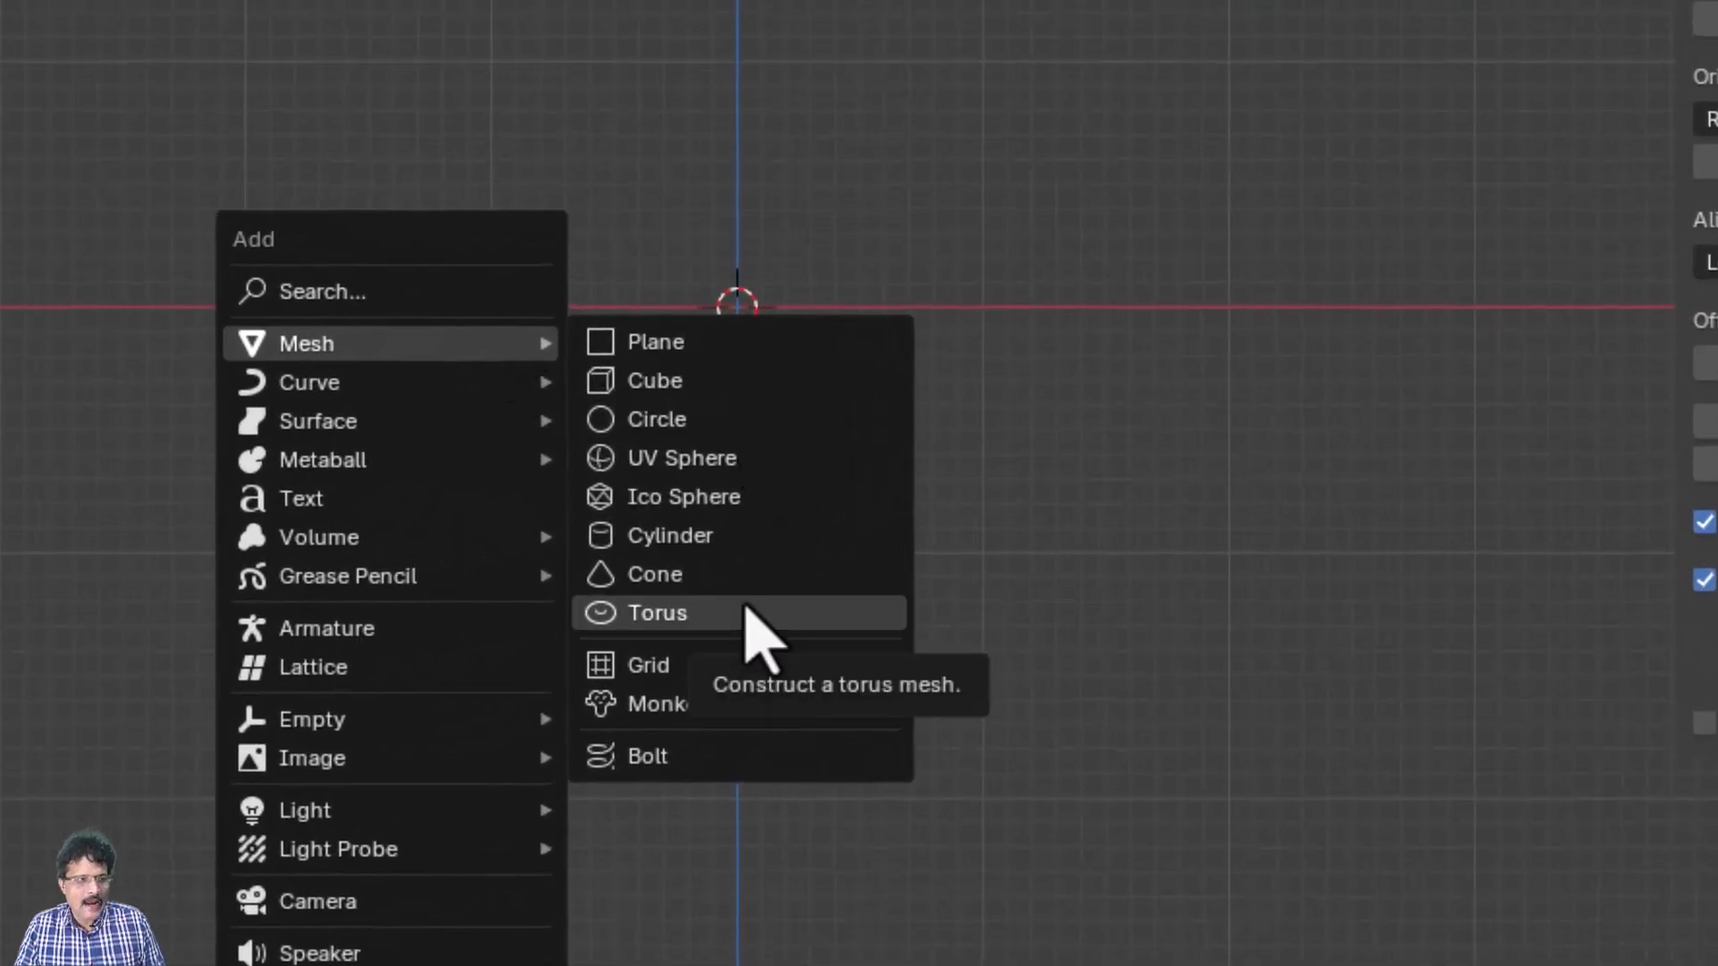
left_click(705, 579)
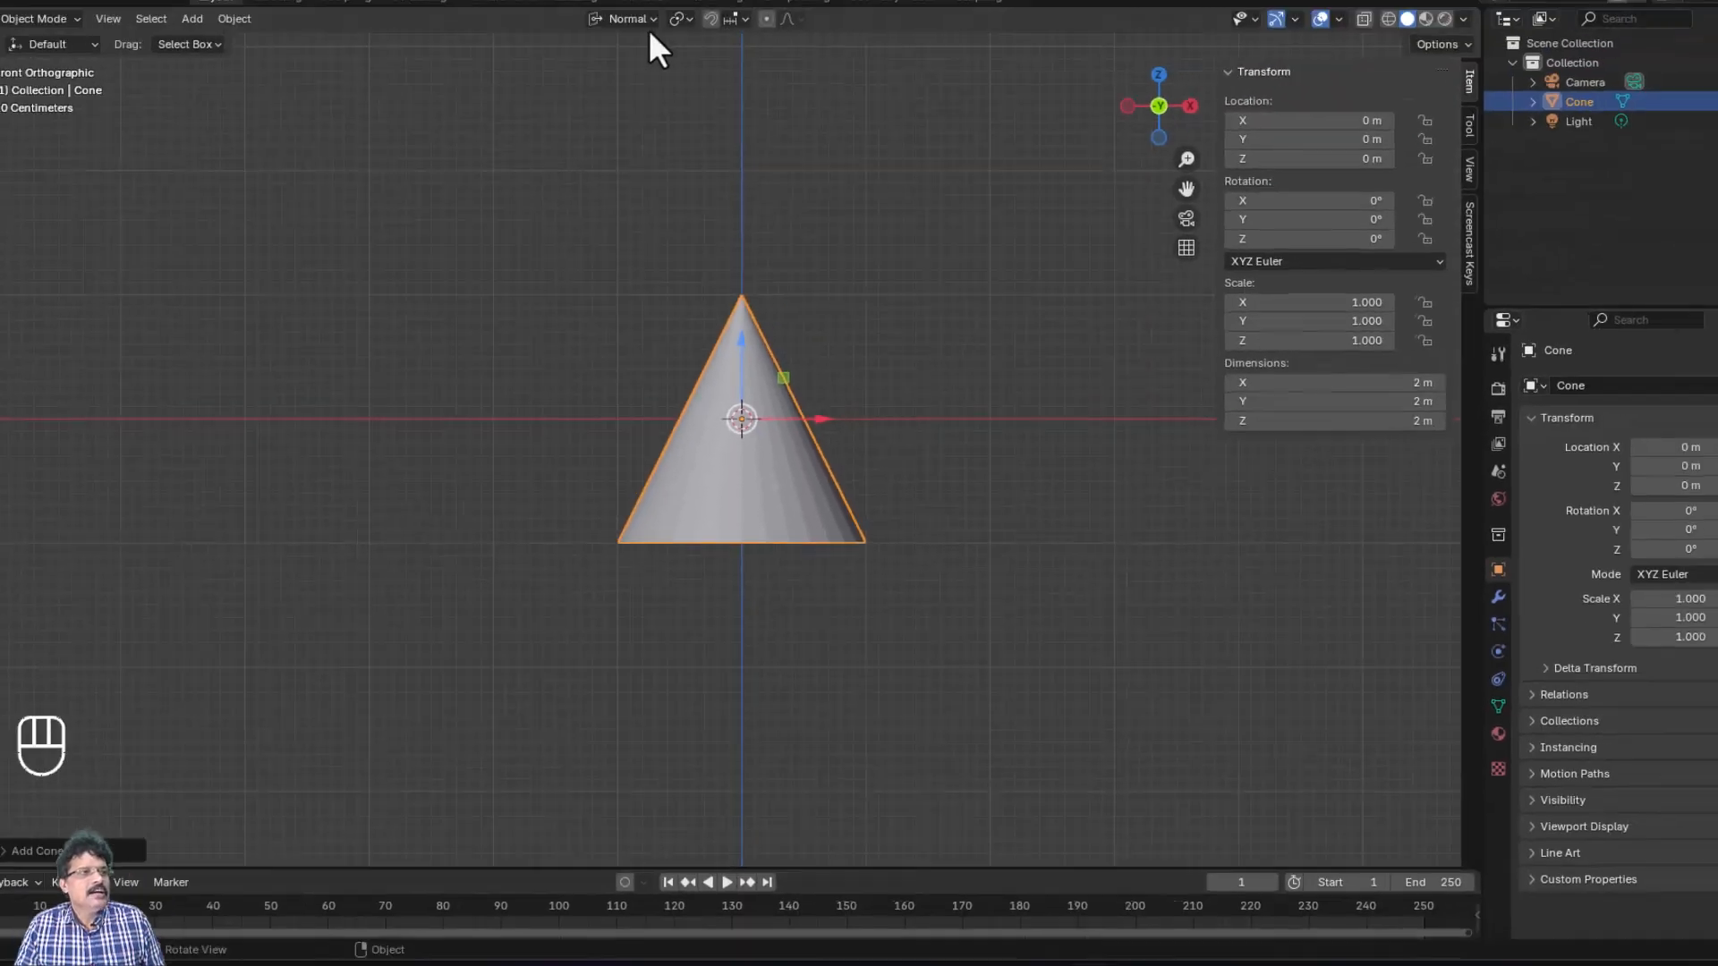
left_click(642, 6)
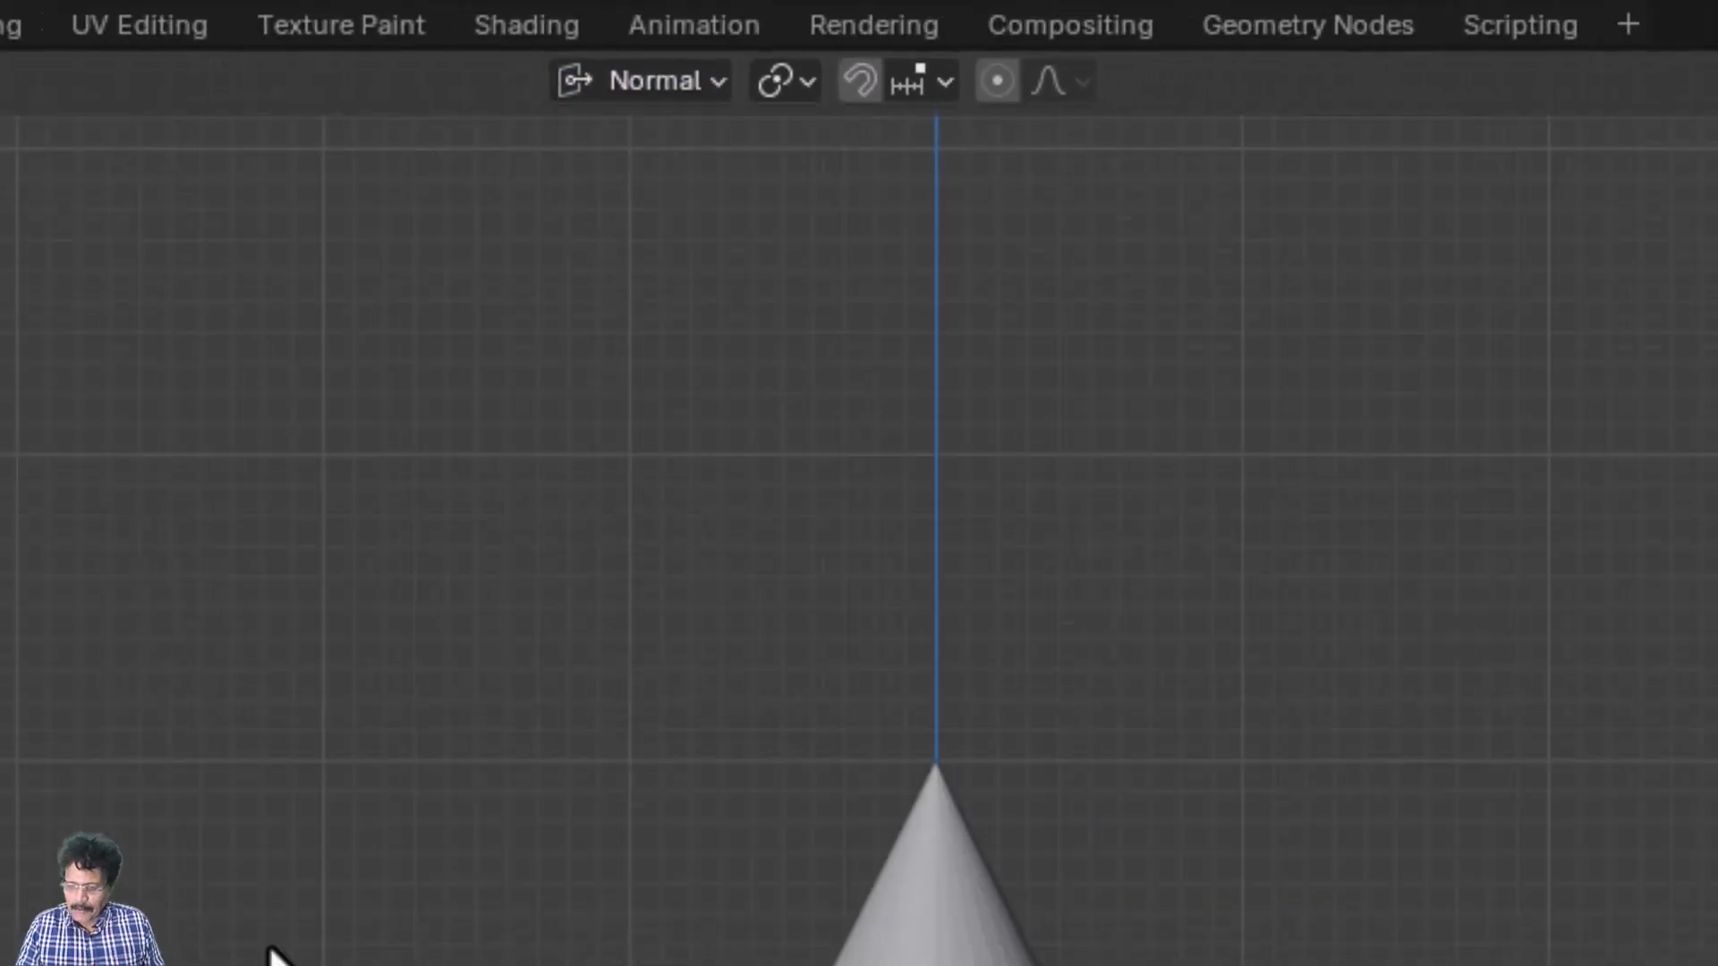
Set the transform orientation to View in the camera view, try the cone's Z and X axes, and move it slightly up along view Y
key("KP_0")
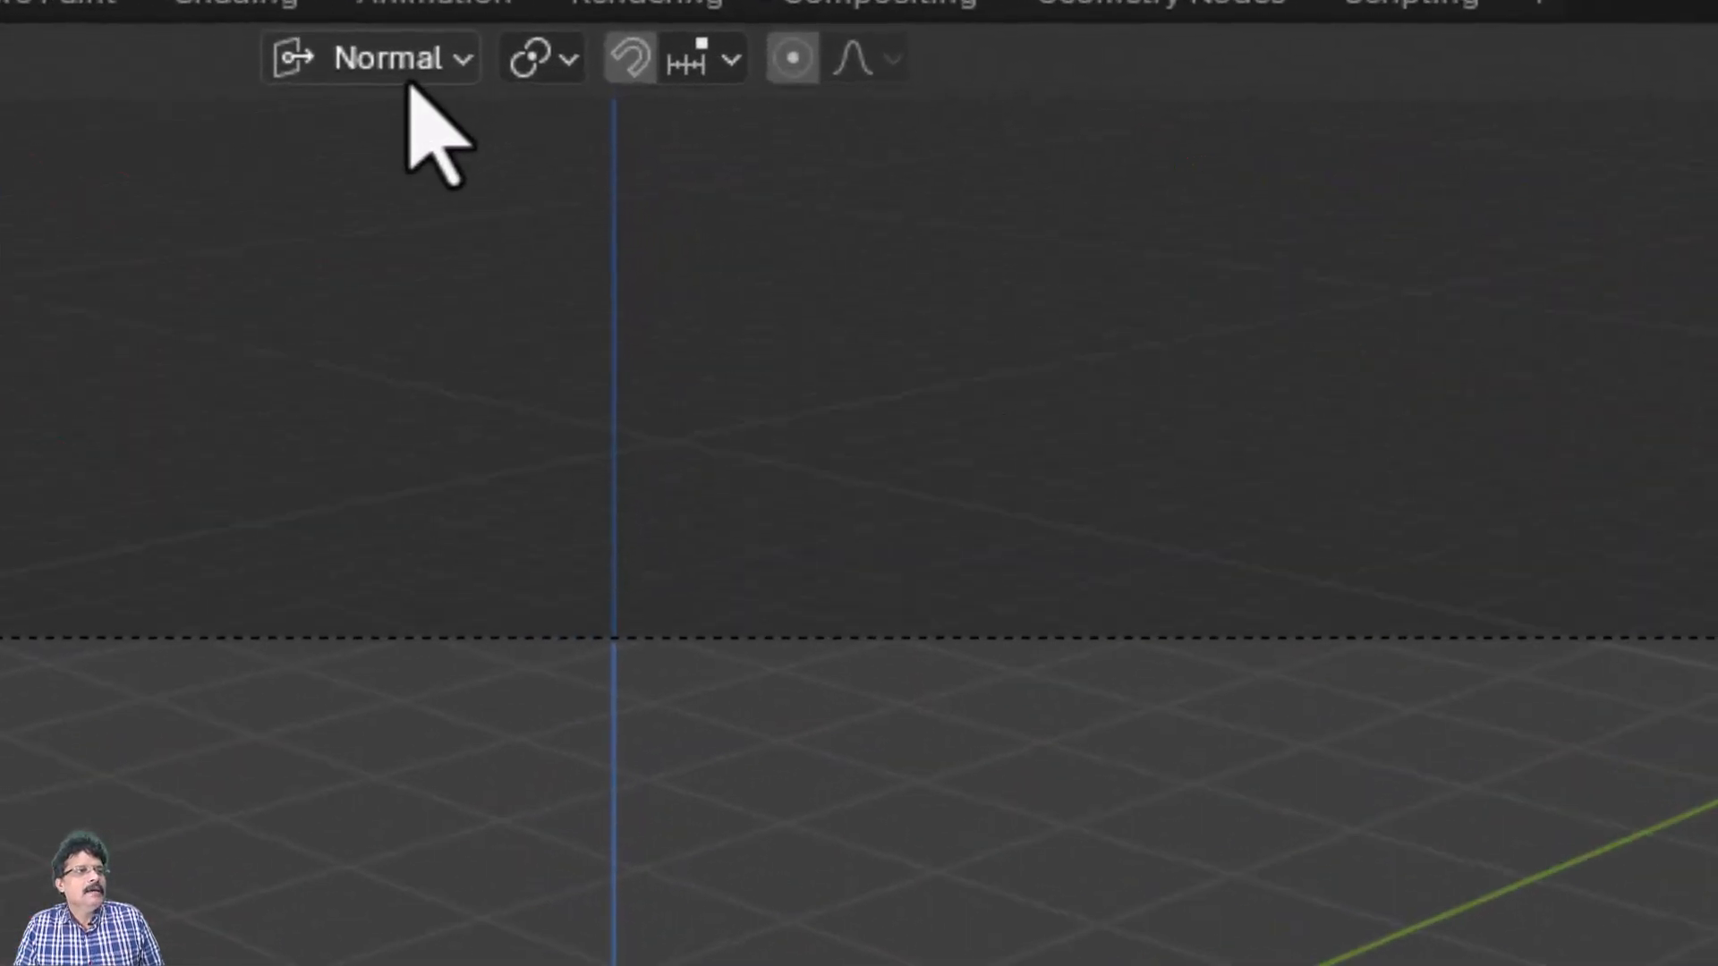
left_click(410, 59)
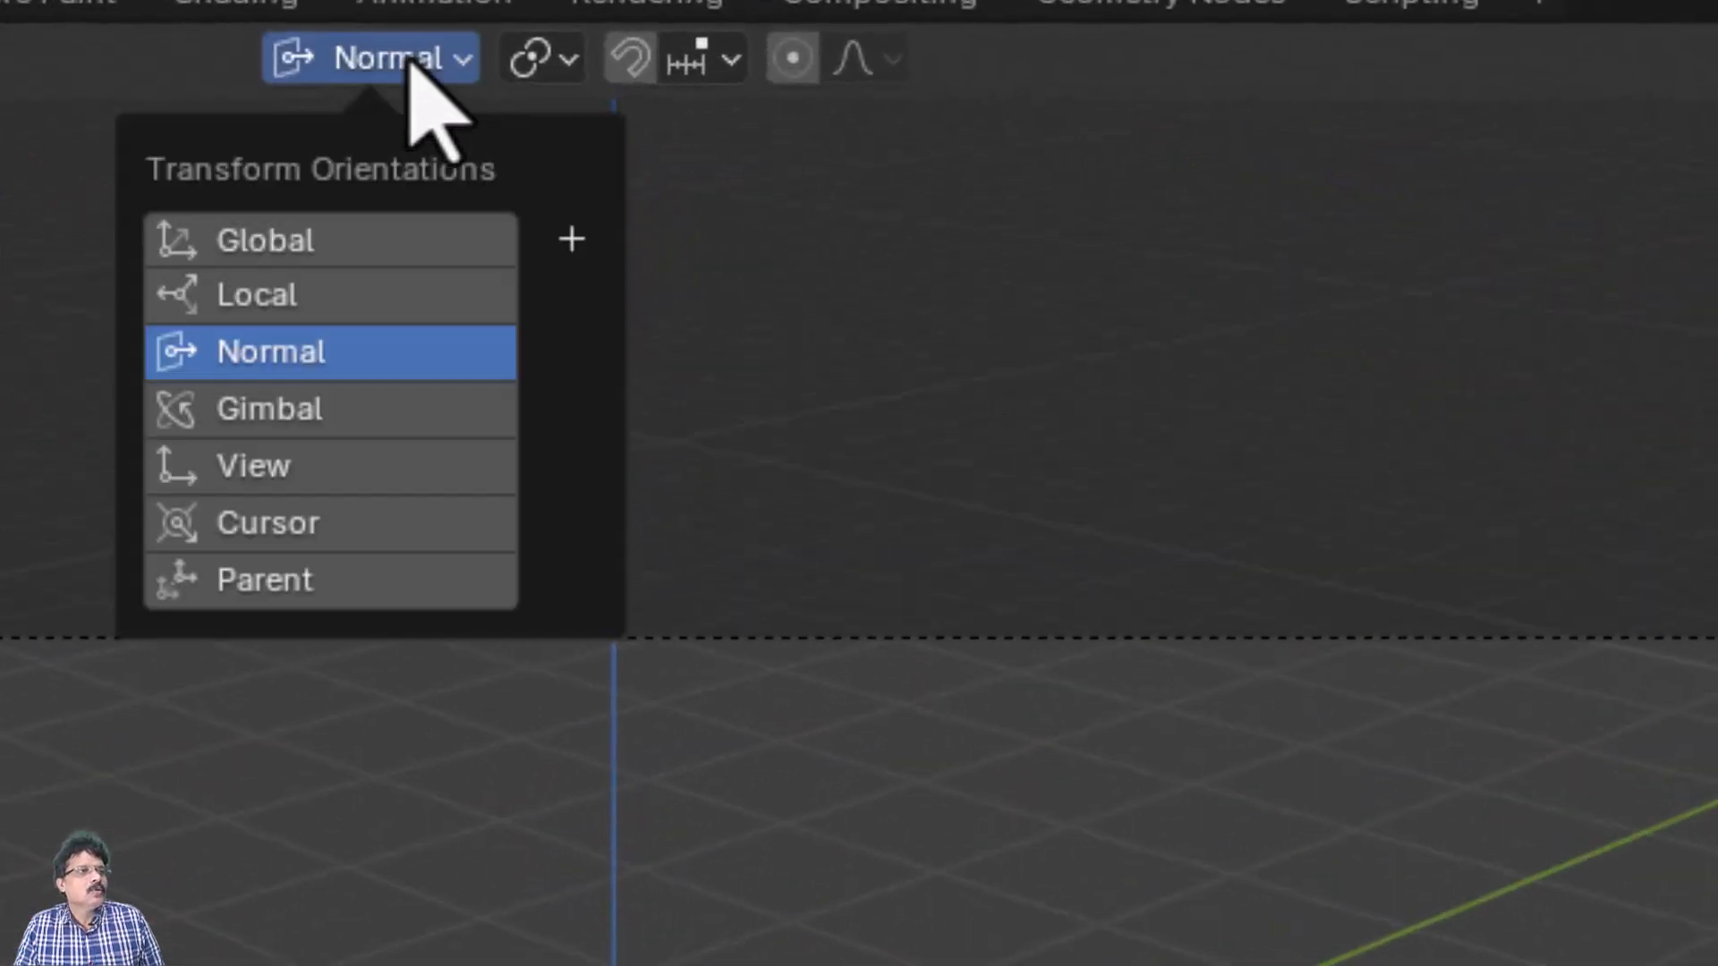
left_click(222, 488)
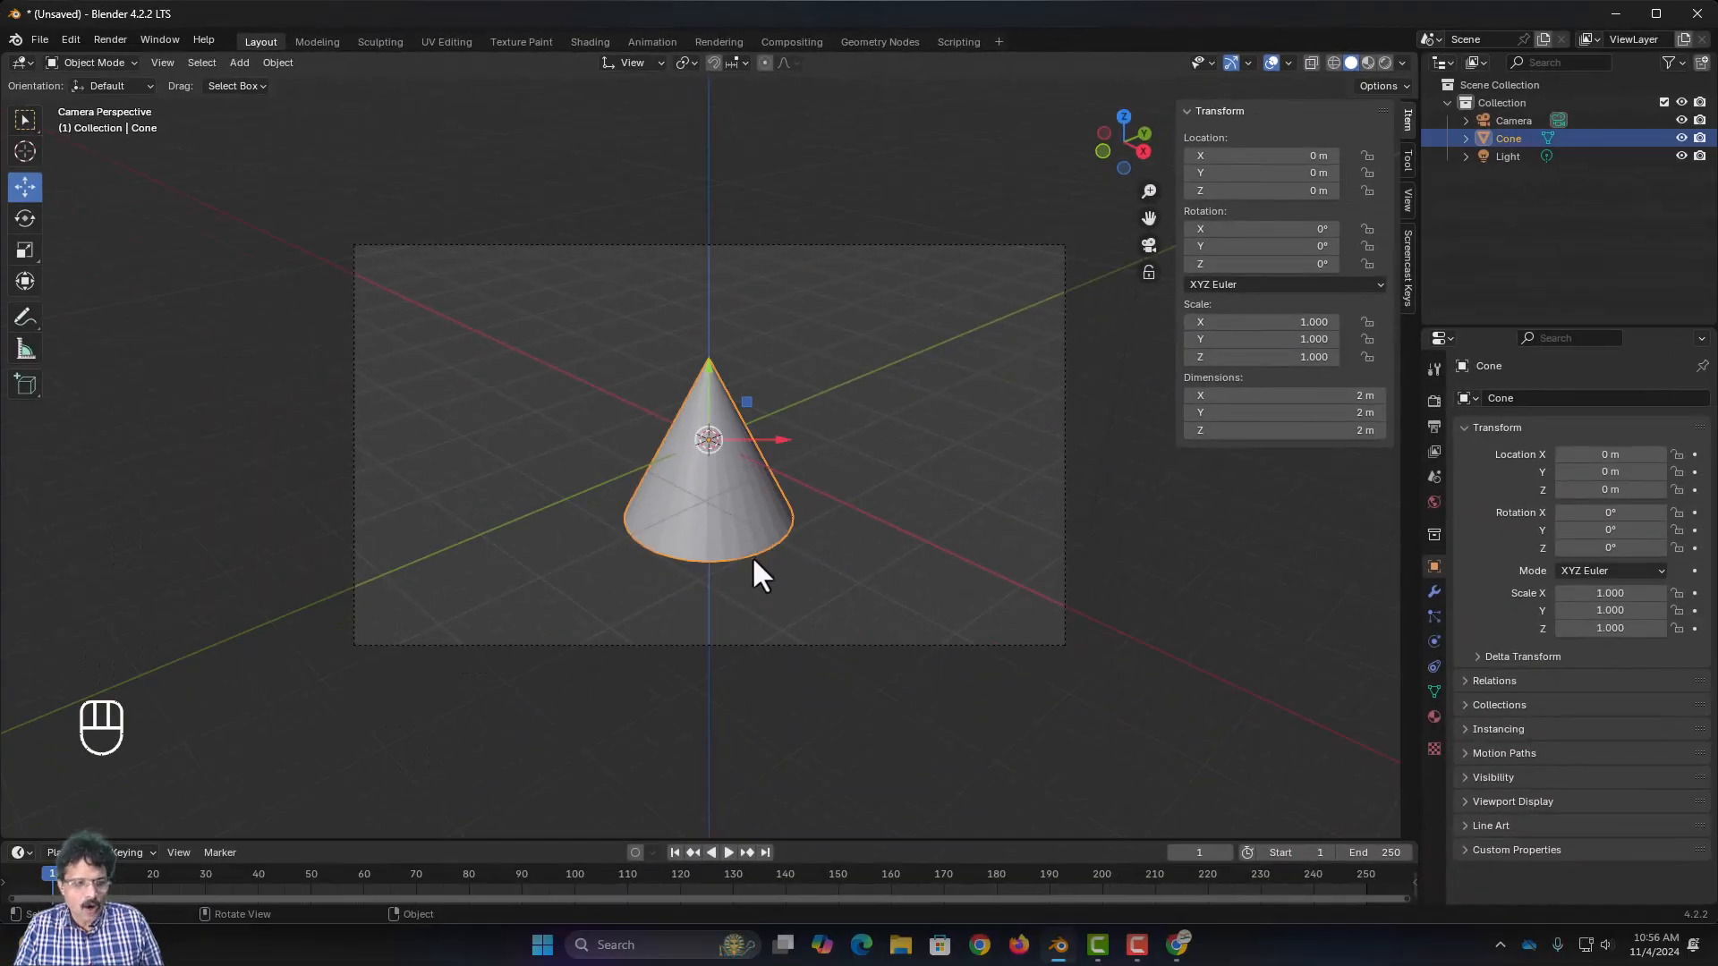
key("g")
key("z")
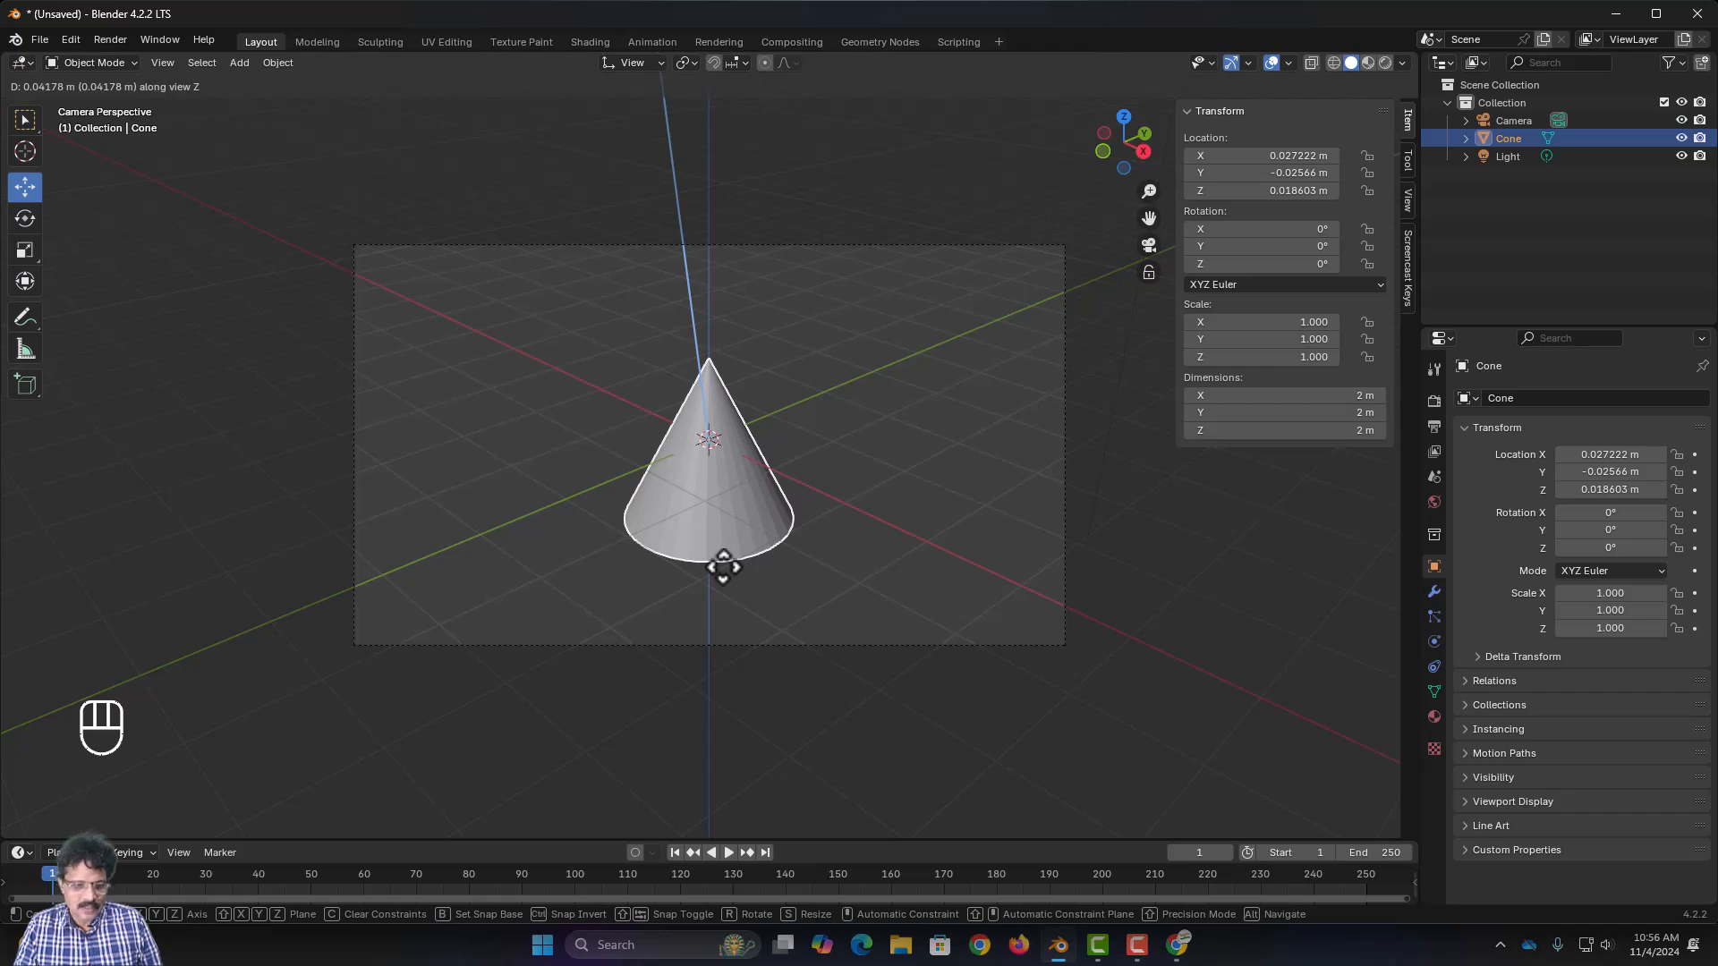
key("x")
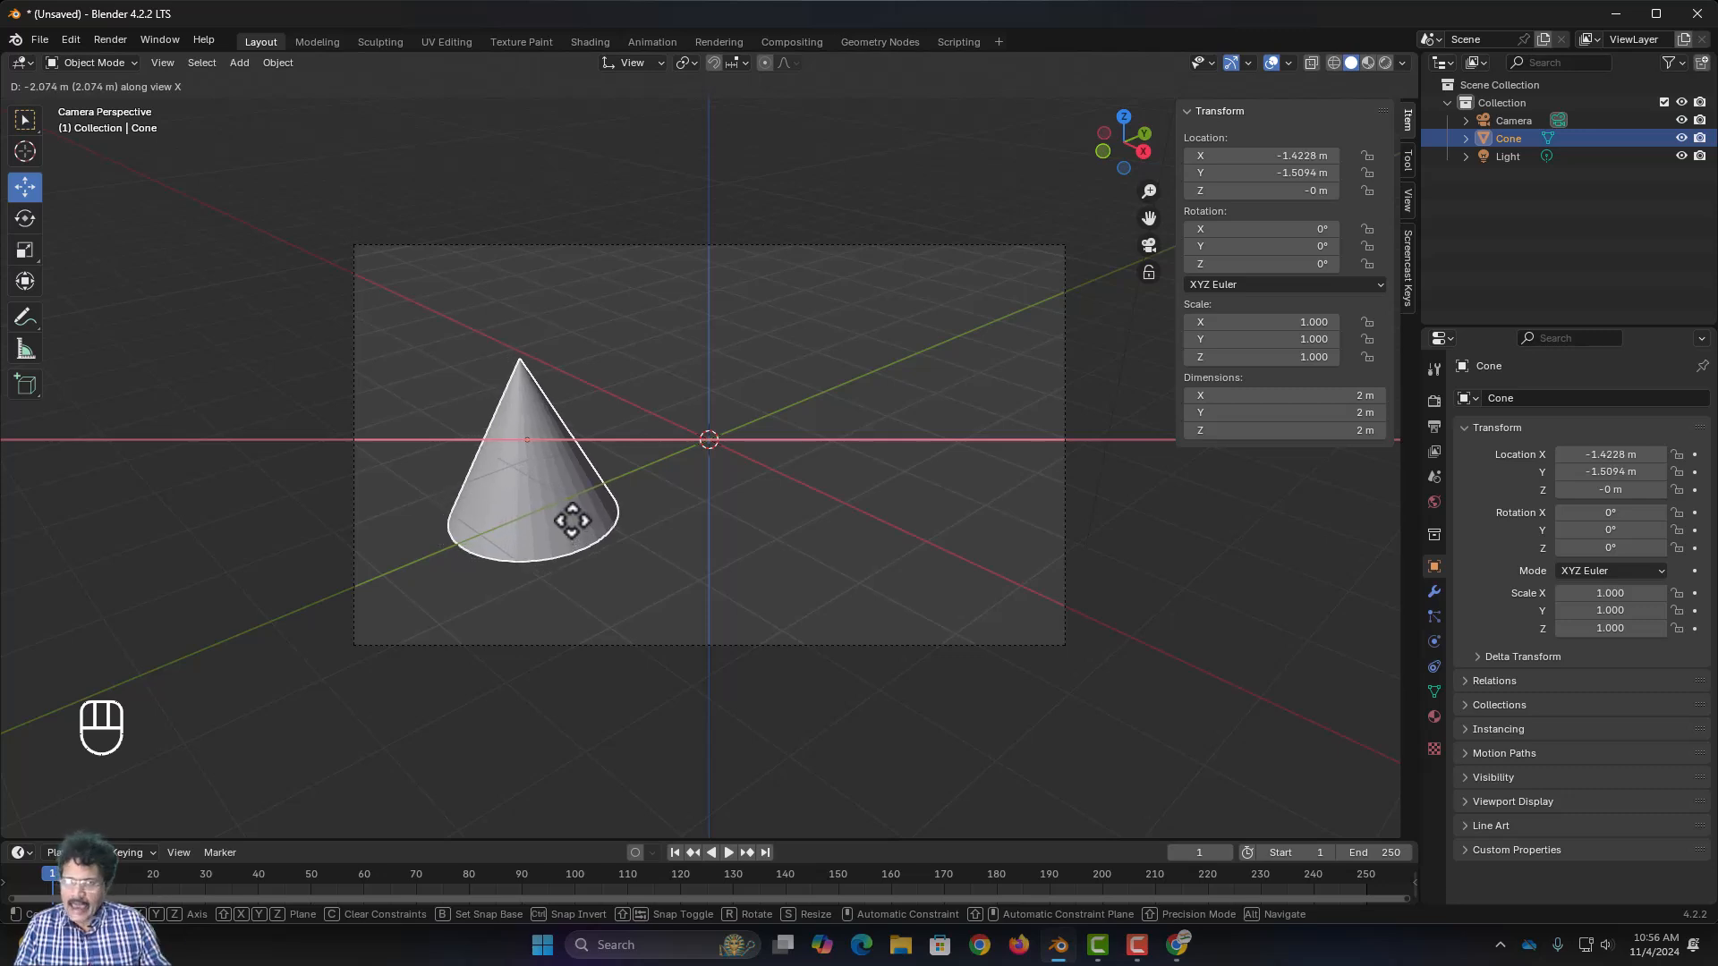
key("y")
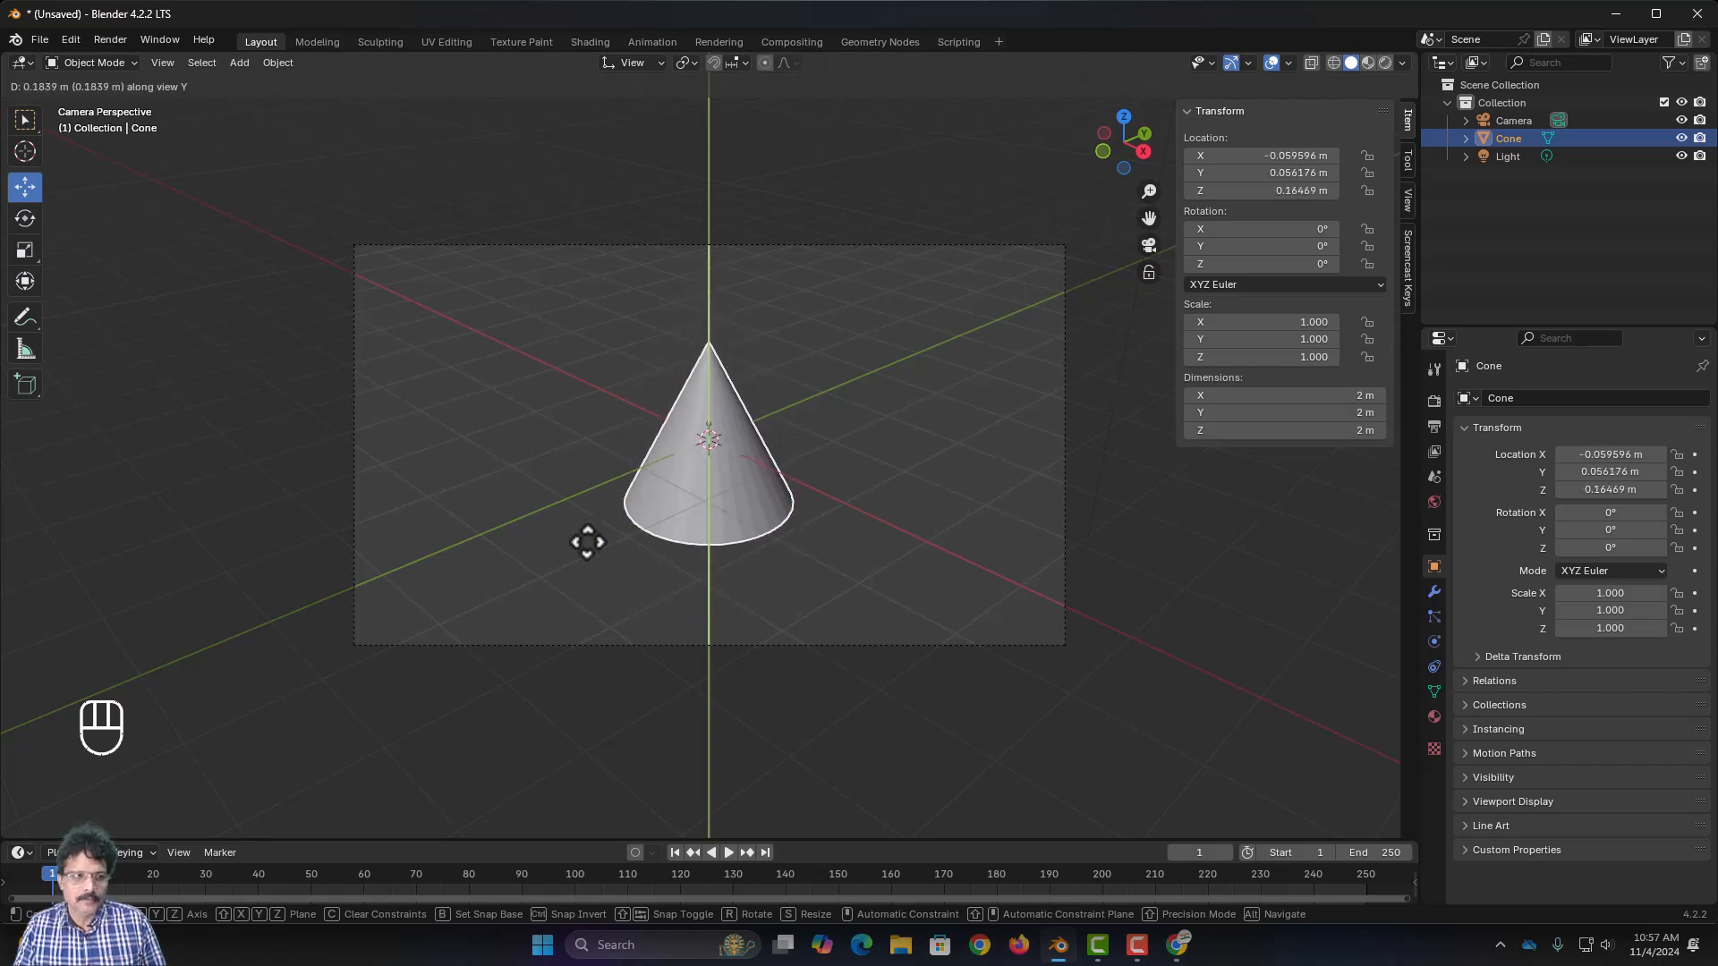
left_click(587, 537)
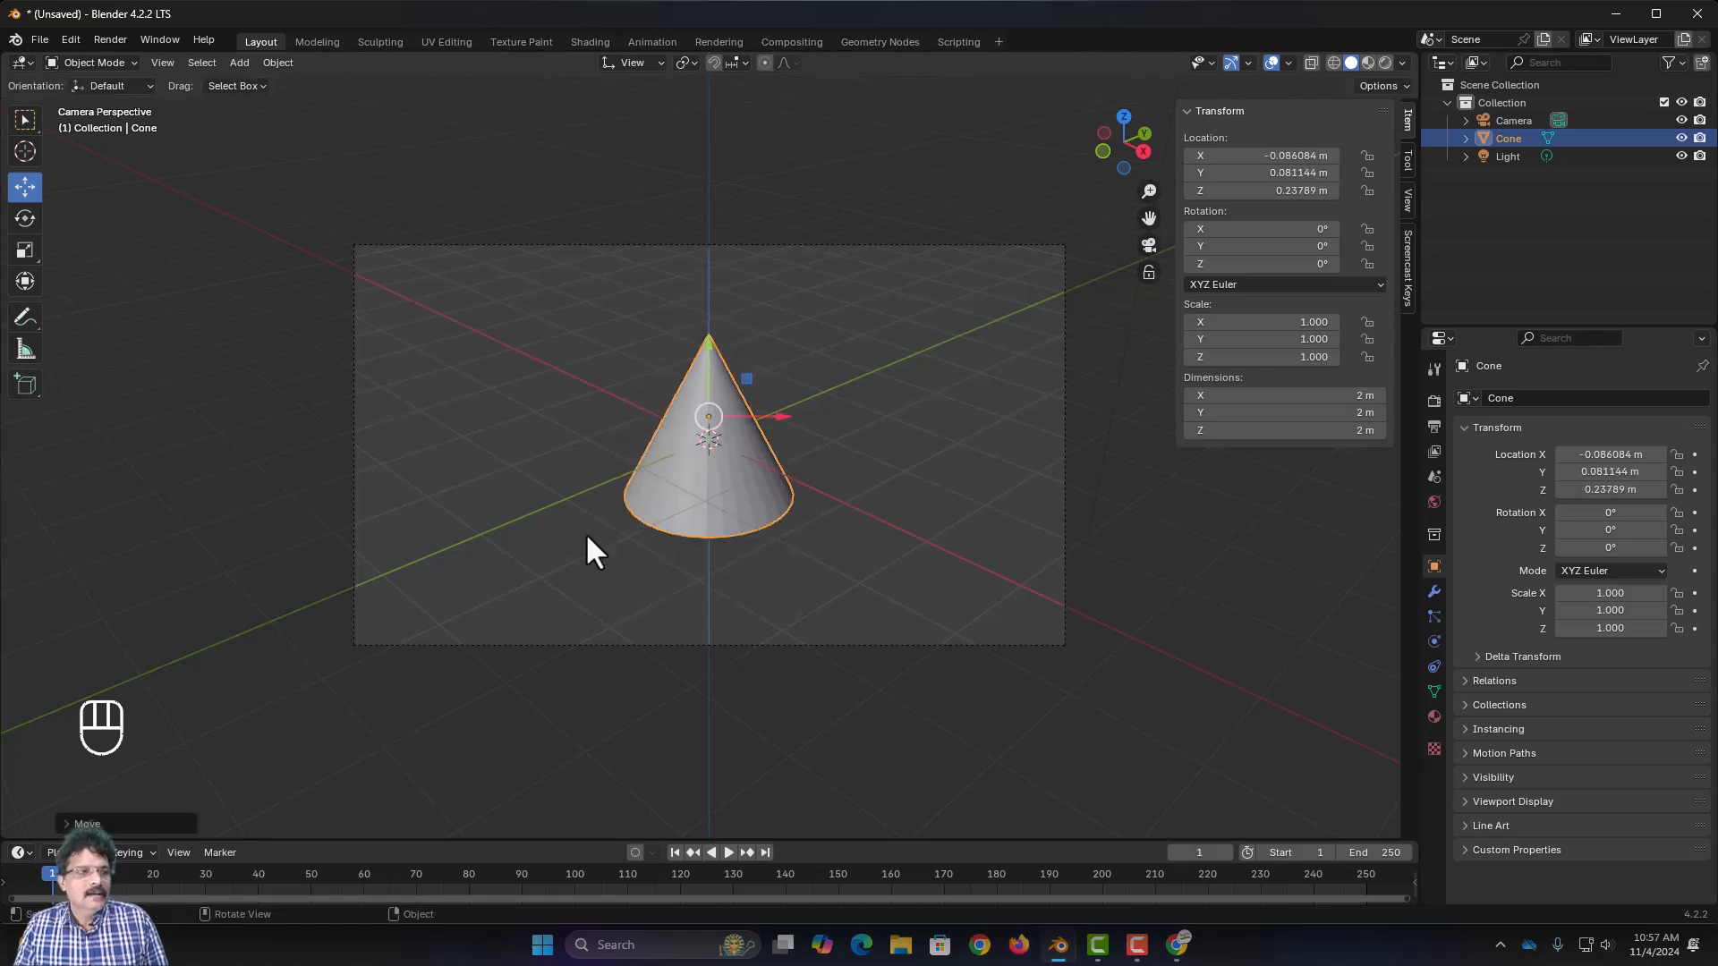
Switch to the front view and set the 3D cursor's Y rotation to 45°
left_click(643, 62)
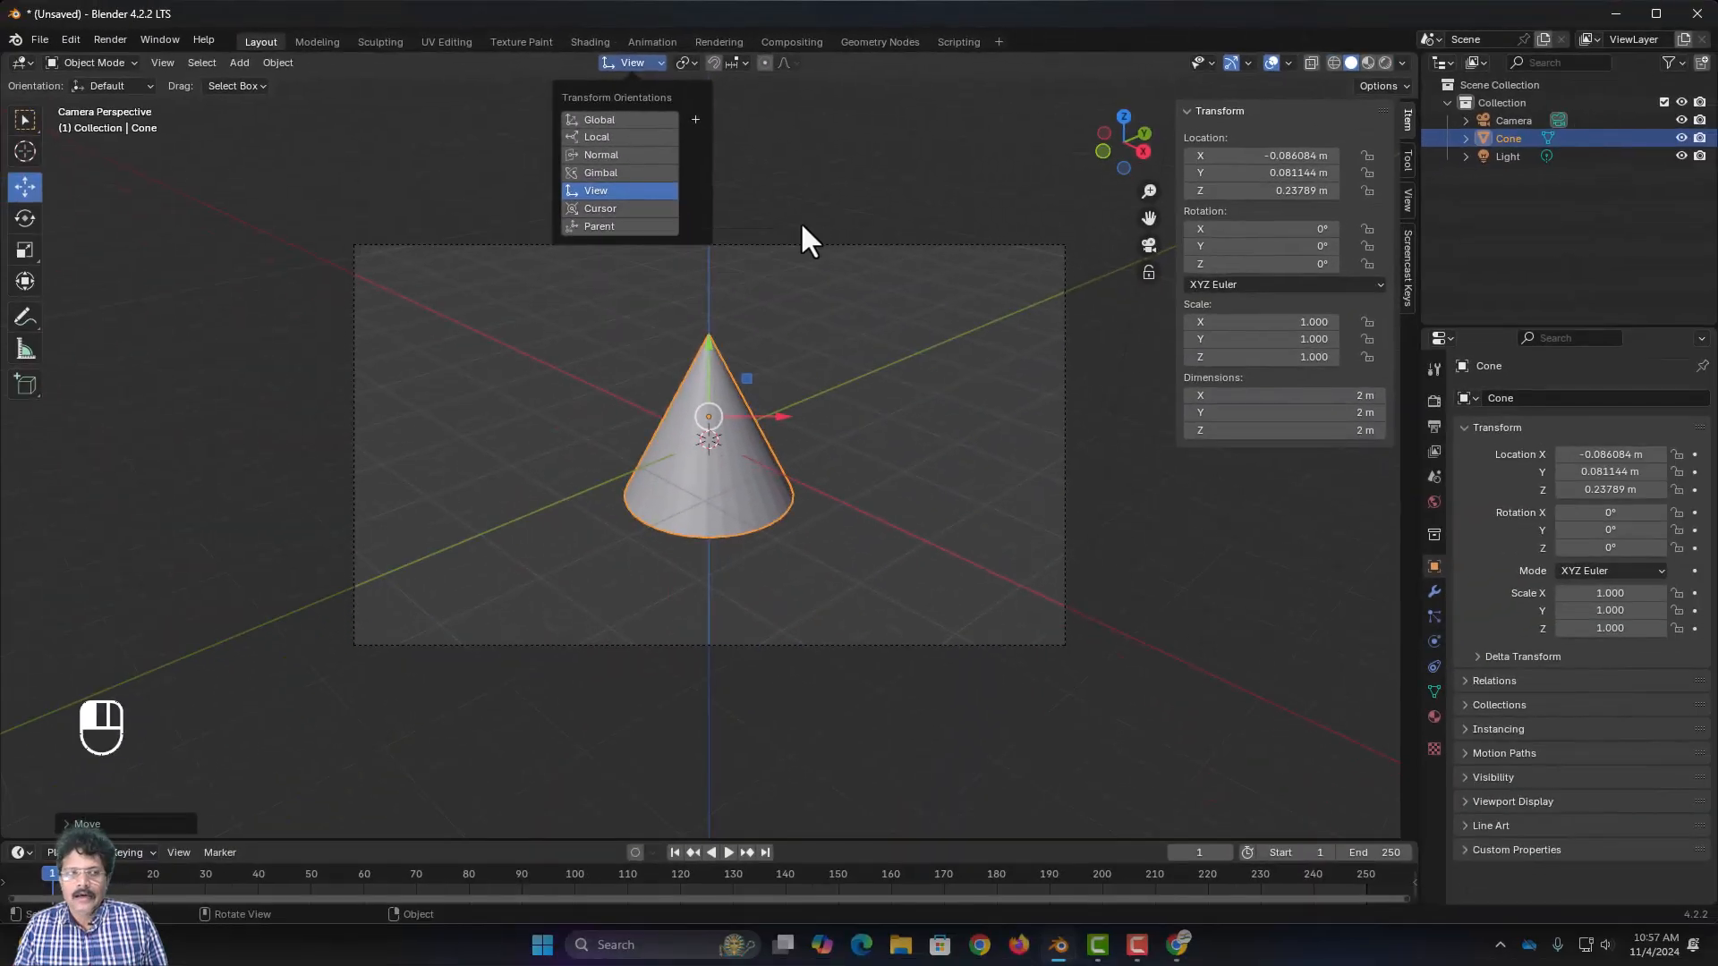
key("KP_1")
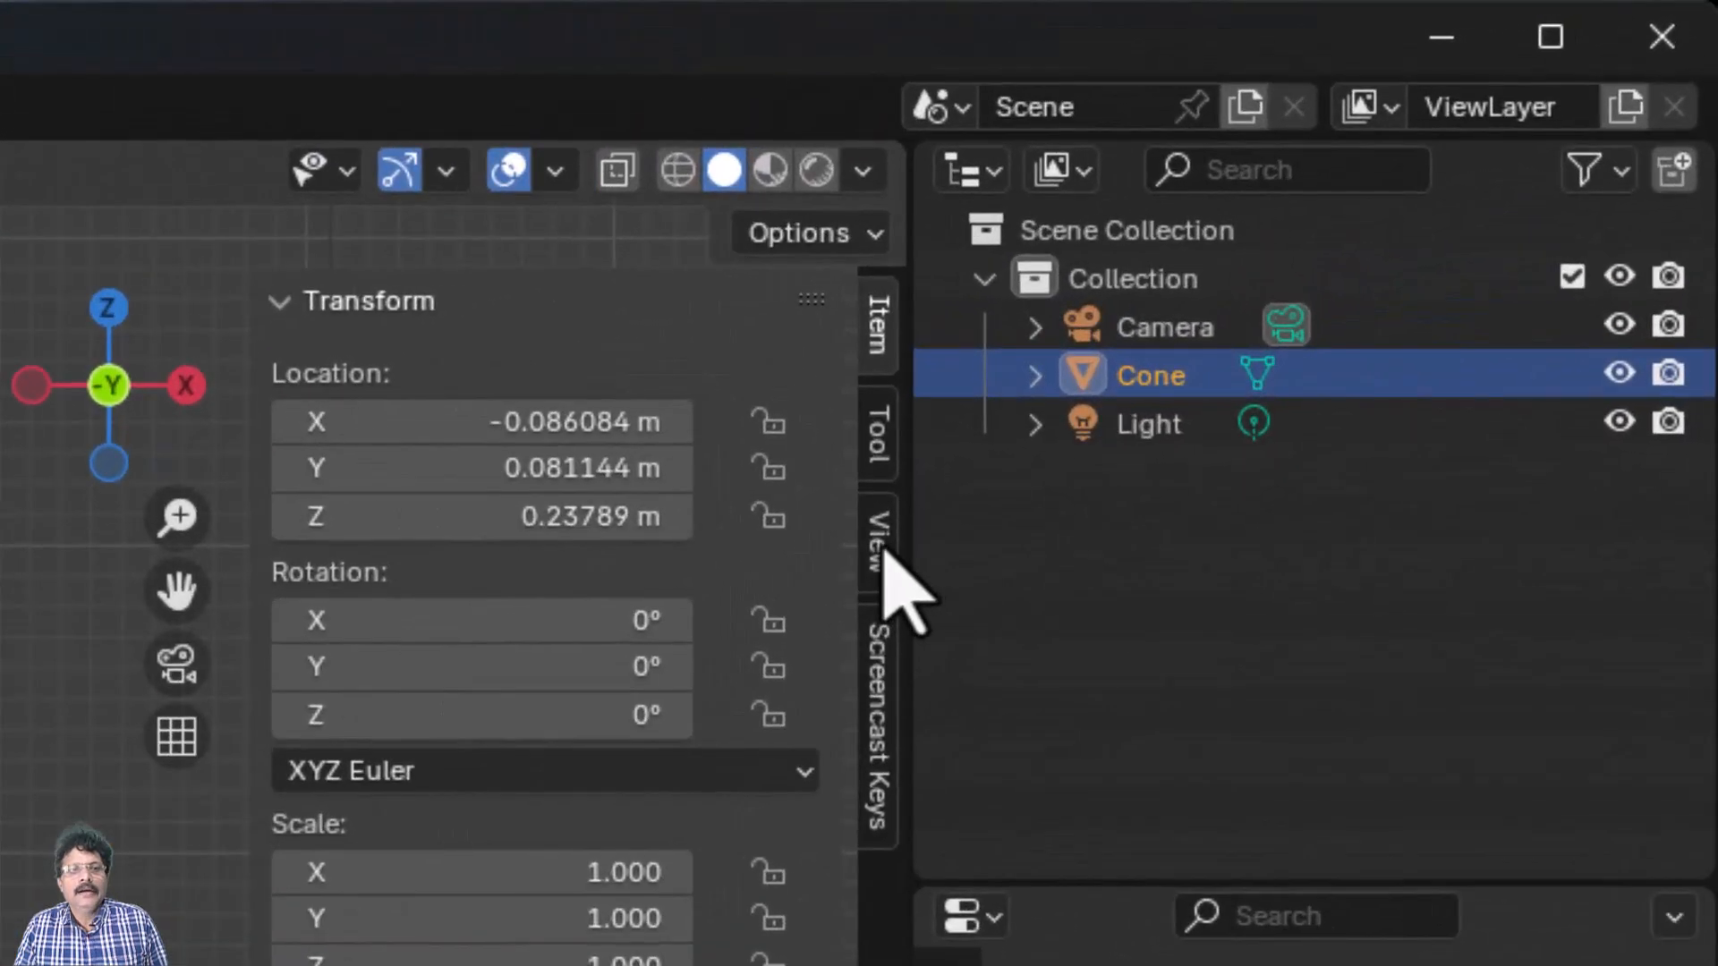
left_click(884, 547)
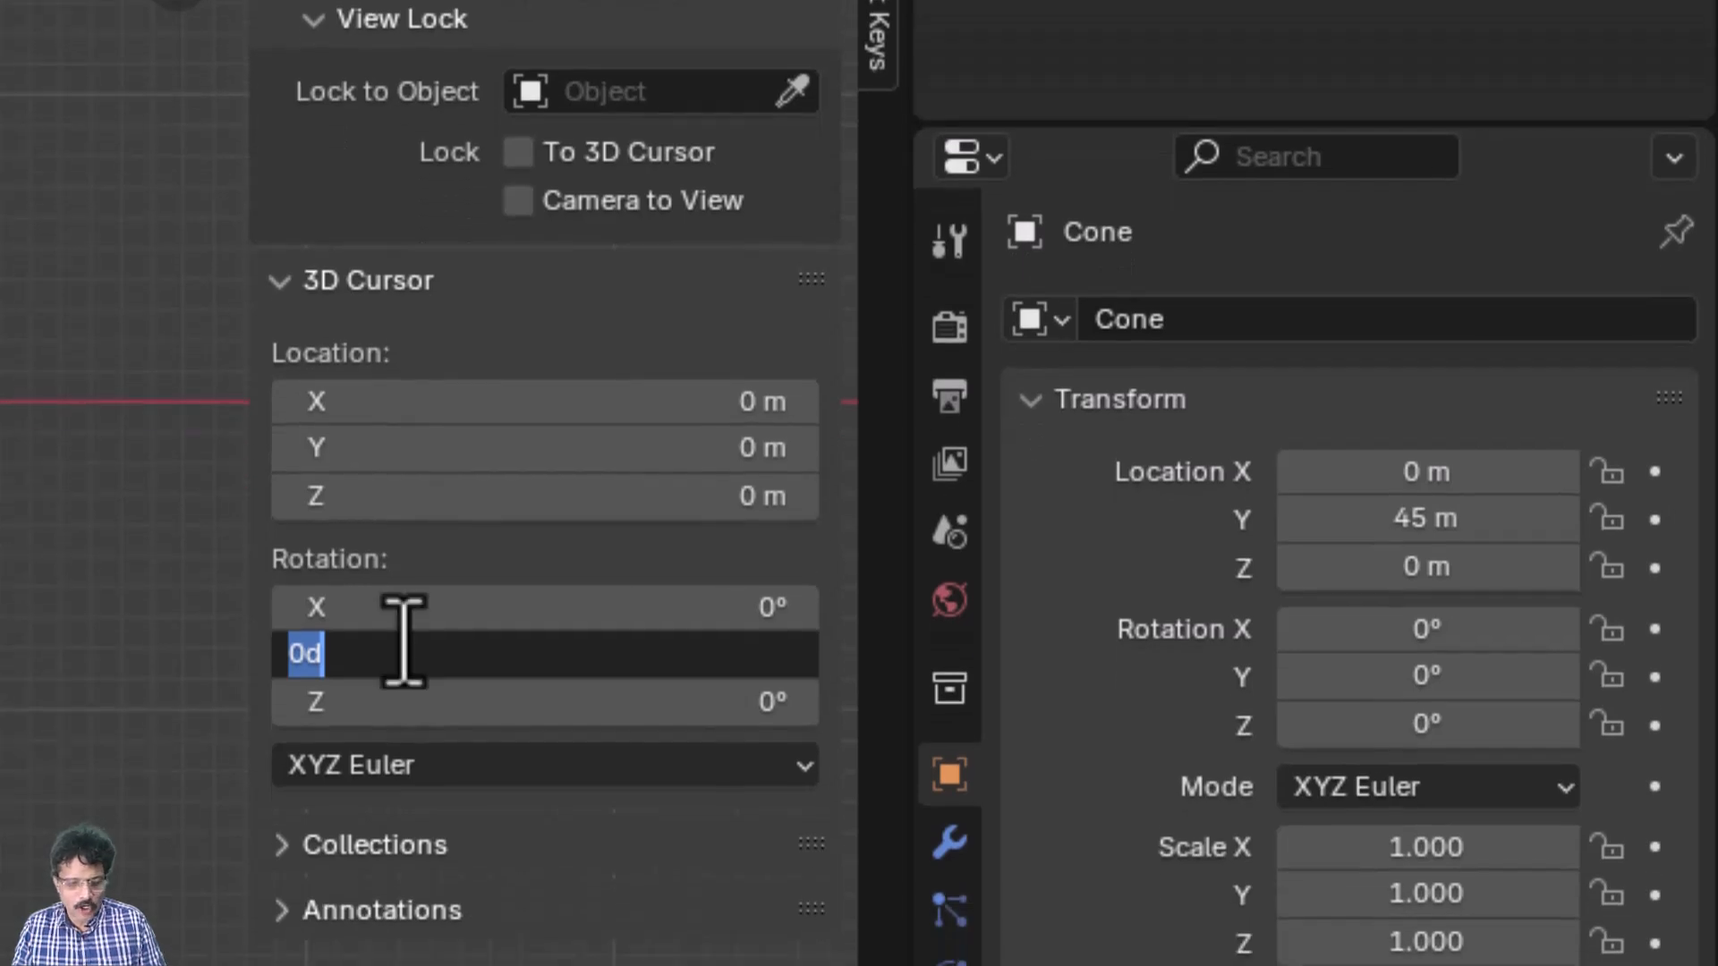
key("Return")
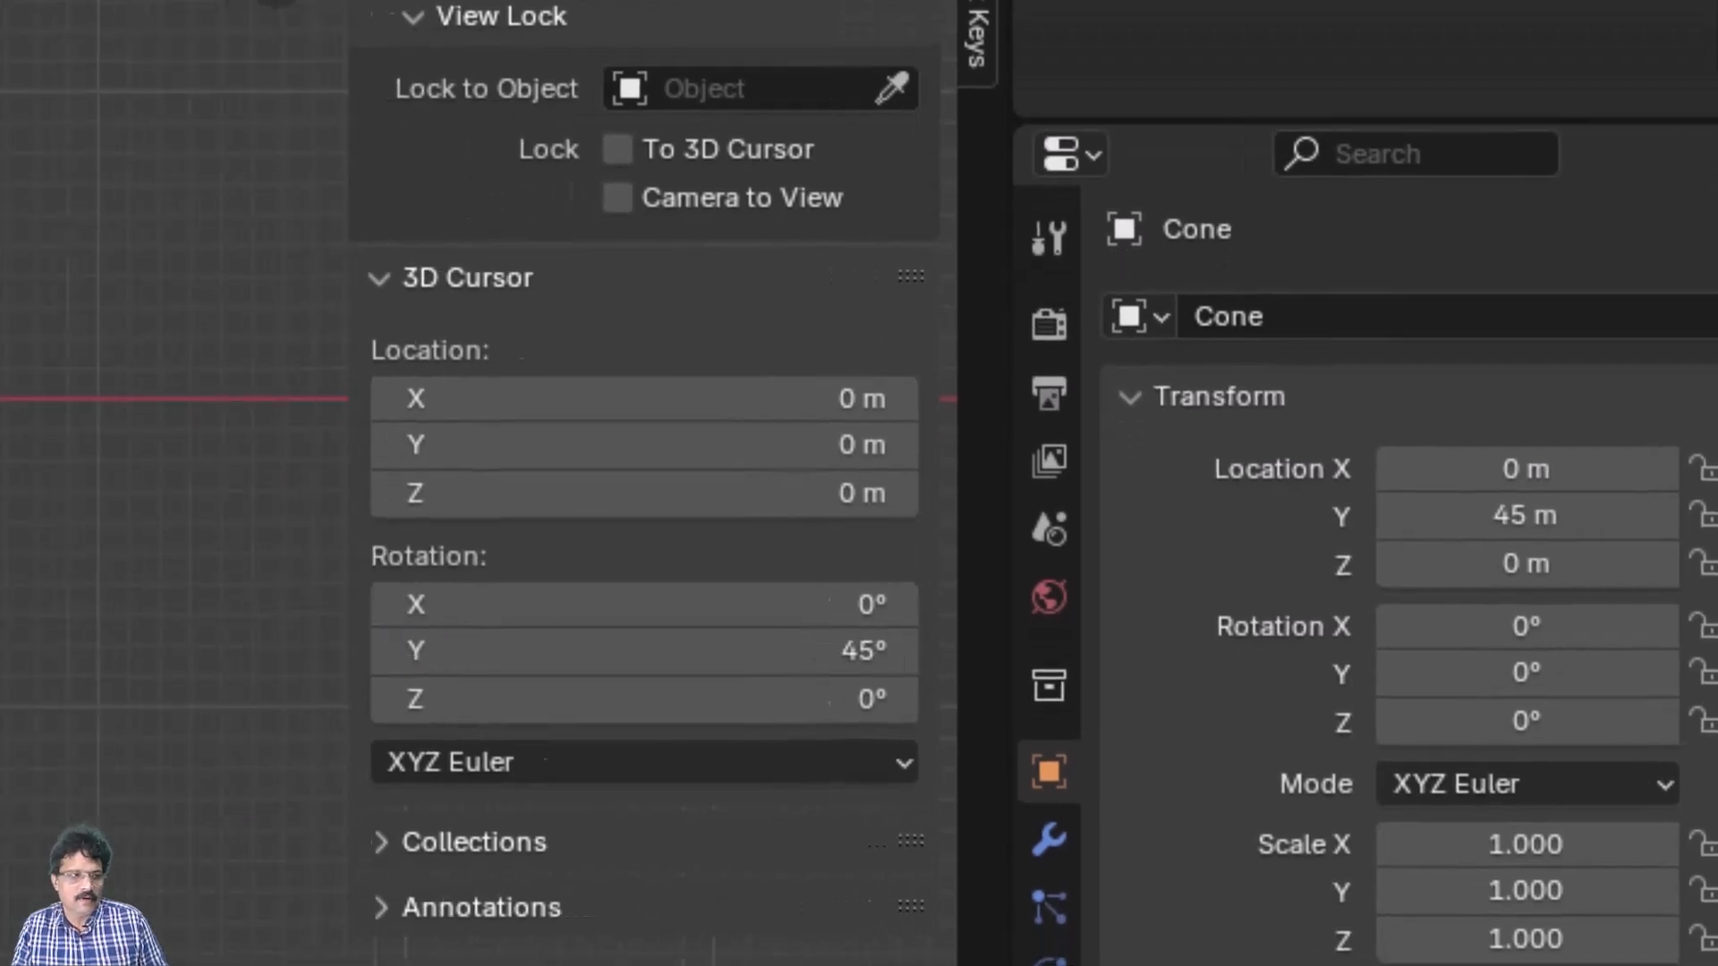
scroll(107, 414, "up", 3)
scroll(373, 397, "up", 2)
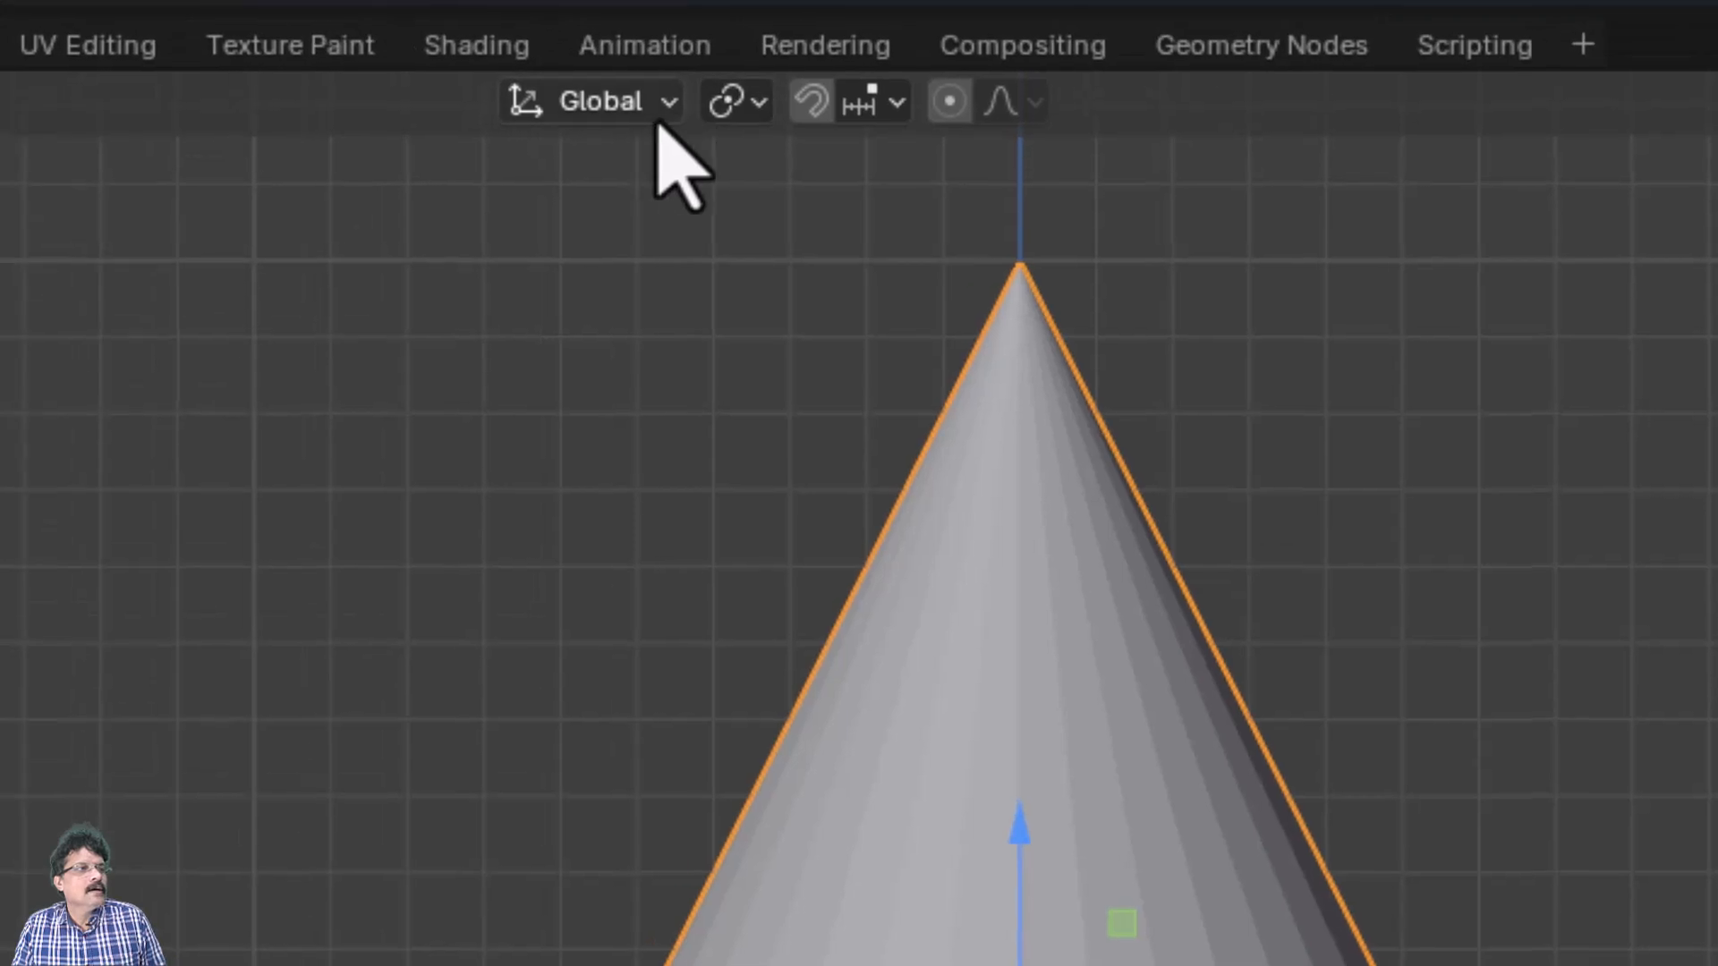
Set the transform orientation to Cursor and try moving the cone along the cursor's X axis
left_click(667, 101)
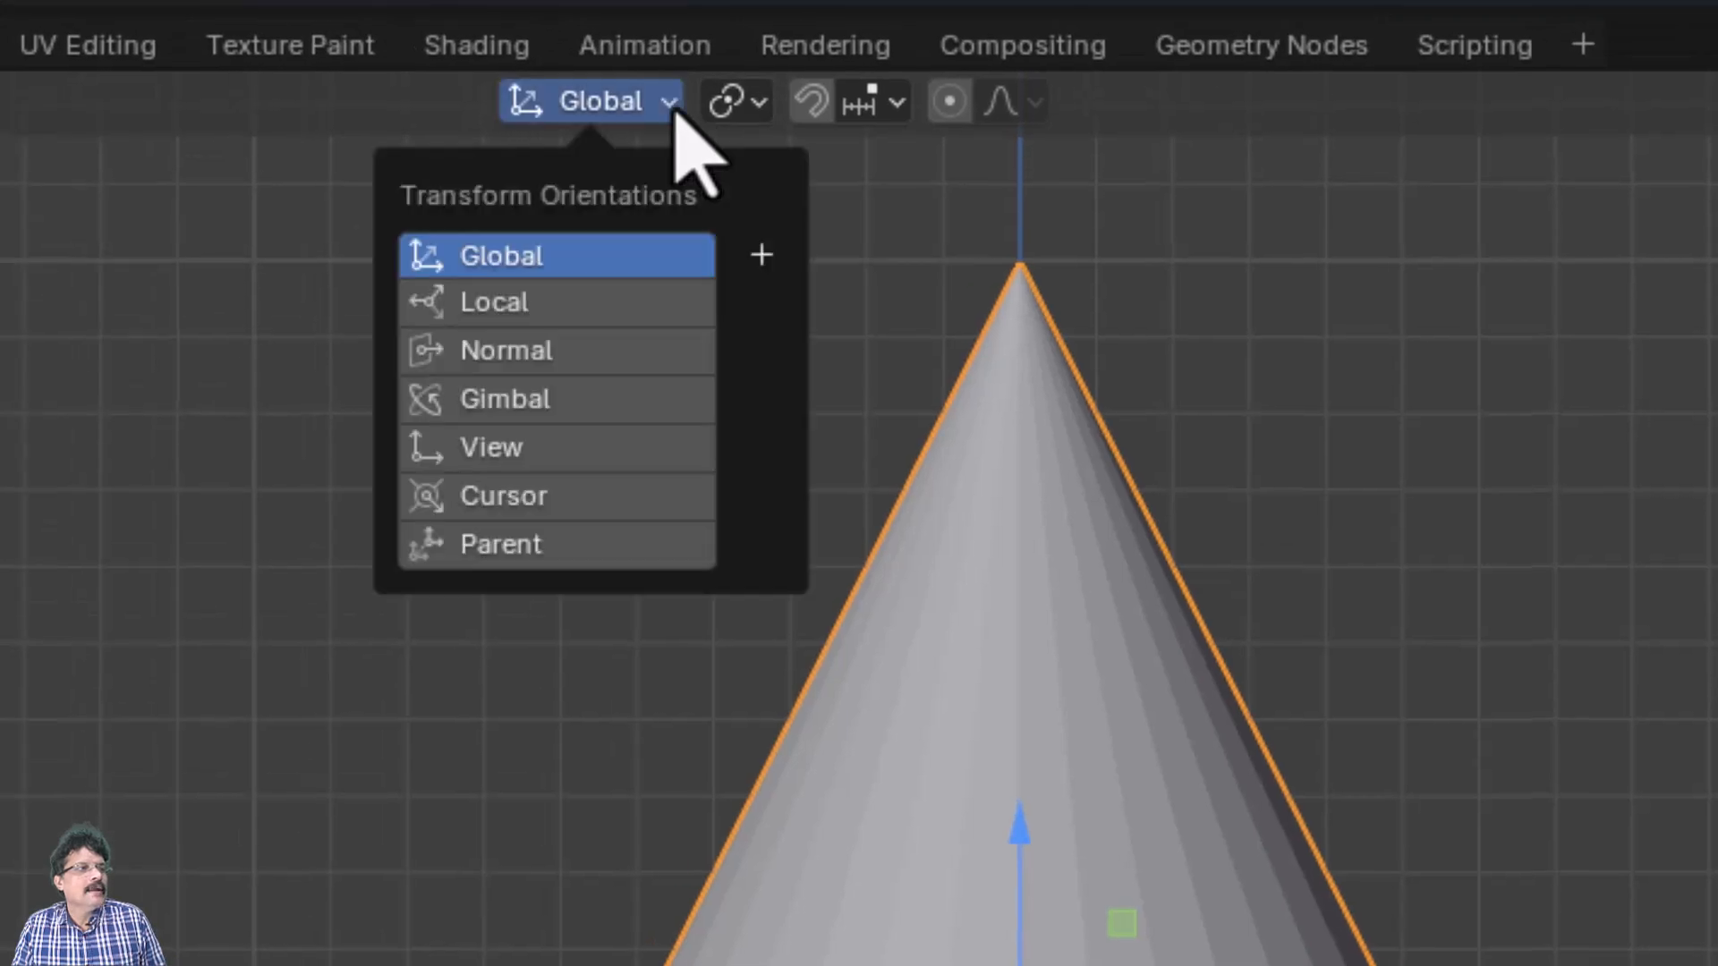
left_click(532, 508)
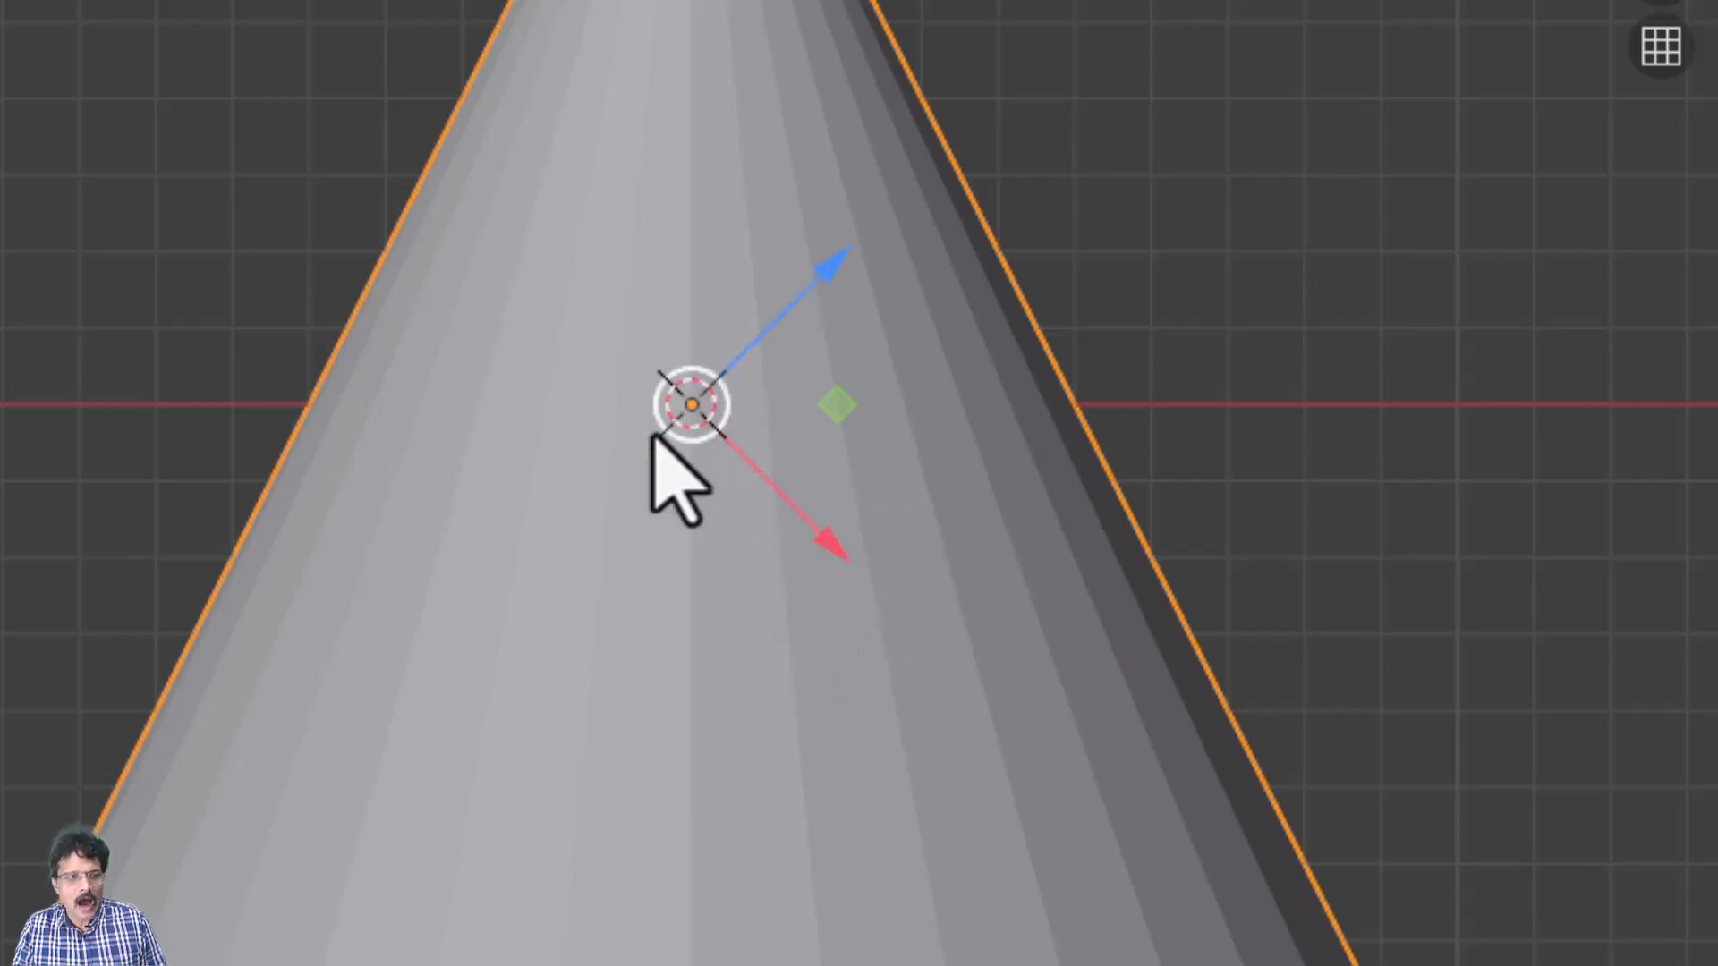
key("alt+a")
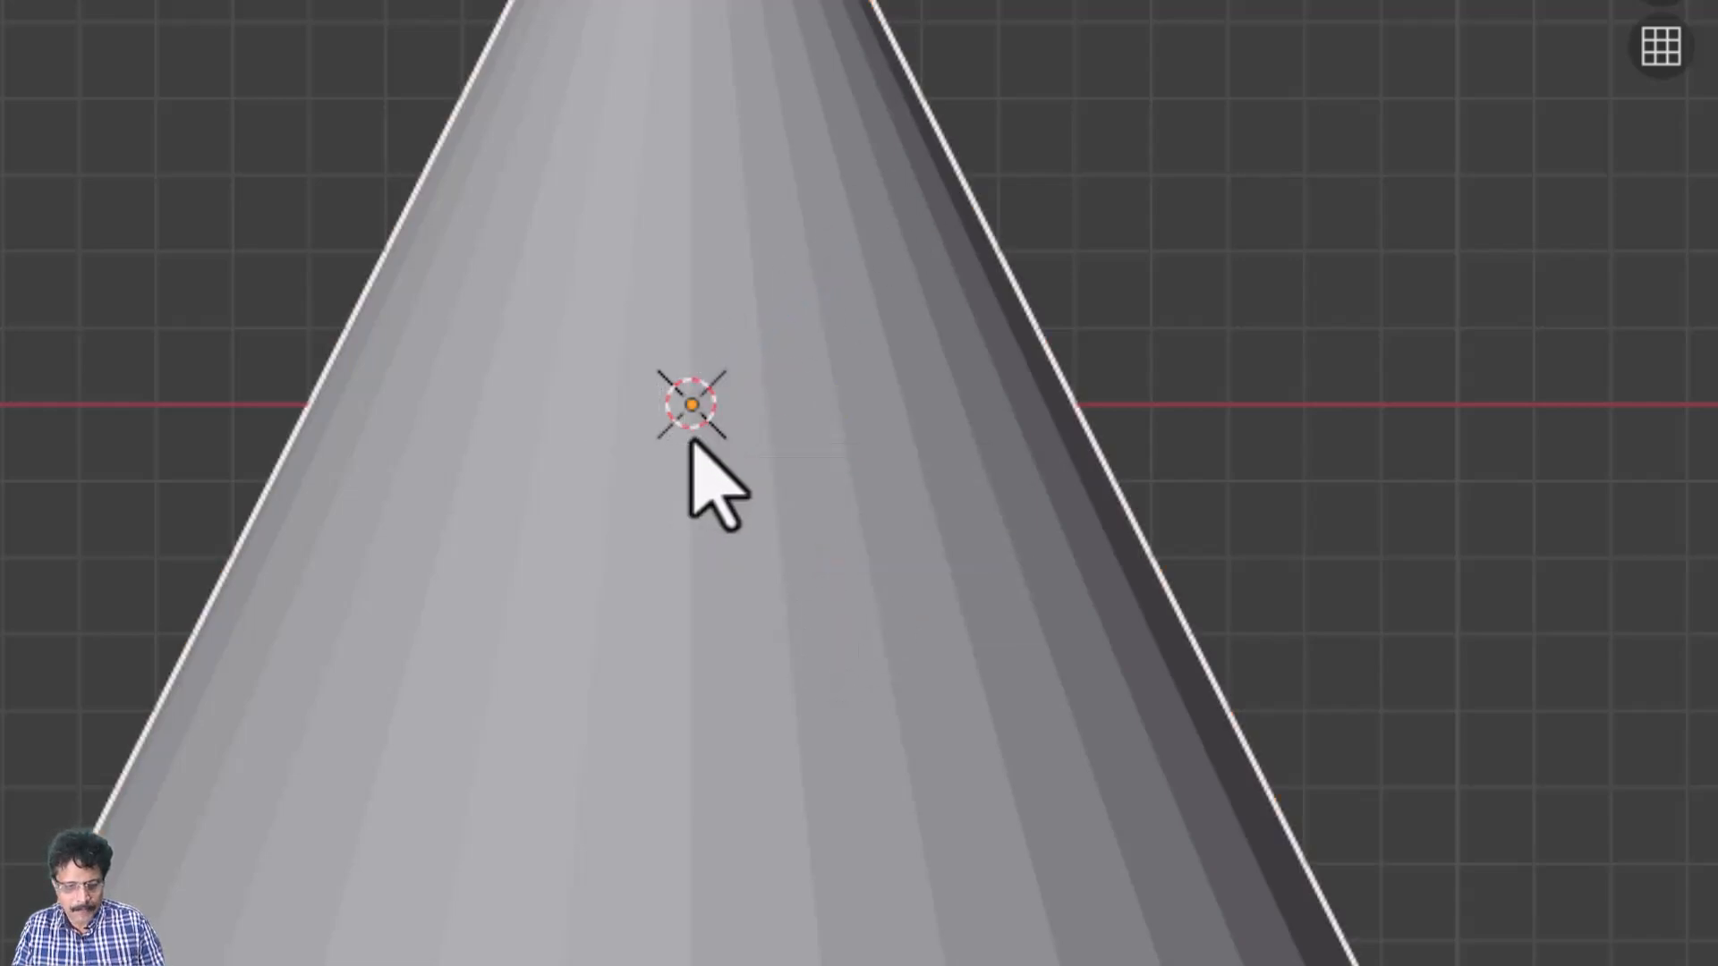
key("g")
key("x")
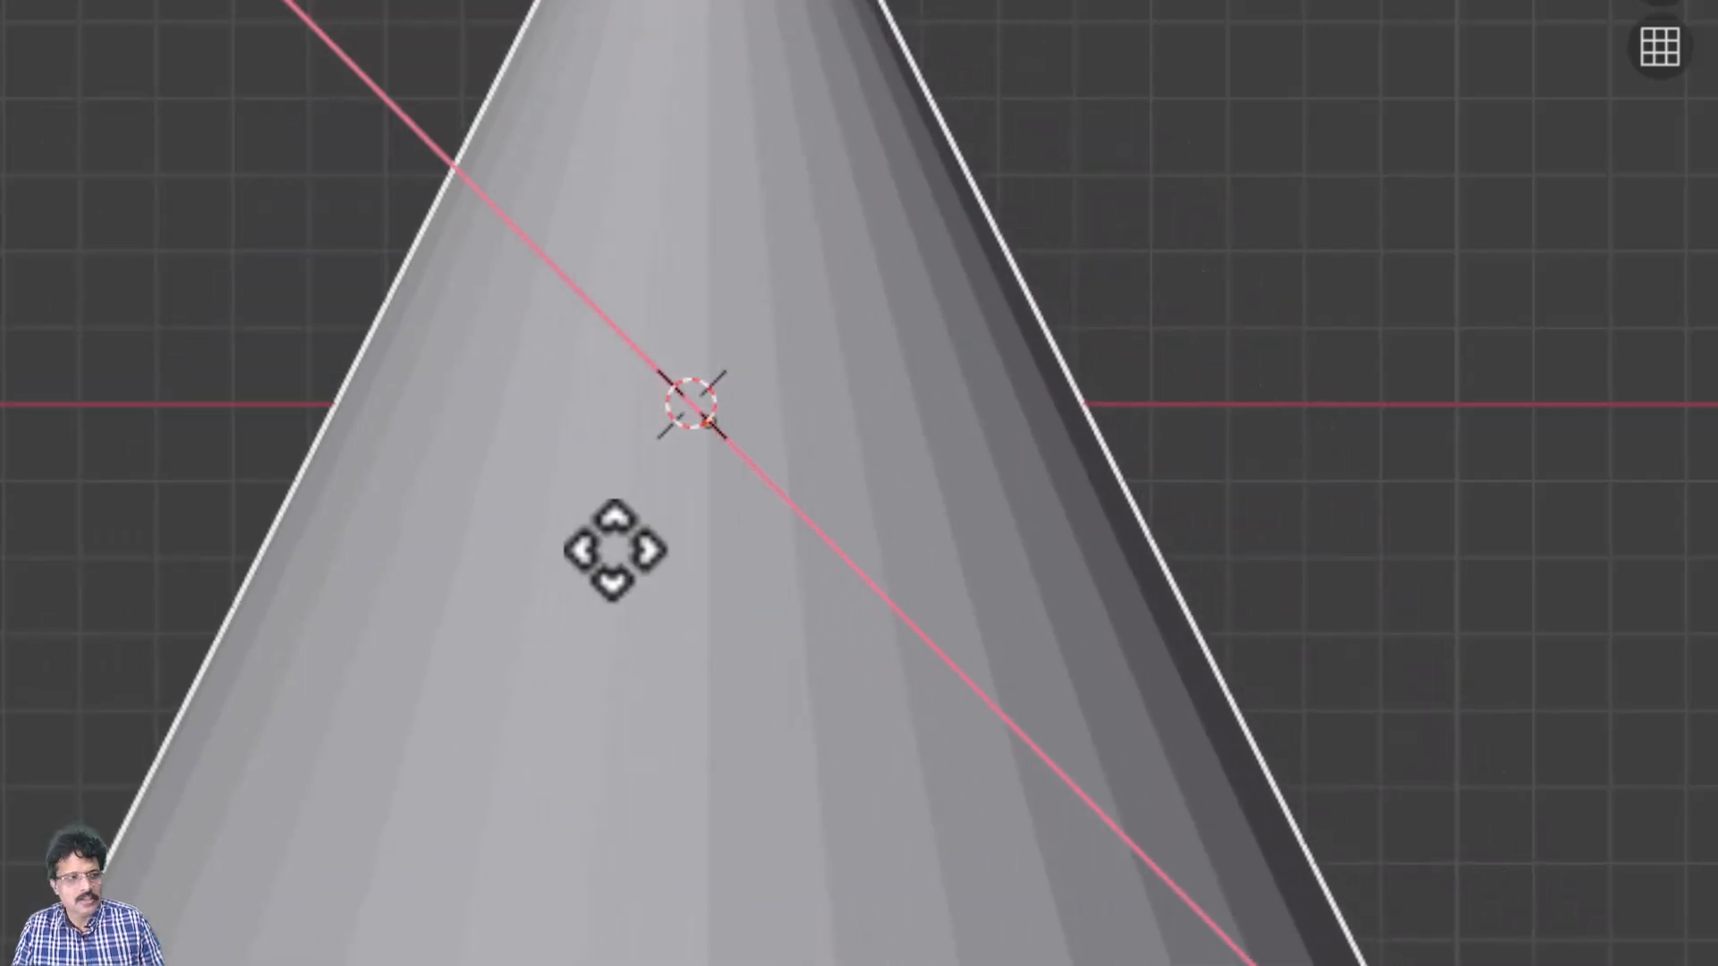
right_click(618, 557)
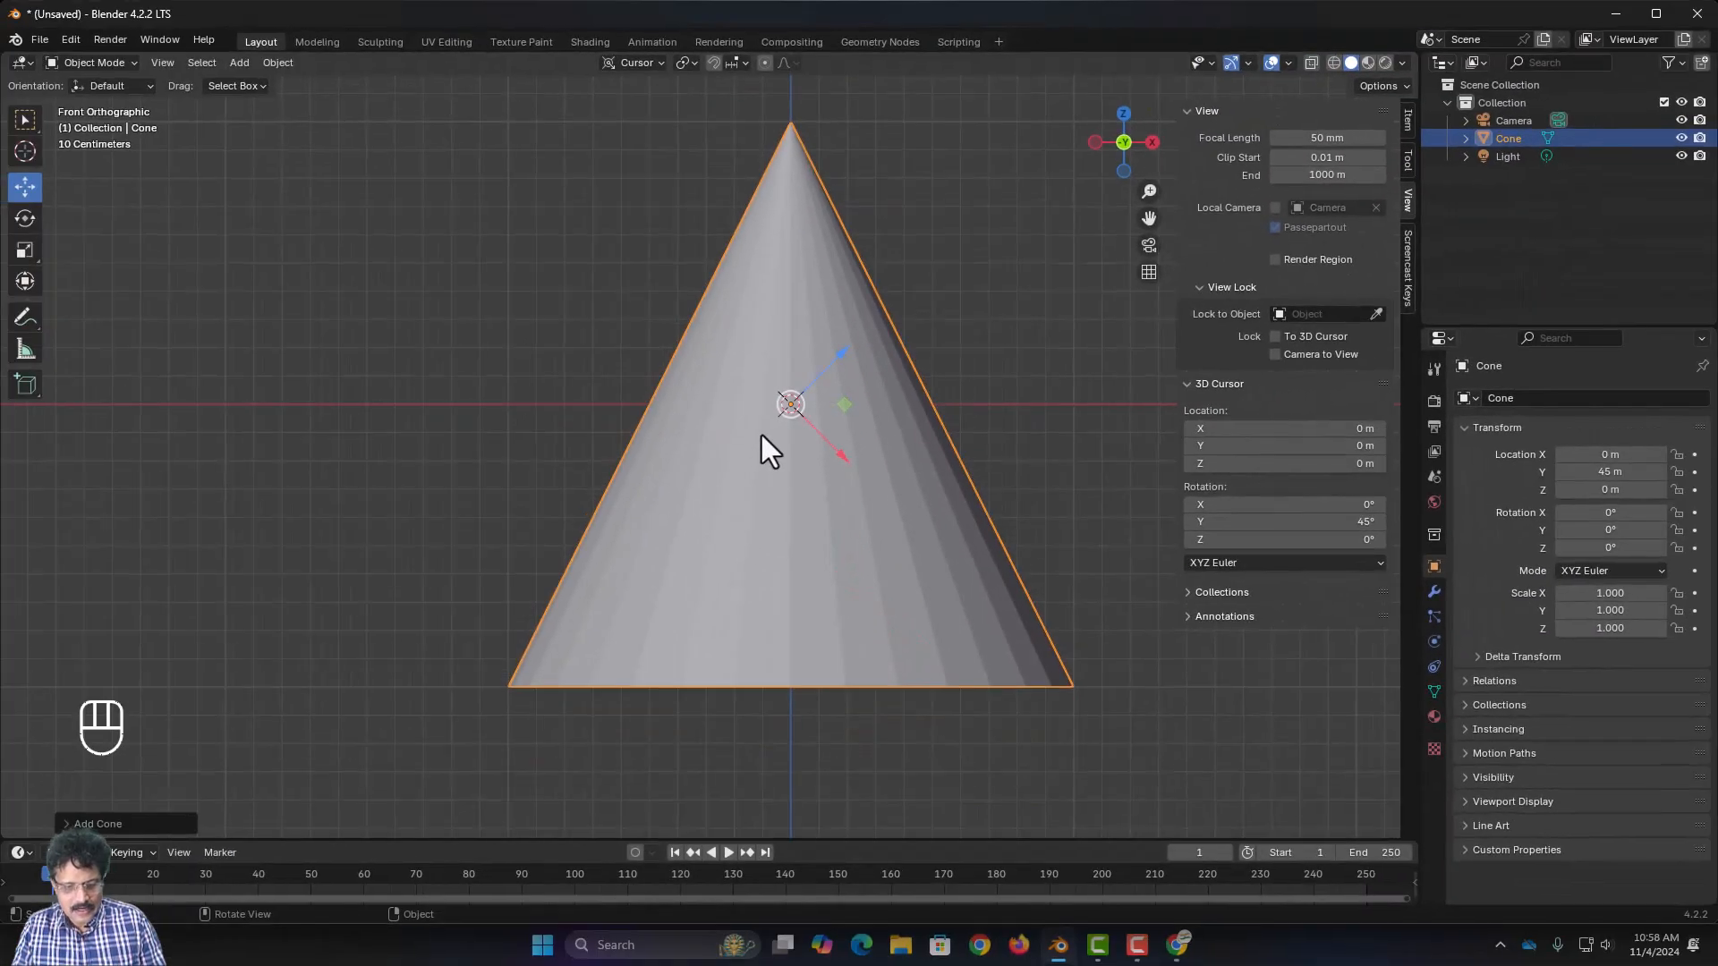
Try moving the cone along the cursor's Y axis, and along its Z axis from an angled view
key("g")
key("y")
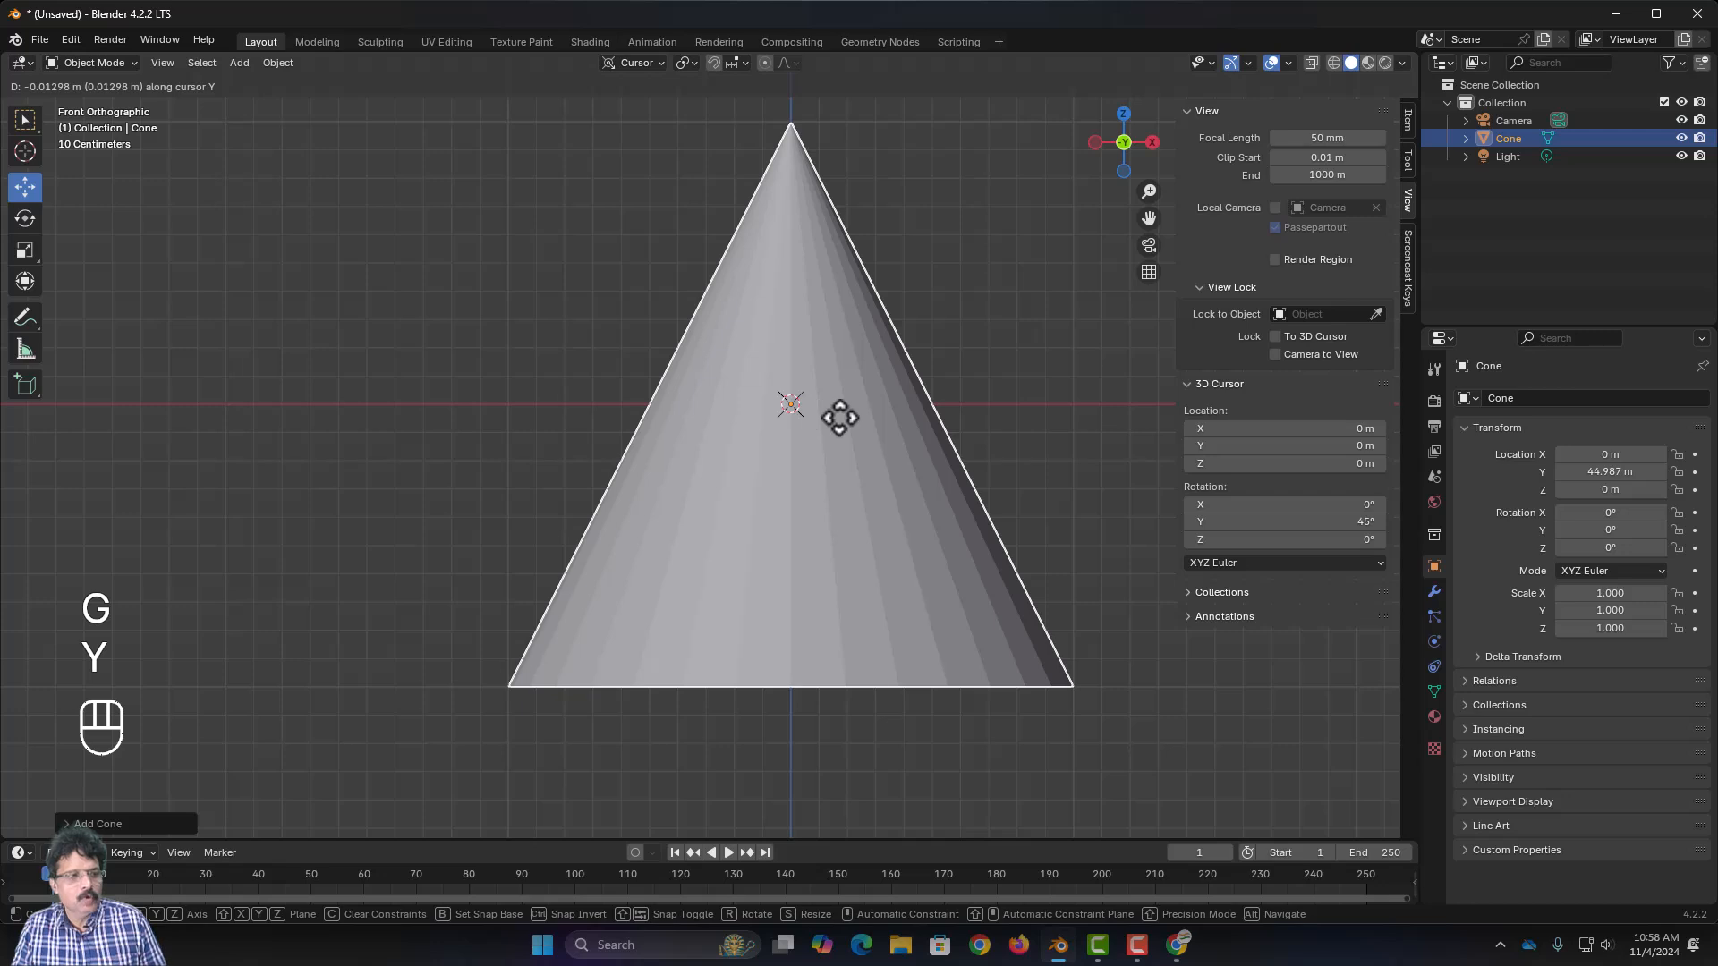
right_click(839, 418)
middle_click_drag(840, 417, 793, 510)
key("g")
key("z")
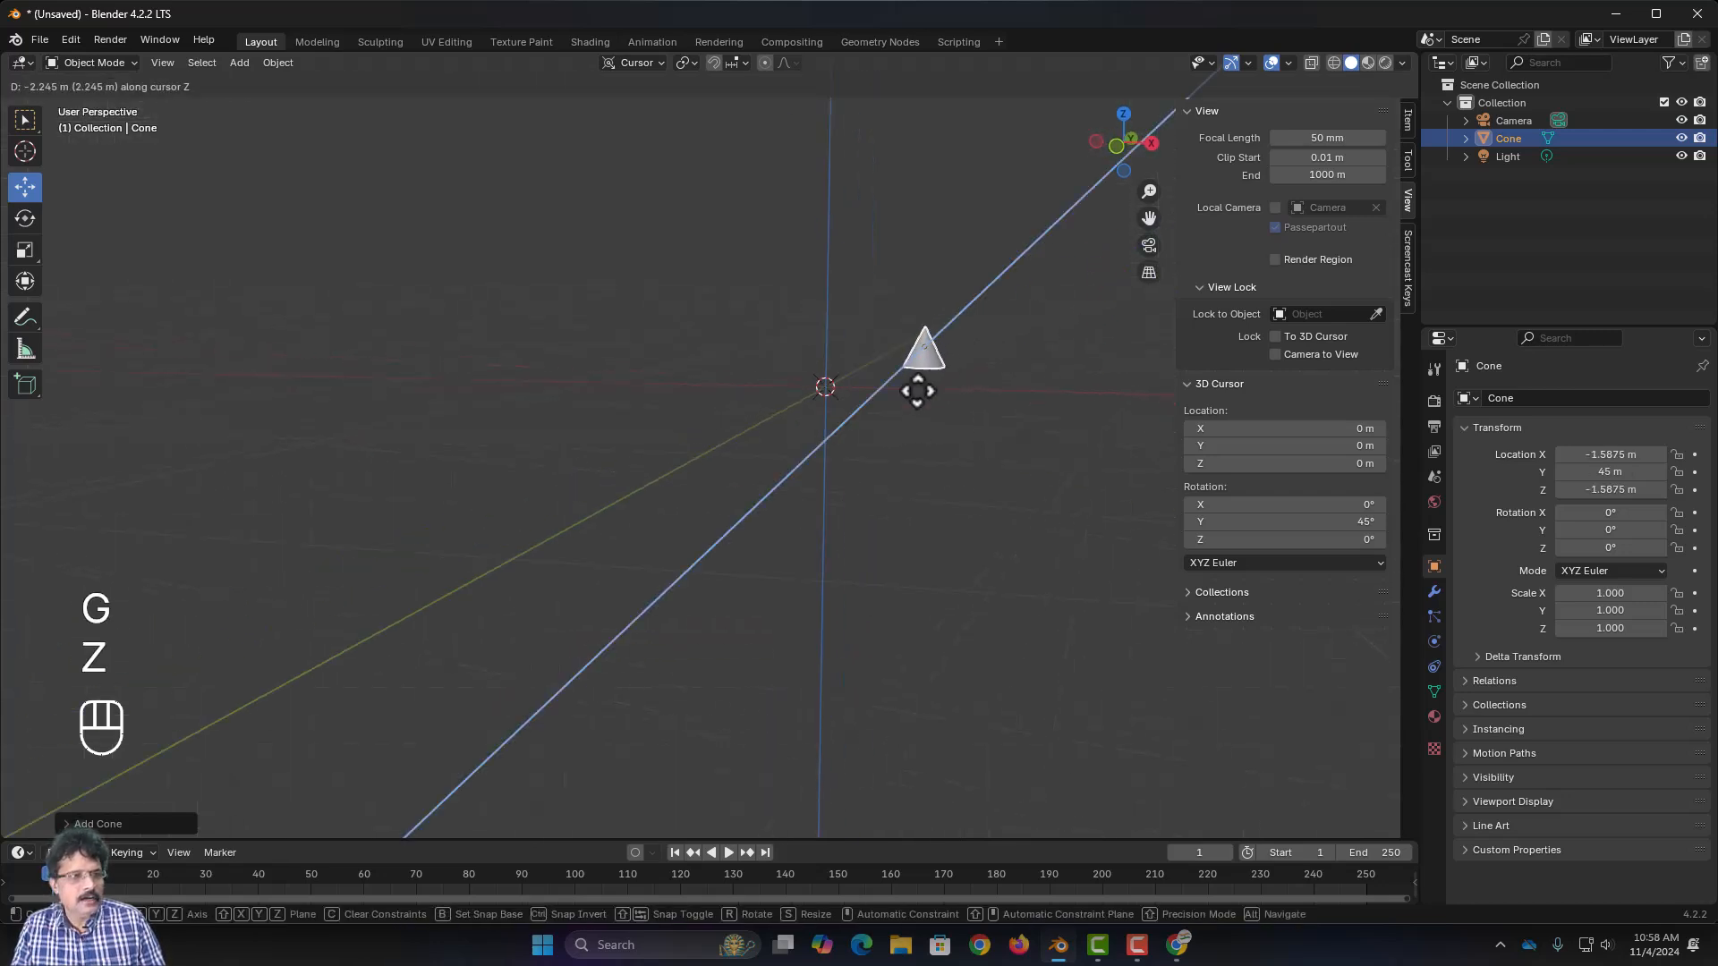
right_click(927, 391)
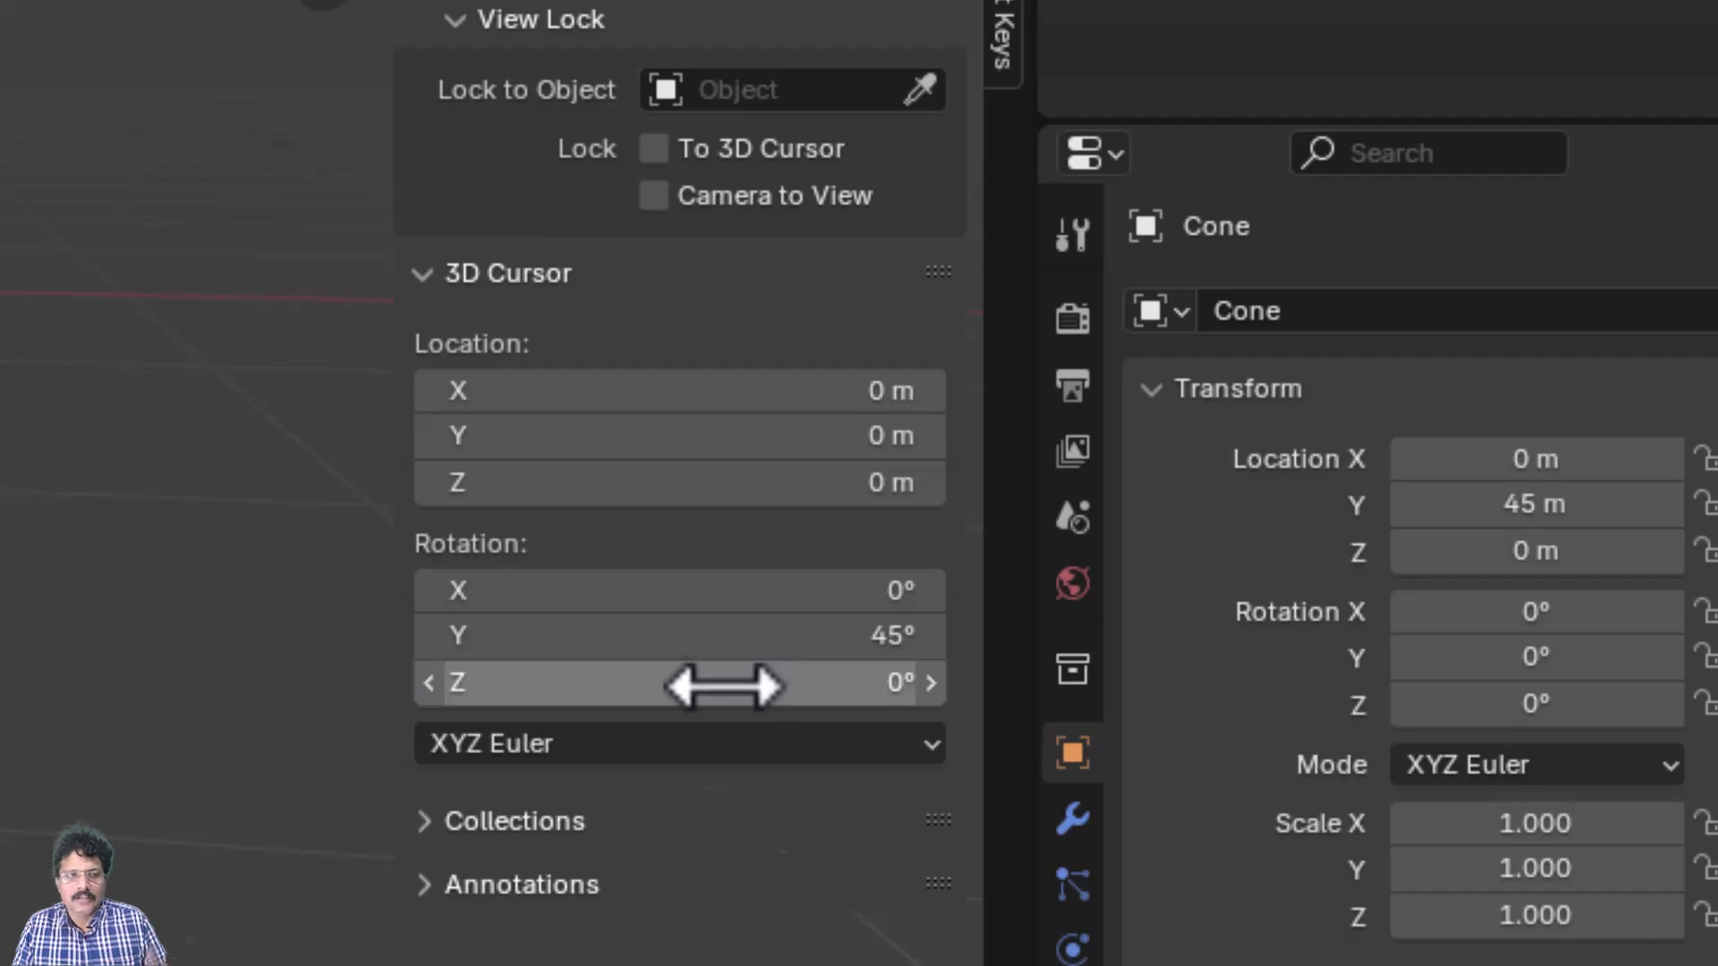
Set the 3D cursor's Y rotation to 0°
left_click(716, 638)
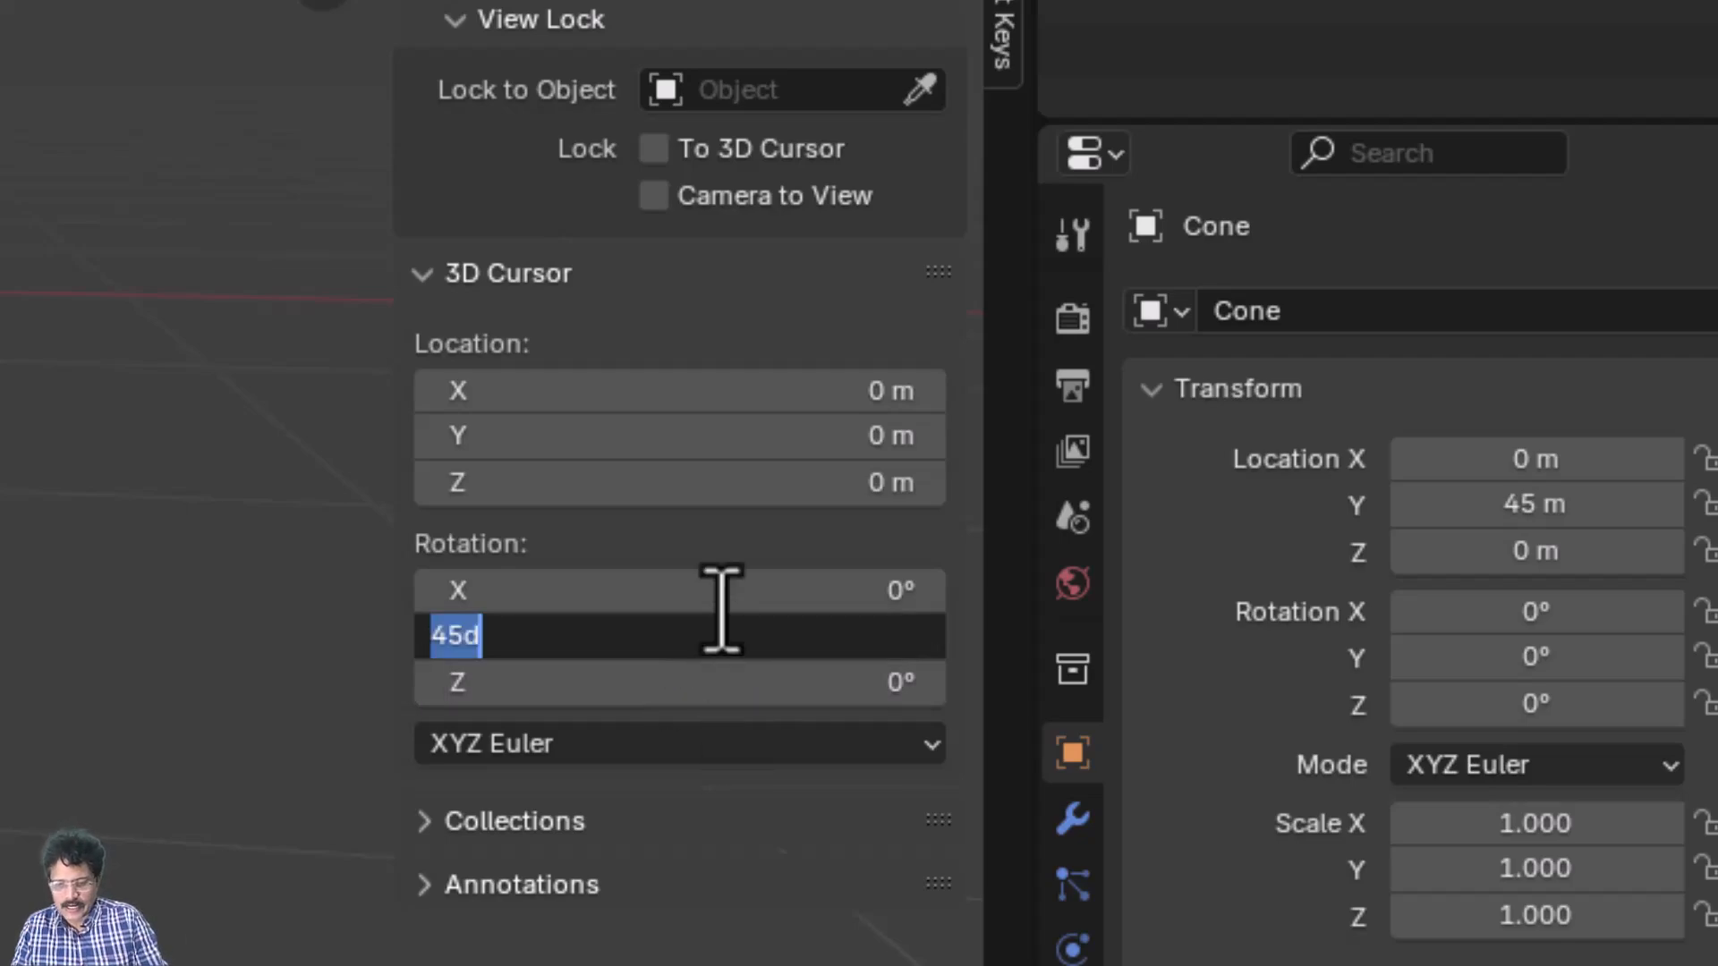
type("0")
key("Return")
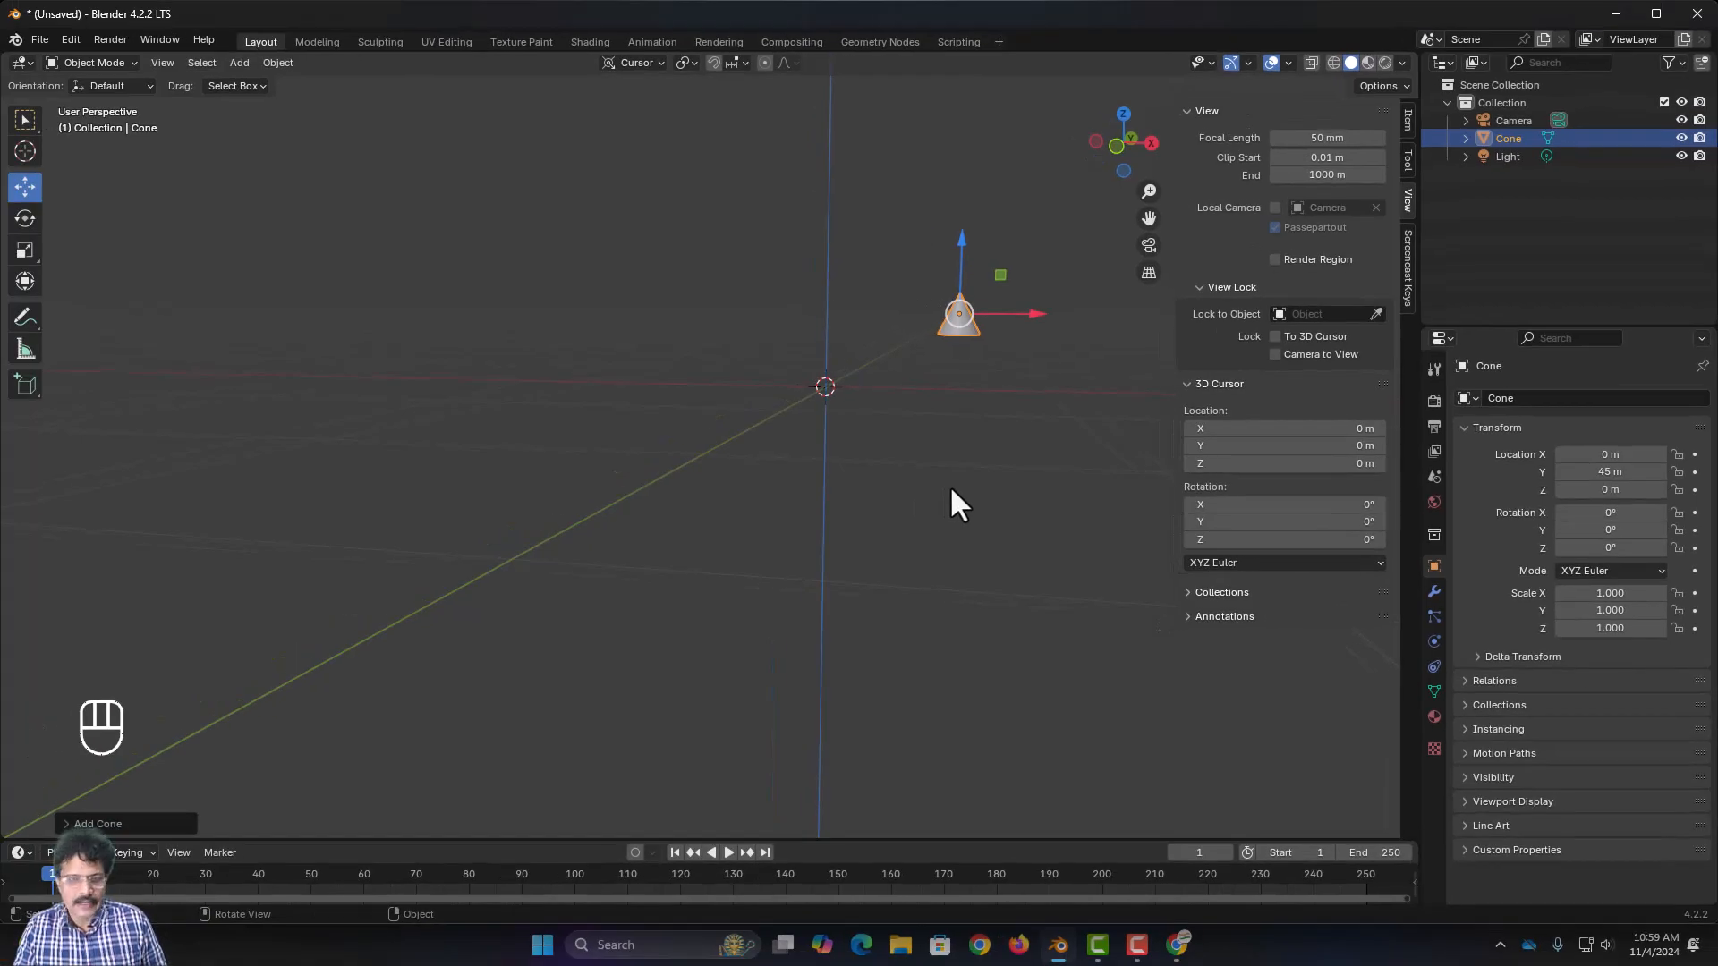
In the front view, move the cone up about 1.8 m along the cursor's Z axis
key("KP_1")
scroll(951, 487, "down", 3)
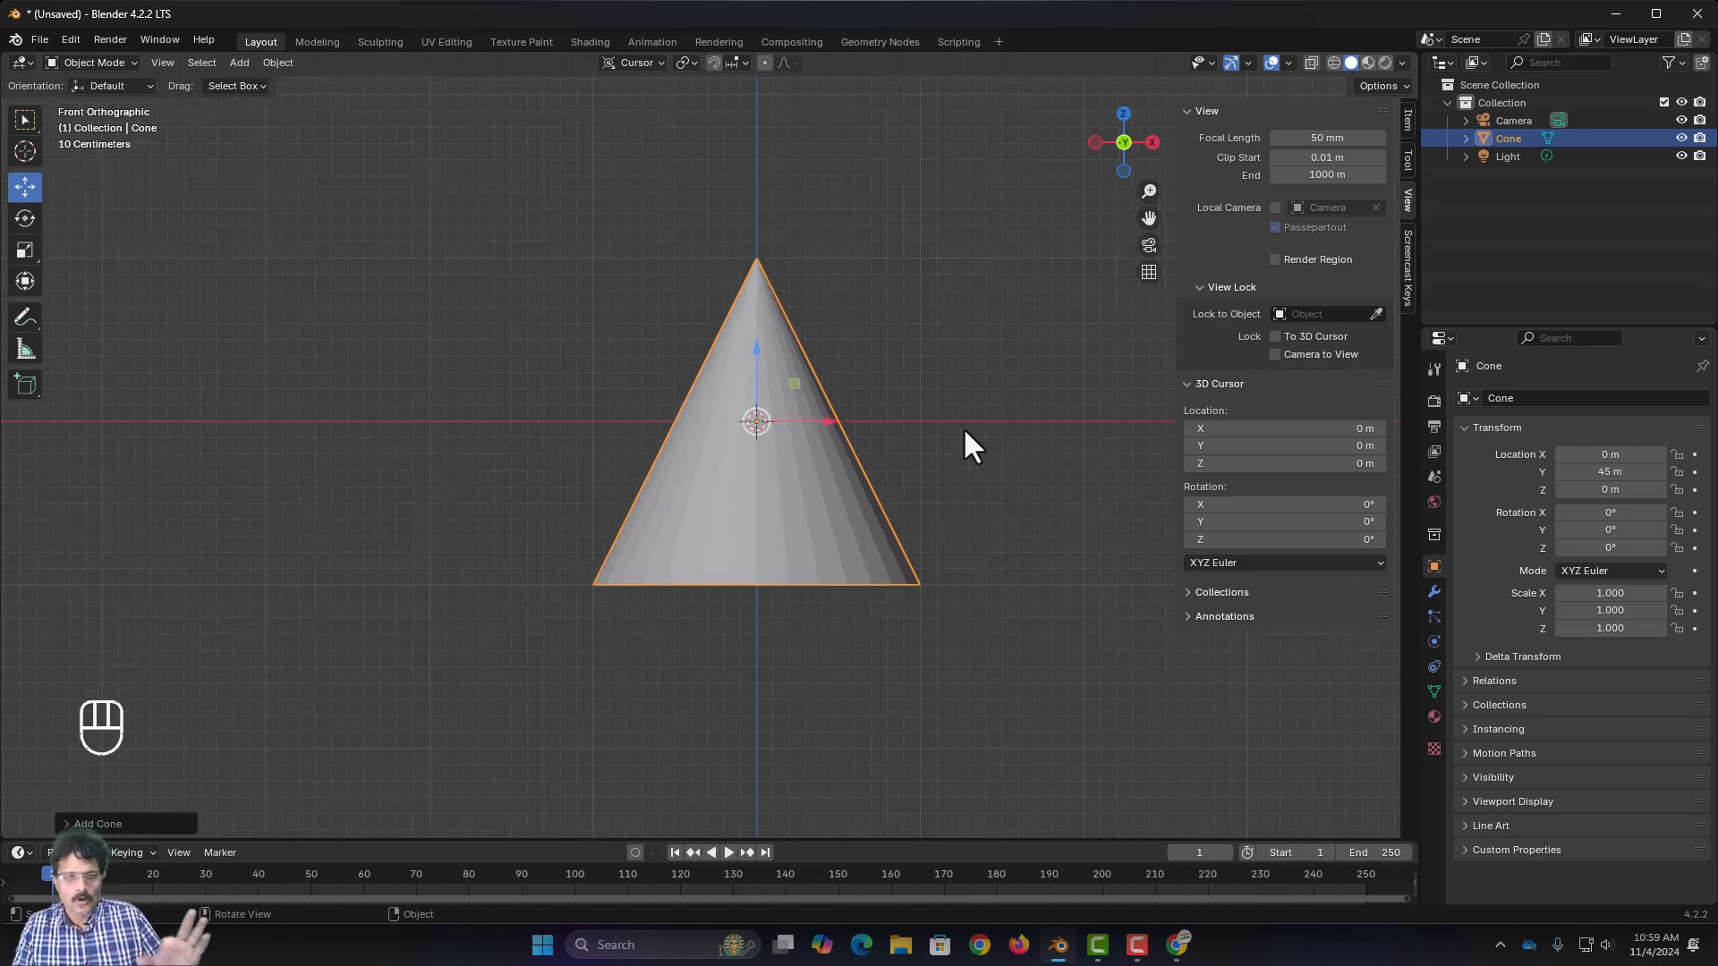
key("g")
key("z")
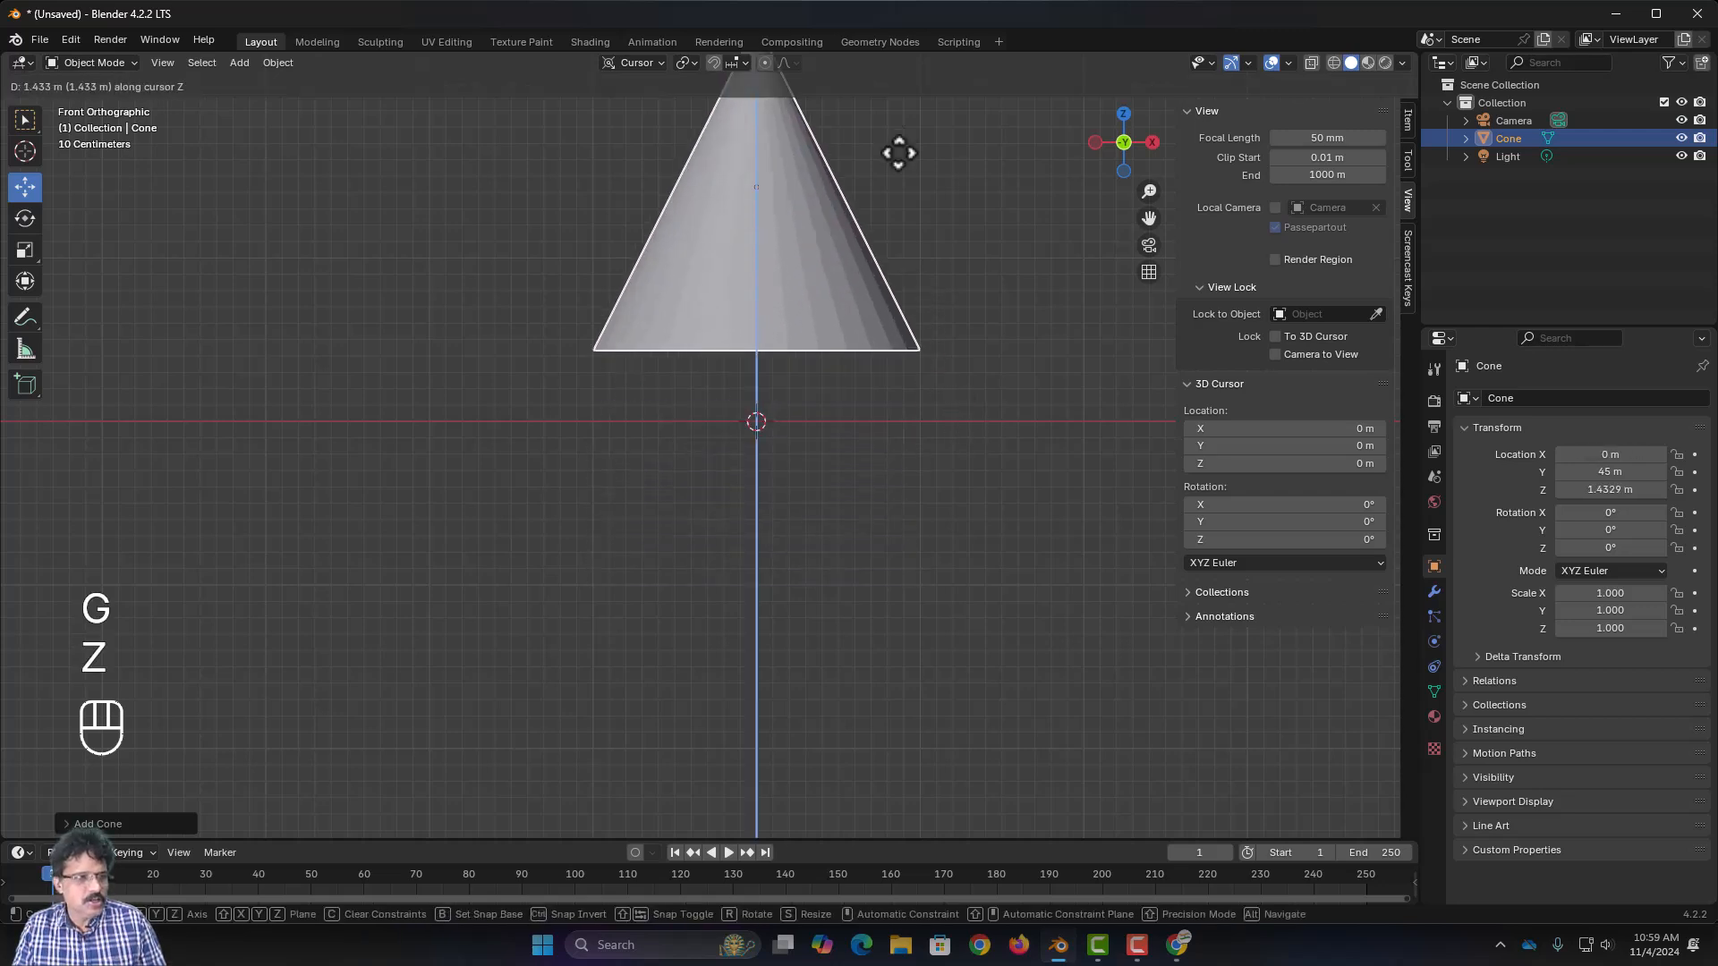
left_click(896, 135)
Add a mesh cube at the 3D cursor, below the cone
scroll(878, 193, "down", 5)
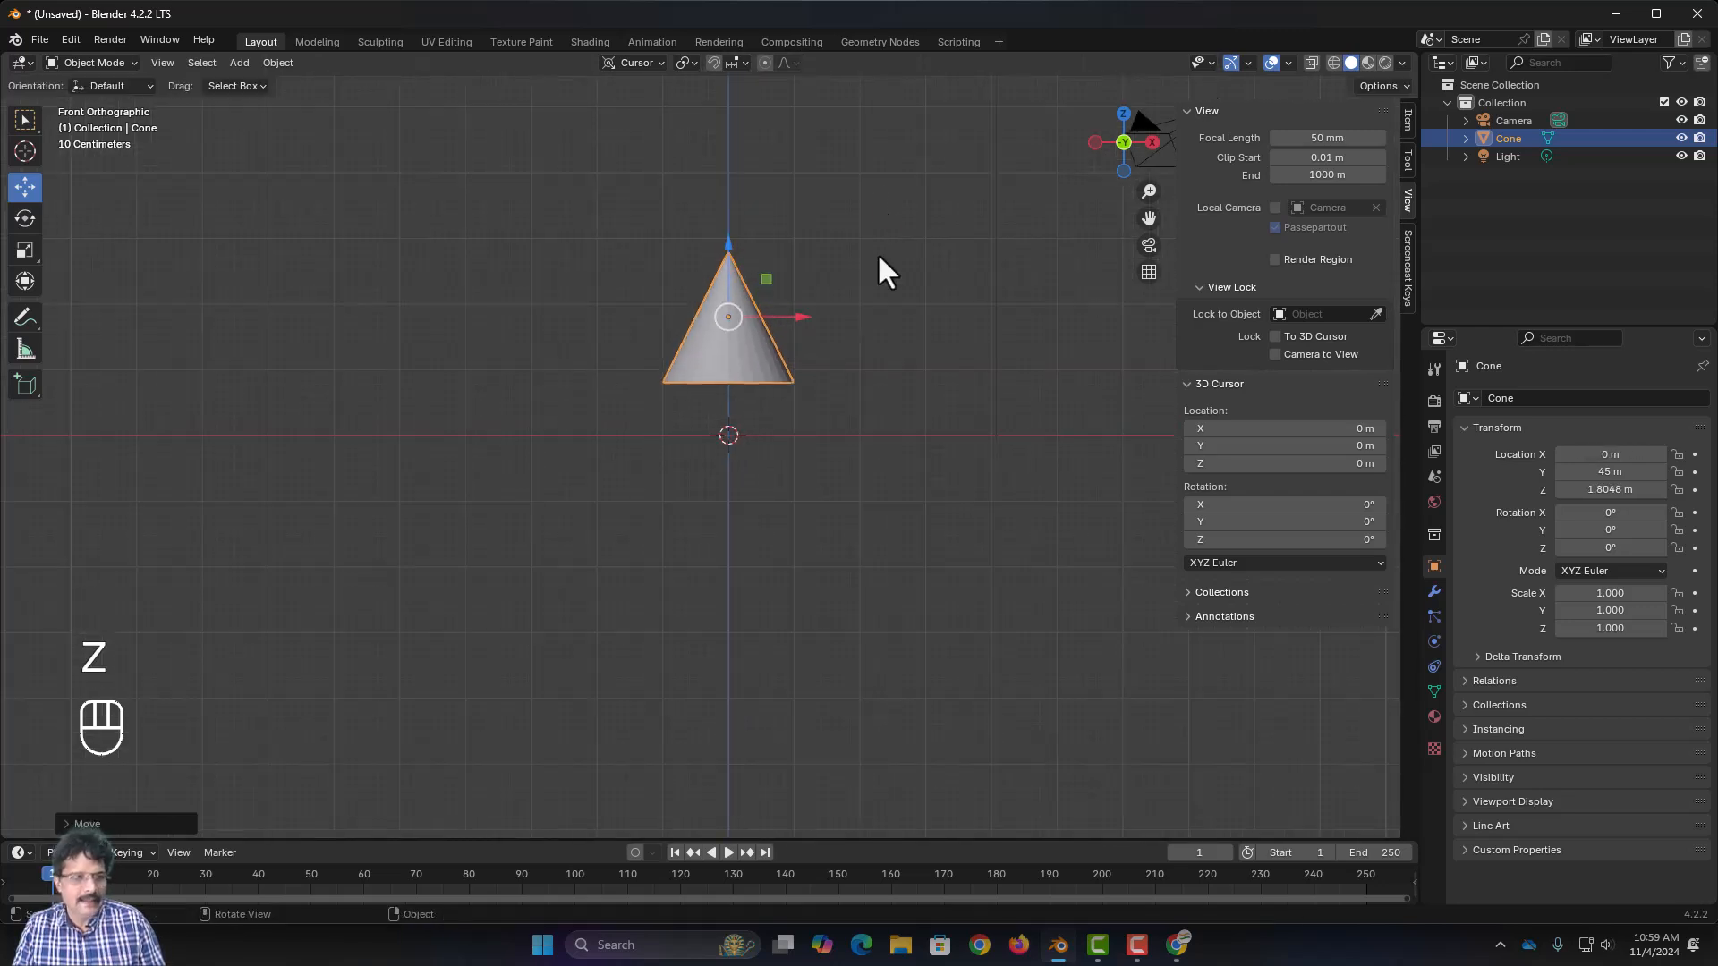
key("shift+a")
mouse_move(875, 335)
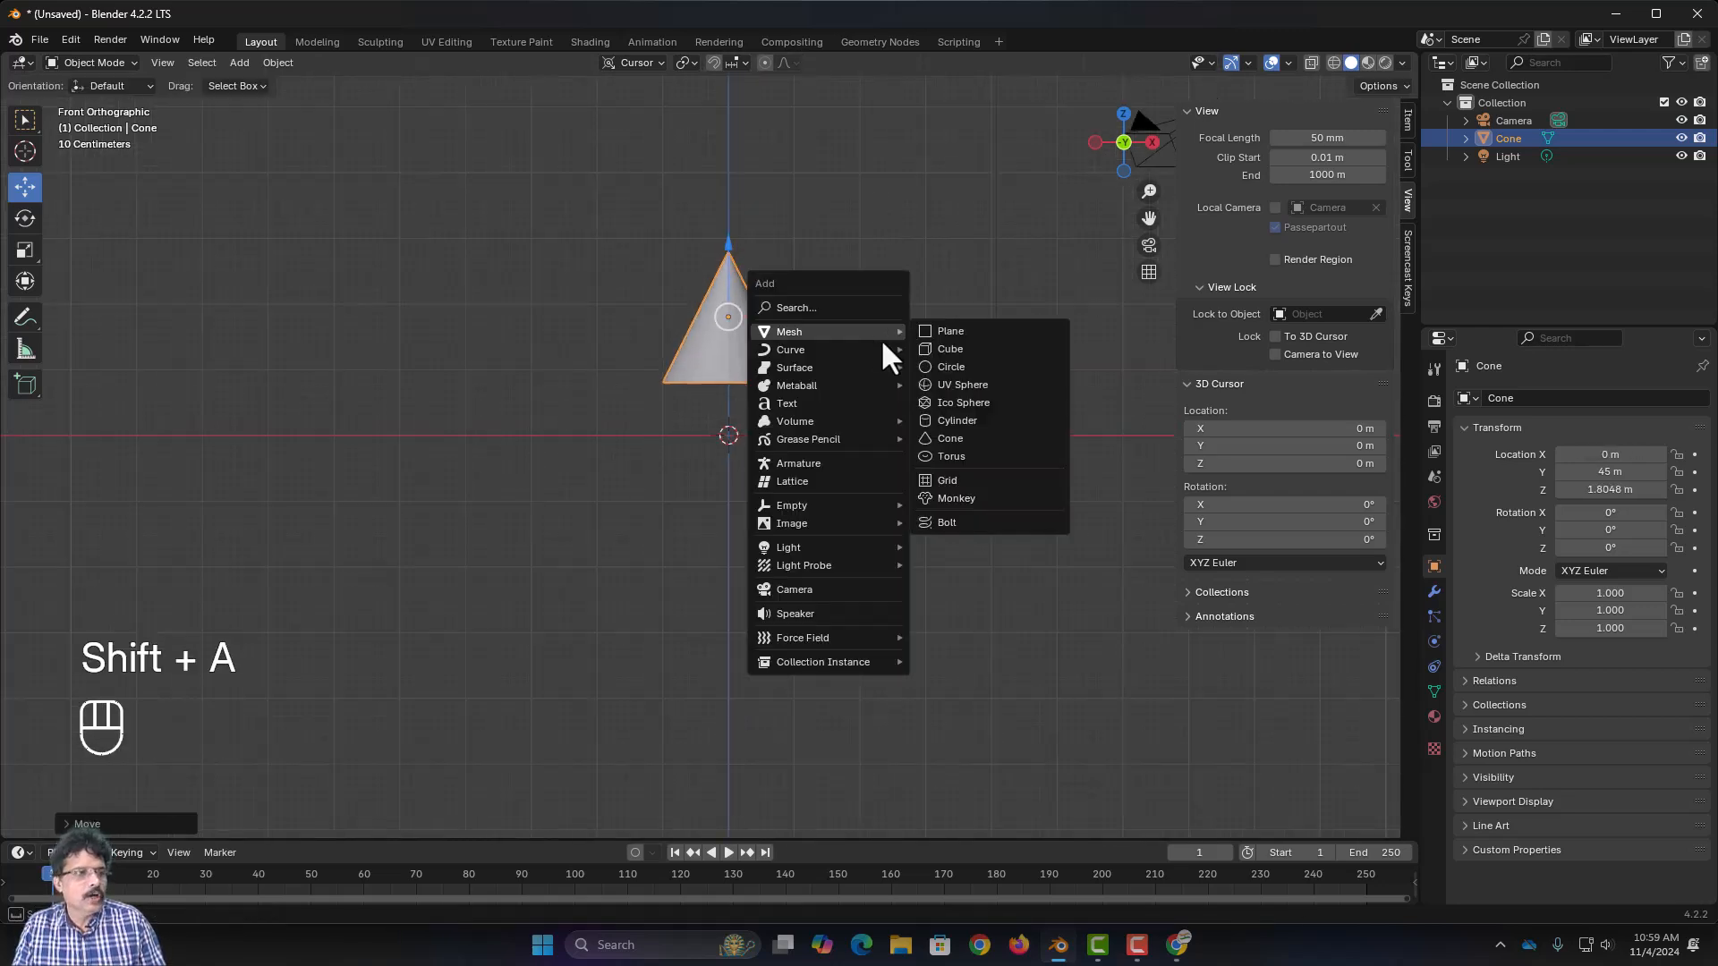
left_click(964, 348)
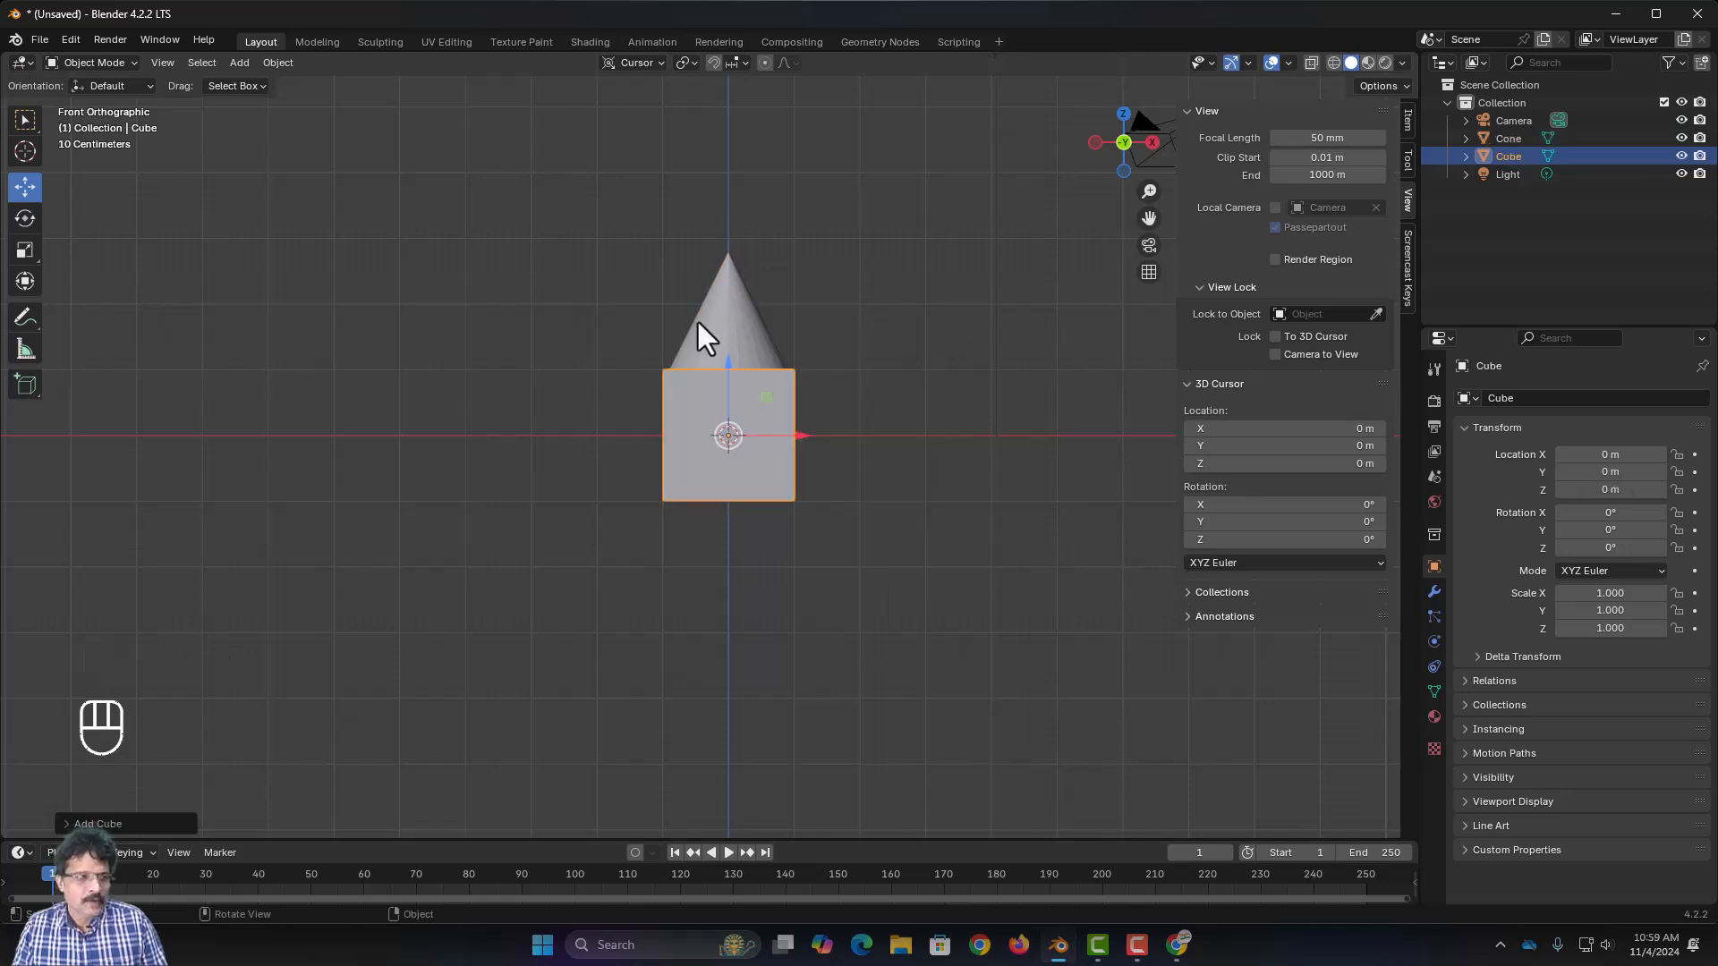
Raise the cone along Z to about 2.02 m so its base rests on the cube's top edge
left_click(742, 336)
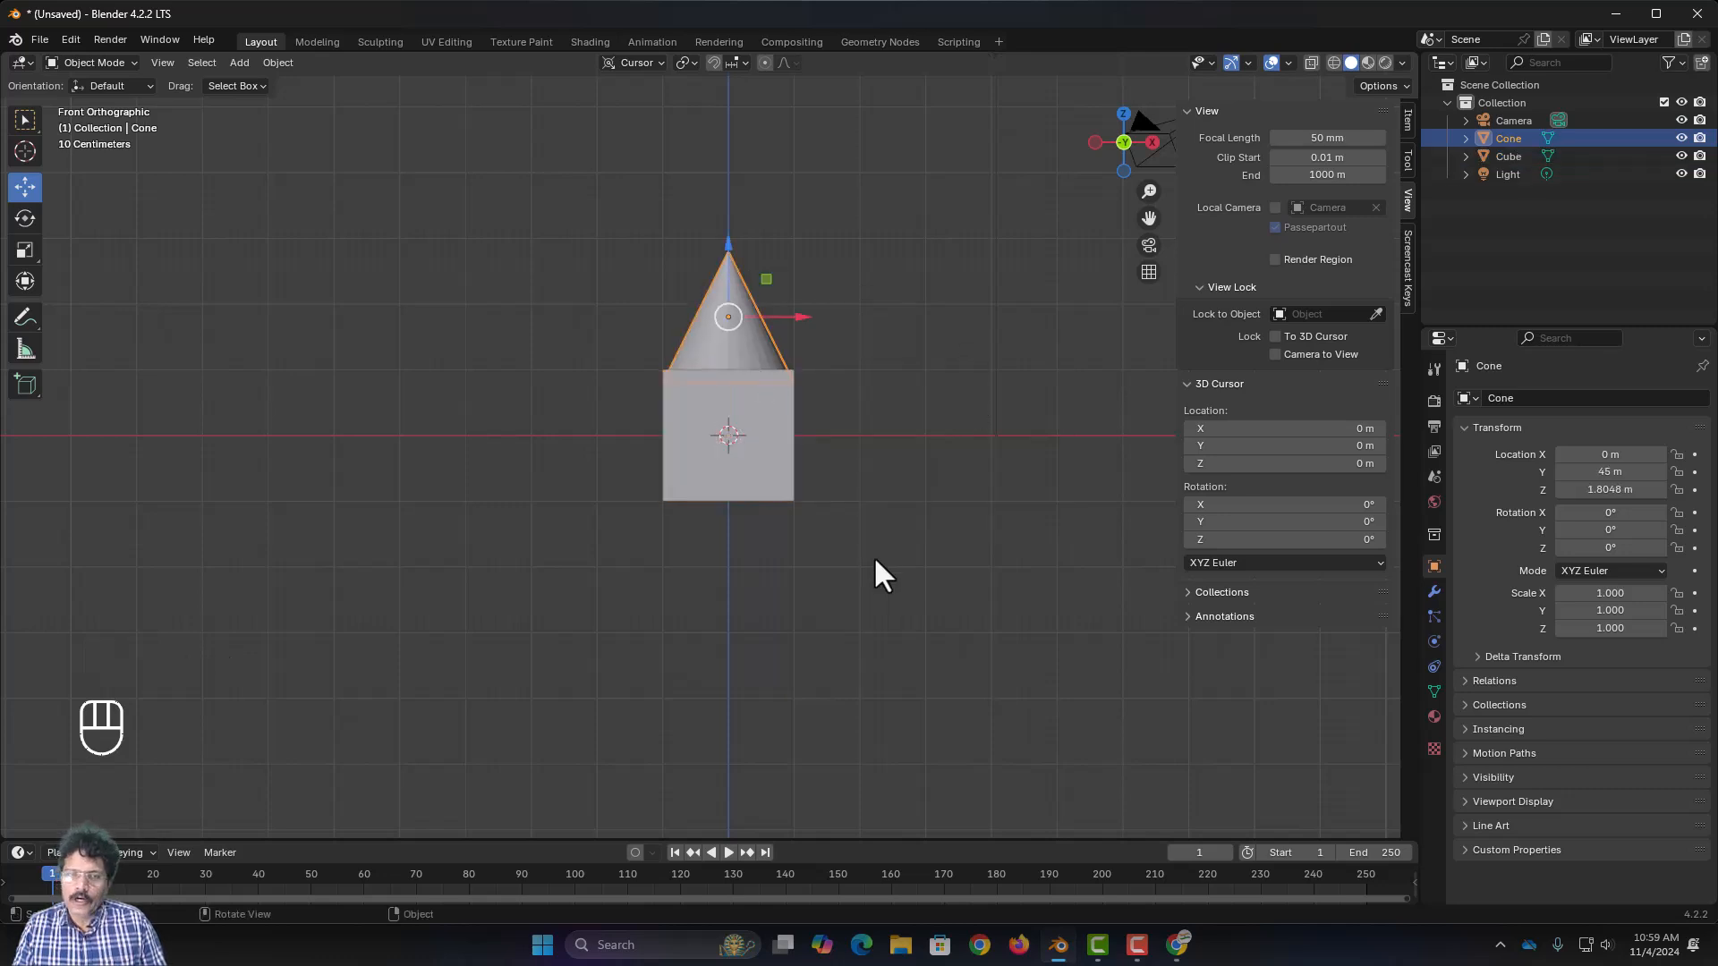
key("g")
key("z")
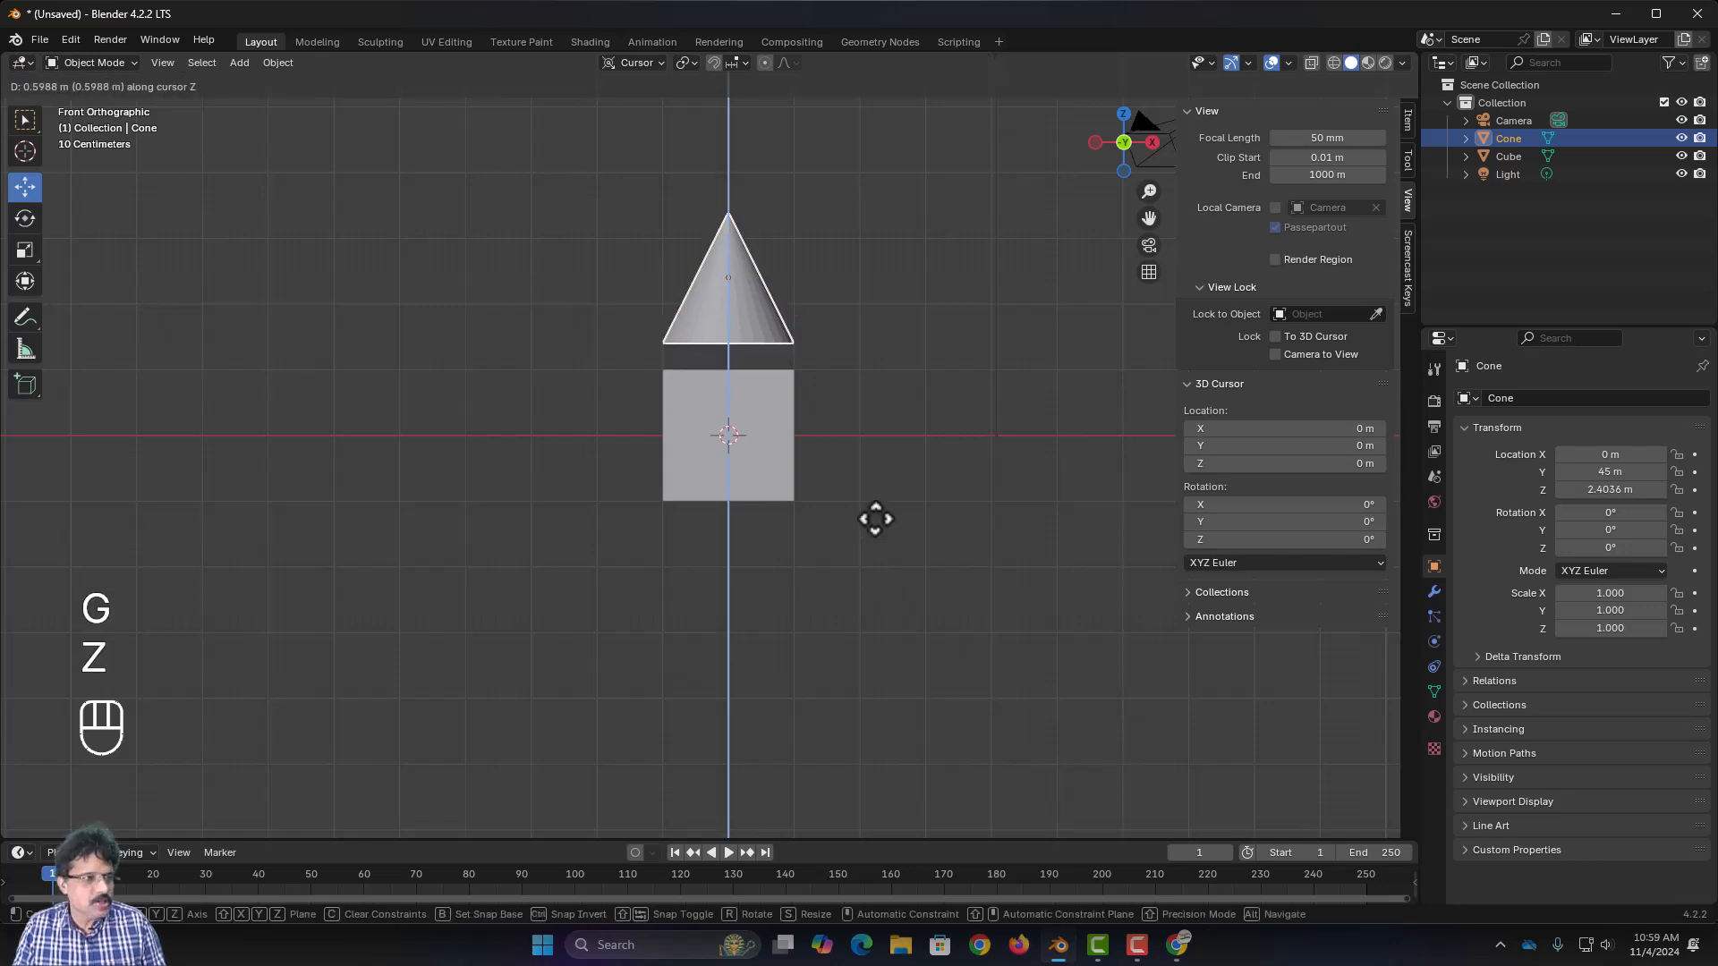
left_click(867, 544)
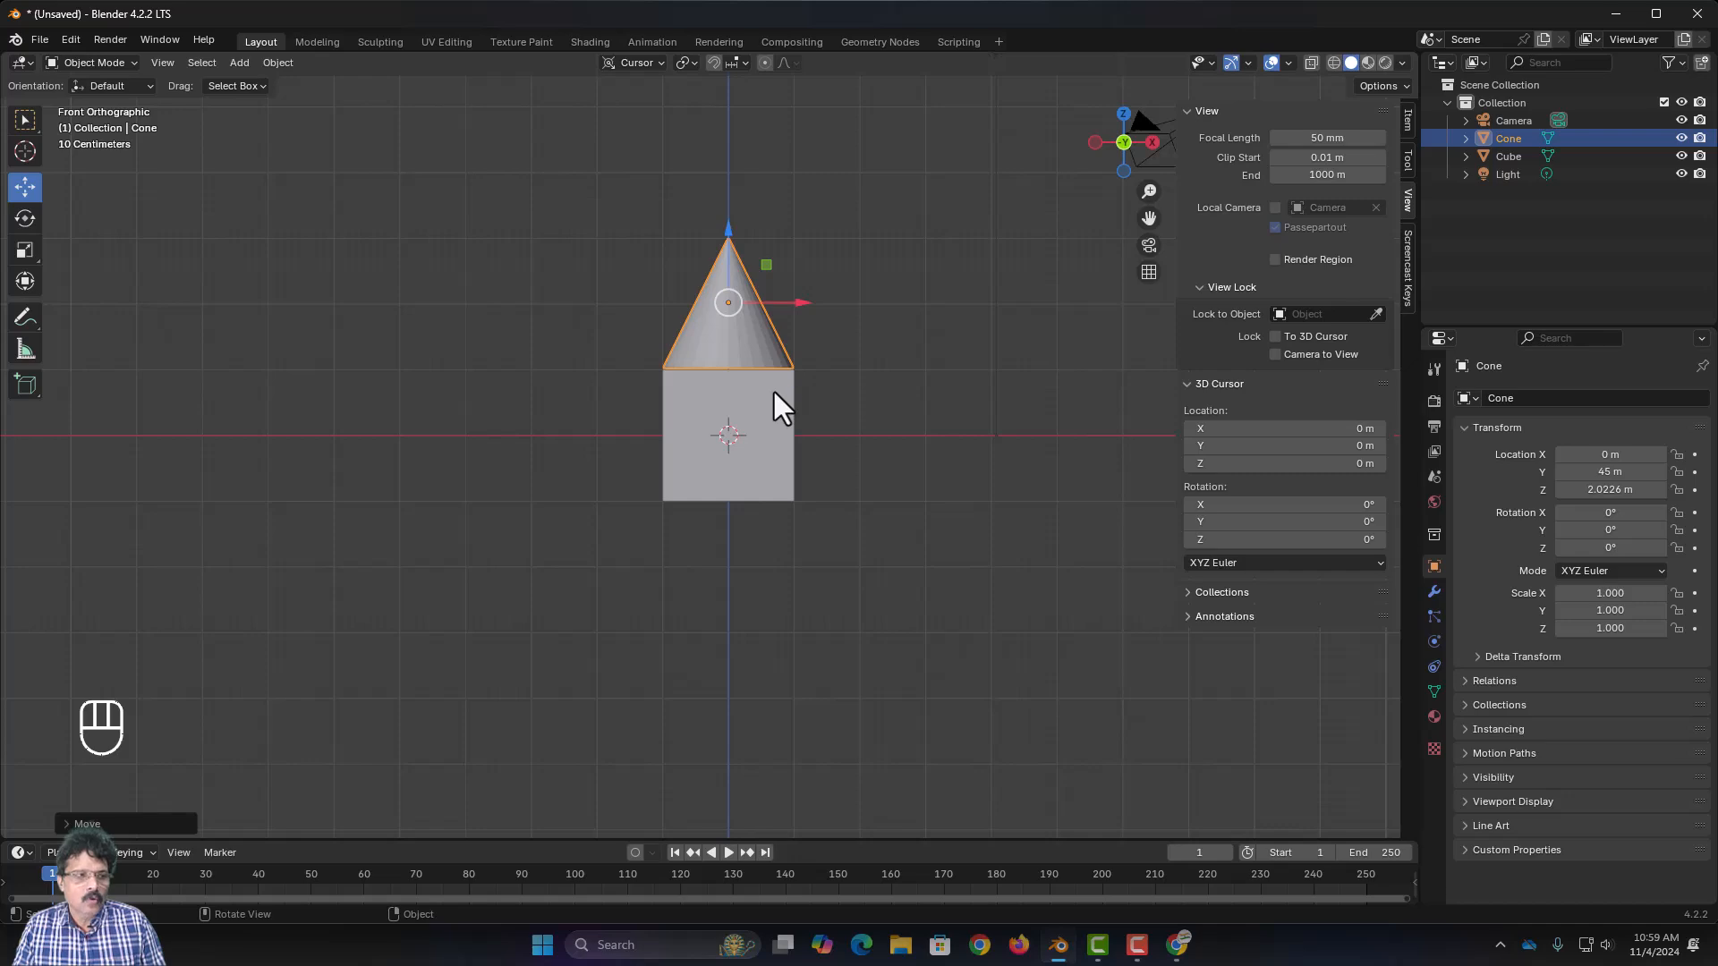
Parent the cube to the cone using the Object option, and select only the cone
left_click(752, 427)
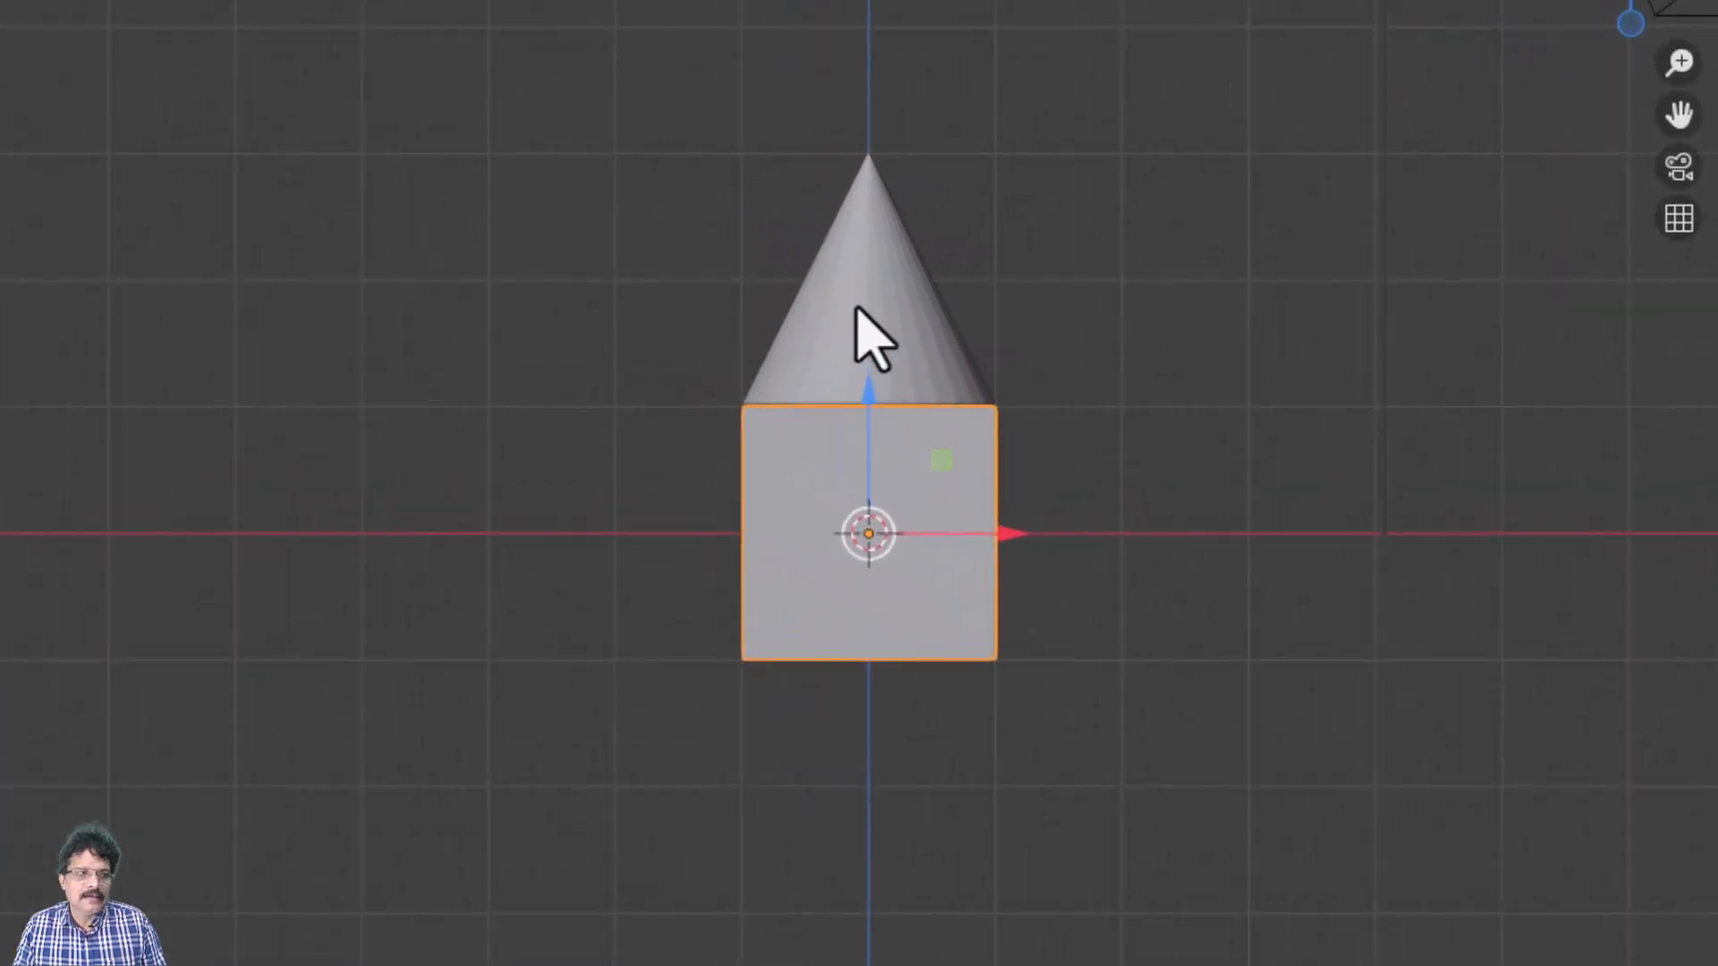
left_click(856, 308, "shift")
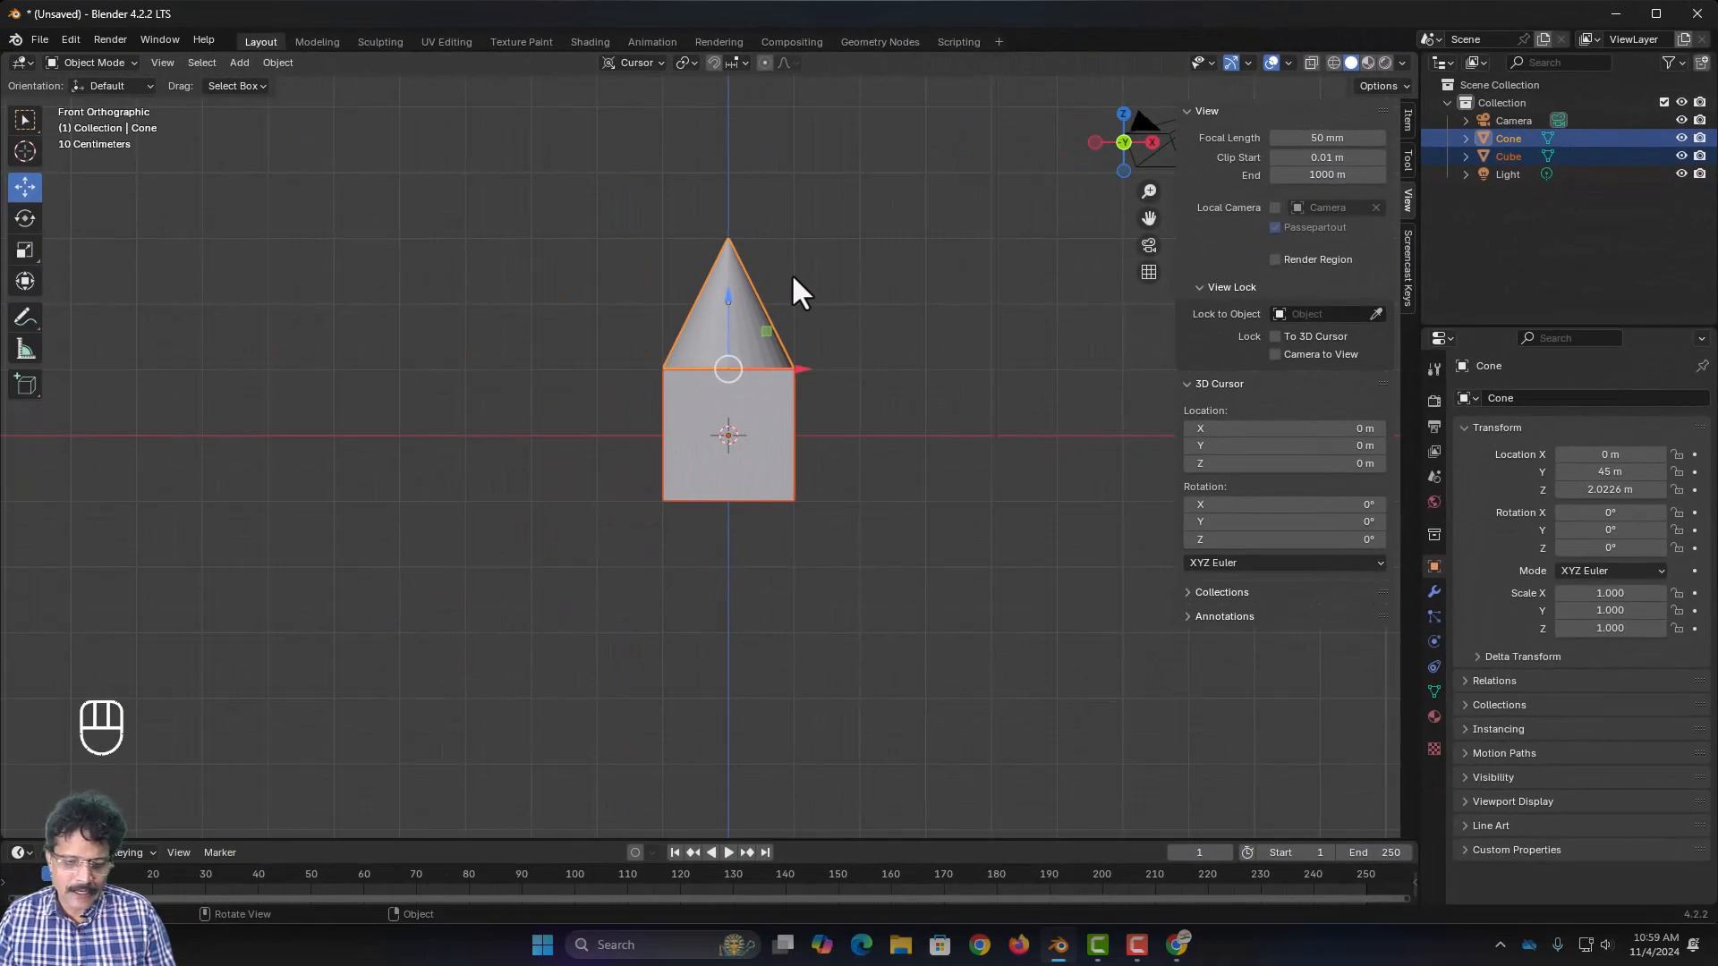
key("ctrl+p")
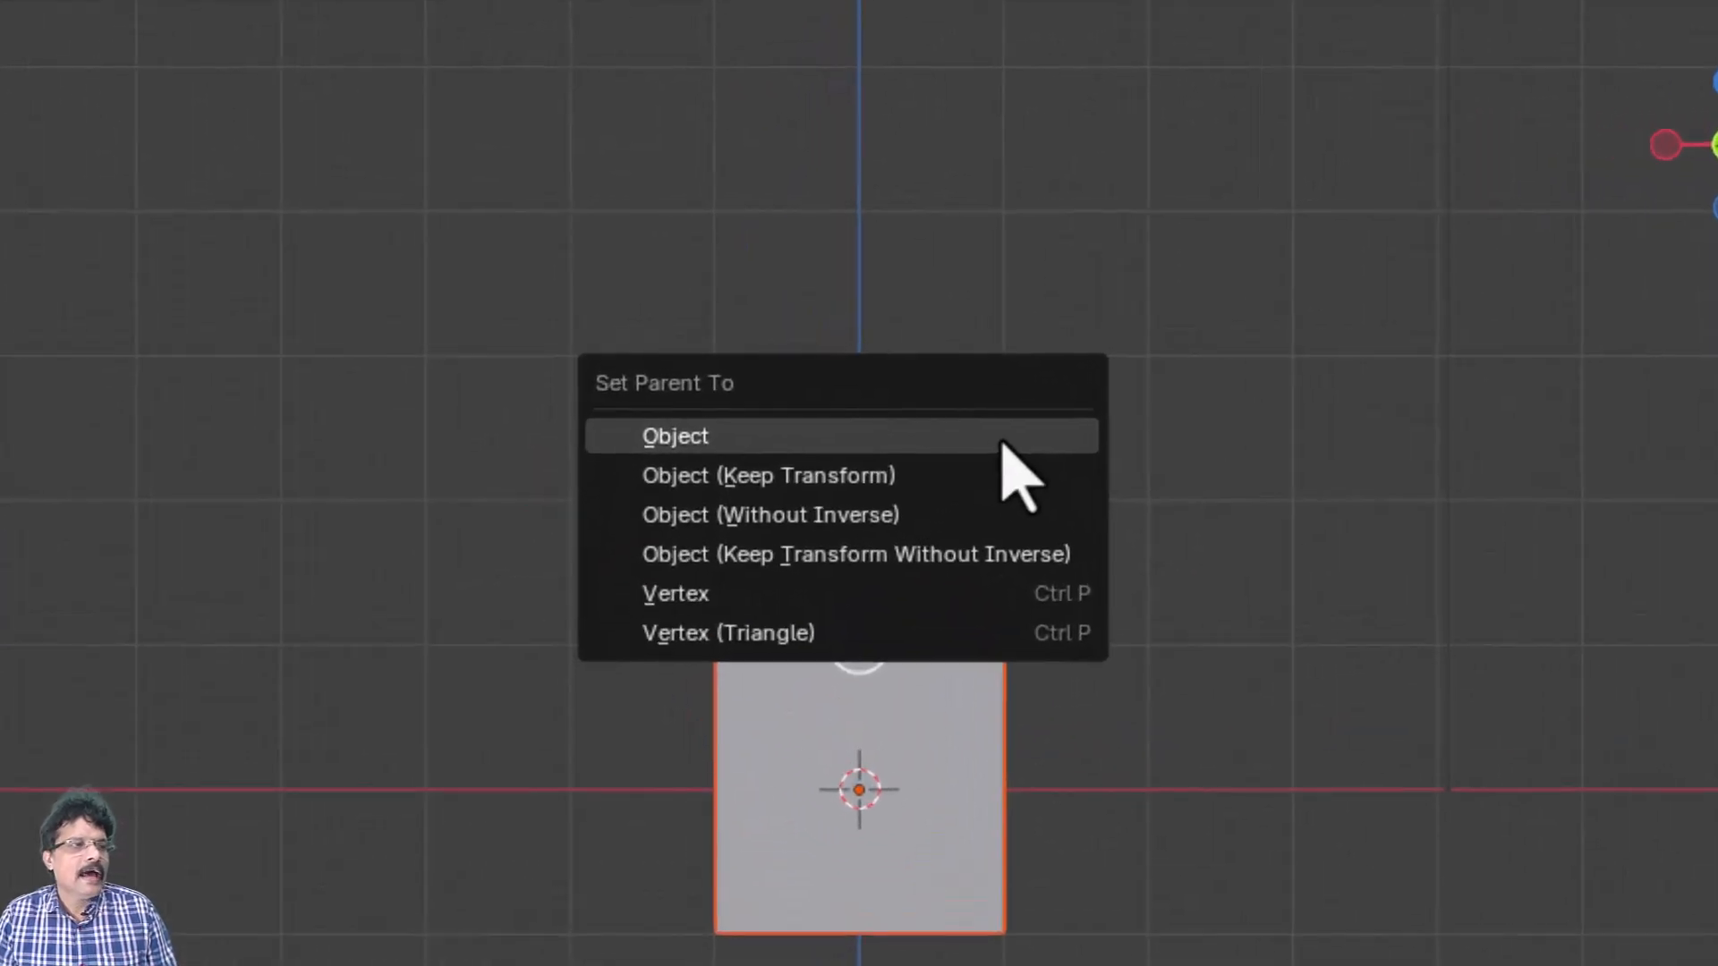
left_click(1002, 442)
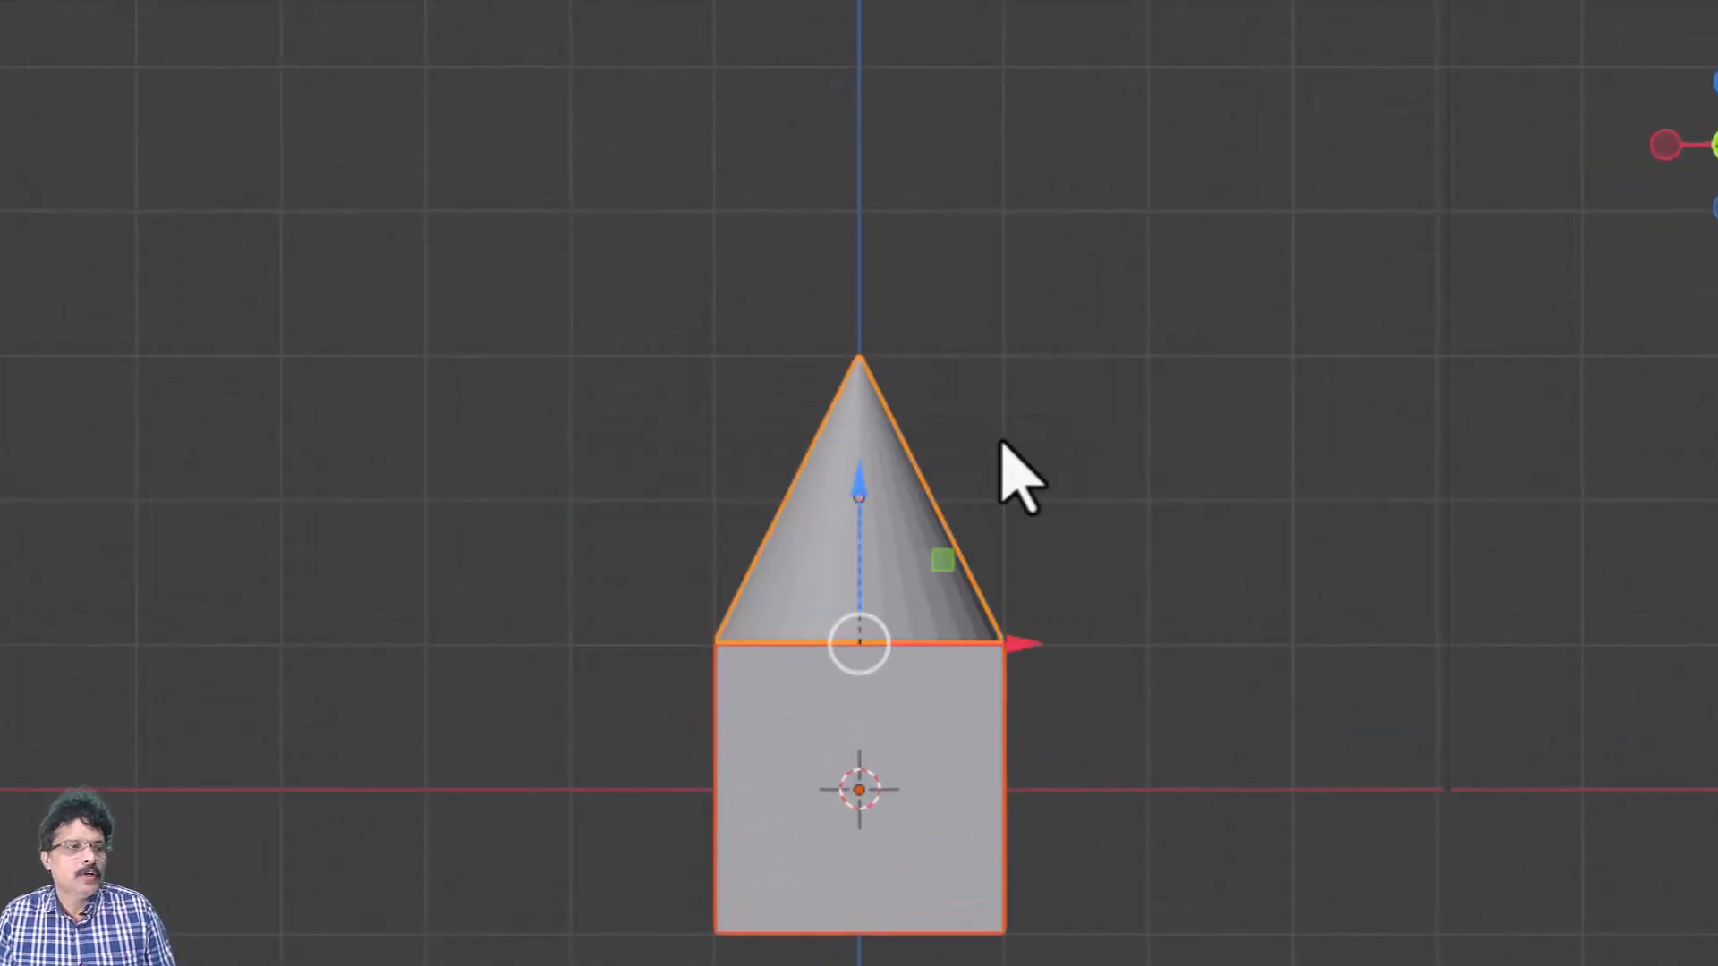
left_click(1062, 488)
left_click(875, 425)
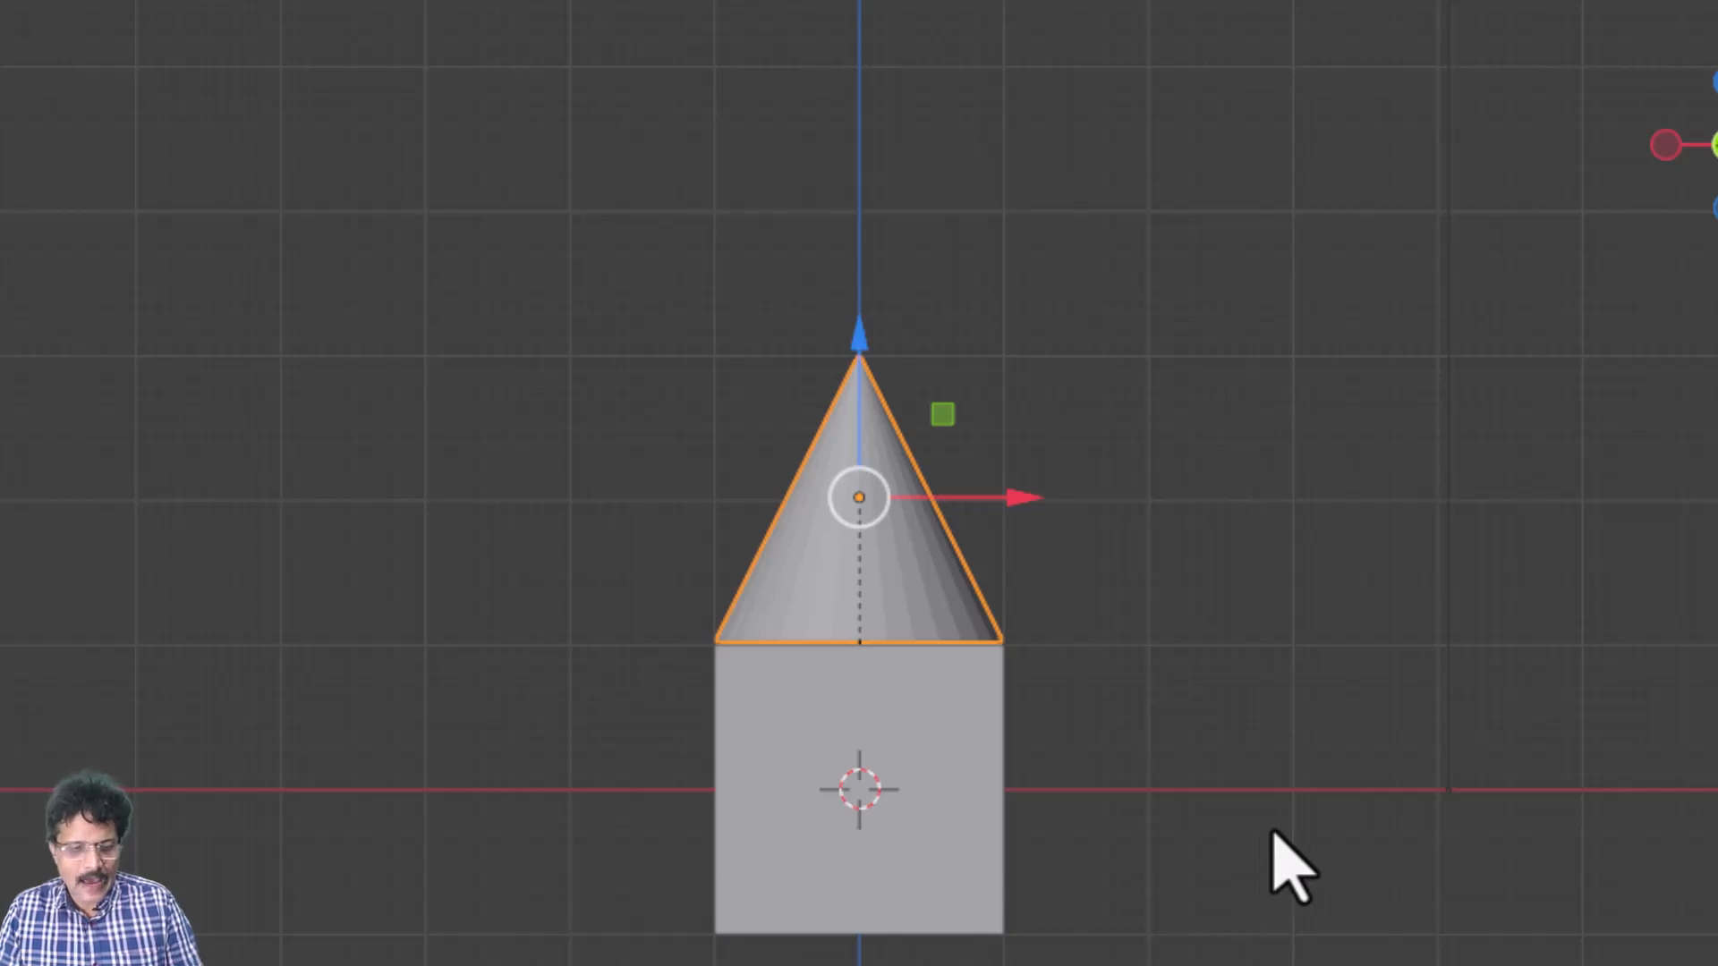
Rotate the selected cone 45° in the front view together with its child cube
key("s")
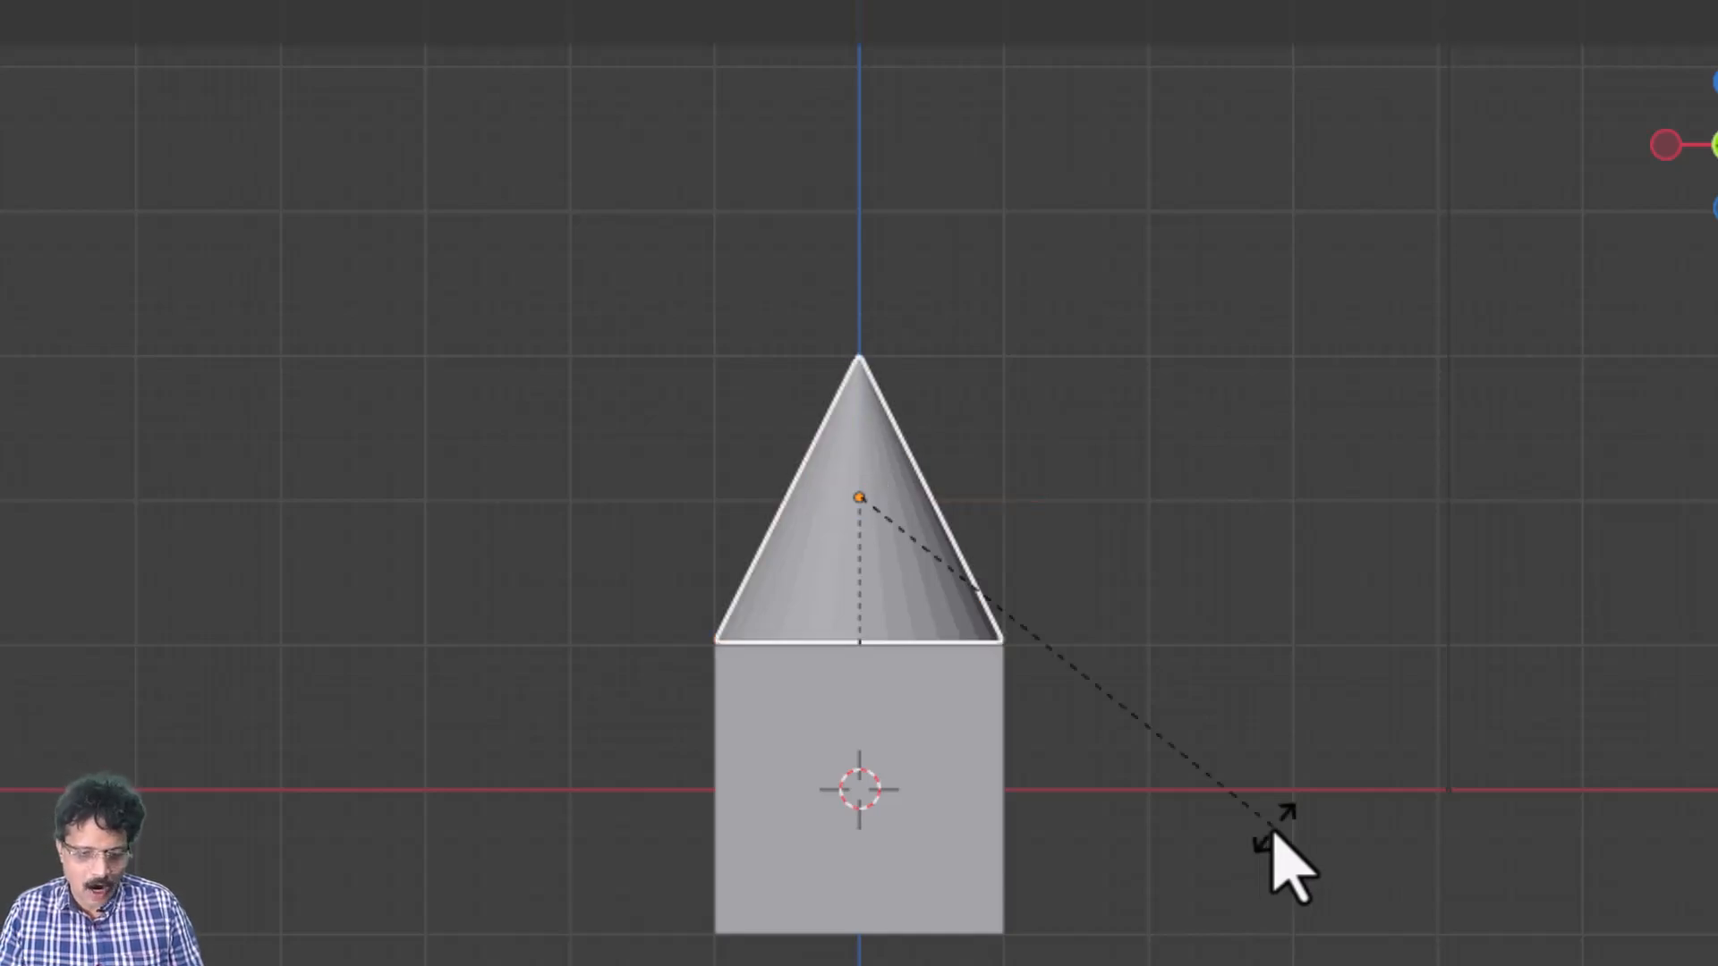
type("45")
key("Return")
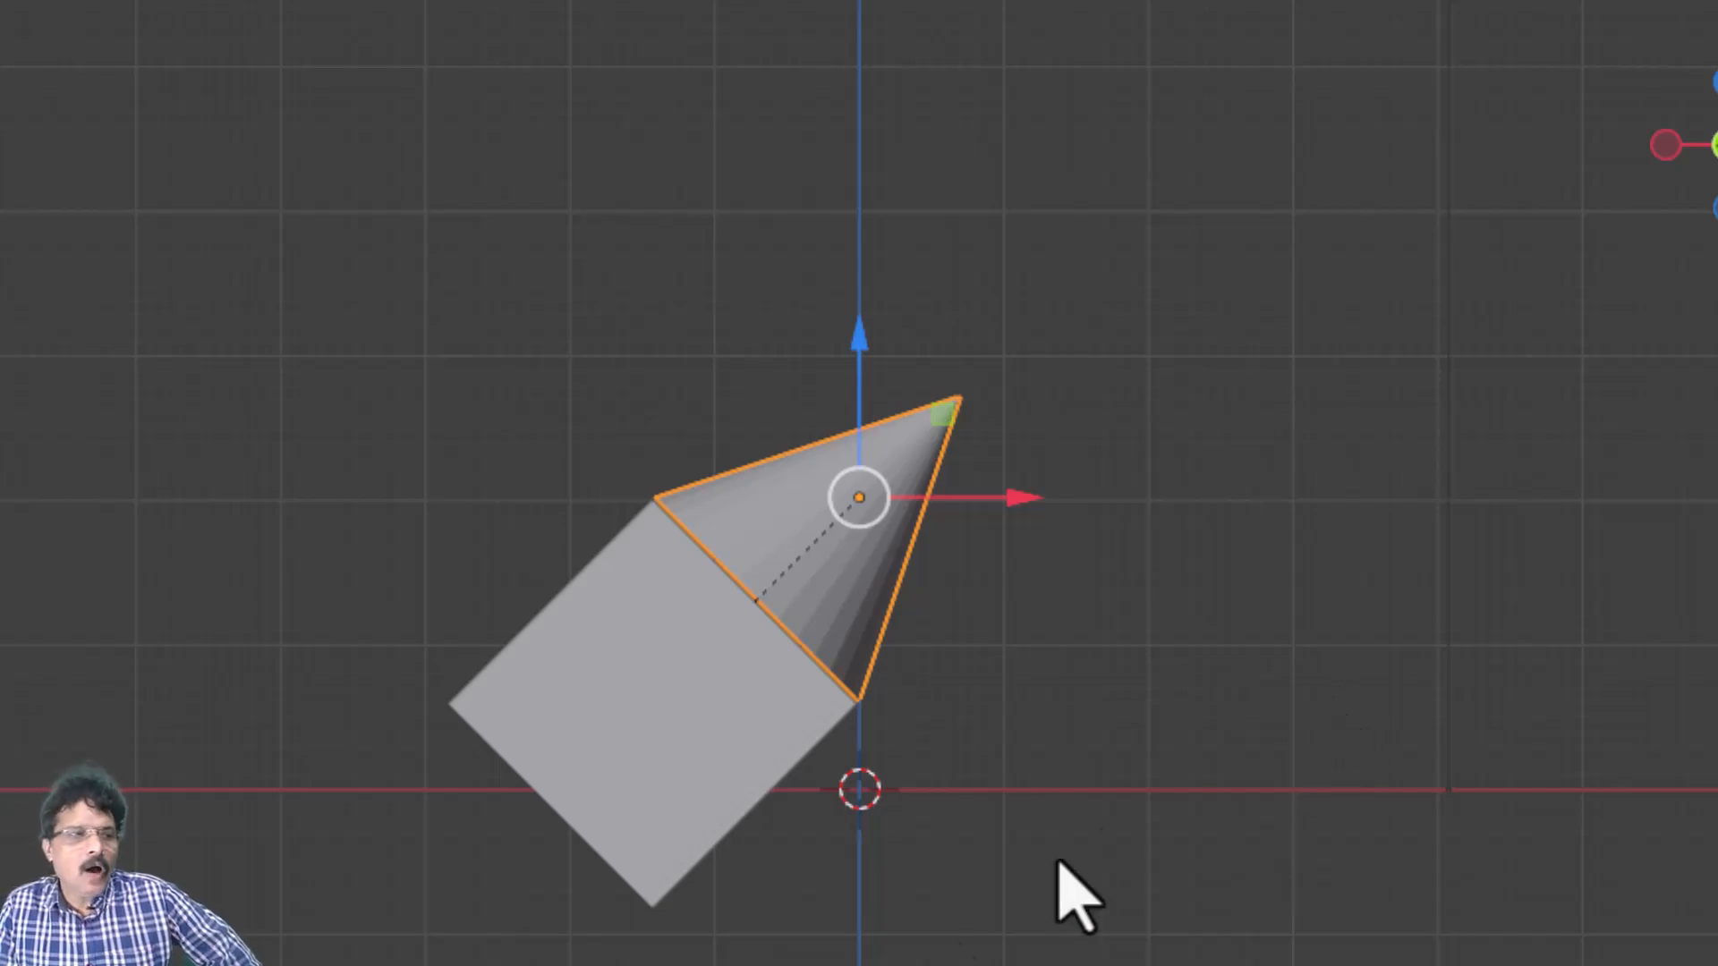
Select the child cube and set the transform orientation to Parent
left_click(662, 702)
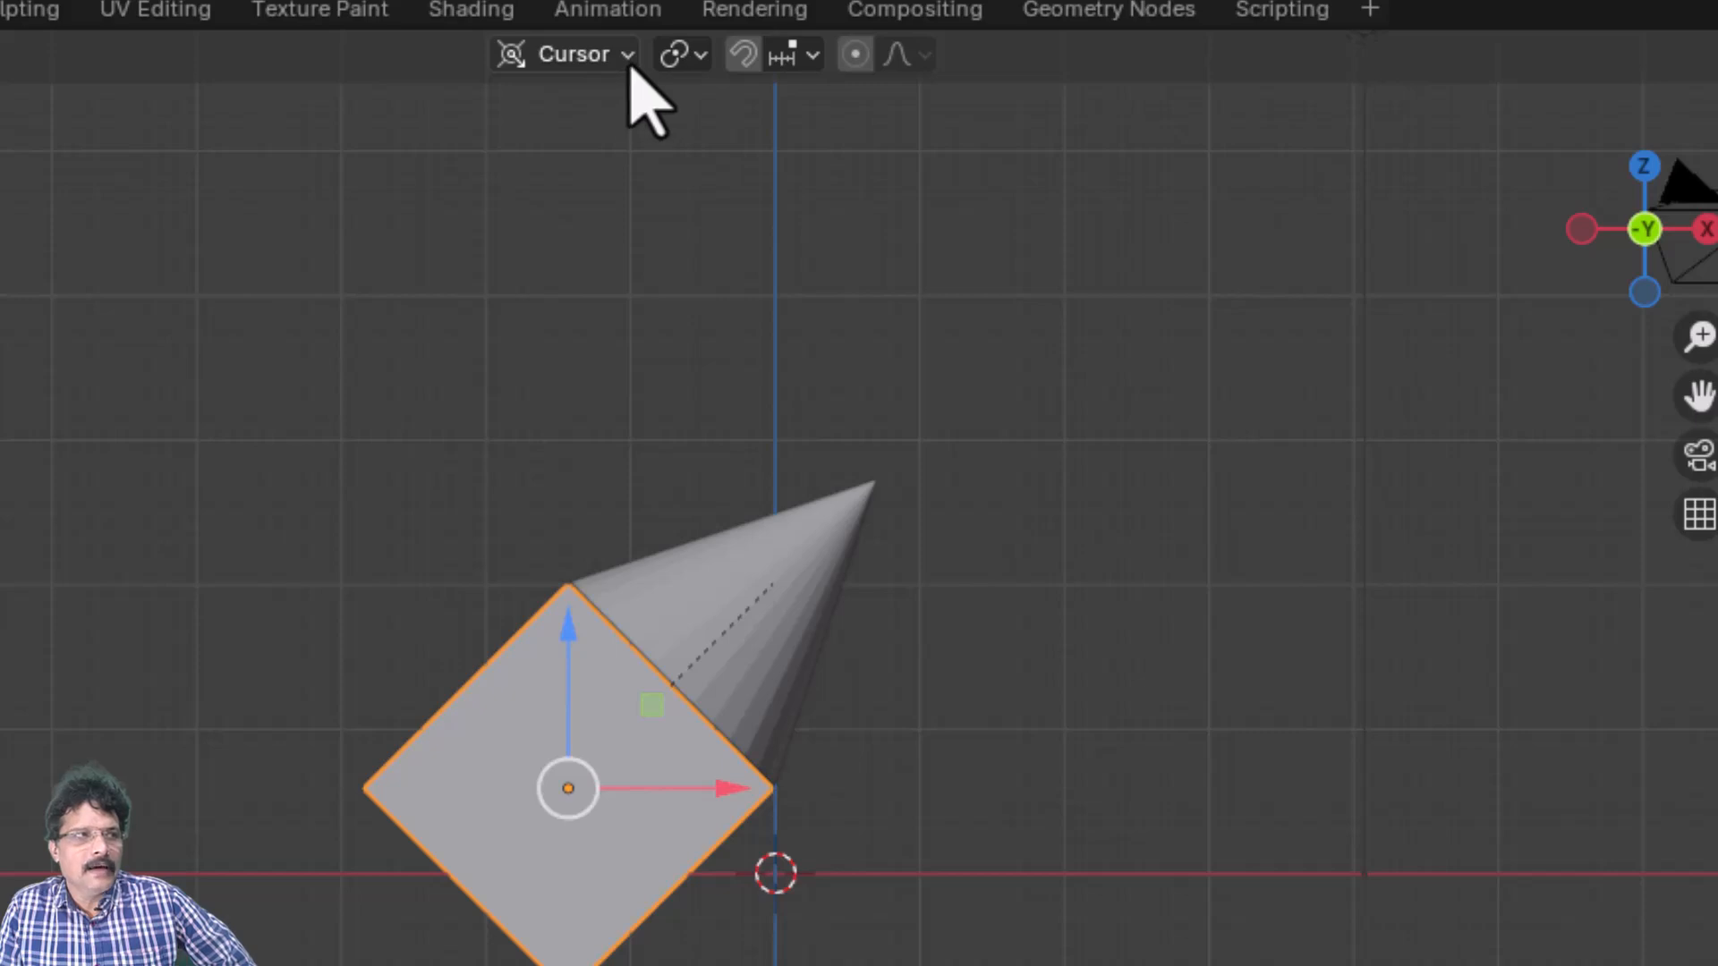
left_click(629, 64)
left_click(516, 414)
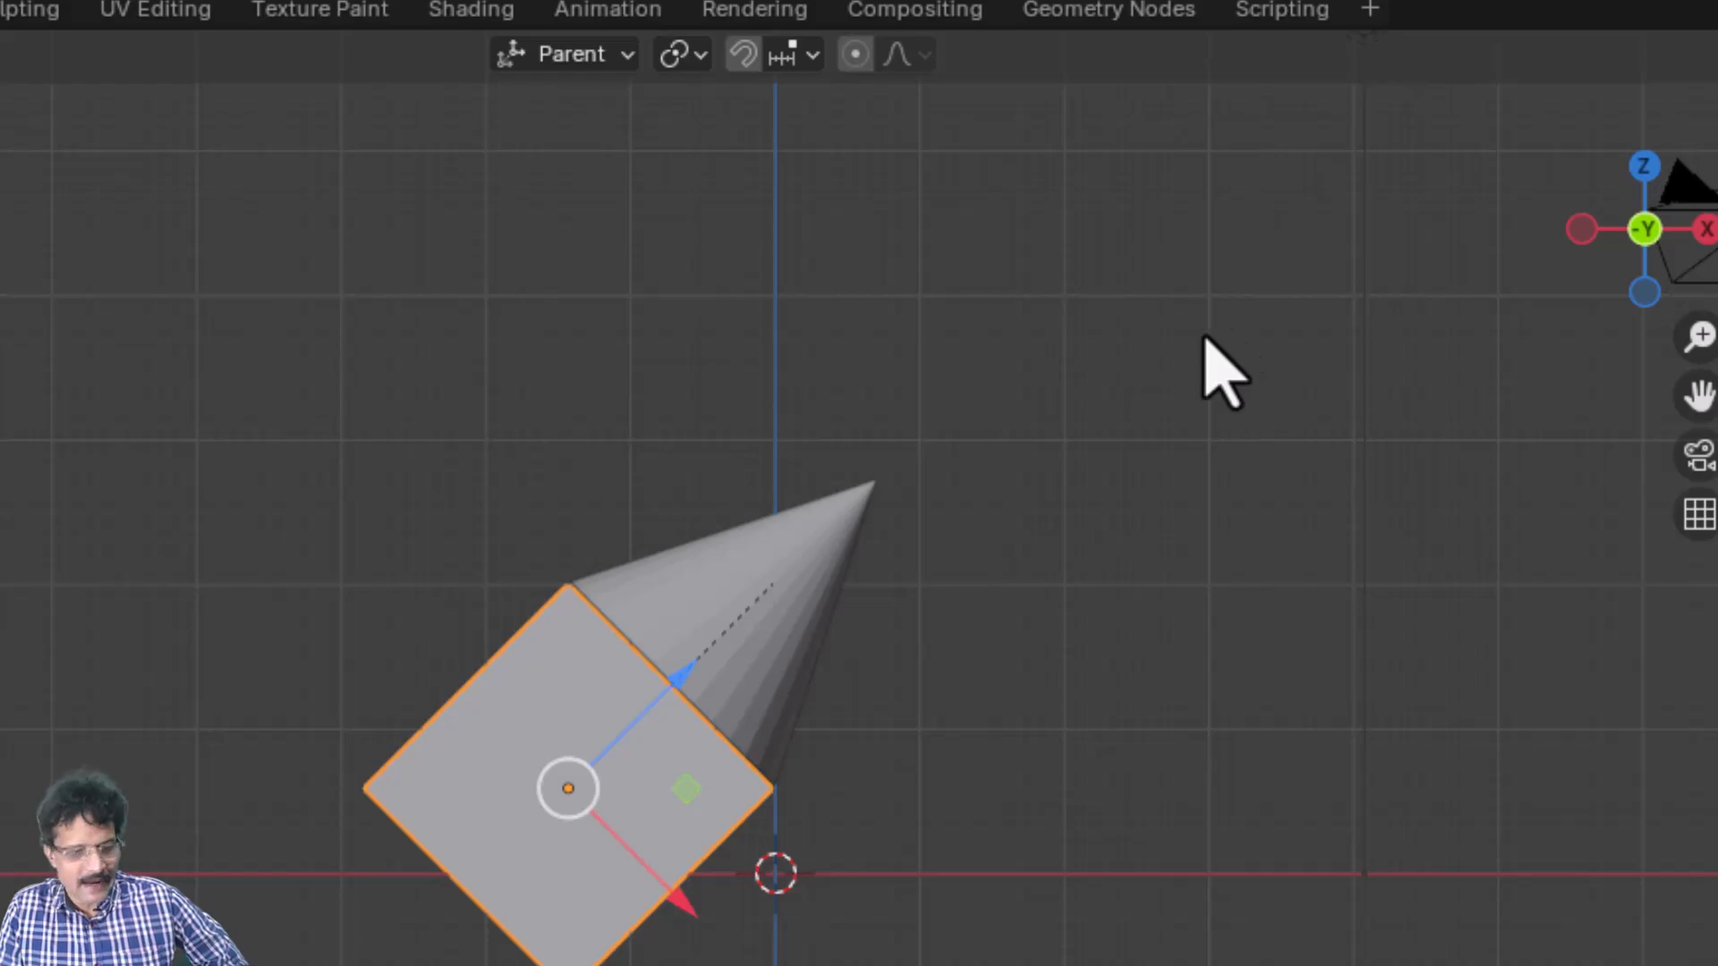
Try moving the cube along the parent's Z axis and then along the parent's X axis
key("g")
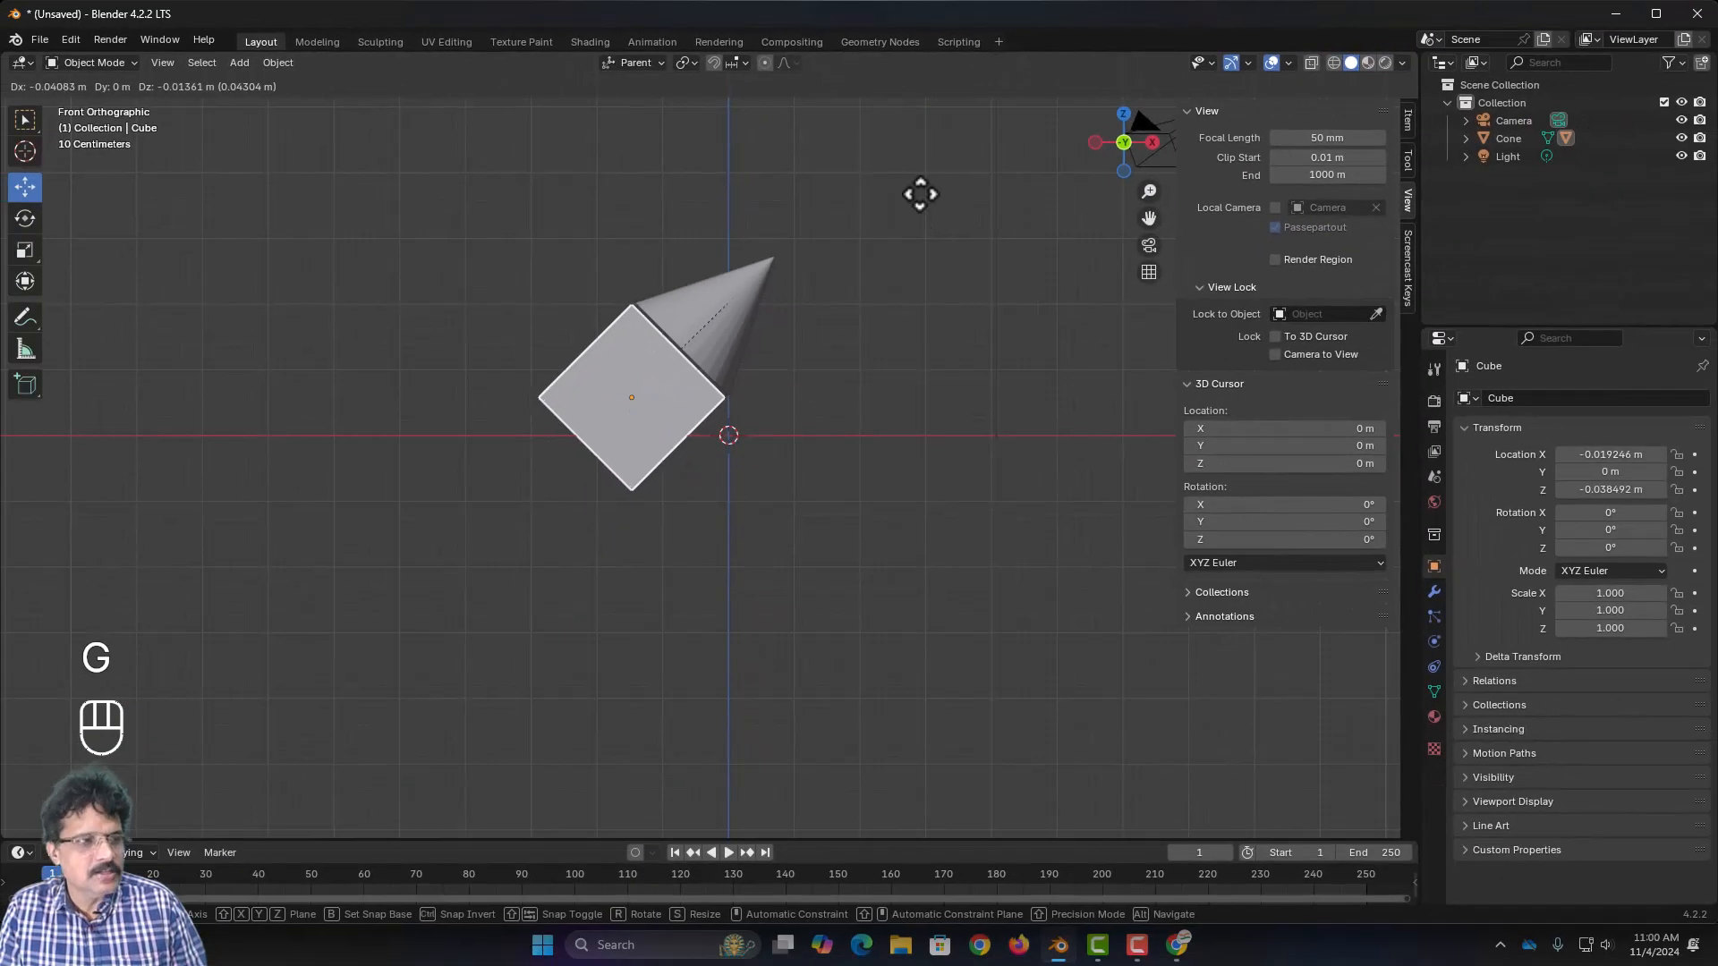
key("z")
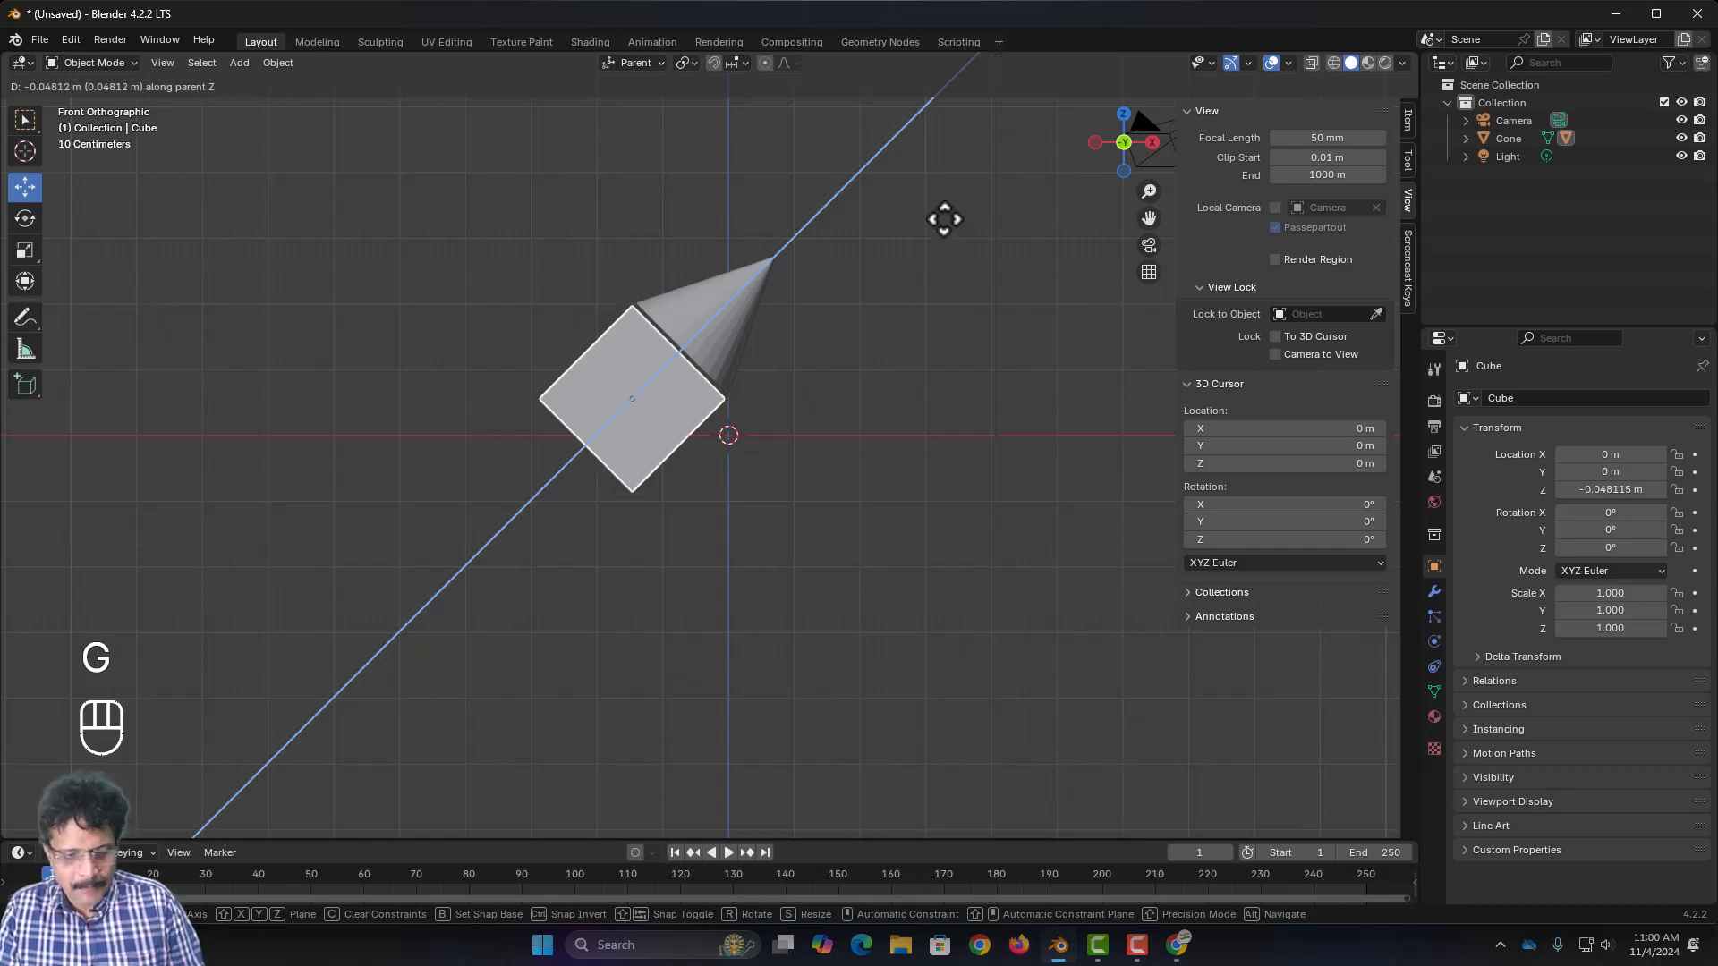
key("x")
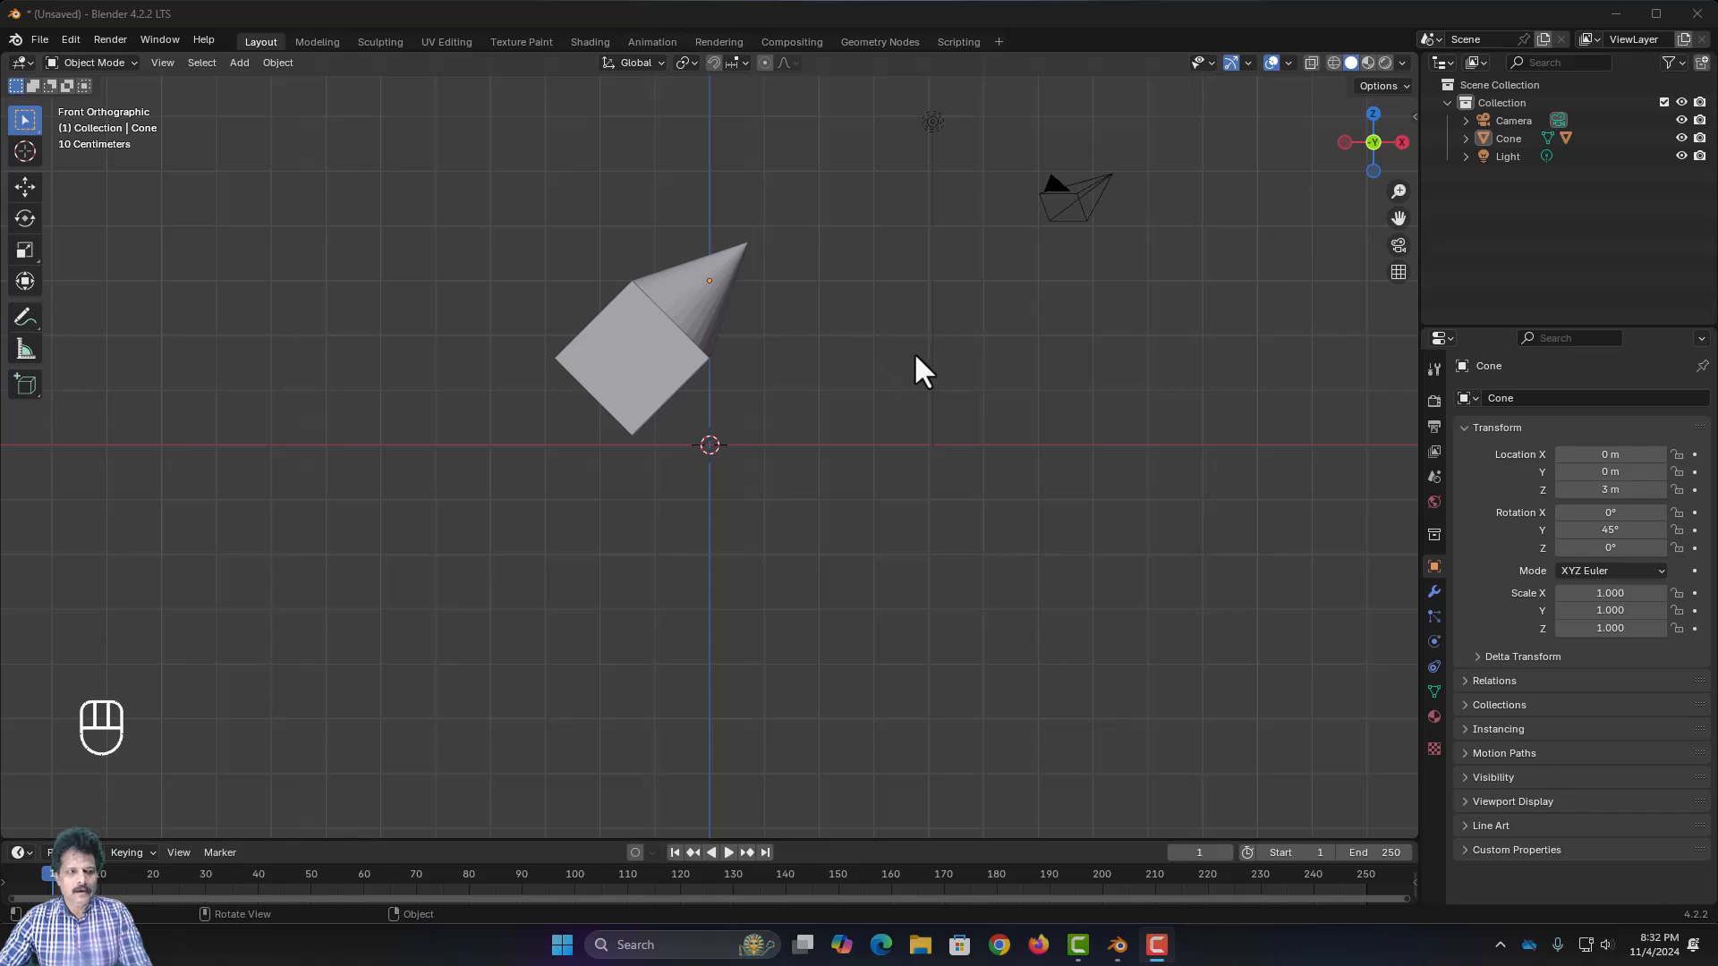
Select the child cube and move it about 0.38 m along the global Y axis
middle_click_drag(914, 357, 779, 421)
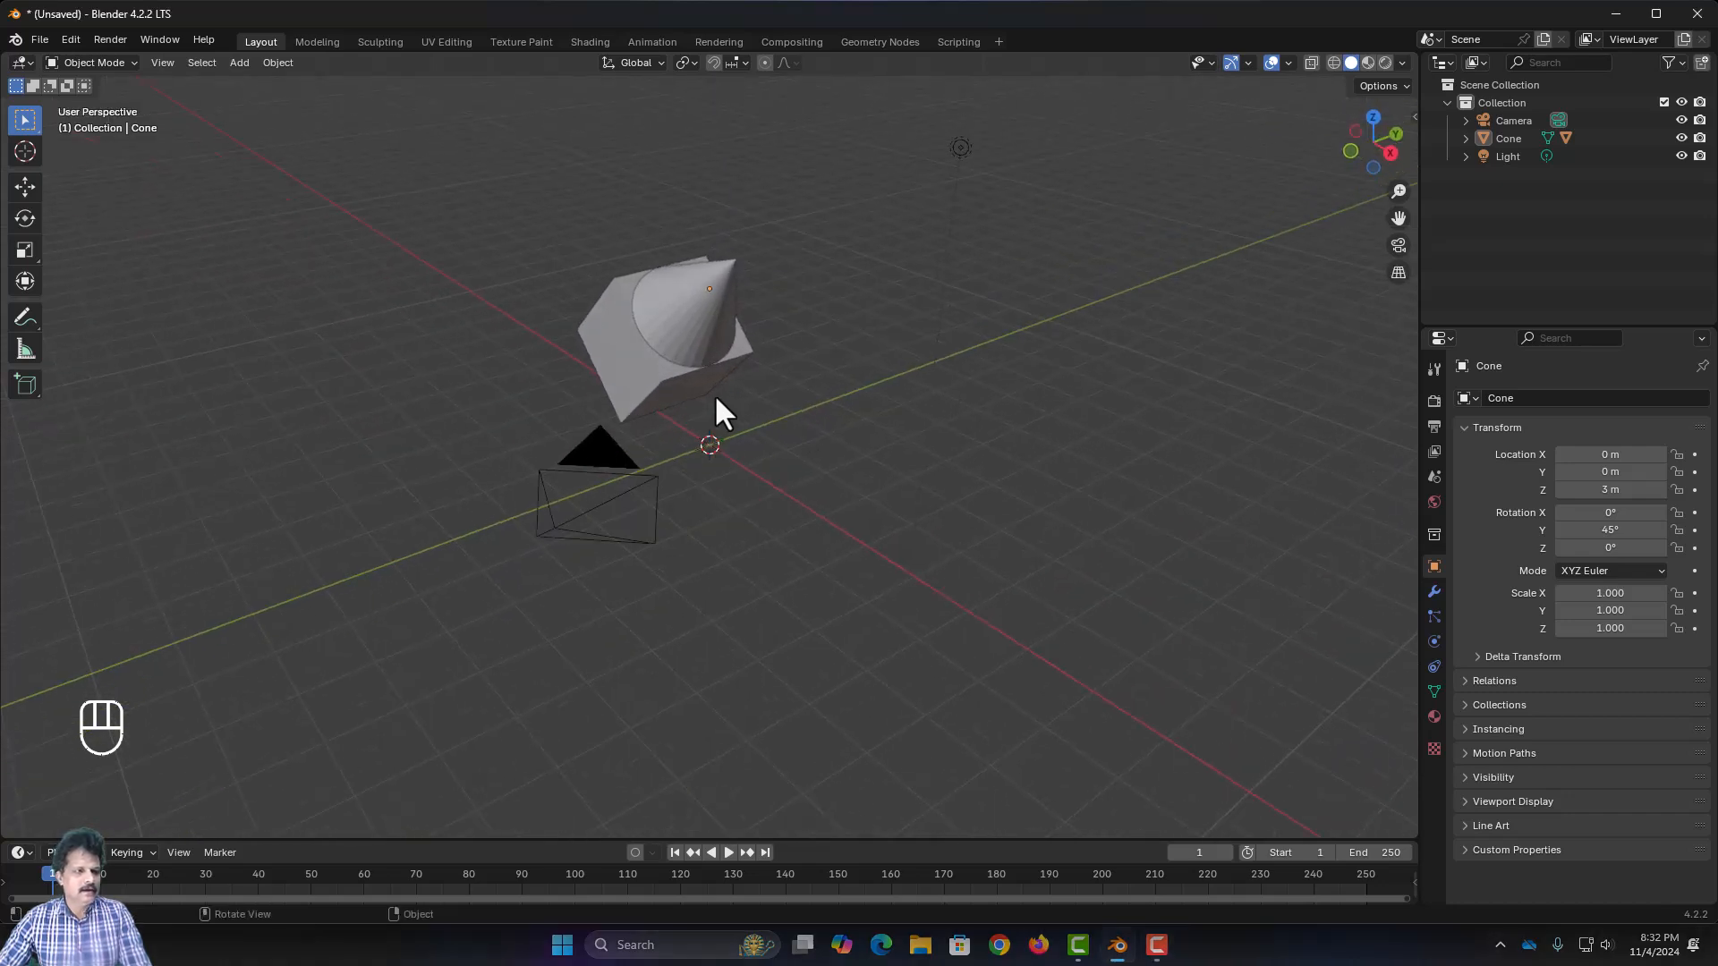
left_click(615, 373)
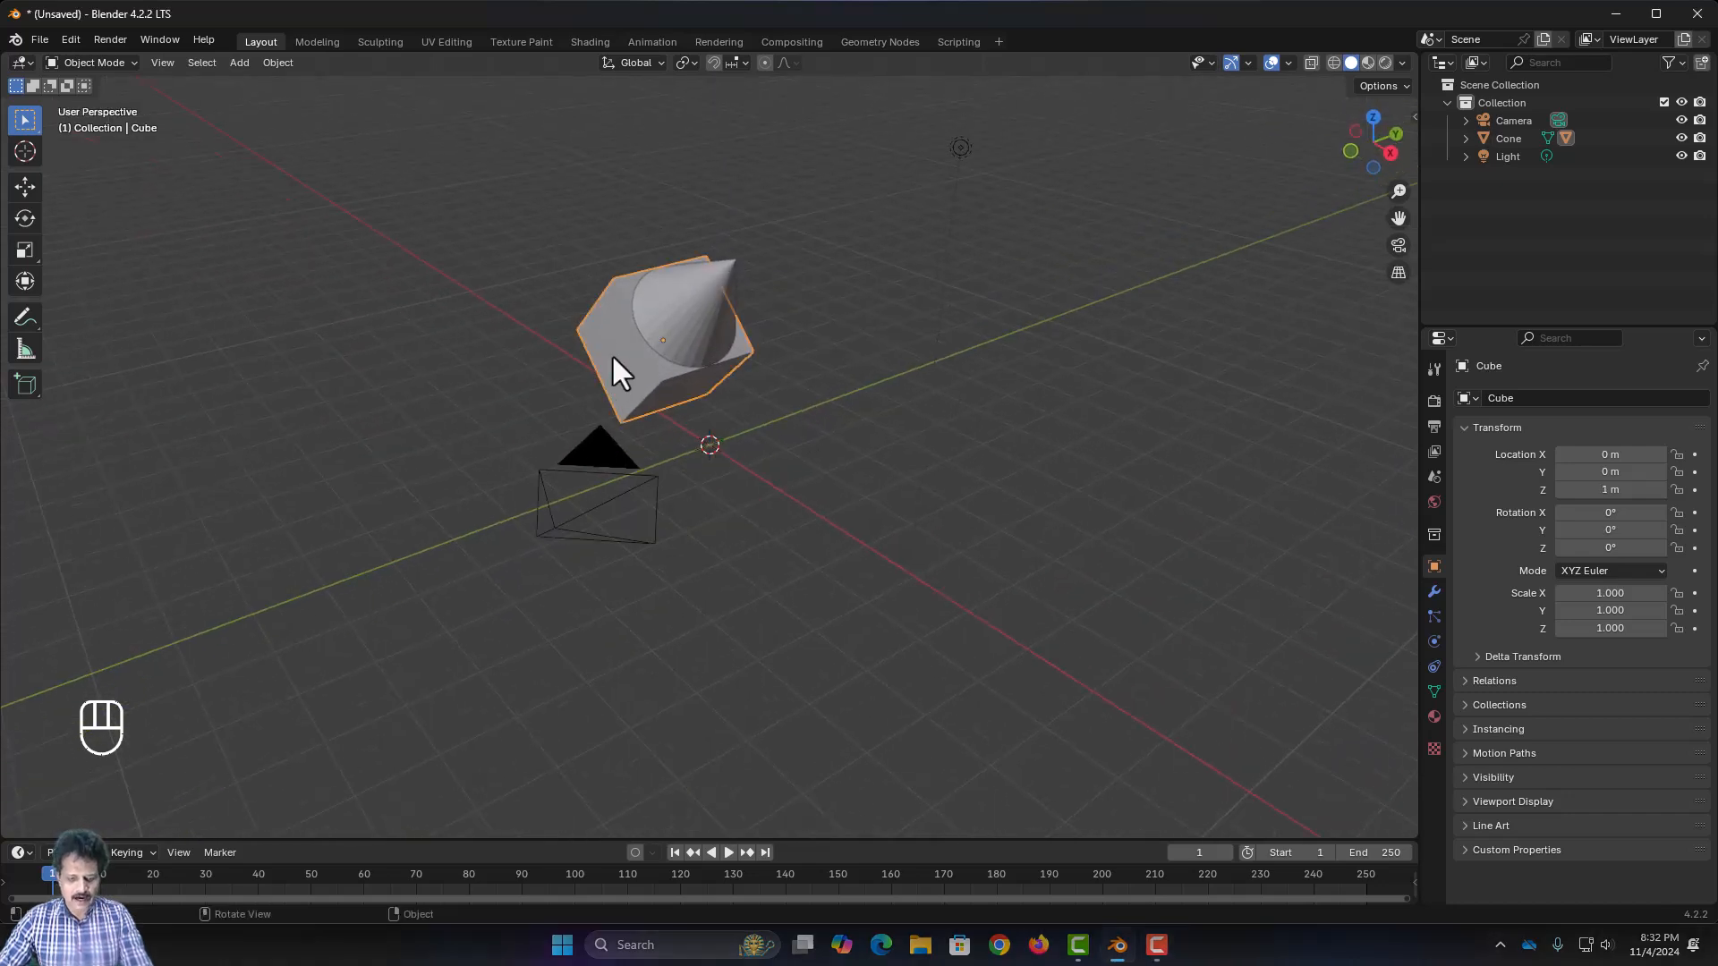
key("g")
key("y")
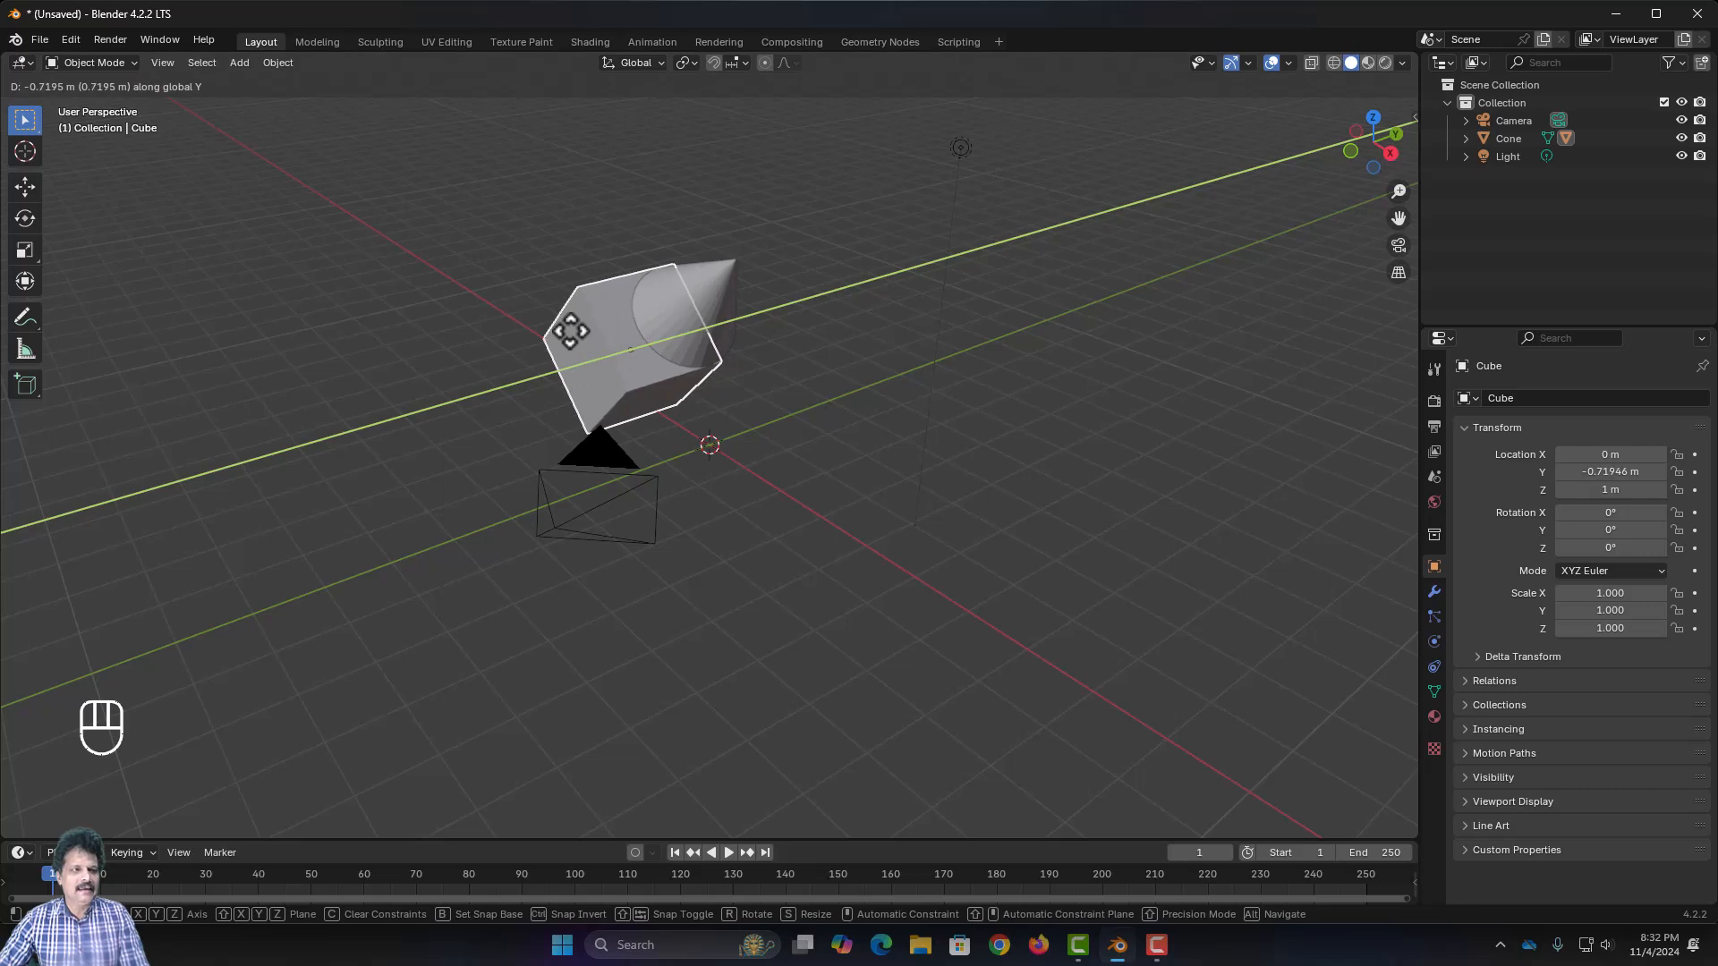
left_click(621, 320)
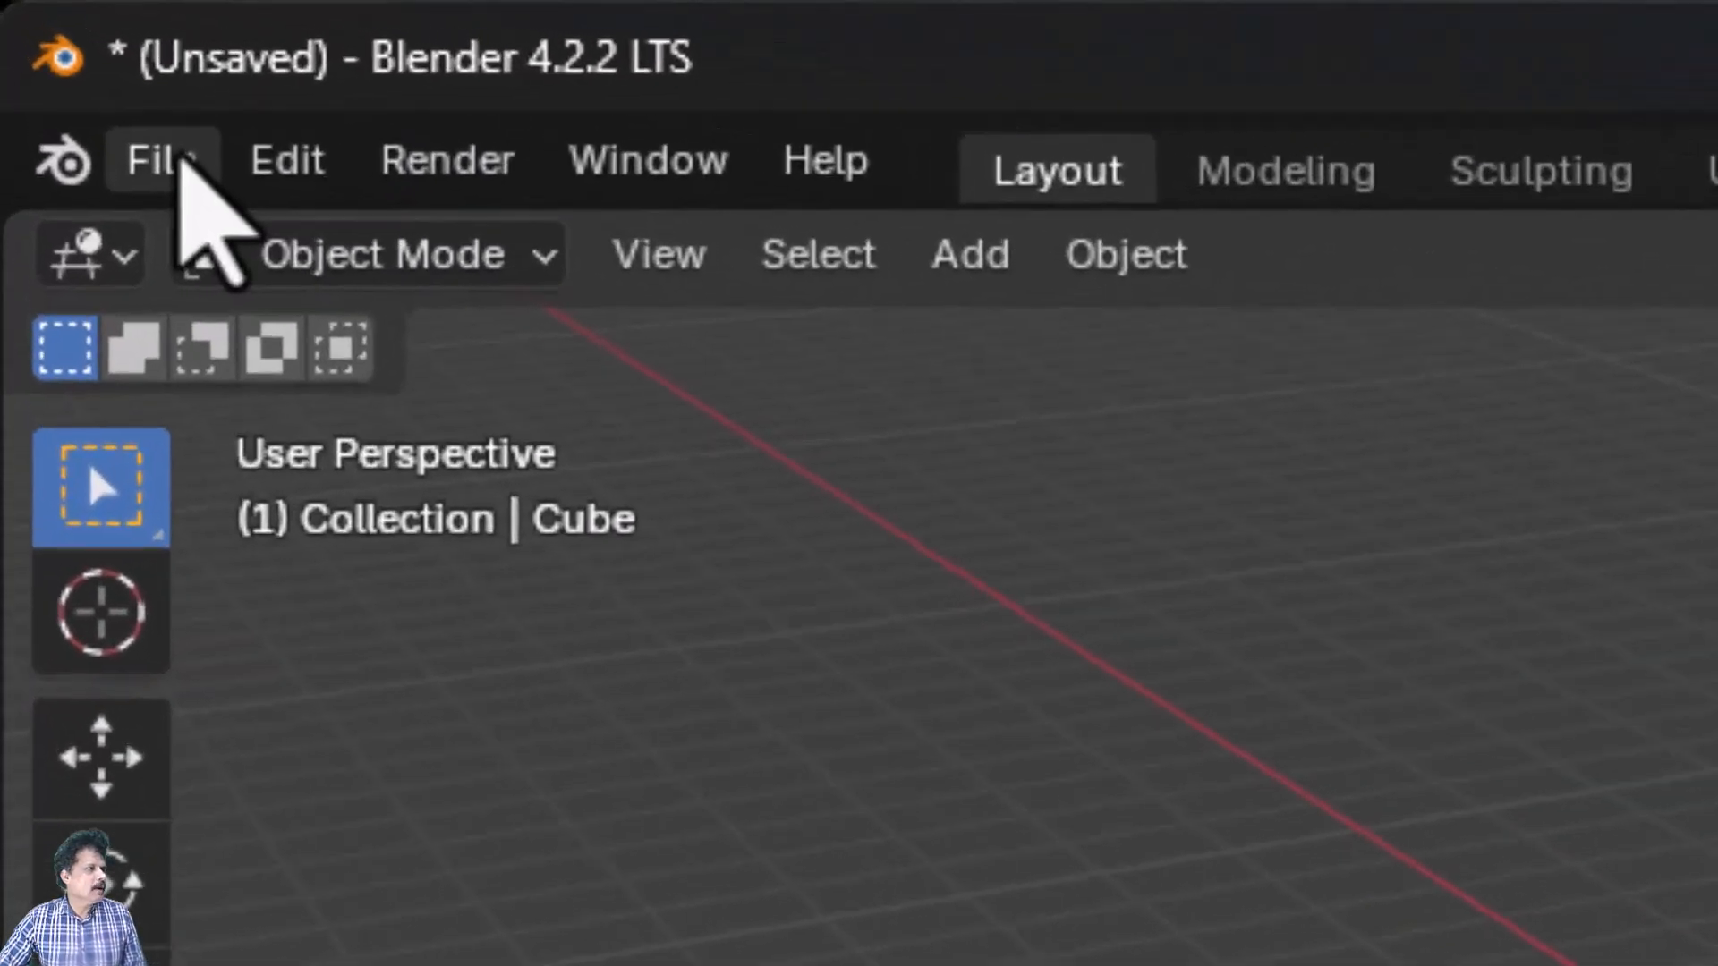
Start a new General file without saving the current scene
left_click(179, 154)
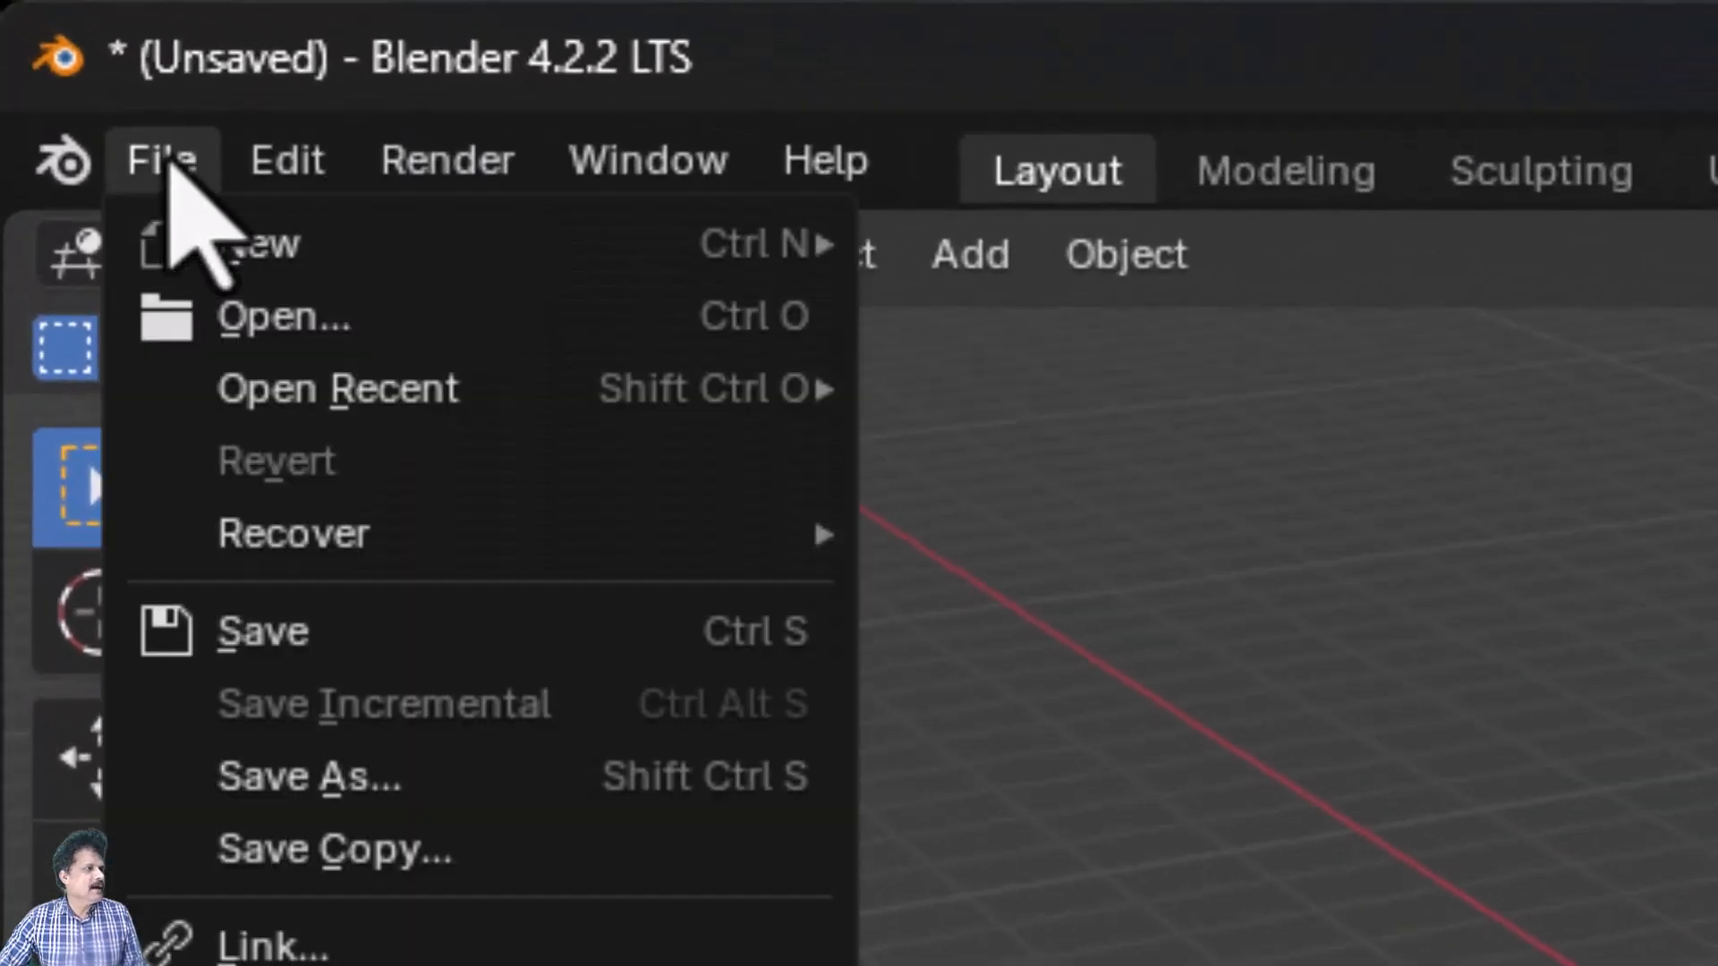
mouse_move(224, 237)
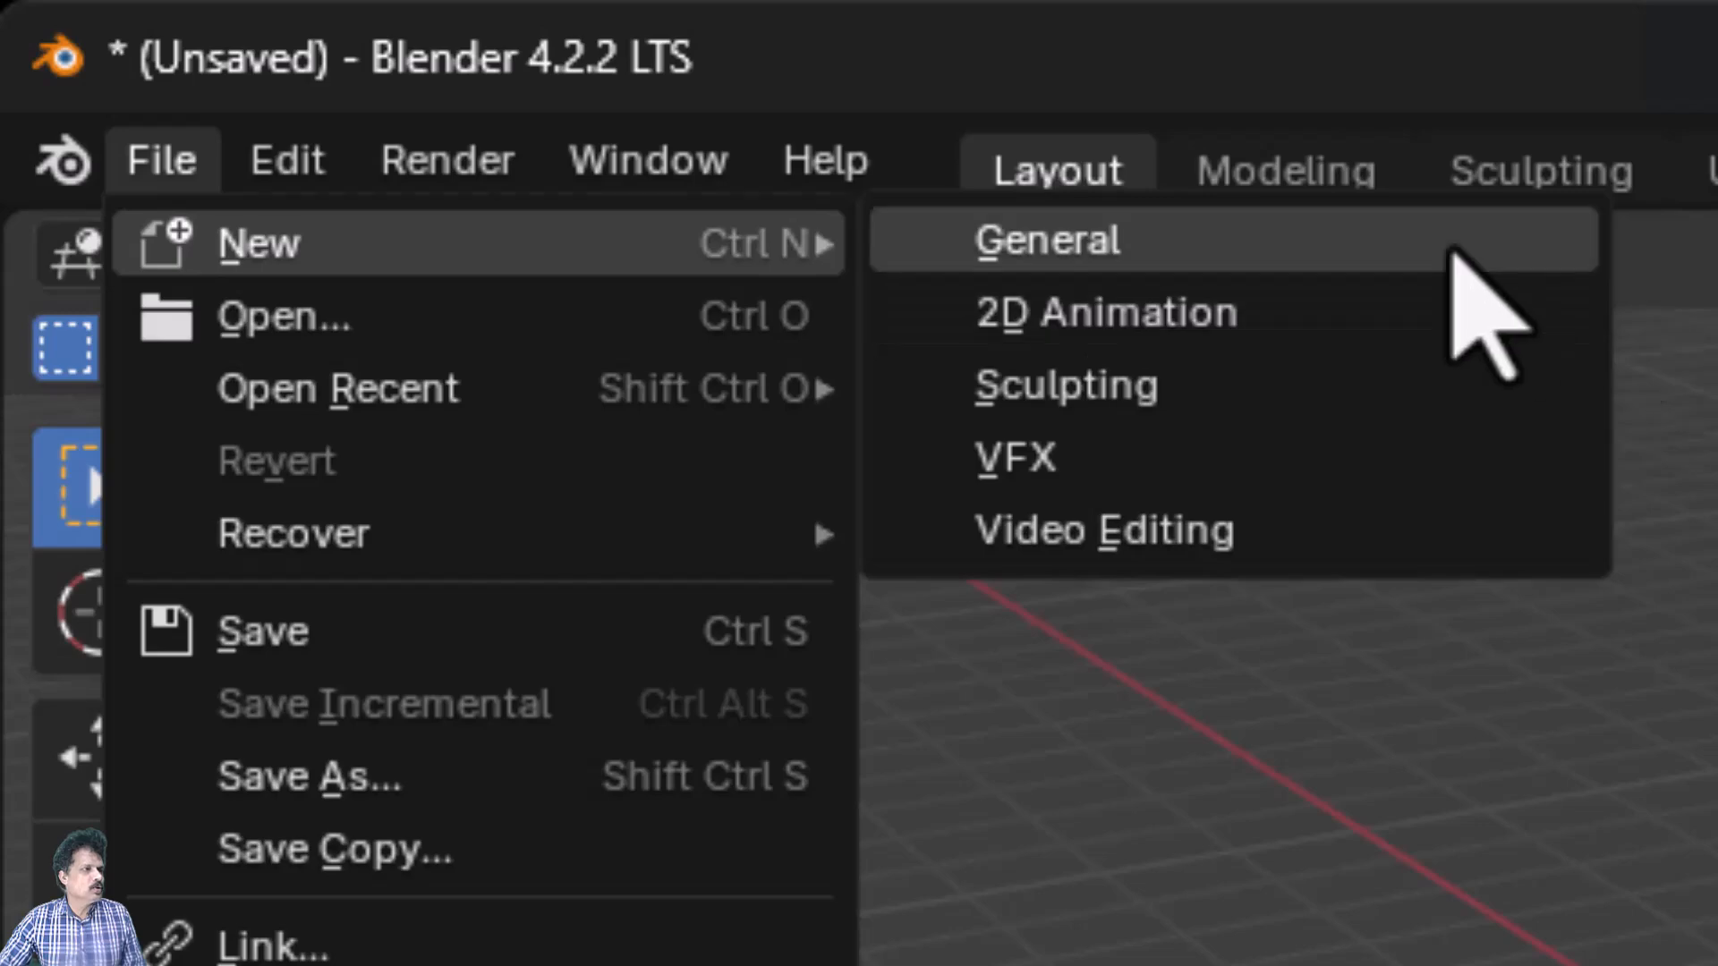
left_click(1450, 246)
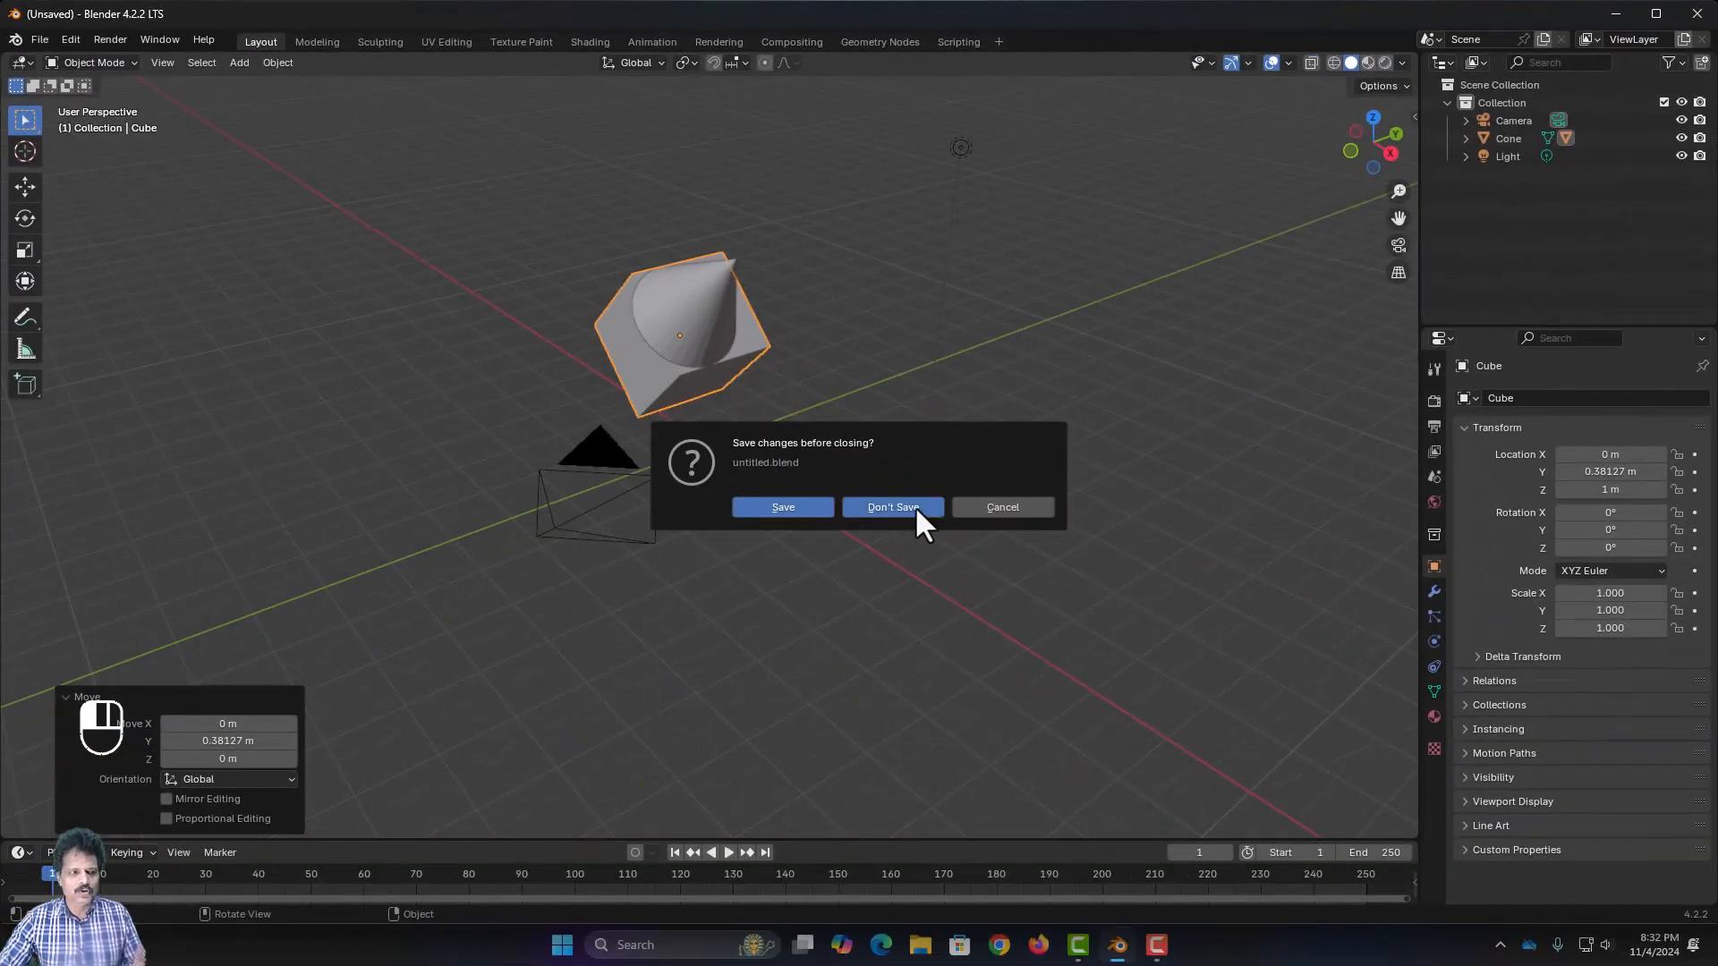
Flatten the default cube into a slab by setting its scale to X 5, Y 5 and Z 0.1
key("n")
key("n")
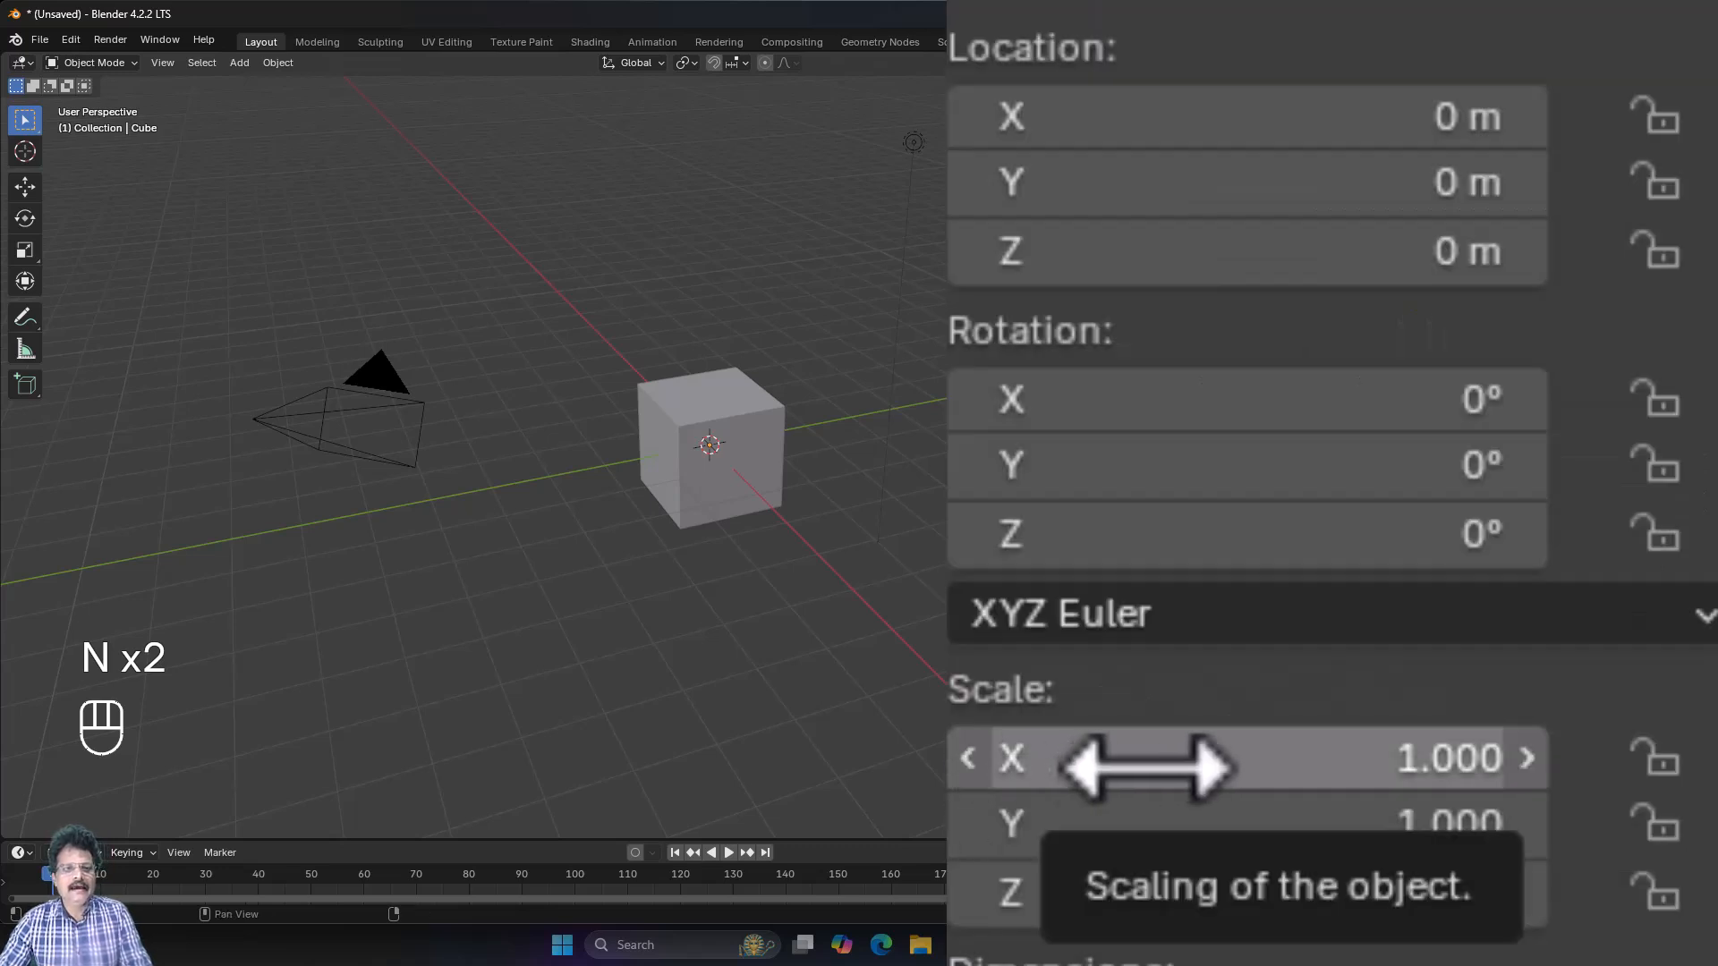
left_click(1144, 767)
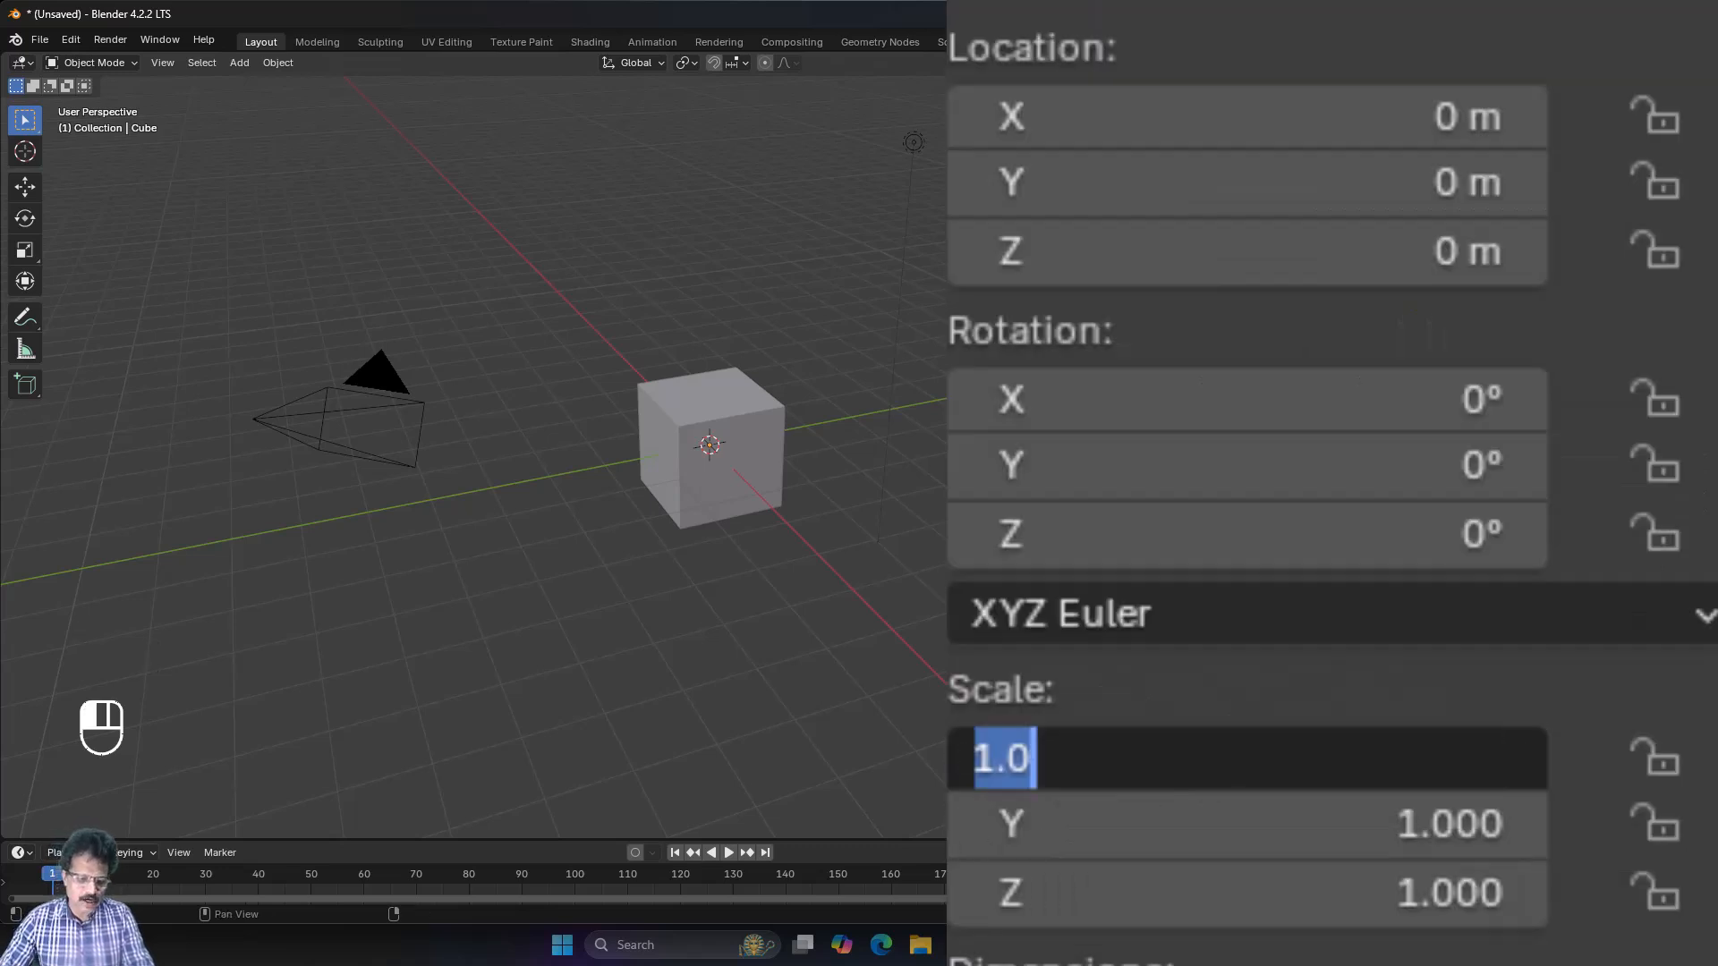
type("5")
key("Return")
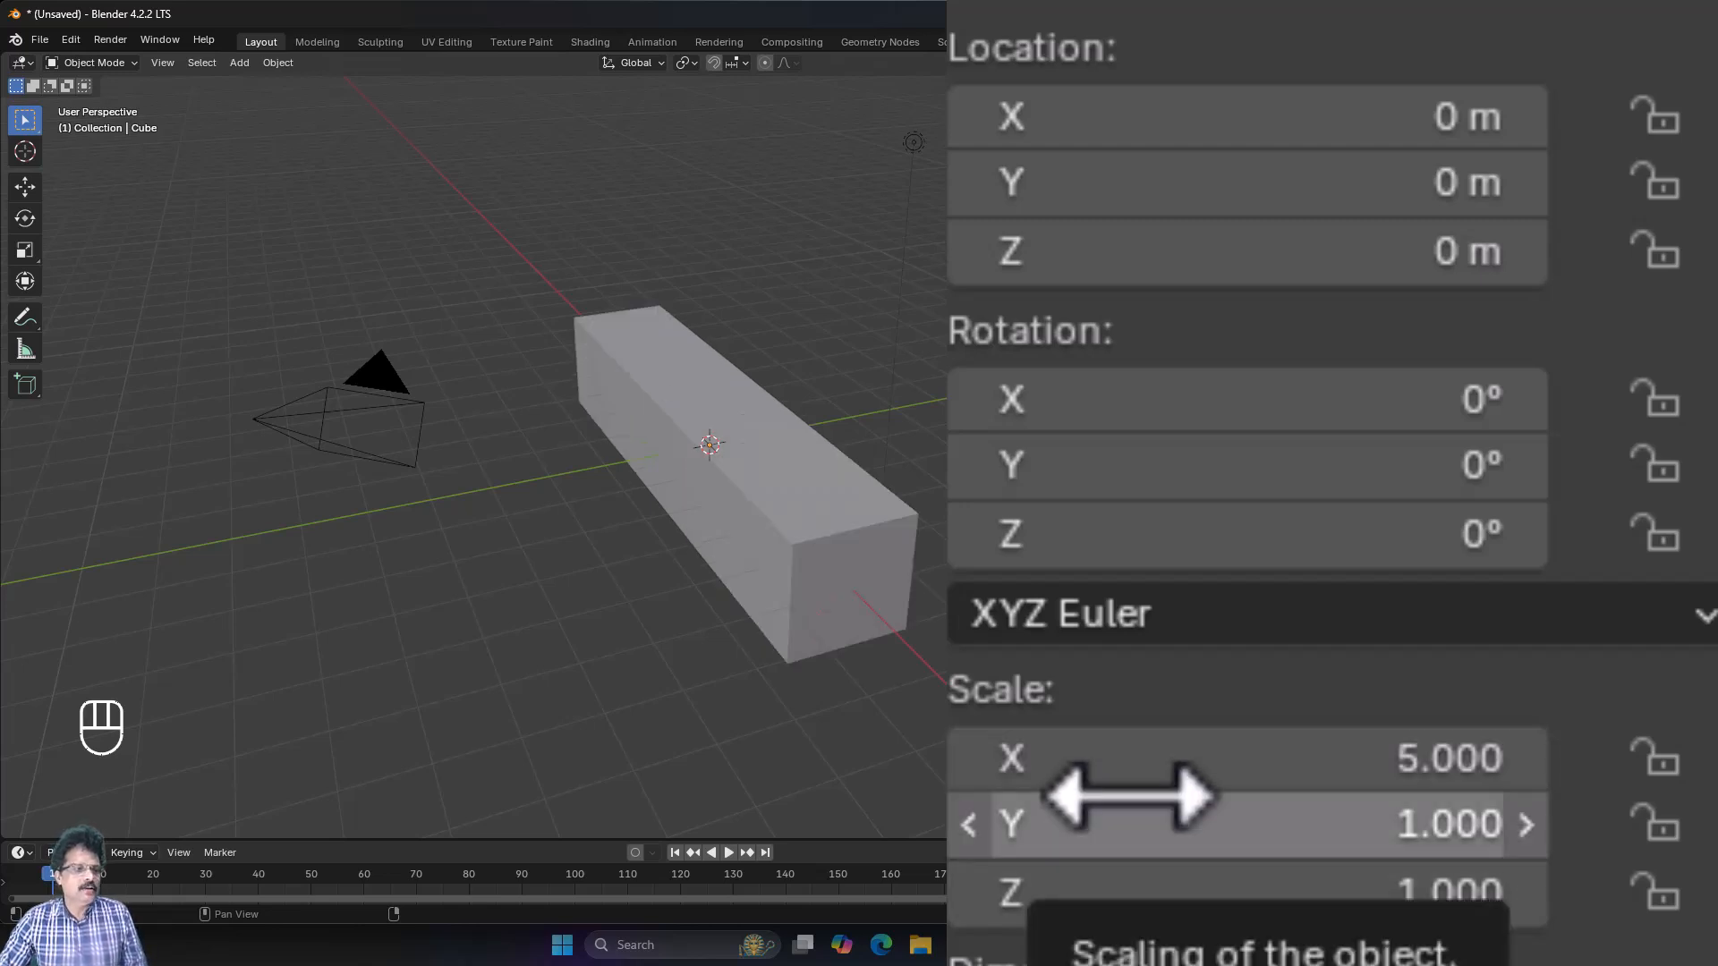
left_click(1129, 796)
type("5")
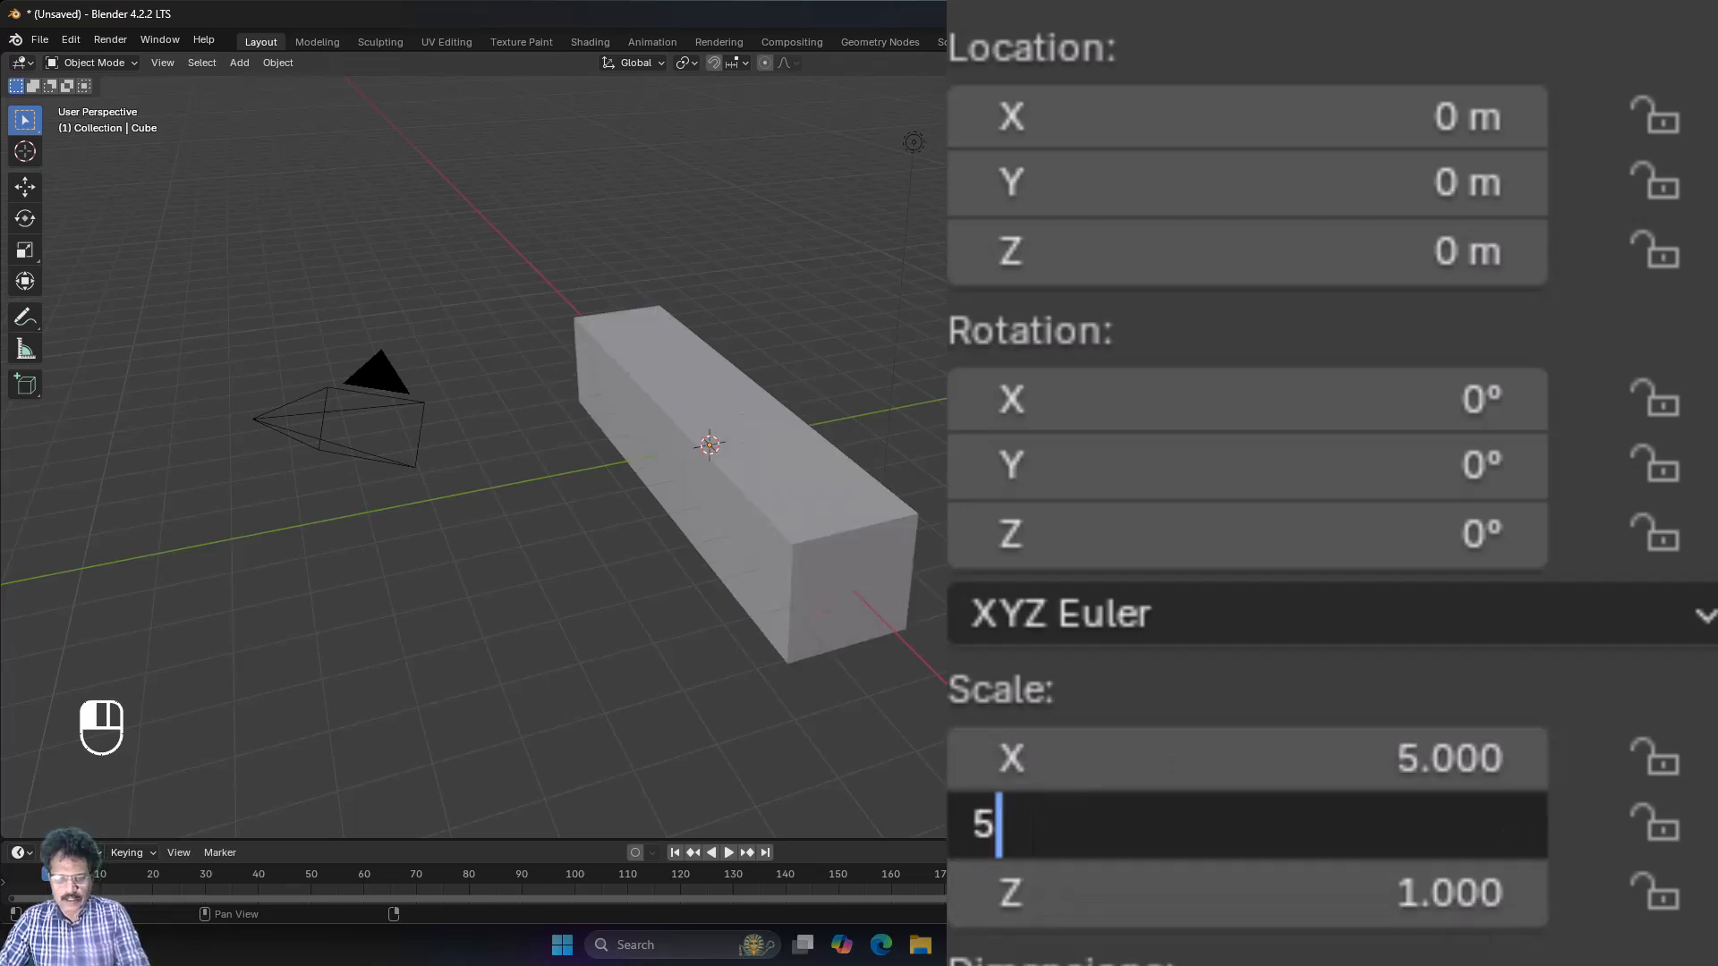
key("Return")
left_click(1130, 904)
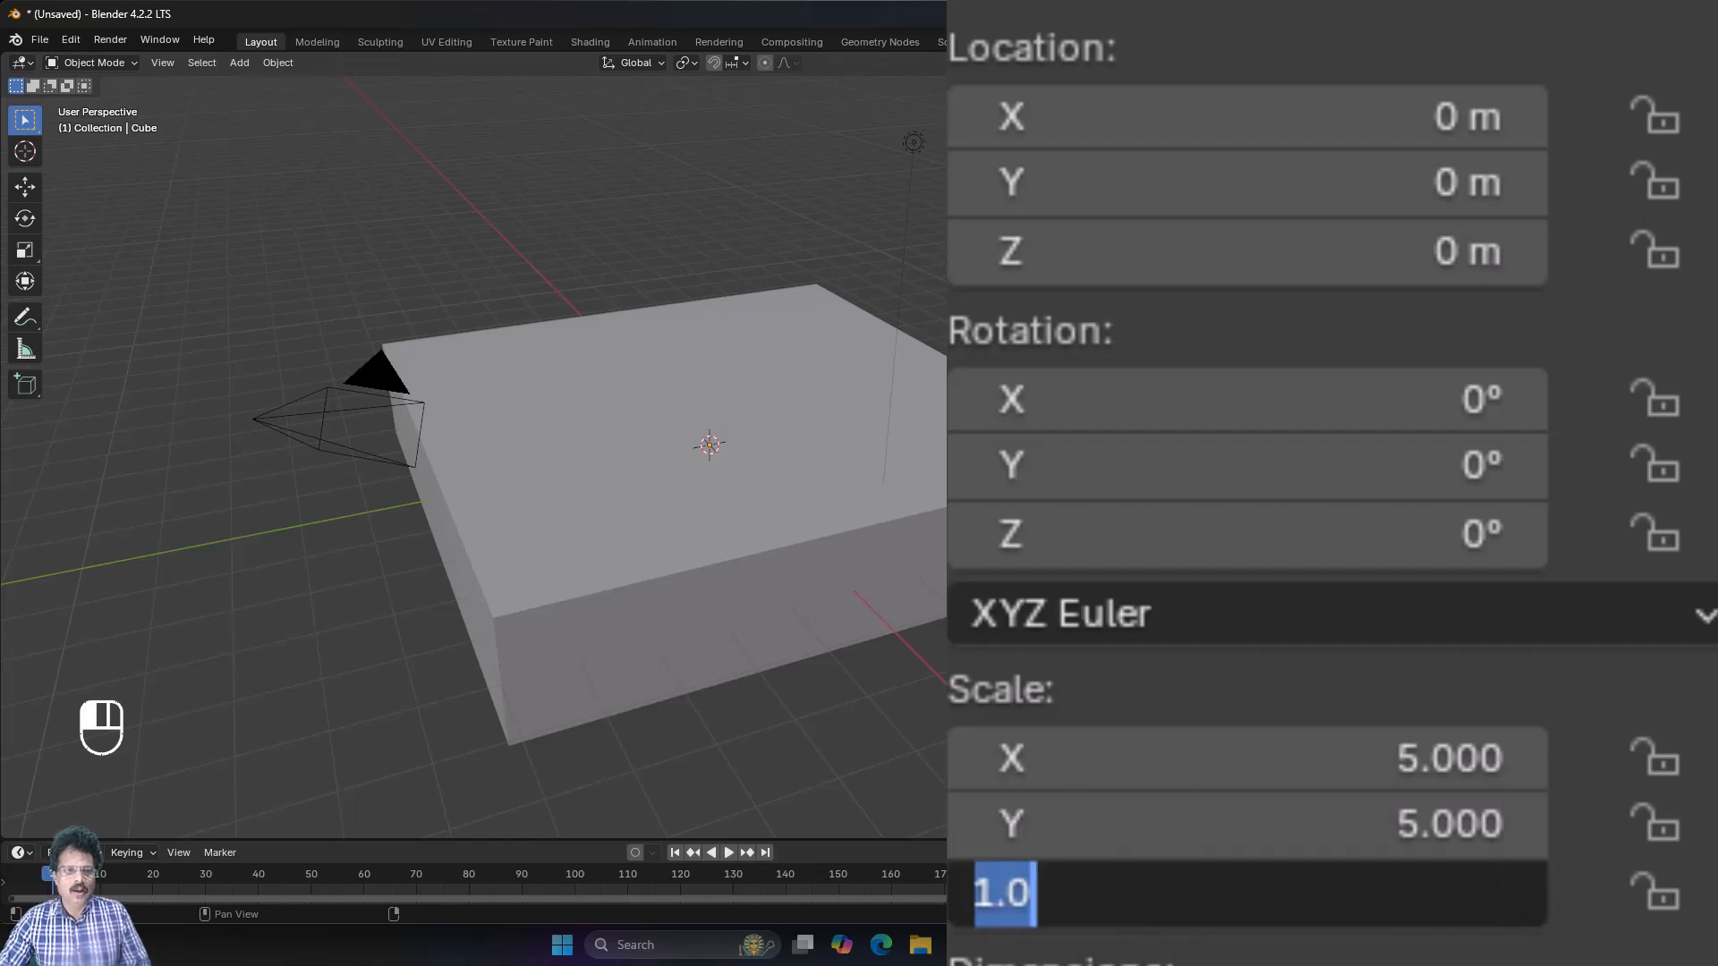
type("0.1")
key("Return")
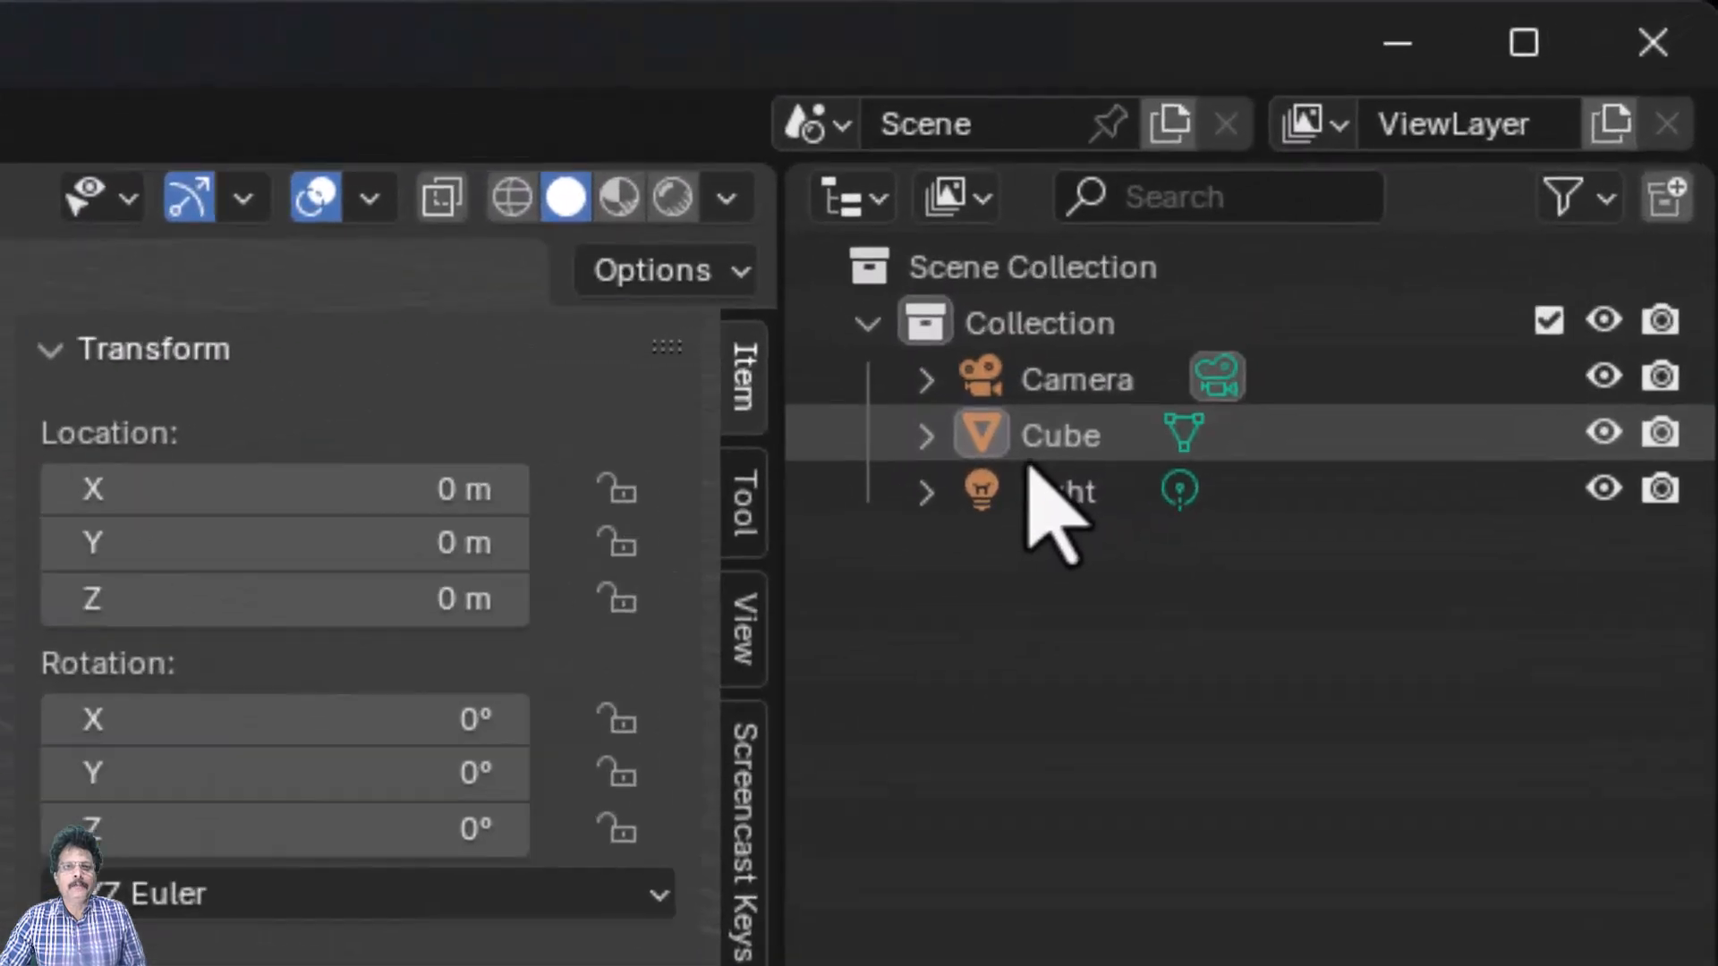
Rename the Cube object as floor
double_click(1398, 206)
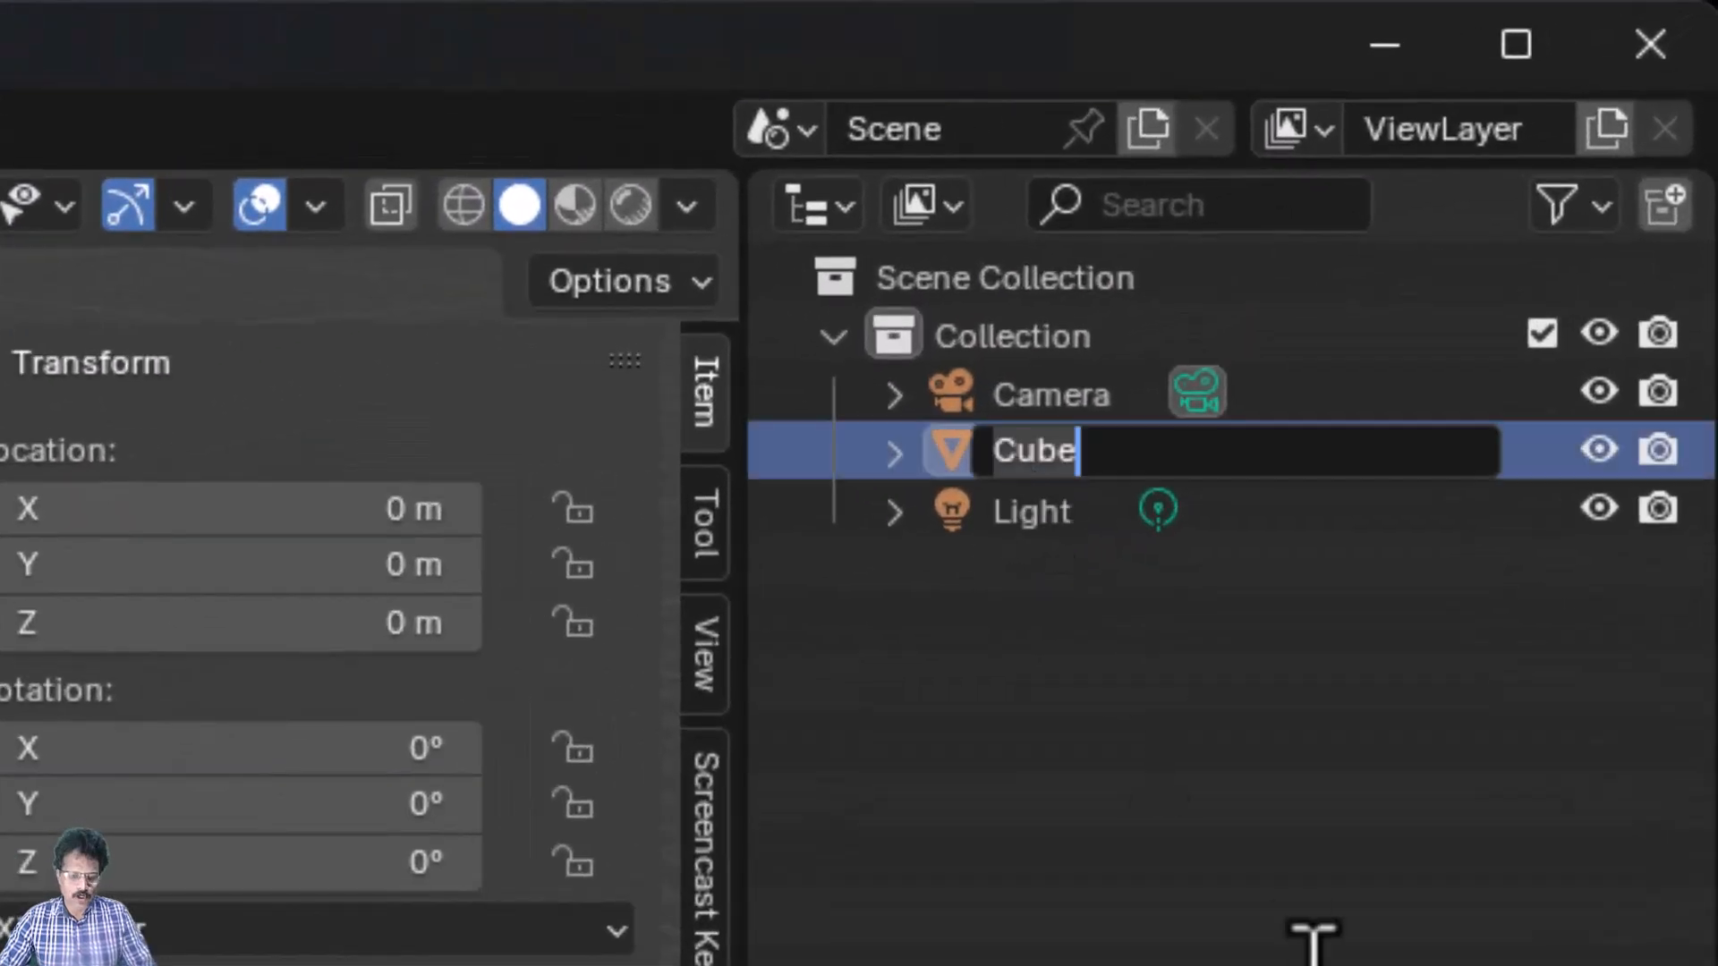
type("floor")
key("Return")
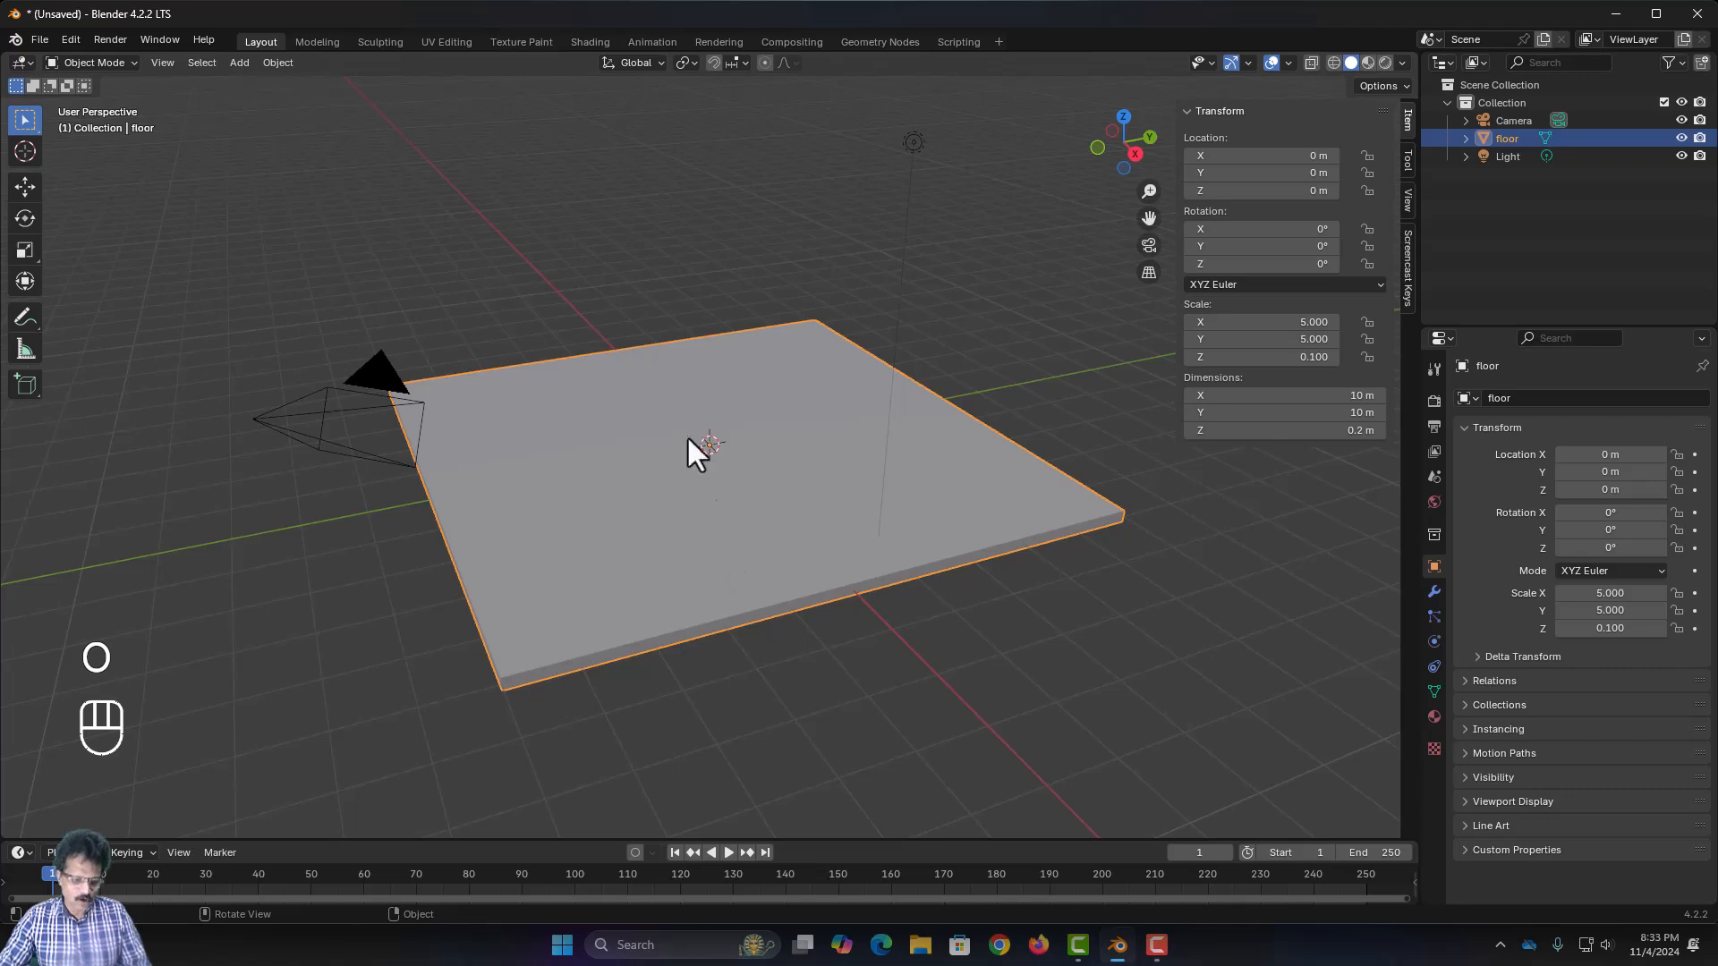
Add a new mesh cube at the centre of the floor
key("shift+a")
mouse_move(681, 411)
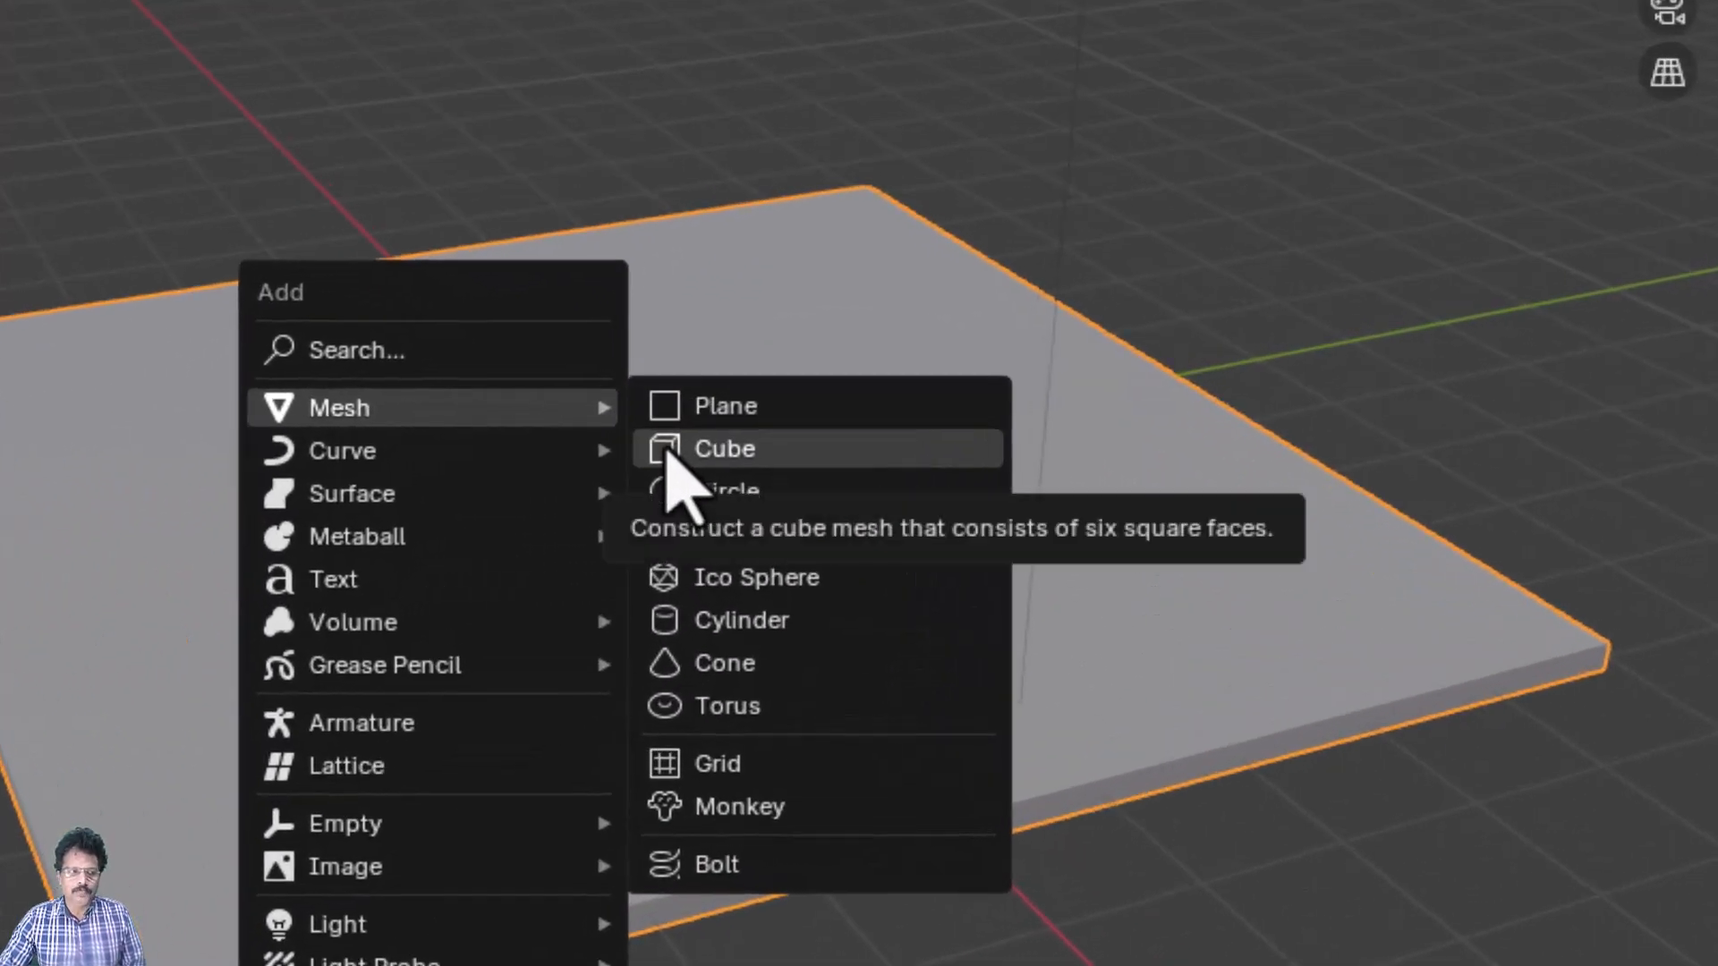
left_click(673, 452)
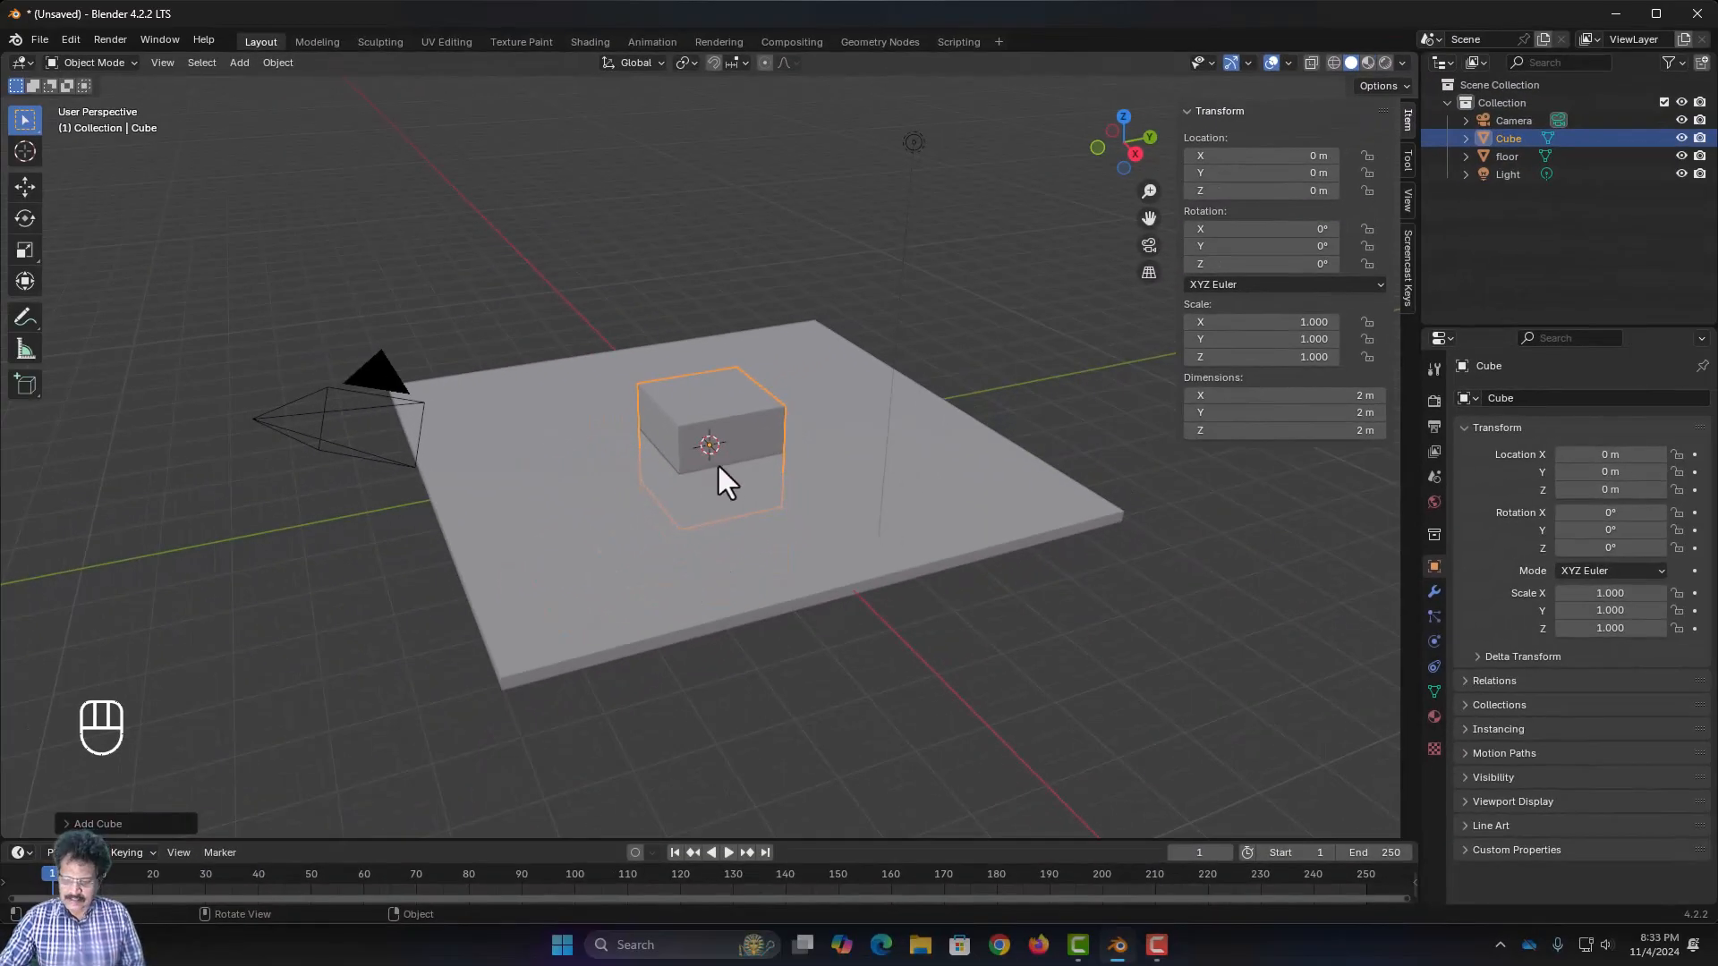
In the front view, set the new cube's Z location to 1.1 m so it rests on the floor
key("KP_1")
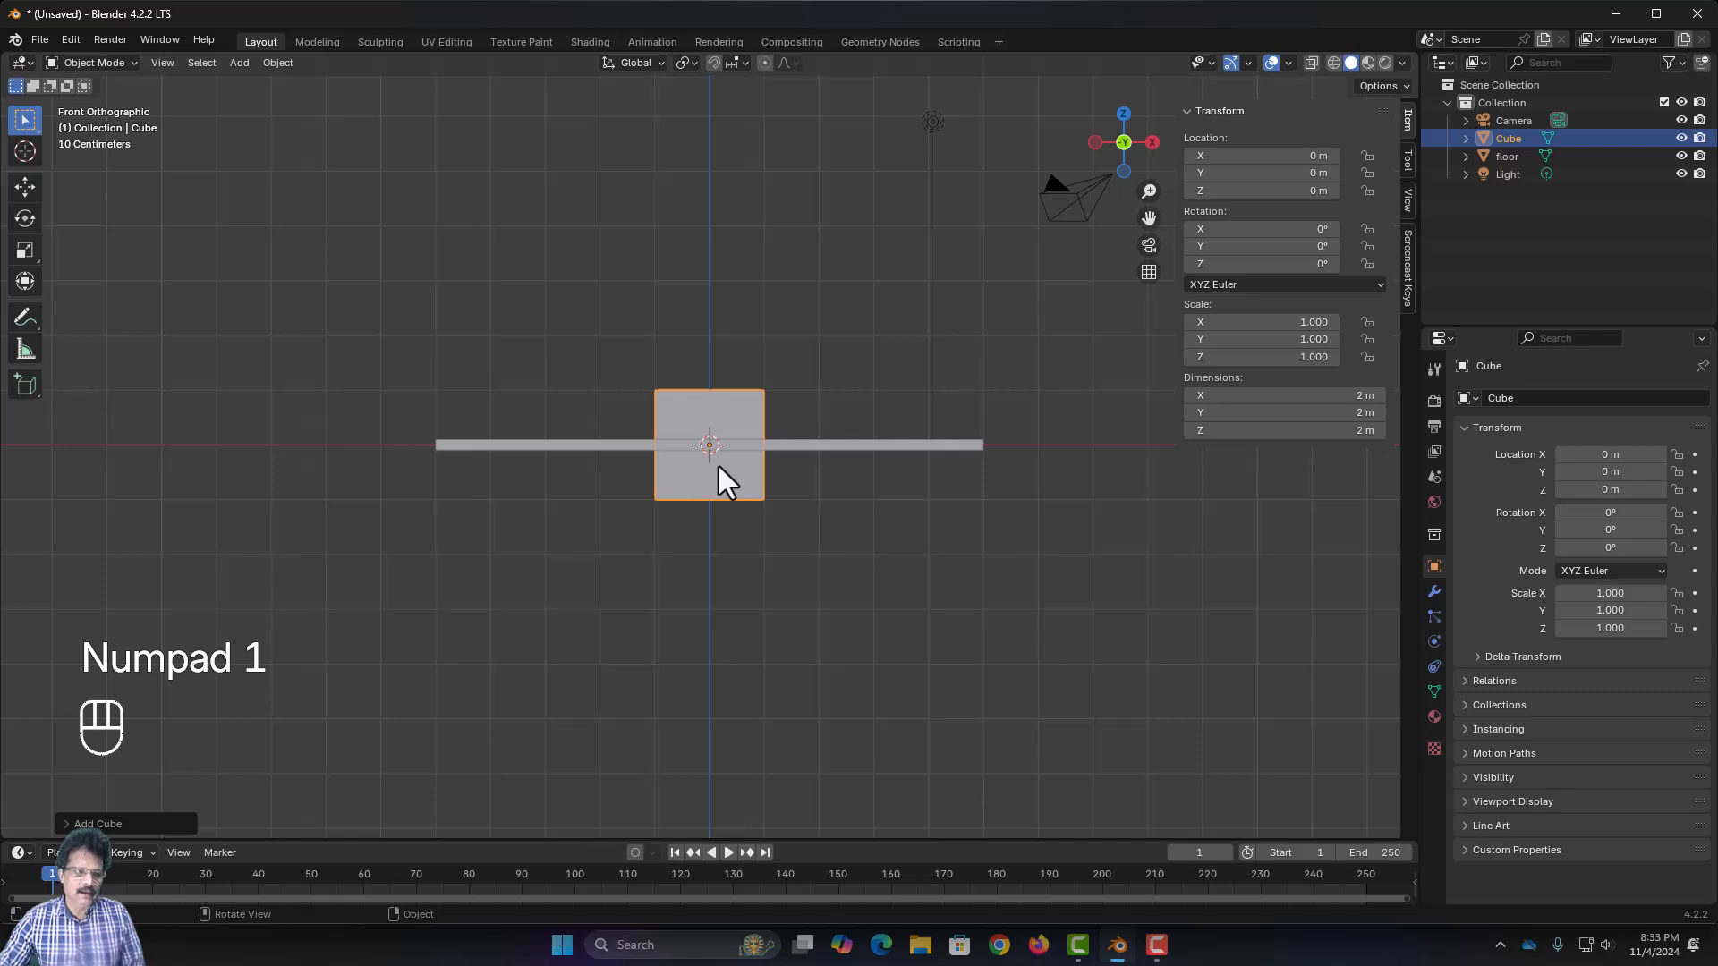
left_click(71, 825)
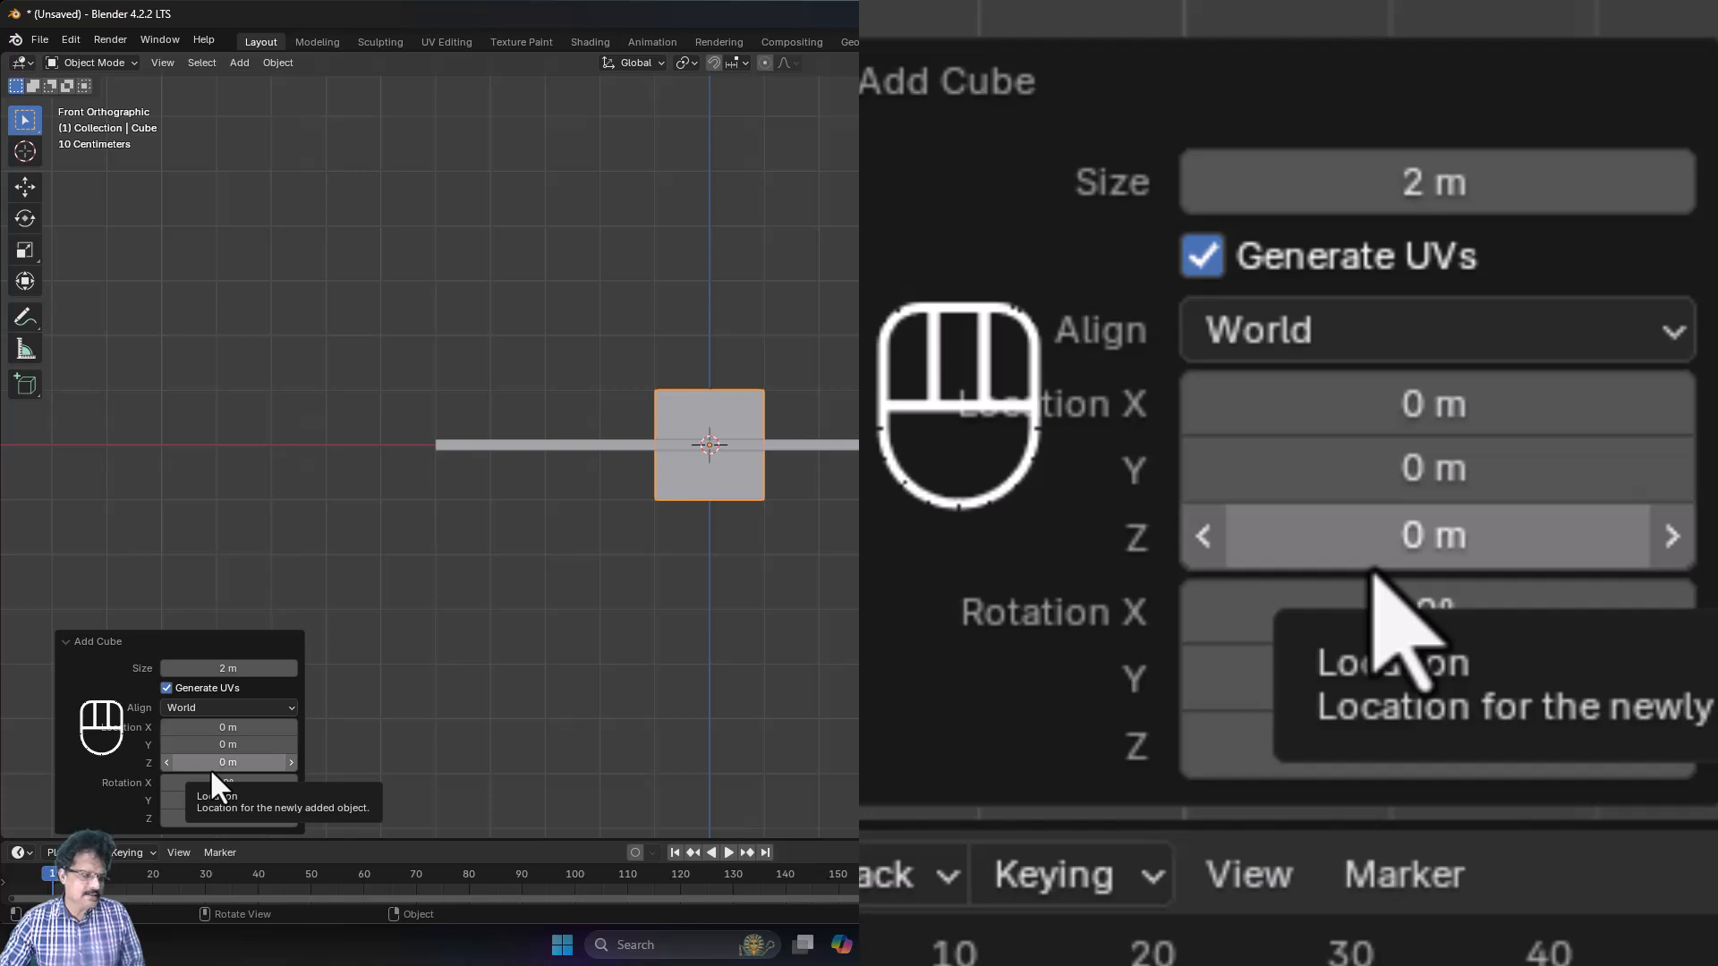
left_click(211, 767)
type("1")
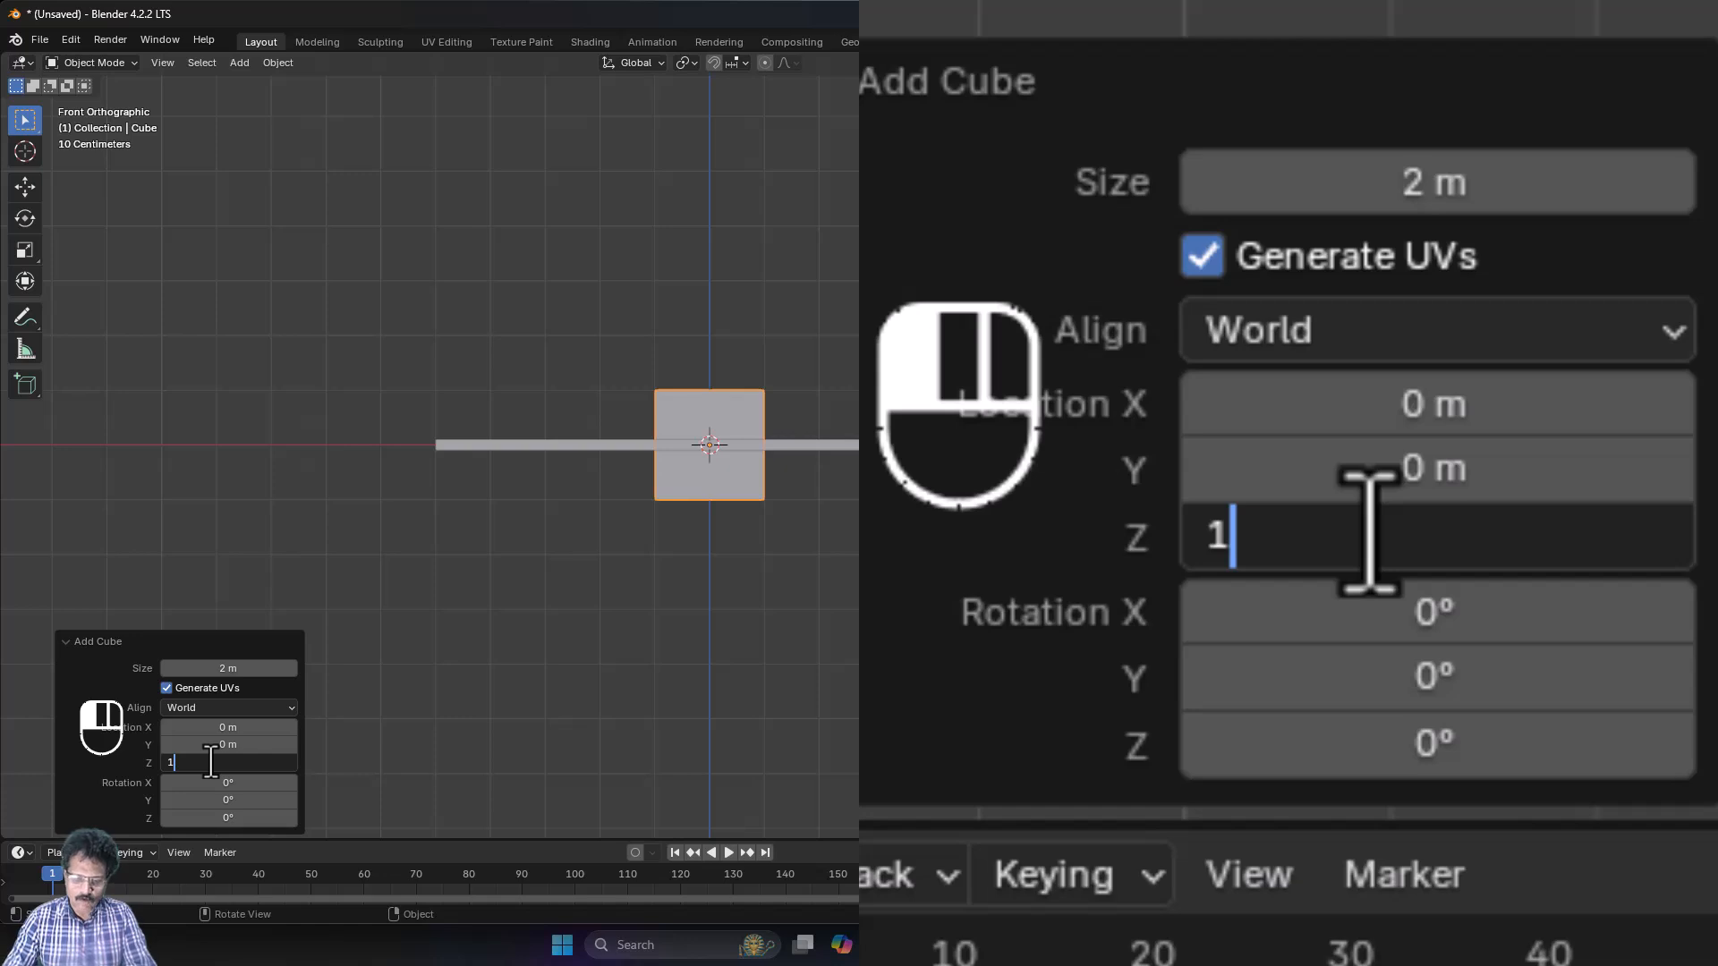
type(".")
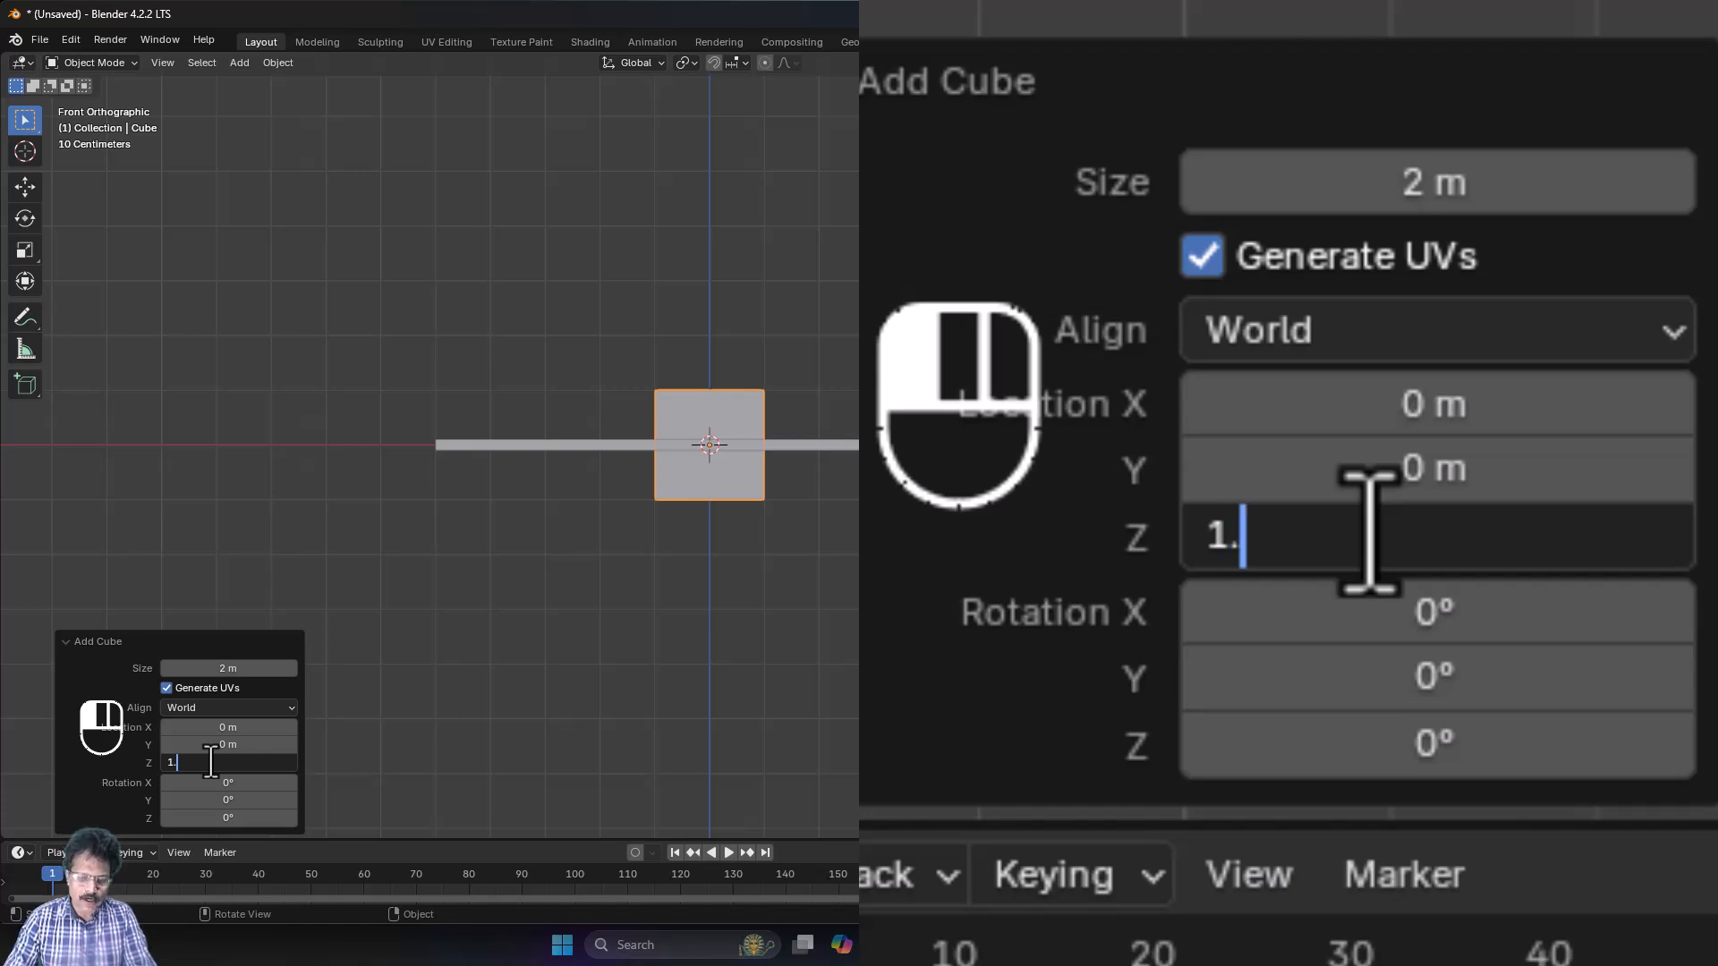
type("1")
key("Return")
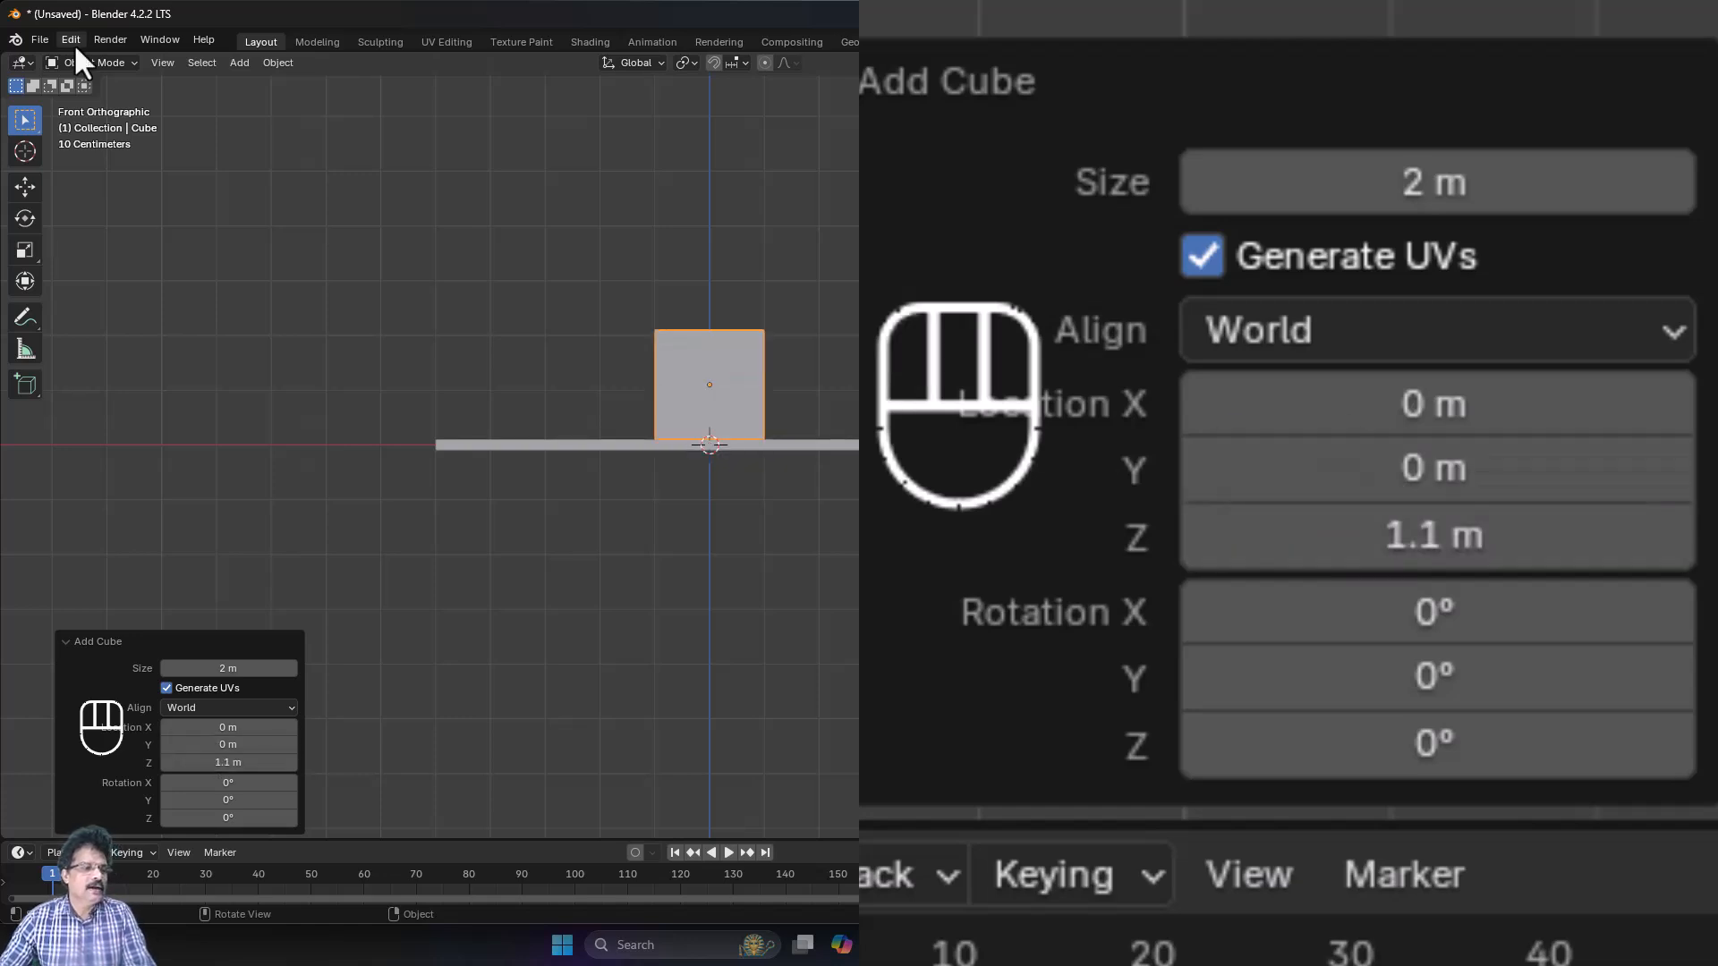
Add a mesh cylinder at the scene centre and set its depth to 5 m
scroll(841, 367, "up", 5)
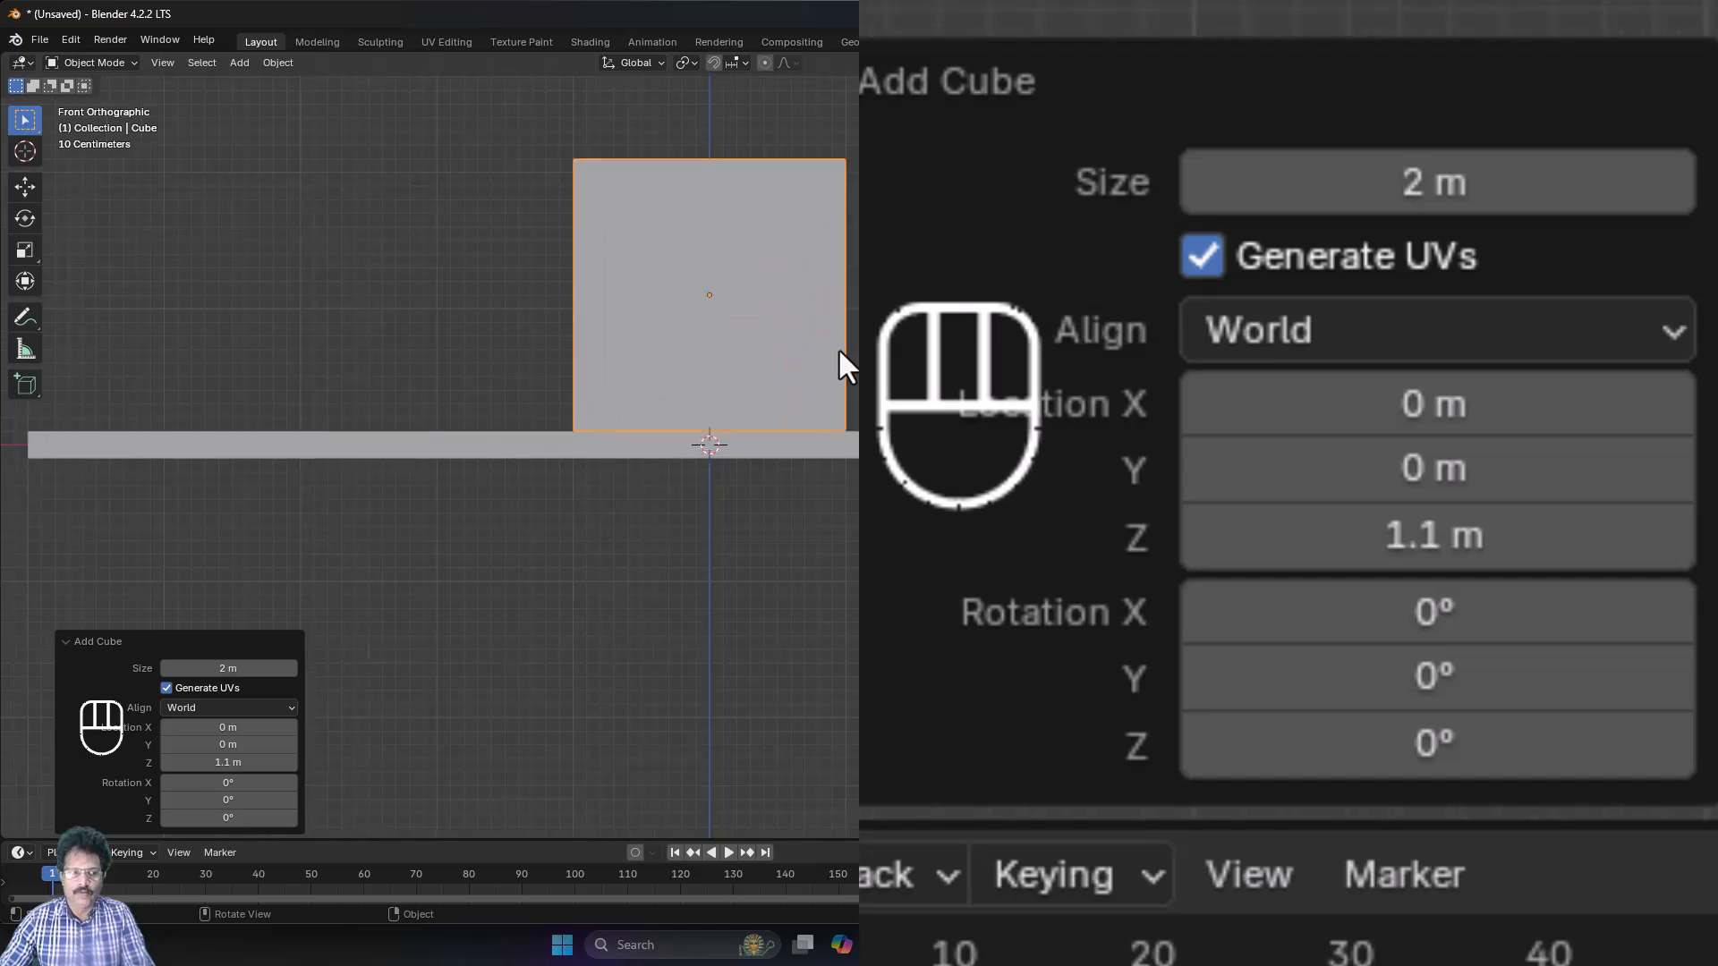
middle_click_drag(840, 364, 853, 393)
scroll(852, 380, "down", 1)
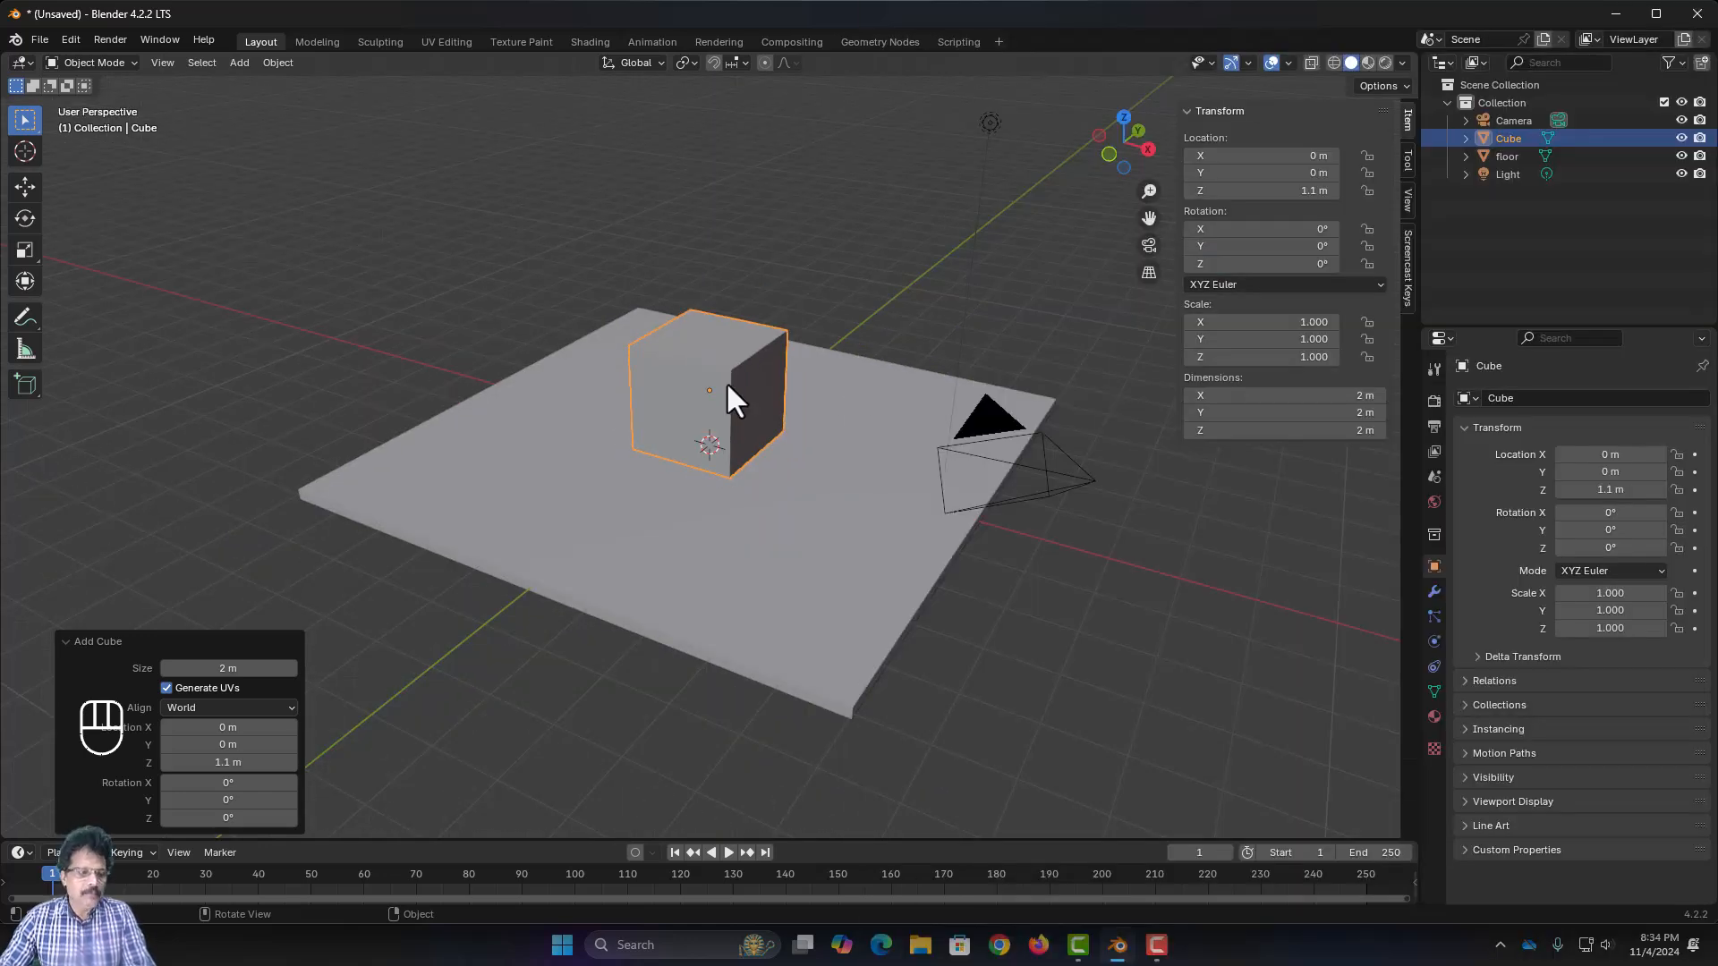
key("shift+a")
mouse_move(728, 392)
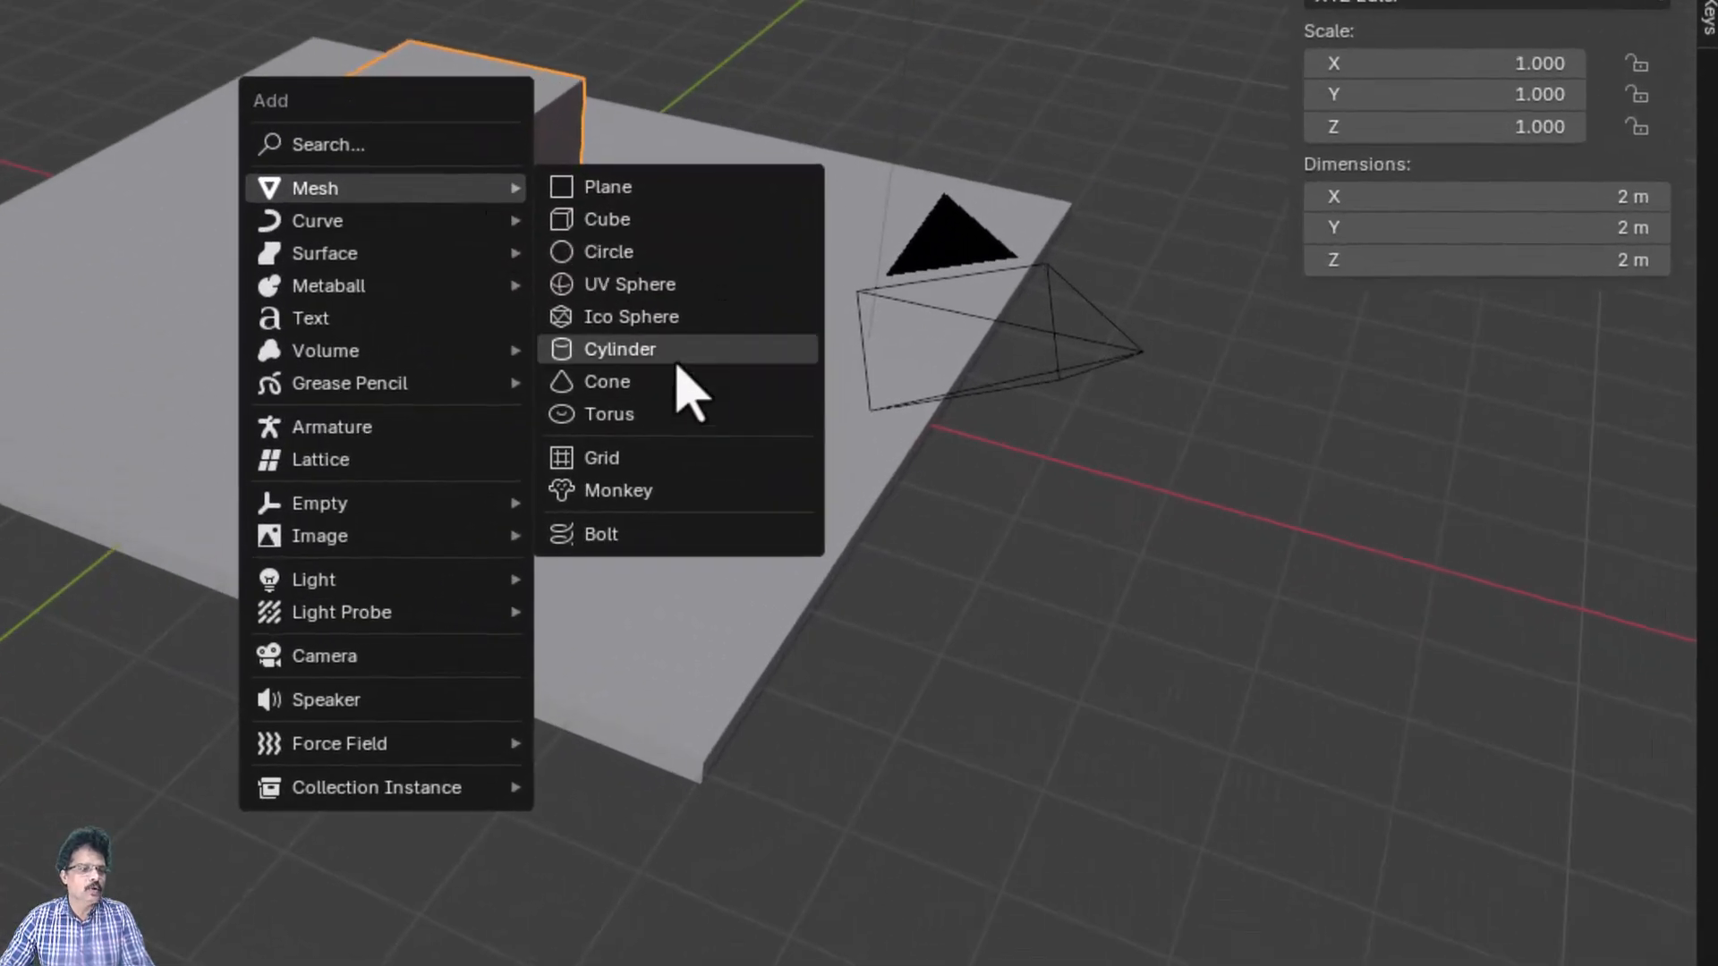
left_click(707, 364)
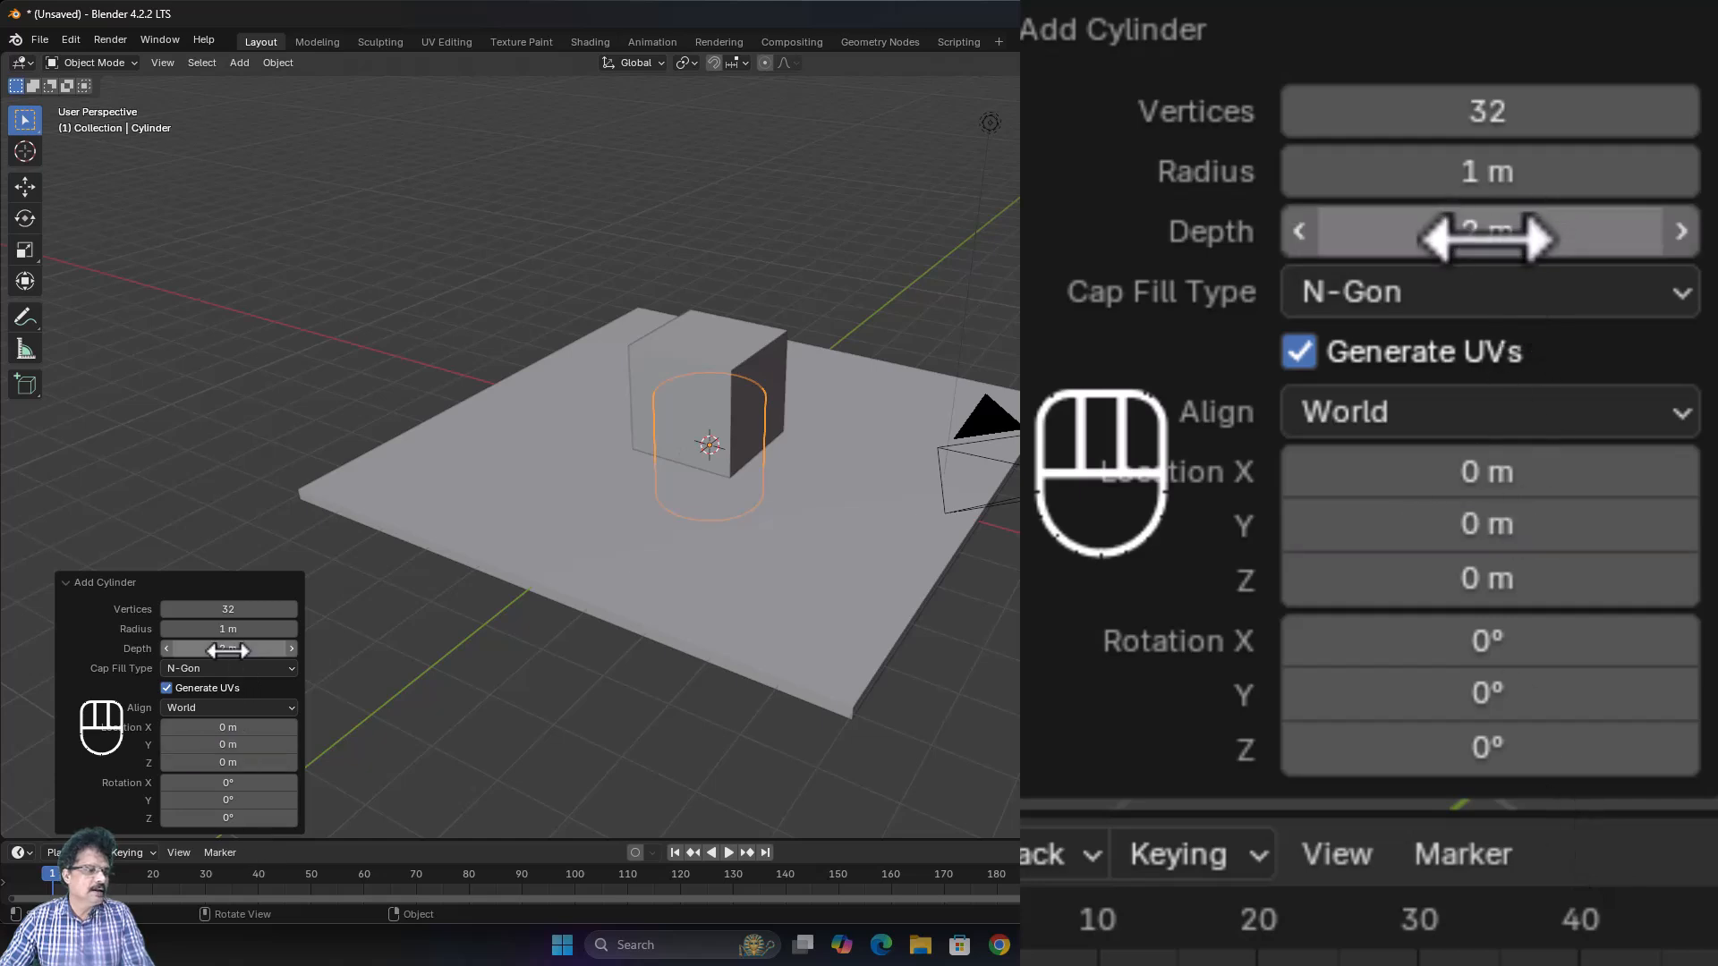
left_click(229, 648)
type("5")
key("Return")
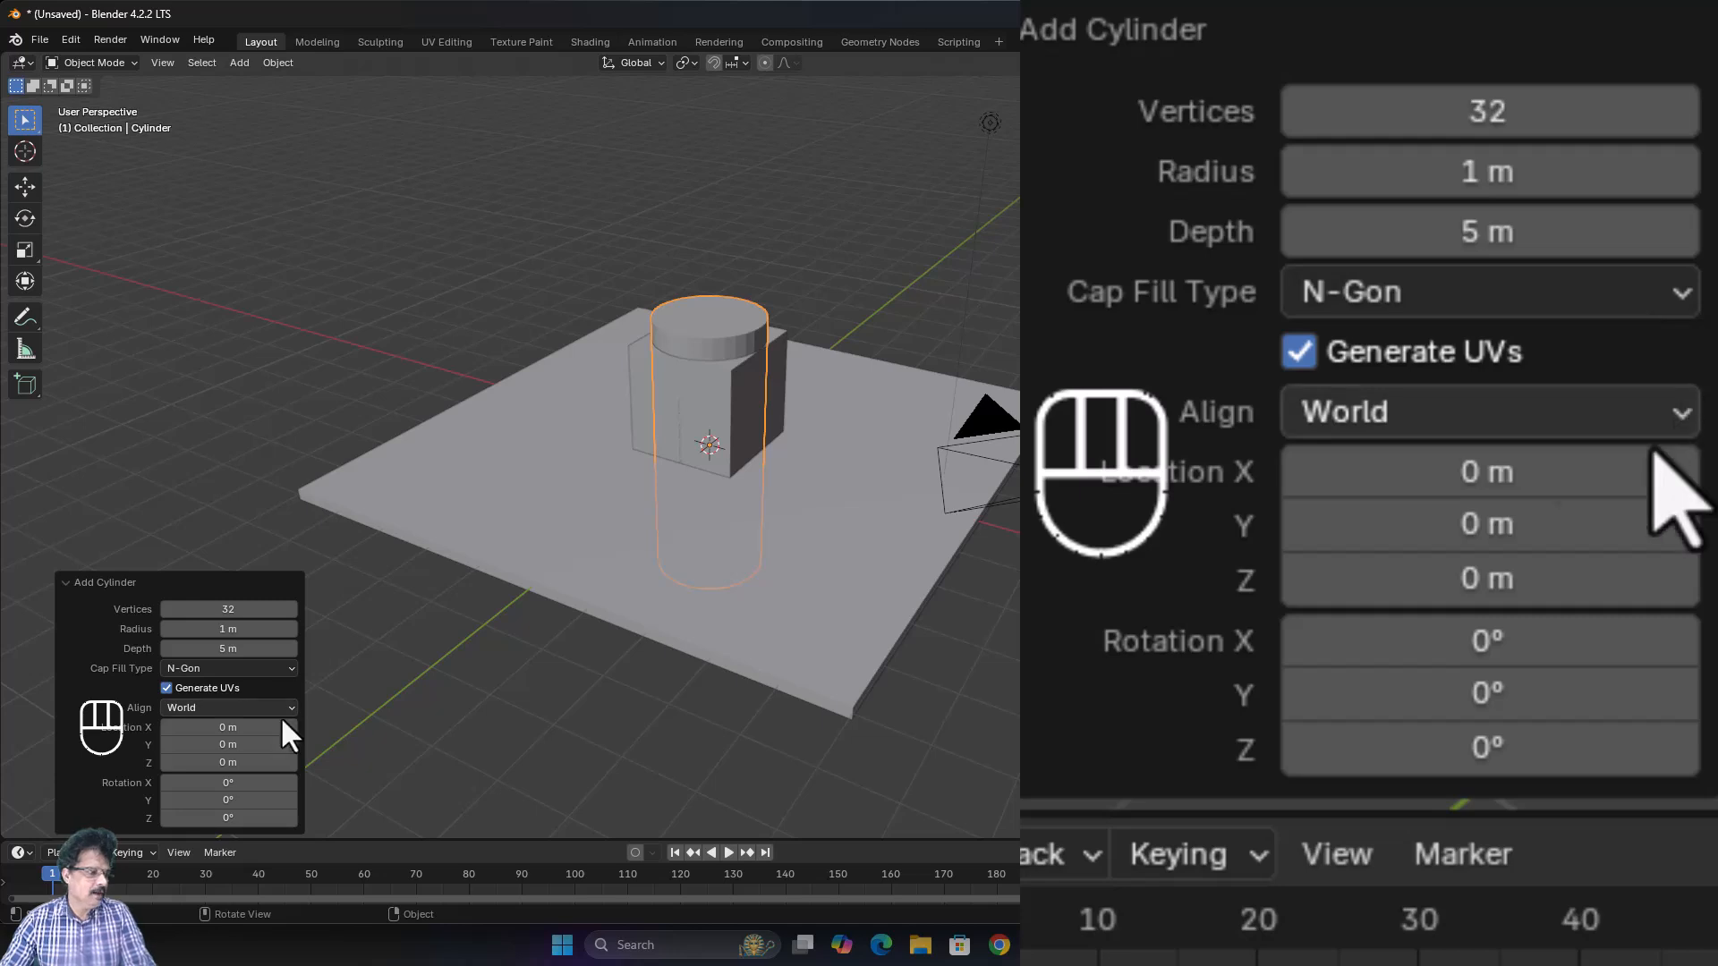
Set the new cylinder's Z location to 4.5 m to raise it above the cube
left_click(228, 760)
type("2")
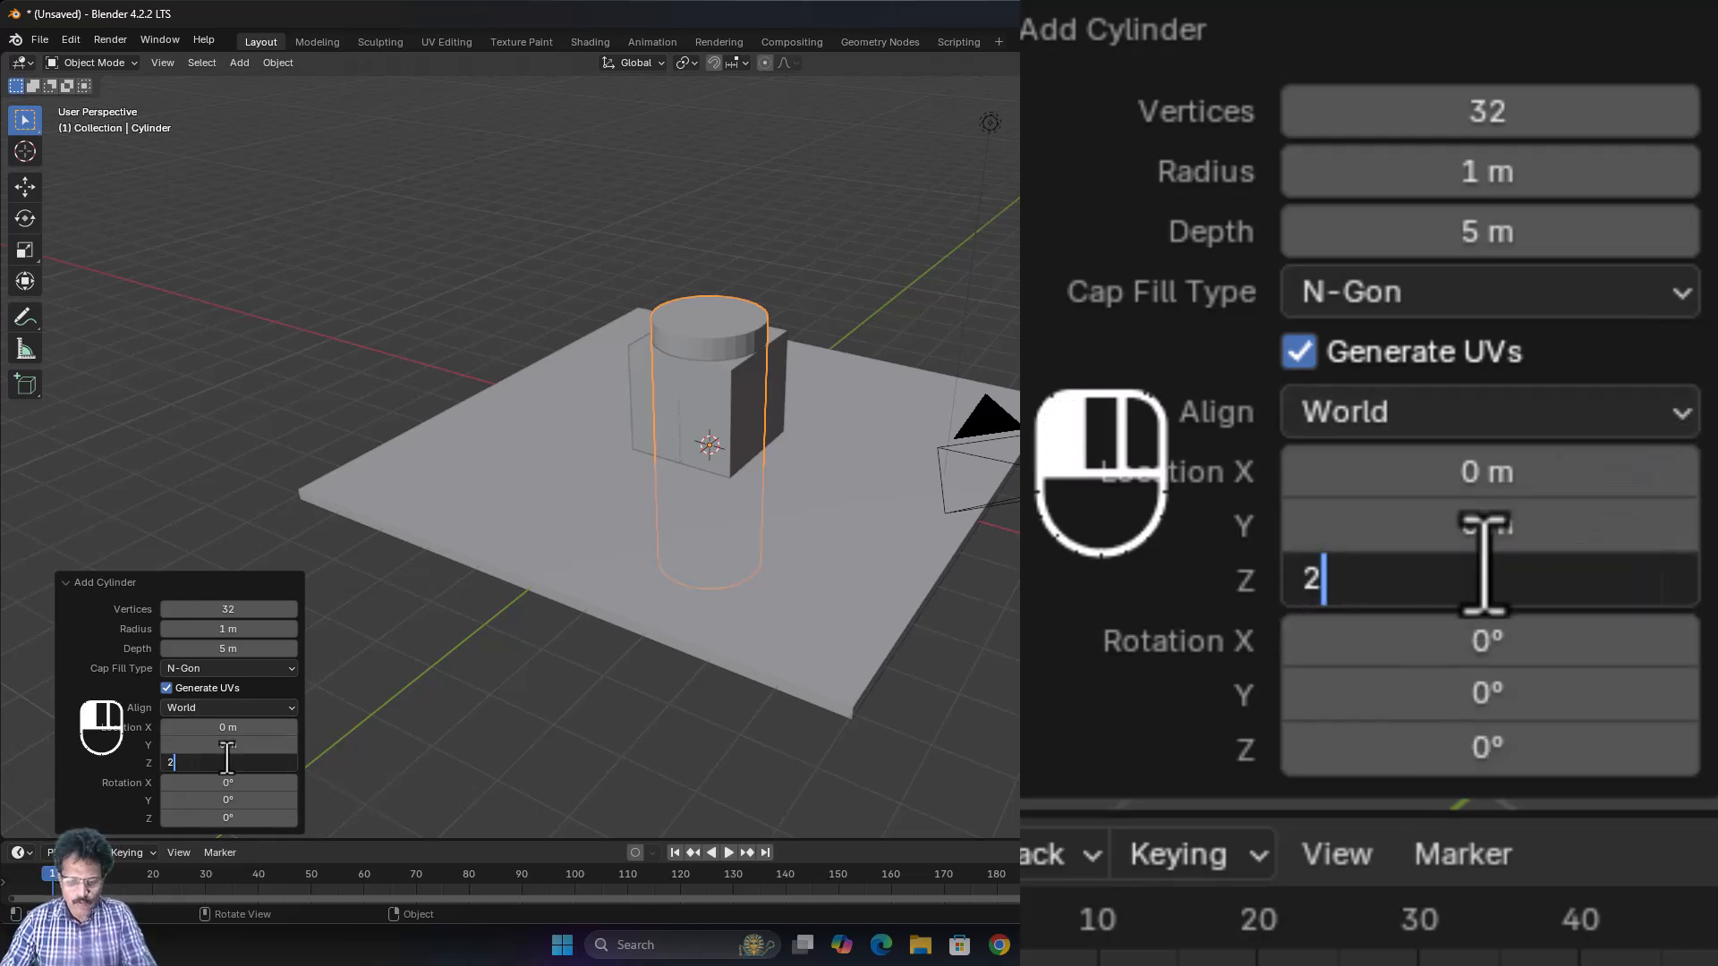
key("BackSpace")
type("4.5")
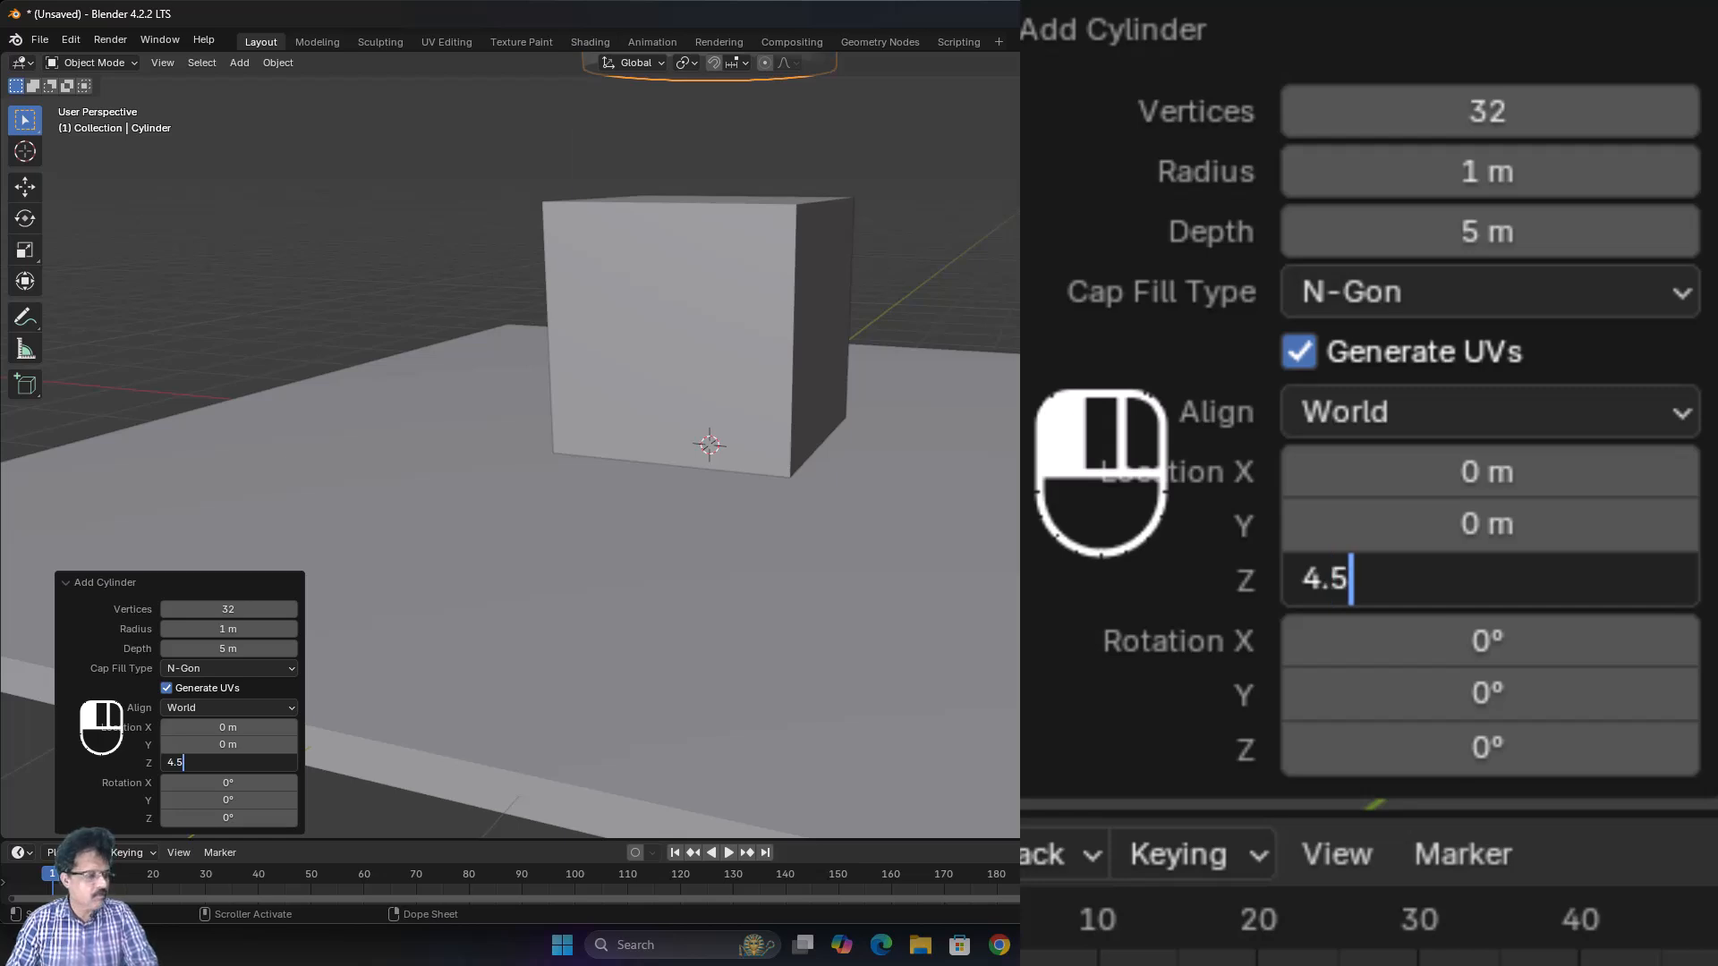
key("Return")
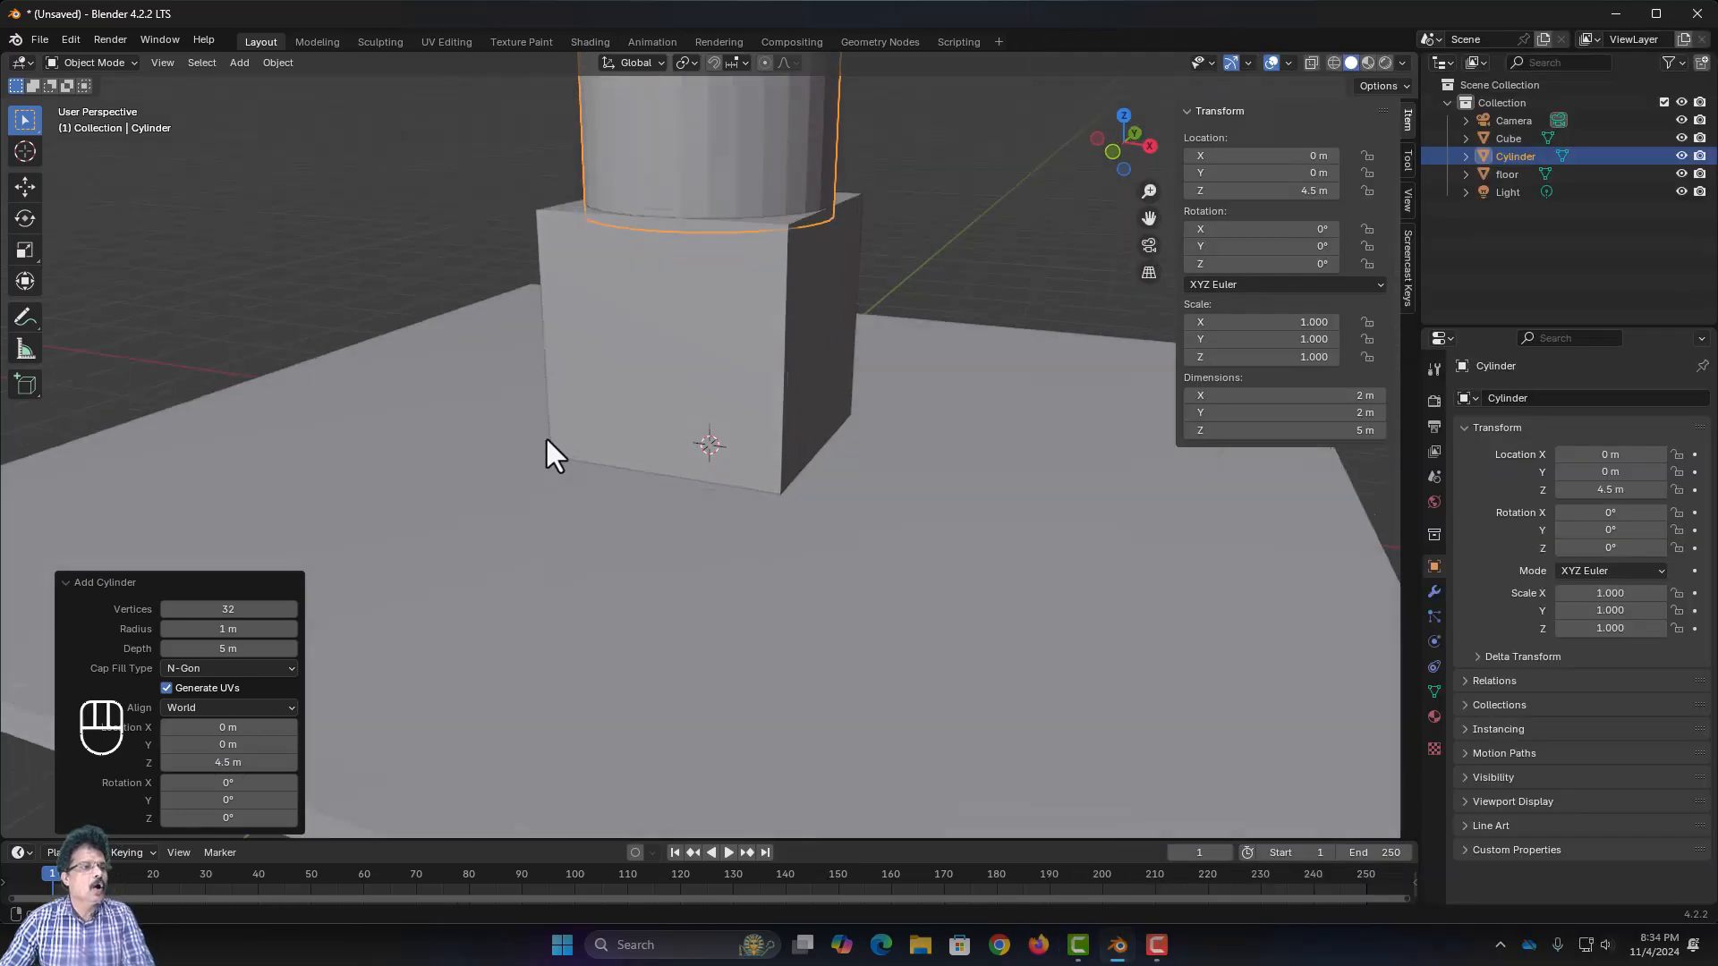
middle_click_drag(544, 437, 540, 444)
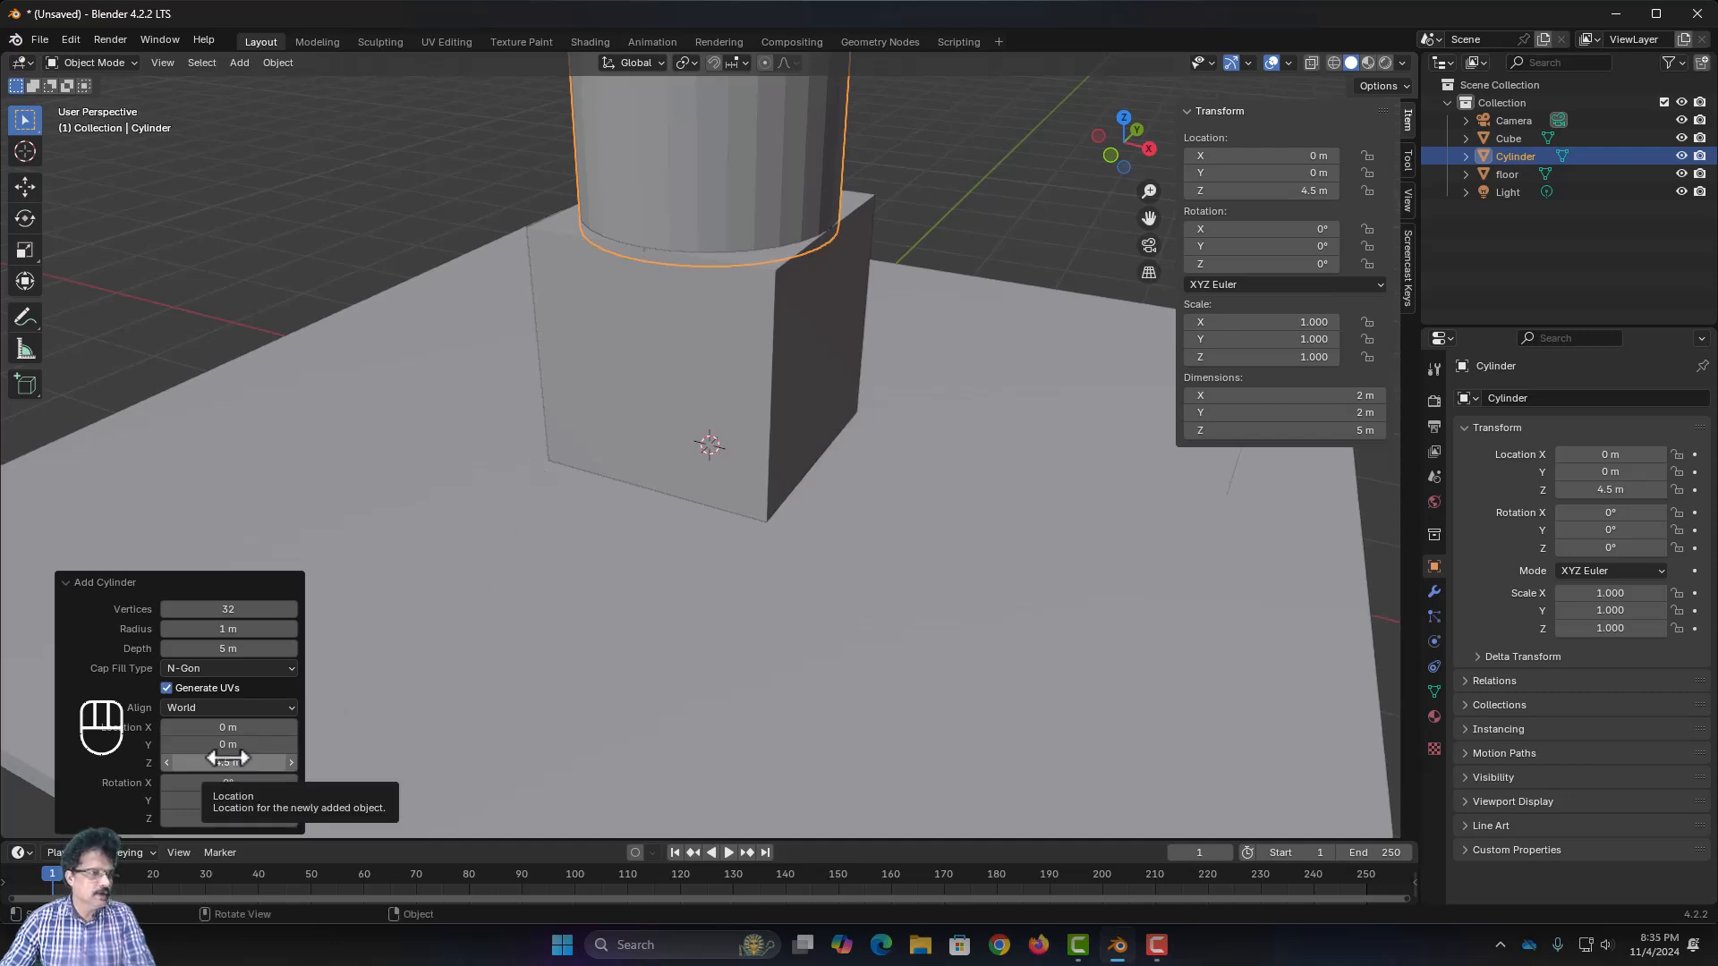
Move the cylinder up 0.1 m along the global Z axis so it rests on top of the cube
key("g")
key("z")
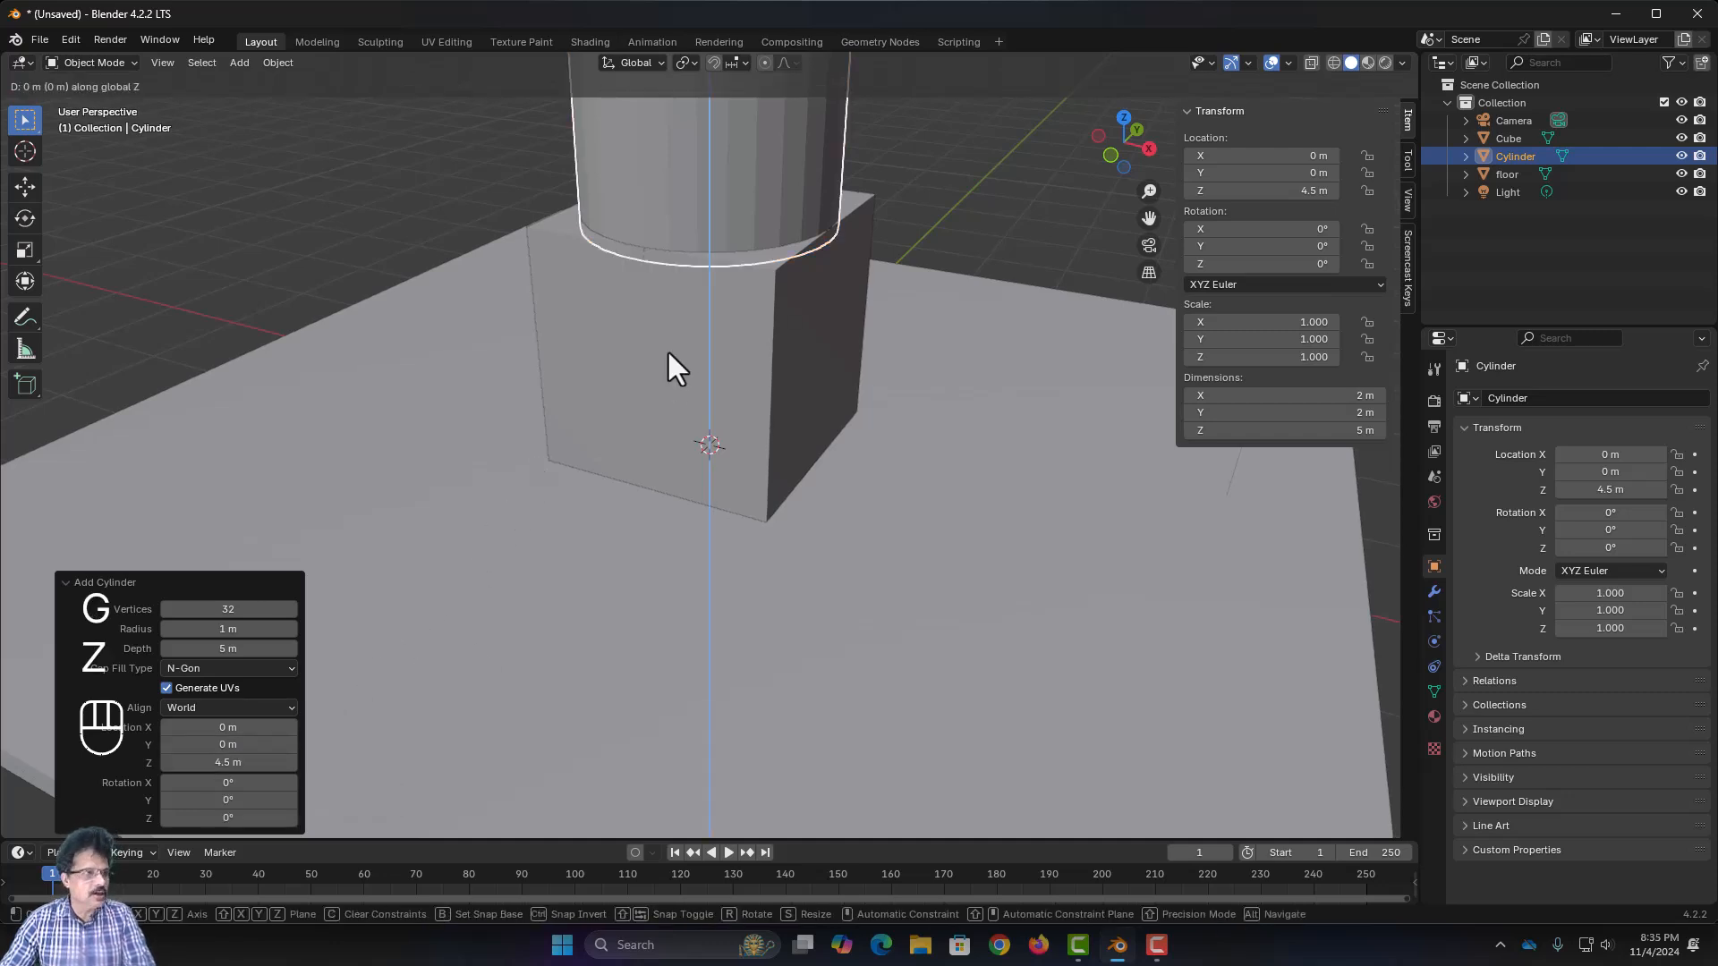
left_click(676, 322)
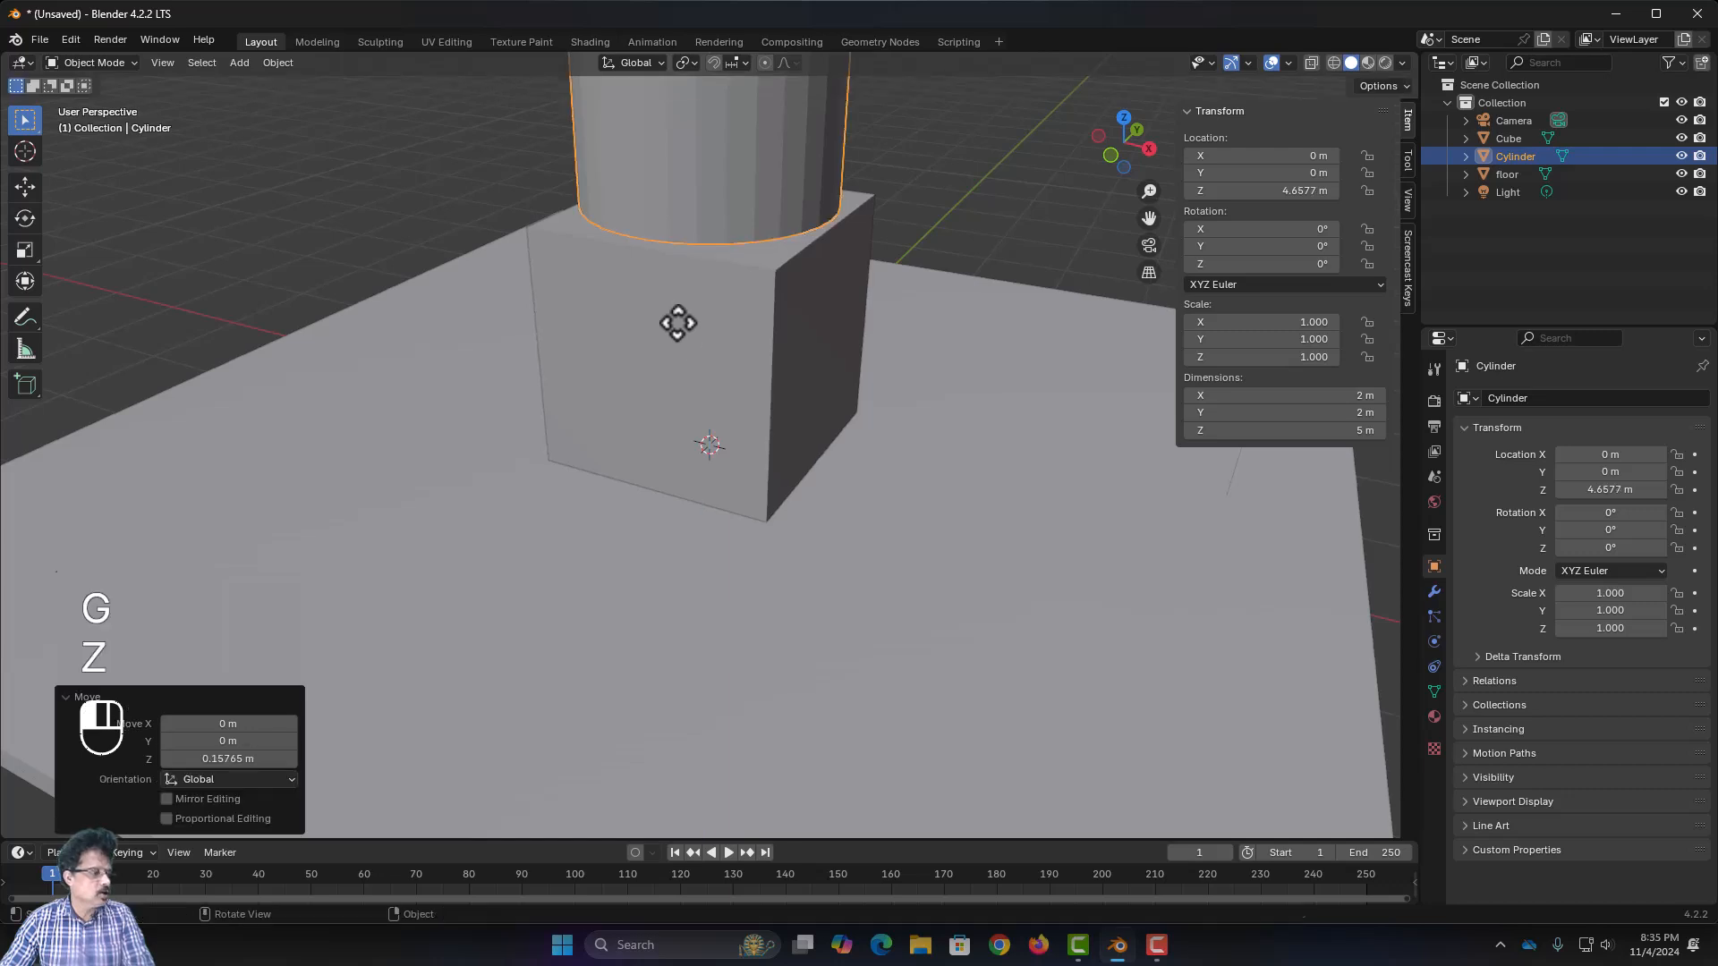
left_click(220, 761)
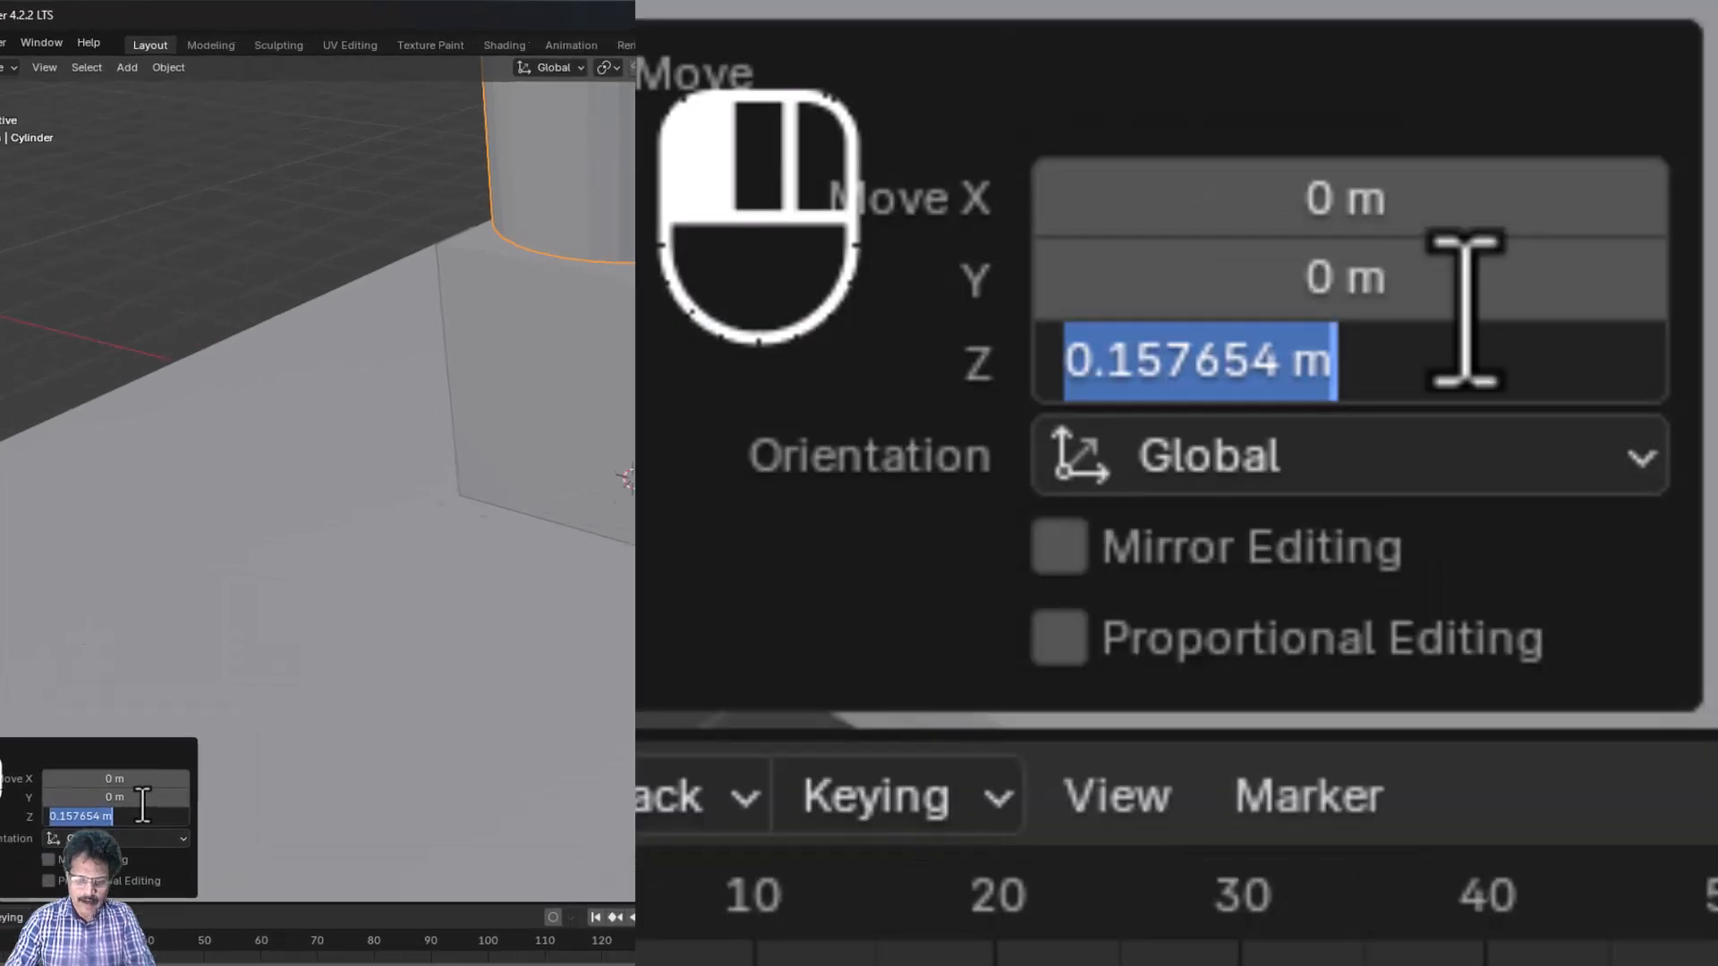
type("0.1")
key("Return")
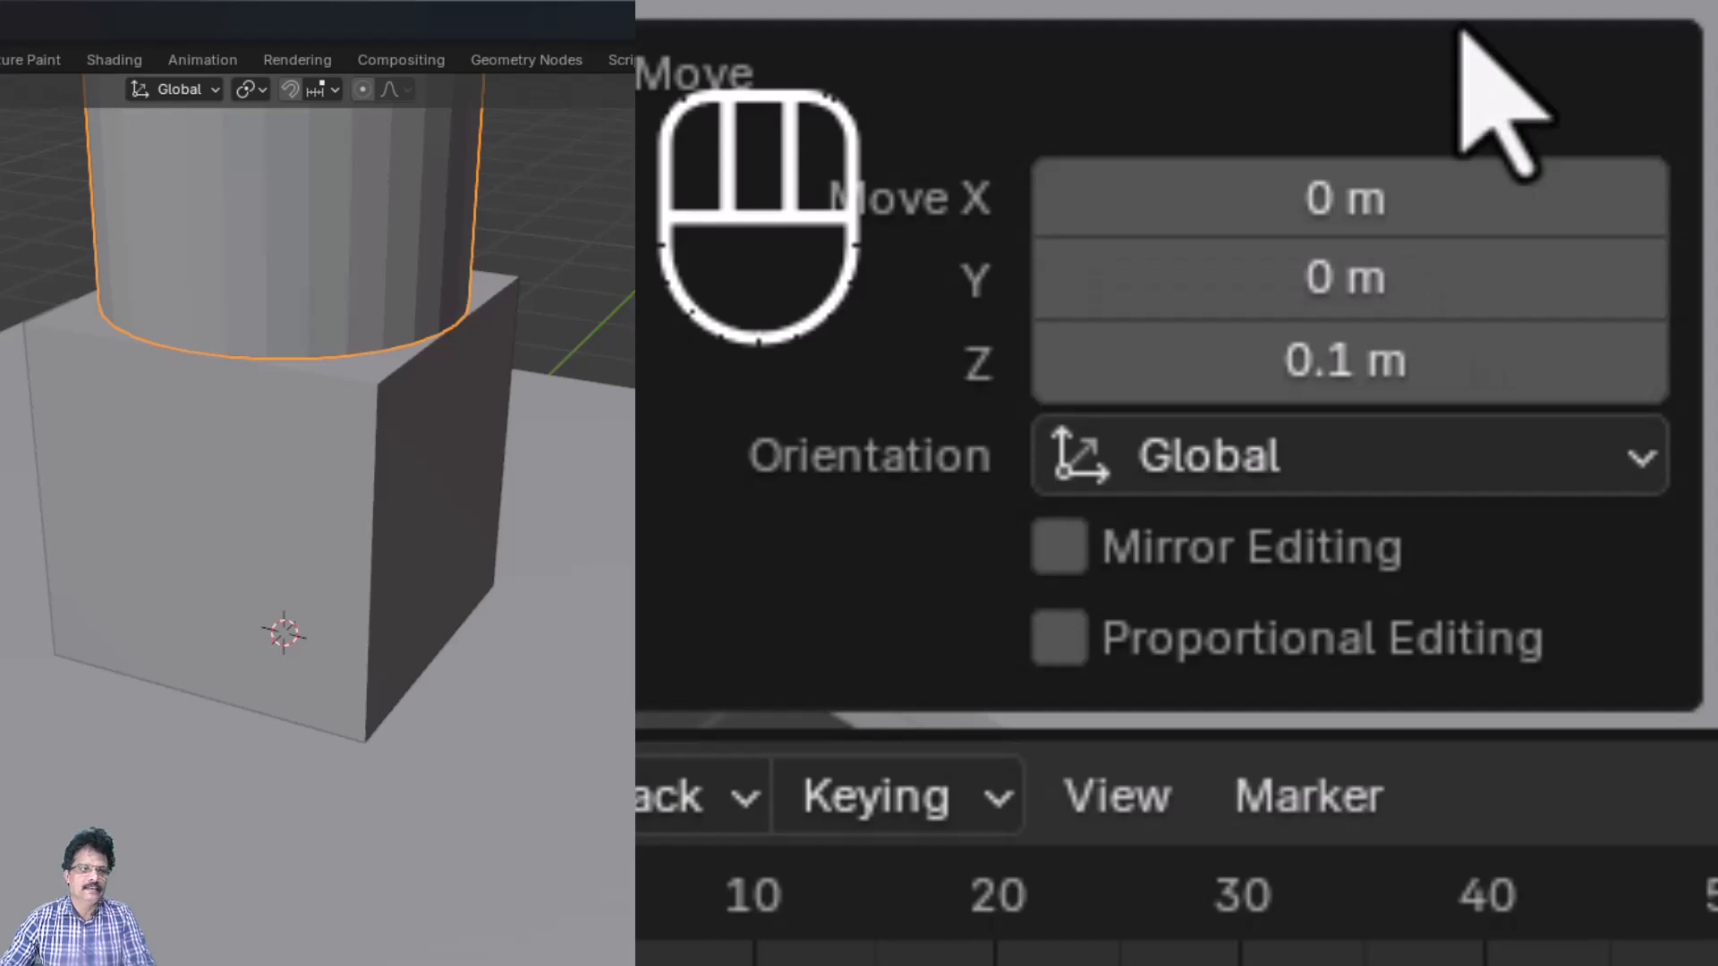
middle_click_drag(671, 617, 651, 578)
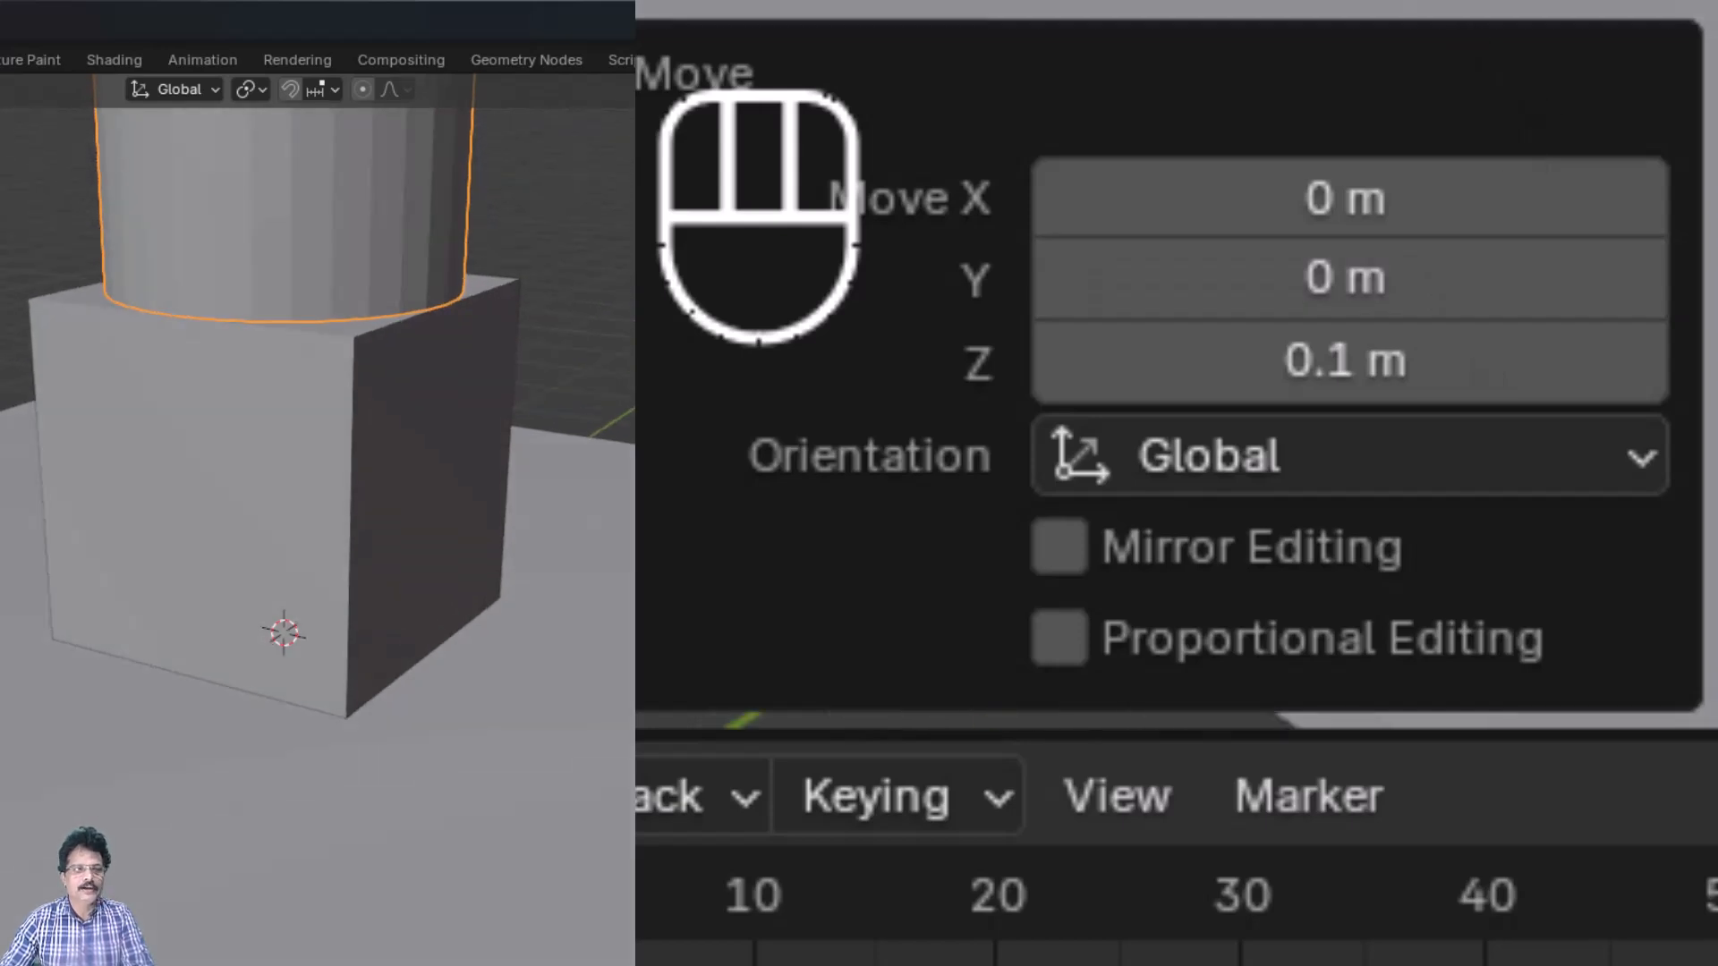
scroll(652, 578, "down", 3)
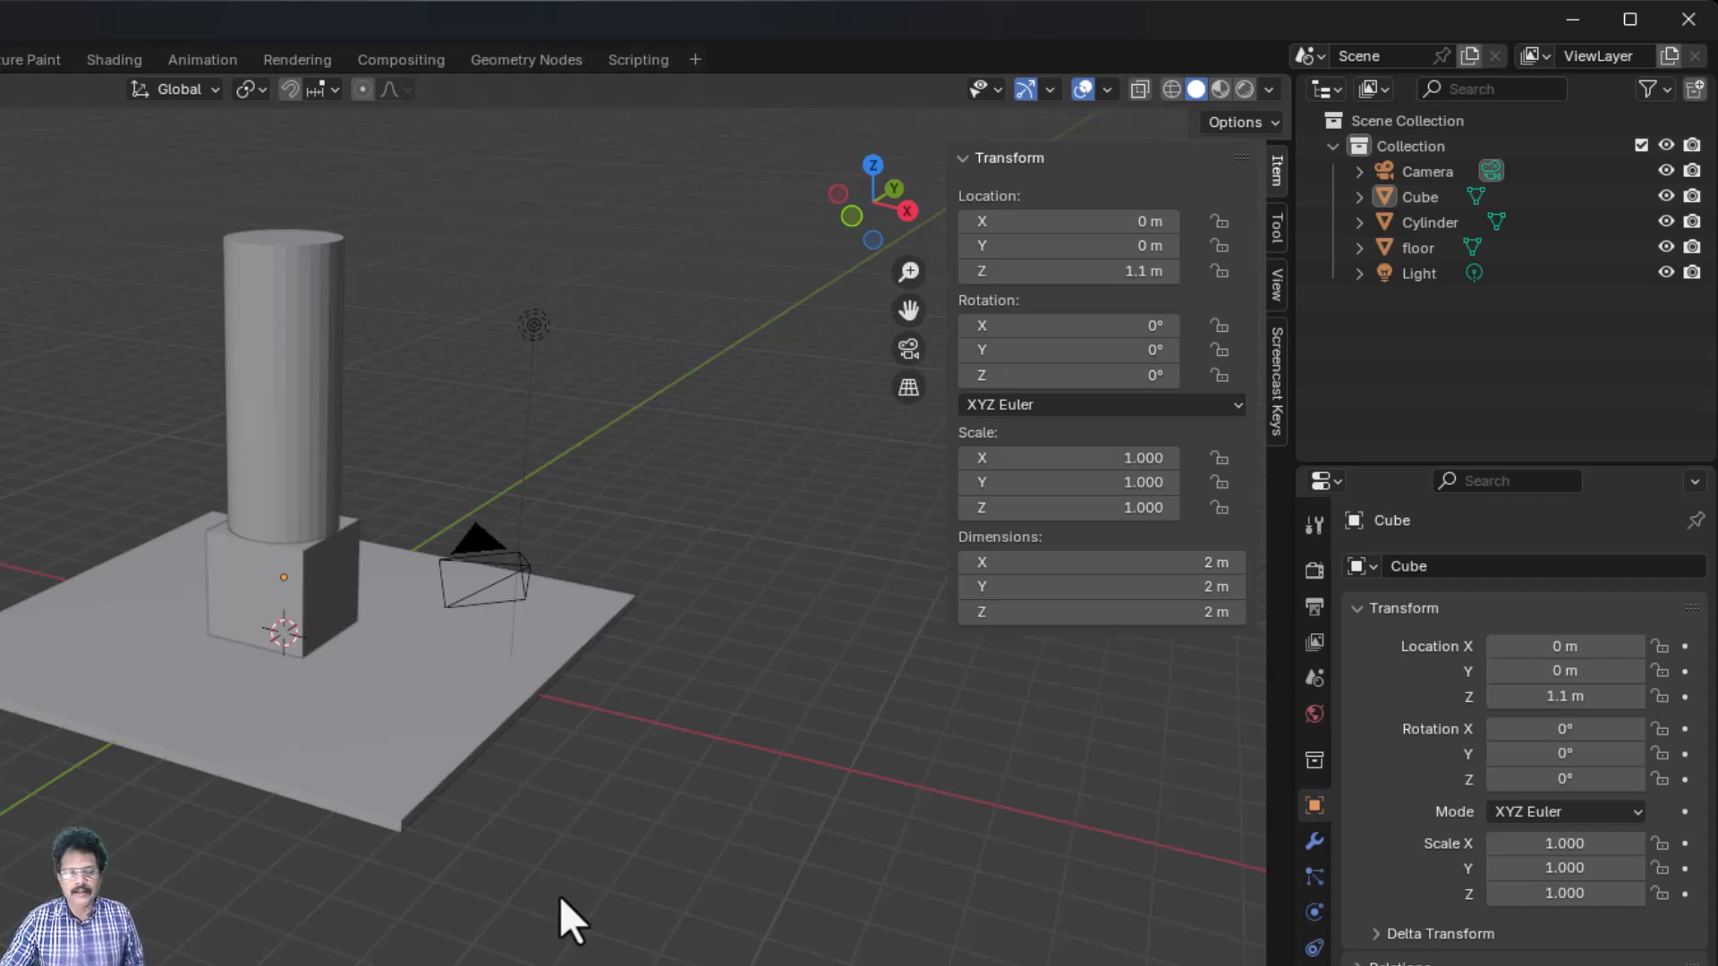
Try setting floor as the cube's parent in its object relations, and clear that parent again
left_click(254, 608)
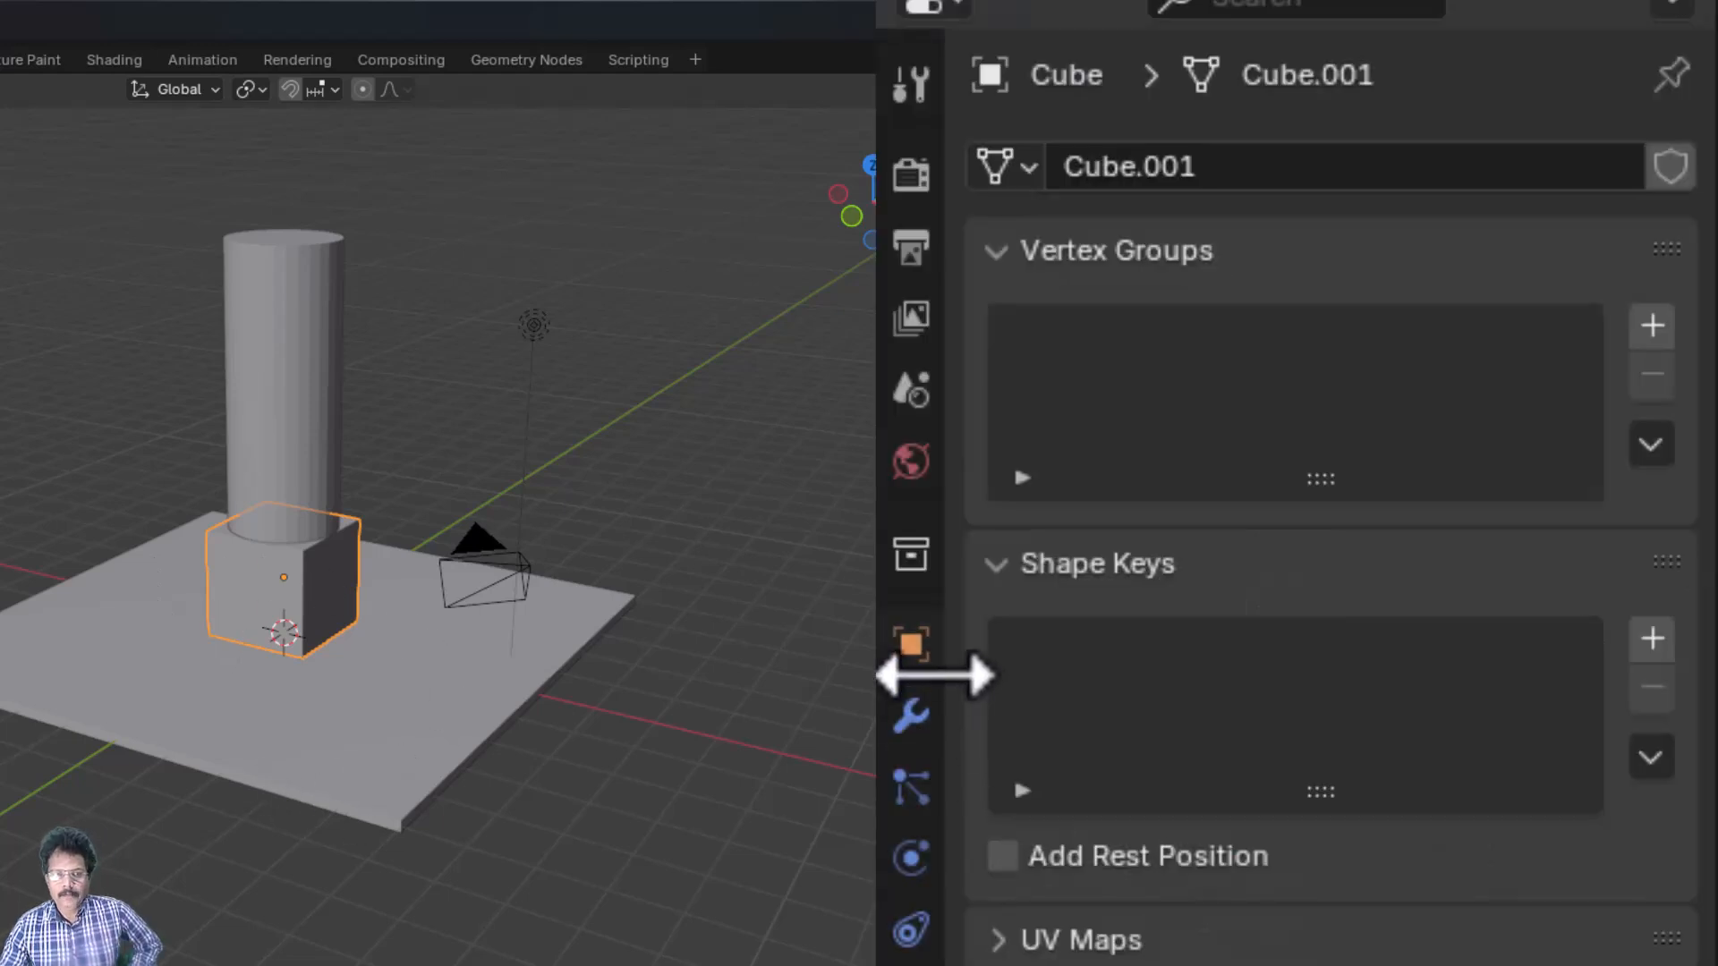
left_click(1313, 805)
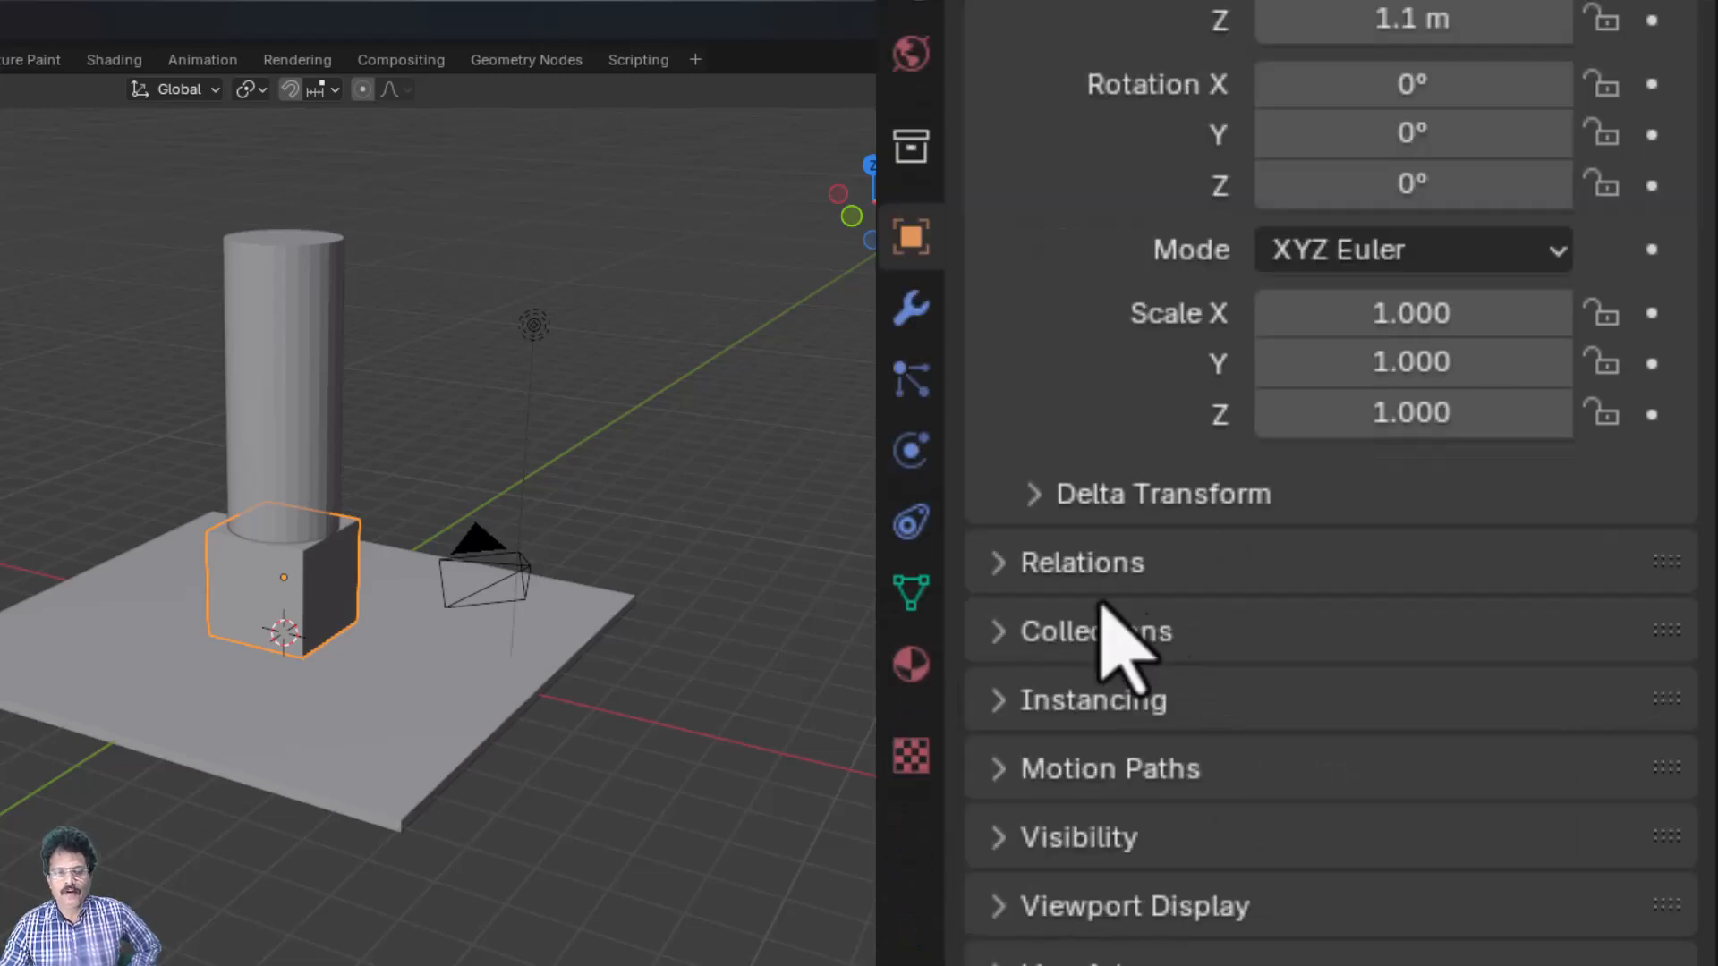
left_click(995, 563)
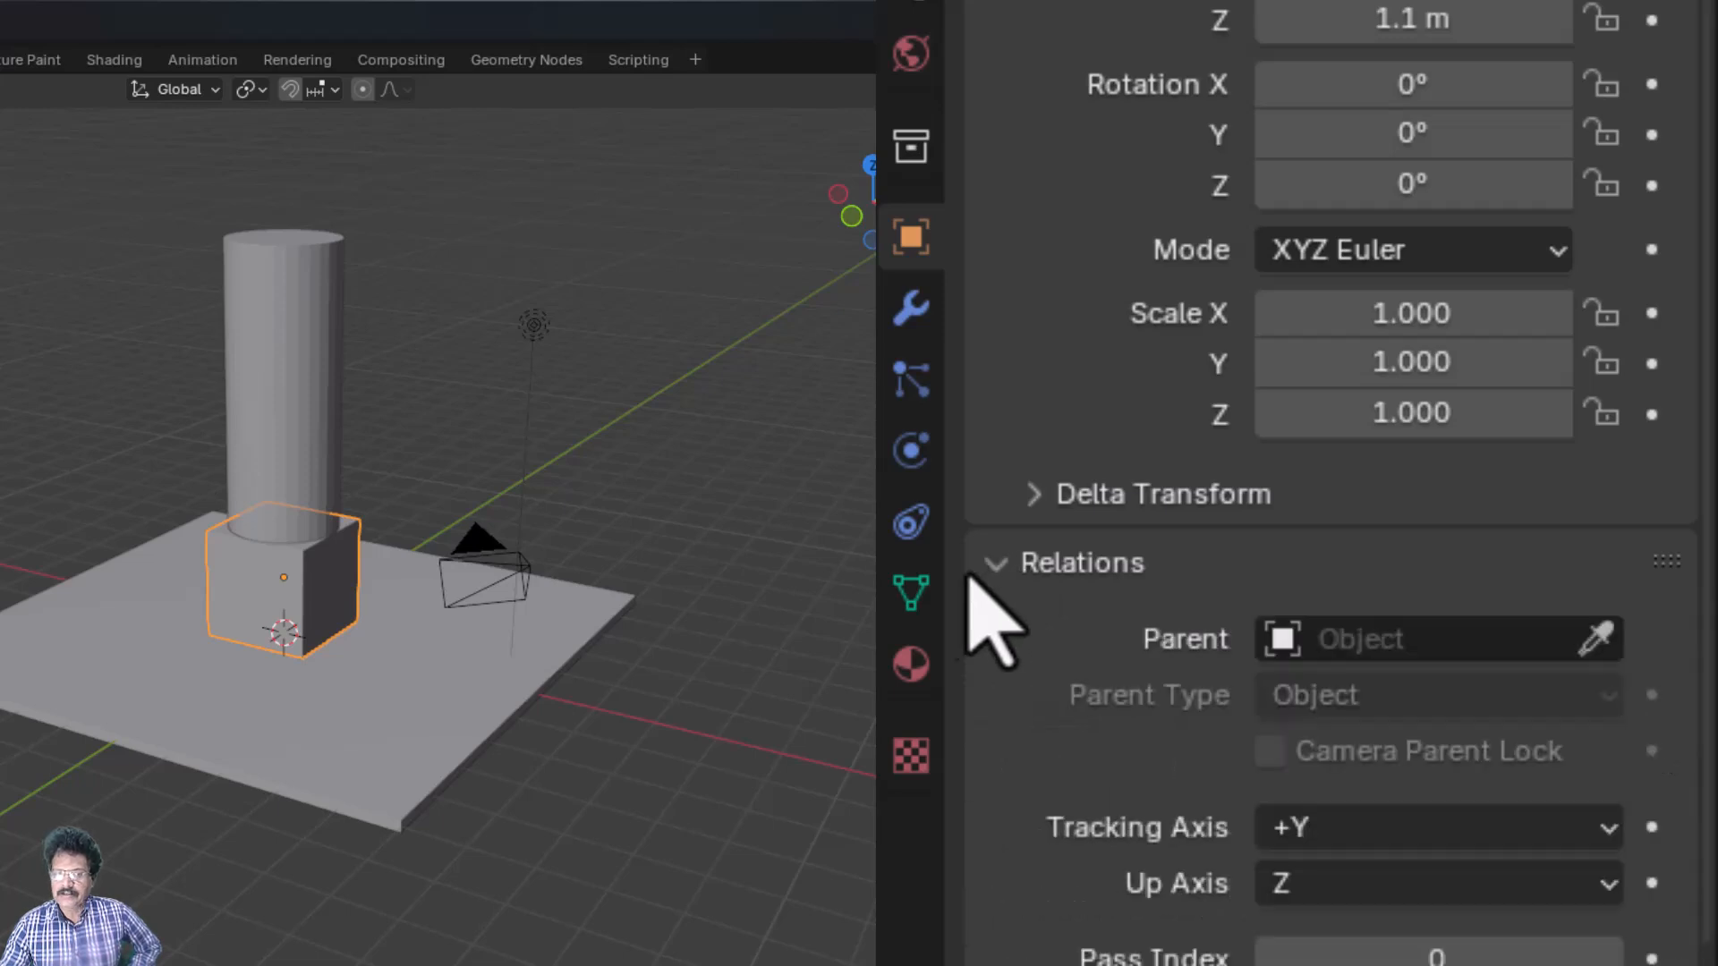
left_click(1375, 640)
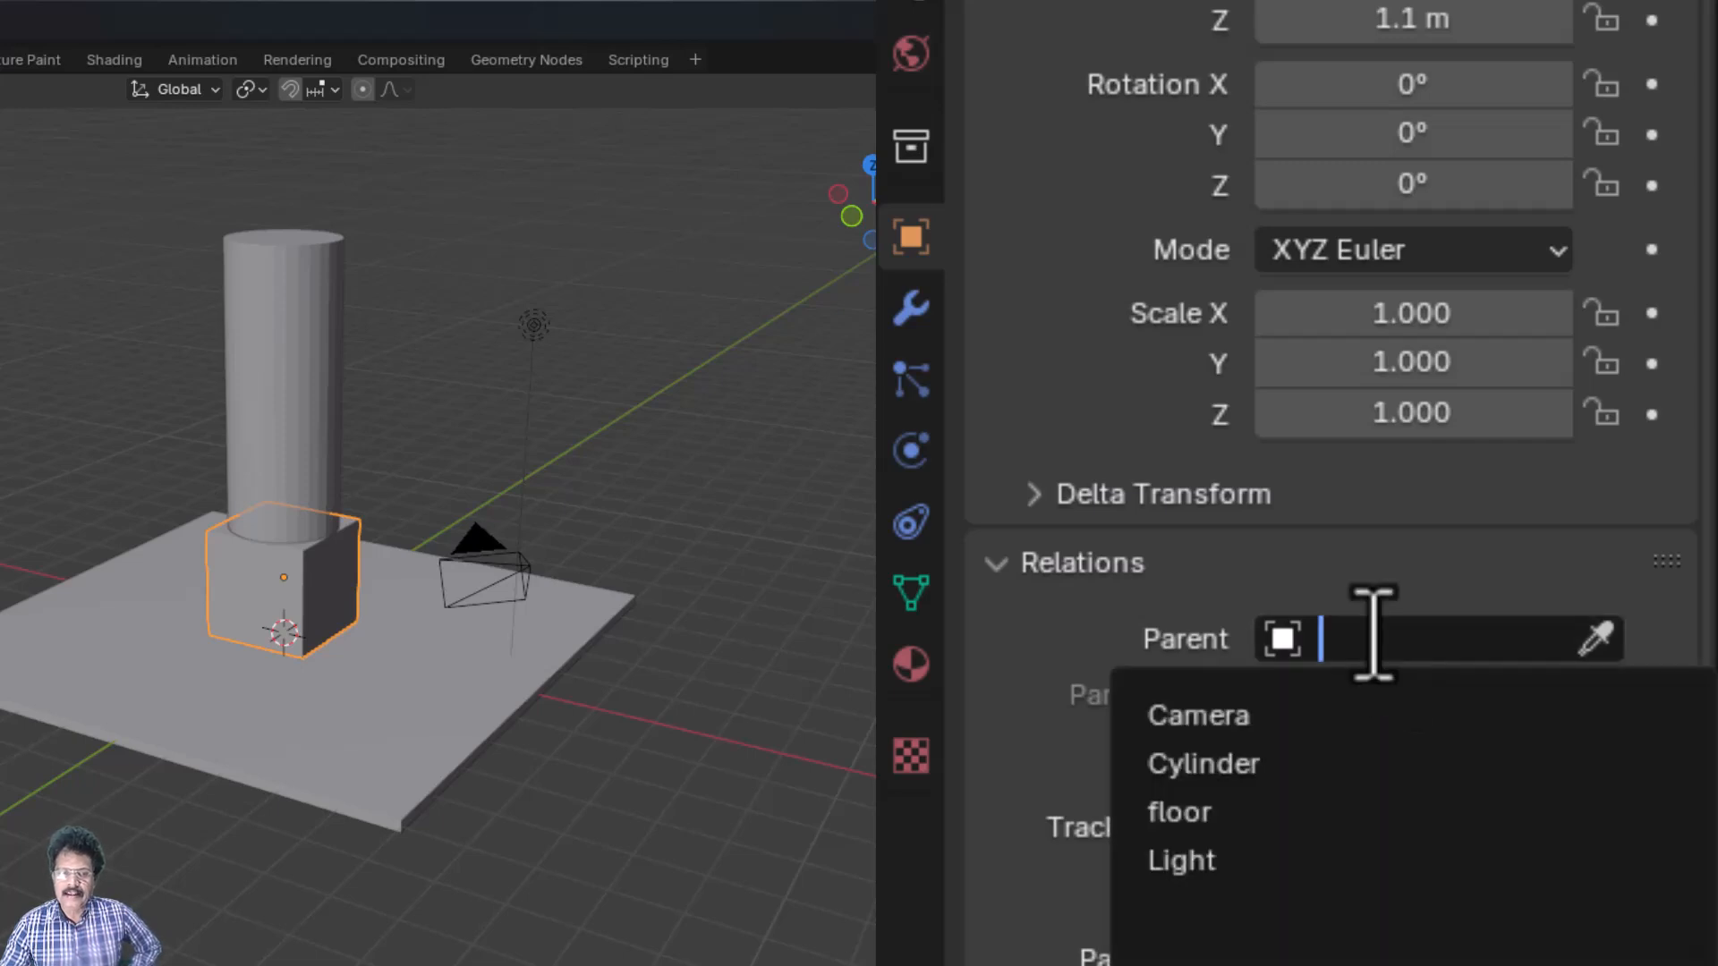
left_click(1284, 810)
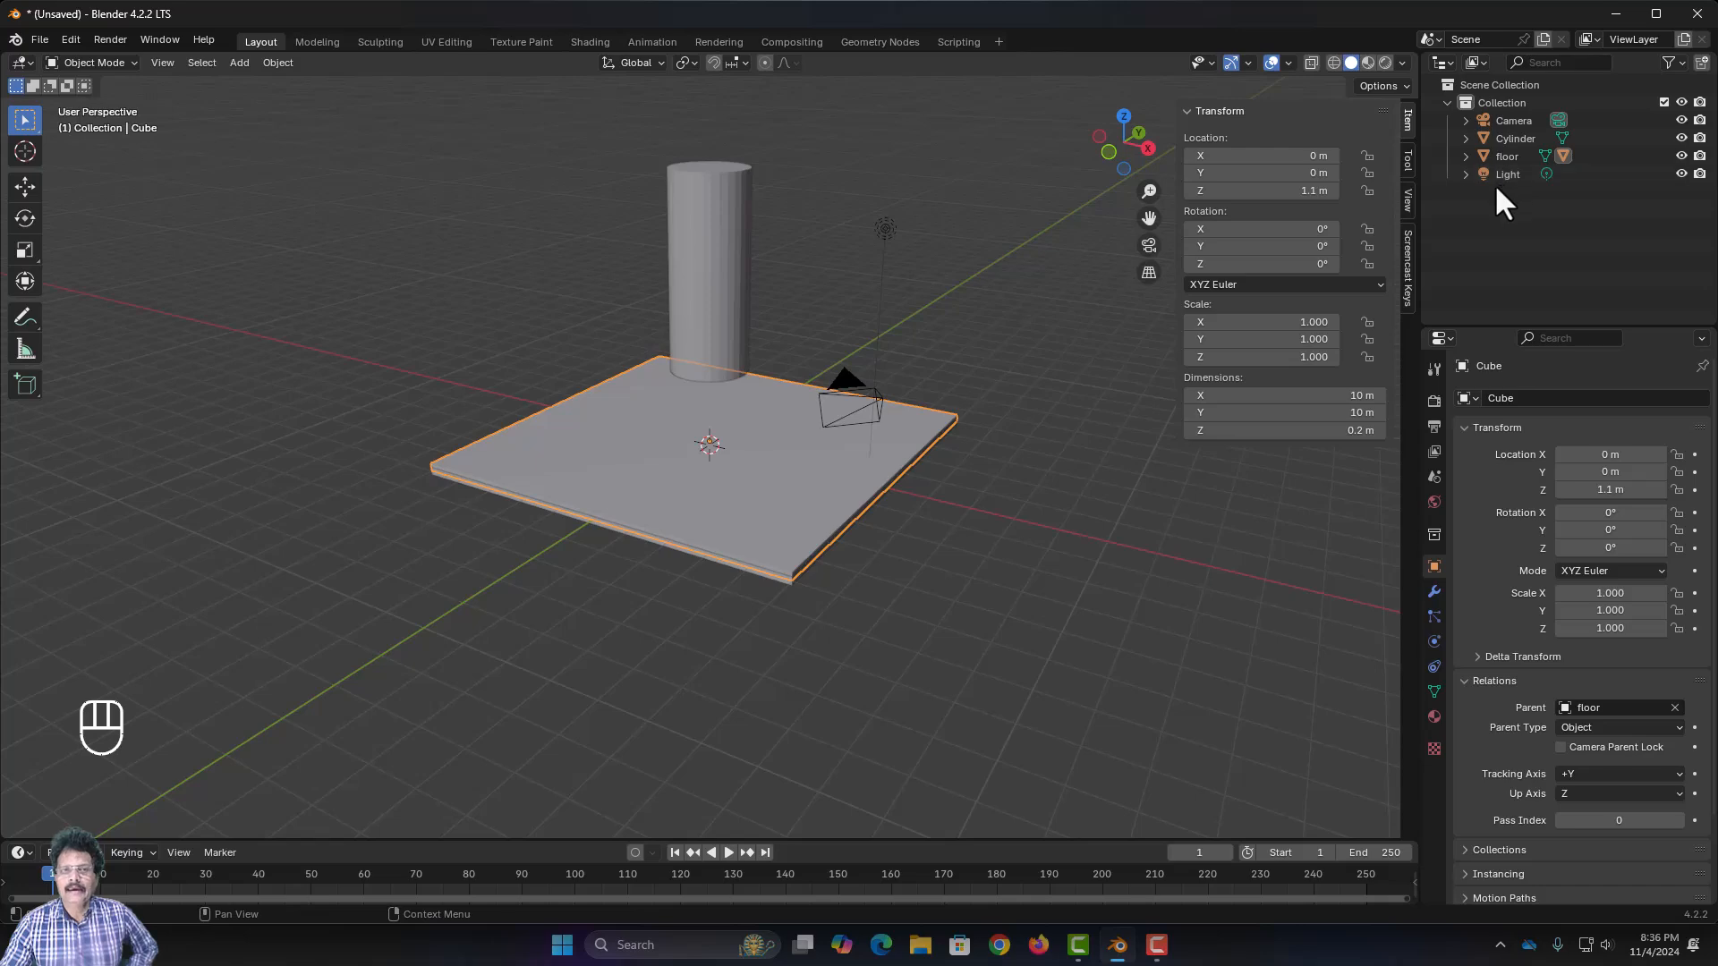
left_click(1467, 158)
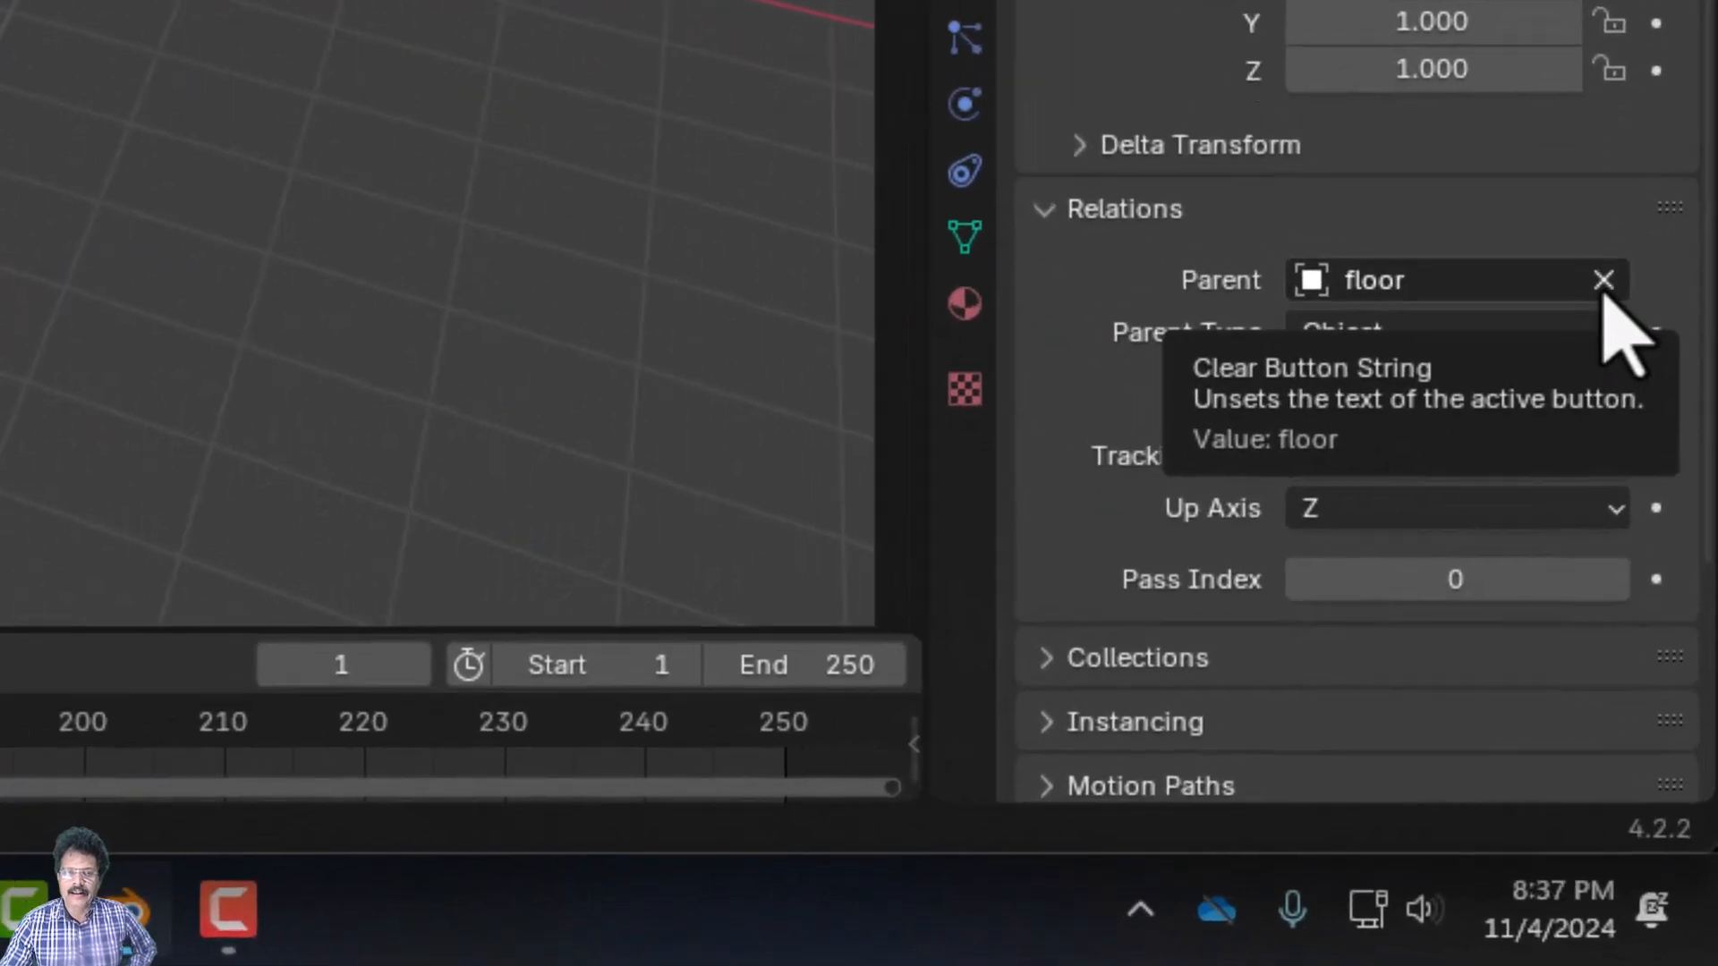
left_click(1603, 283)
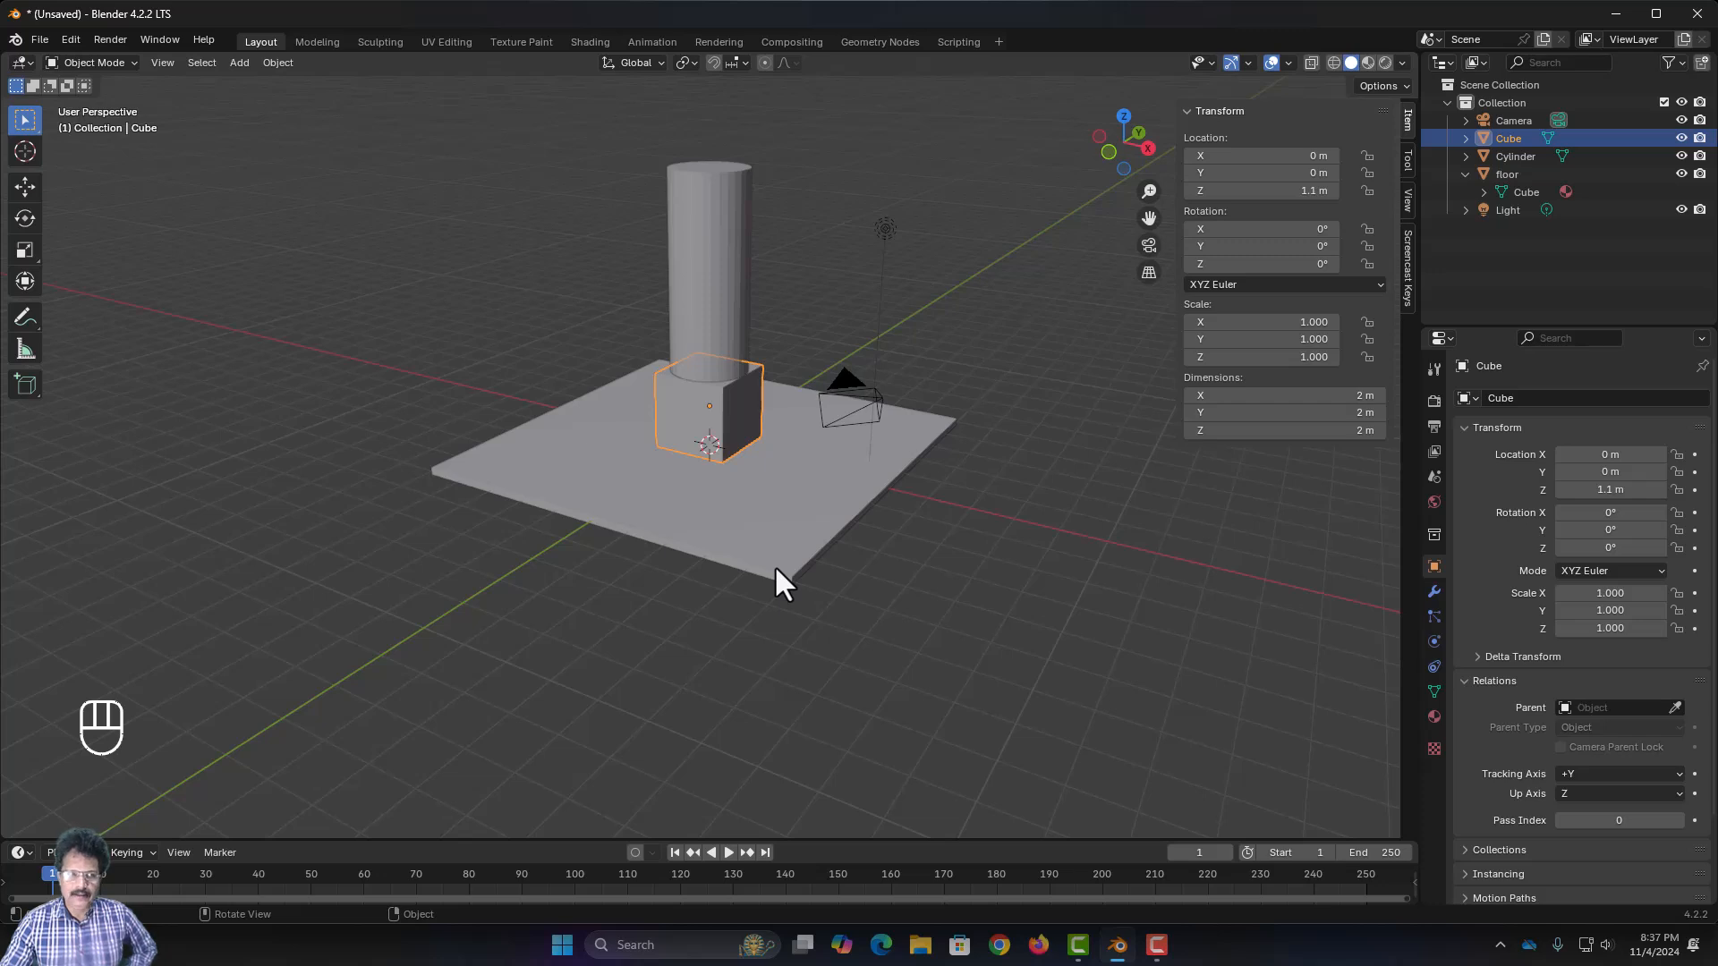
Try clearing the floor's scale, and undo it
left_click(782, 517)
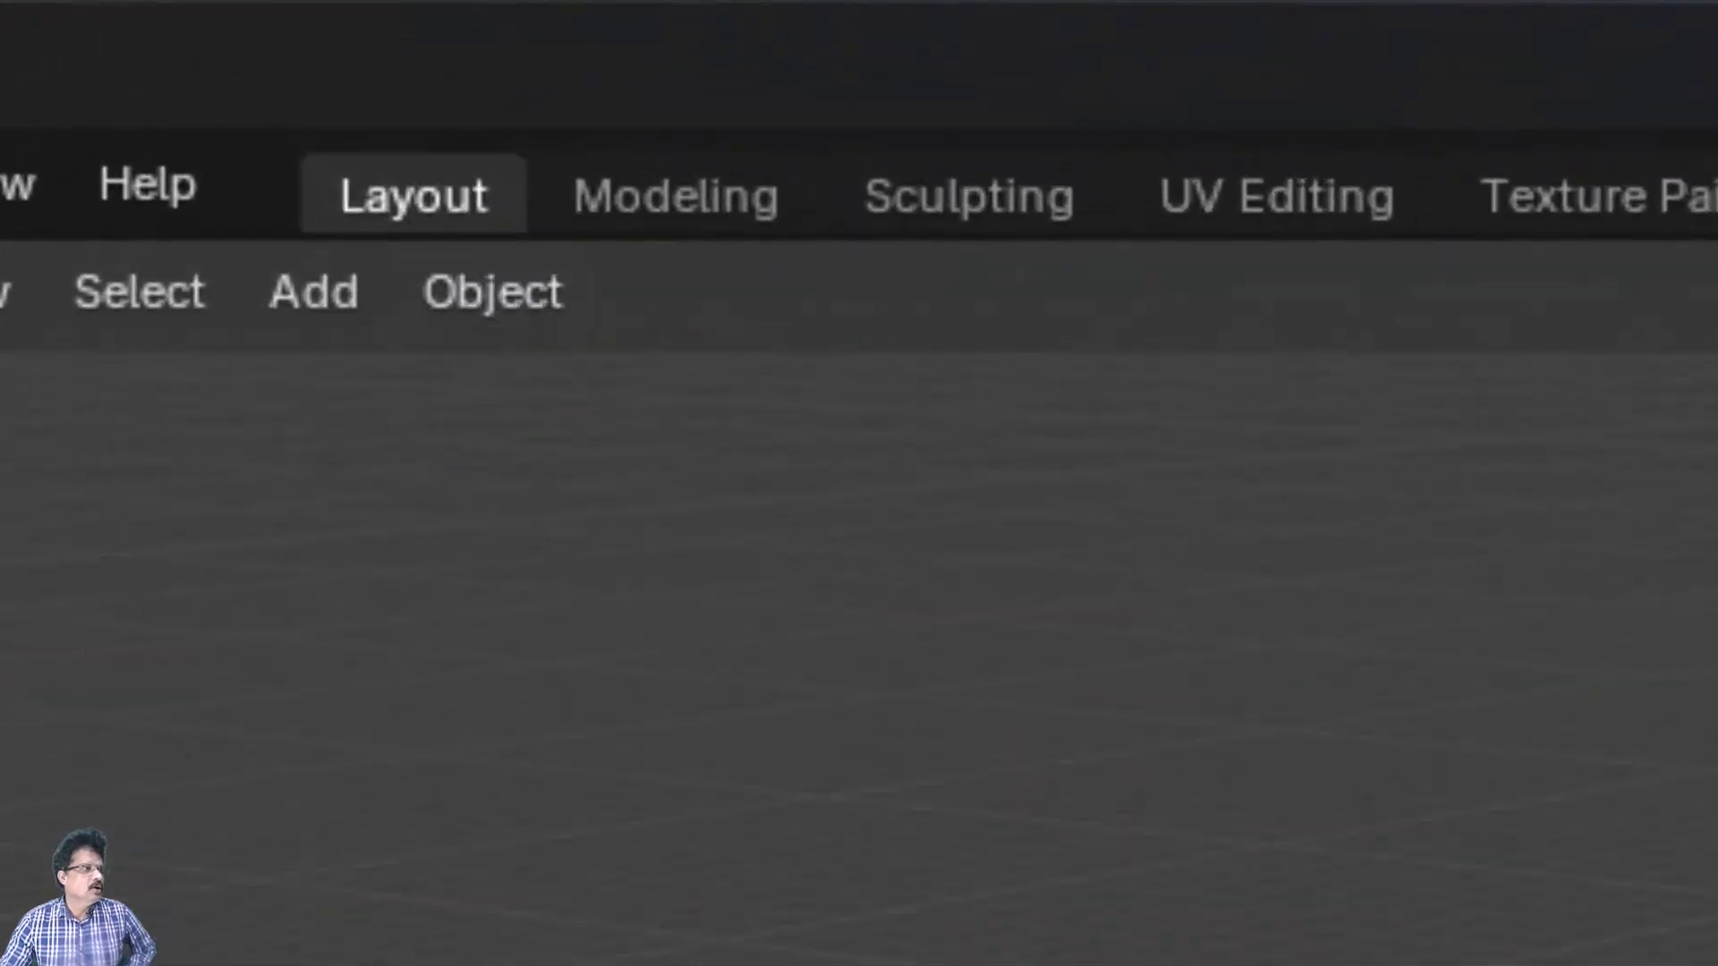
left_click(469, 321)
mouse_move(512, 671)
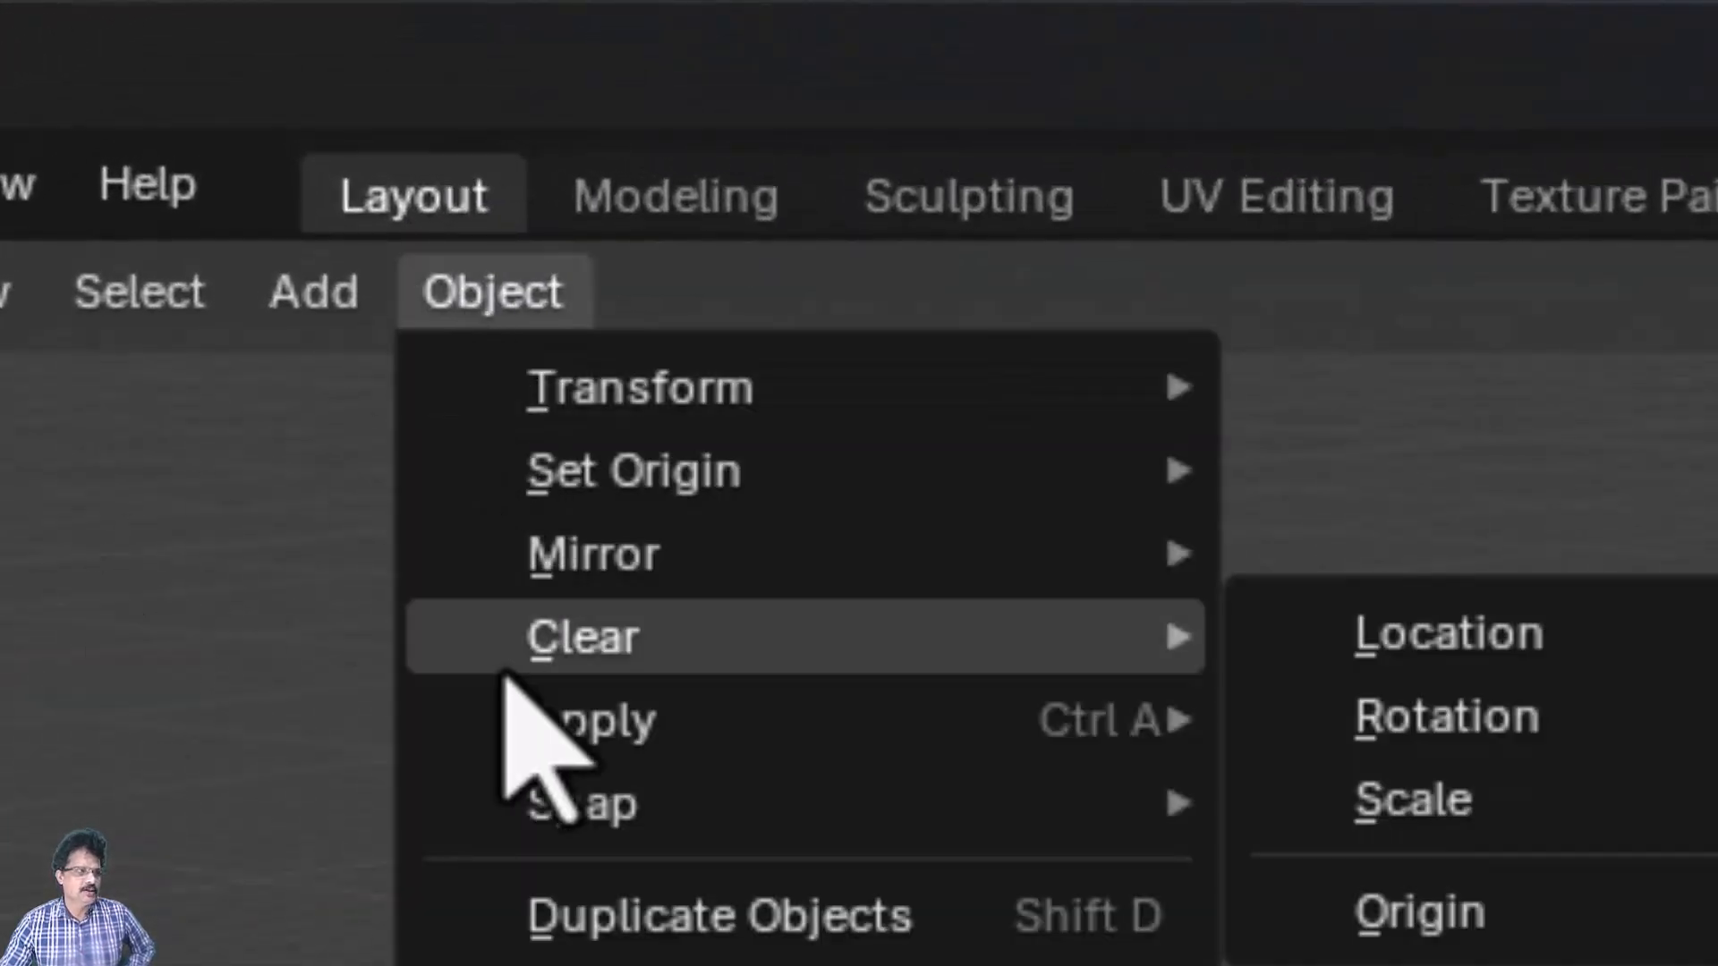
mouse_move(526, 702)
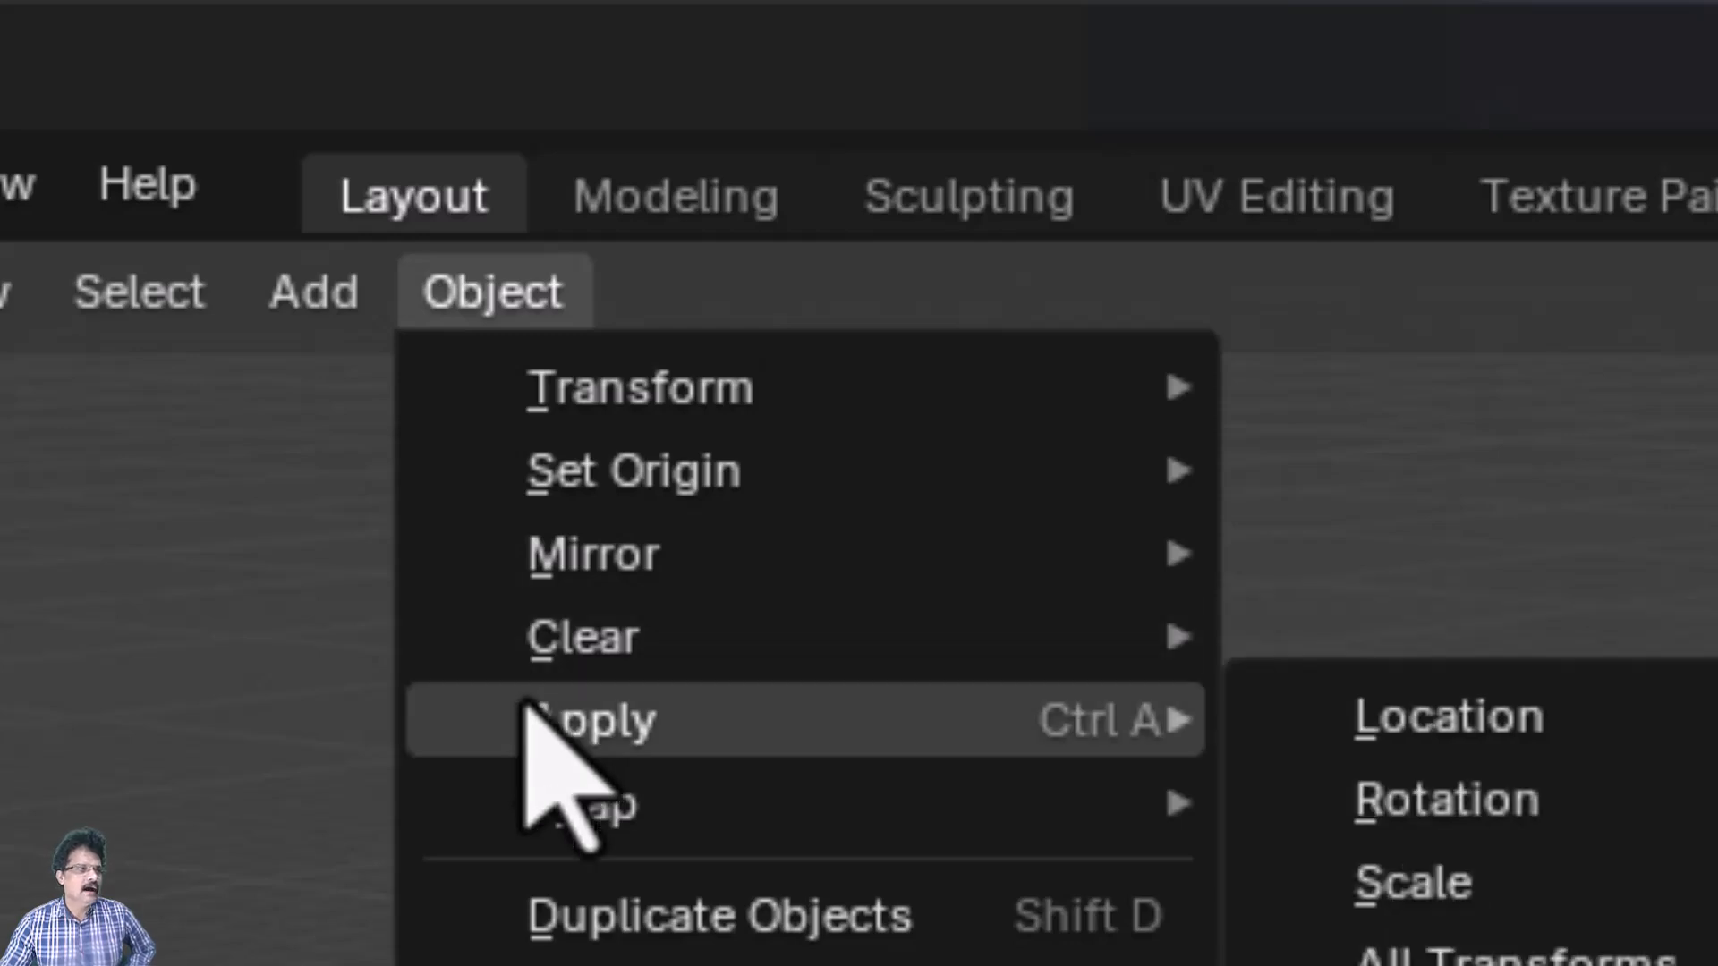
mouse_move(567, 632)
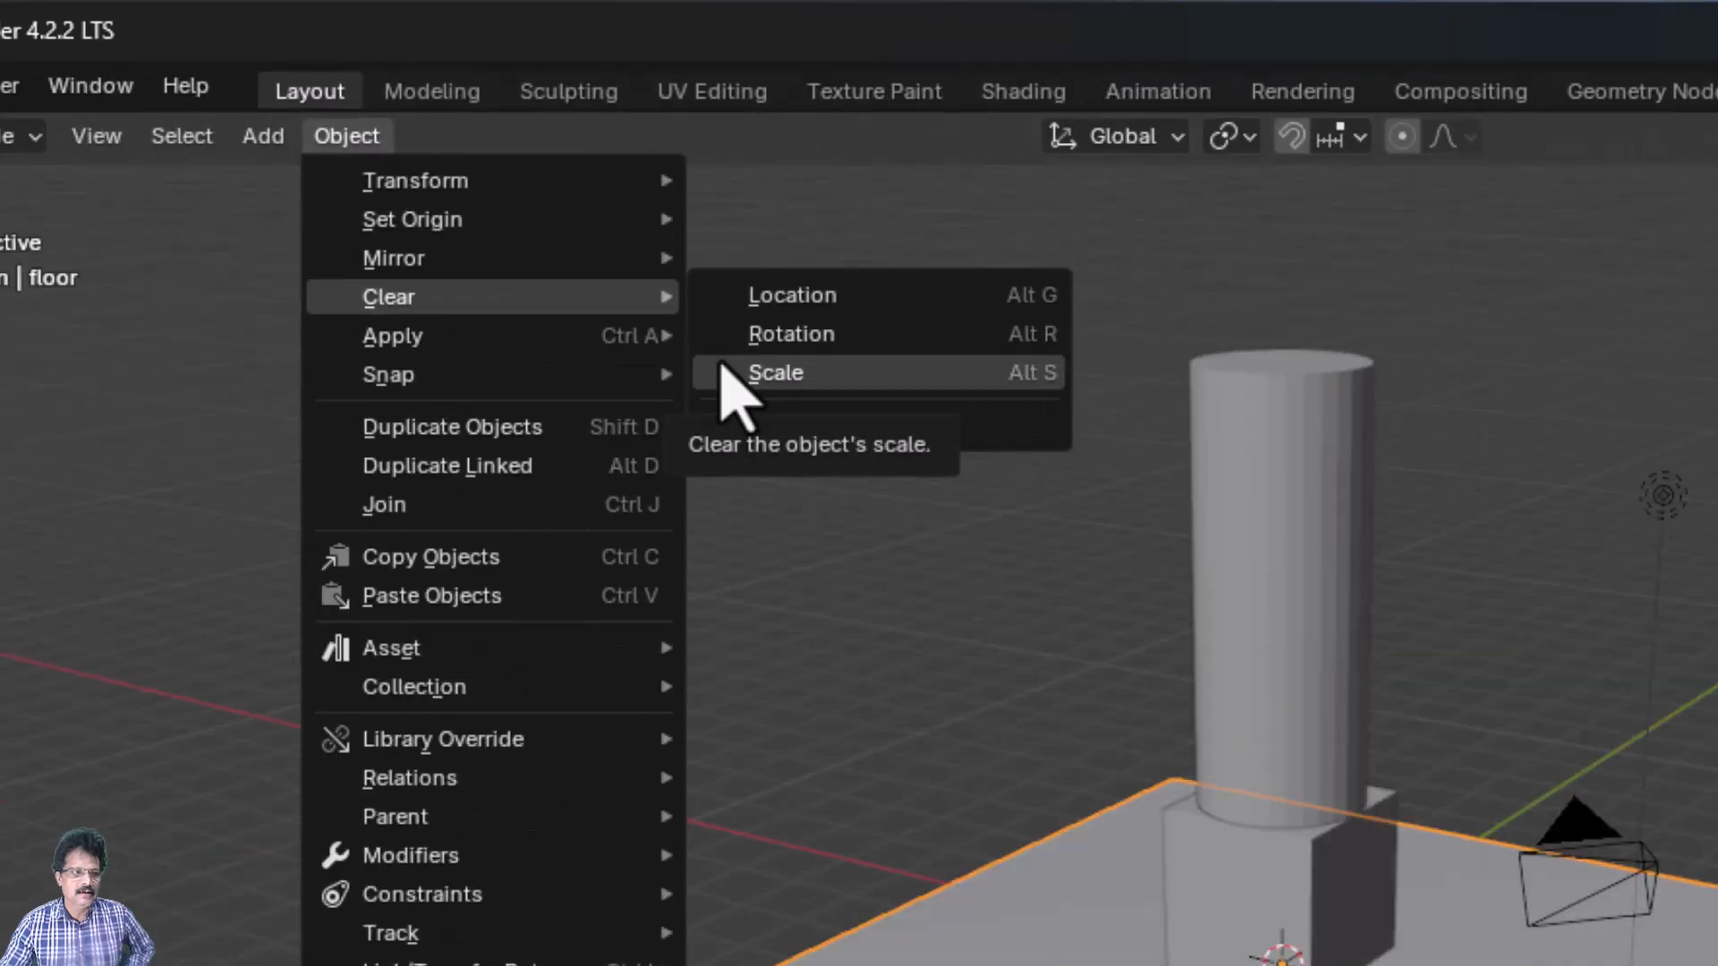
left_click(727, 374)
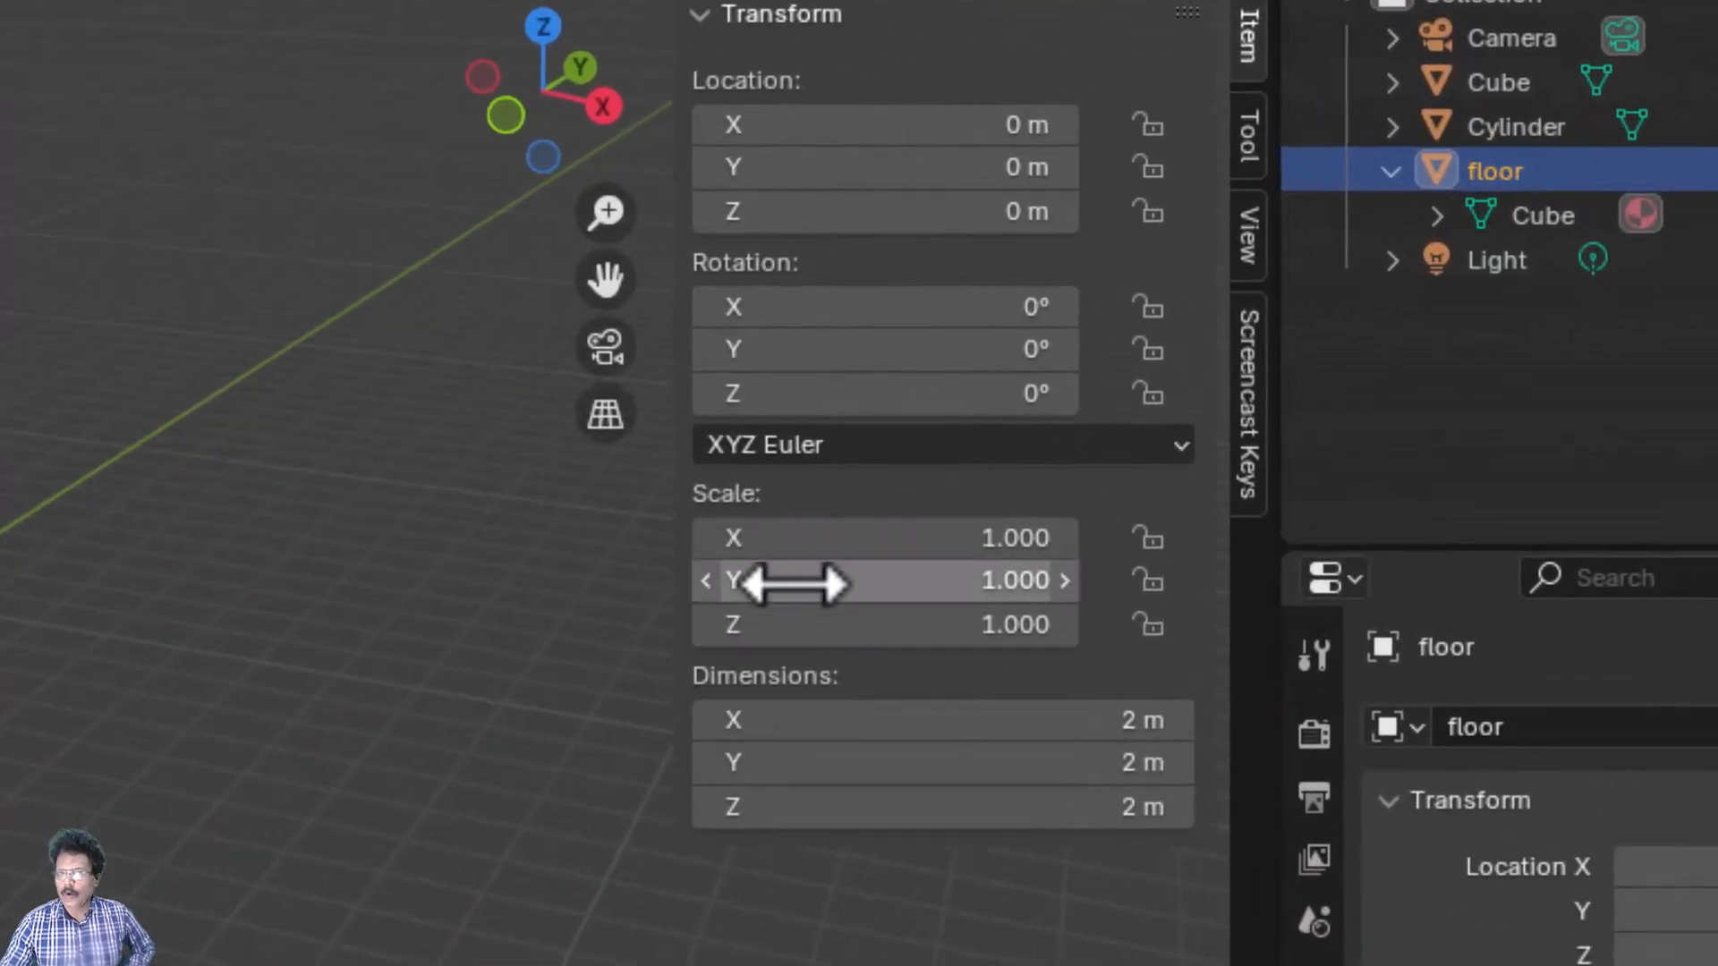
left_click(87, 46)
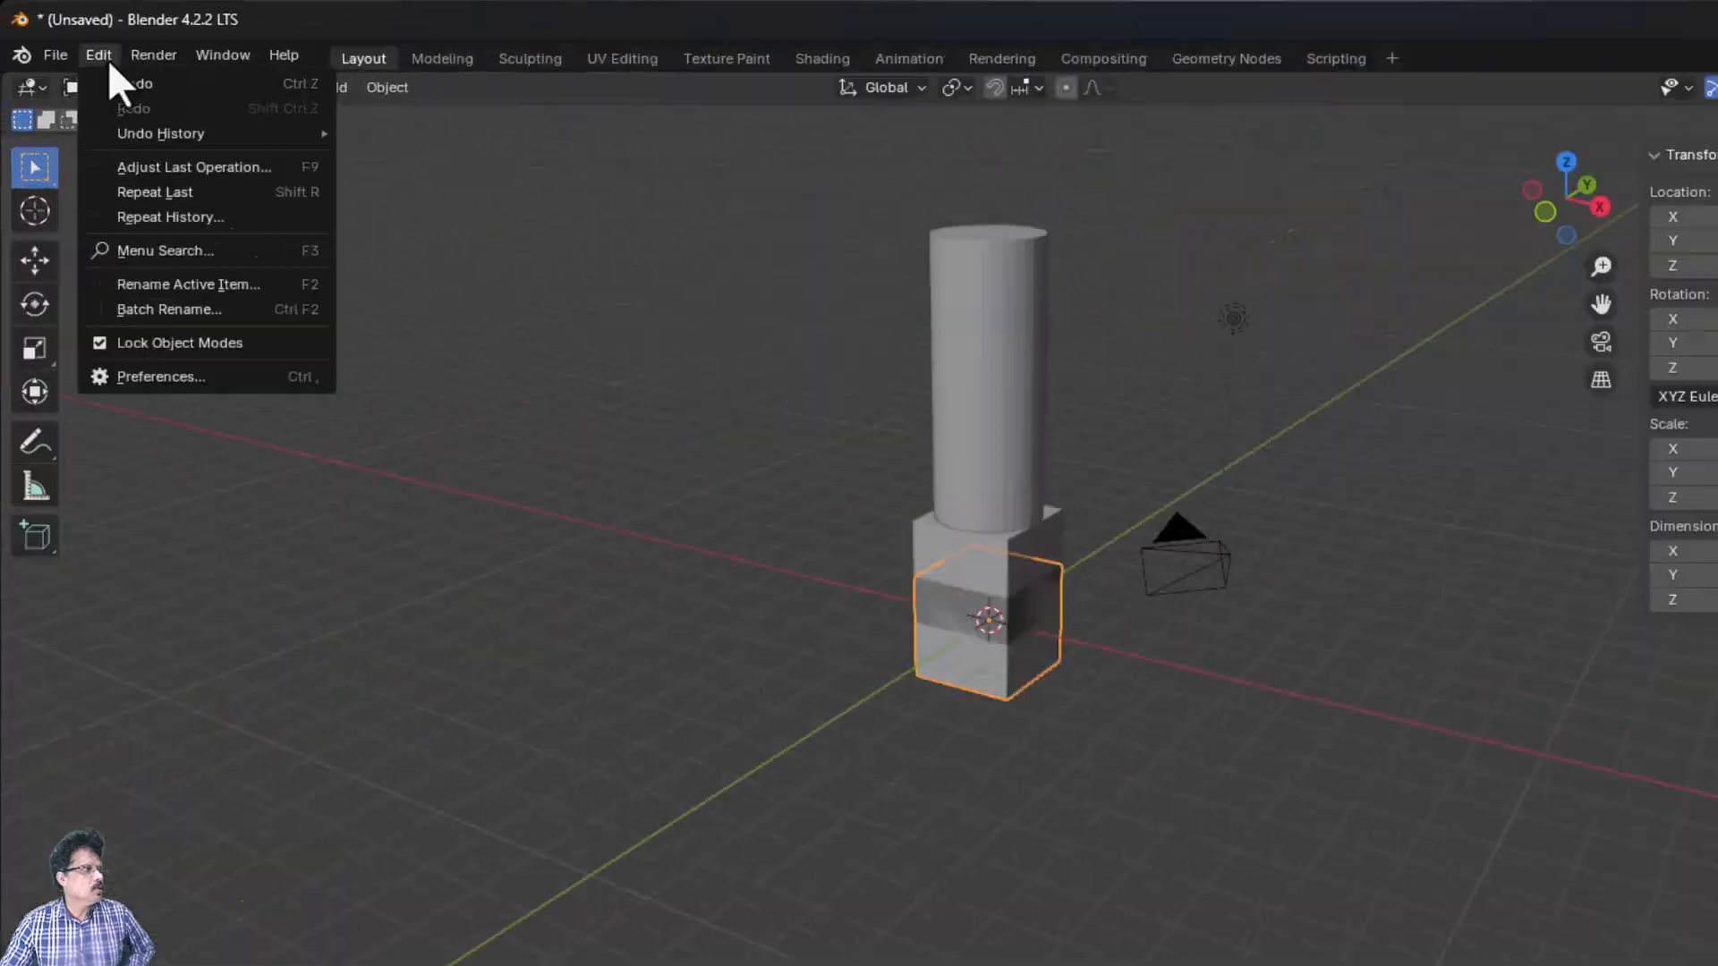
left_click(115, 73)
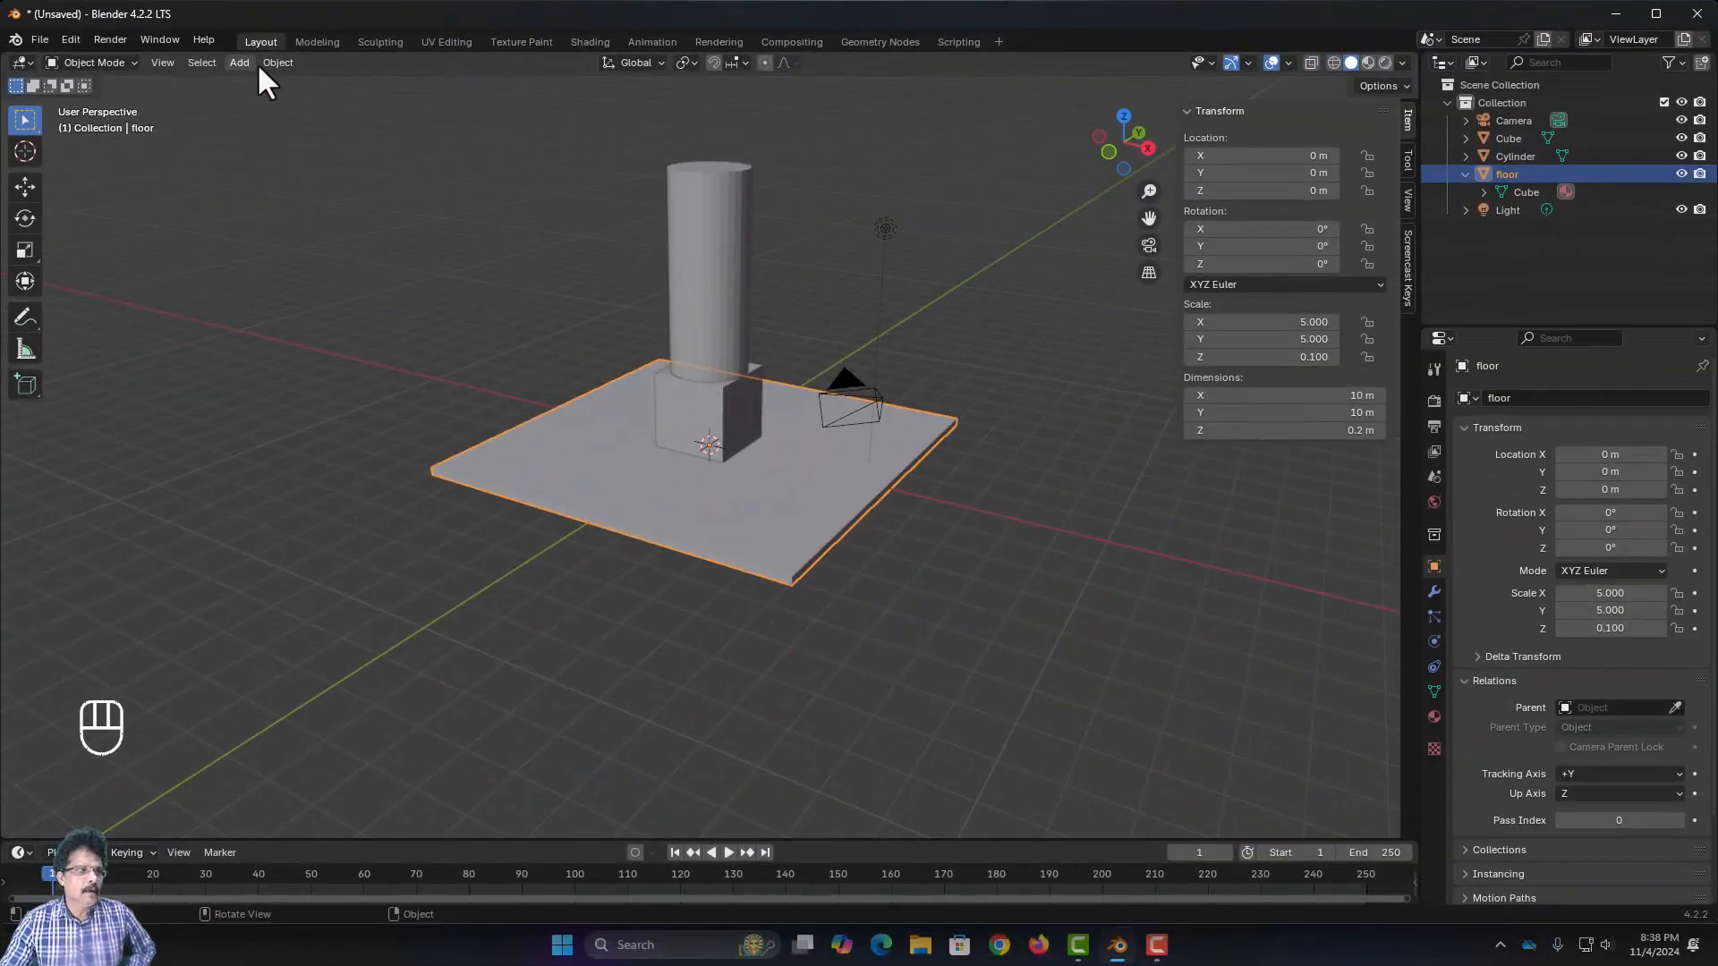
Apply the floor's scale to its mesh data
left_click(274, 63)
mouse_move(306, 177)
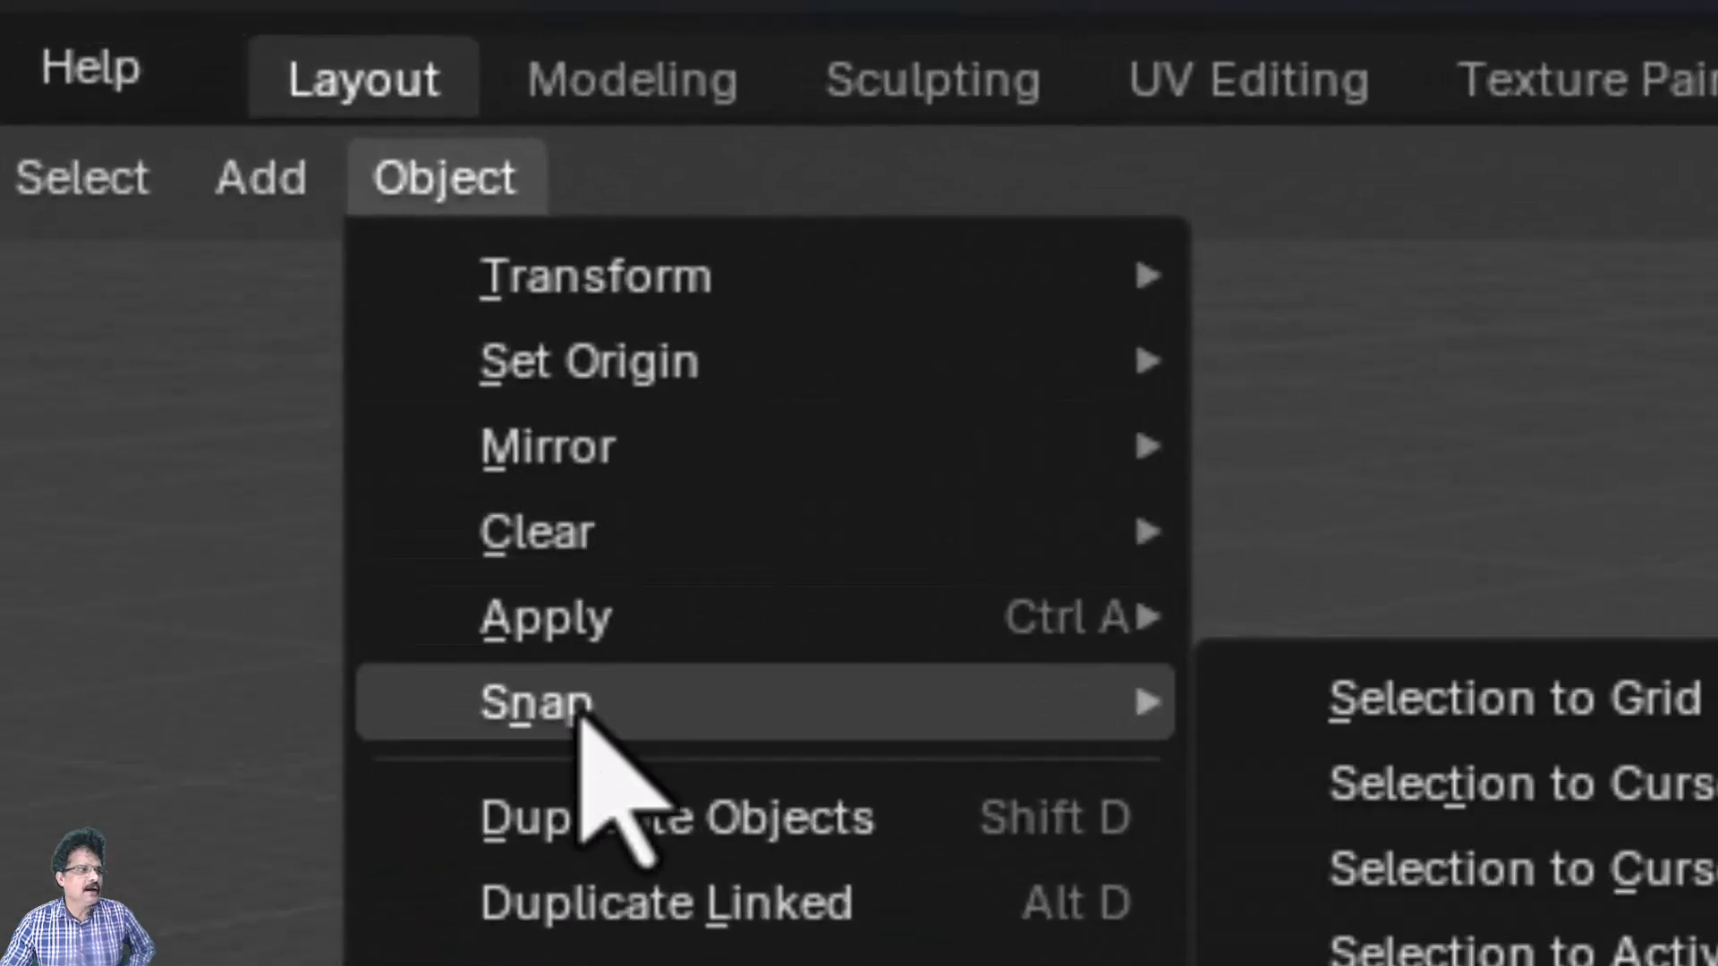
mouse_move(579, 615)
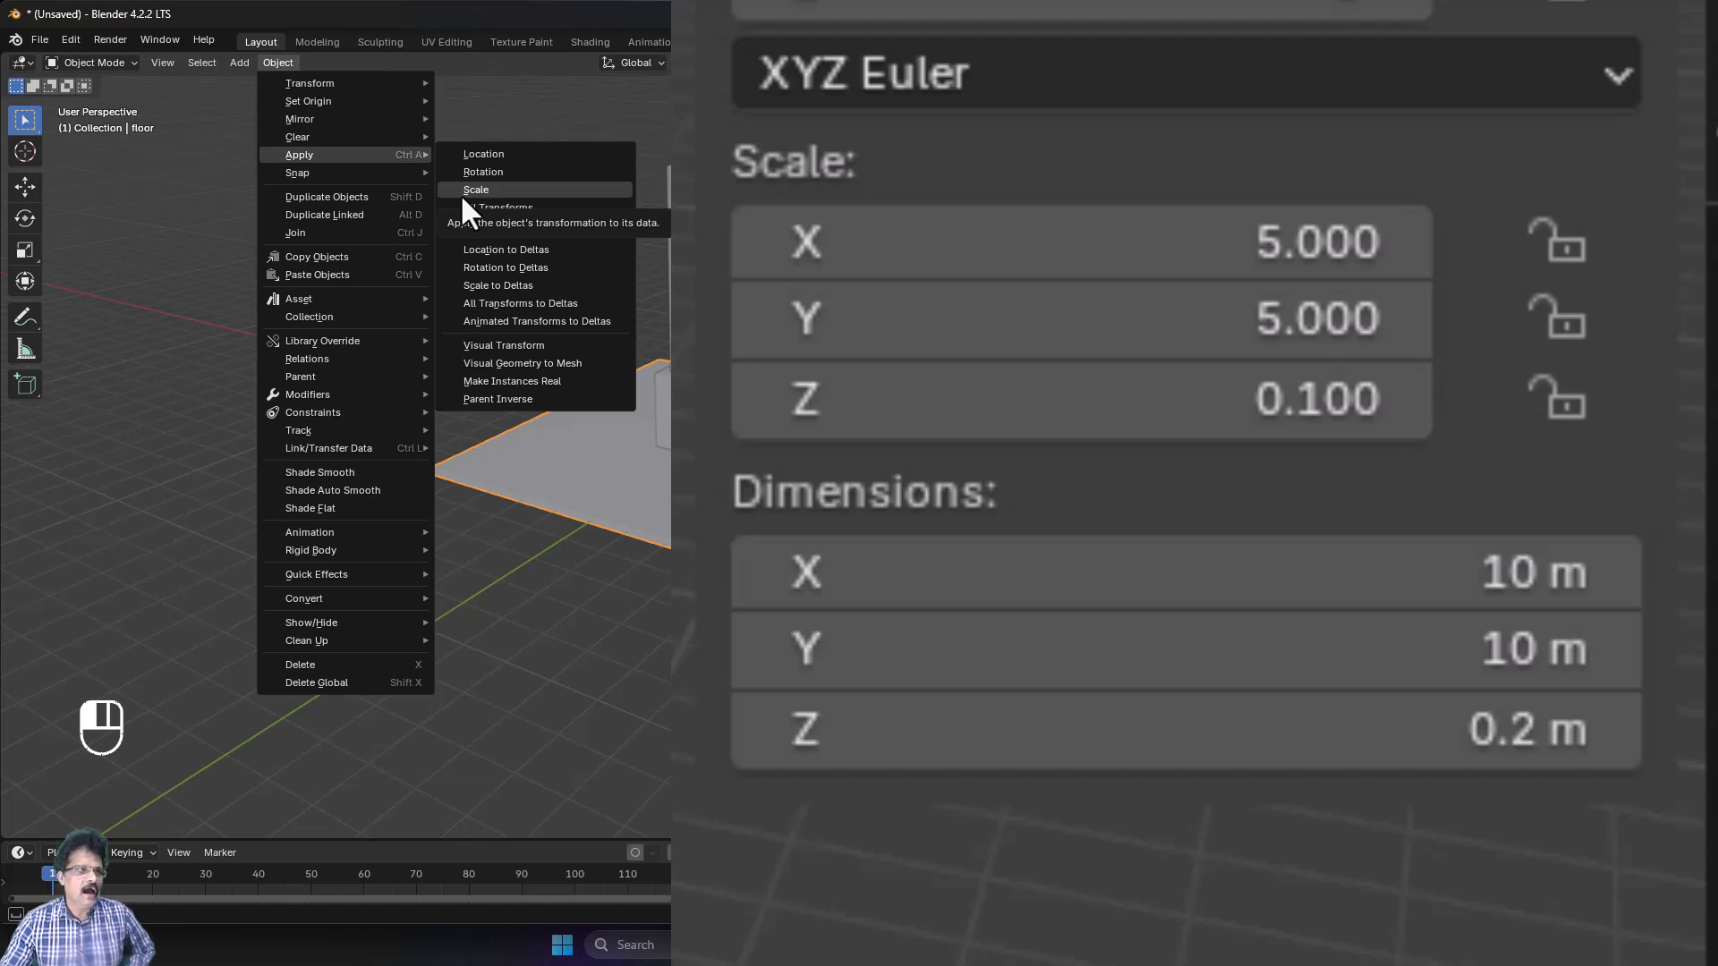
left_click(460, 194)
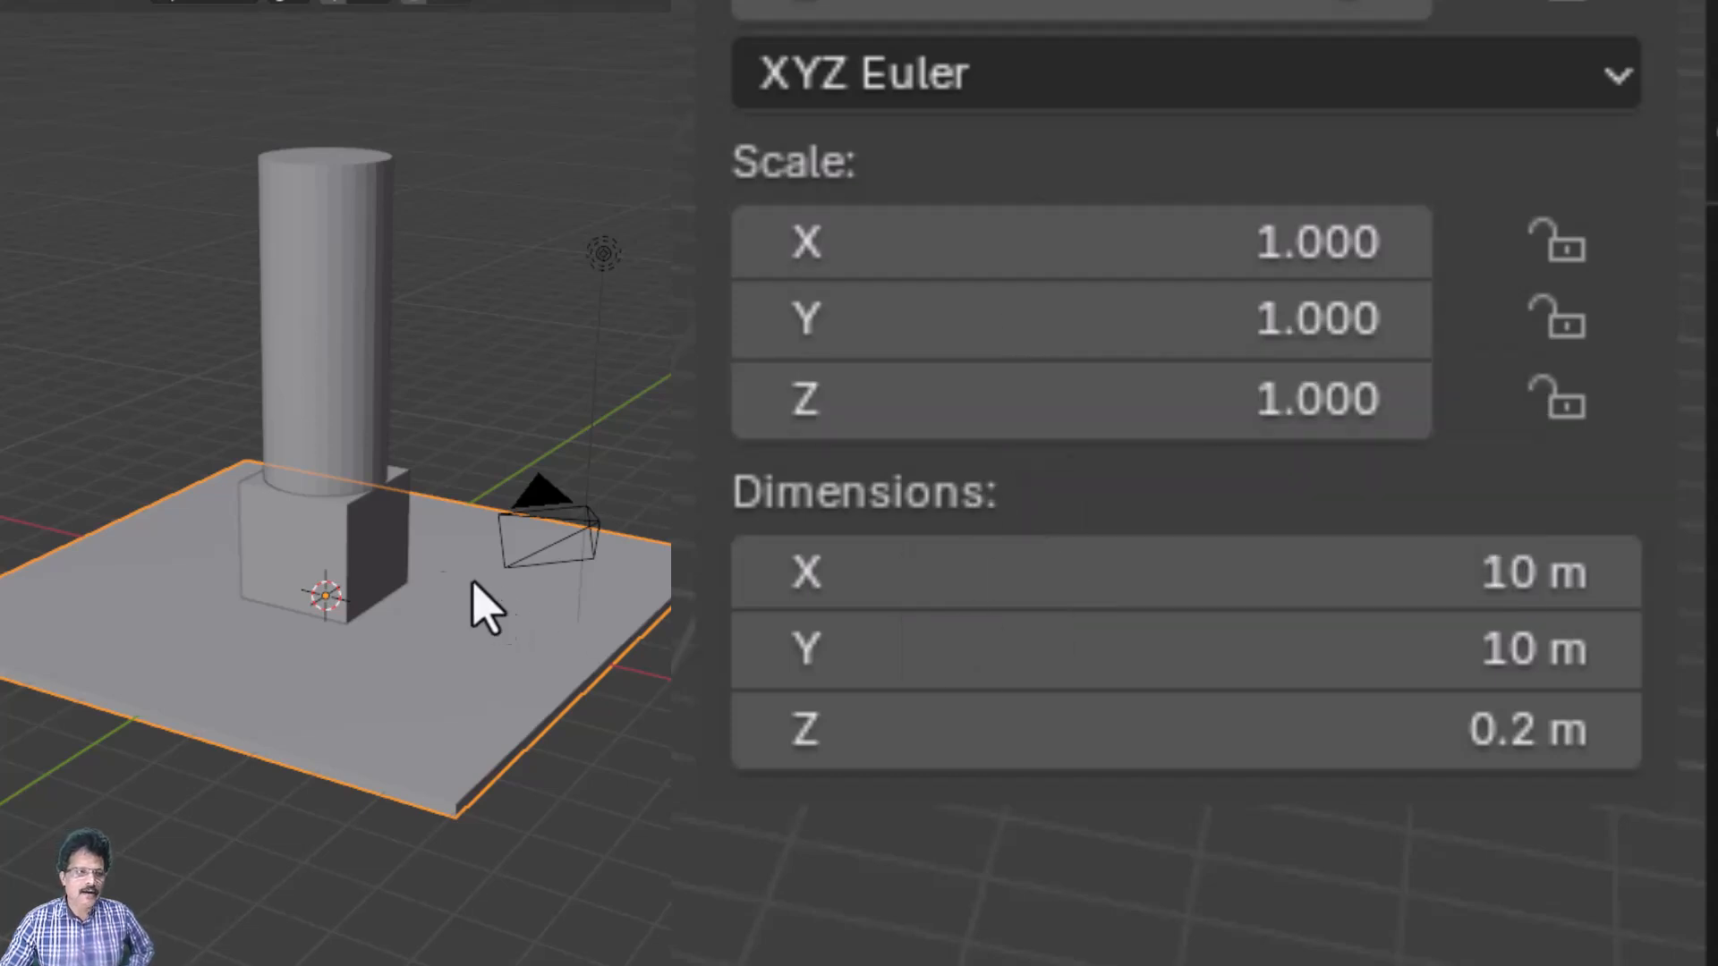
Set floor as the parent of the cube in its object relations, and select the floor to check its shape
left_click(353, 546)
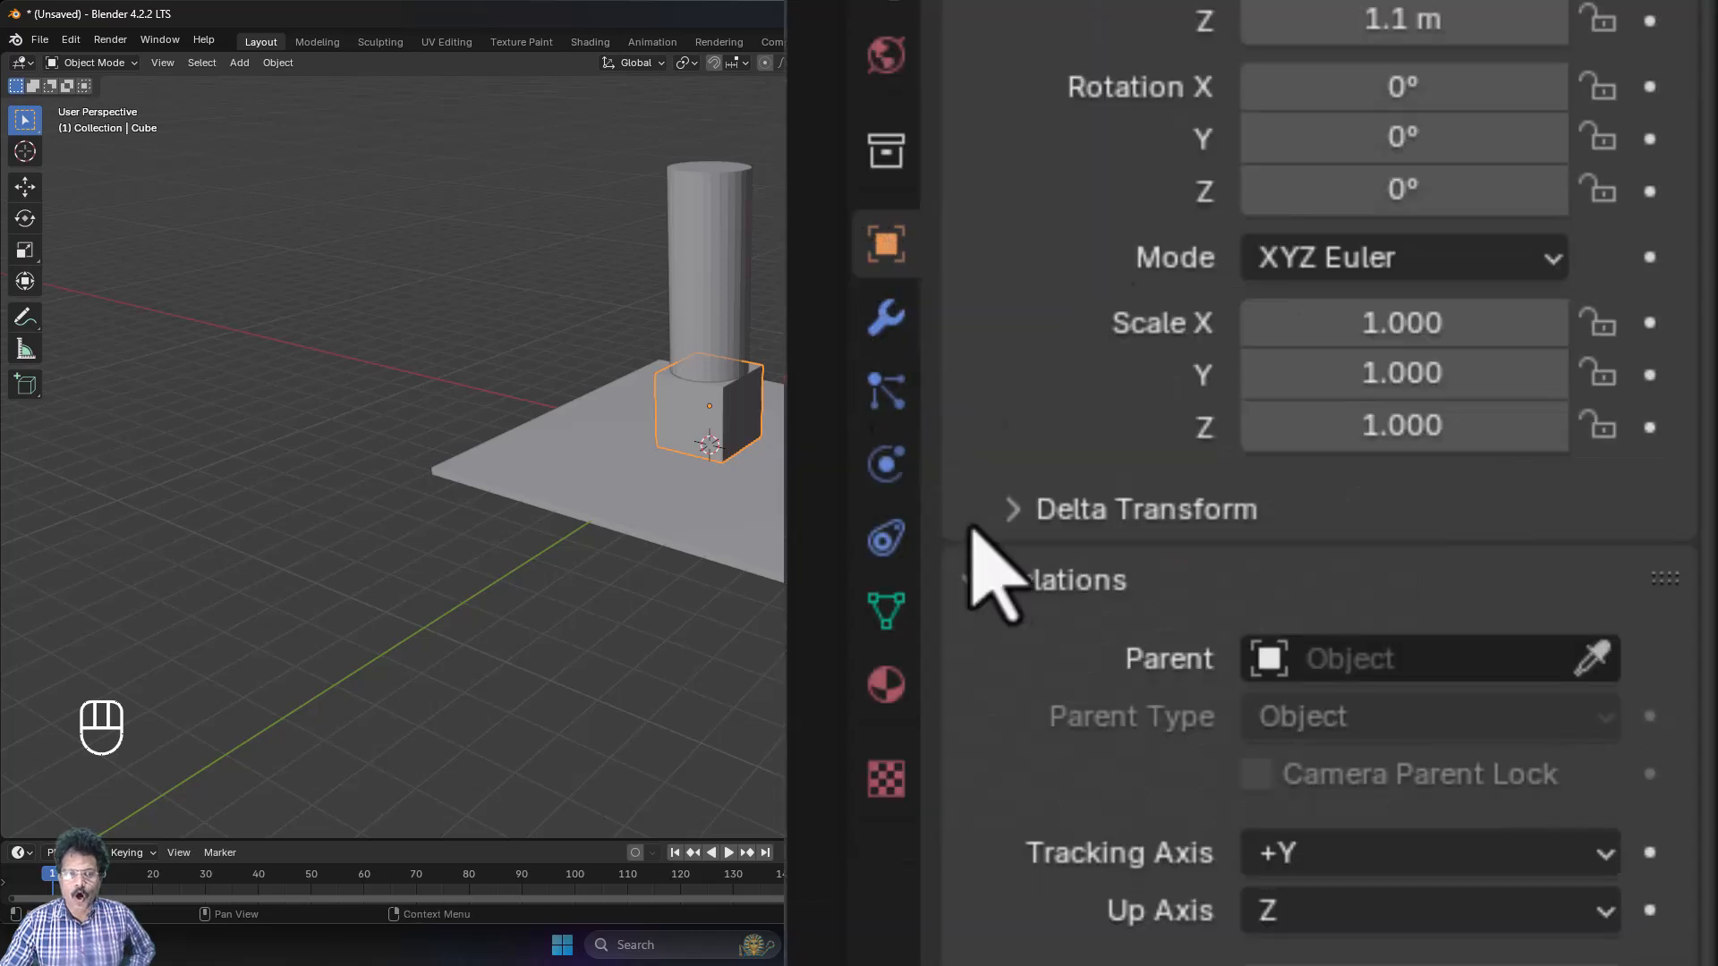
left_click(1340, 659)
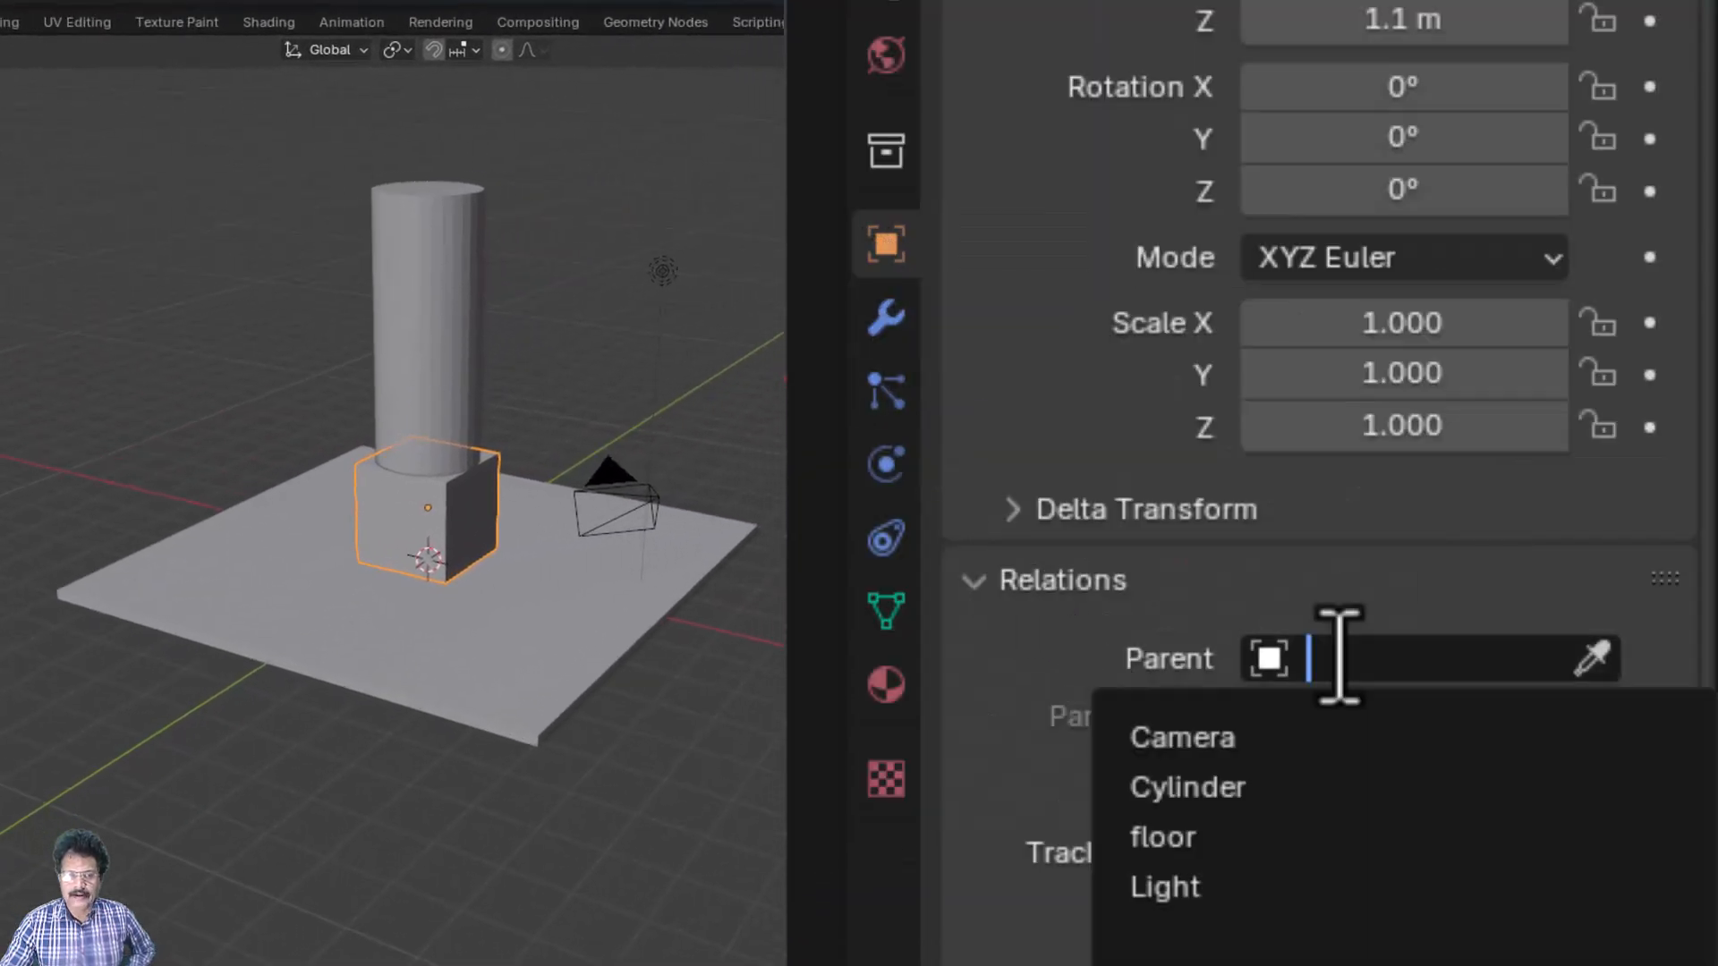
left_click(1265, 838)
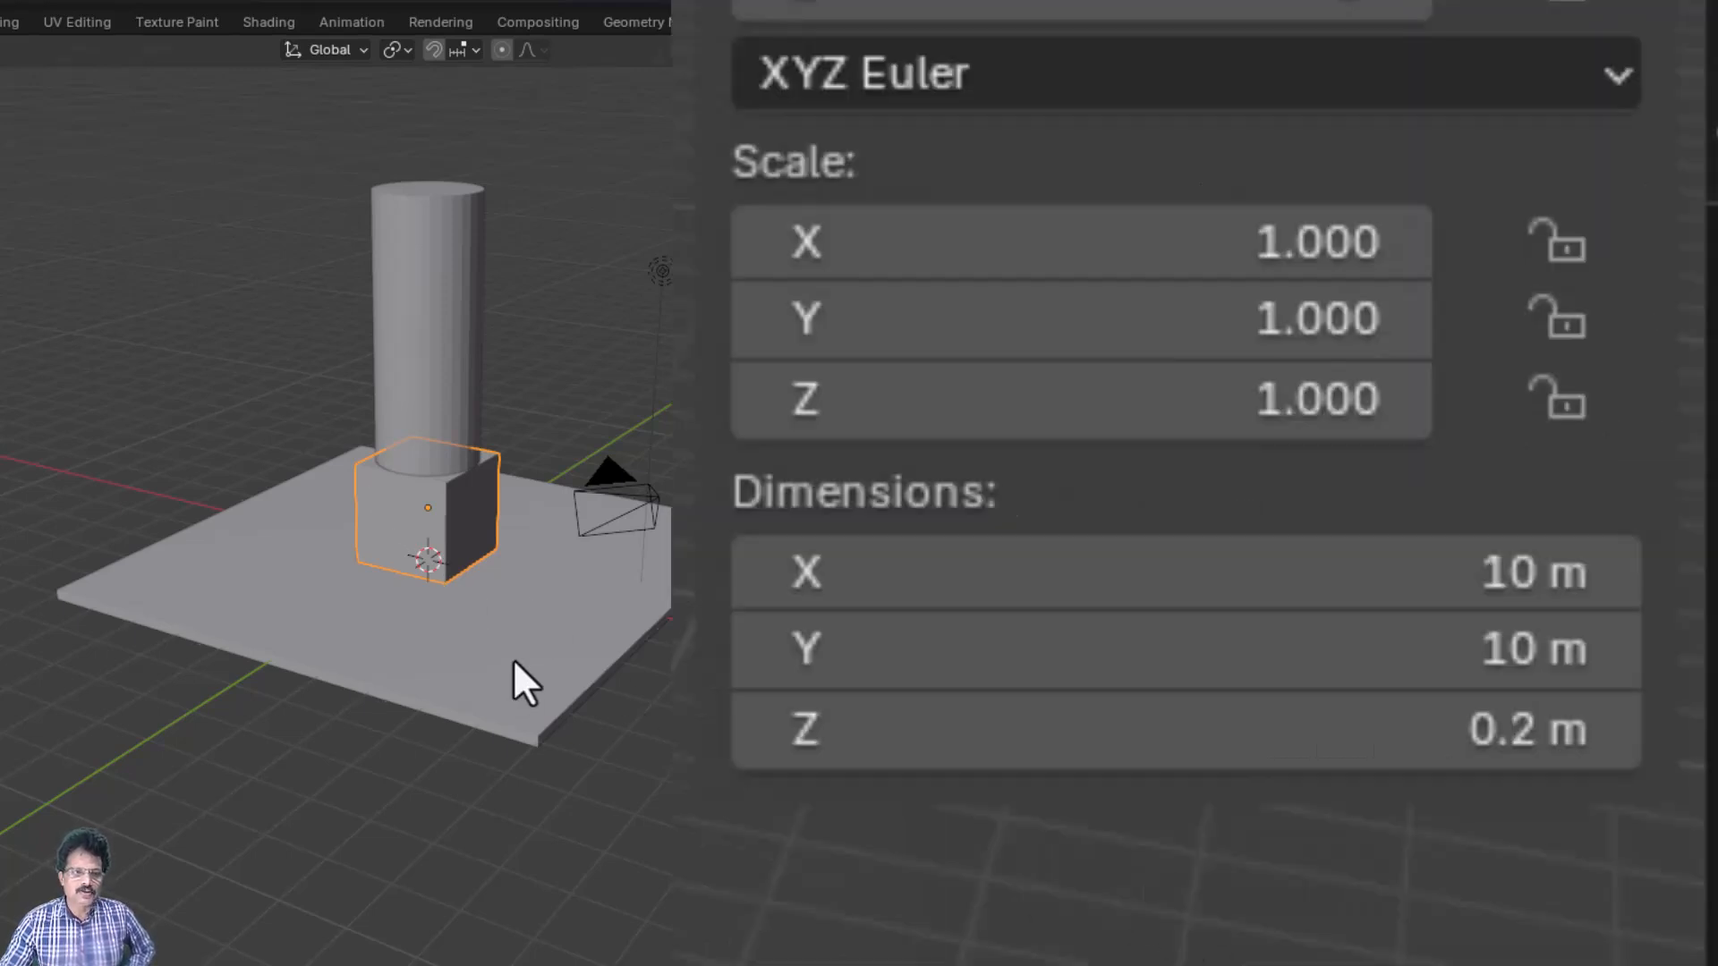
left_click(513, 658)
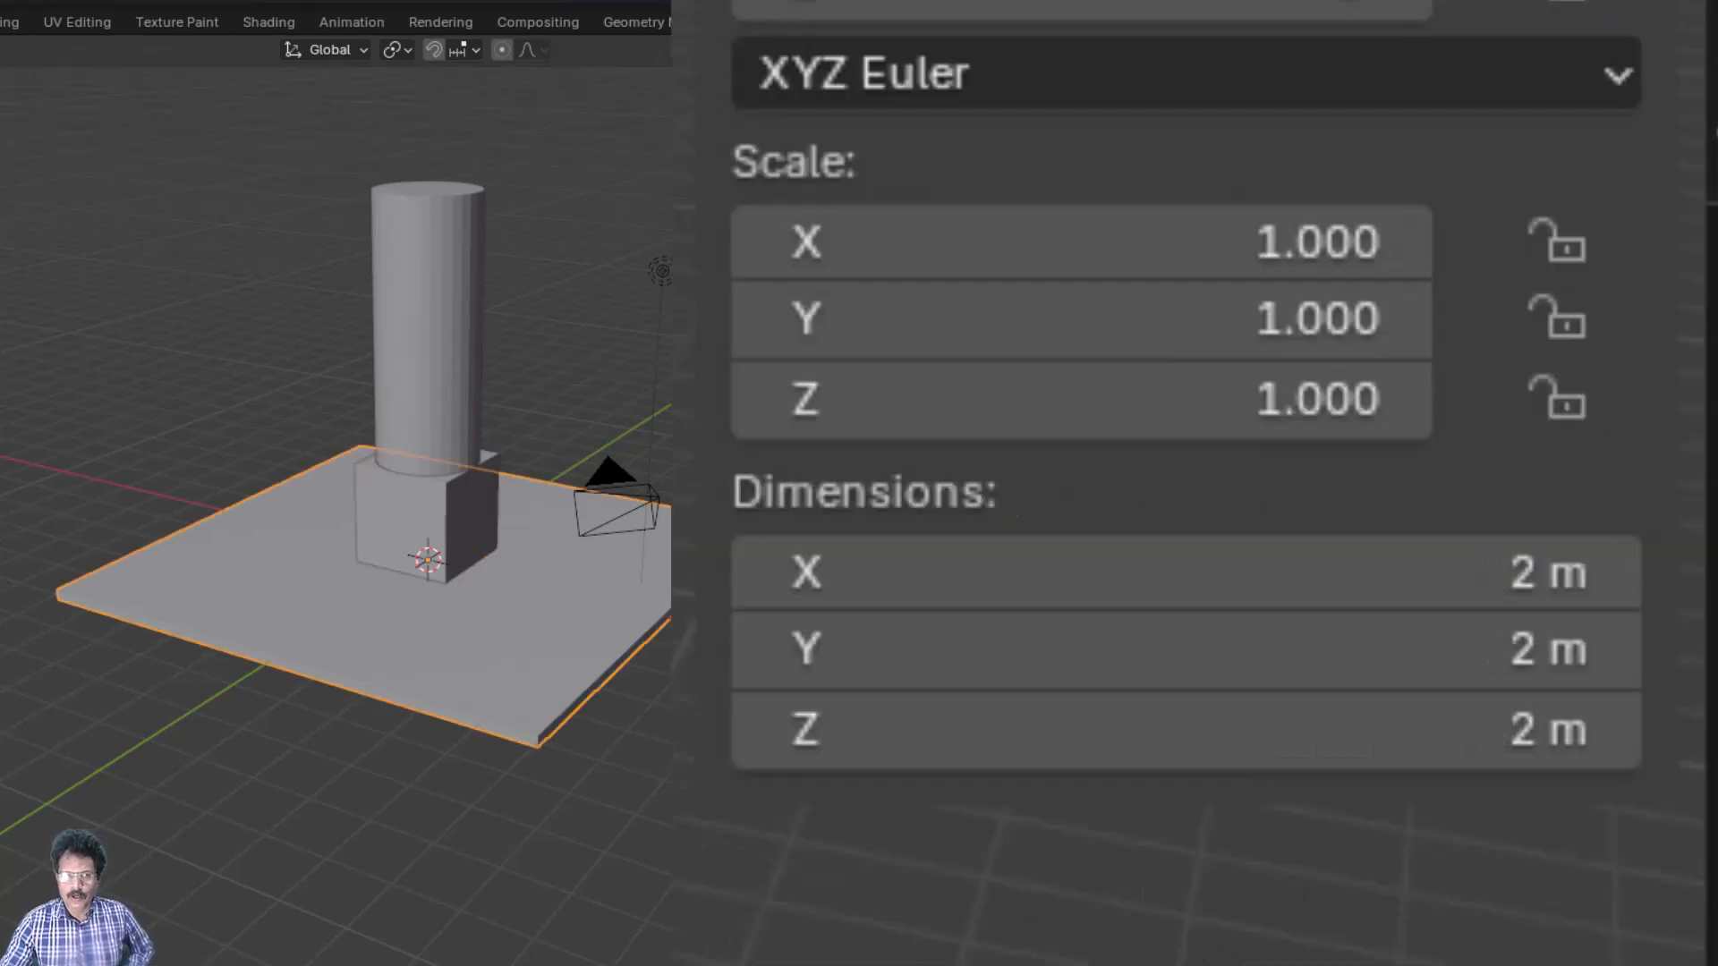
Apply the scale of the cube standing on the floor
left_click(387, 519)
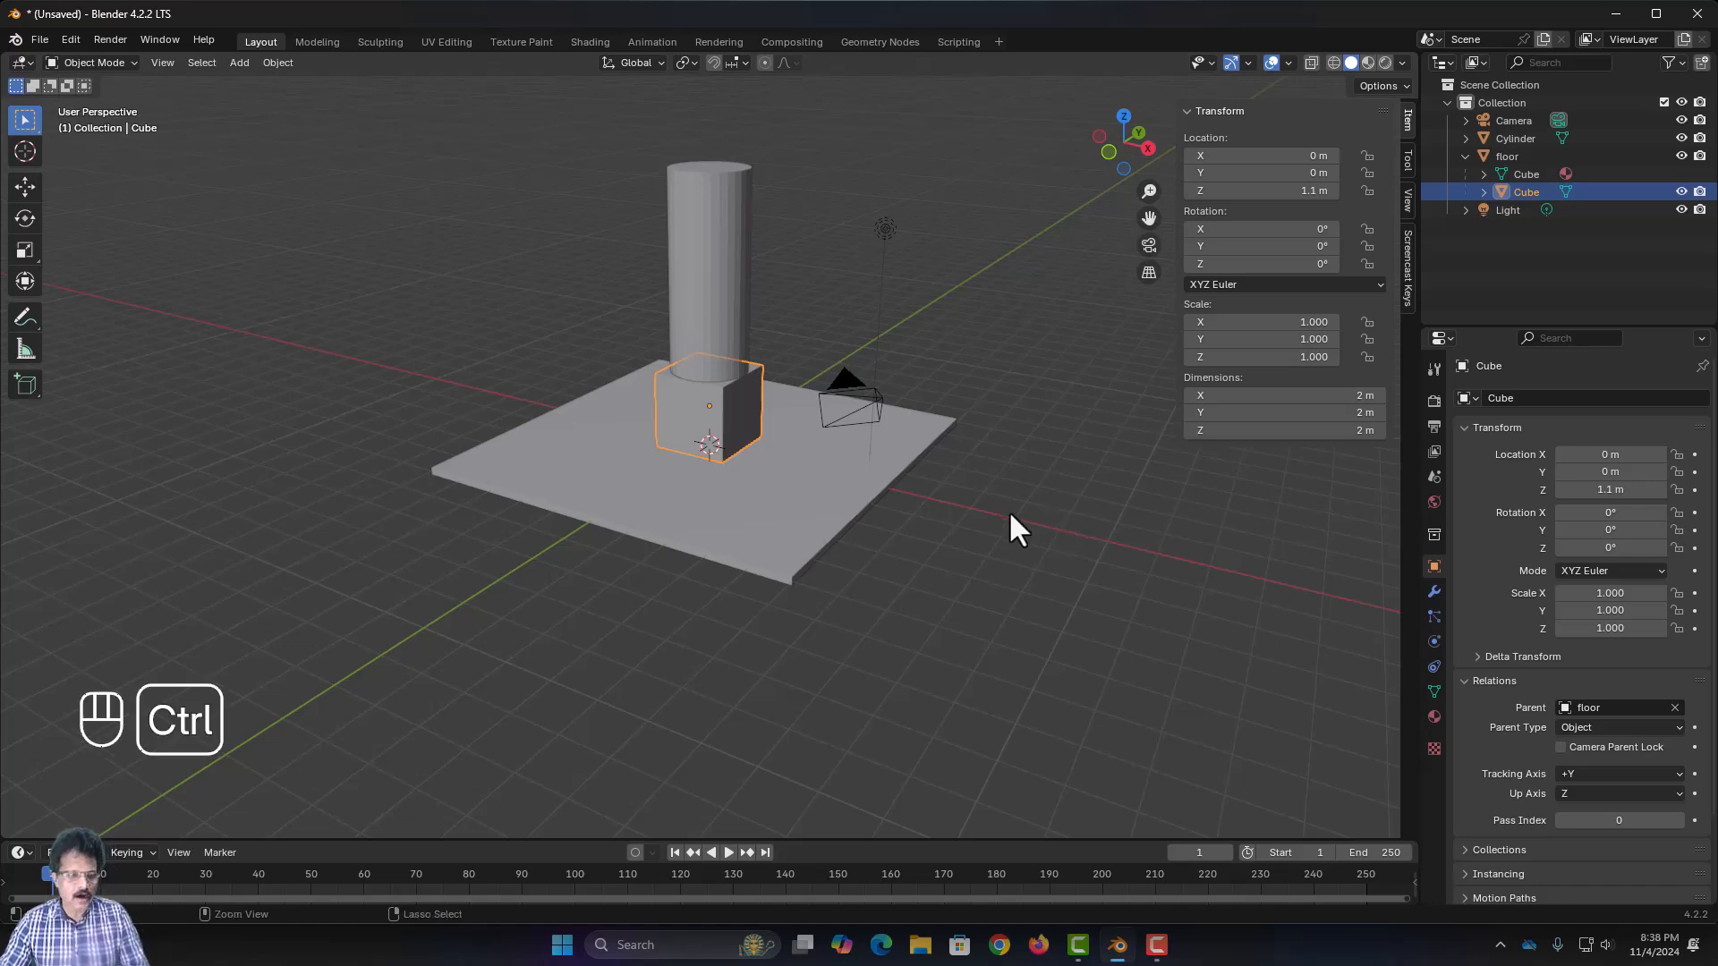
key("ctrl+a")
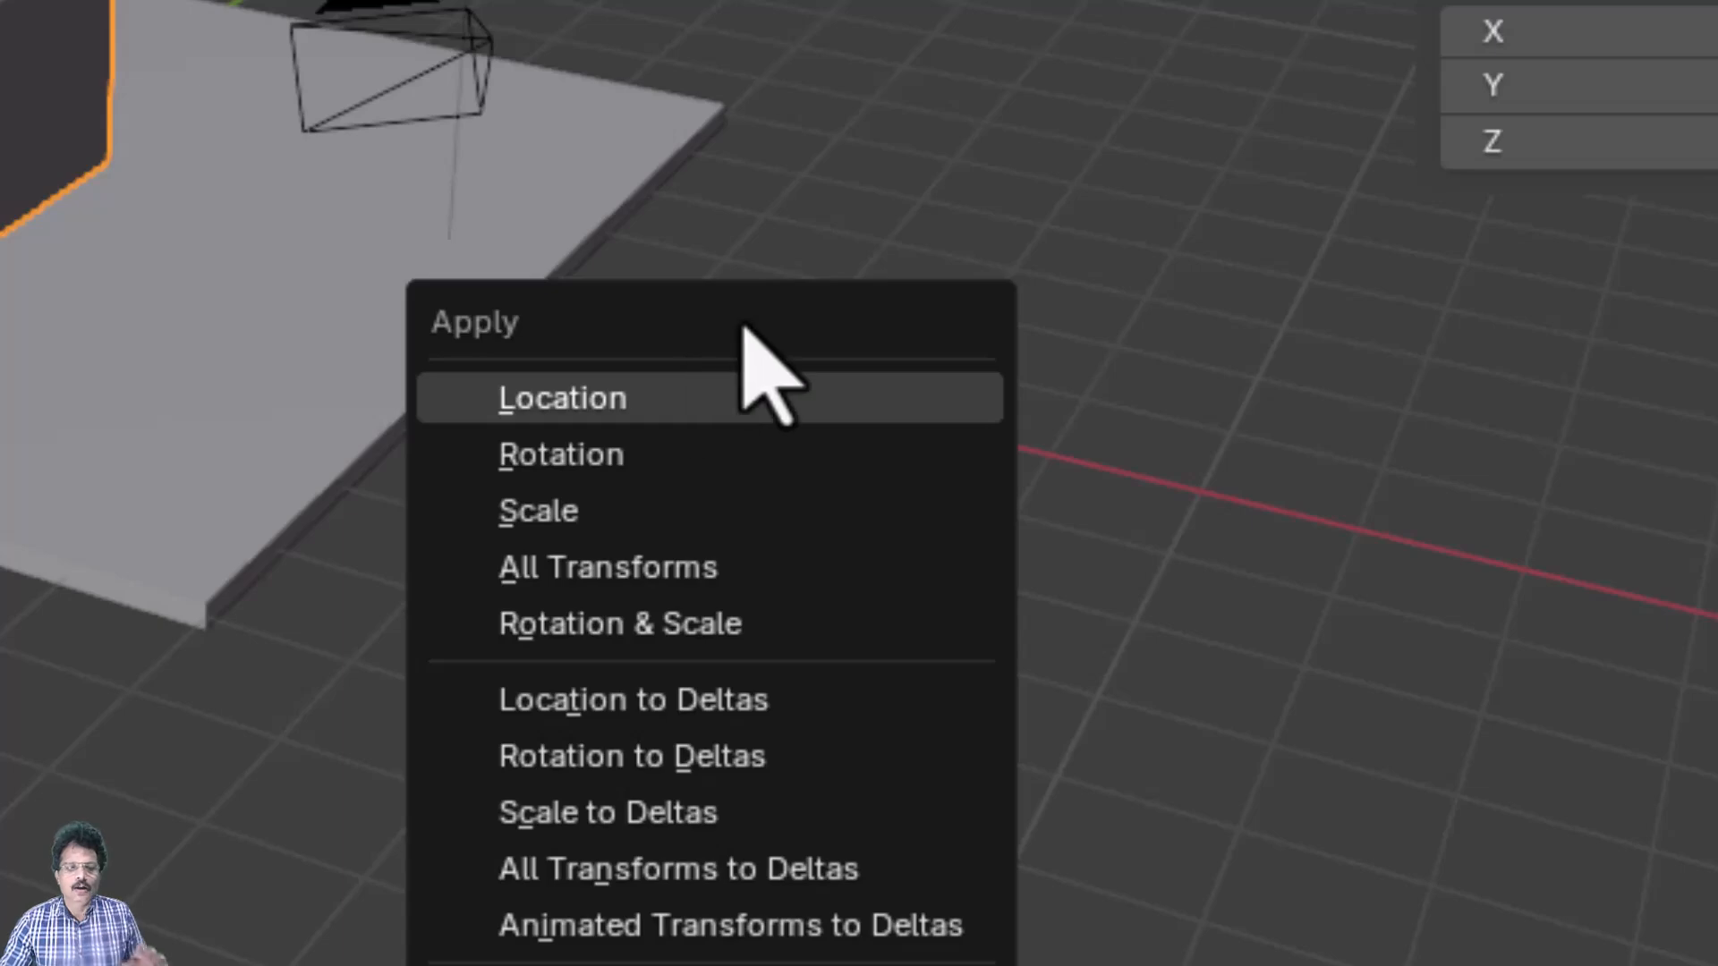
left_click(707, 514)
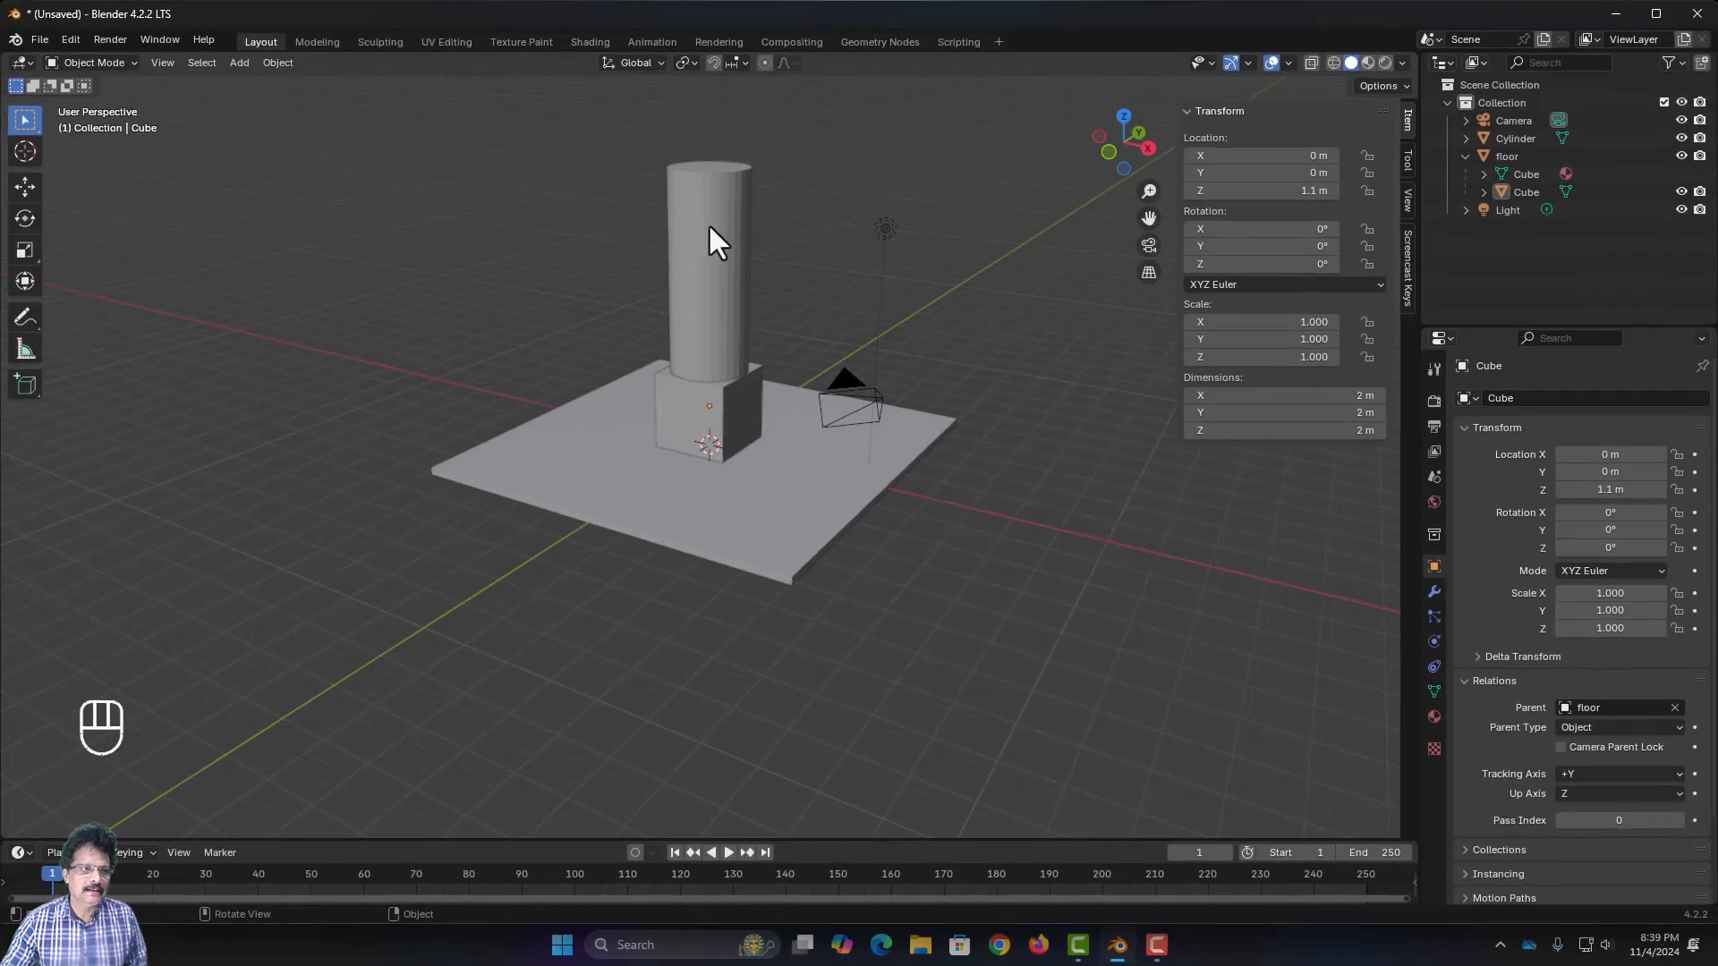
Try setting Cube as the parent of the cylinder in its object relations, and clear that parent
left_click(705, 219)
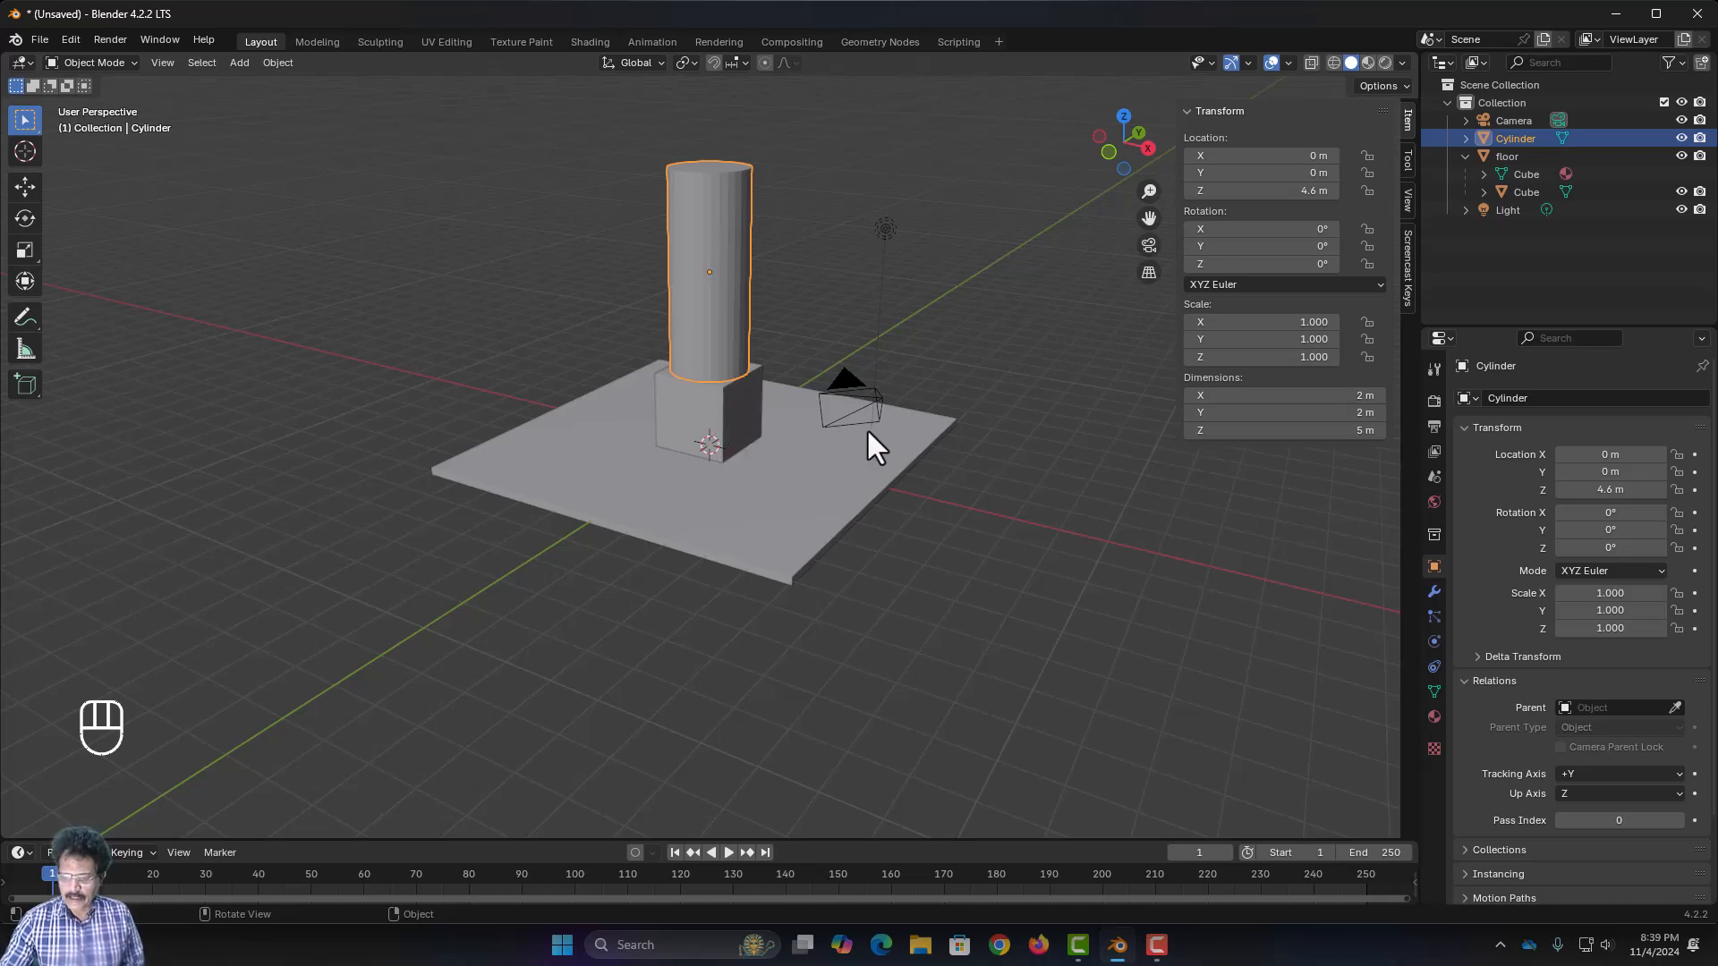
key("KP_1")
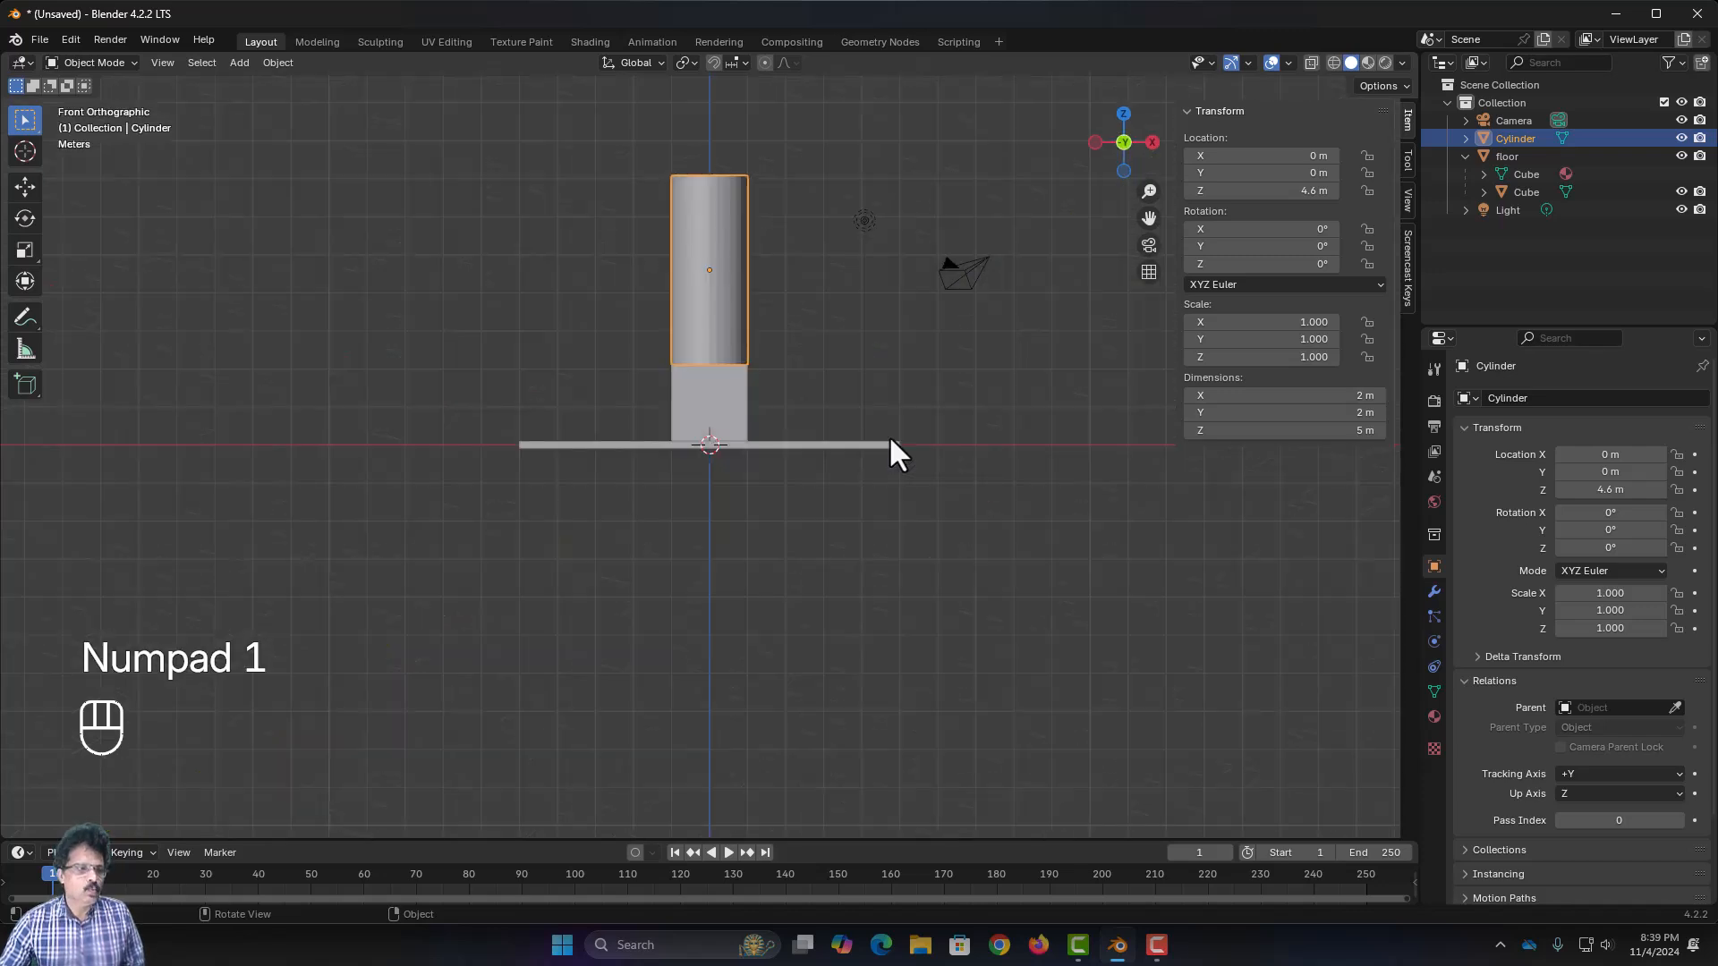
scroll(890, 437, "up", 2)
middle_click_drag(926, 349, 916, 478, "shift")
left_click(698, 506)
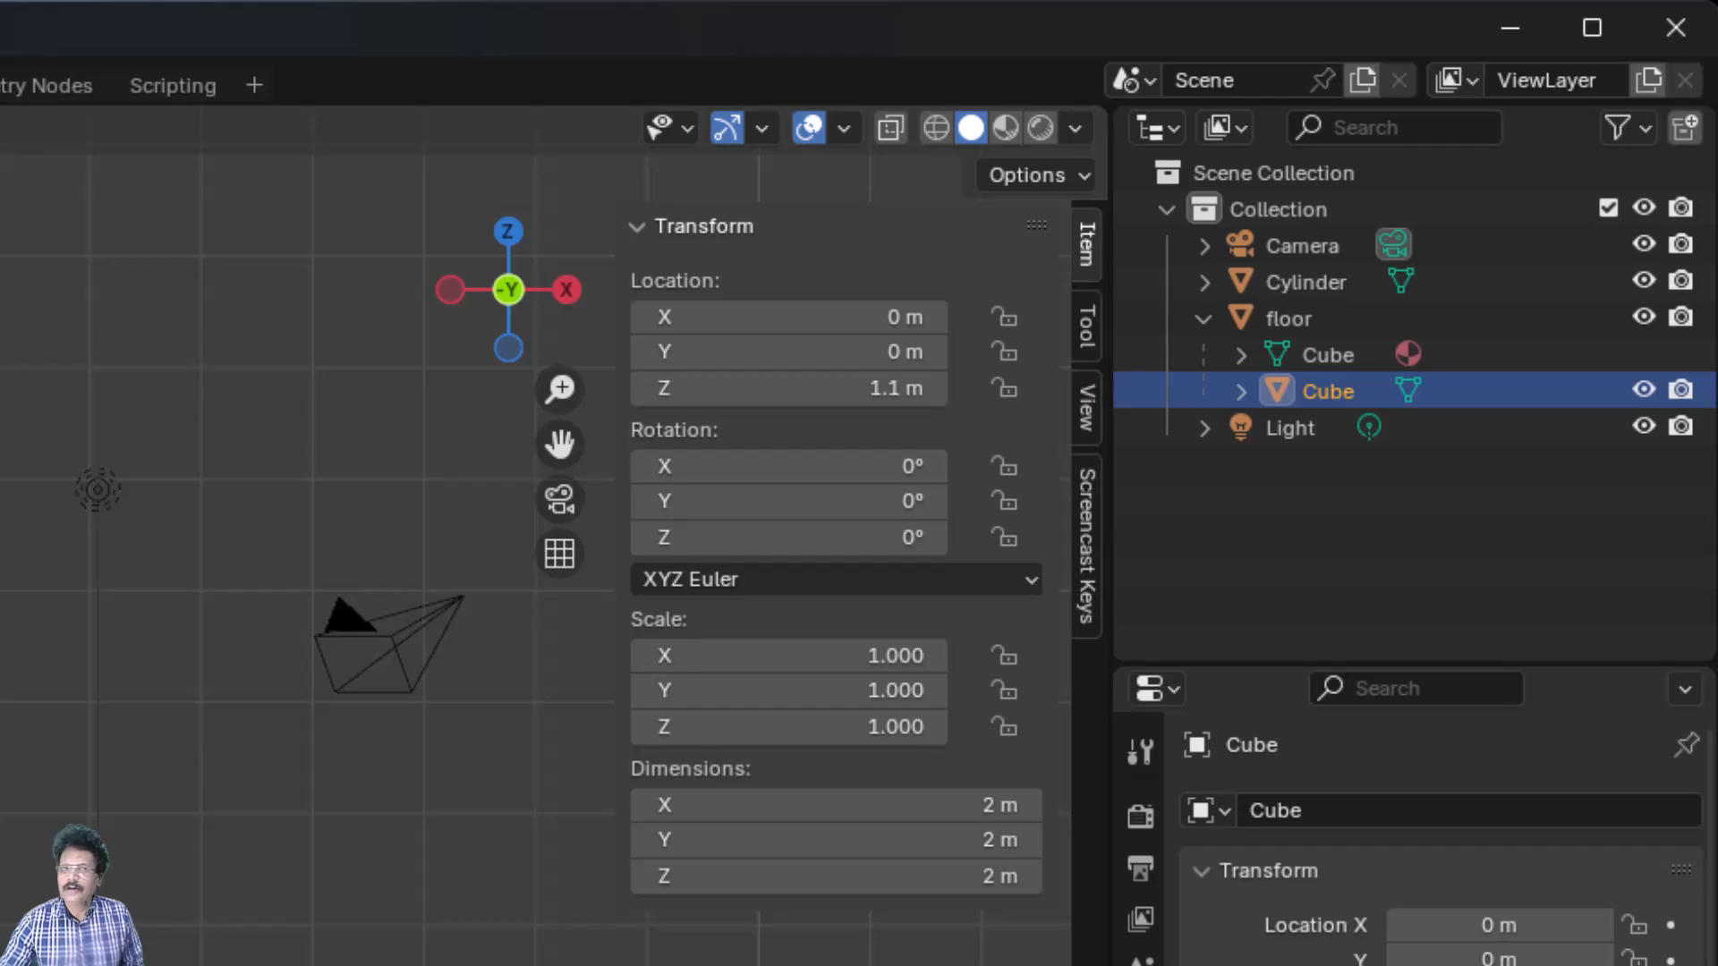
left_click(314, 325)
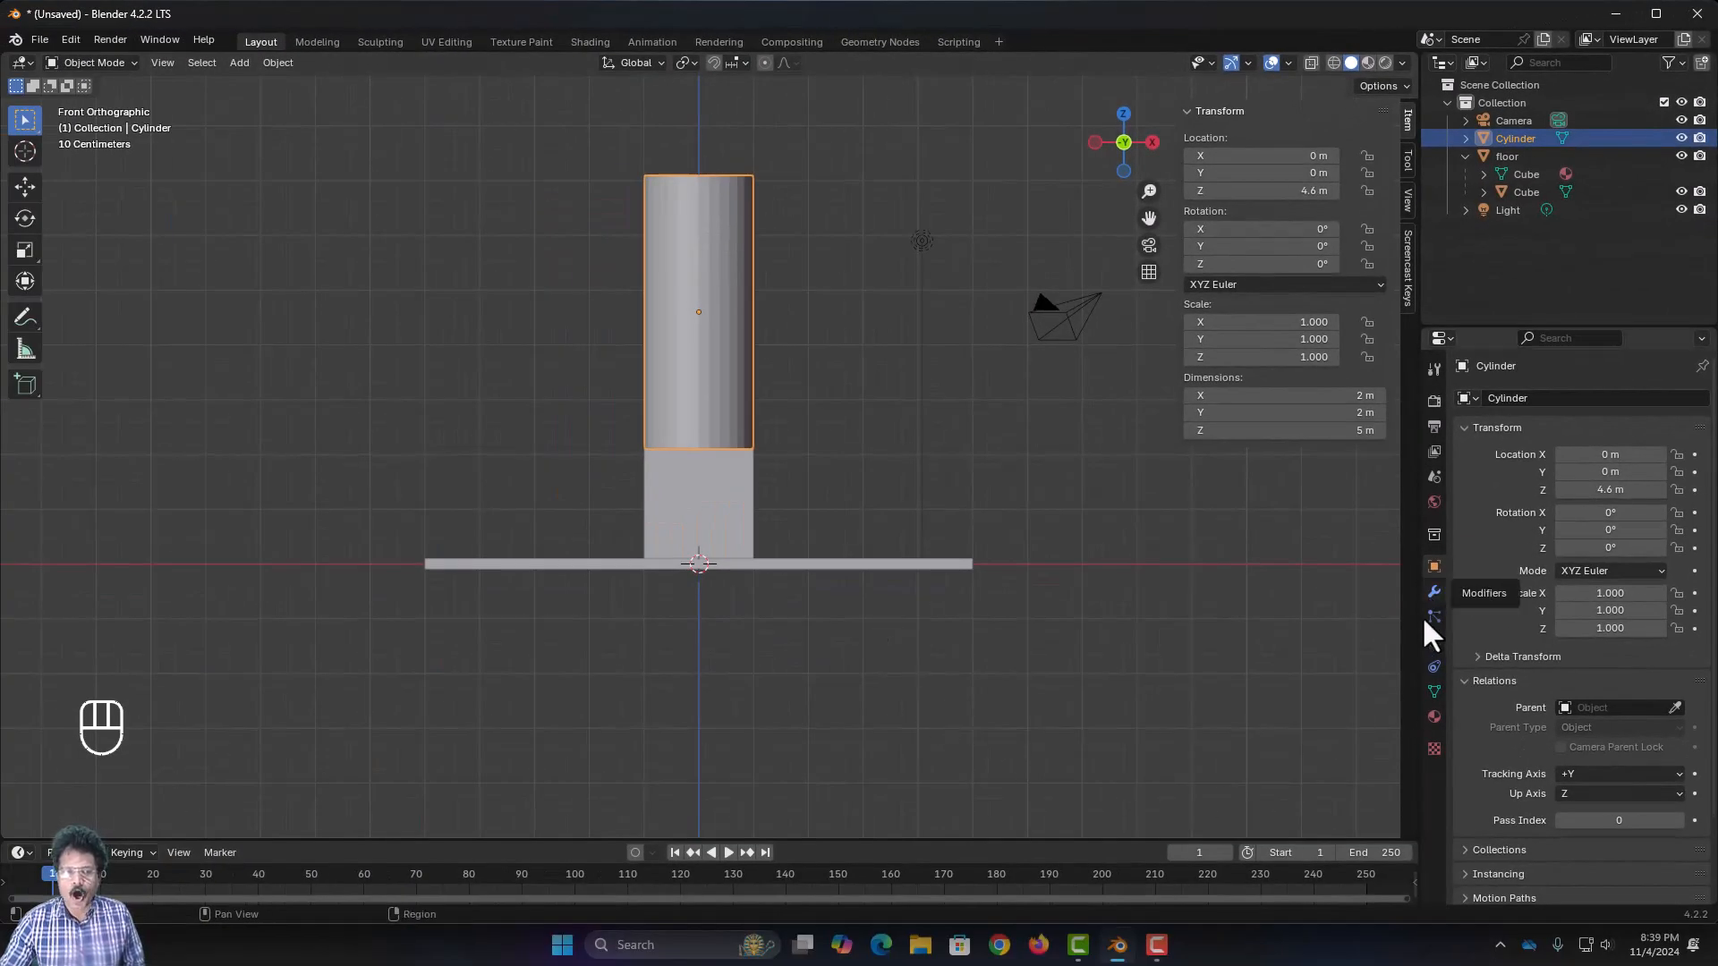
left_click(1621, 708)
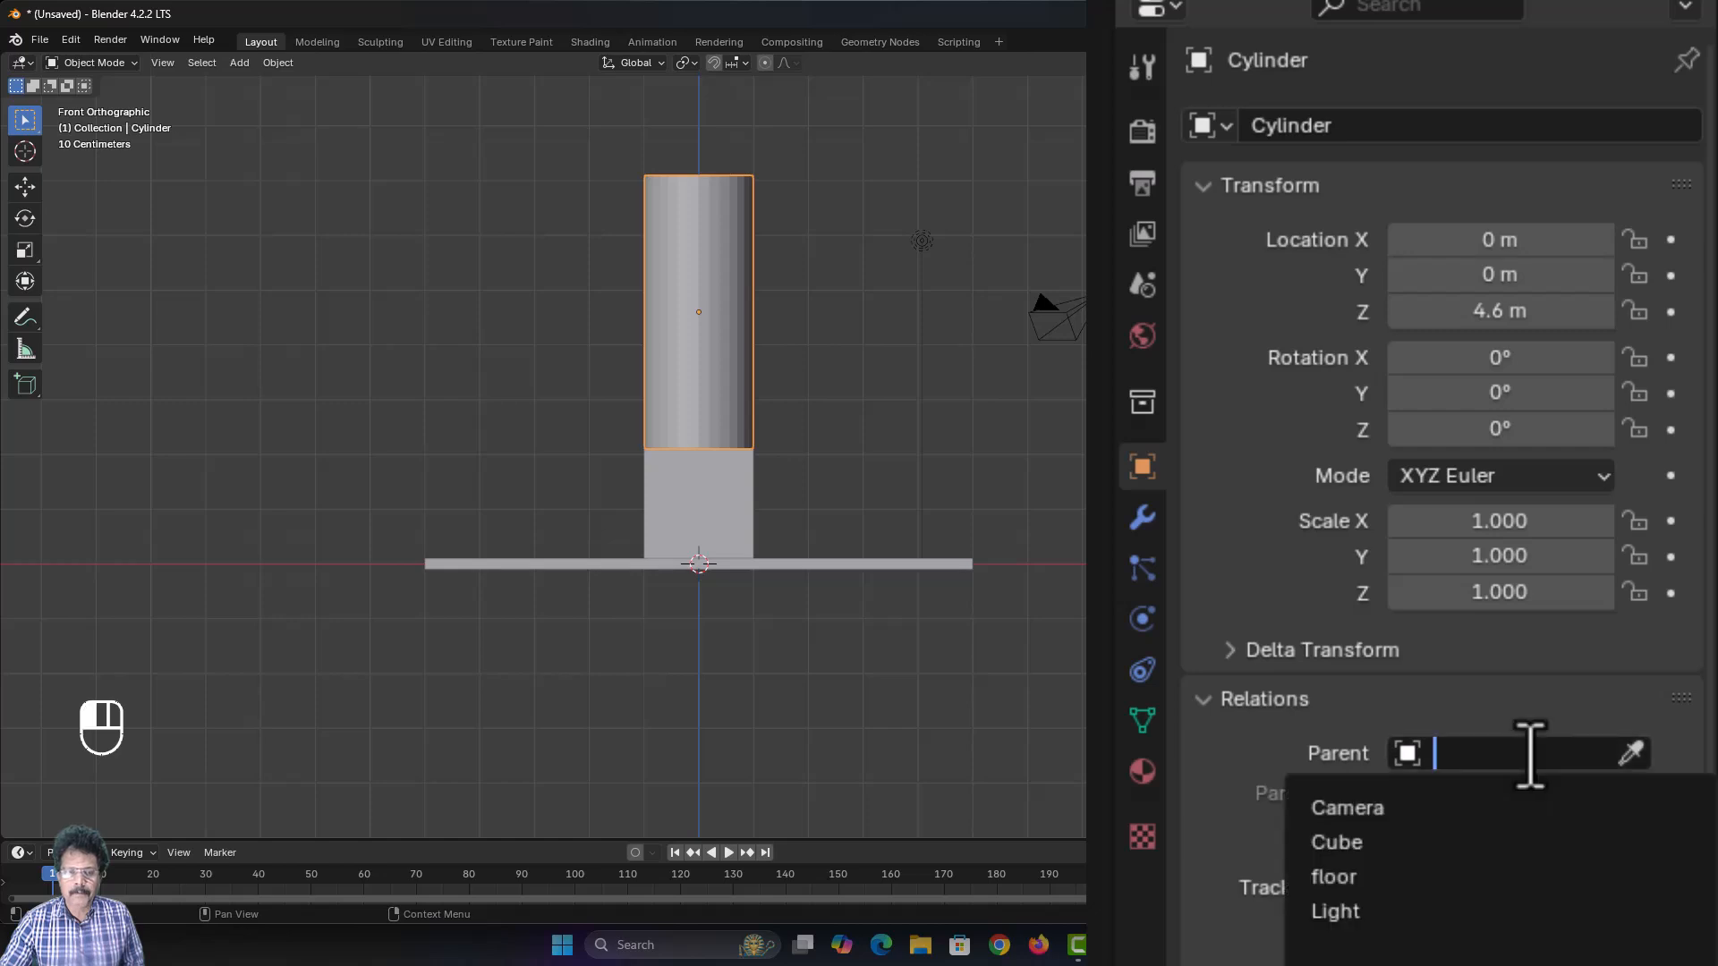
left_click(1435, 843)
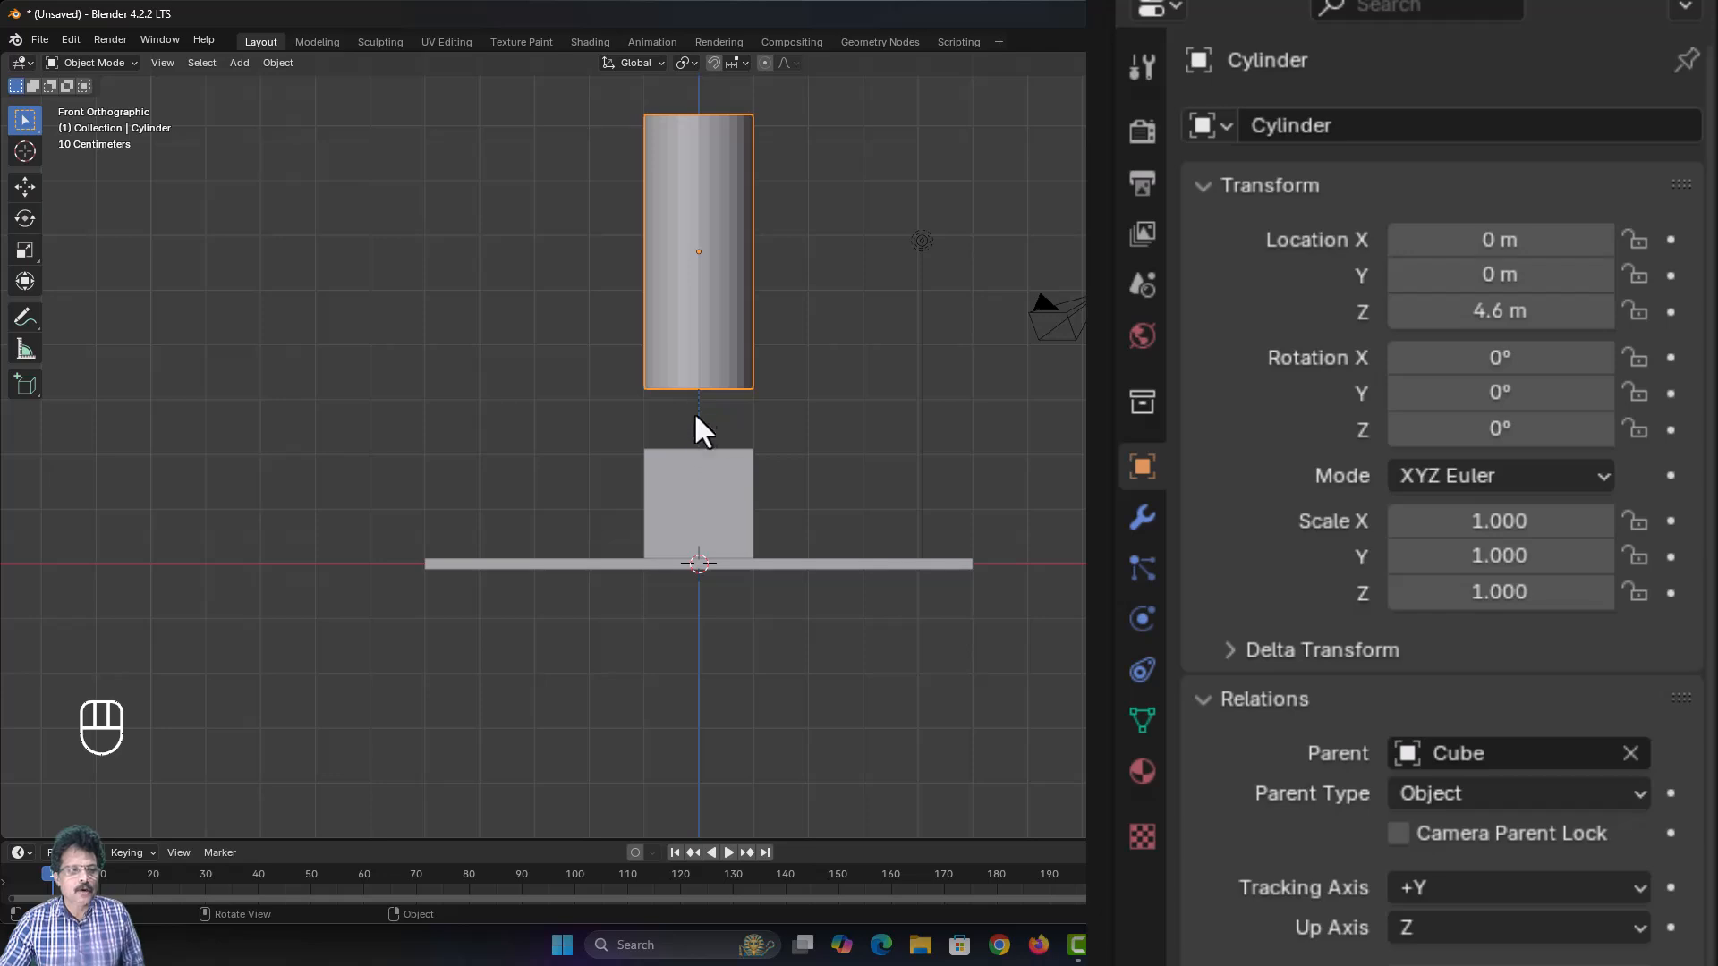
left_click(1630, 753)
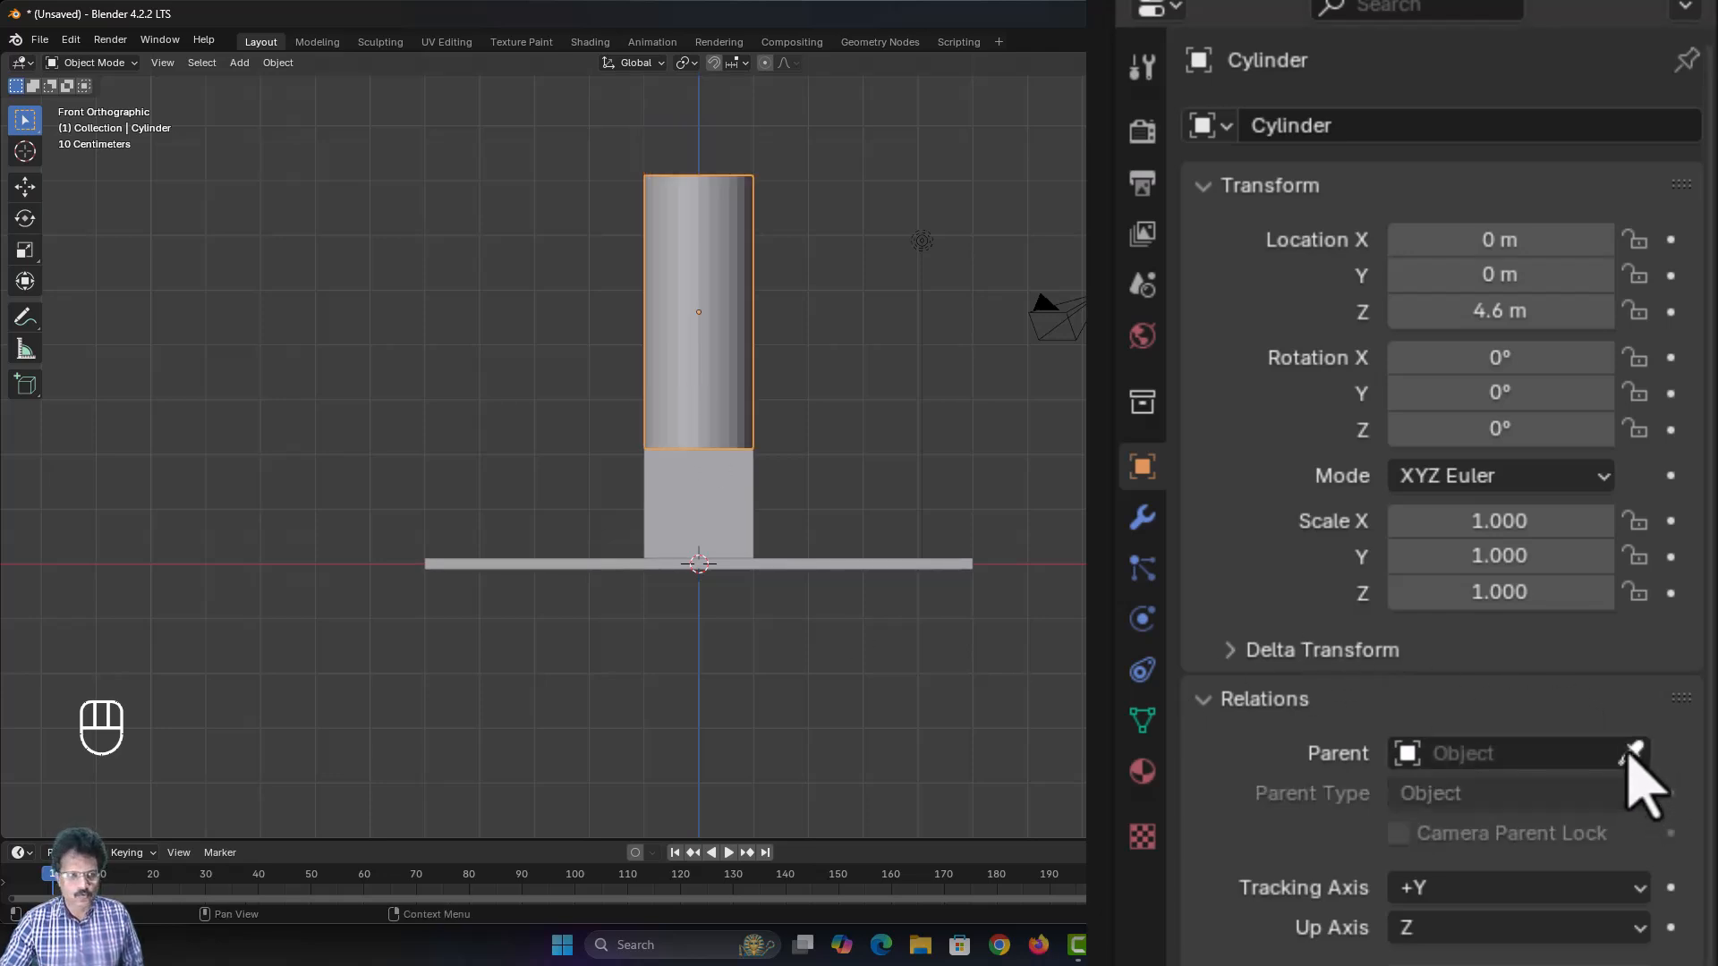
Apply the location of the cube beneath the cylinder so its origin sits at the world origin
left_click(737, 479)
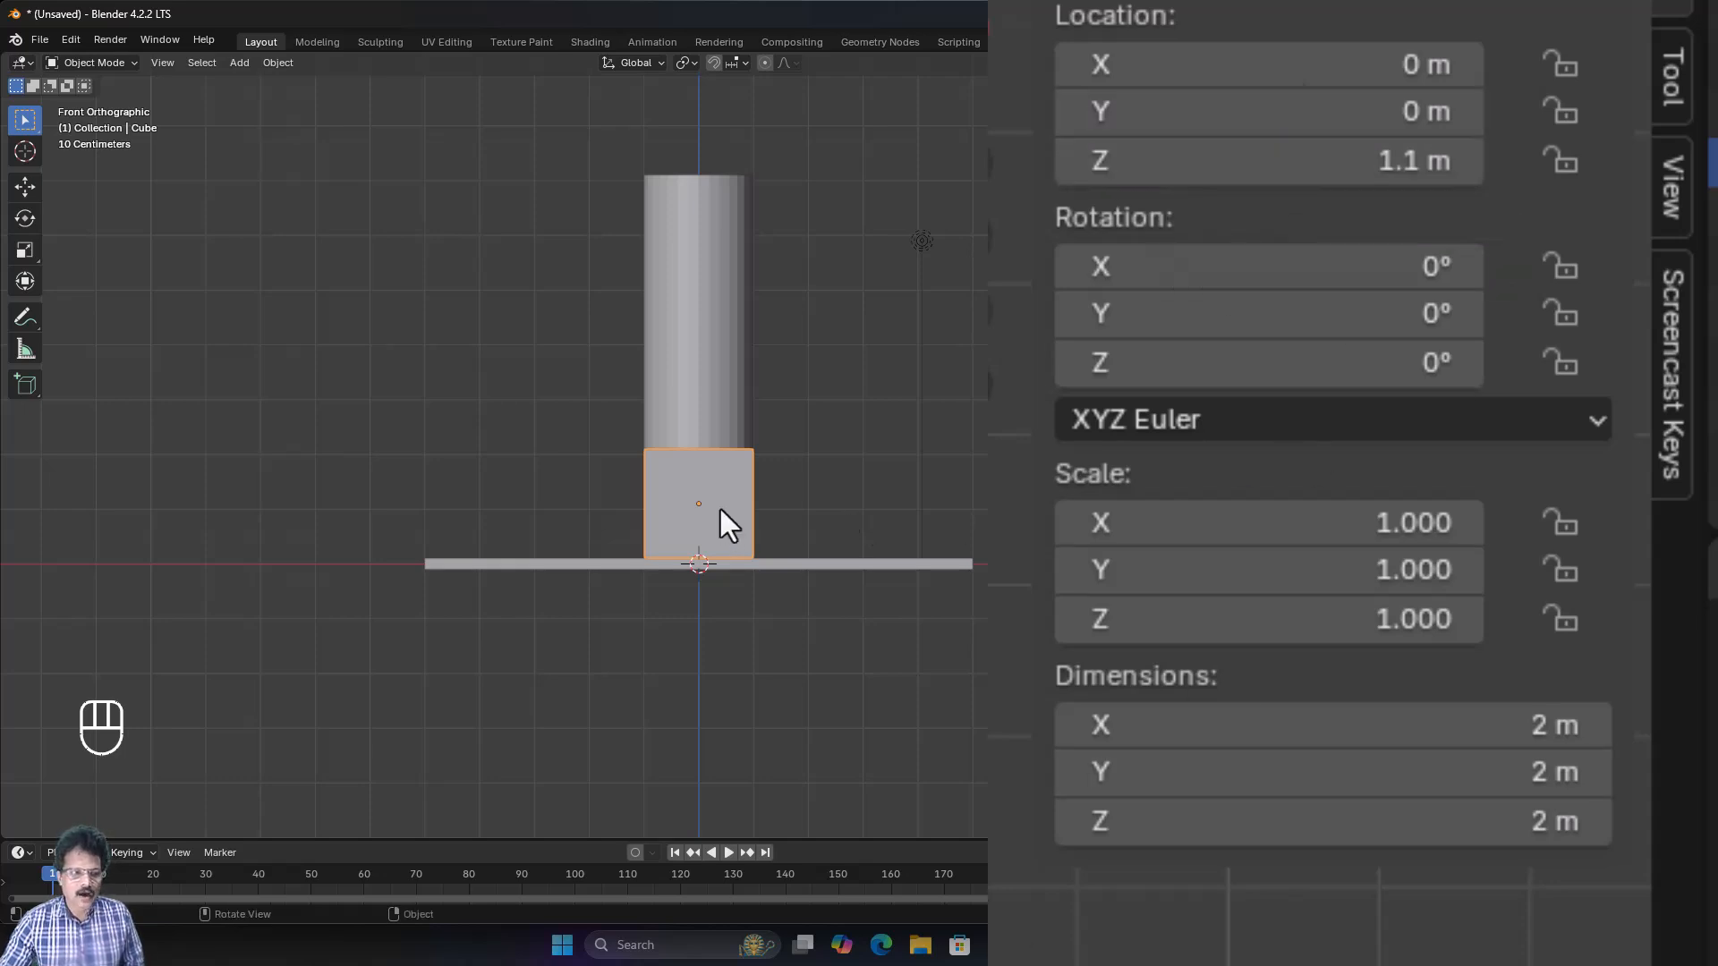
key("ctrl+a")
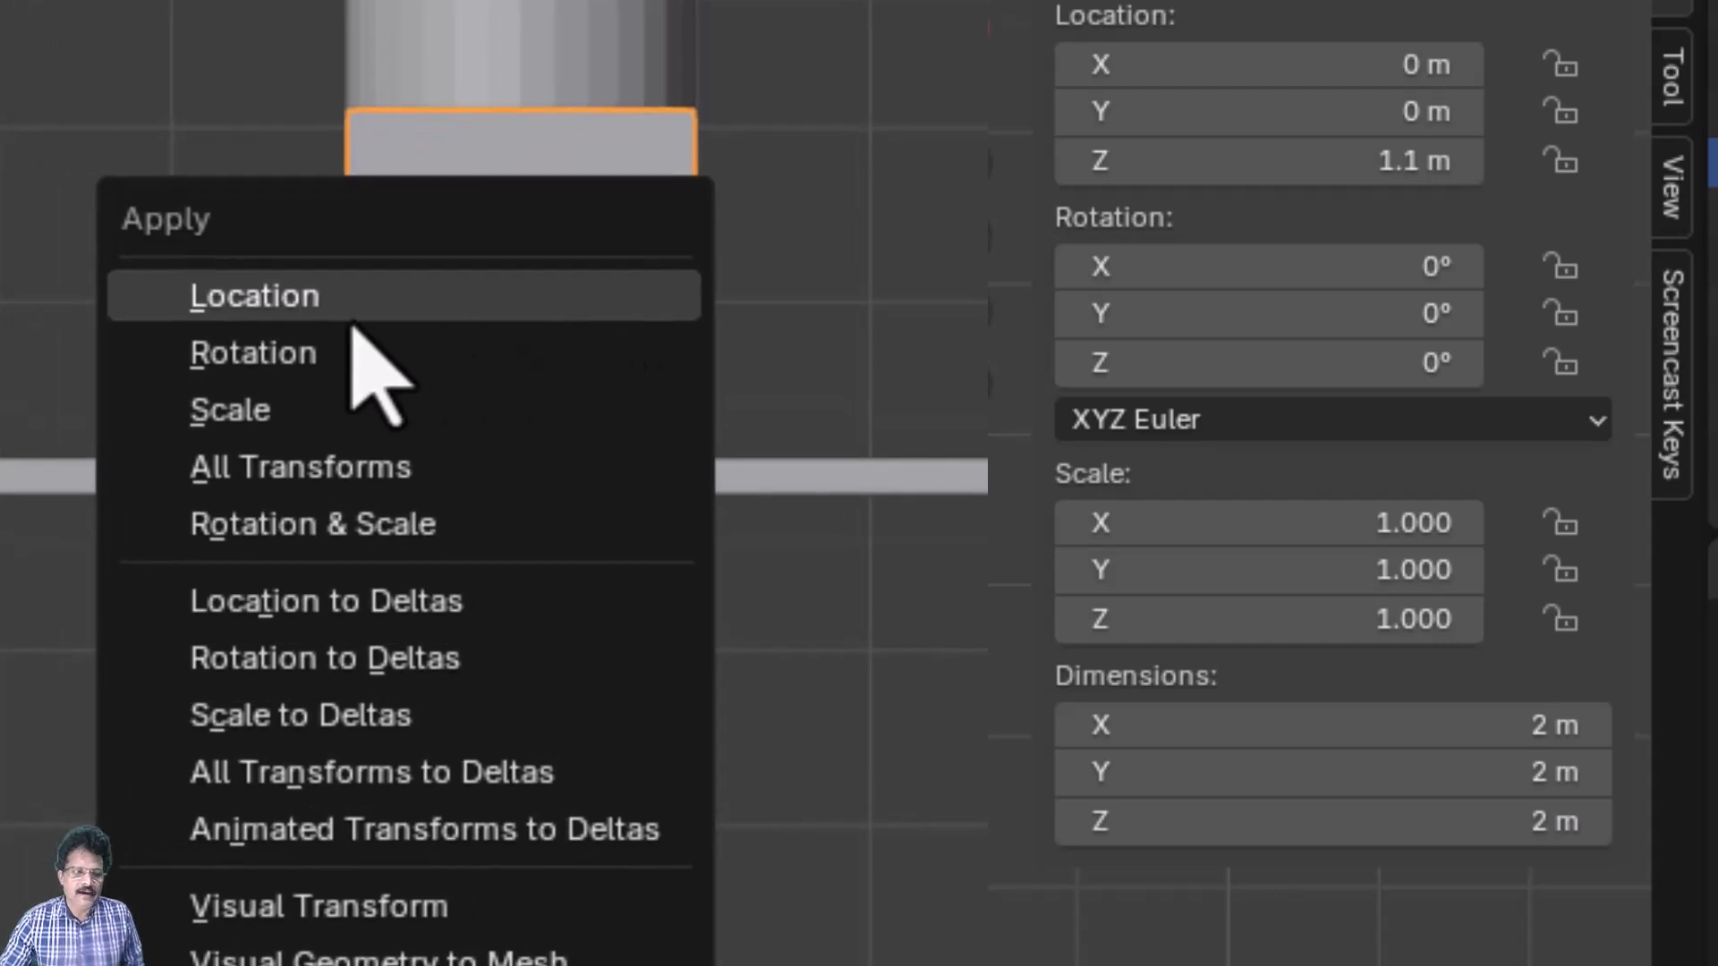
left_click(347, 315)
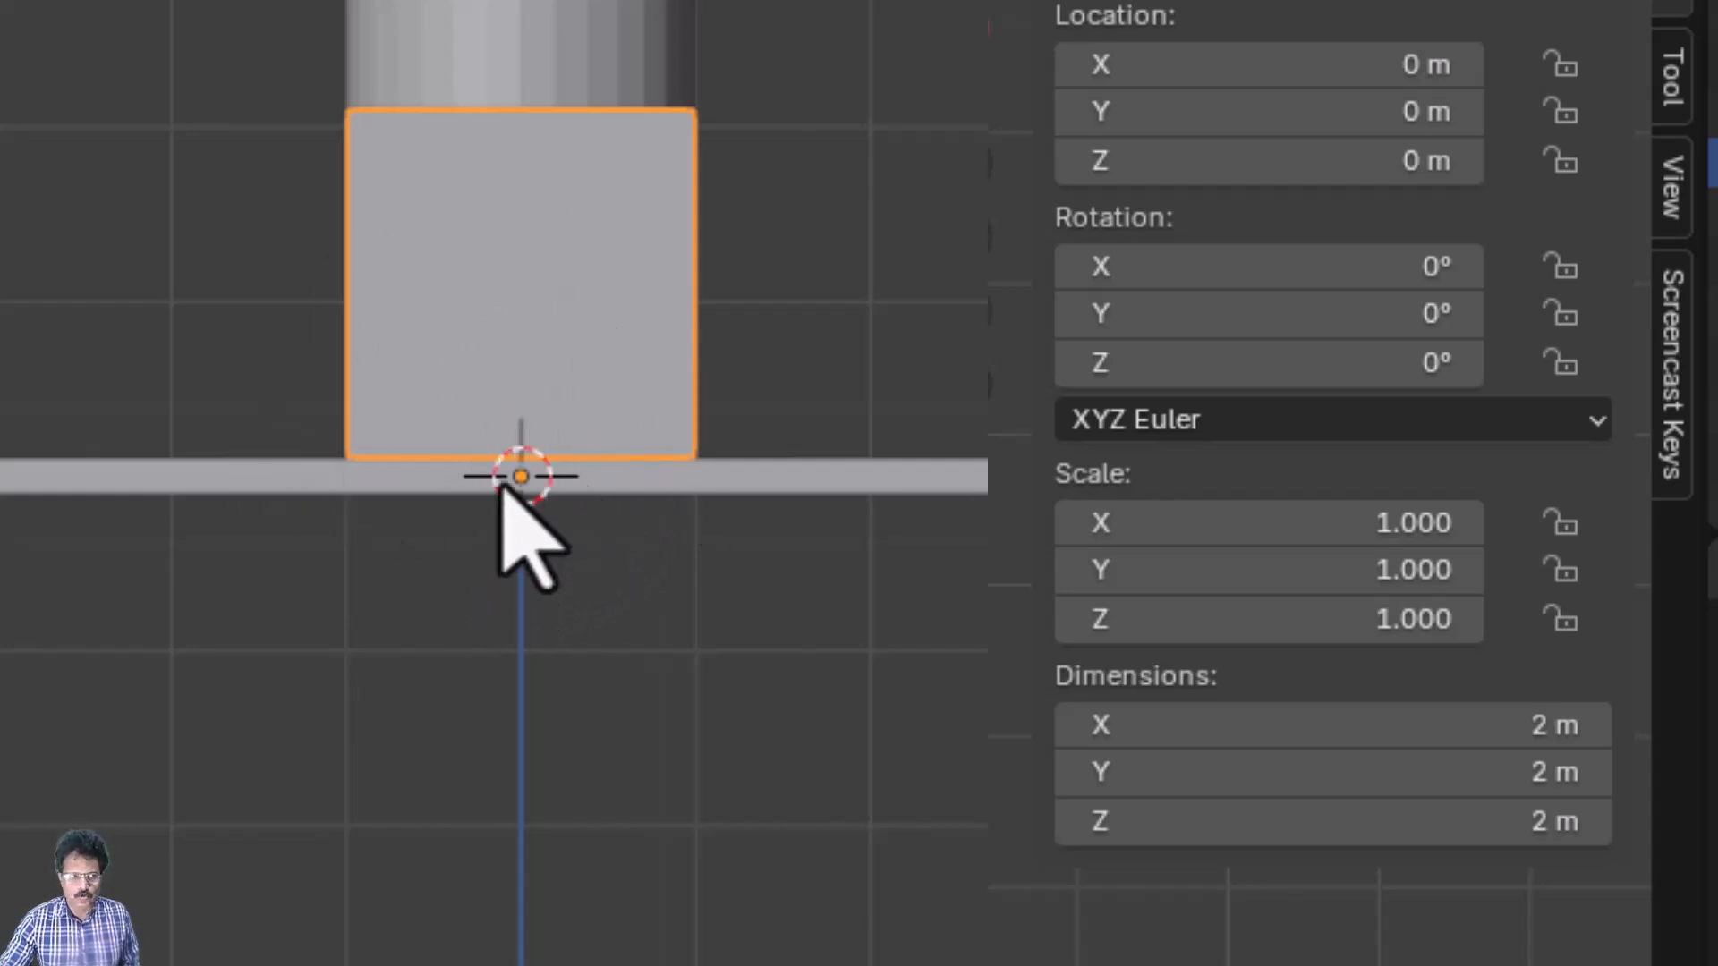
Set Cube as the parent of the cylinder in the cylinder's object relations
left_click(714, 361)
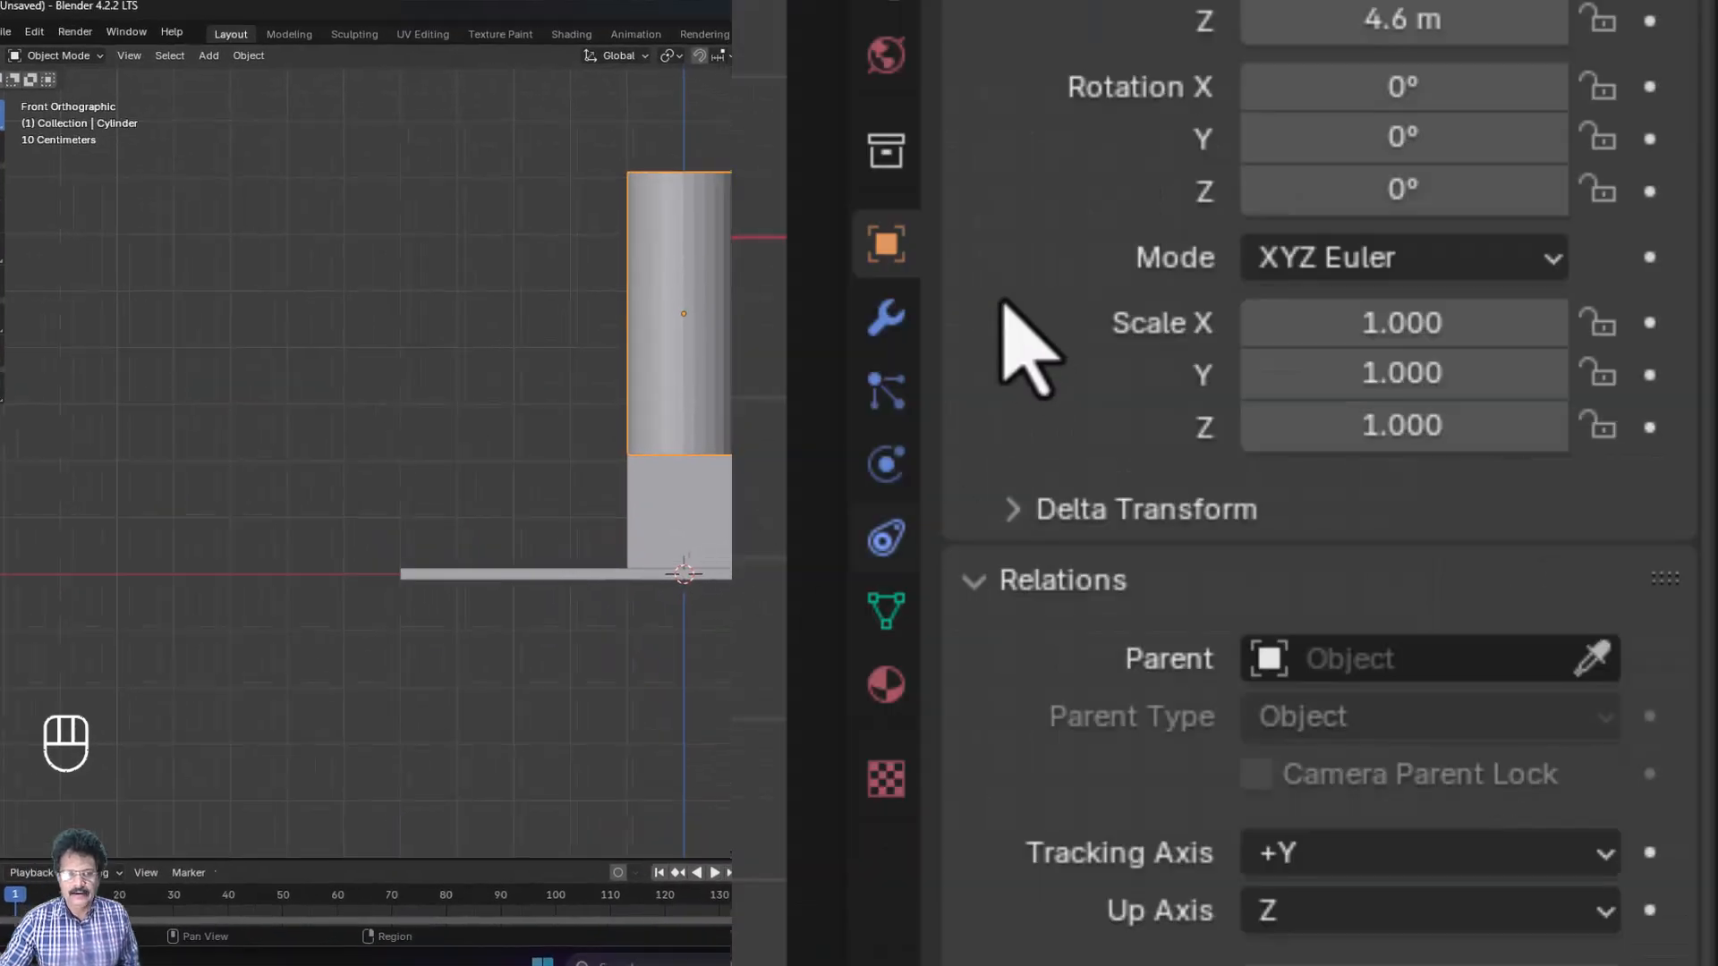
left_click(1346, 659)
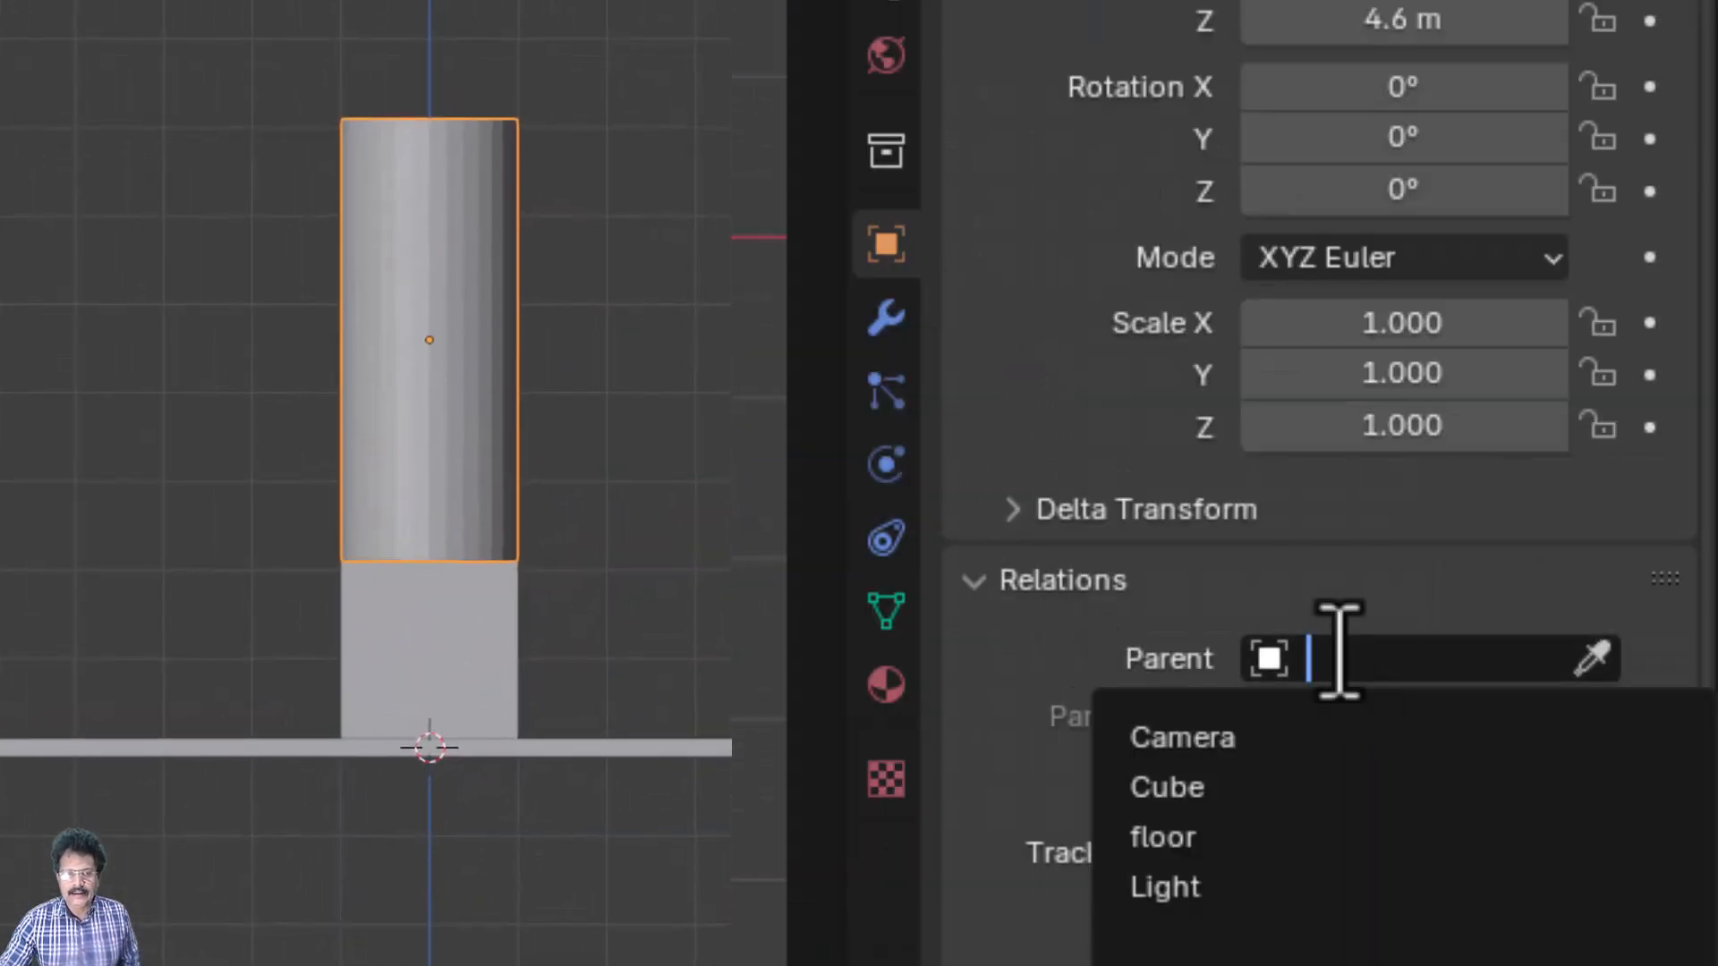
left_click(1298, 788)
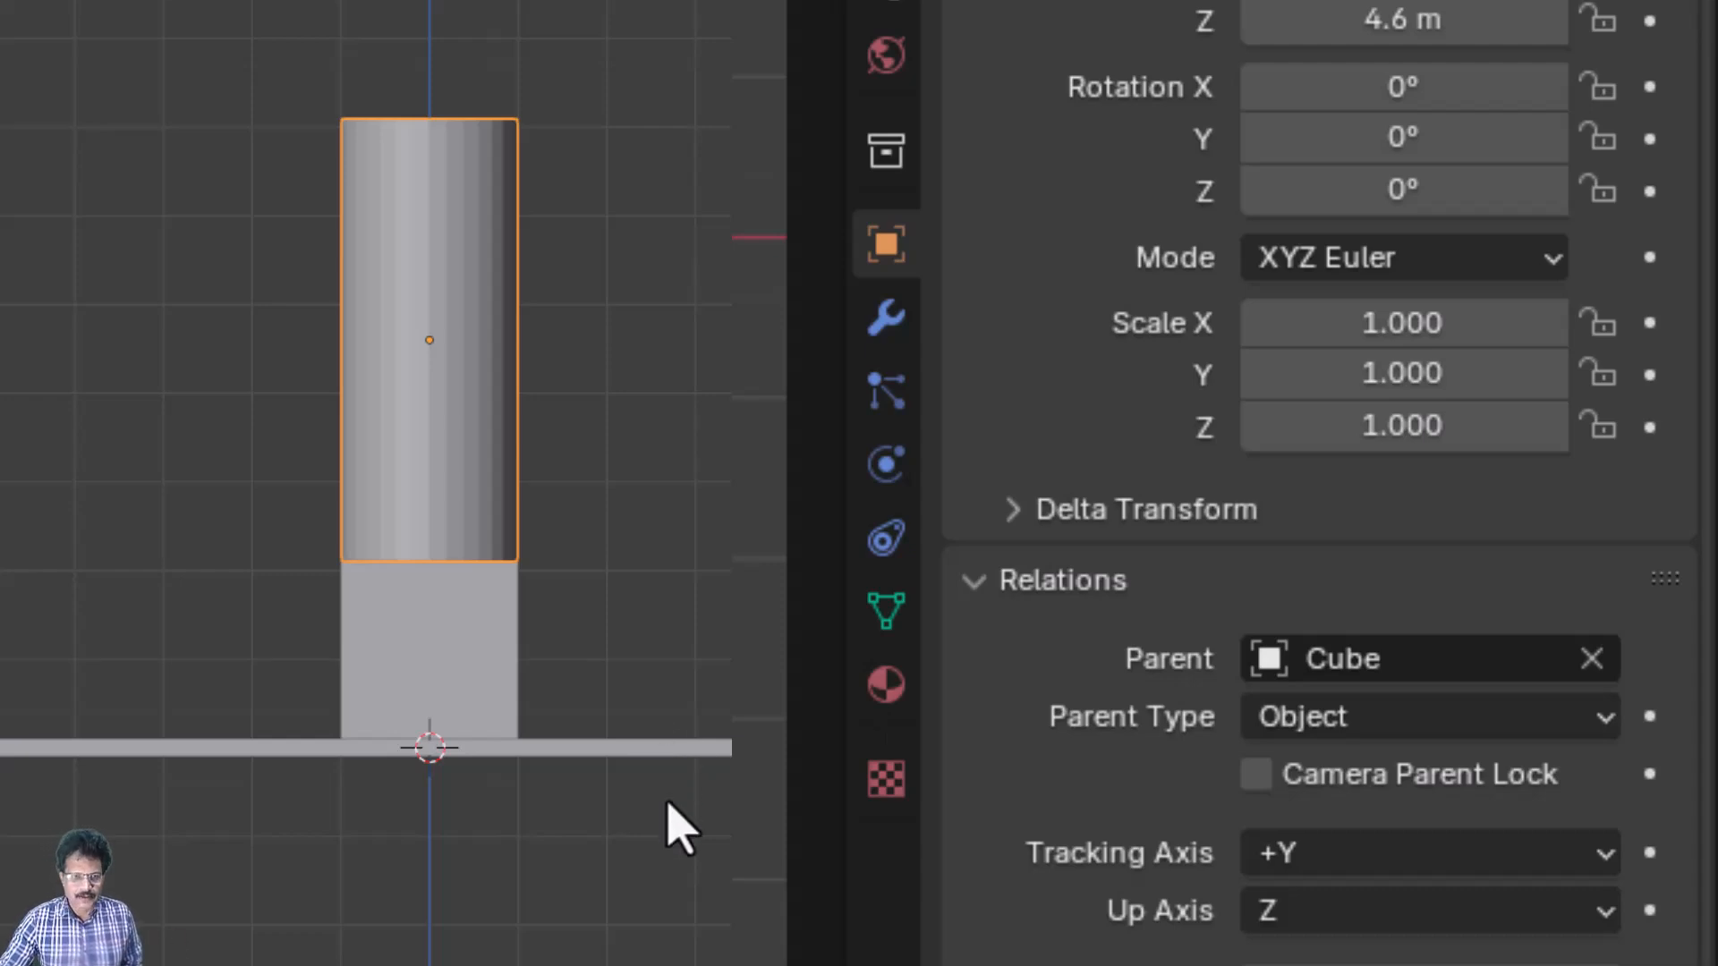
middle_click_drag(680, 828, 671, 901)
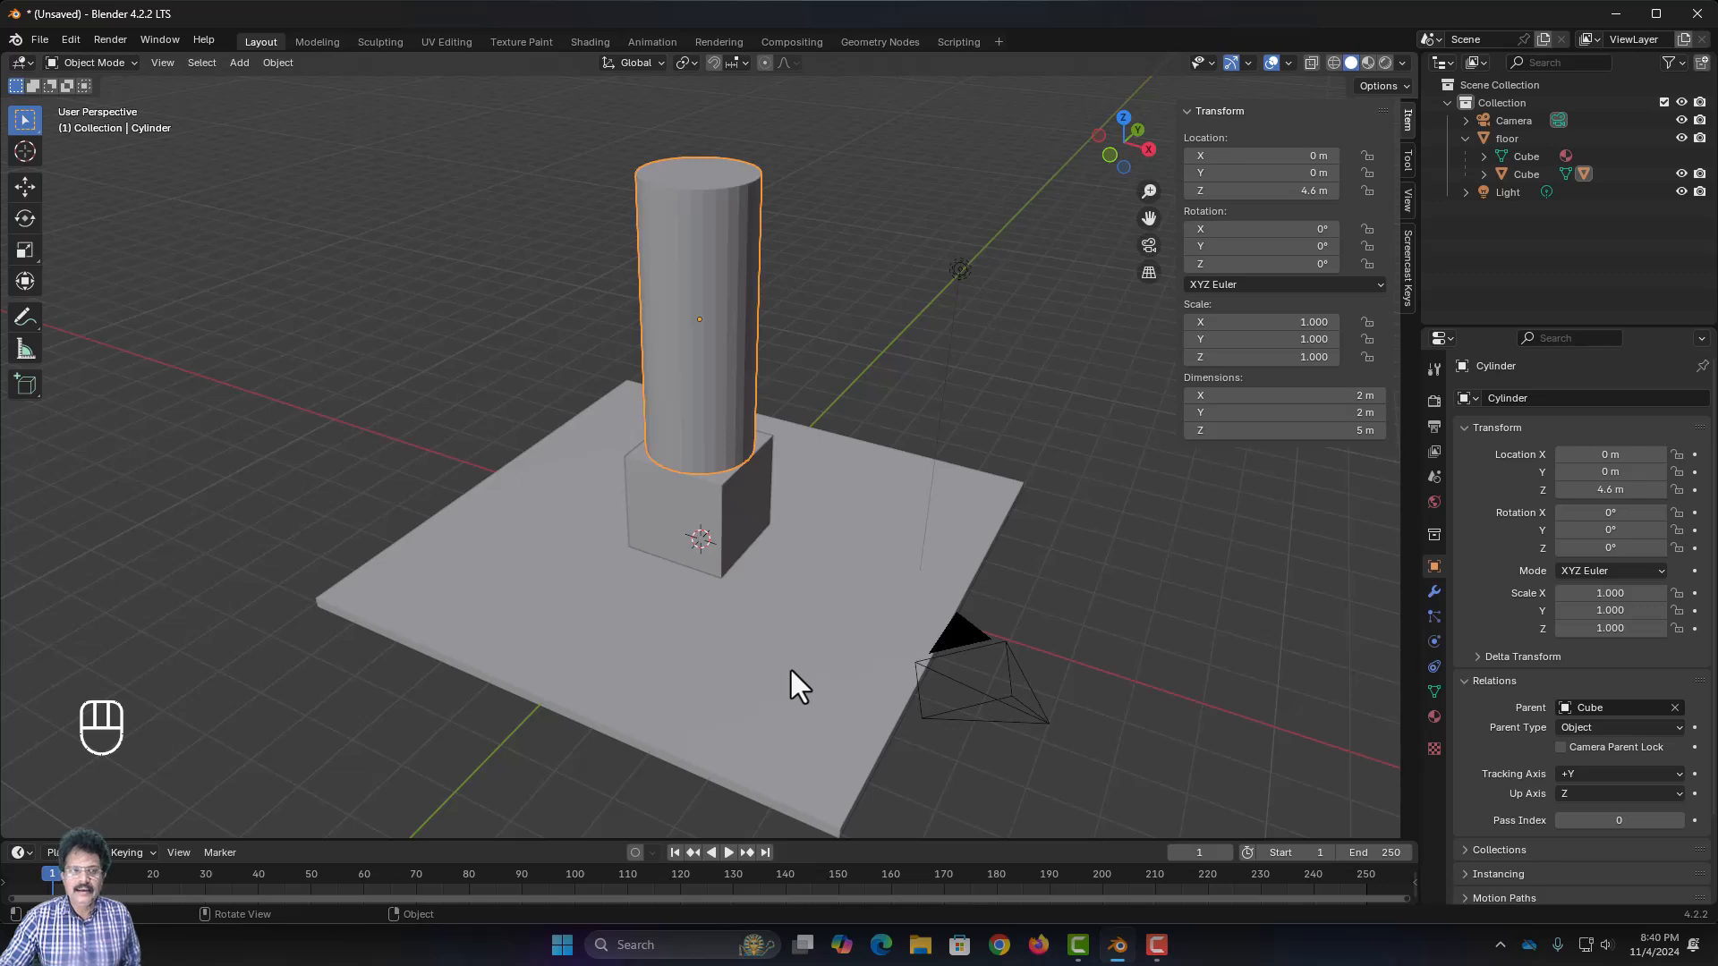
Try the Set Parent To Object option with only the floor selected, and reselect the floor
left_click(771, 736)
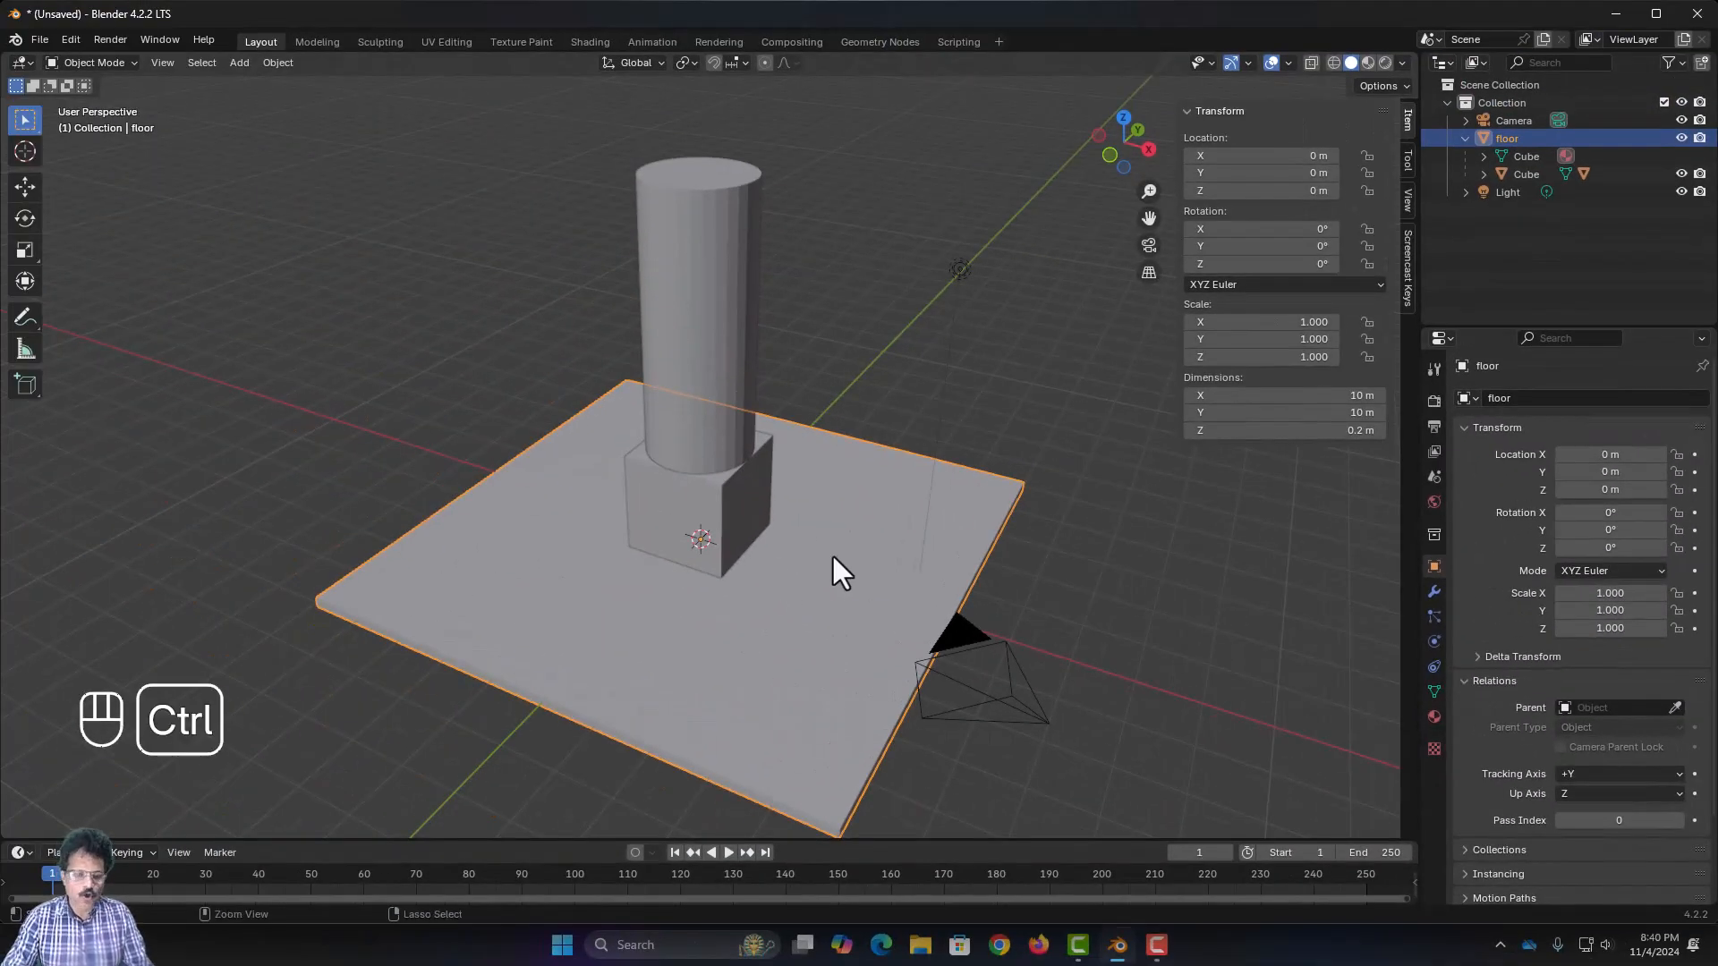
key("ctrl+p")
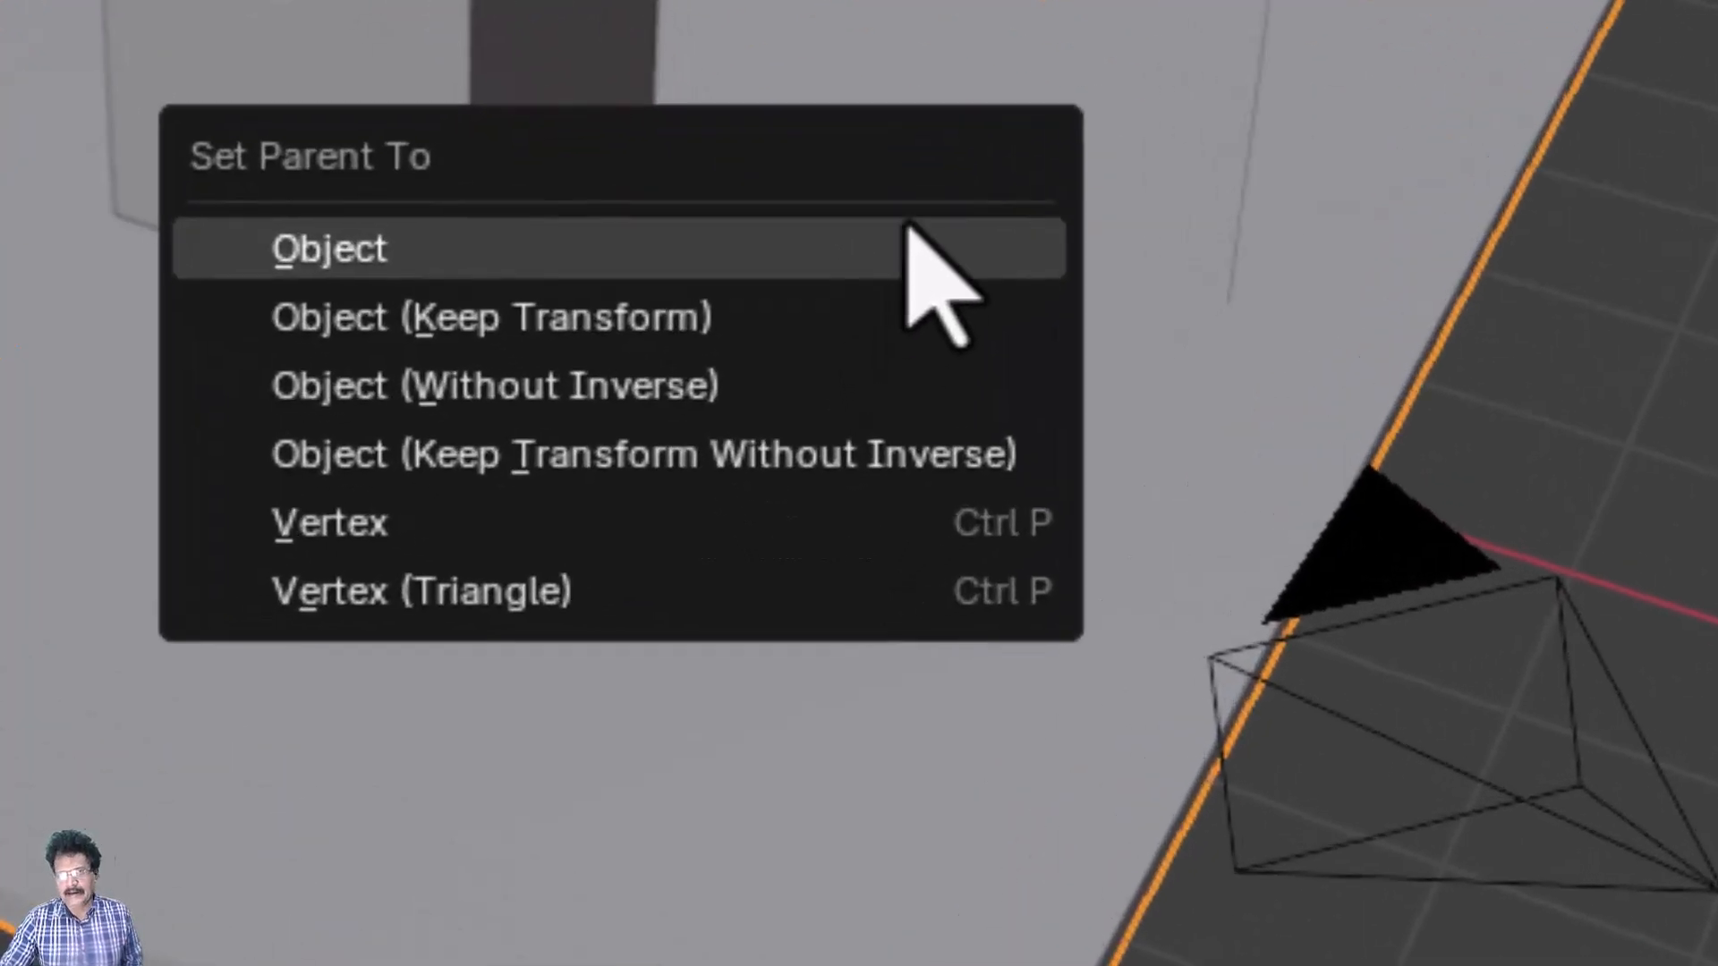
left_click(906, 247)
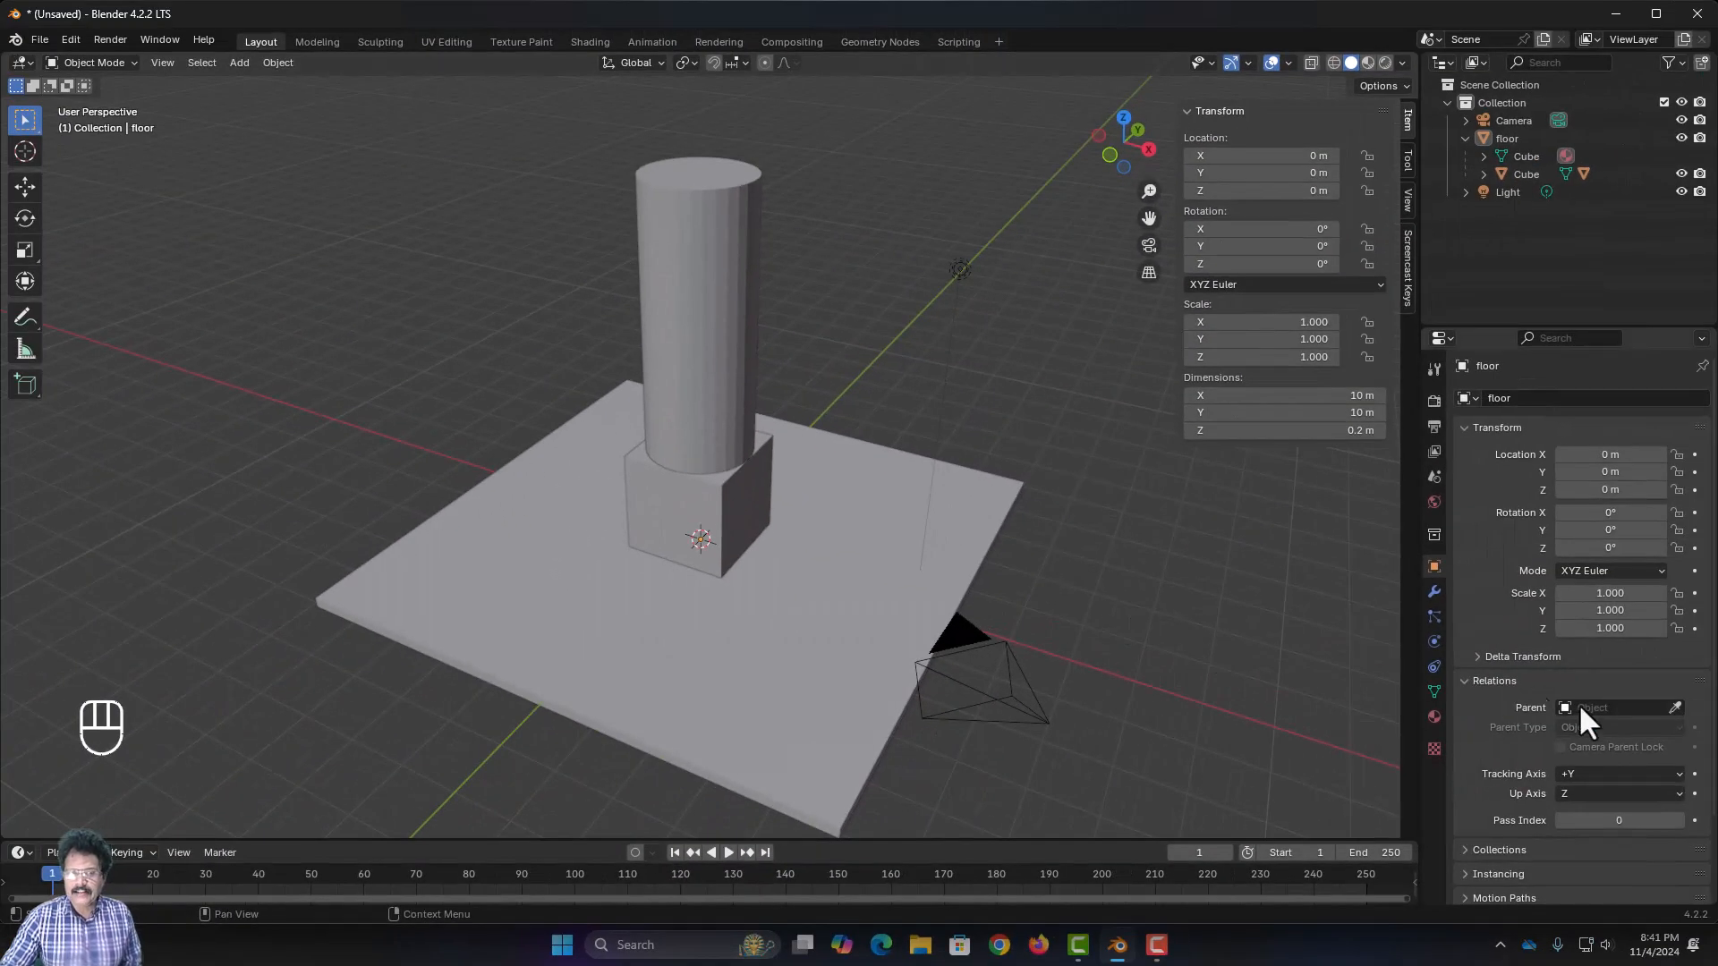
left_click(789, 556)
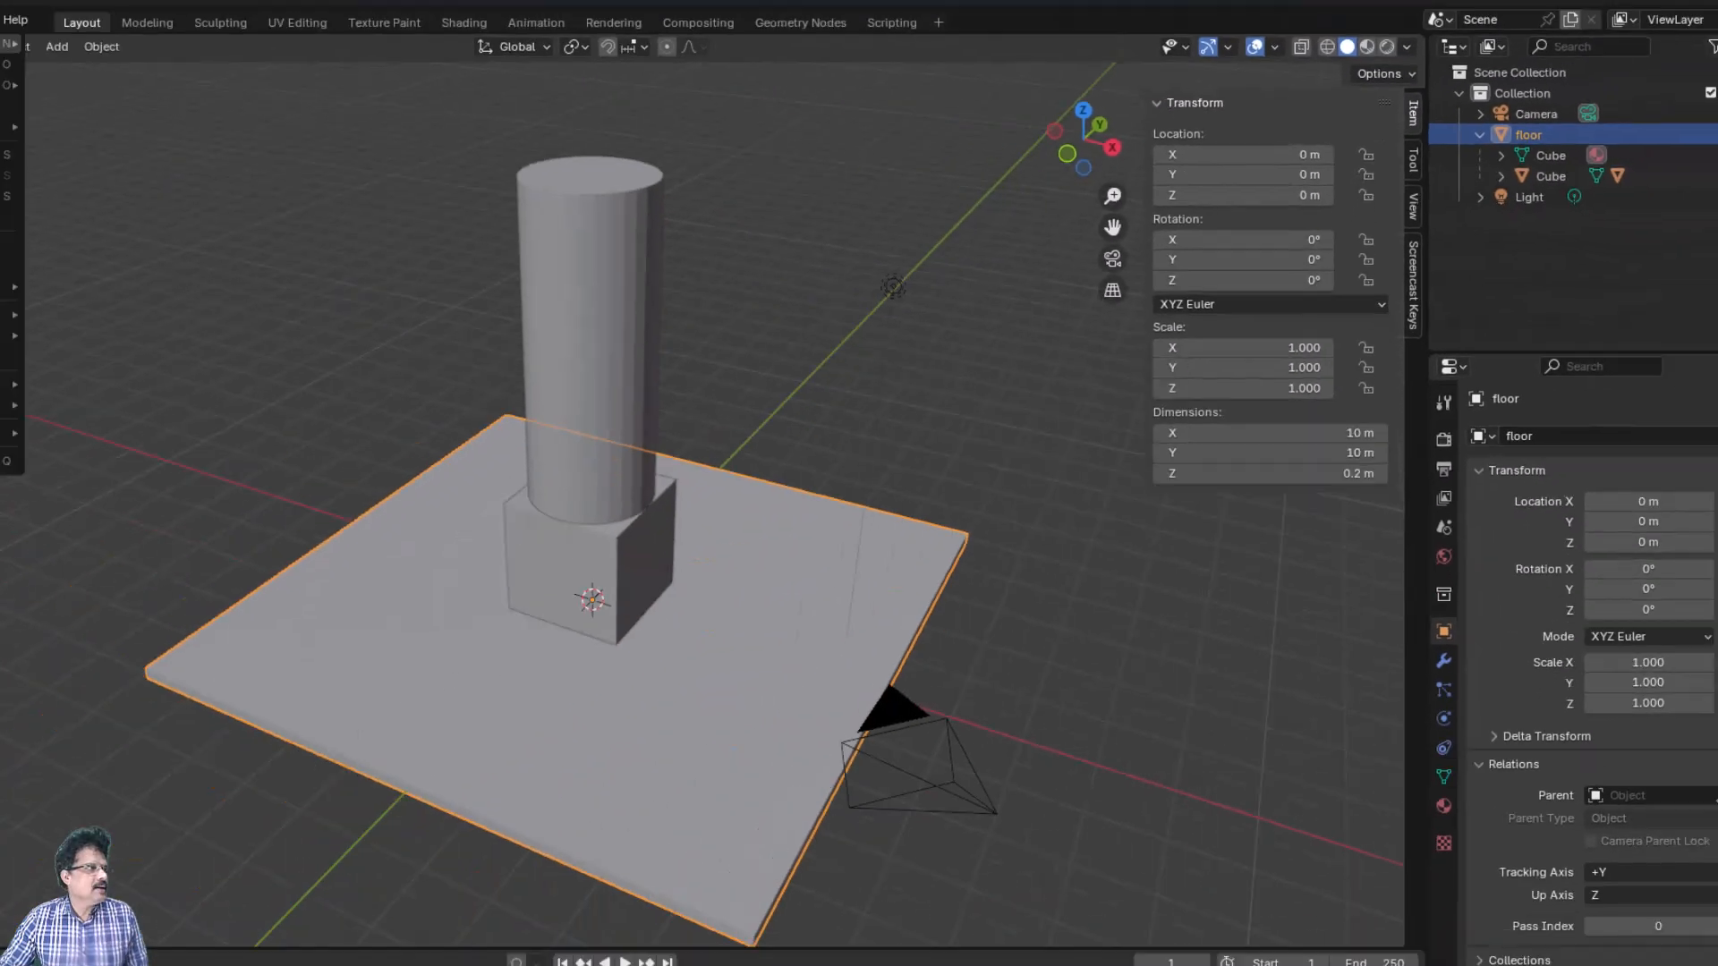
Start a new file with the default scene, without saving the changes to the current one
left_click(81, 80)
mouse_move(106, 137)
left_click(644, 127)
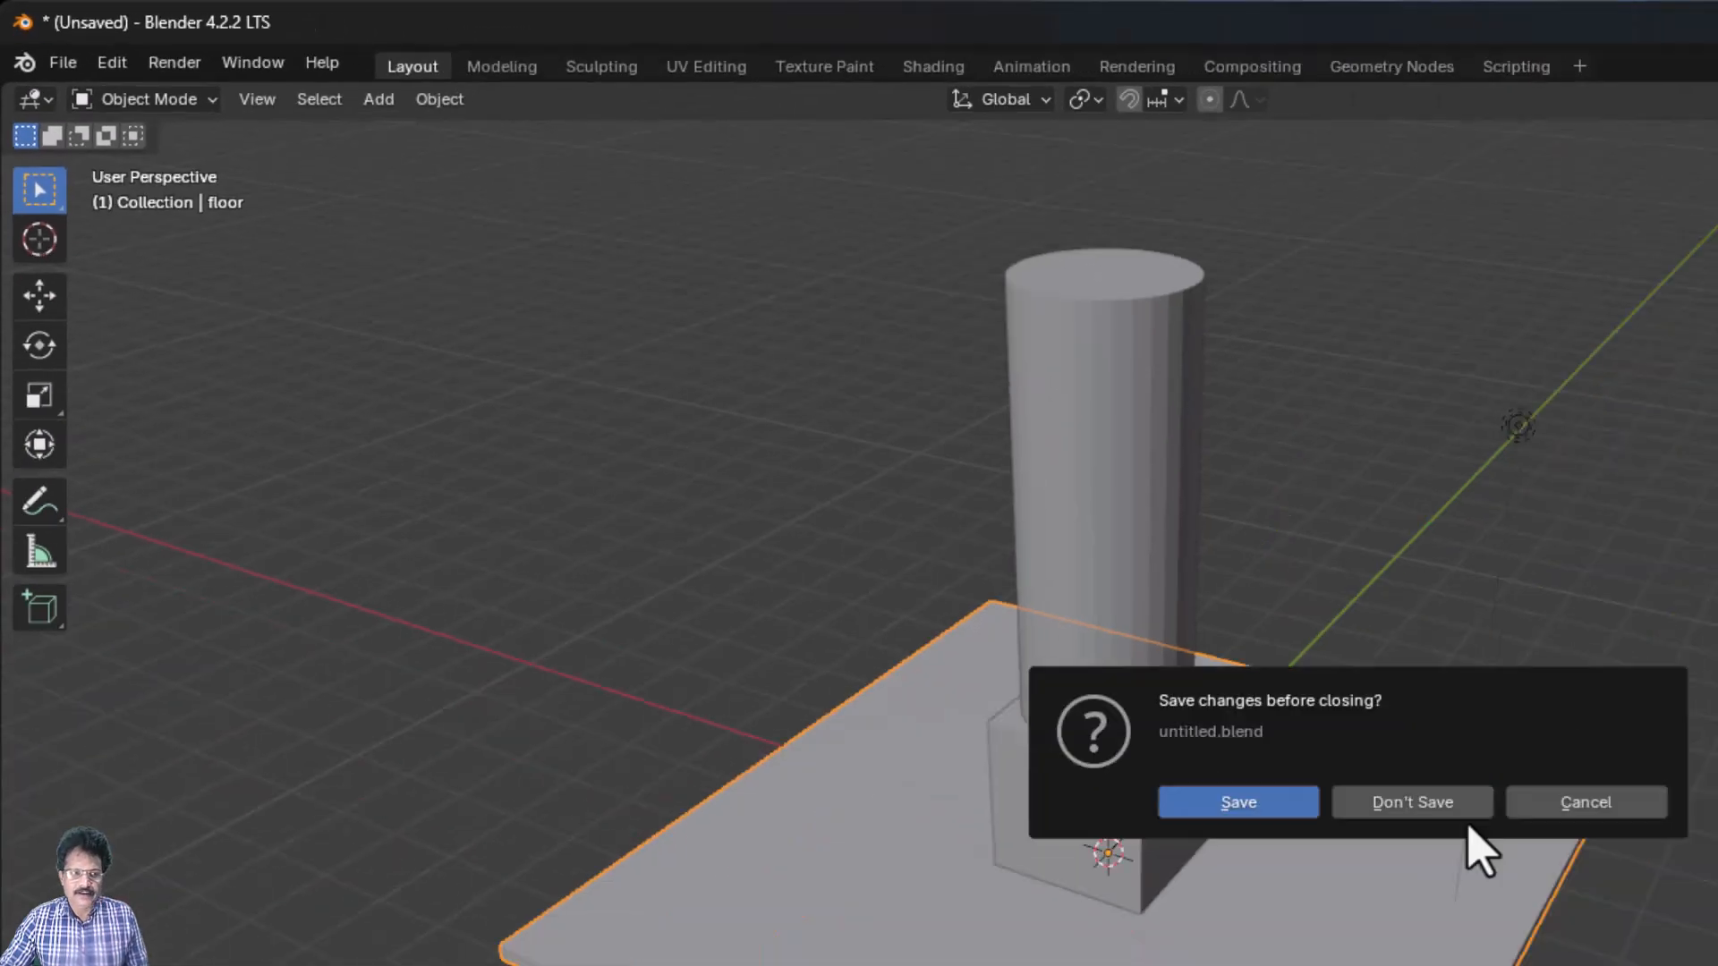
left_click(1464, 817)
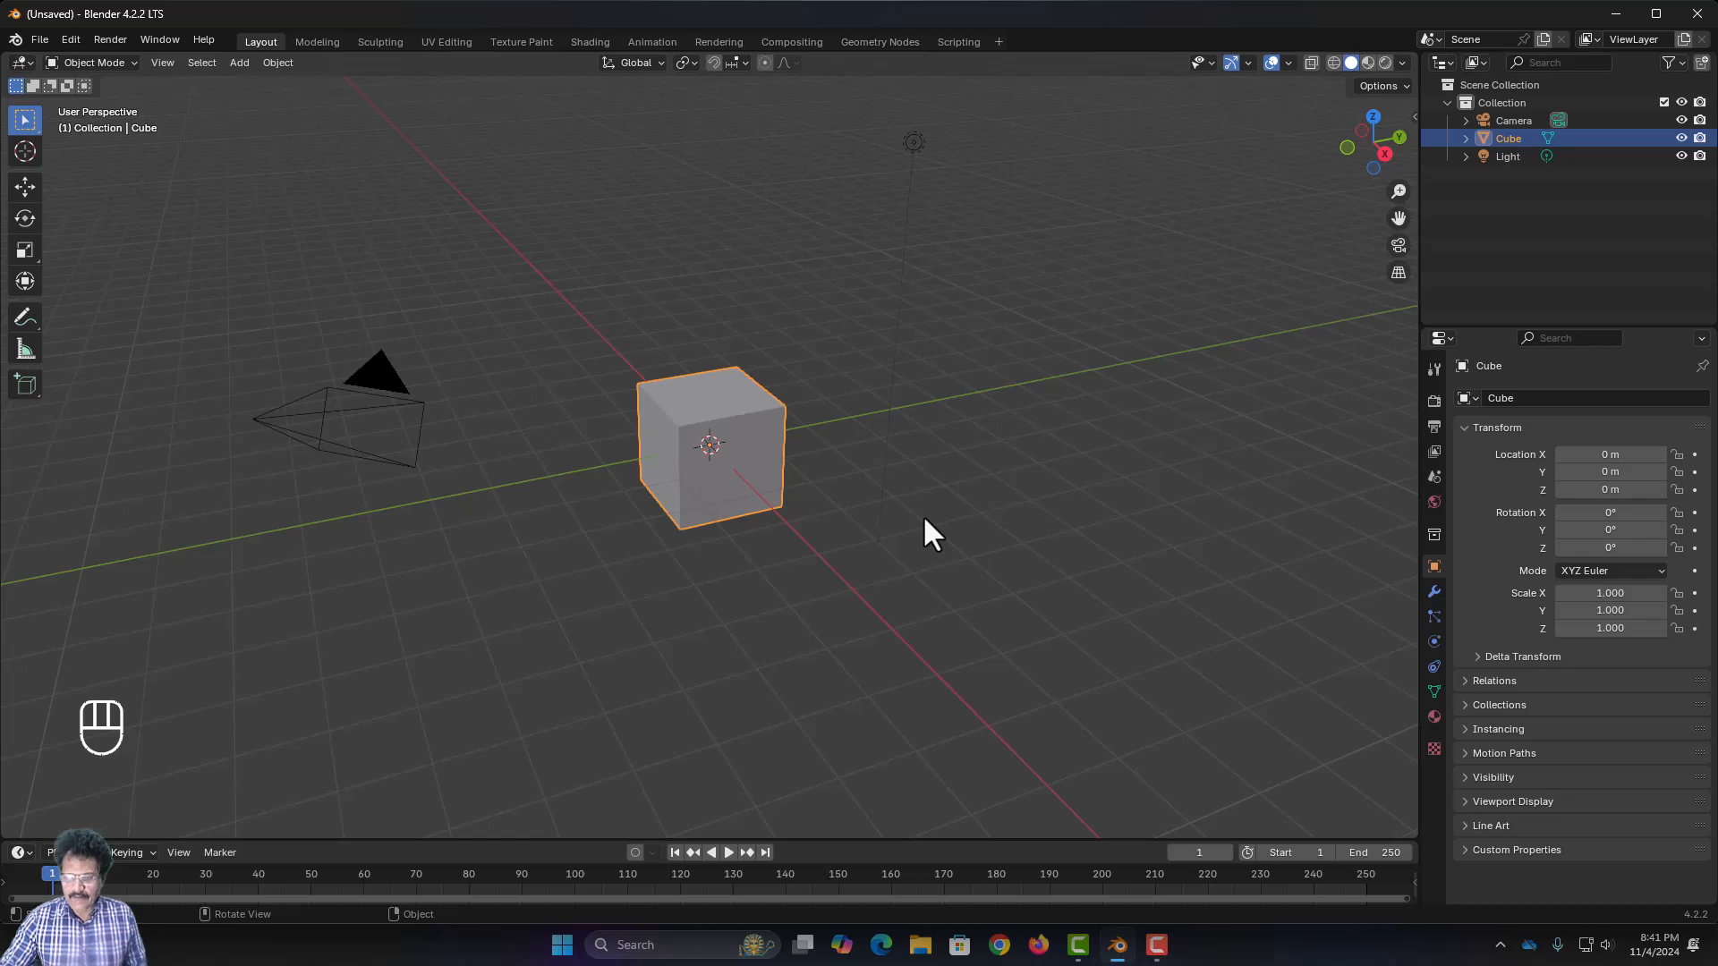
Move the default cube up 1 m along the Z axis so it rests on the ground plane
key("KP_1")
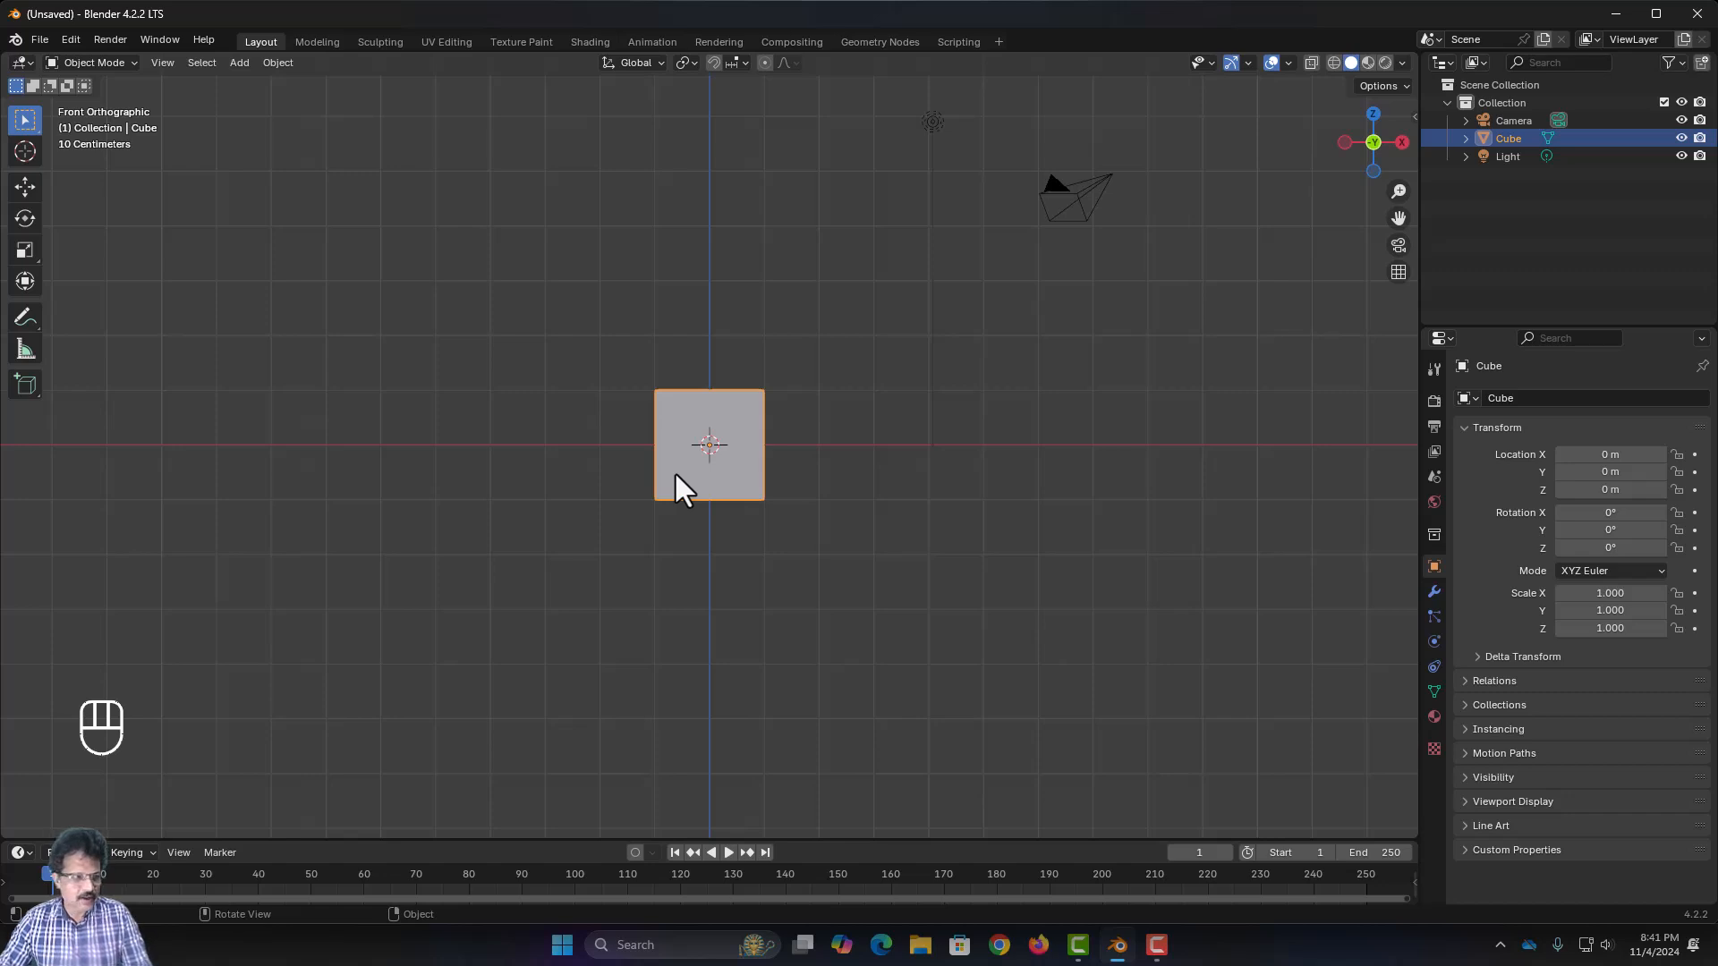
key("g")
key("z")
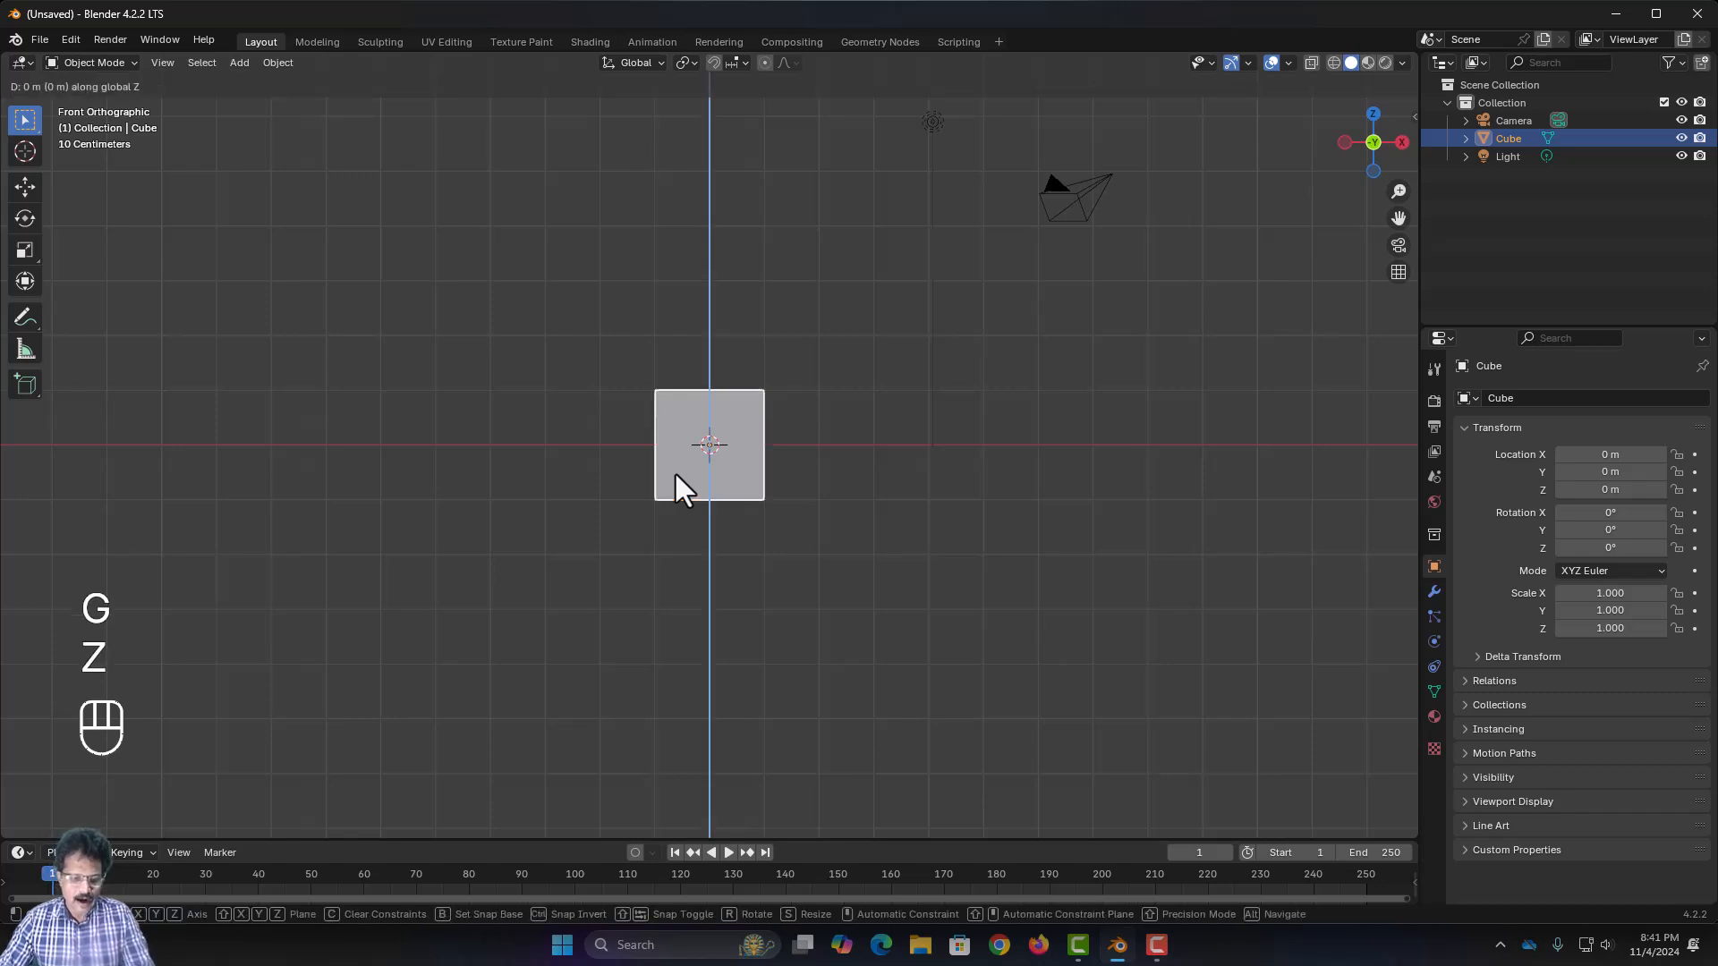
key("1")
key("Return")
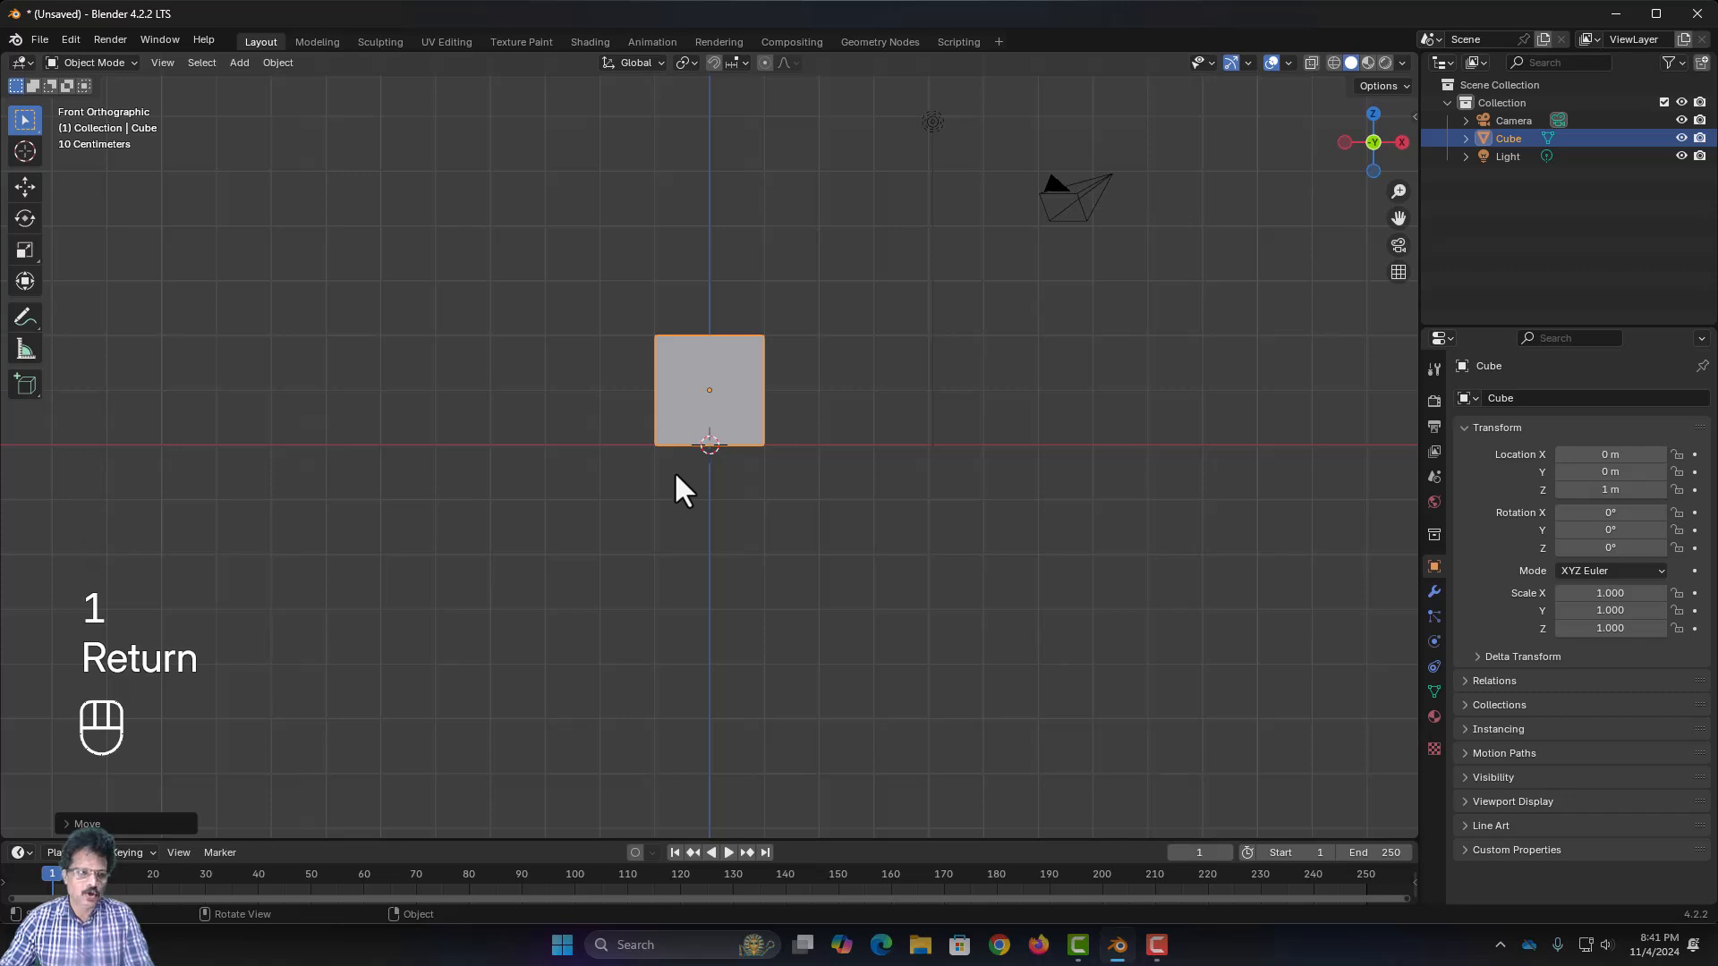
middle_click_drag(732, 548, 668, 618)
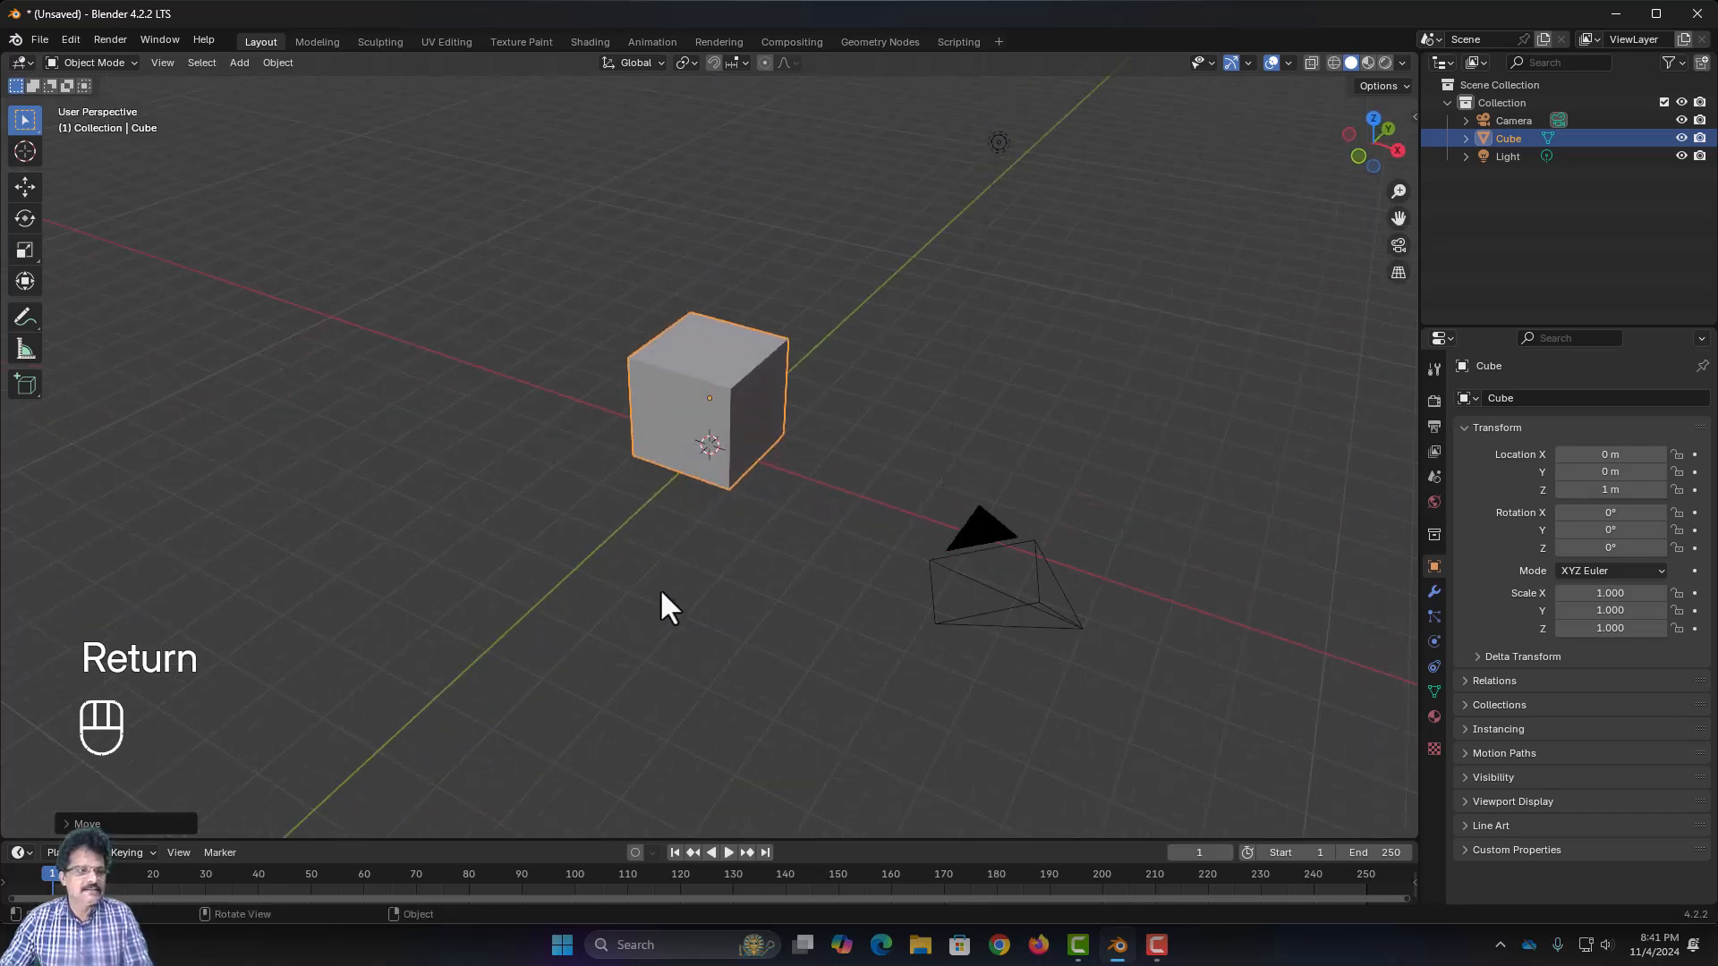
scroll(626, 483, "down", 2)
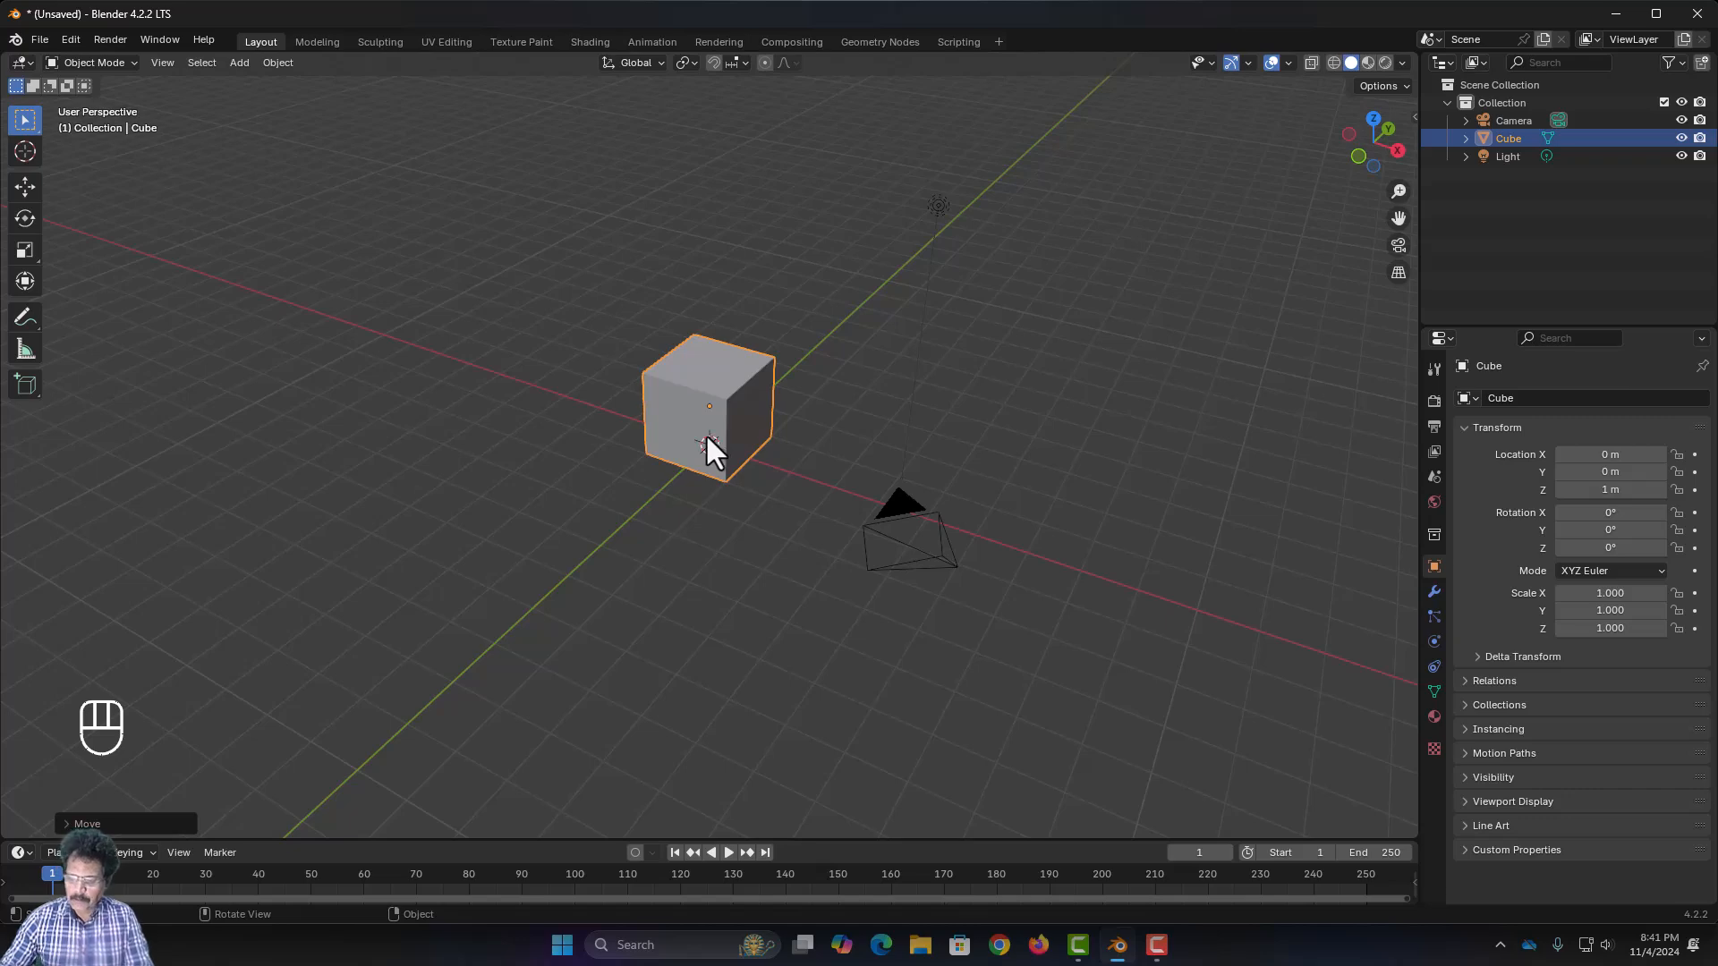
Add a cylinder mesh at the world origin and set its depth to 6 m
key("KP_1")
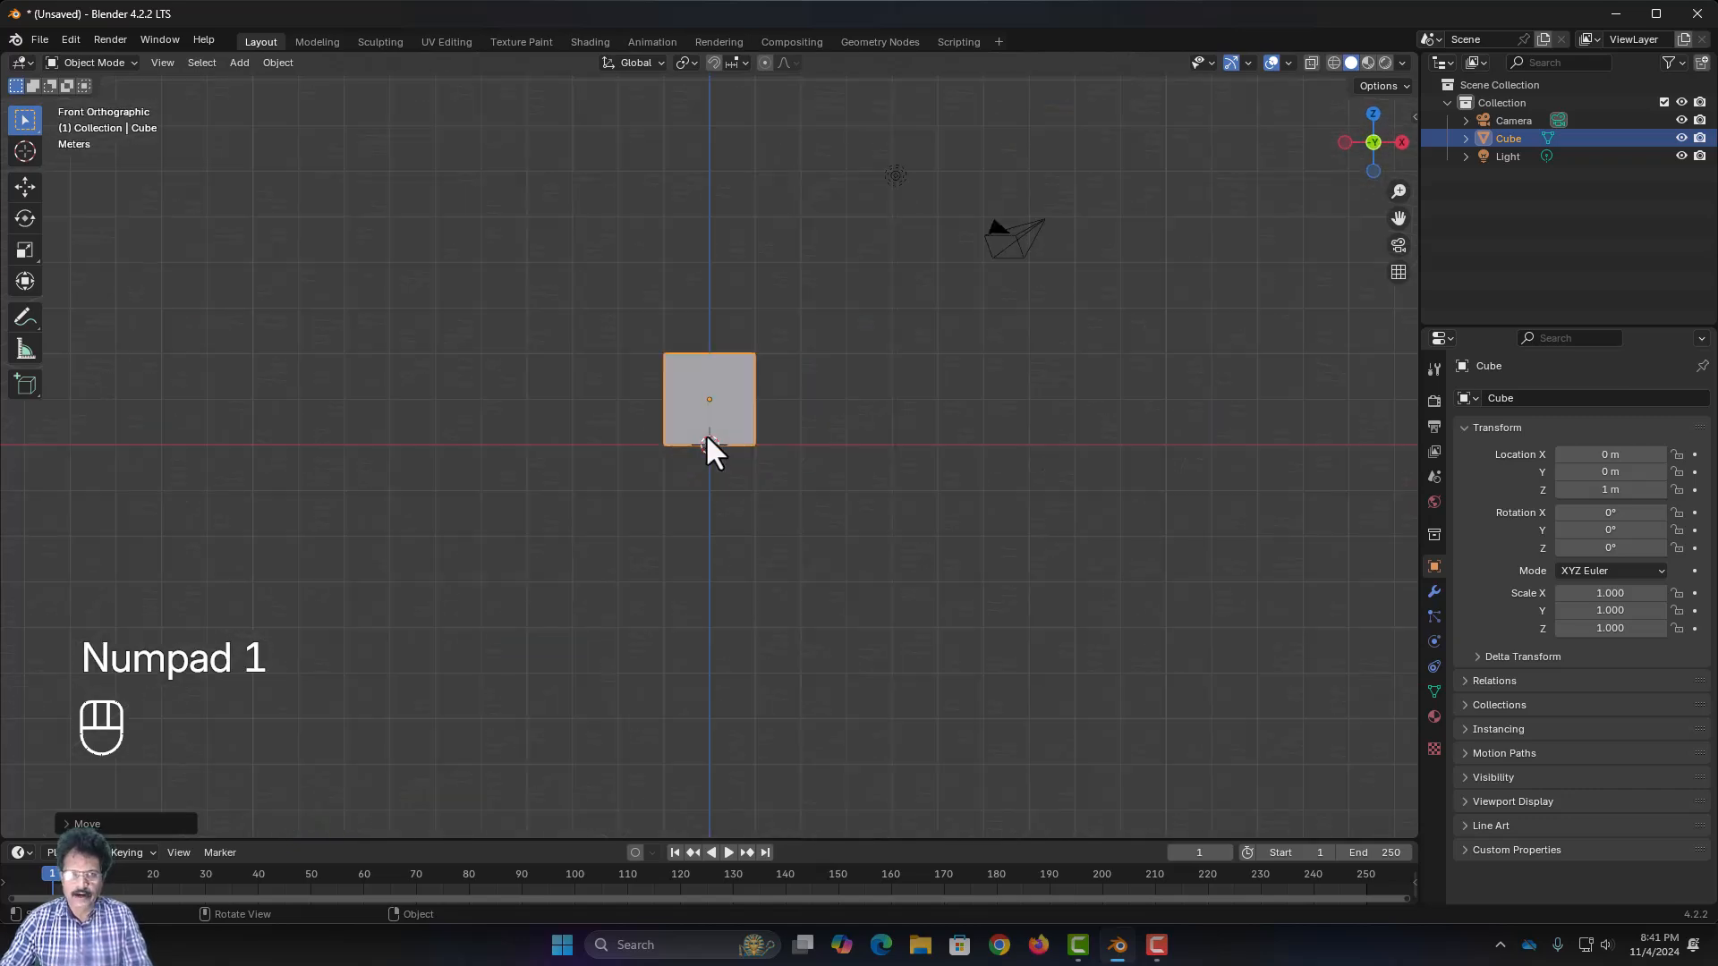
middle_click_drag(766, 517, 824, 685, "shift")
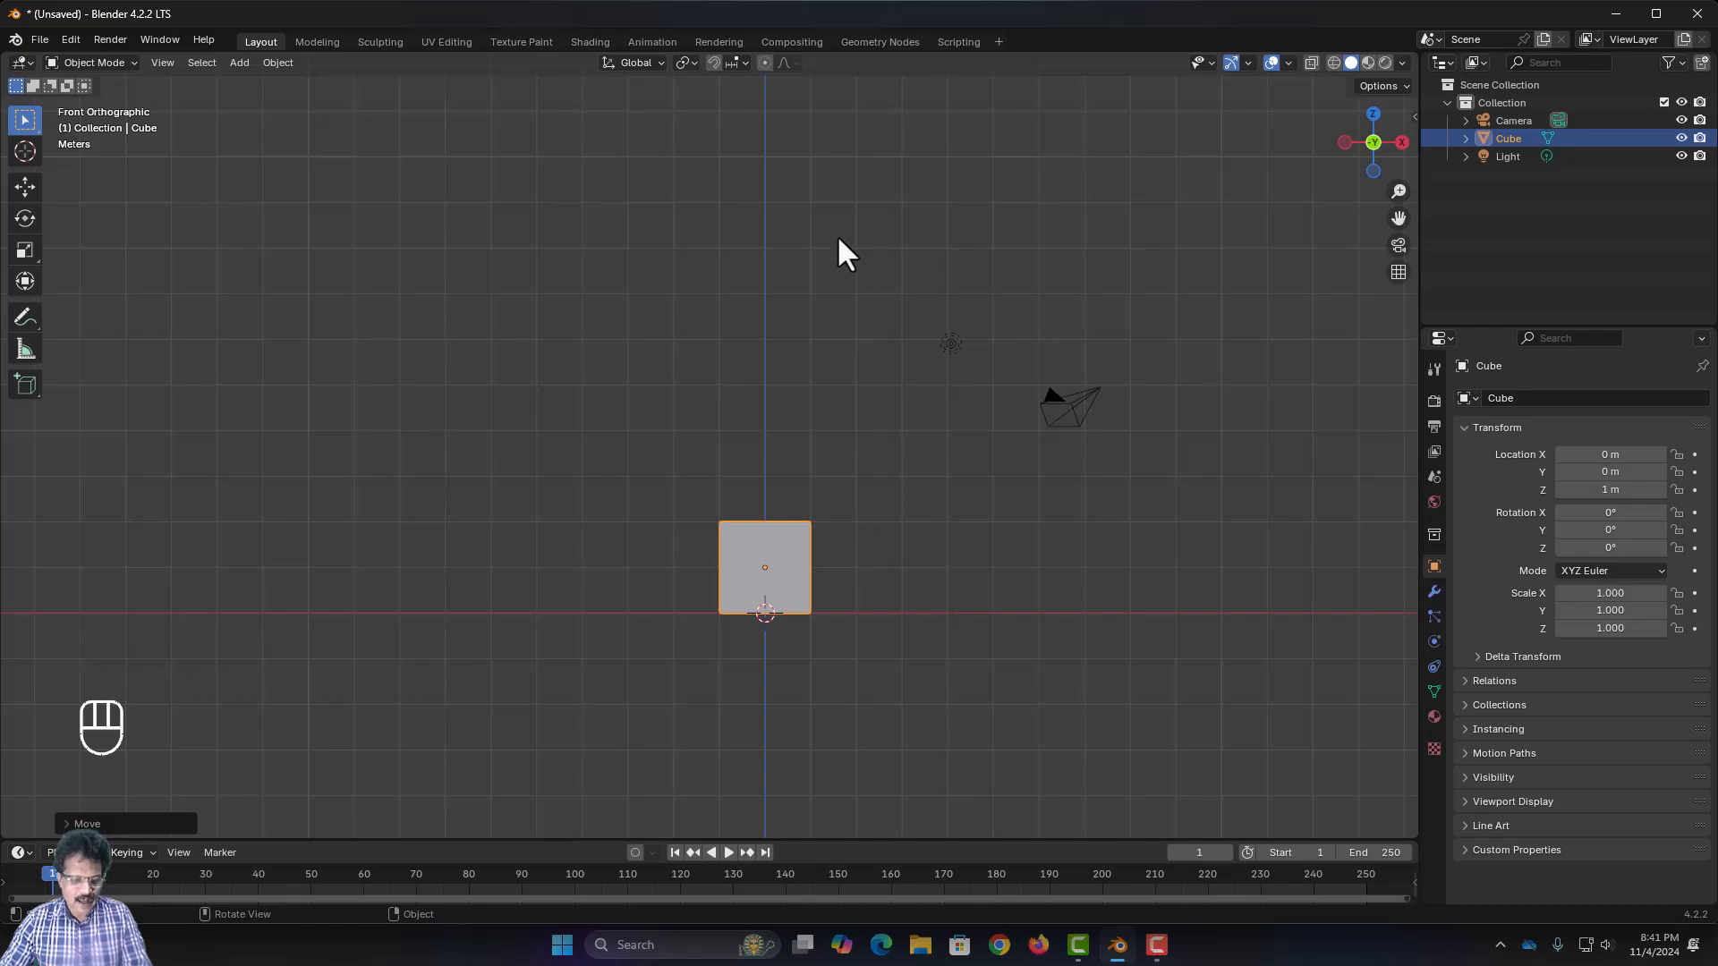
key("shift+a")
mouse_move(806, 400)
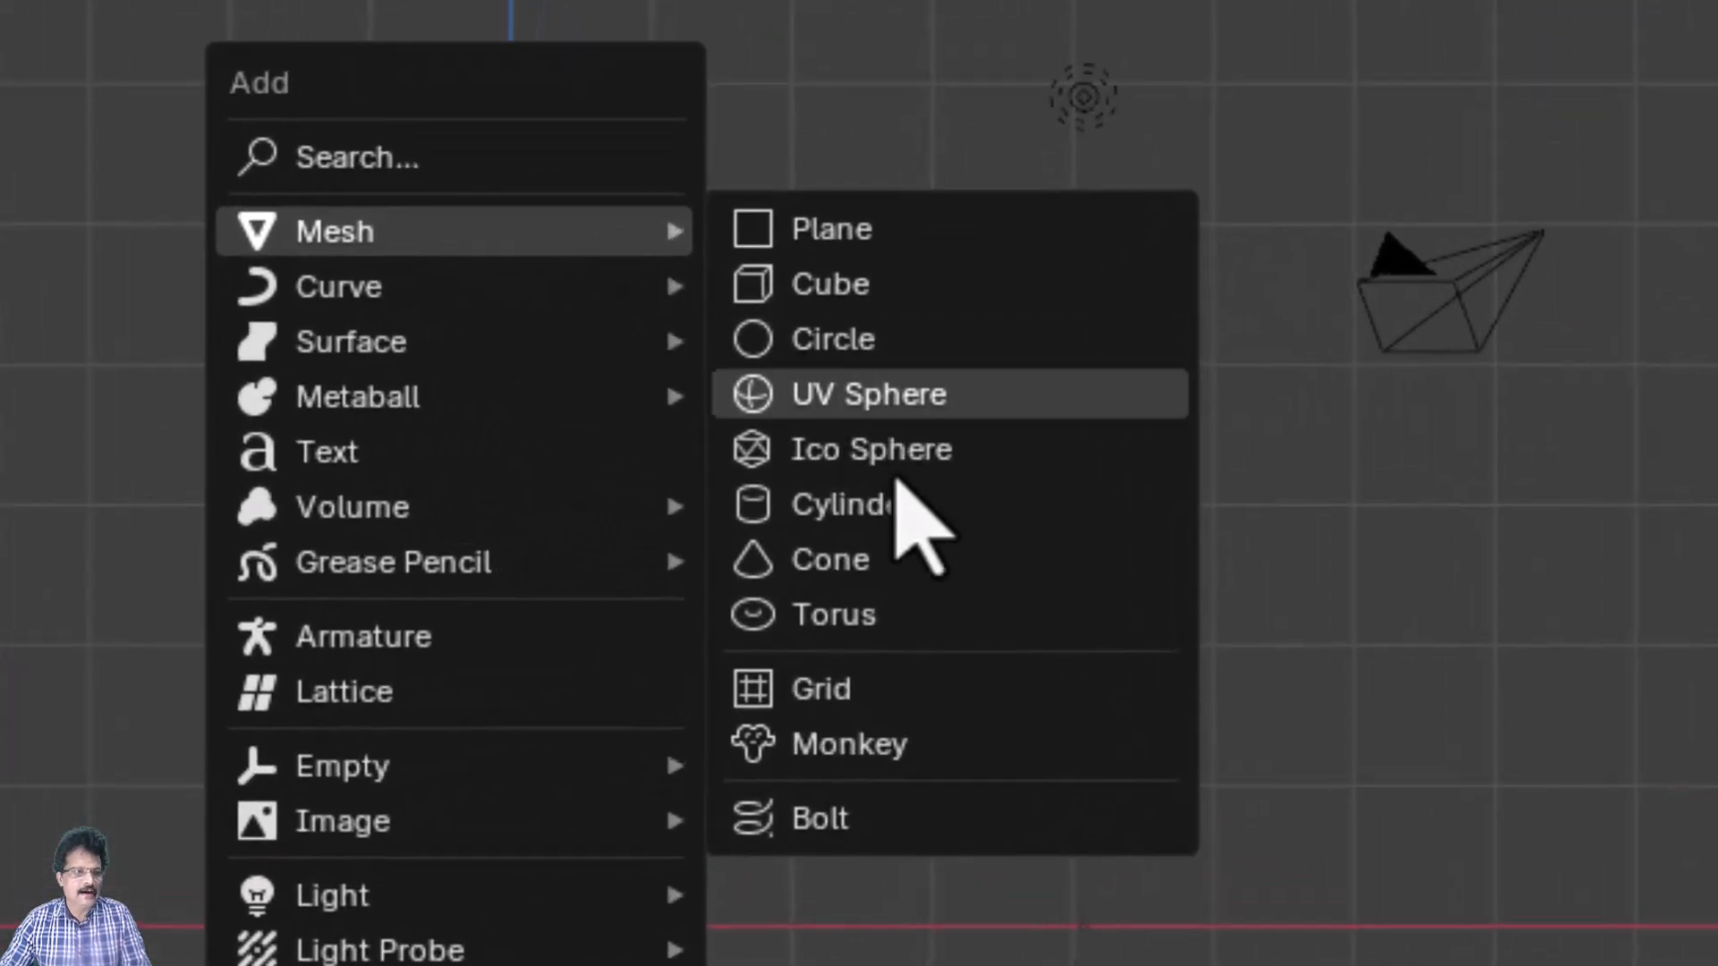
left_click(910, 512)
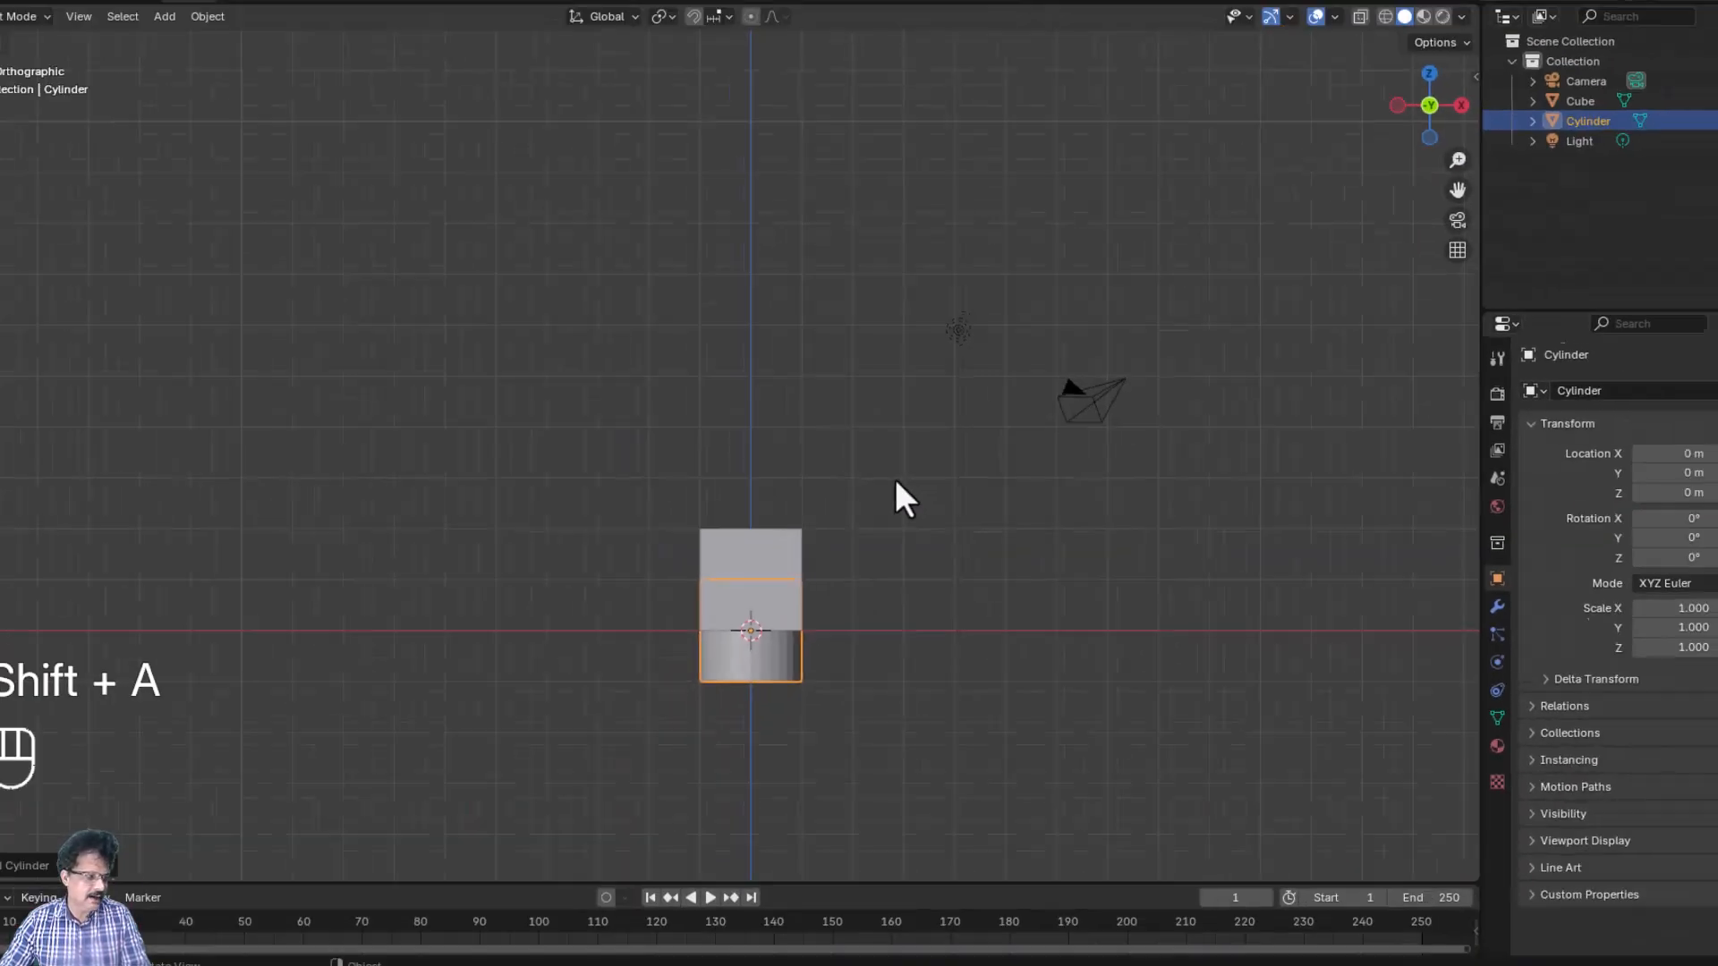
left_click(72, 825)
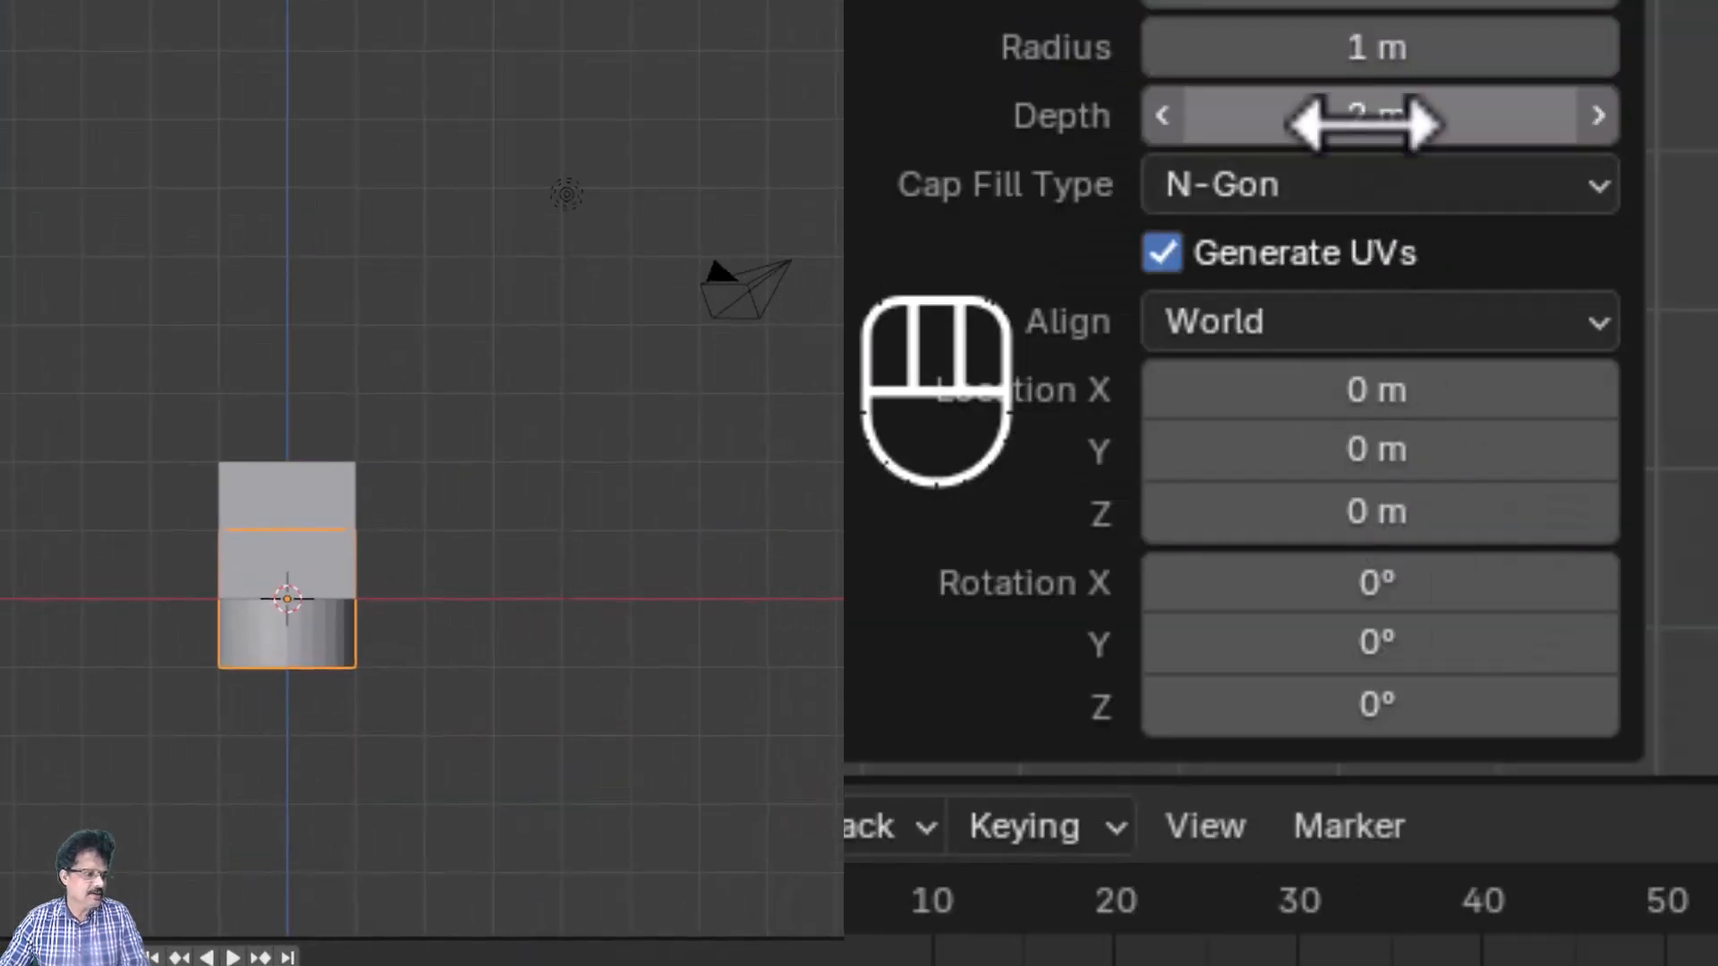
left_click(1365, 119)
type("6")
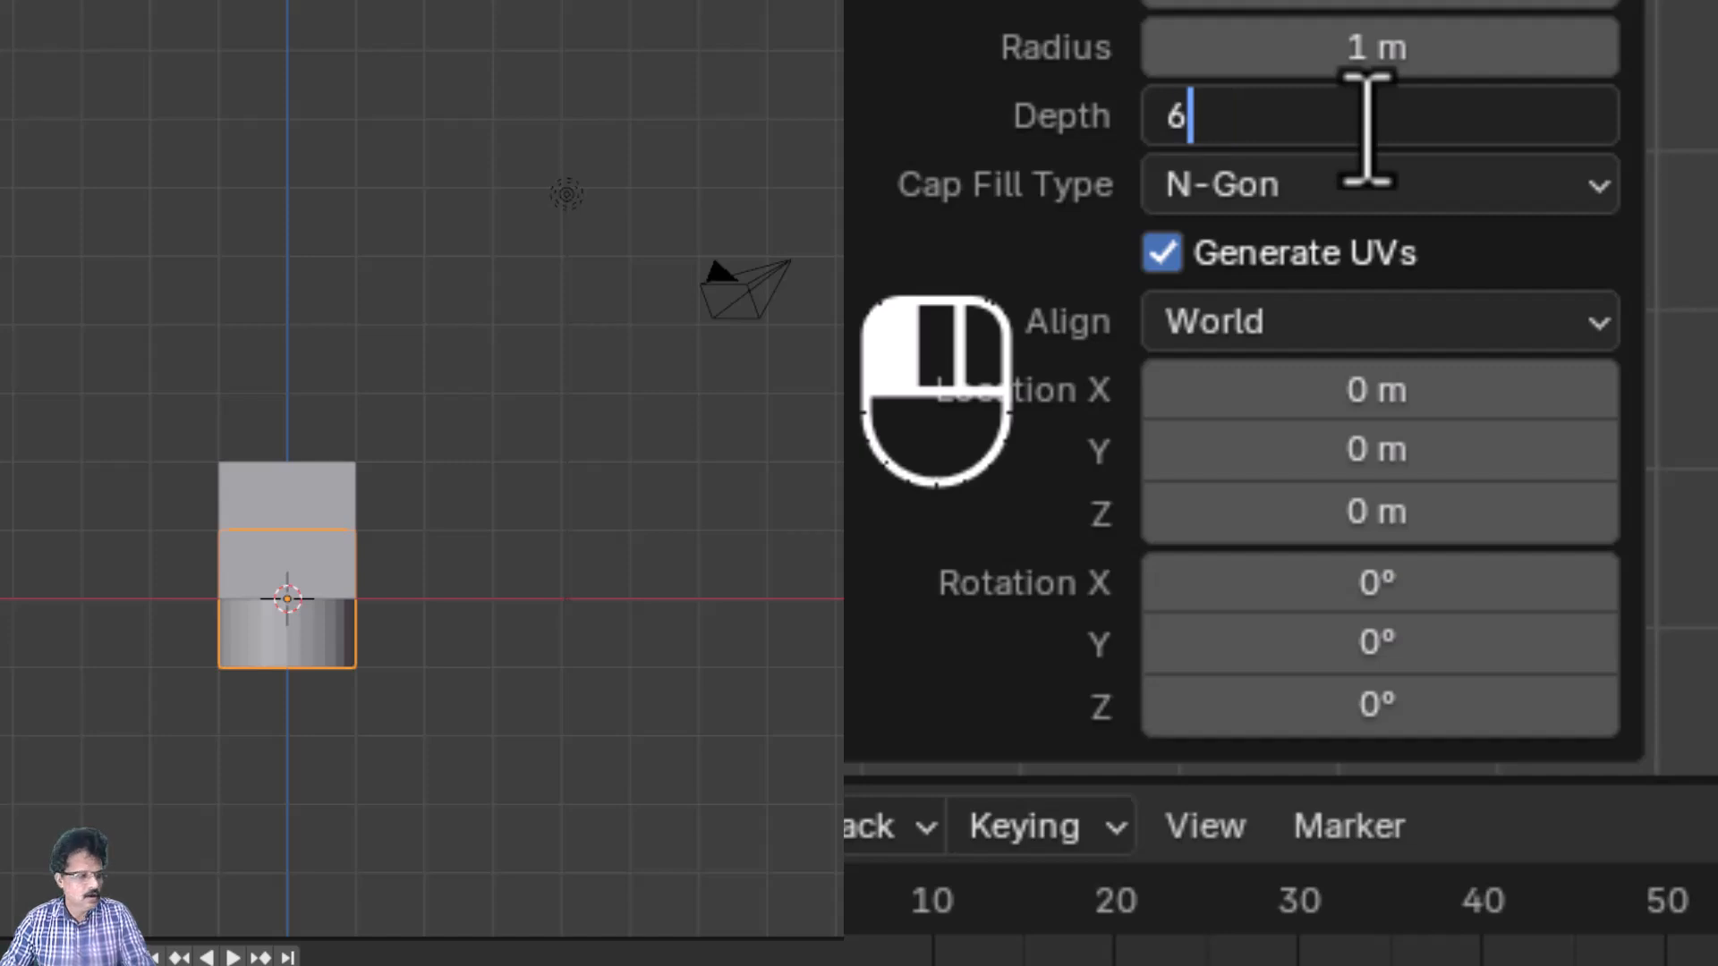
key("Return")
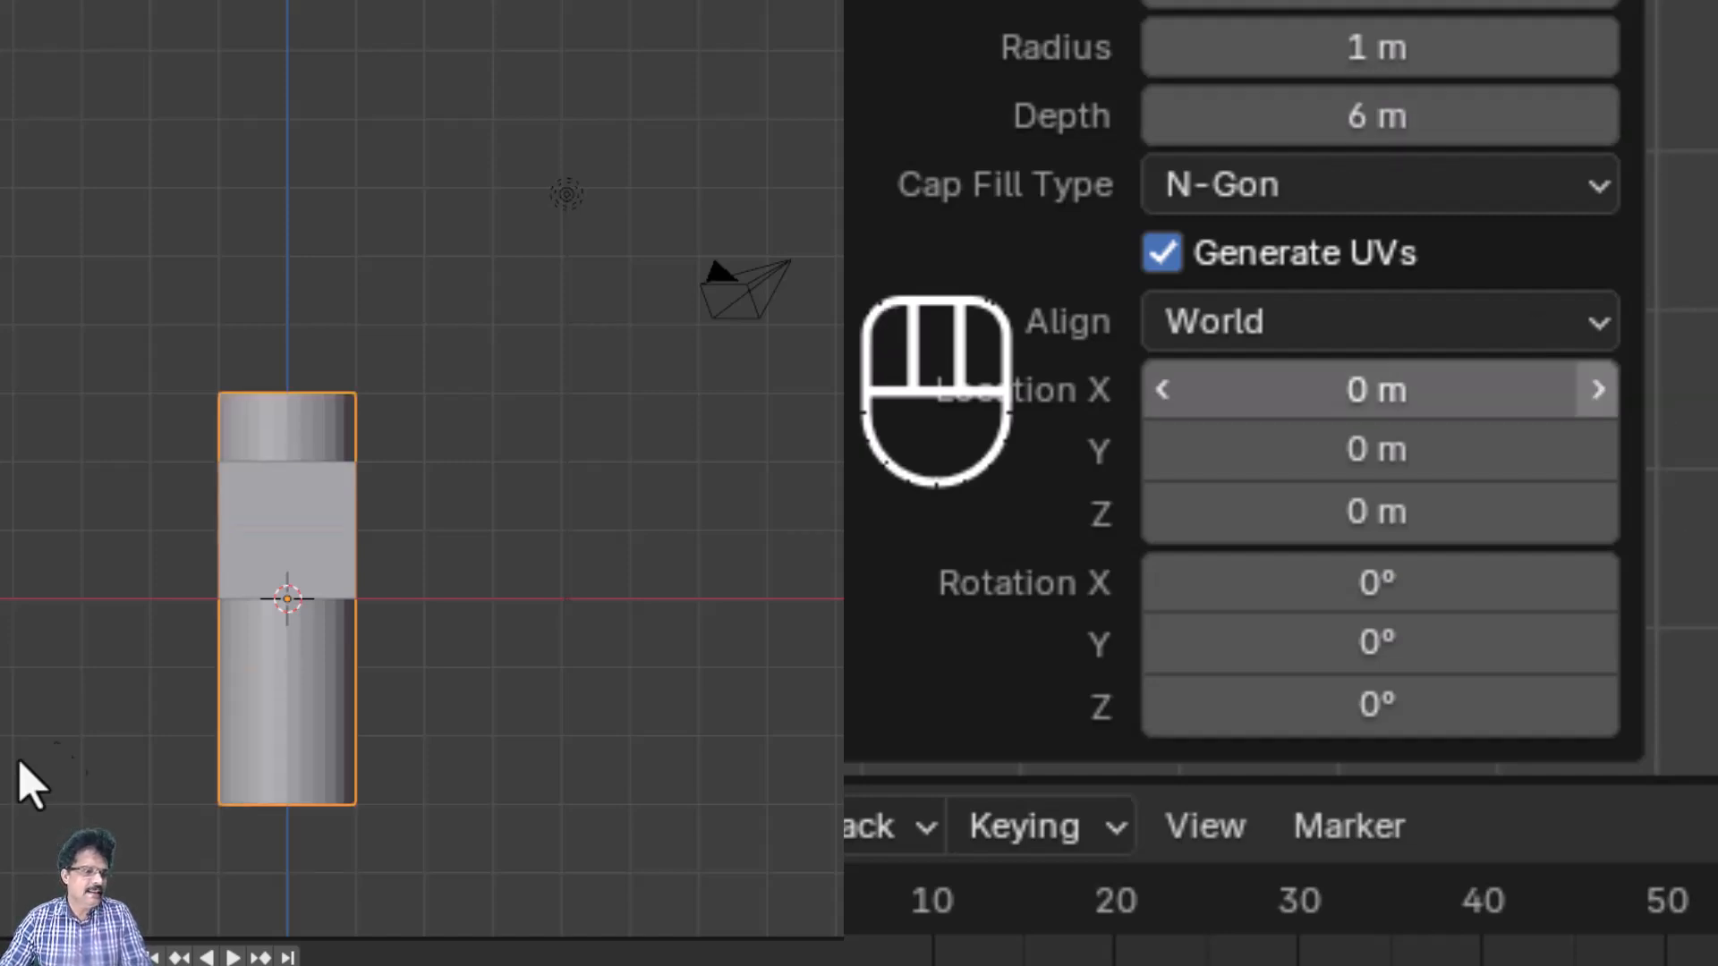
Set the new cylinder's Z location to 5 m so it stands on top of the cube
left_click(1378, 512)
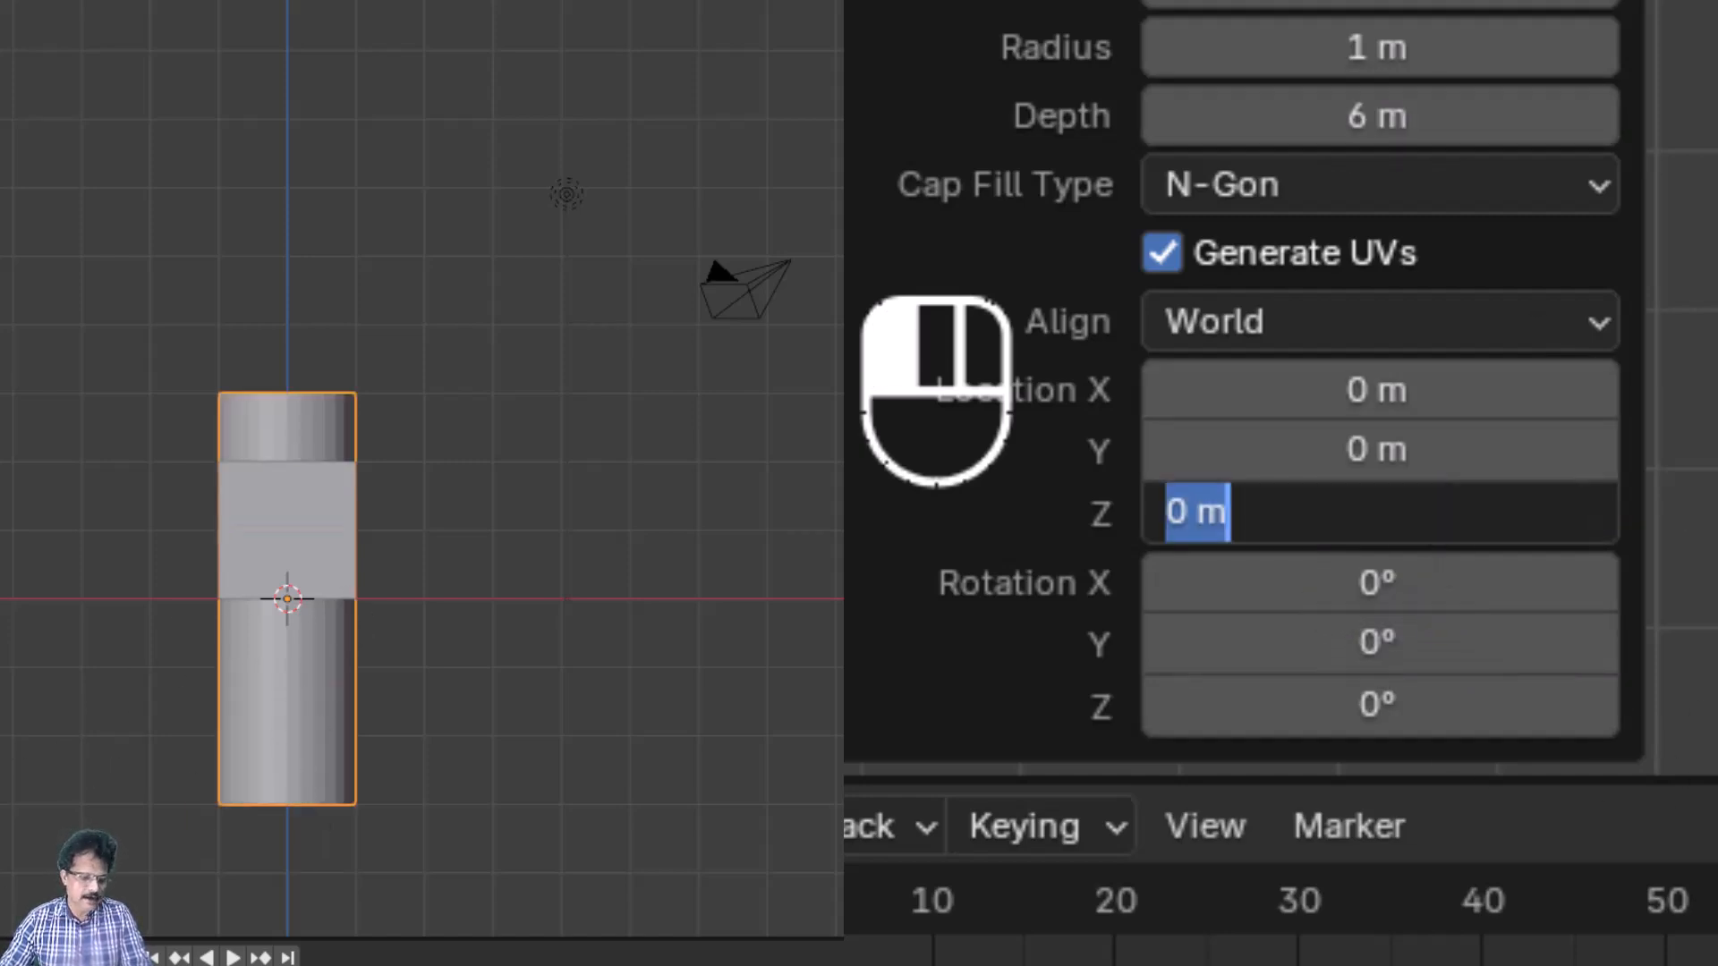
type("3")
key("Return")
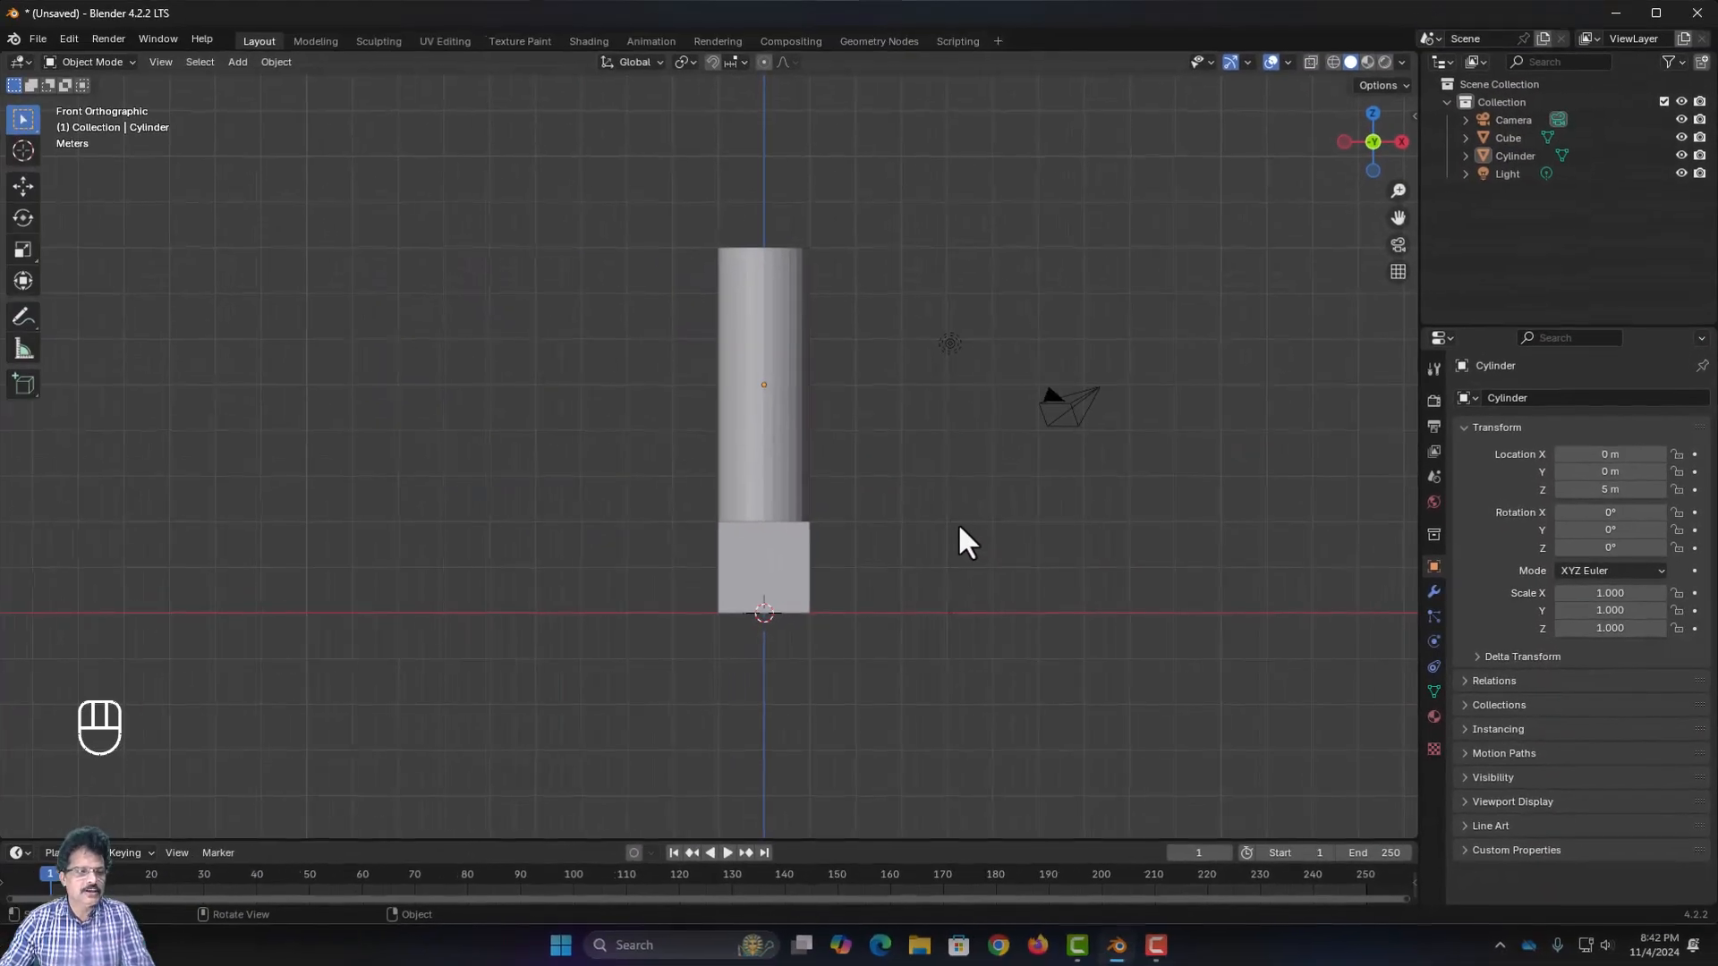
middle_click_drag(959, 530, 925, 549)
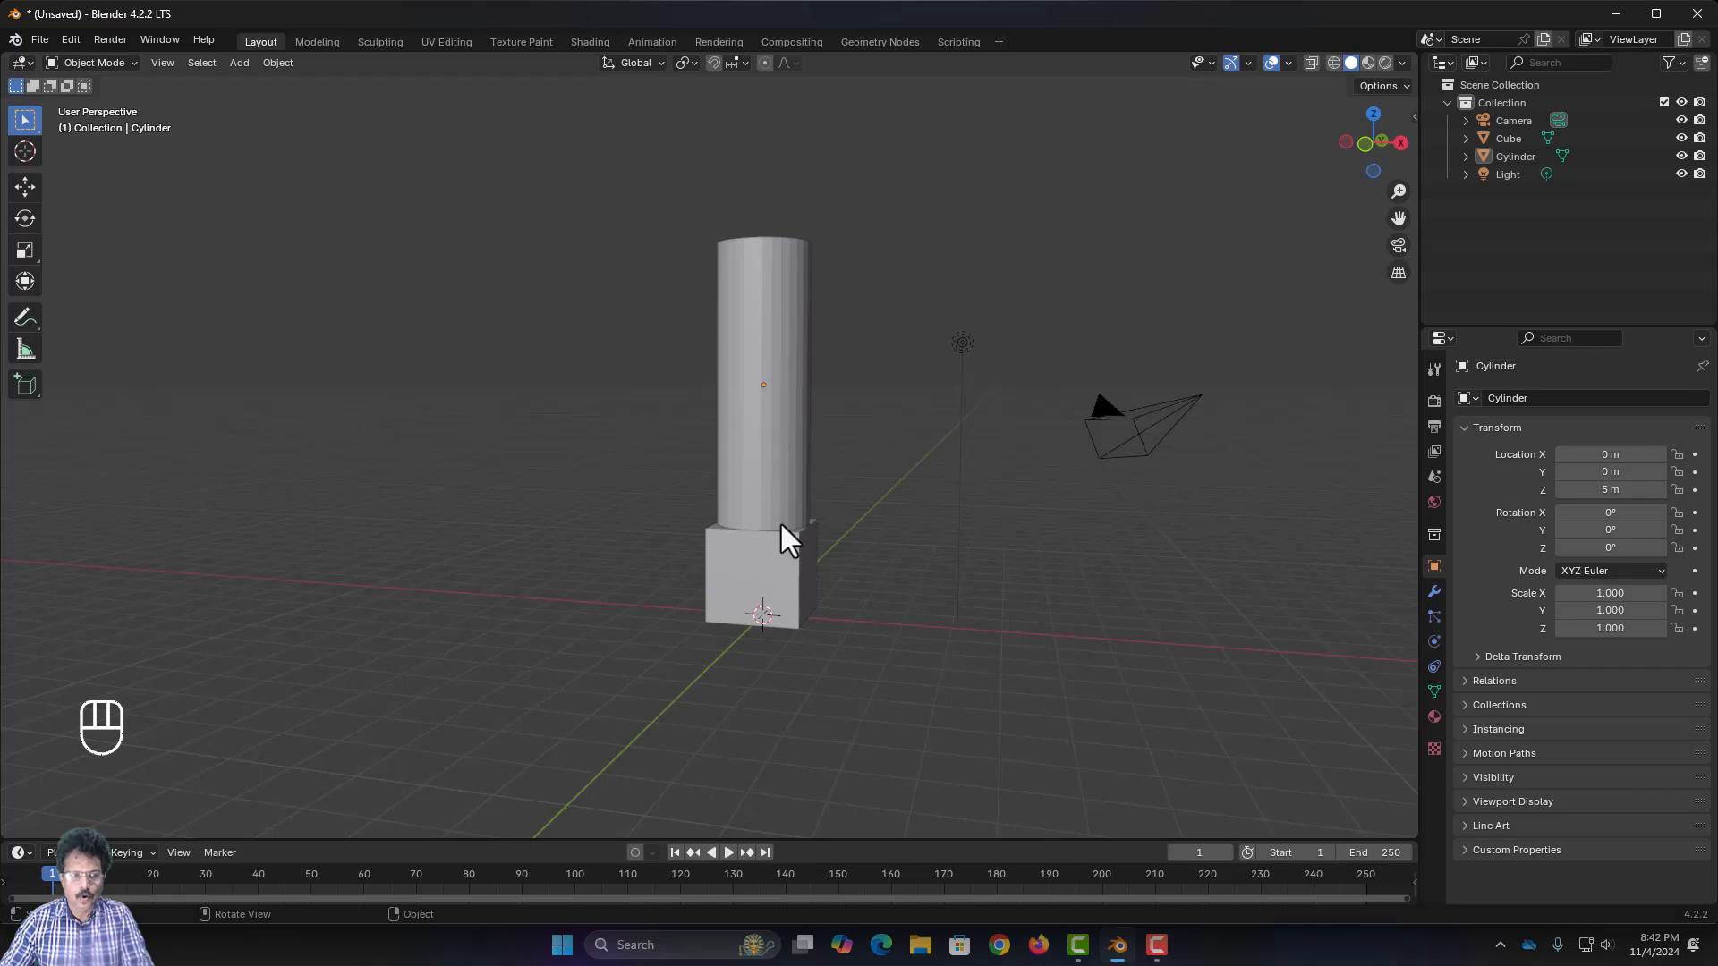
Scale the cylinder to 0.5 in X and Y only, keeping its Z scale locked, and deselect it
left_click(780, 466)
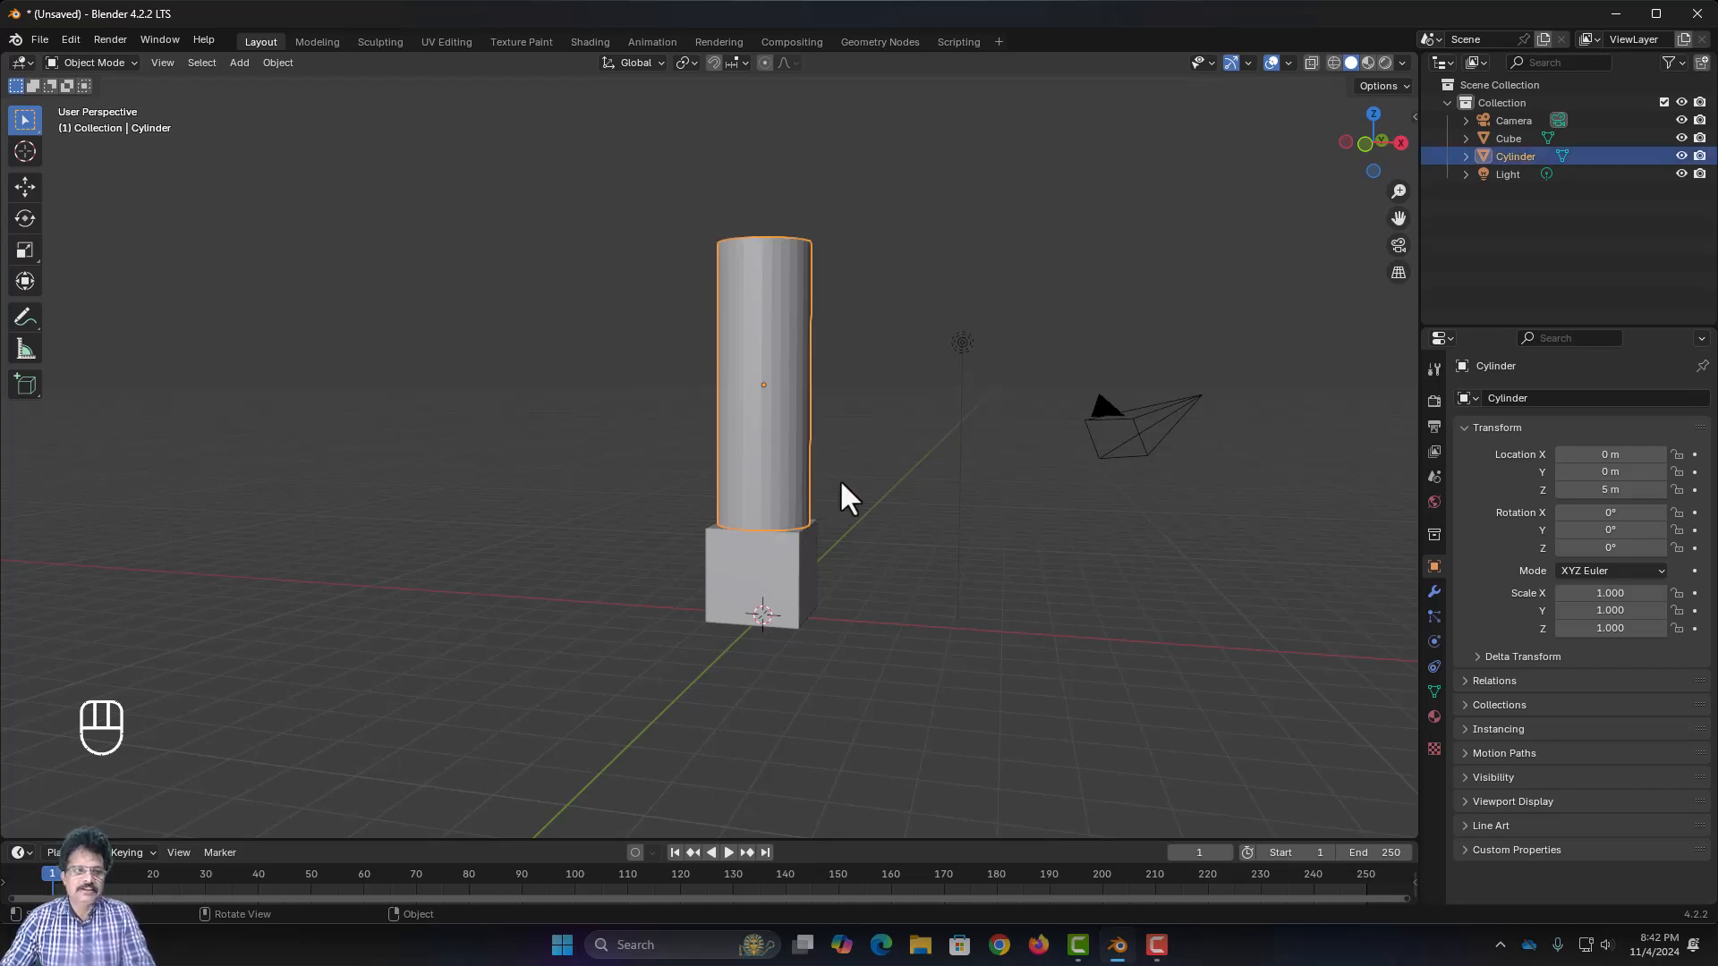
middle_click_drag(862, 498, 865, 582)
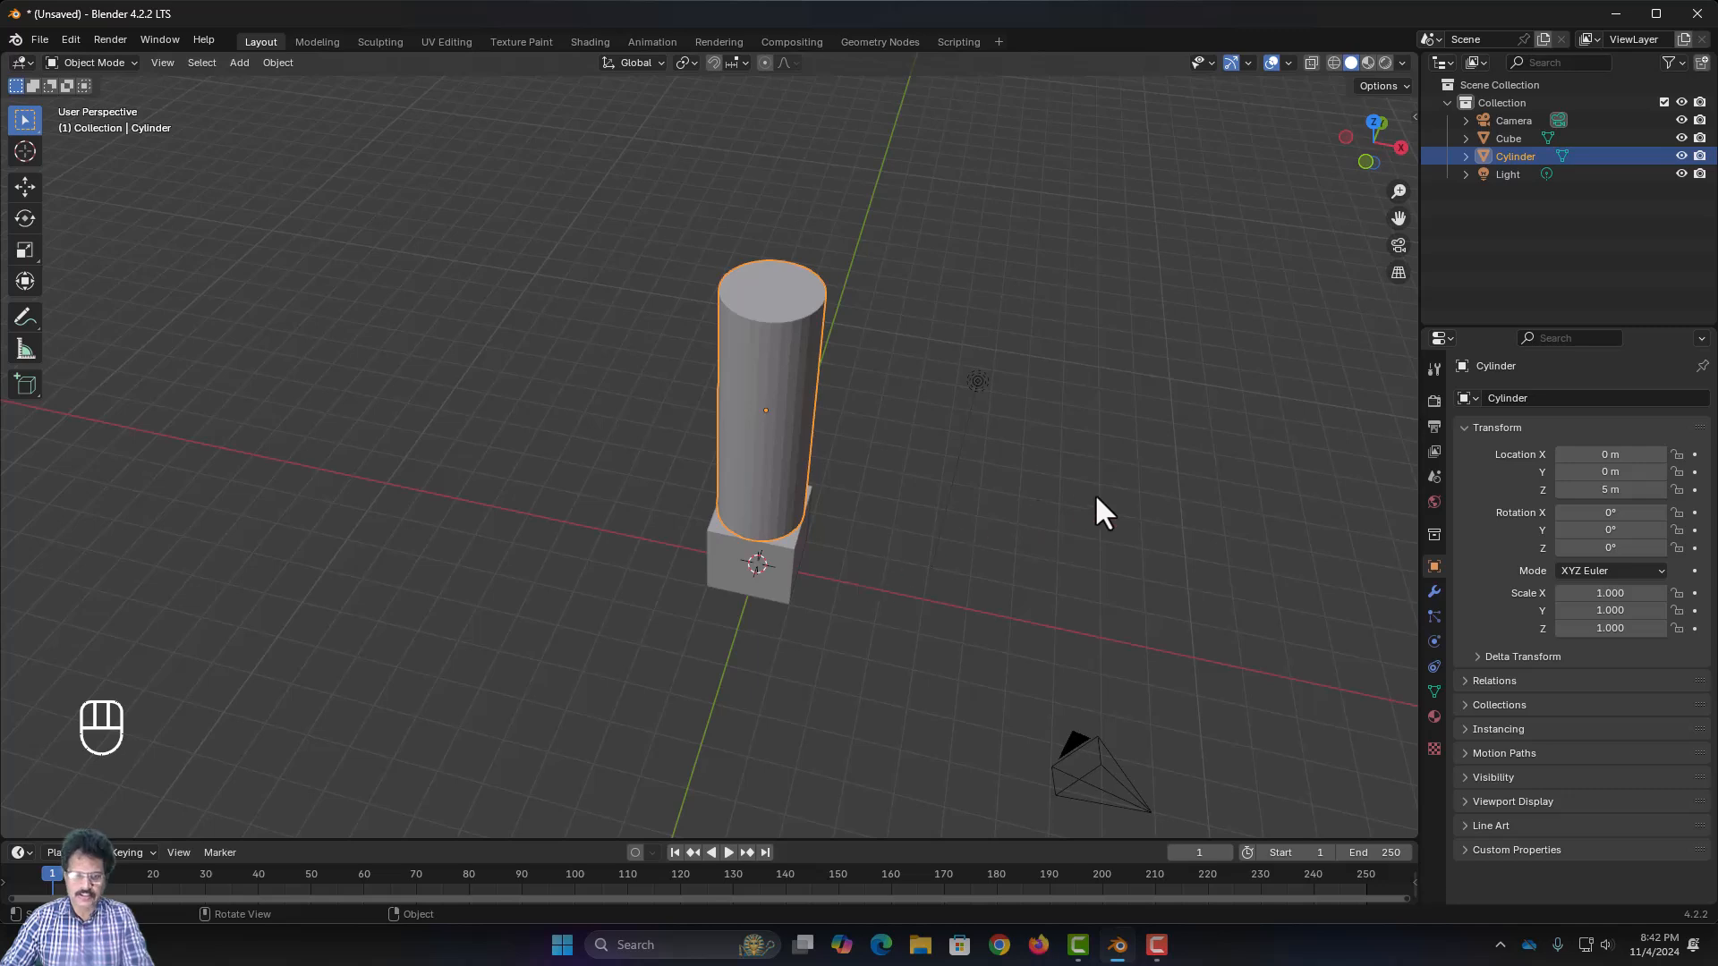
key("s")
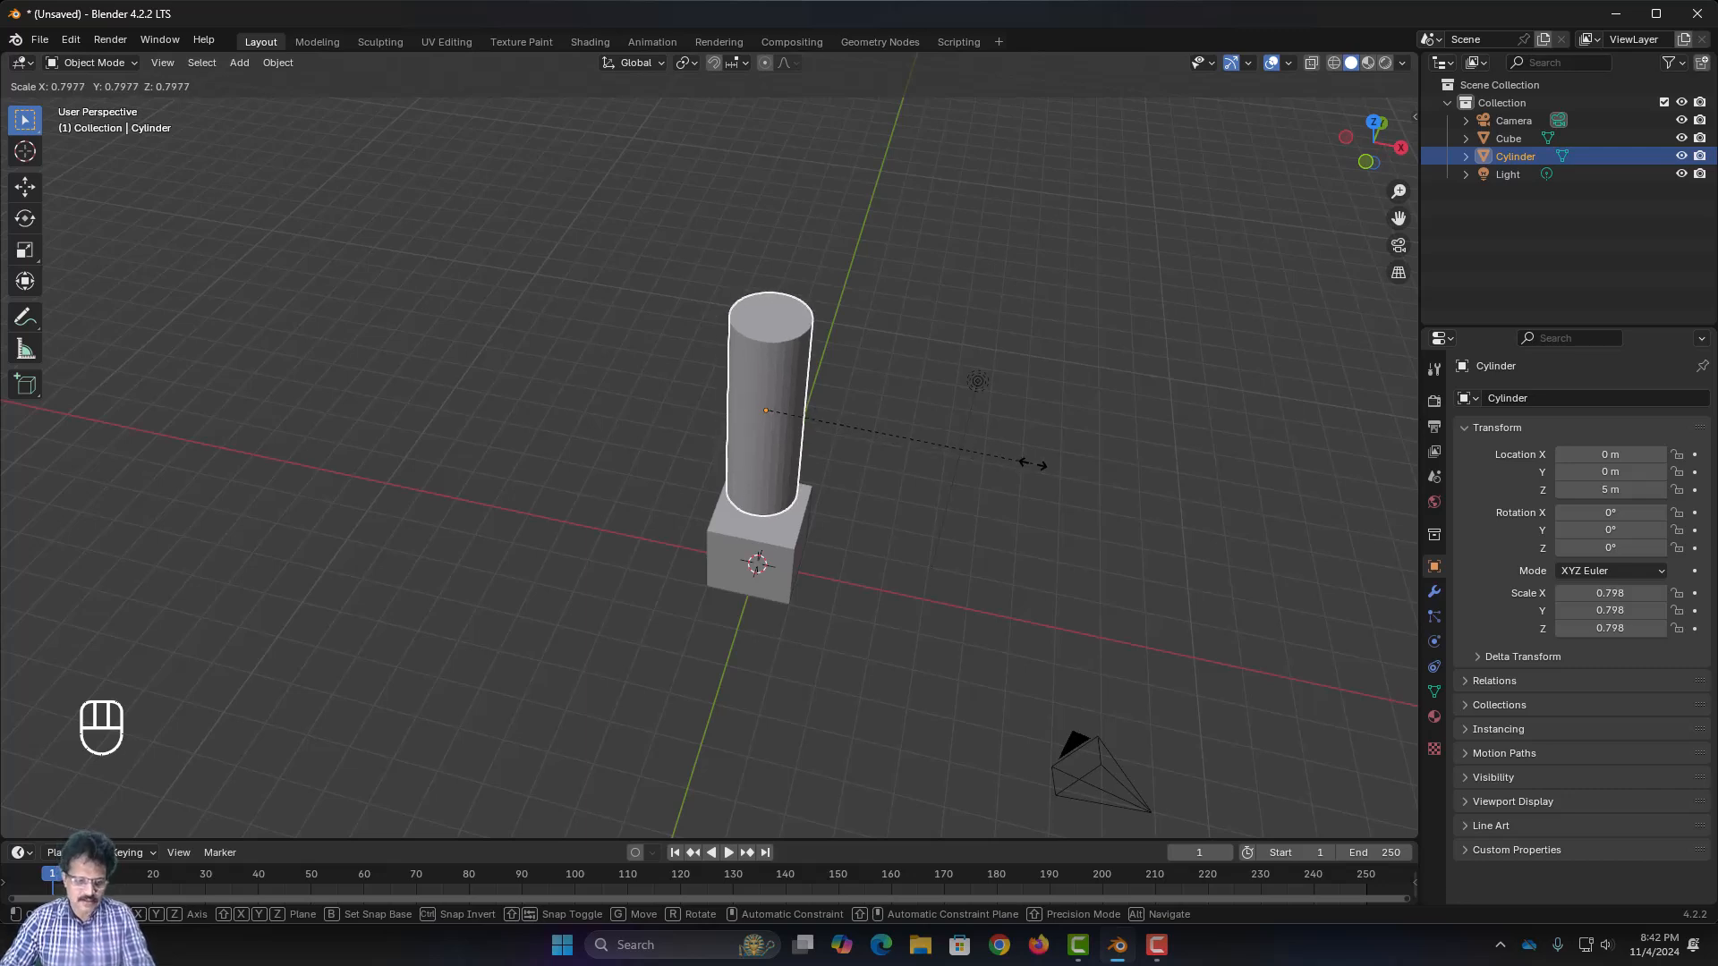
key("shift")
key("shift+z")
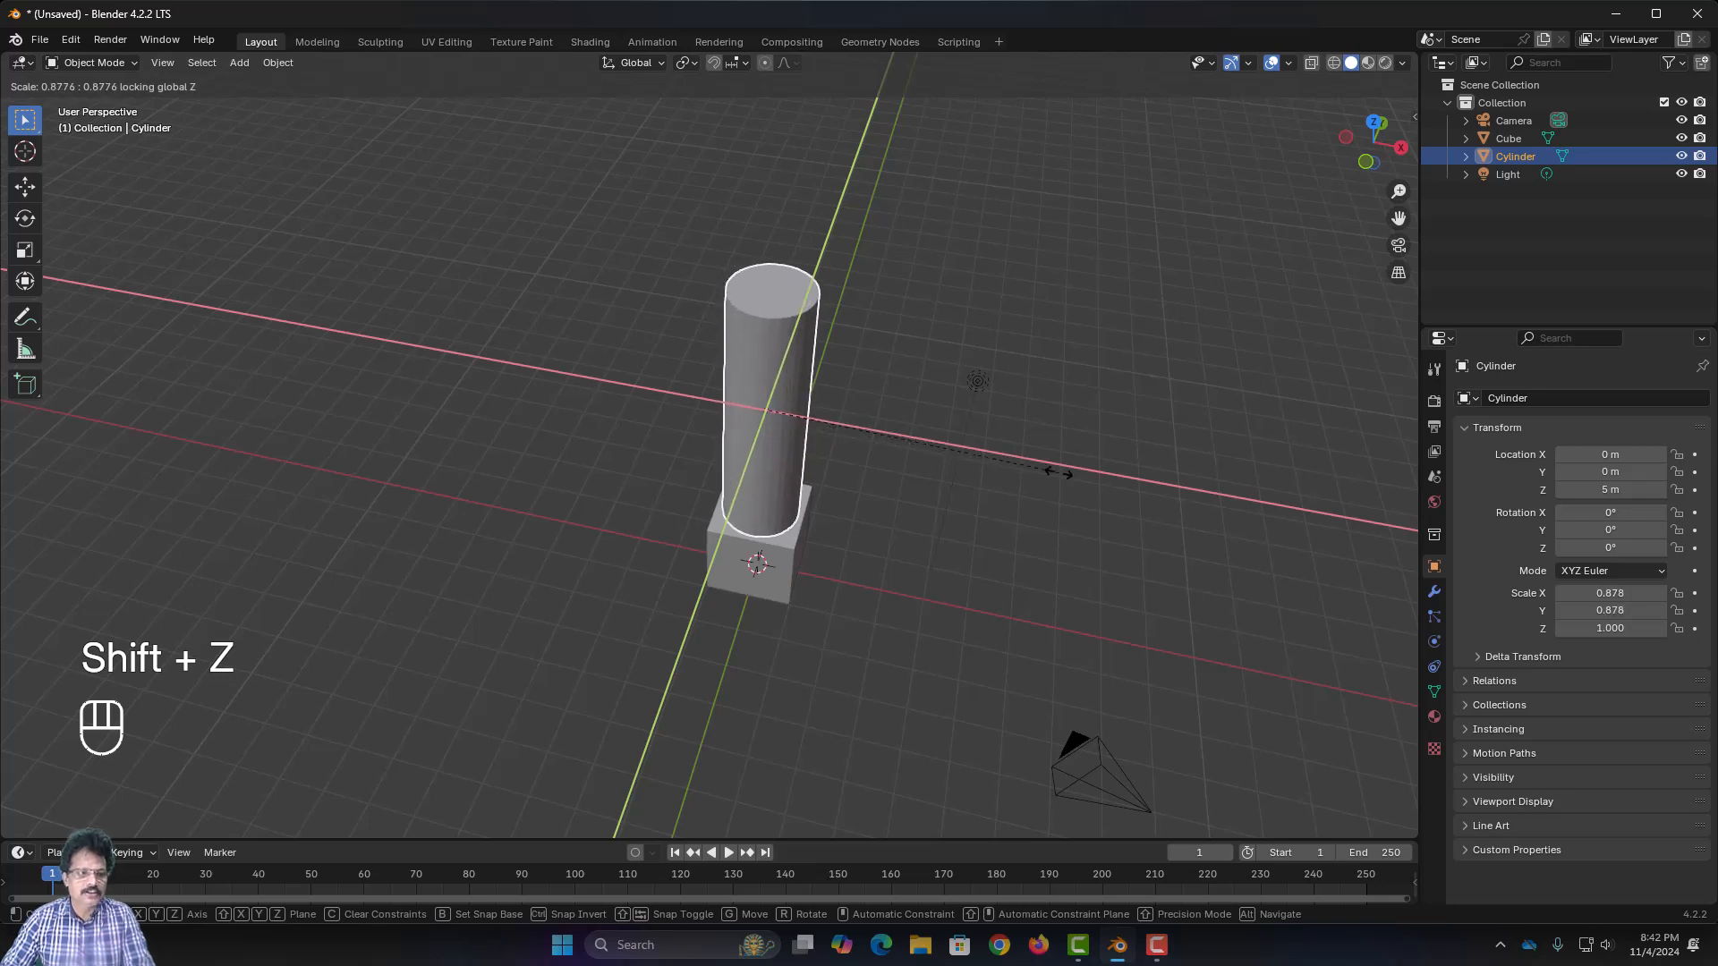
left_click(904, 466)
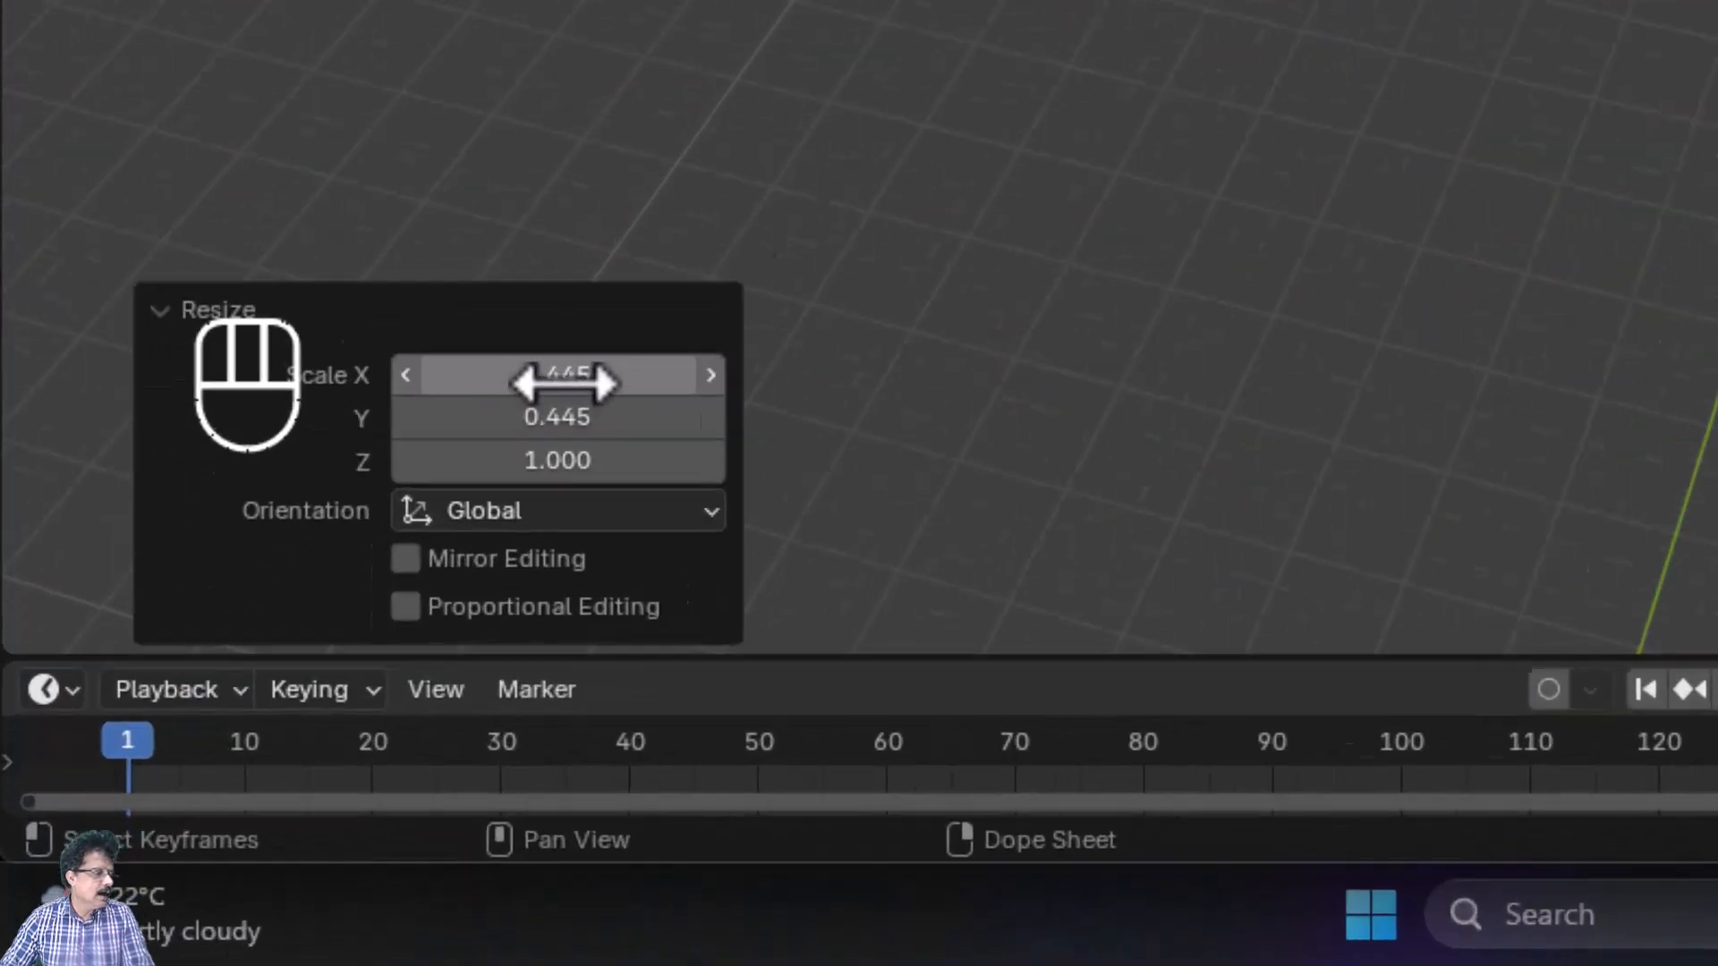
left_click_drag(565, 384, 566, 433)
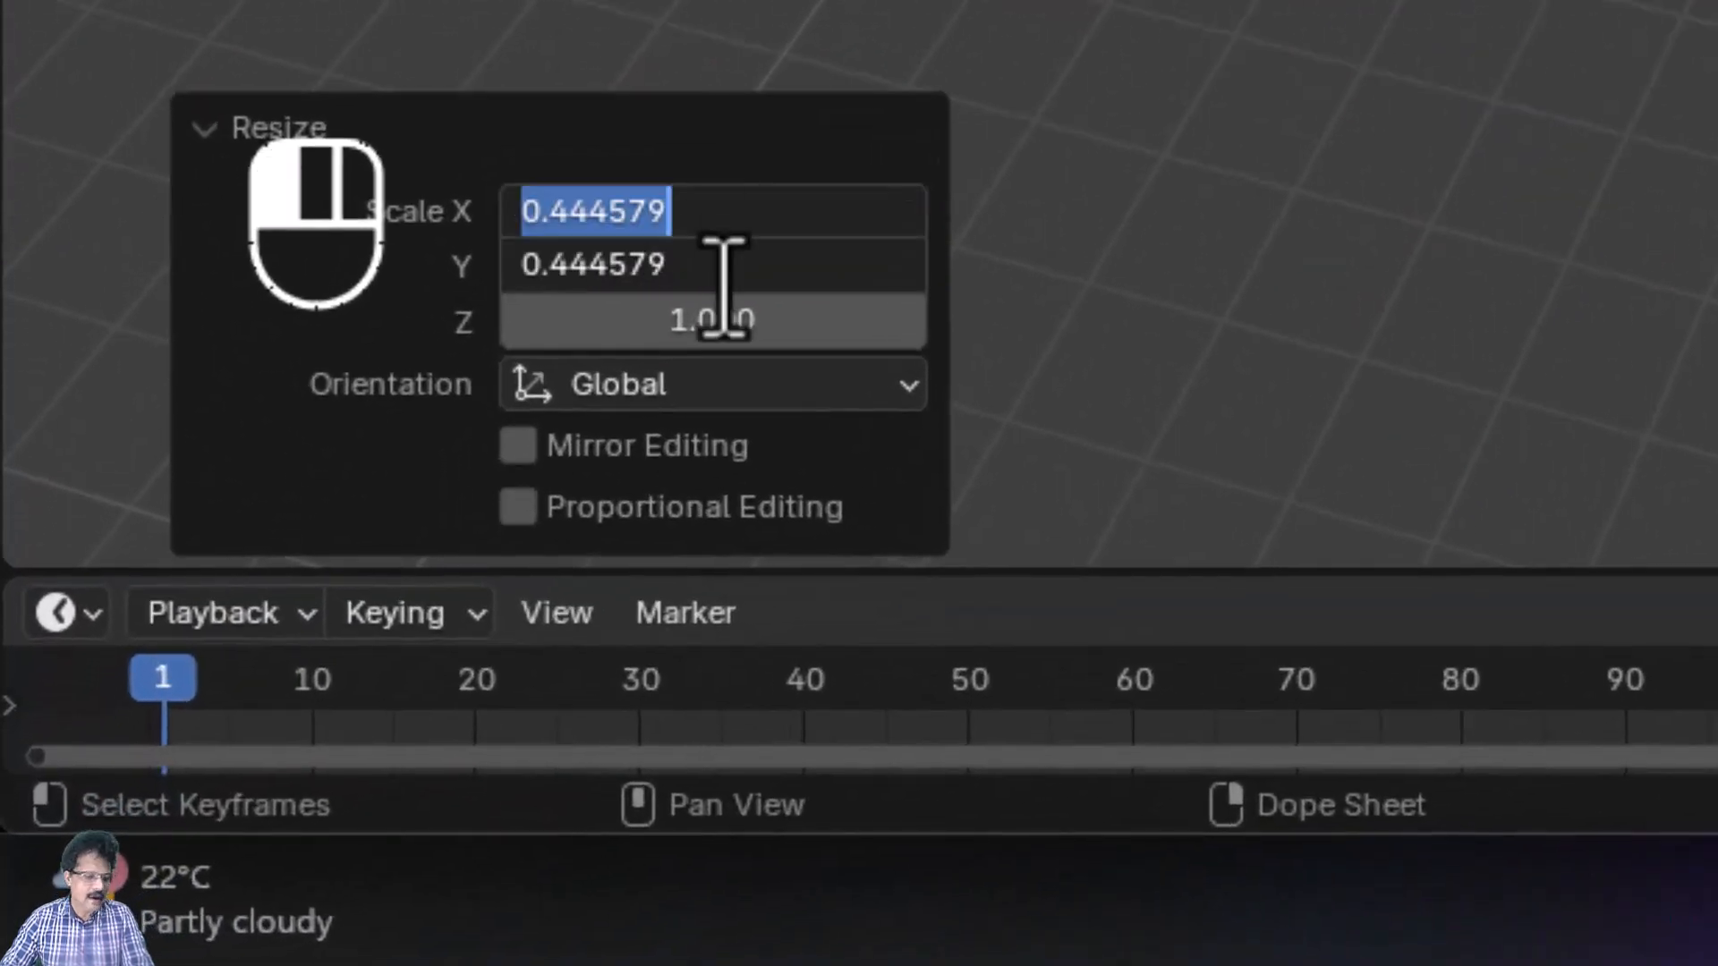
type(".5")
key("Return")
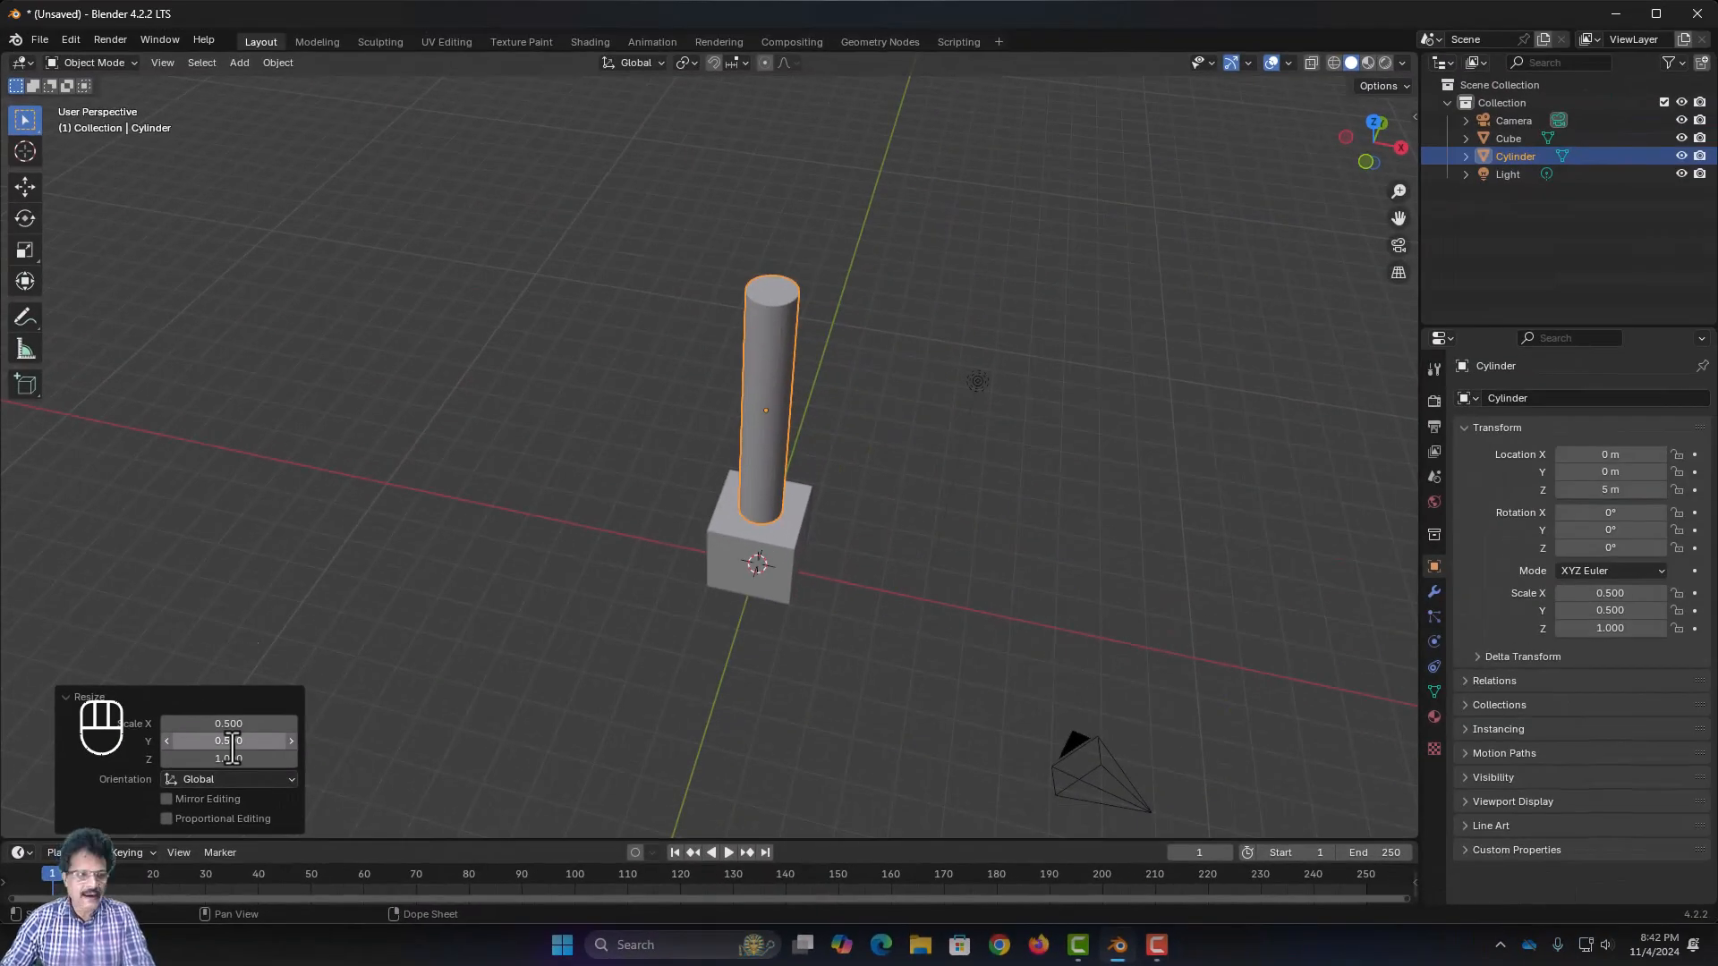
left_click(327, 632)
Add a cone mesh at the world origin and move it up 9 m along Z onto the top of the cylinder
key("KP_1")
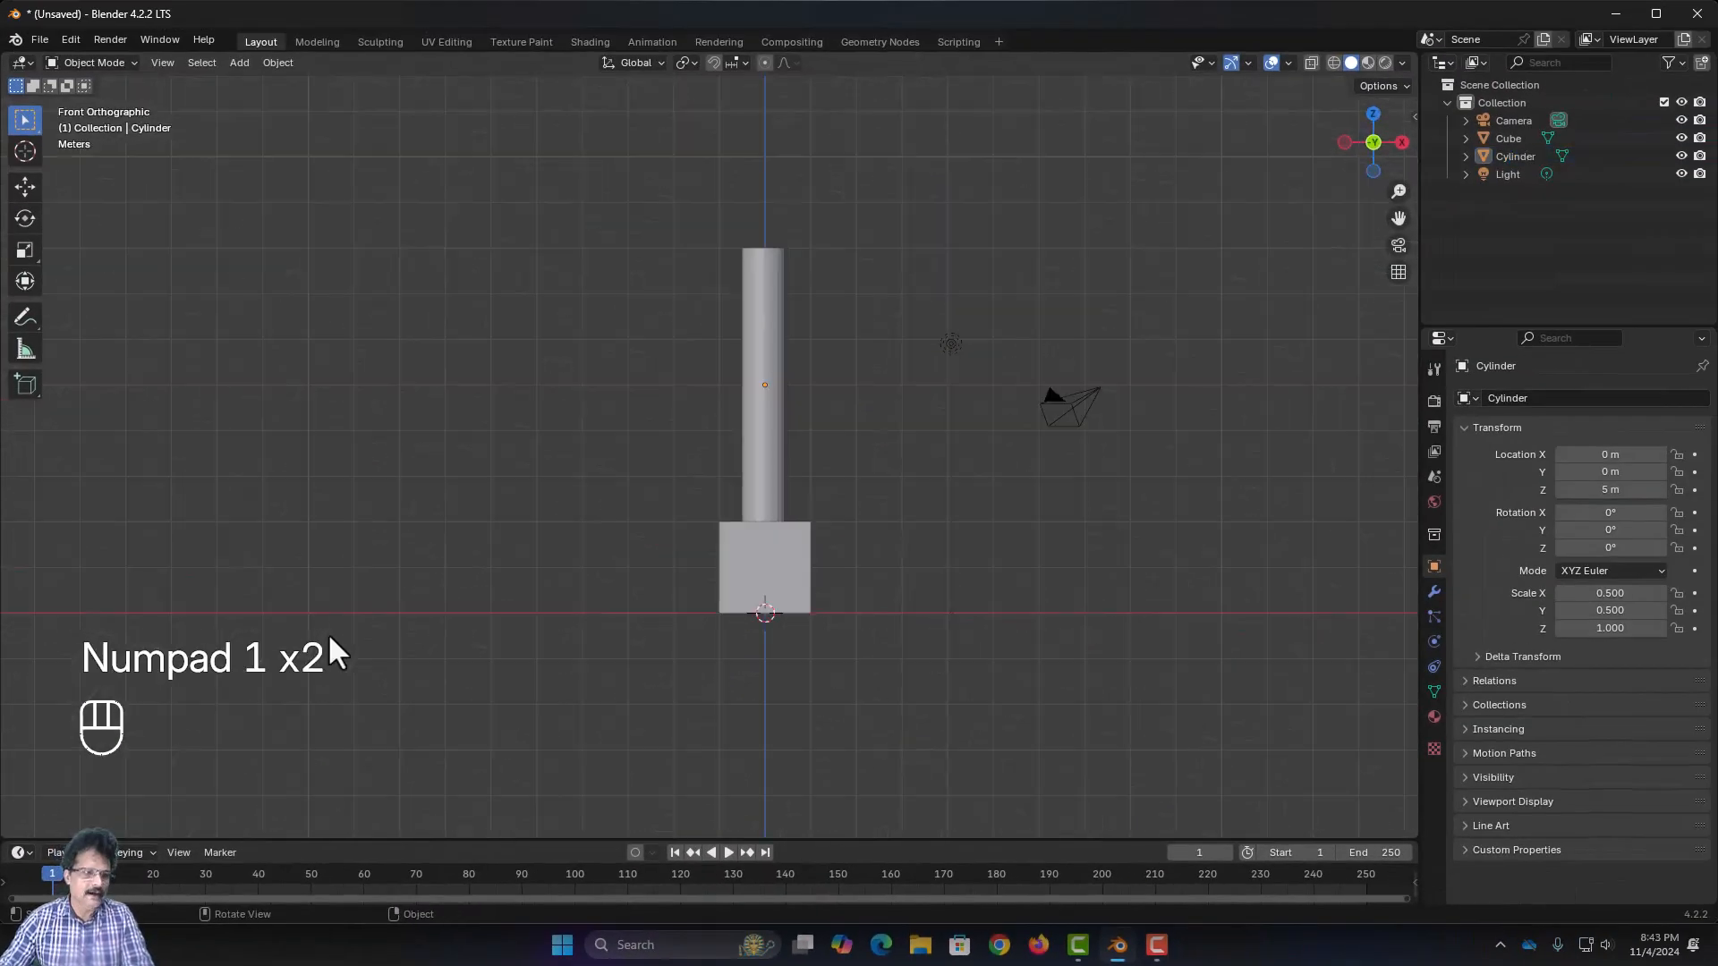
key("shift+a")
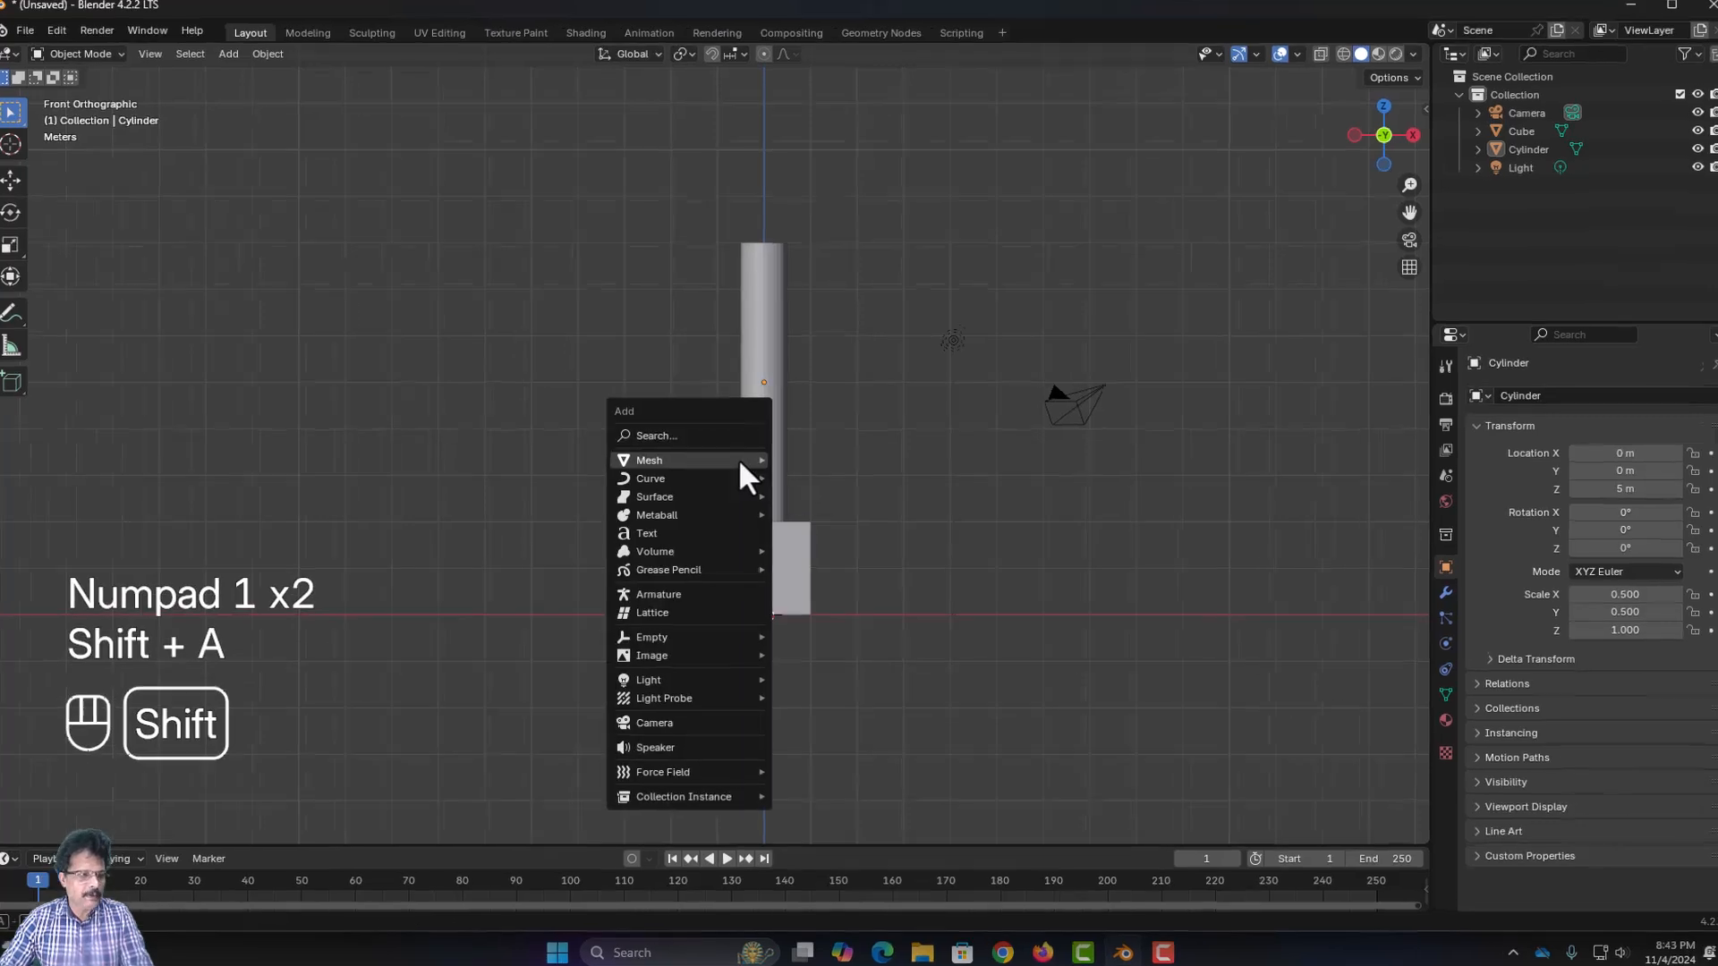
mouse_move(739, 461)
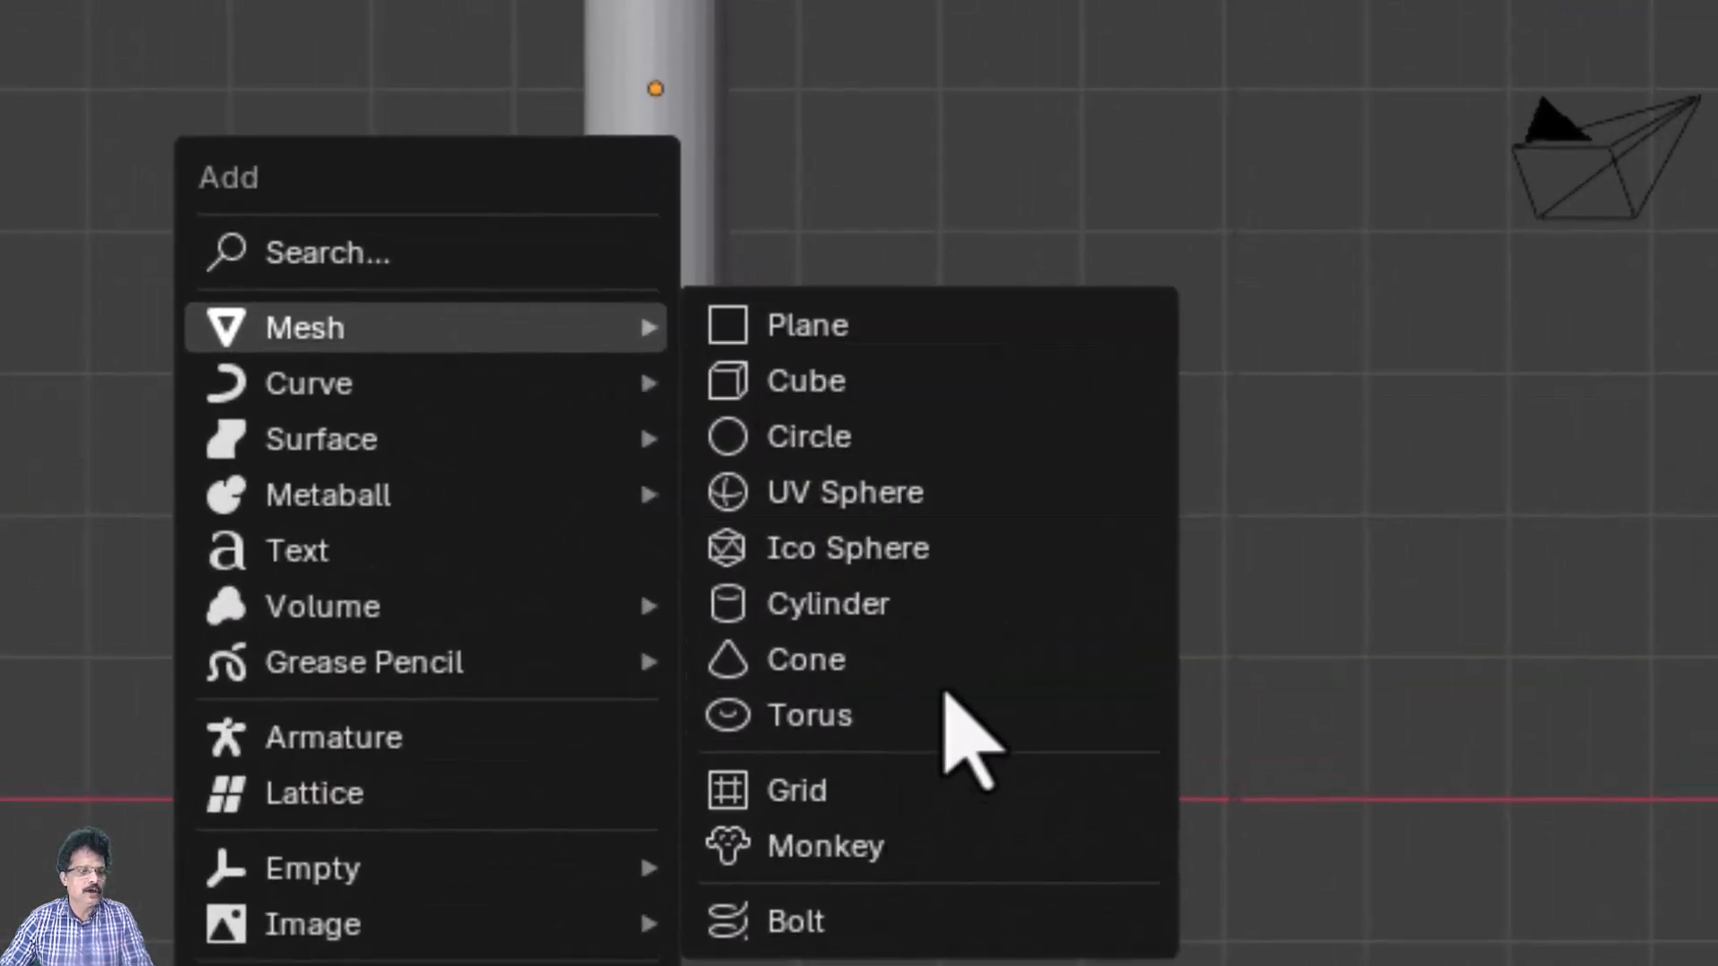
left_click(904, 633)
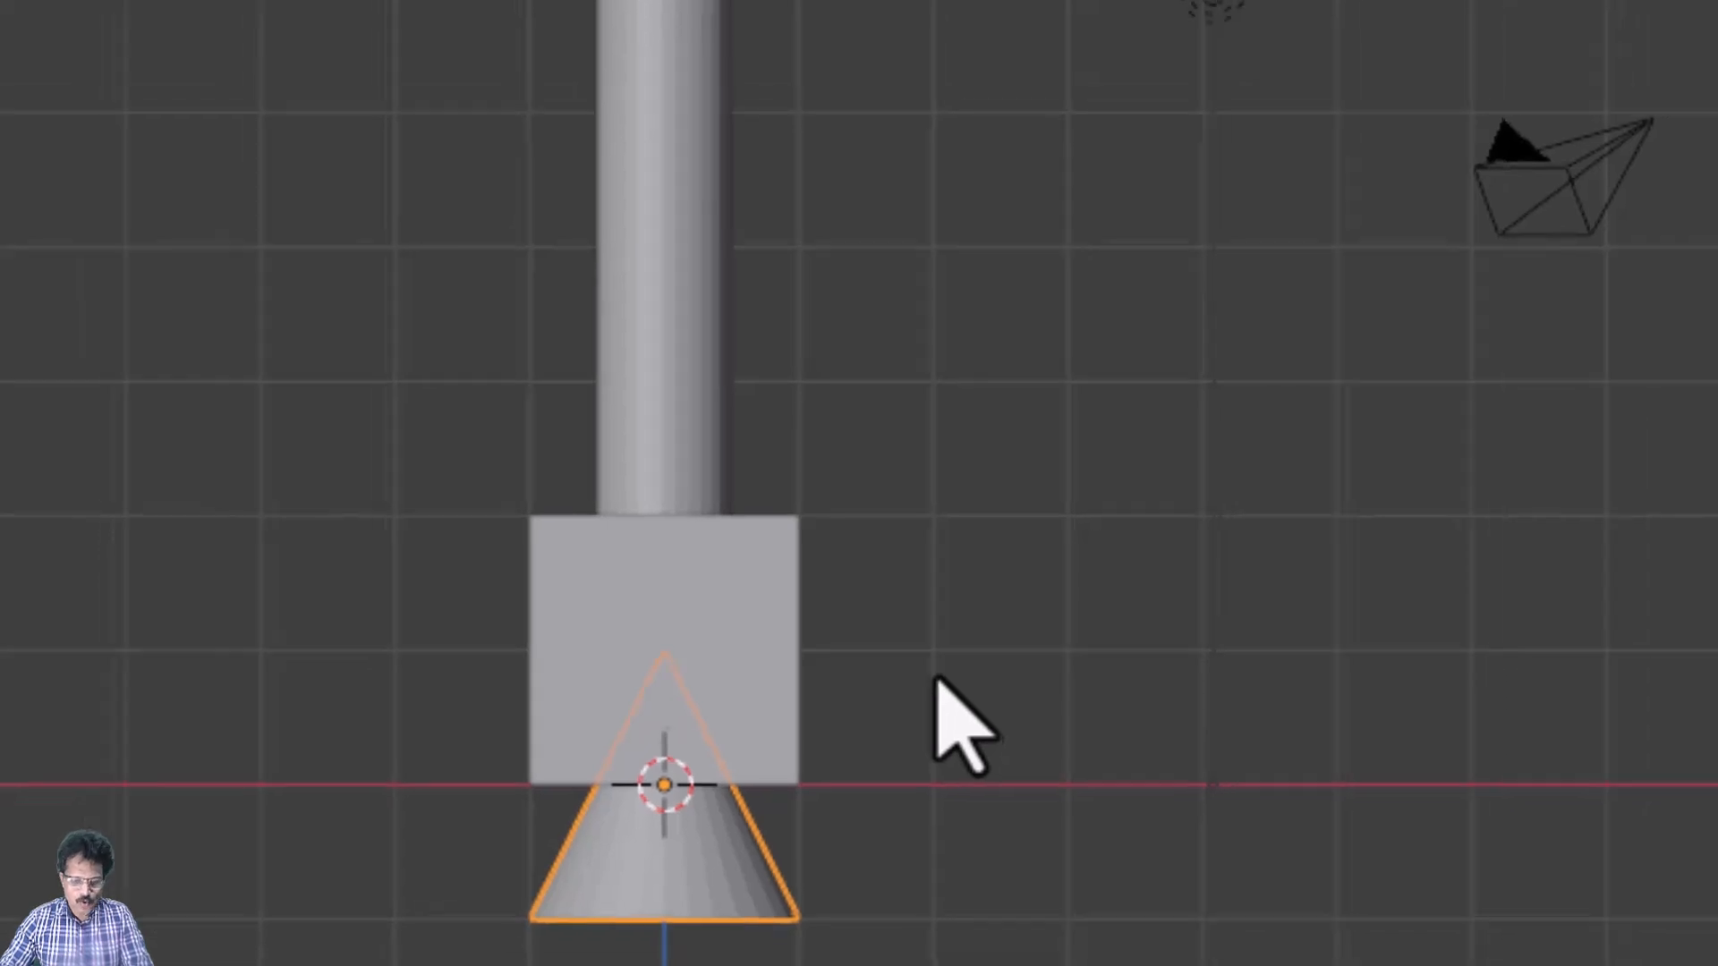
key("g")
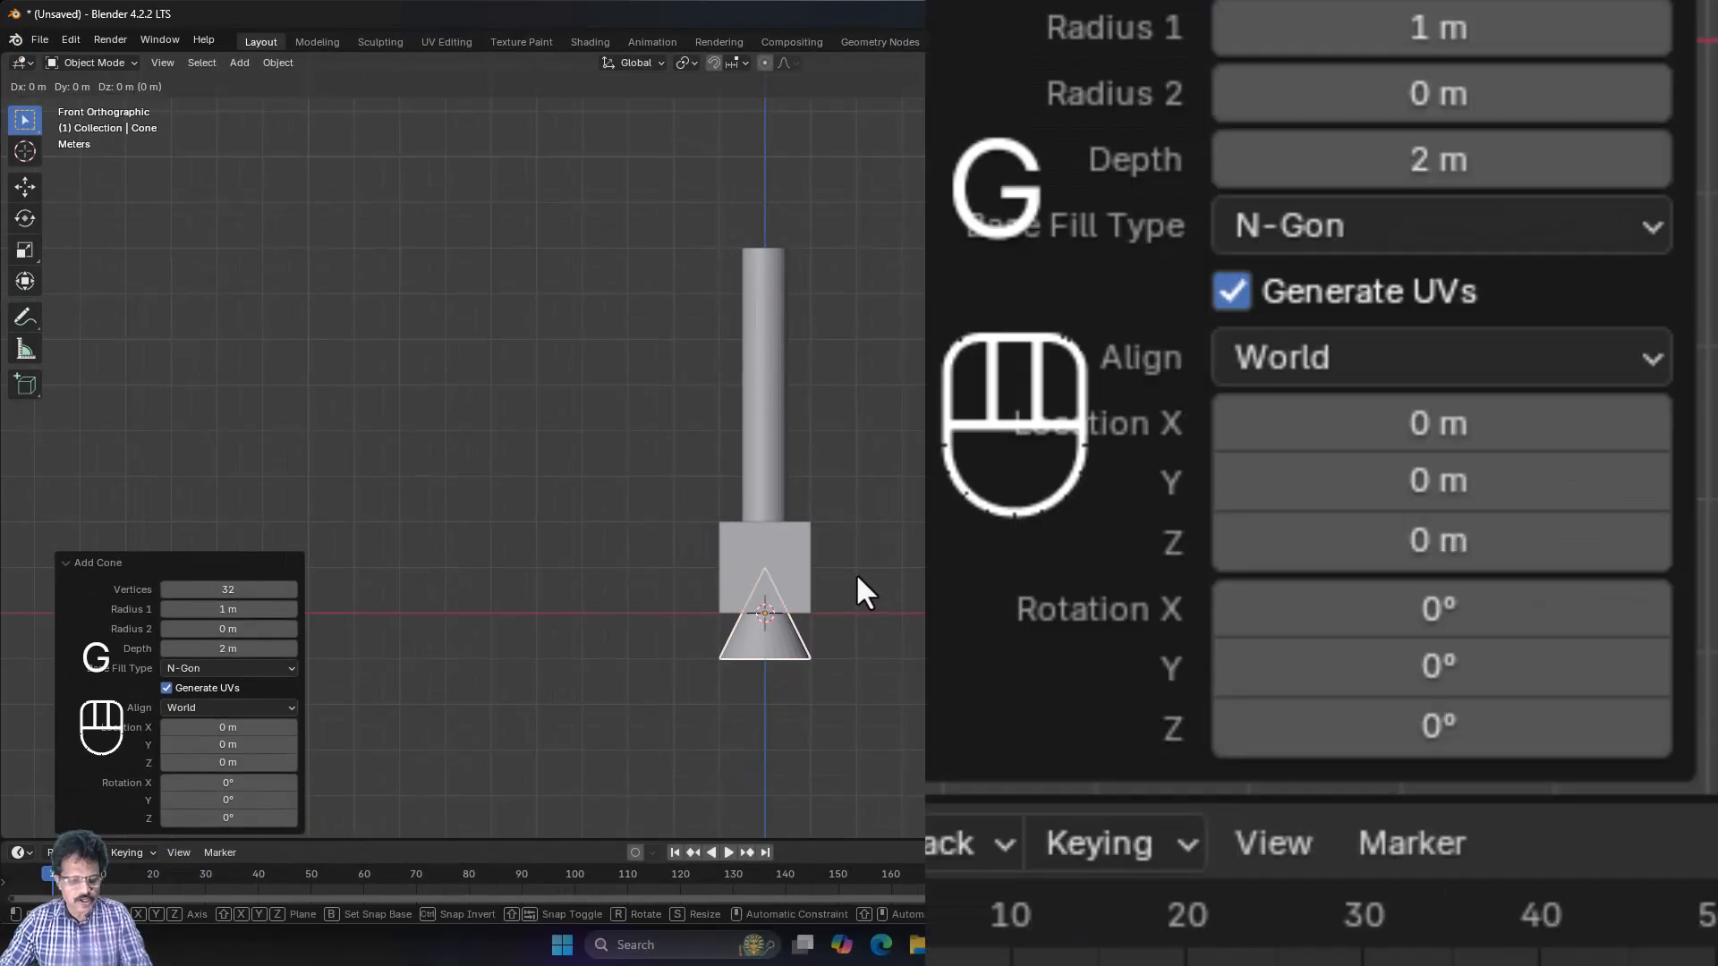
key("z")
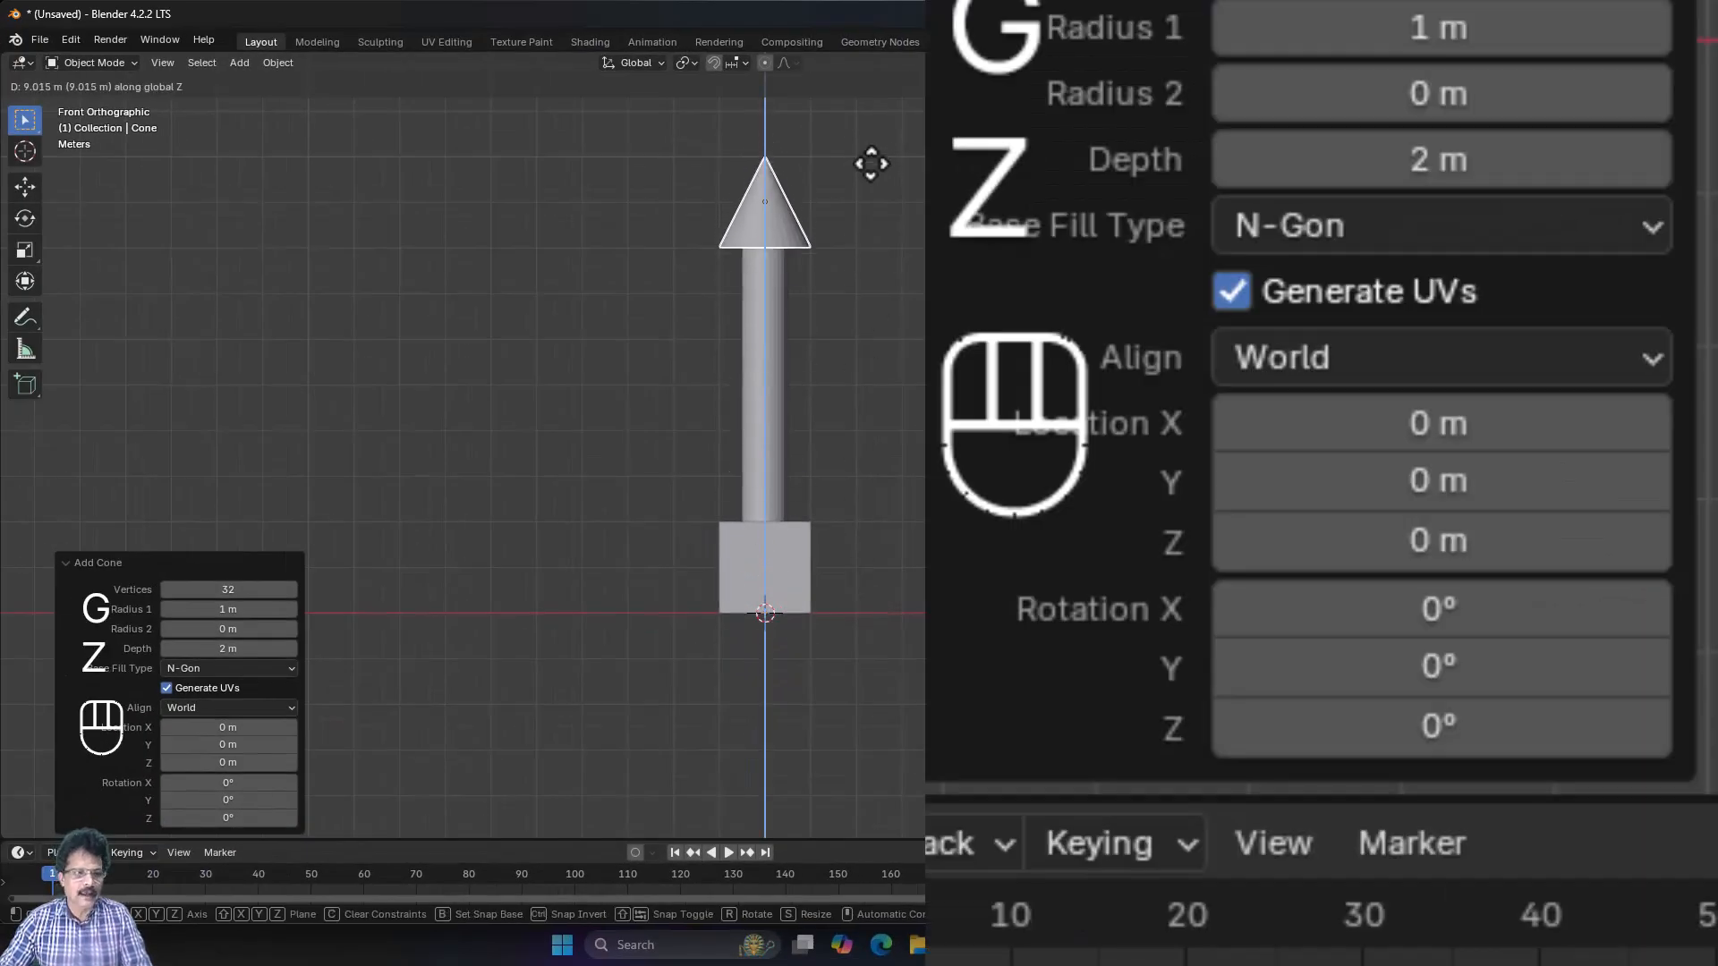
left_click(870, 164)
left_click(221, 759)
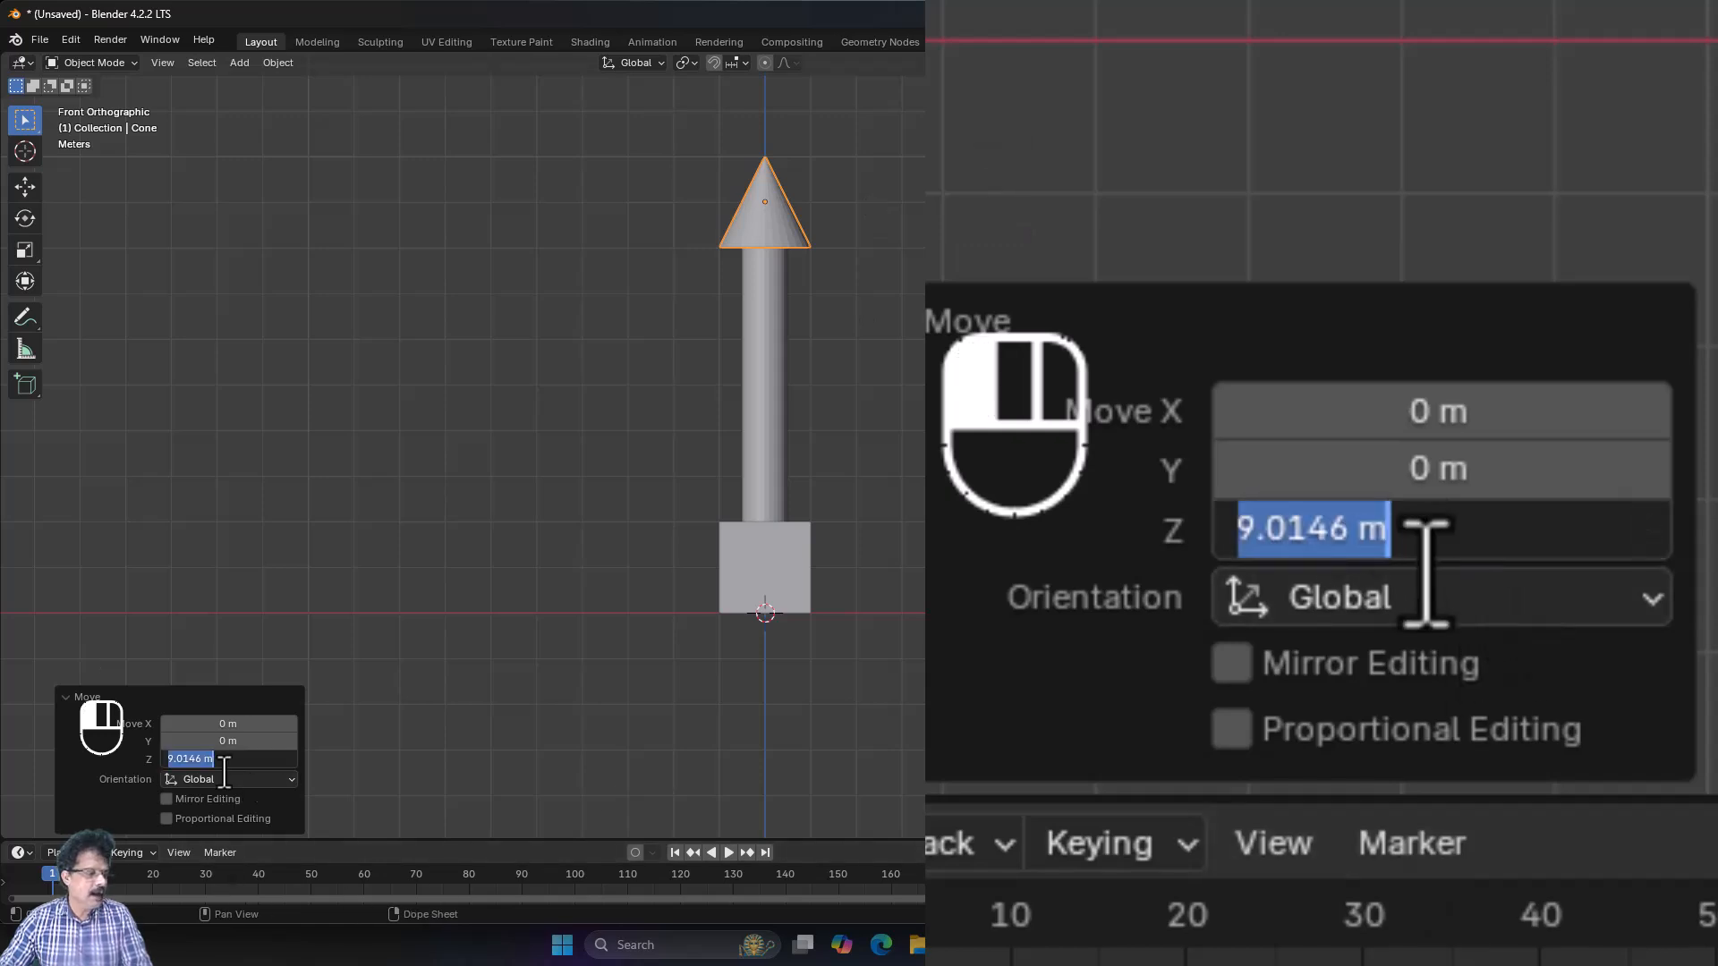
type("9")
key("Return")
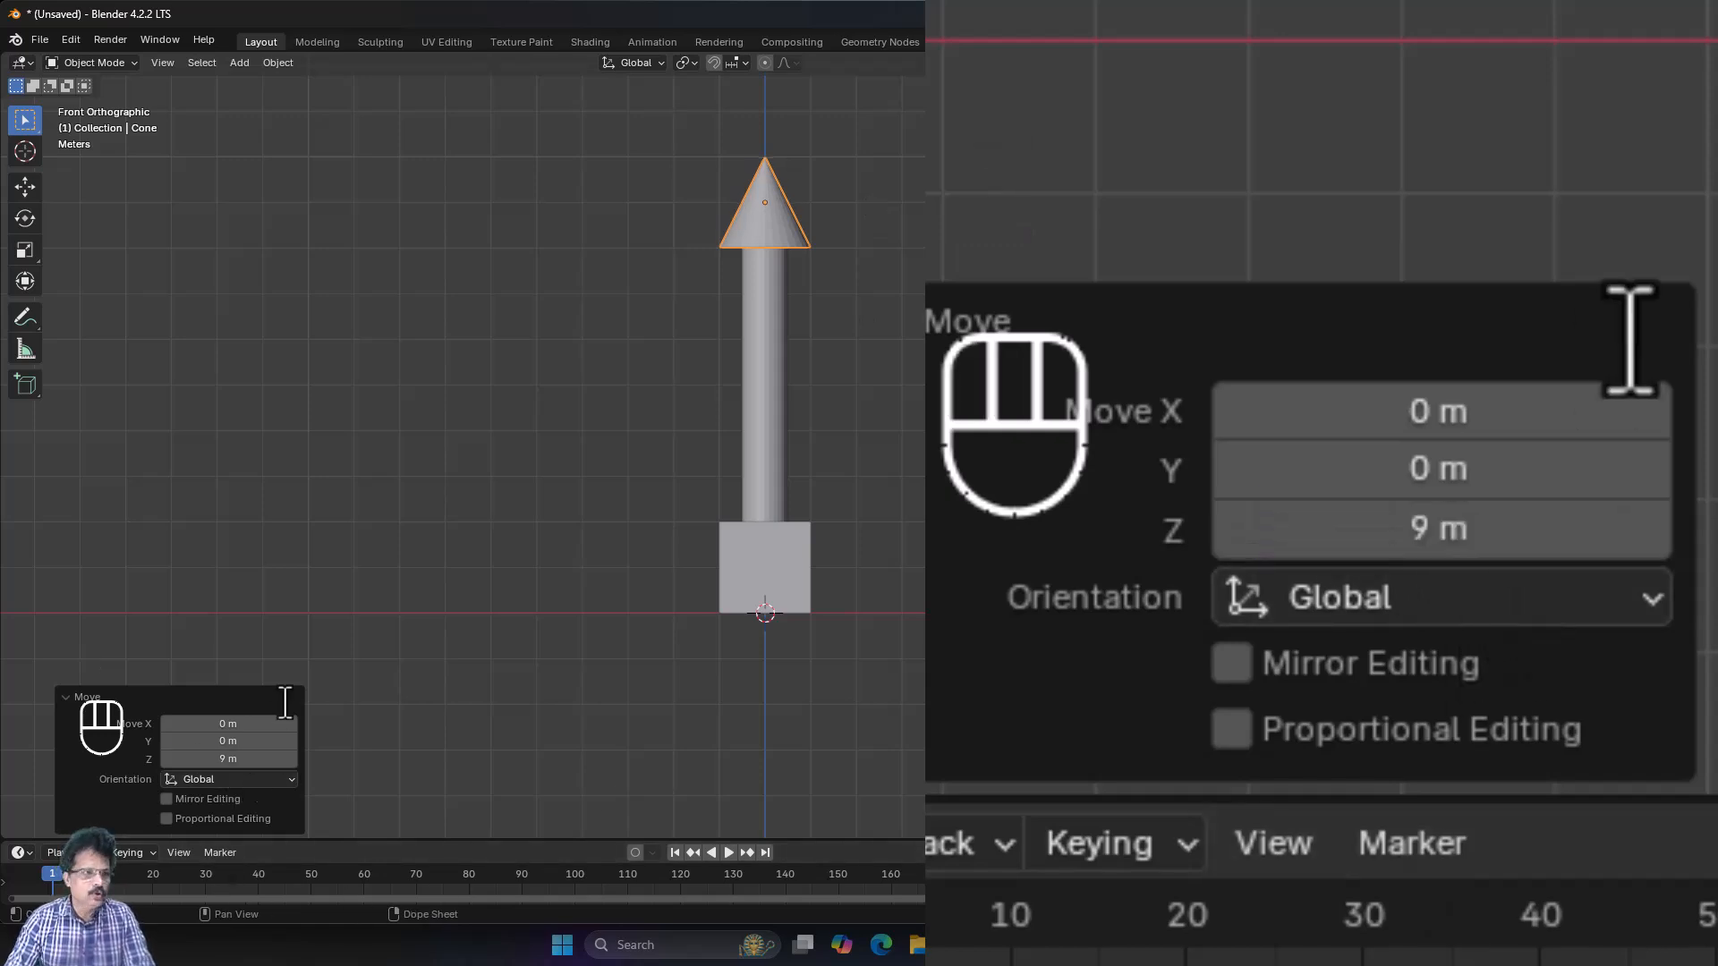
middle_click_drag(680, 501, 779, 538)
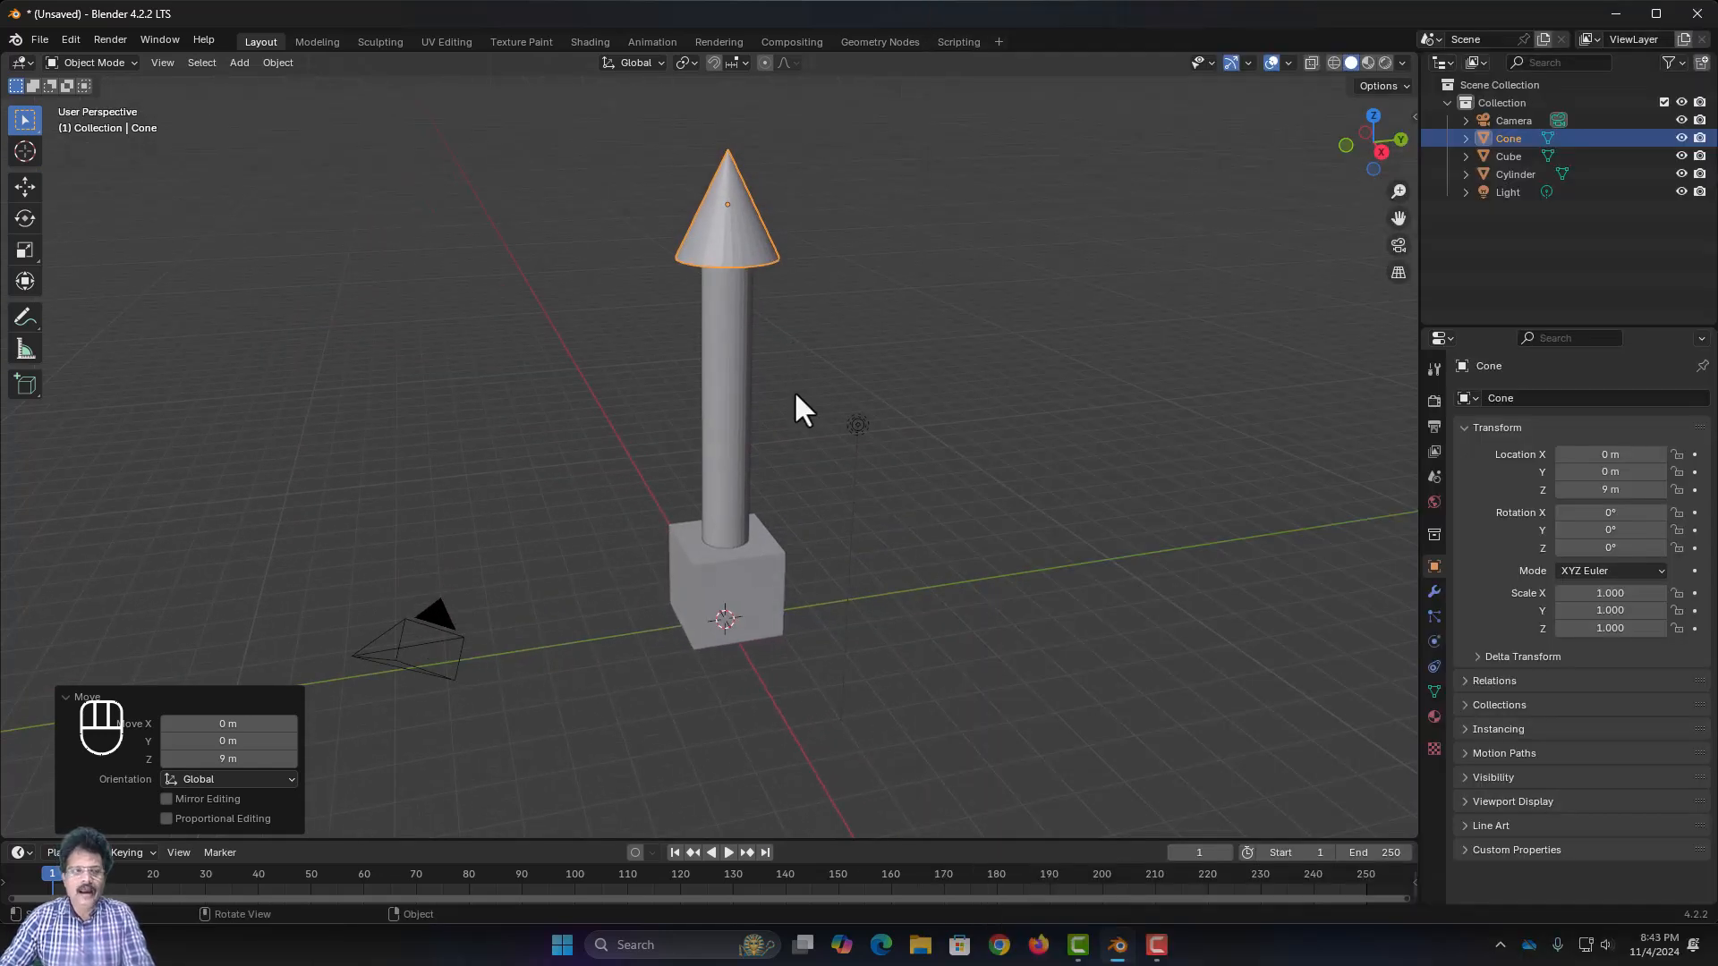
Rename the cone object as arrow01
key("KP_1")
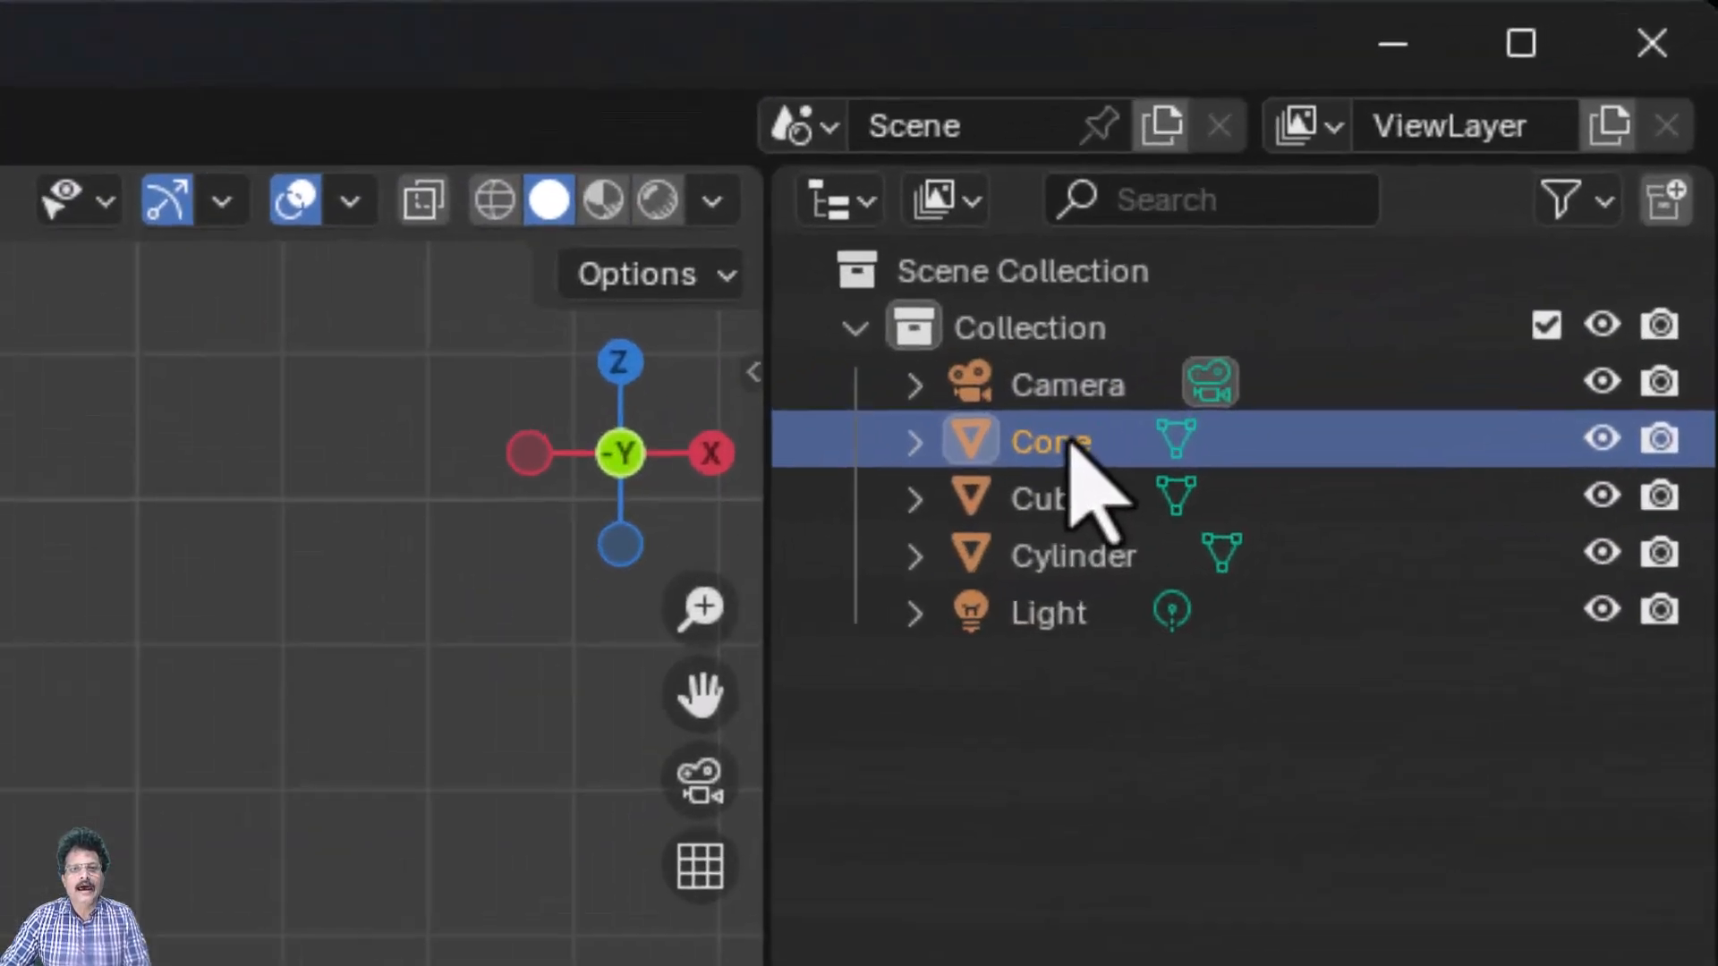
double_click(1518, 138)
type("arr")
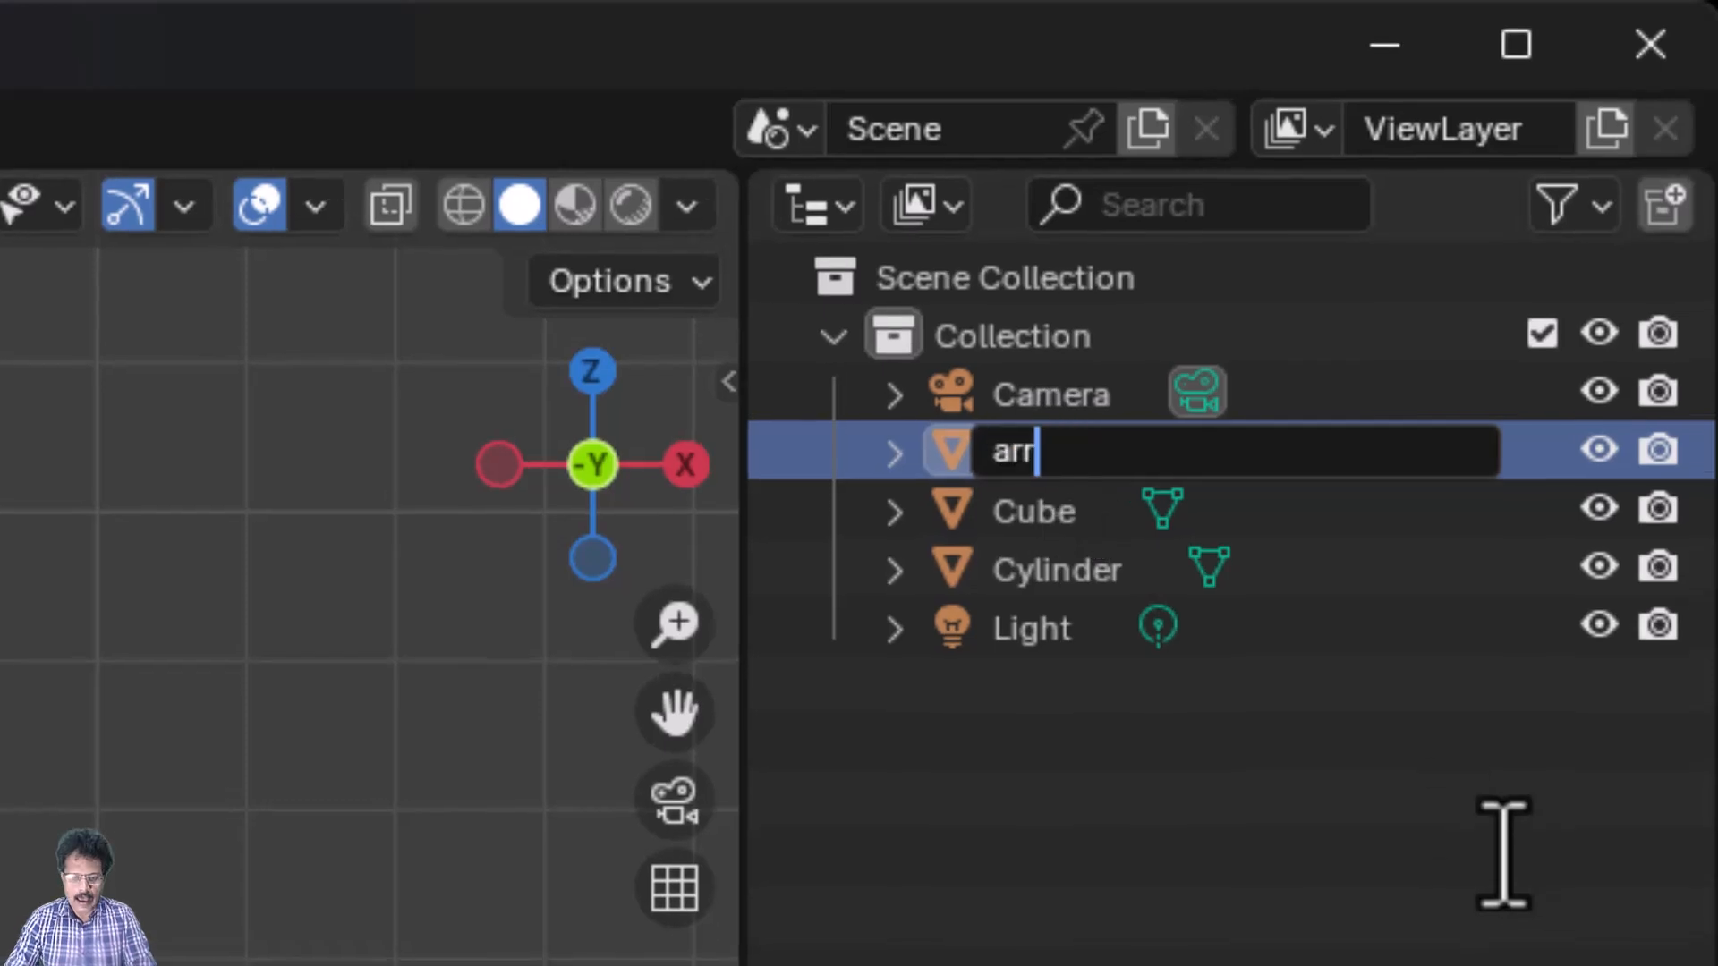
type("ow01")
key("Return")
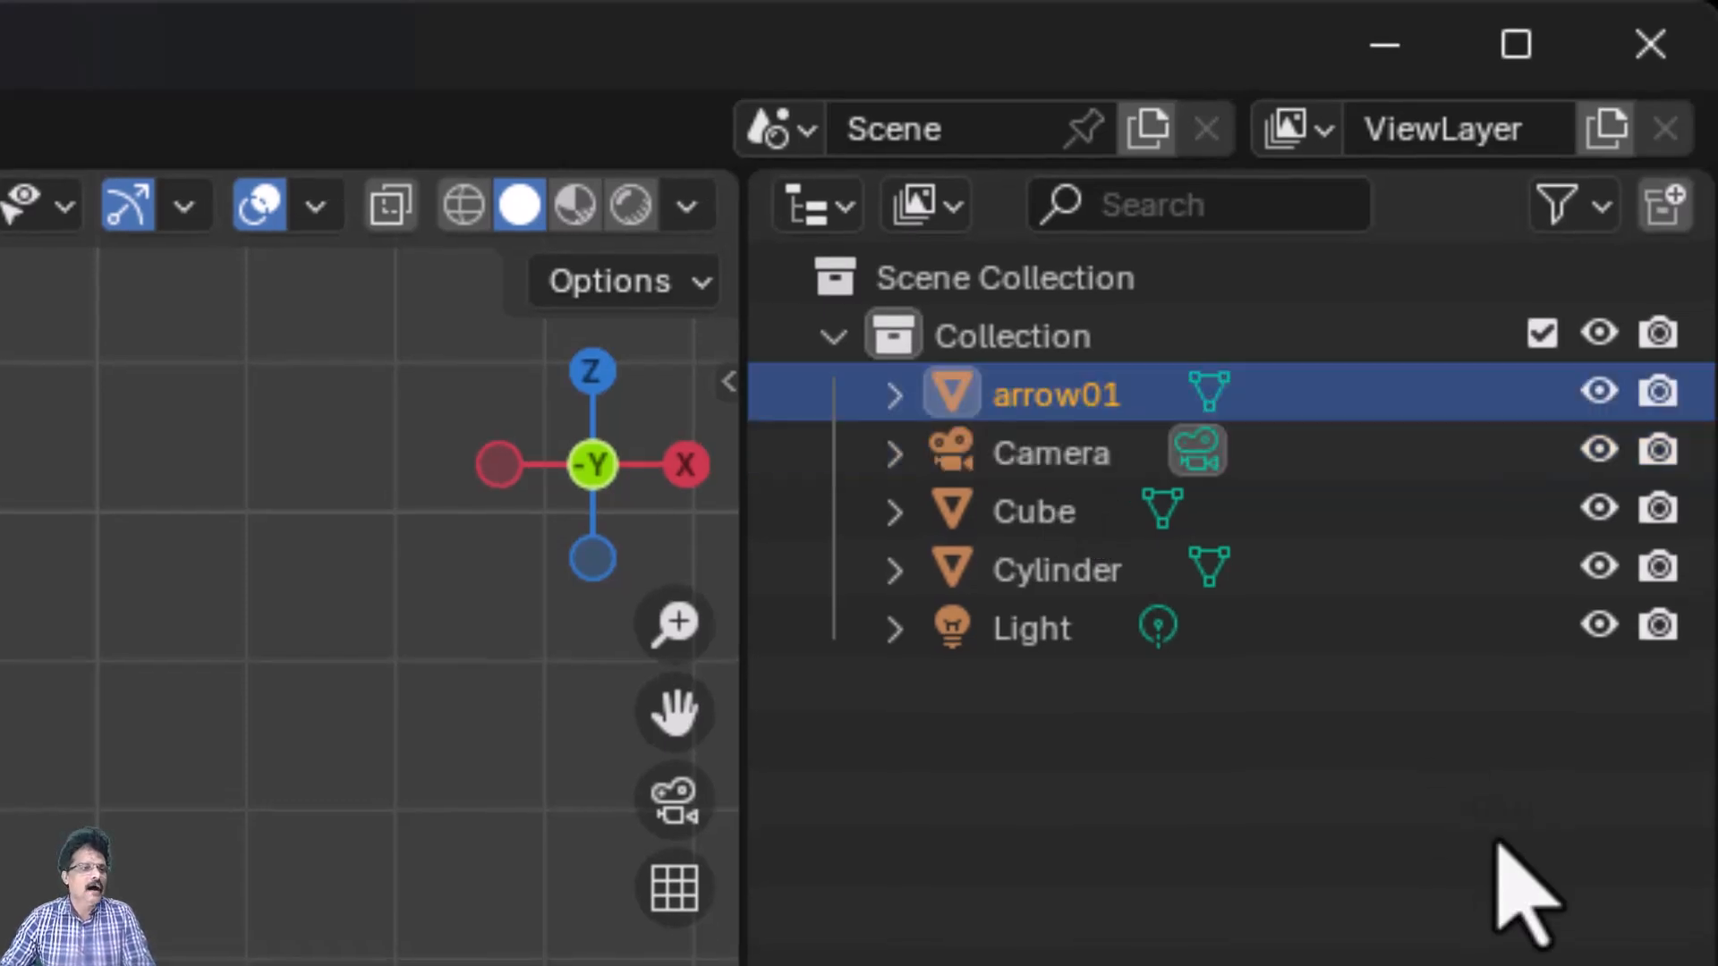
Rename the cylinder object as axle and the cube object as base
left_click(1213, 565)
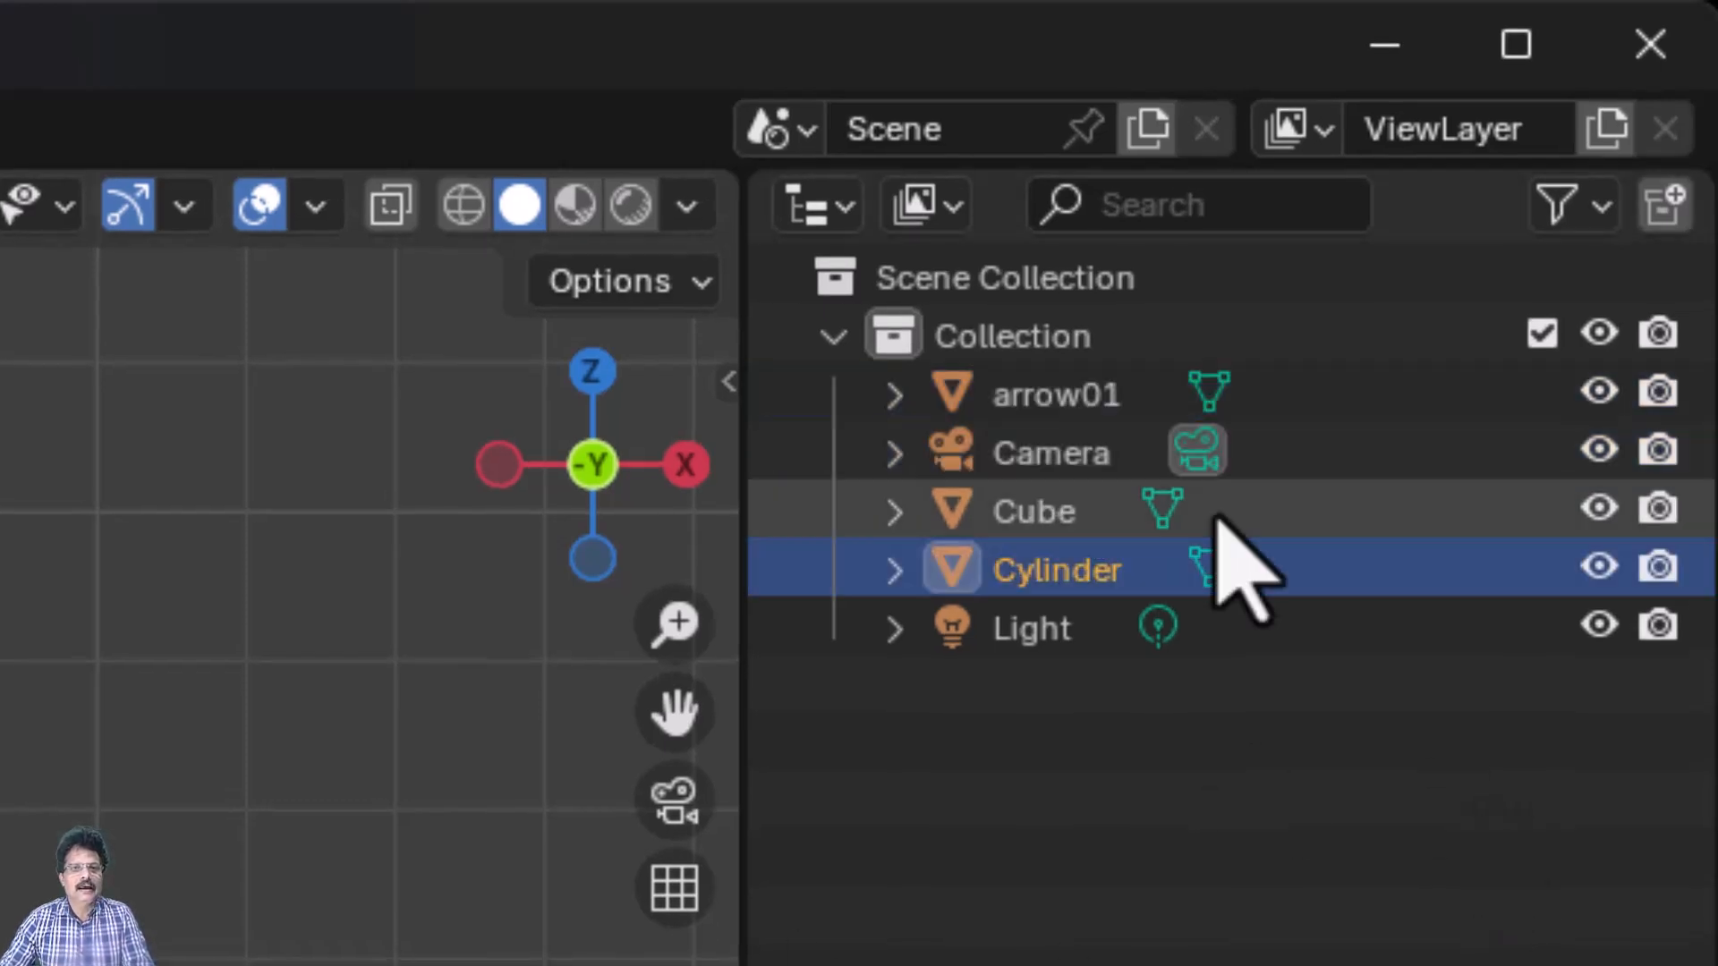
double_click(1099, 572)
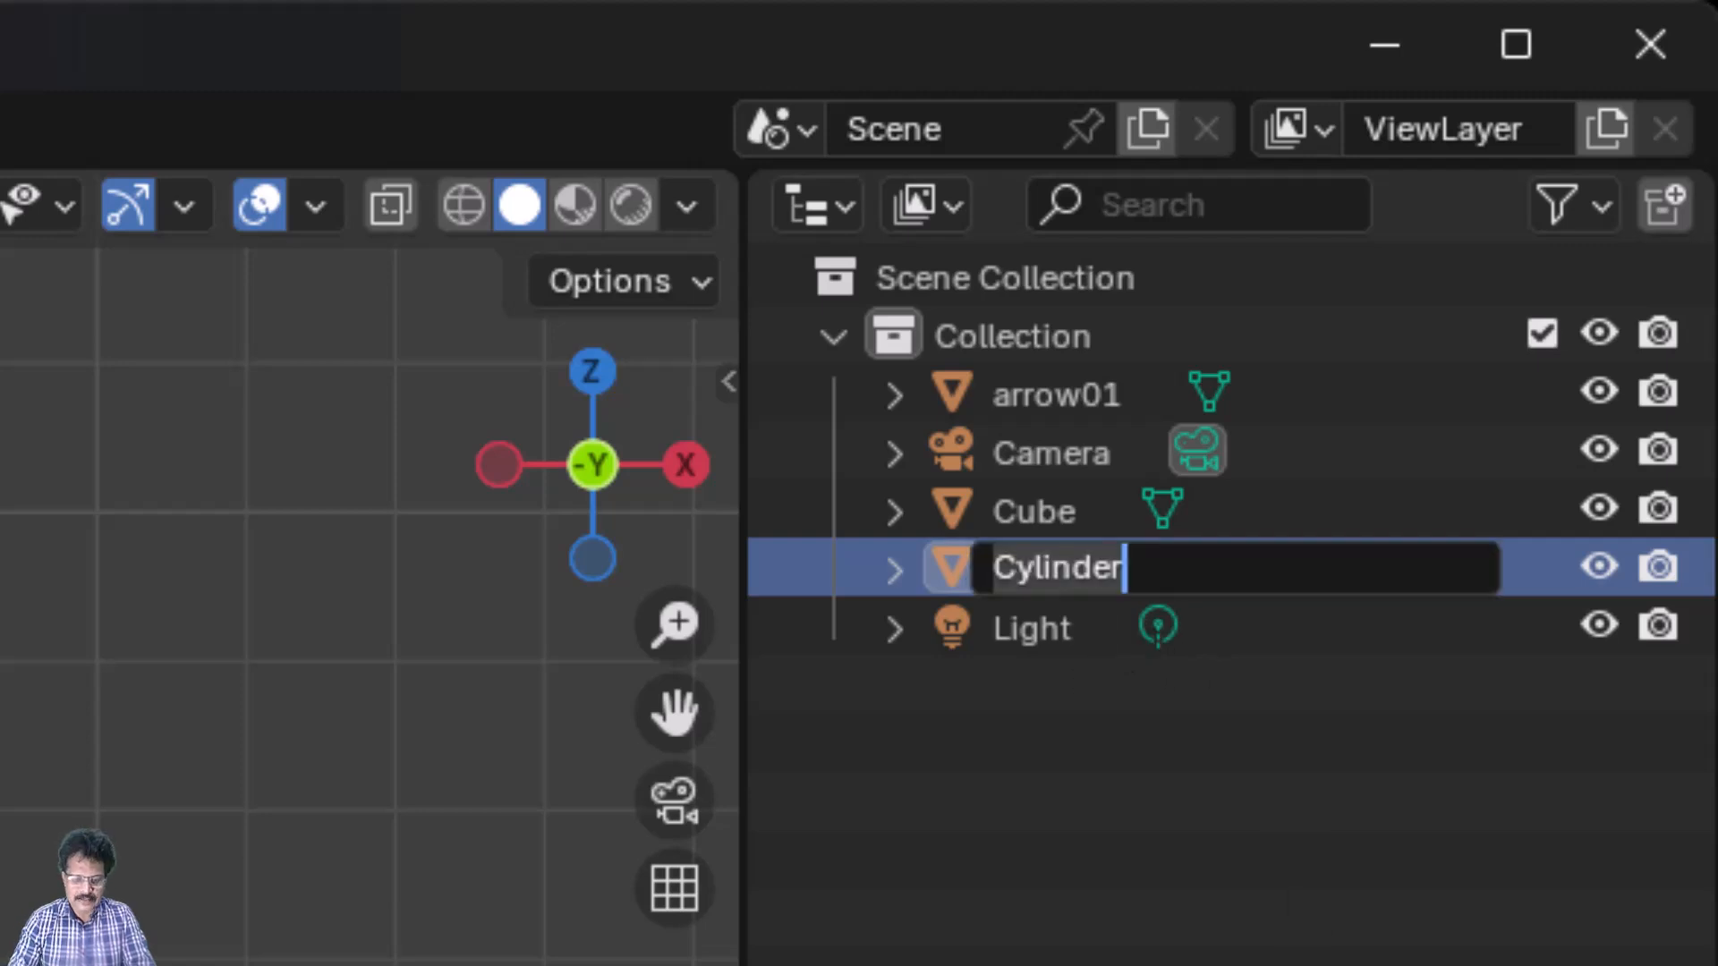
type("axle")
key("Return")
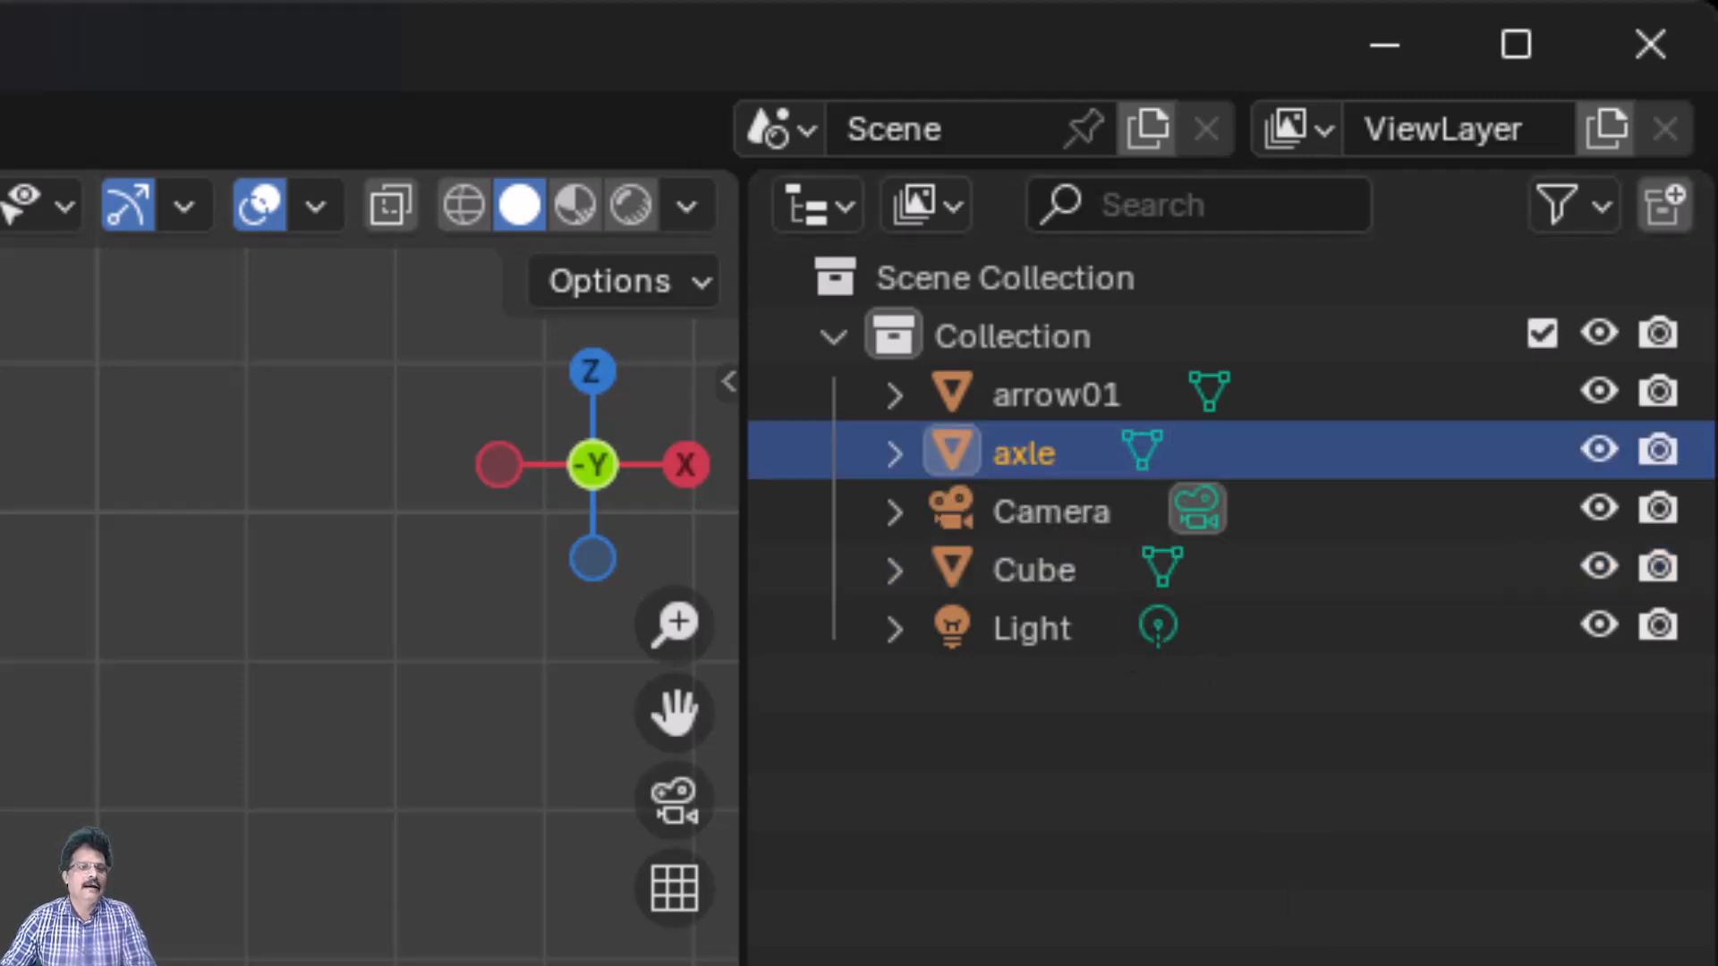
left_click(1034, 570)
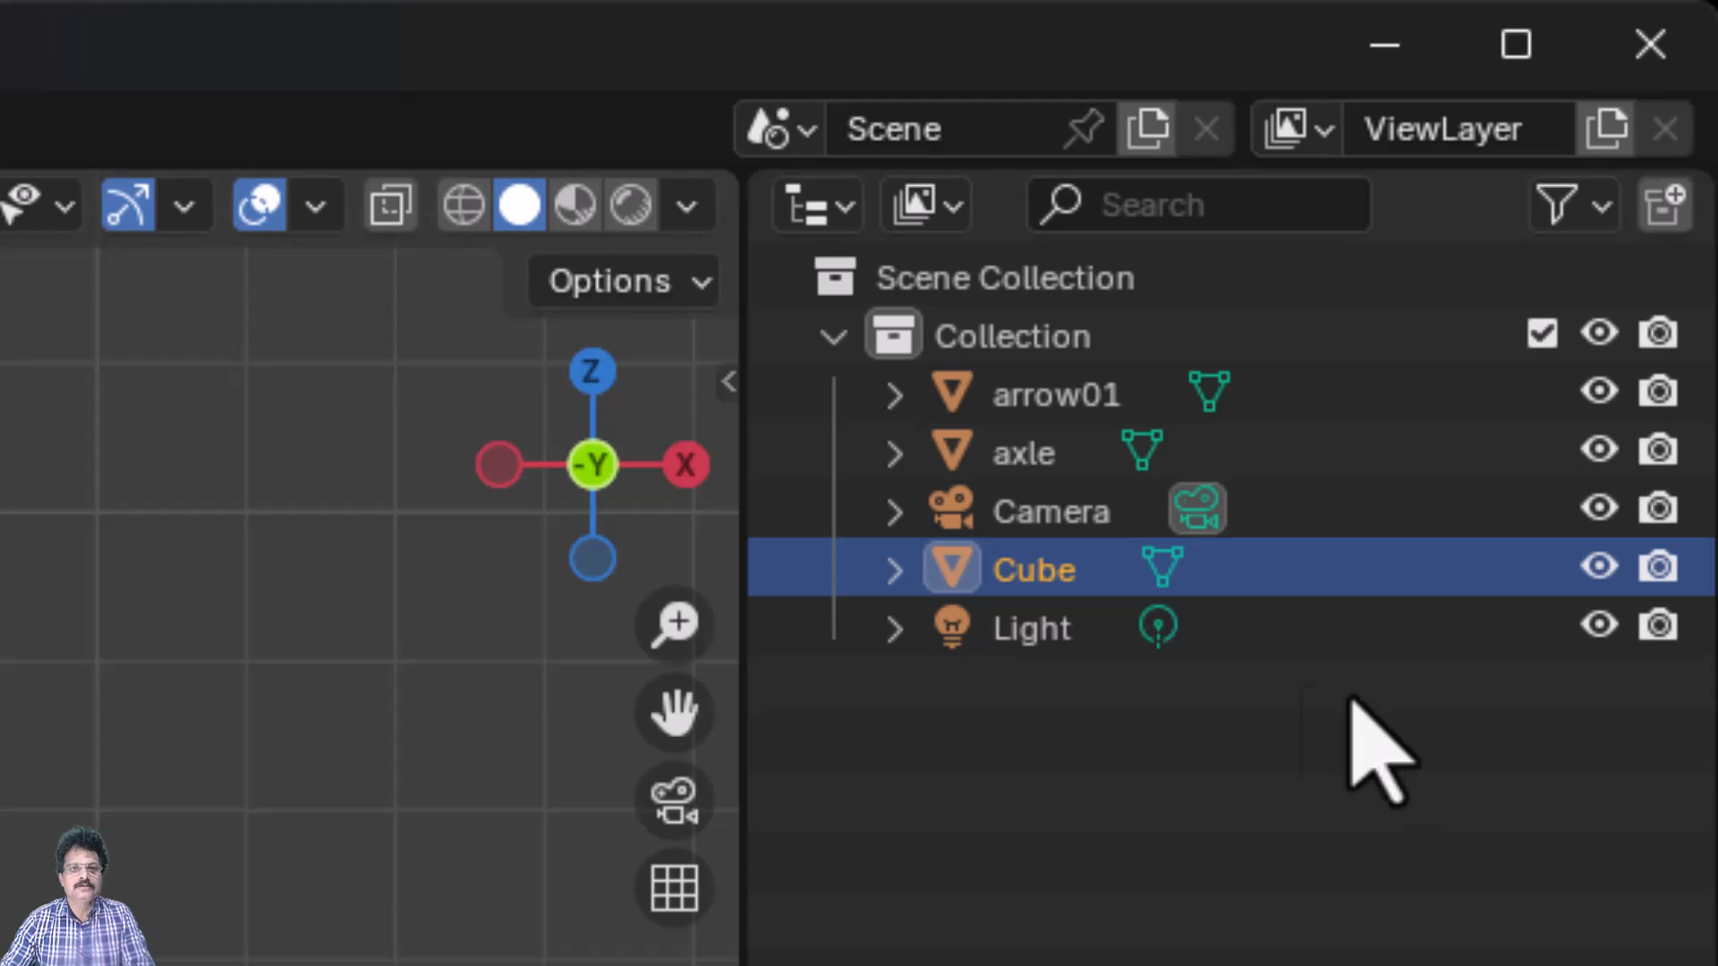
double_click(1014, 573)
type("b")
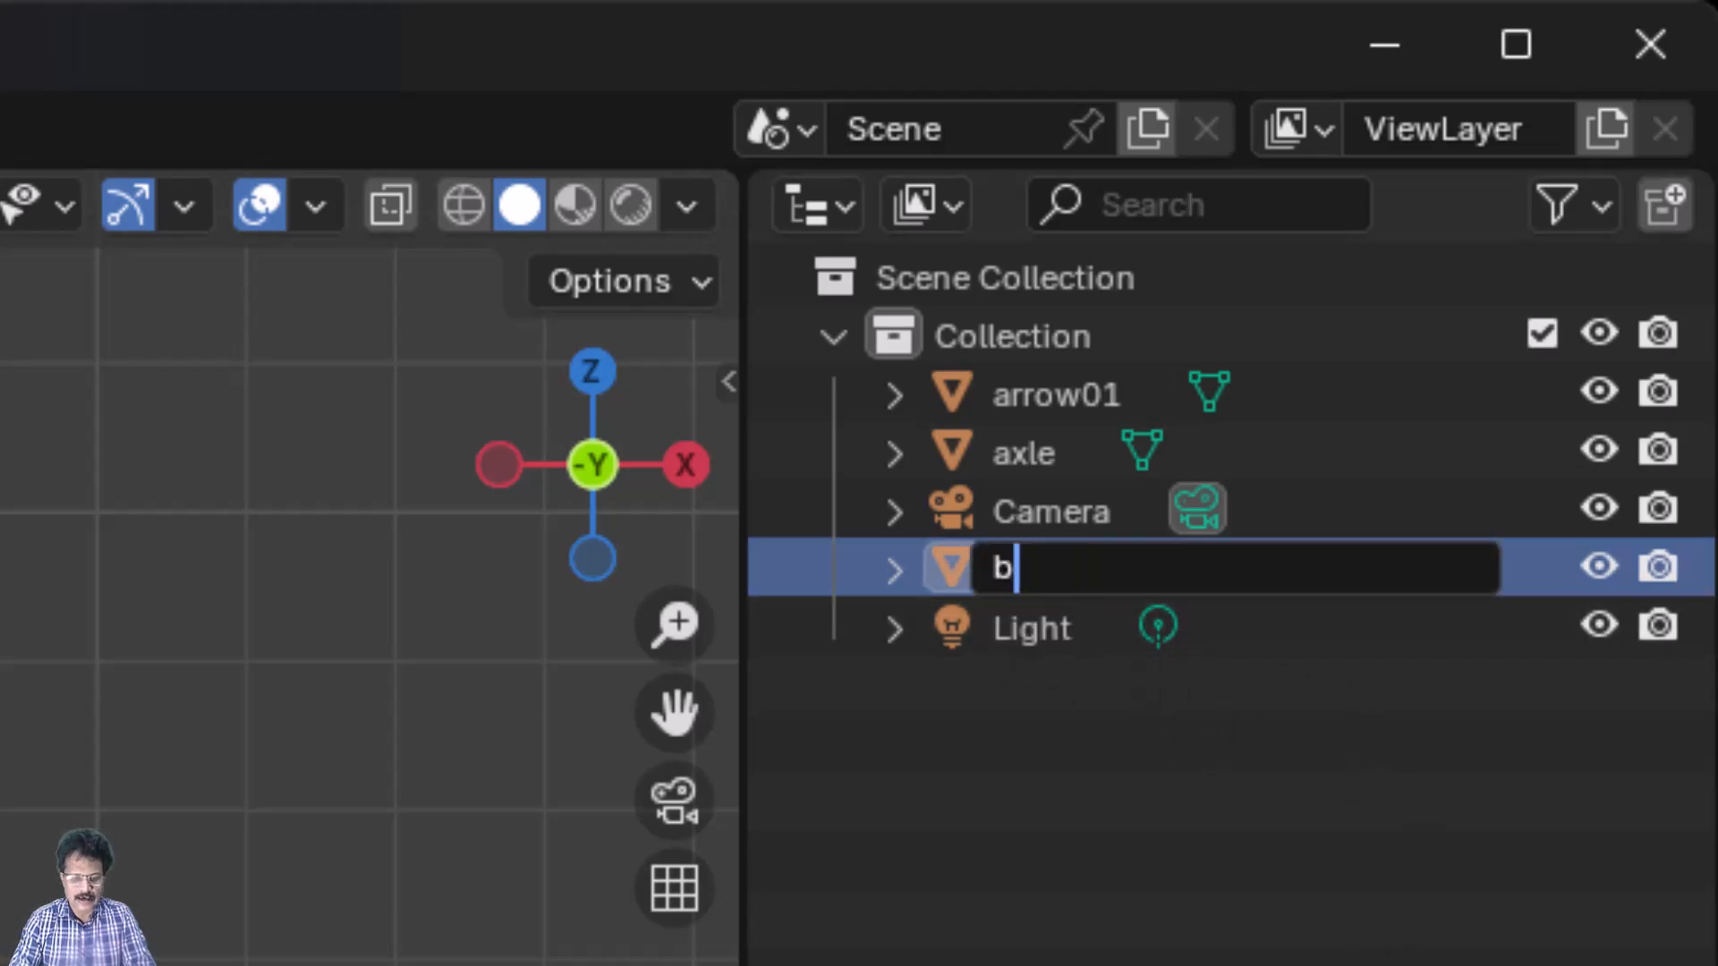
key("Return")
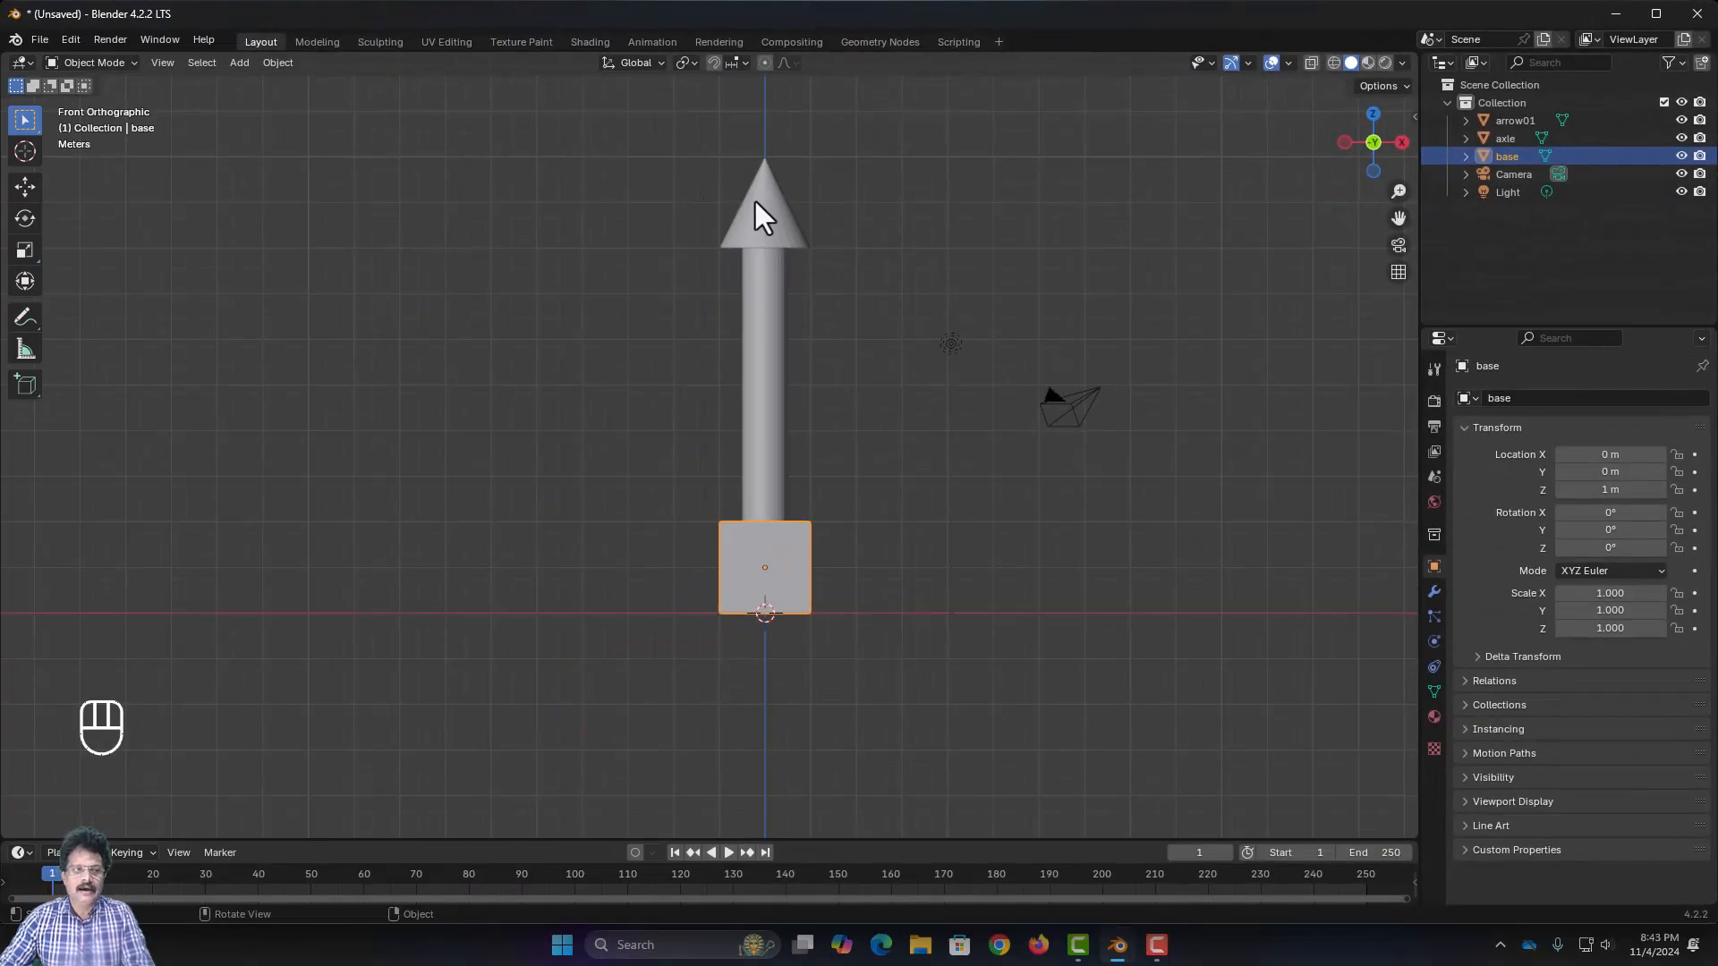
Parent arrow01 and the axle to the base with the Object option, keeping the base as the active object
left_click(755, 202)
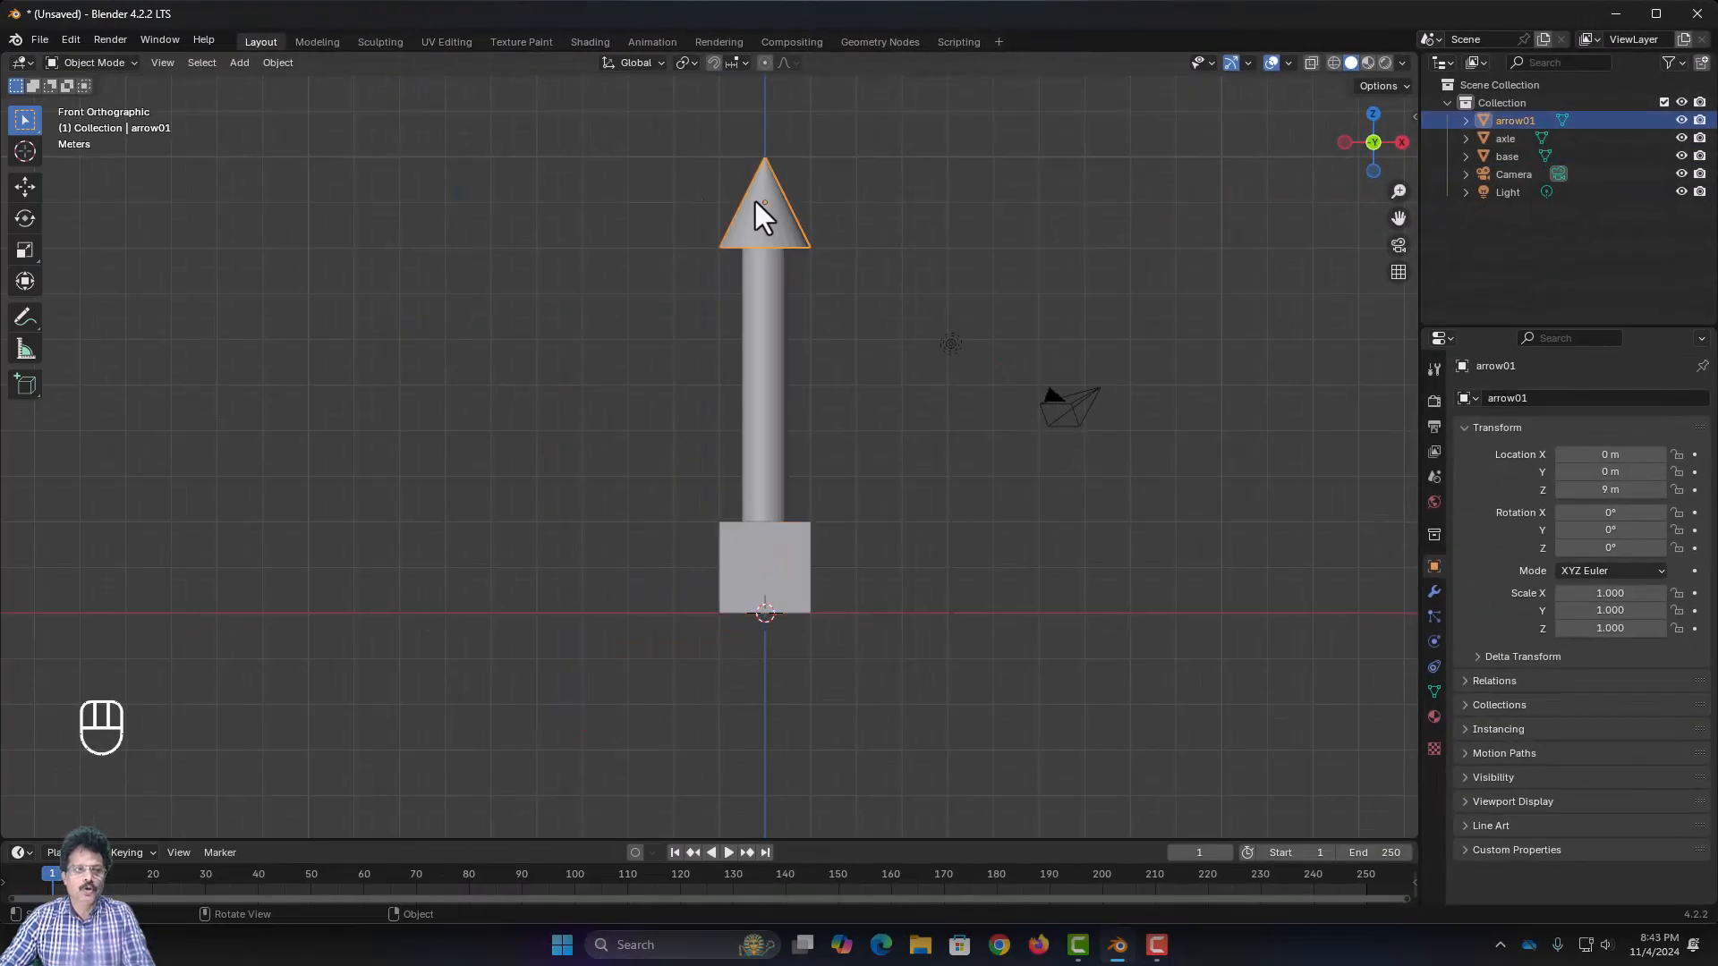
left_click(765, 315, "shift")
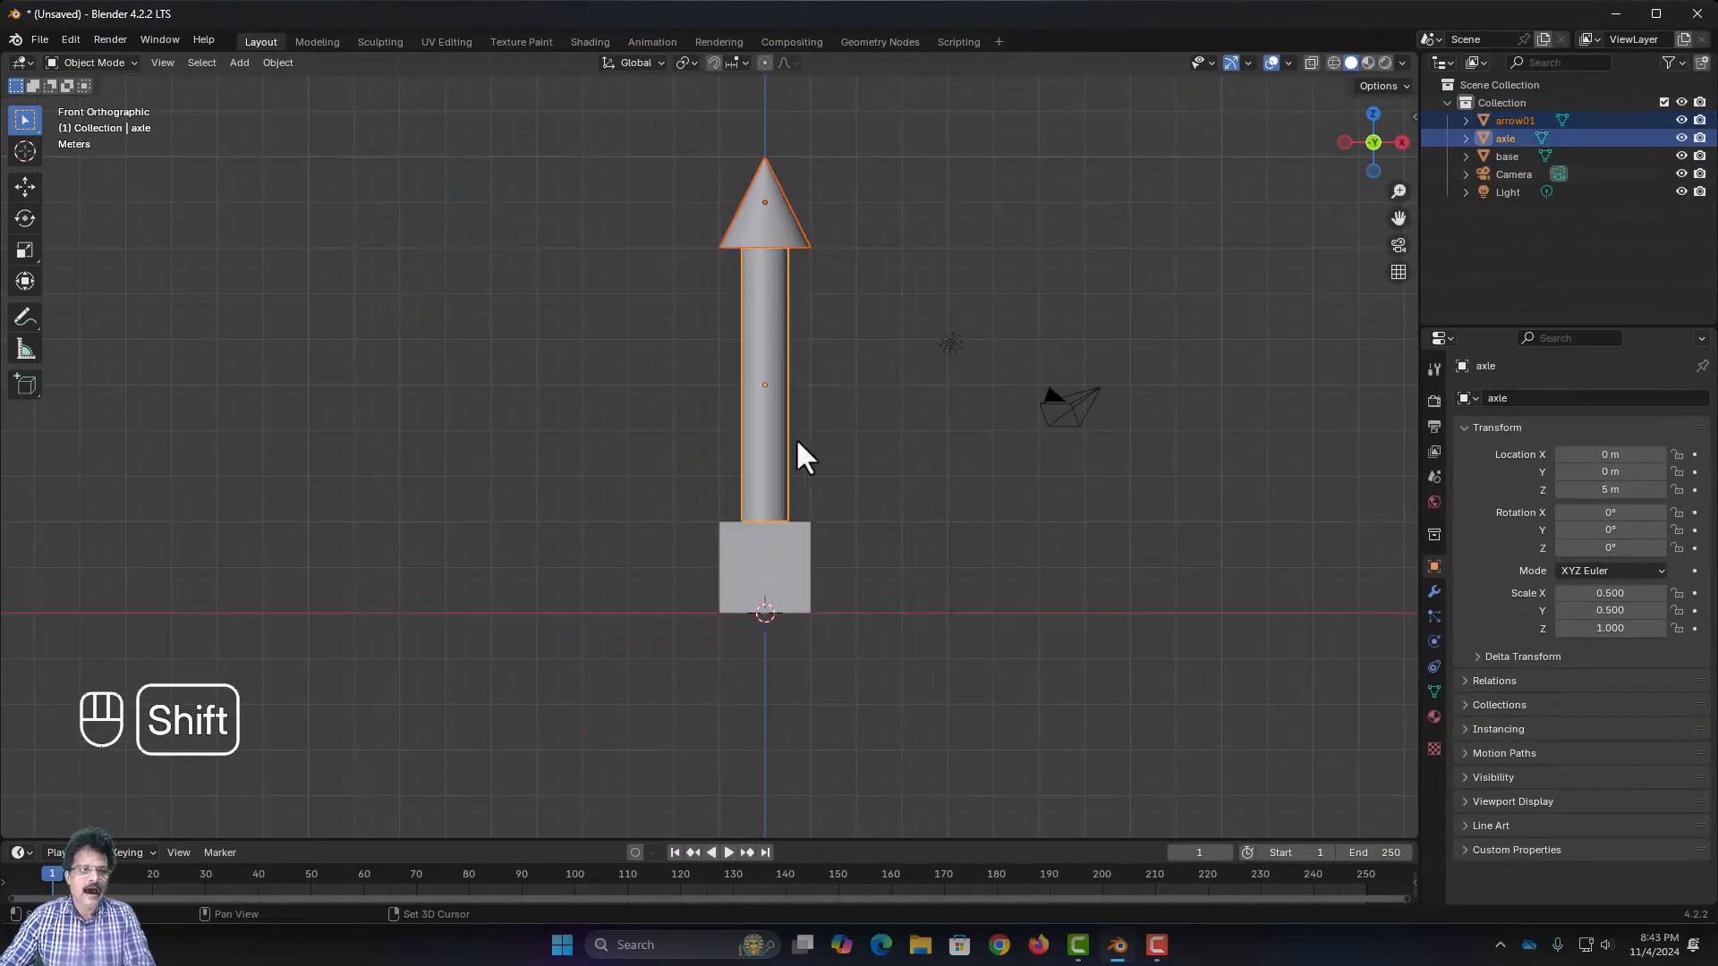
left_click(781, 566, "shift")
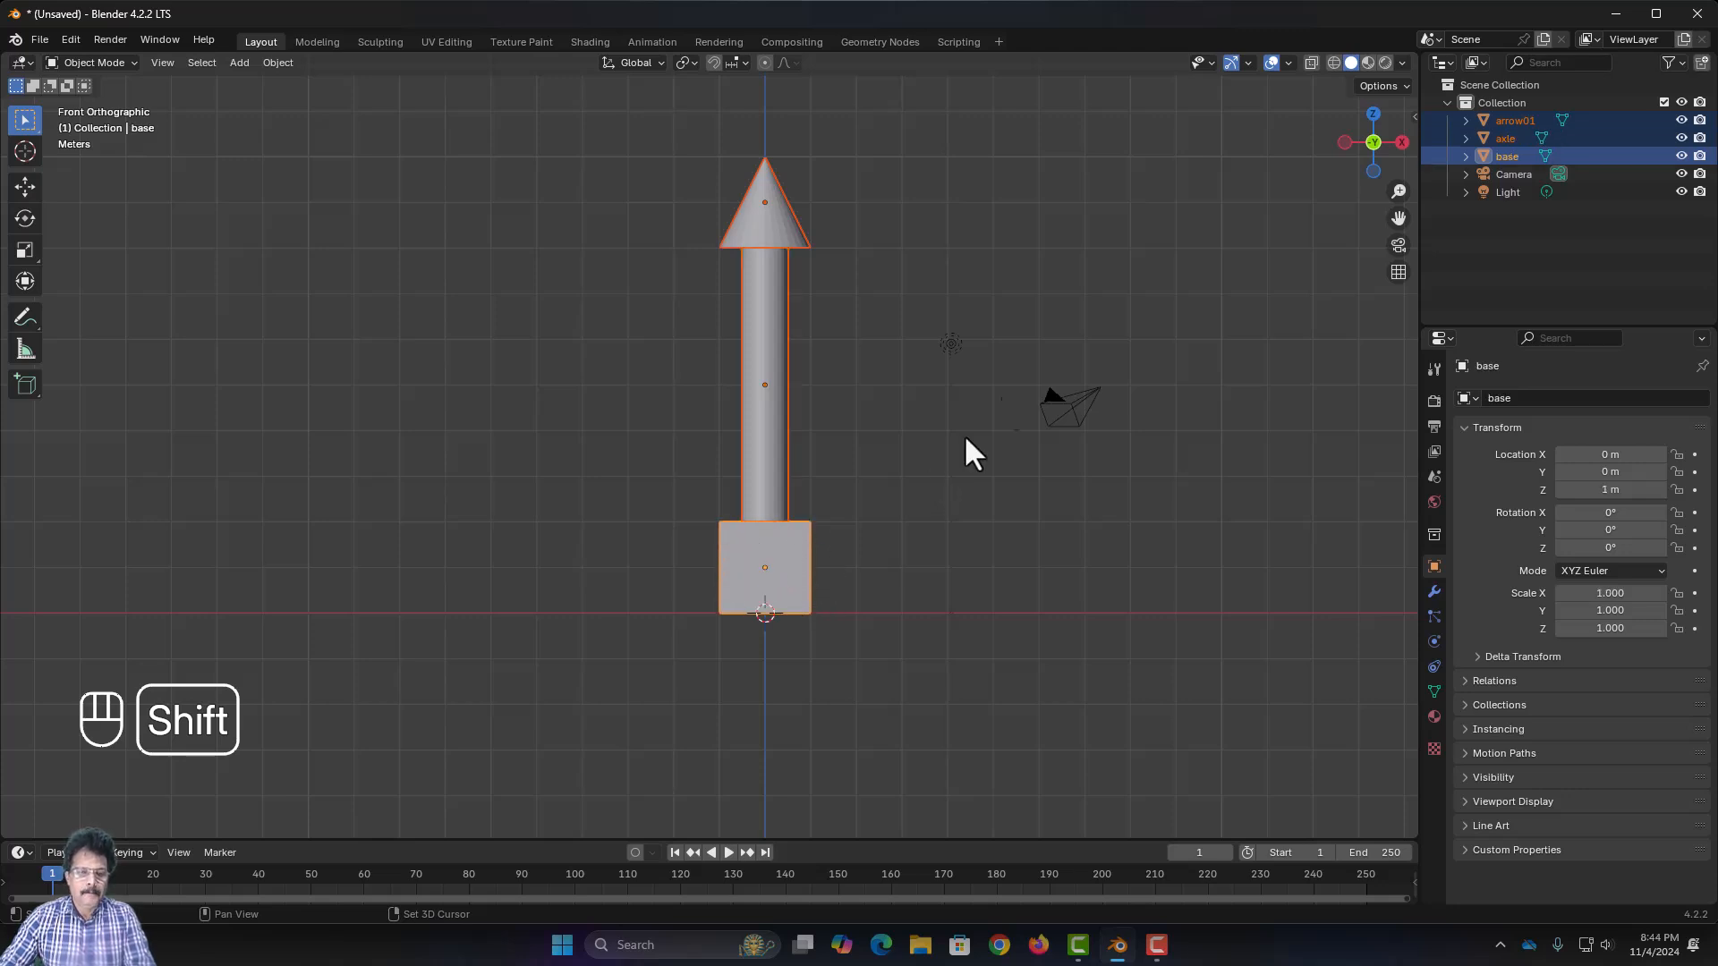
key("ctrl+p")
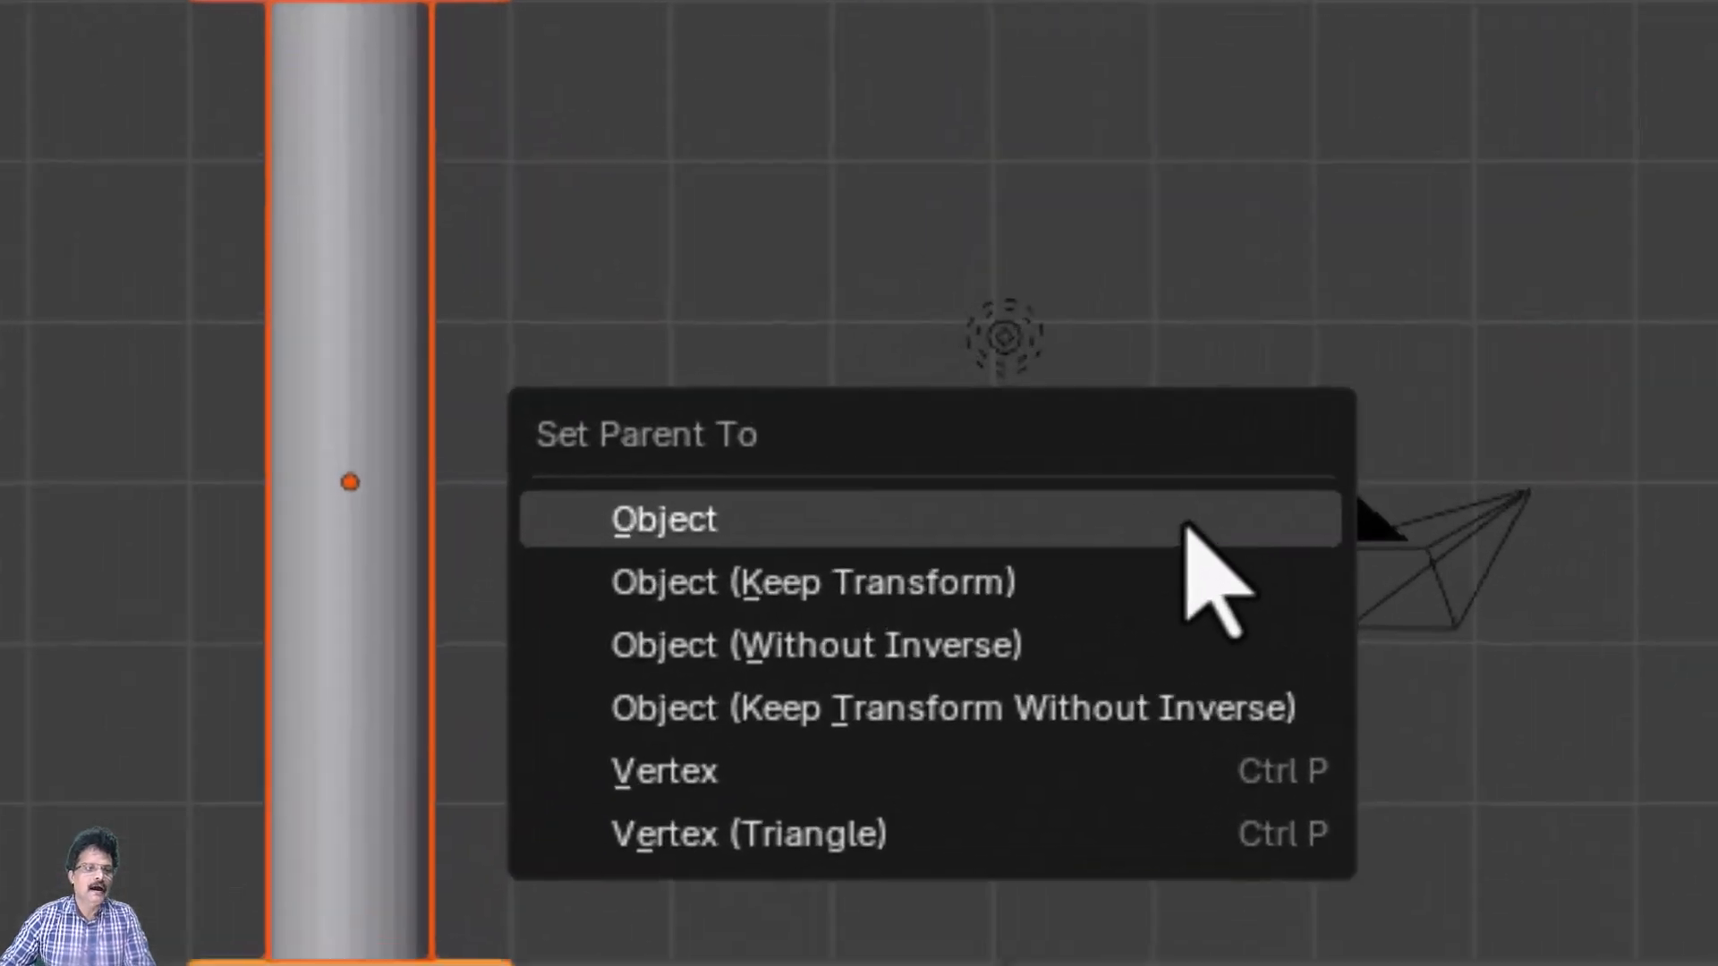
left_click(1190, 529)
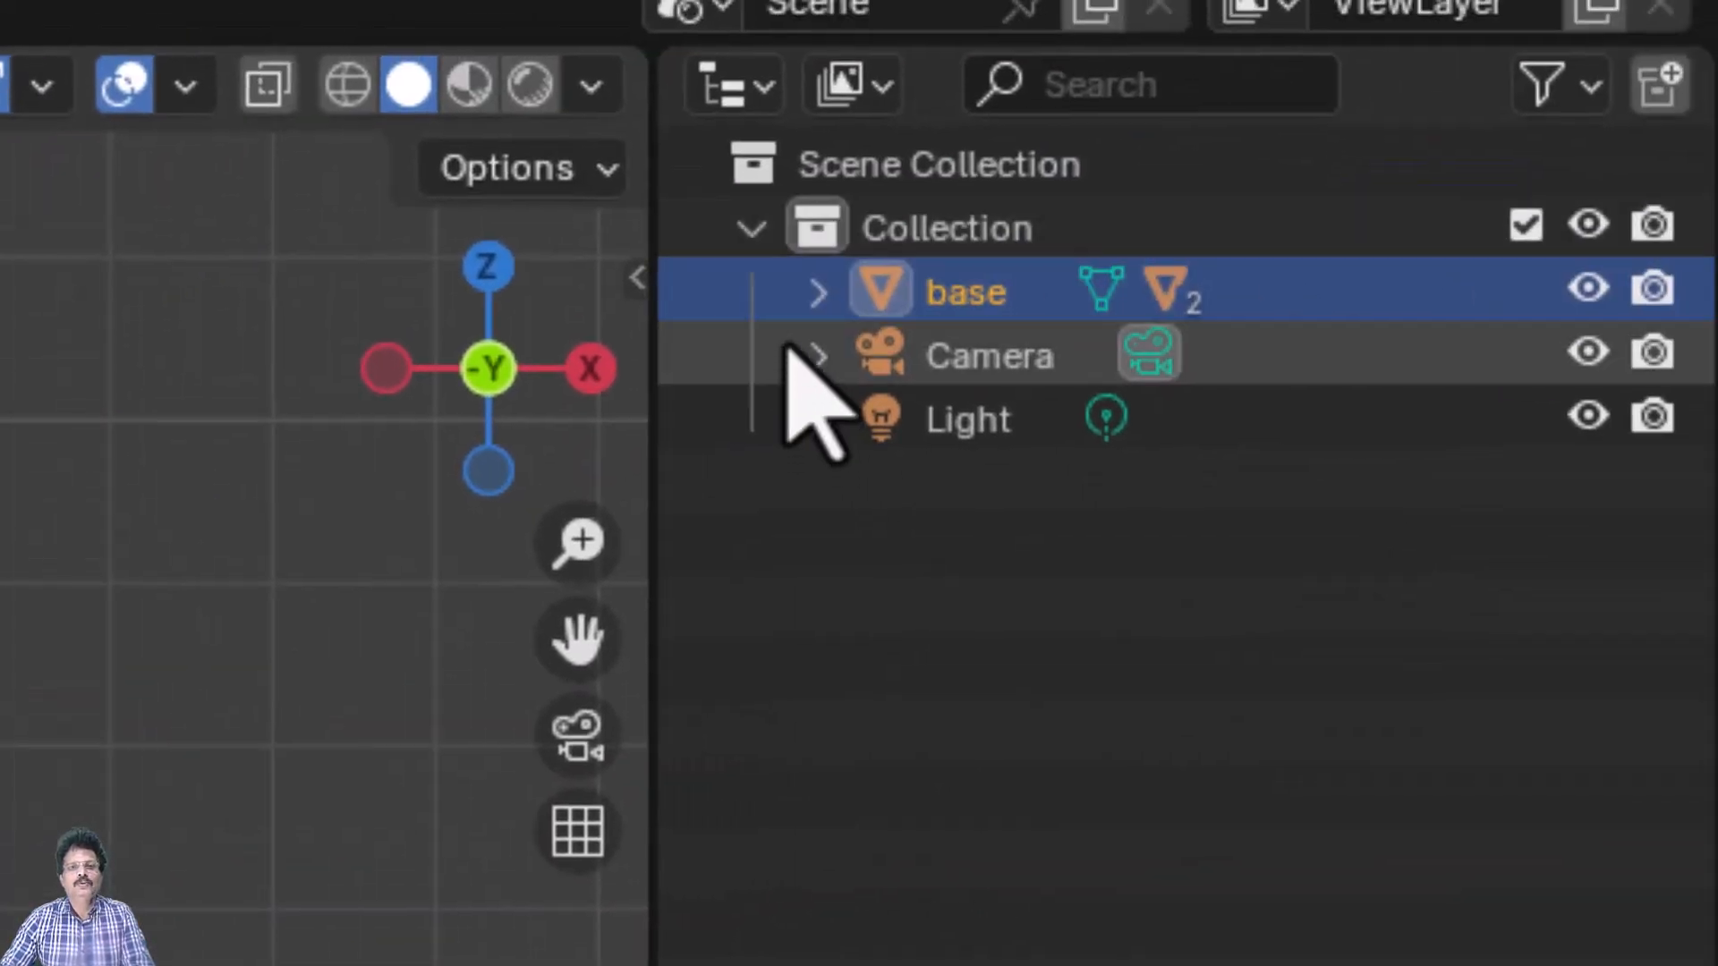
Rename the axle object as axle01 and its parent base object as base01
left_click(817, 294)
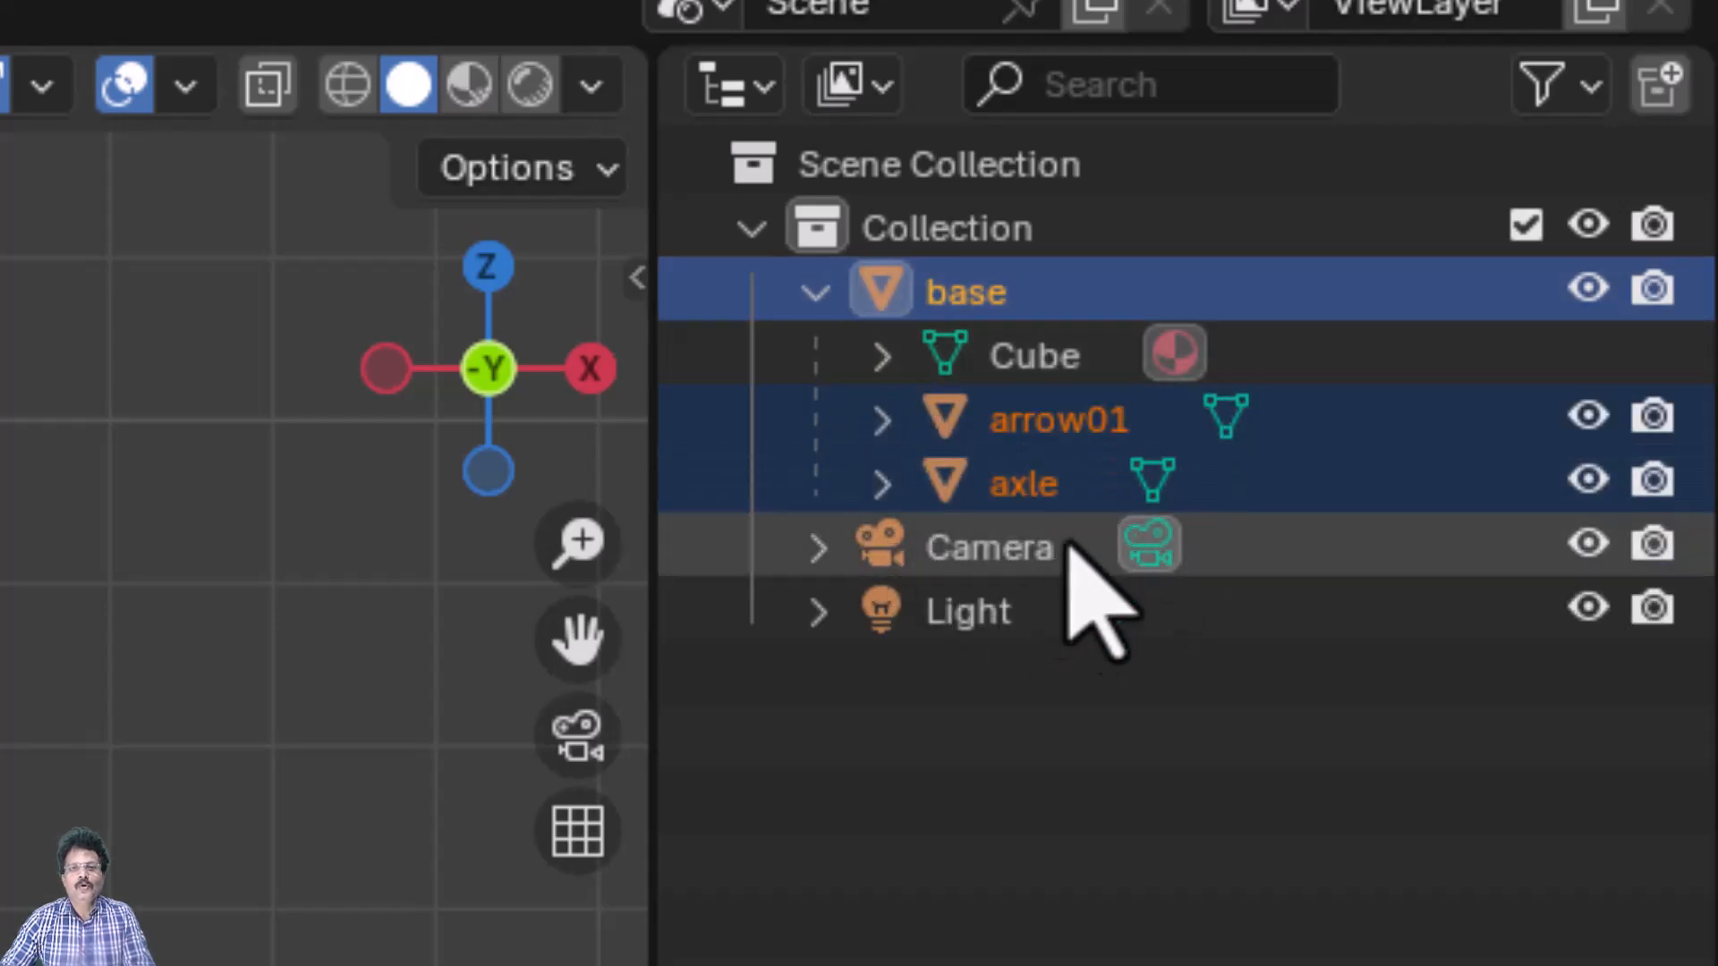
double_click(1069, 488)
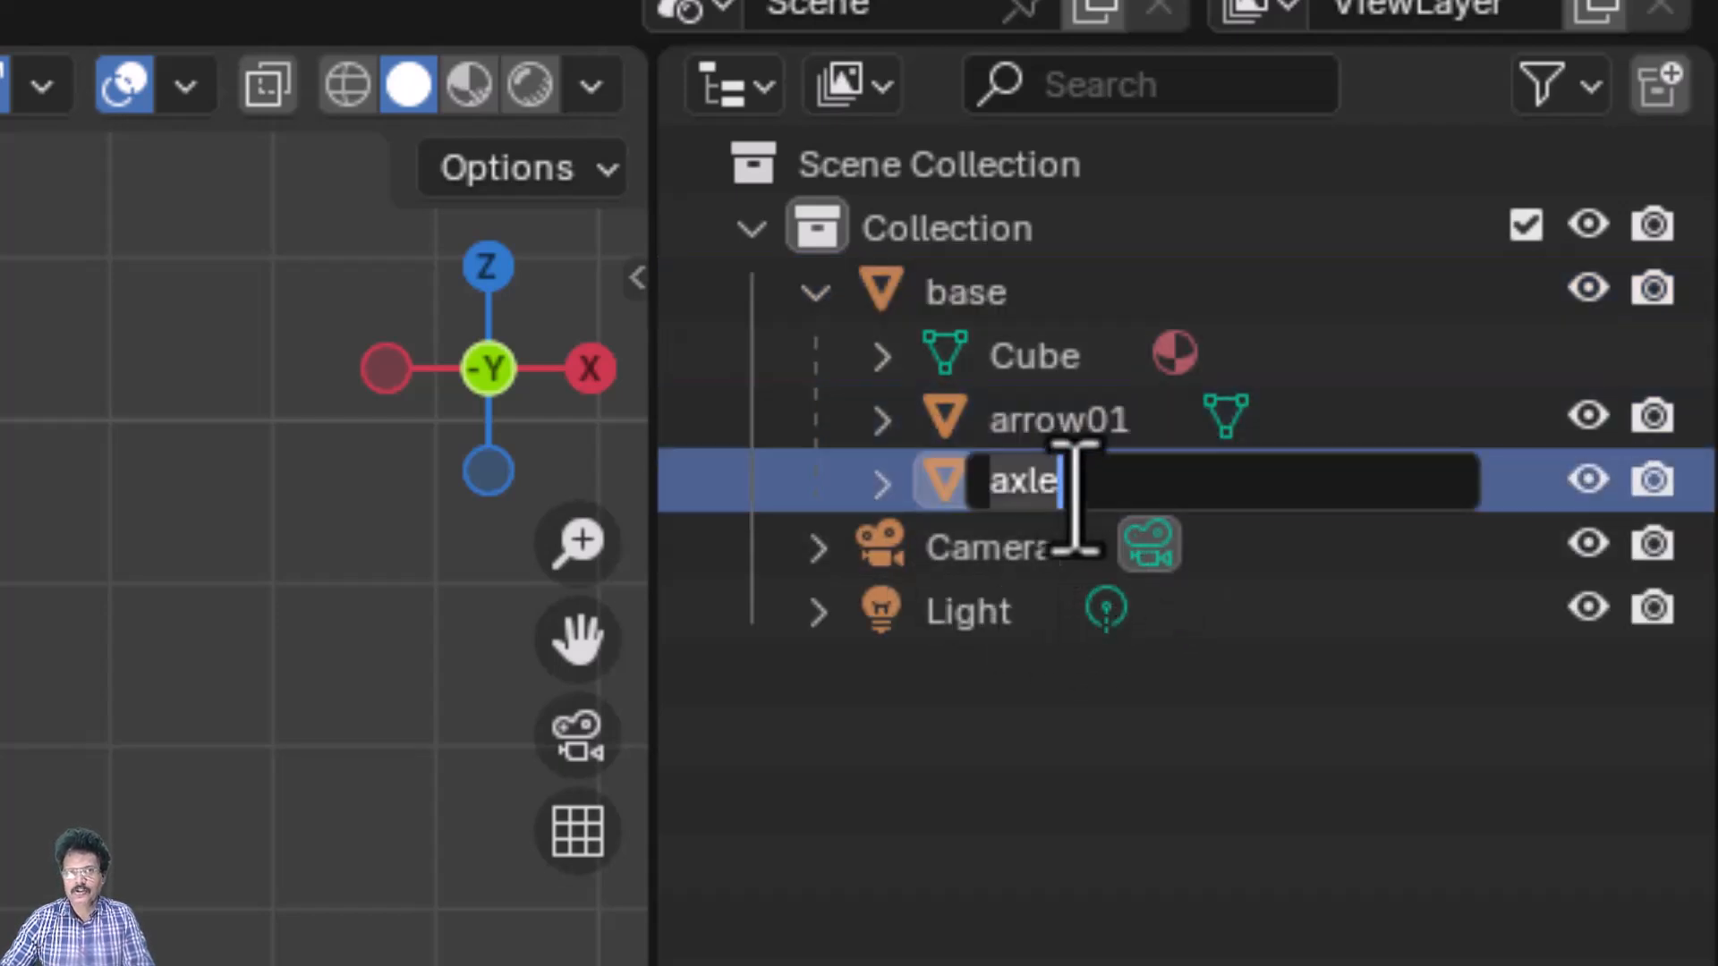
left_click(1129, 492)
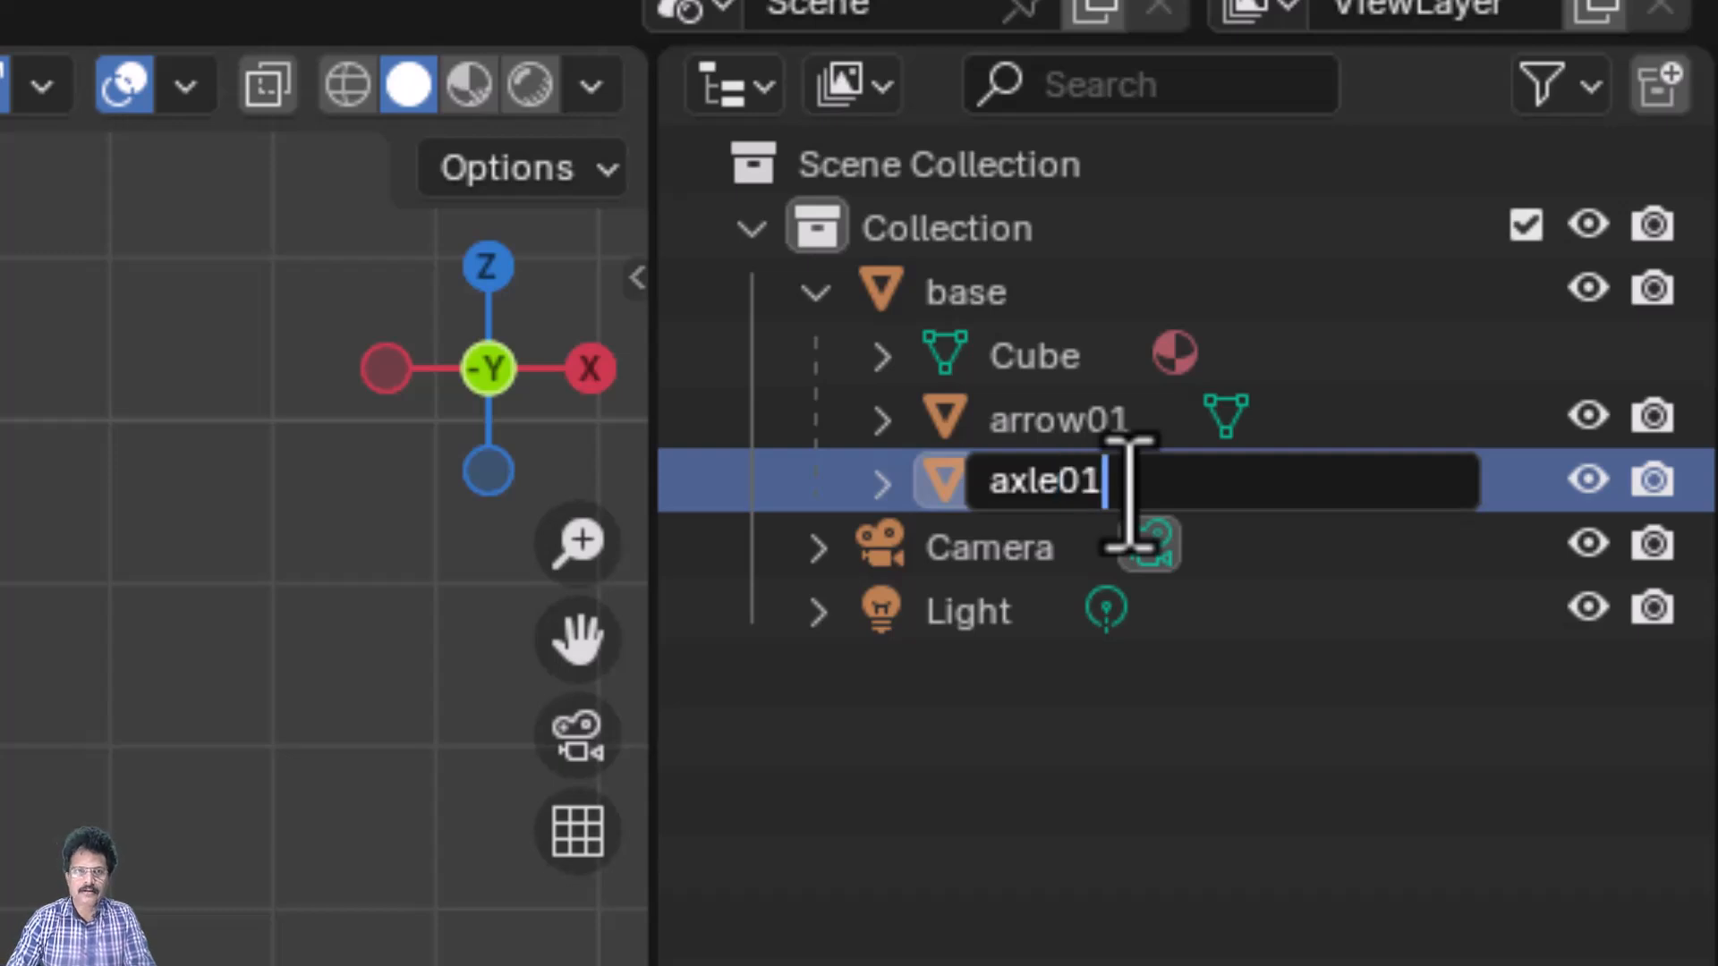
key("Return")
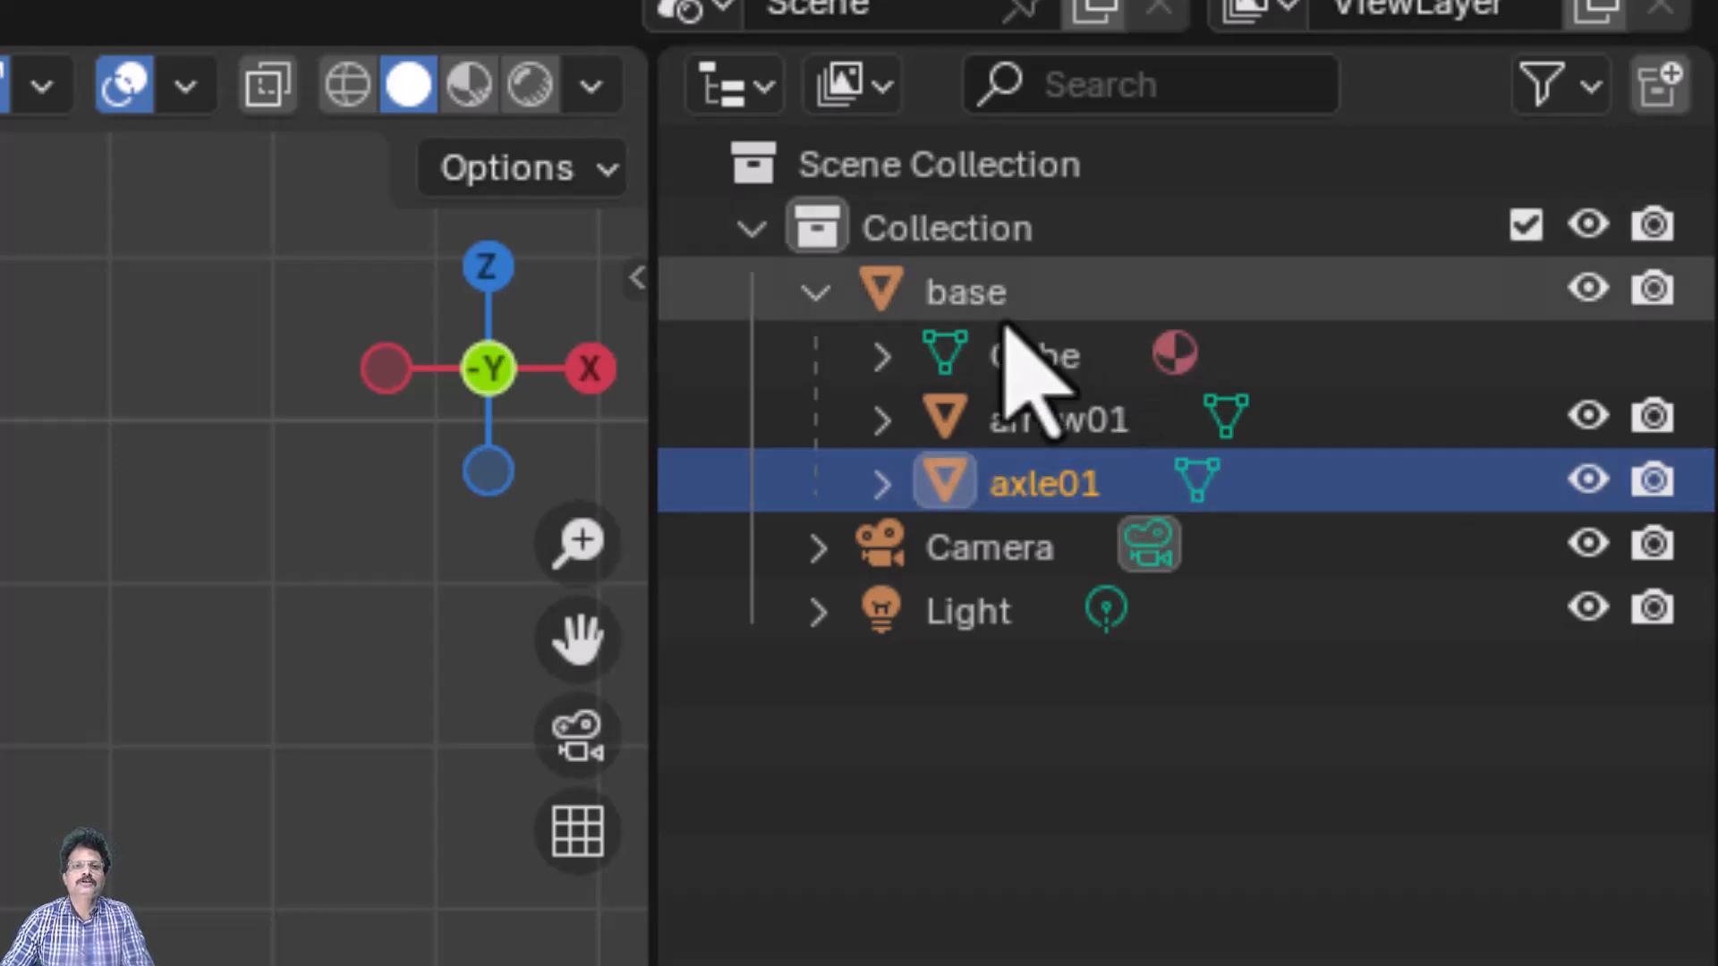
double_click(1087, 297)
left_click(1105, 296)
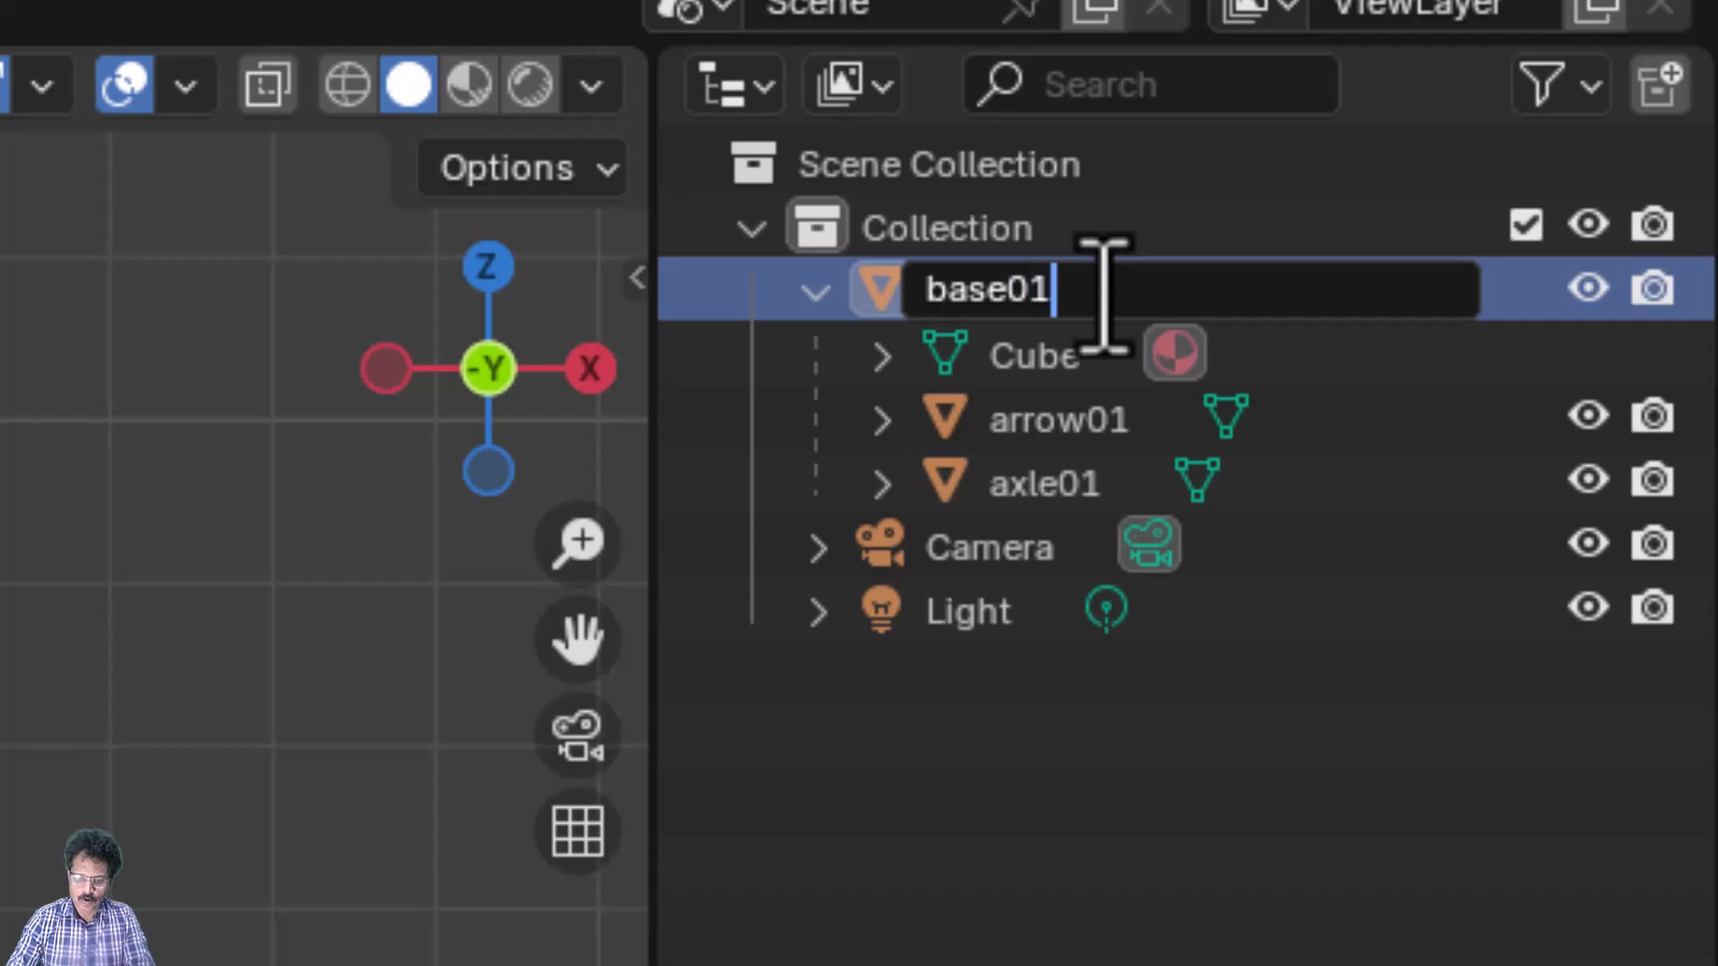
key("Return")
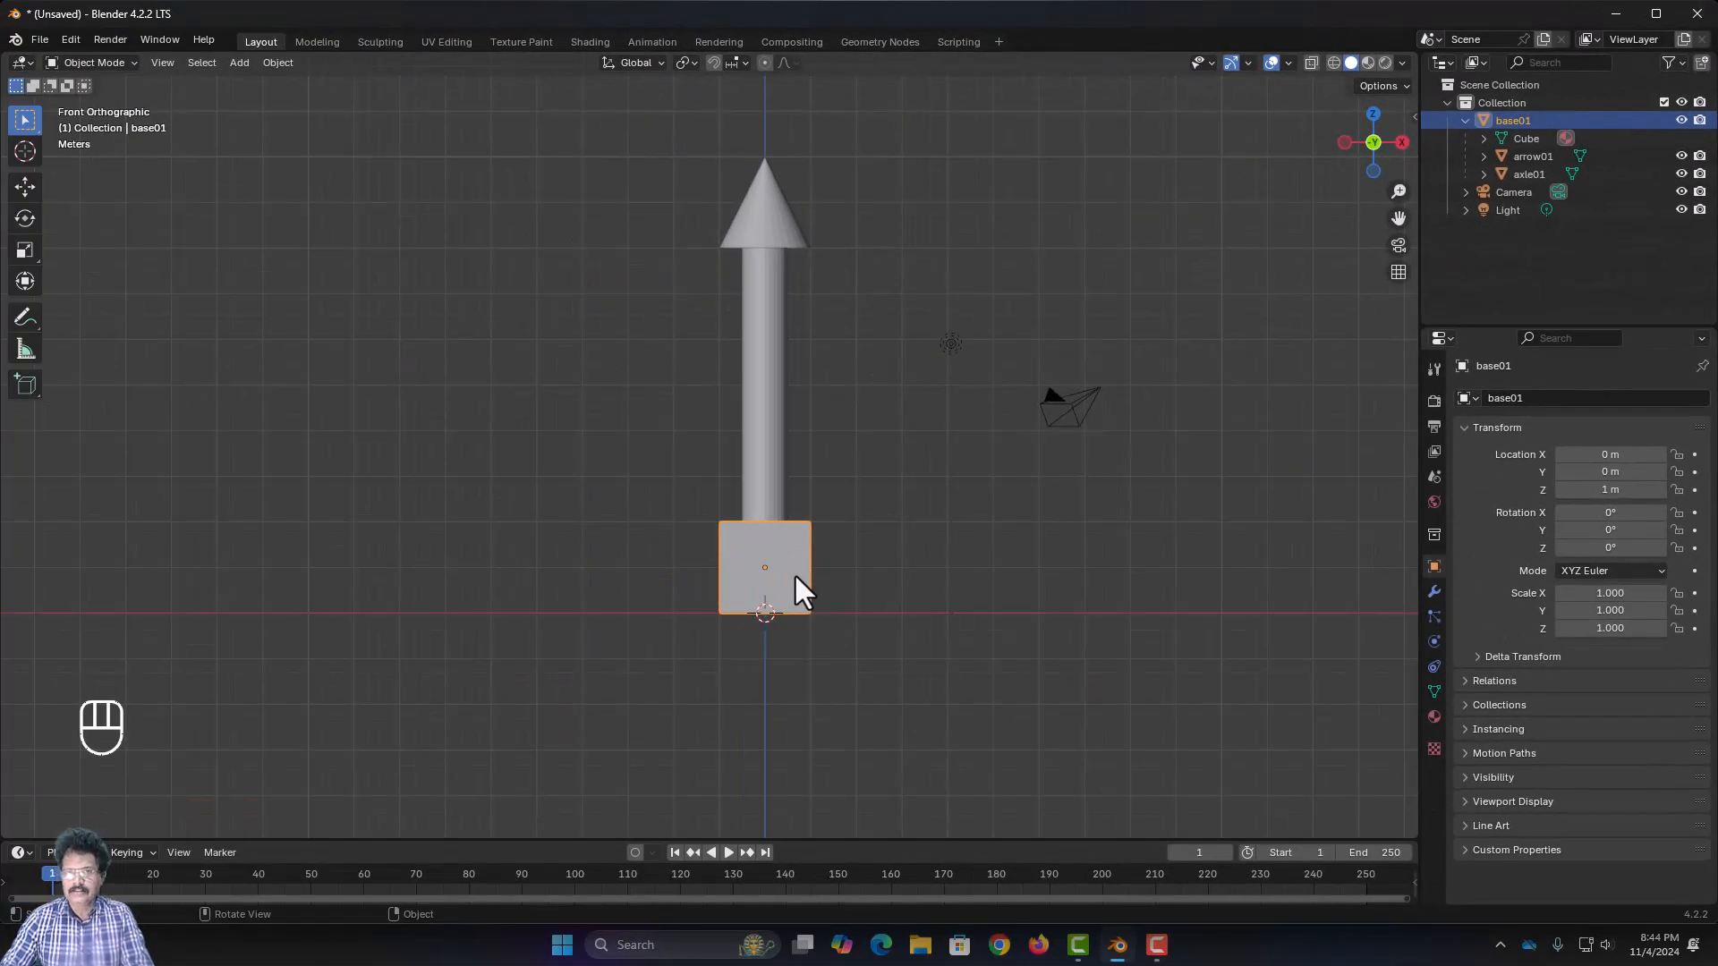
Move base01 with its children up 4 m along the global Z axis
key("g")
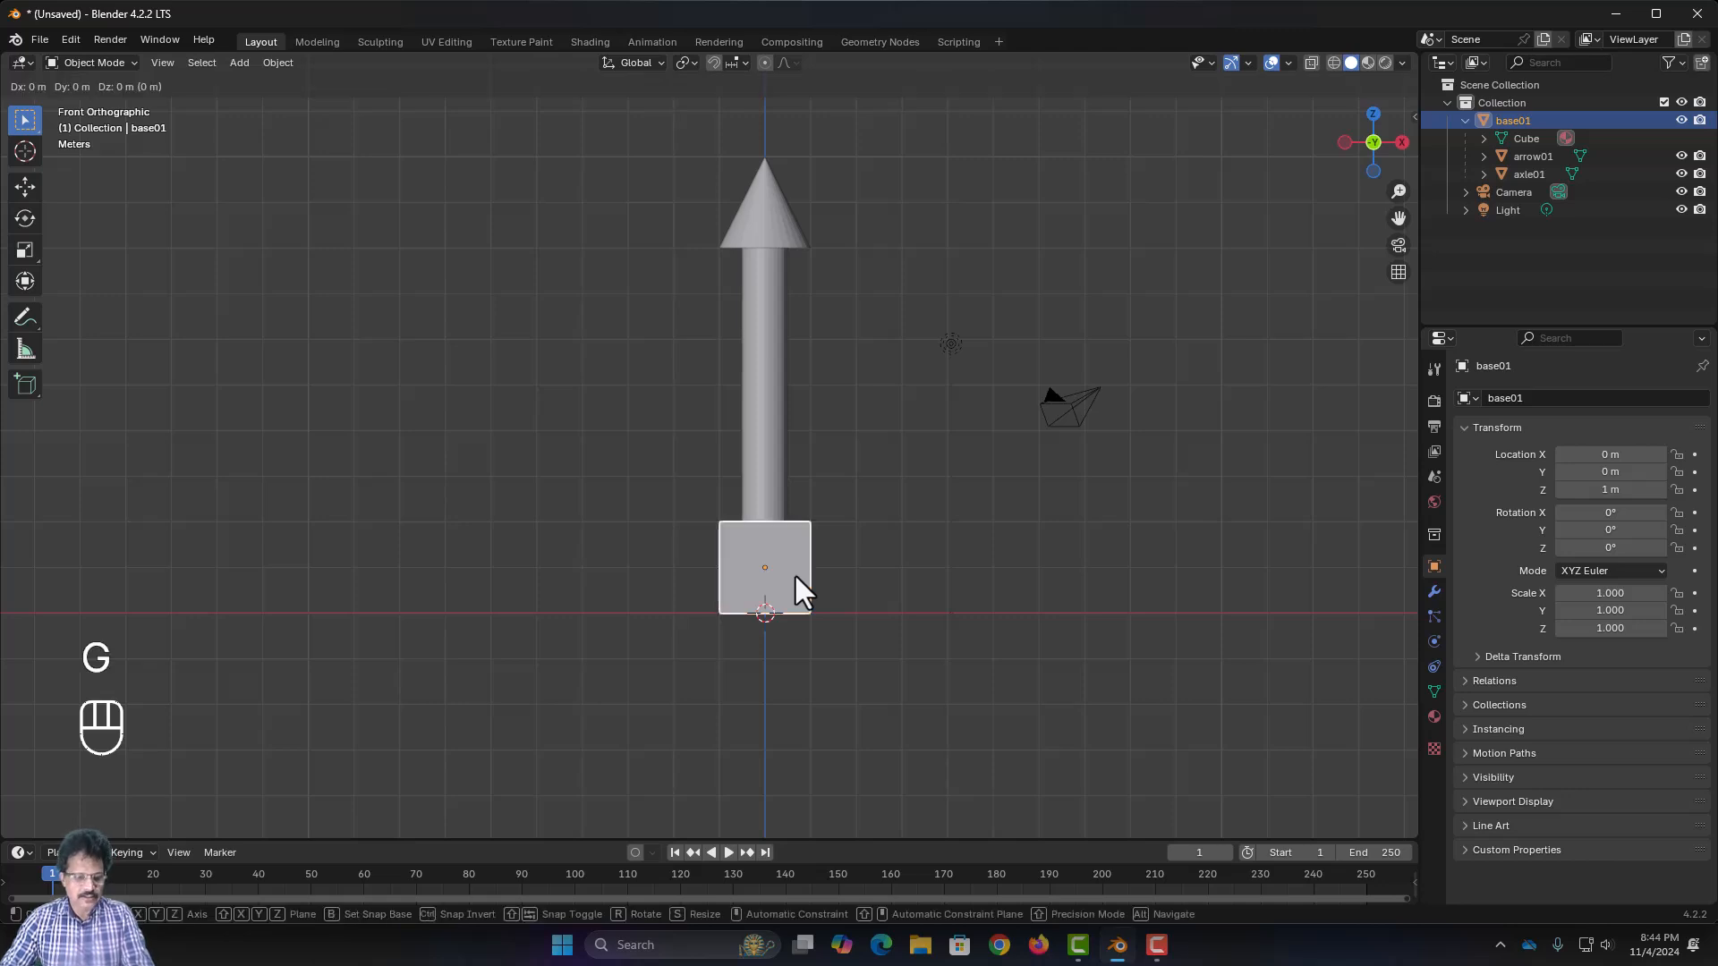
key("z")
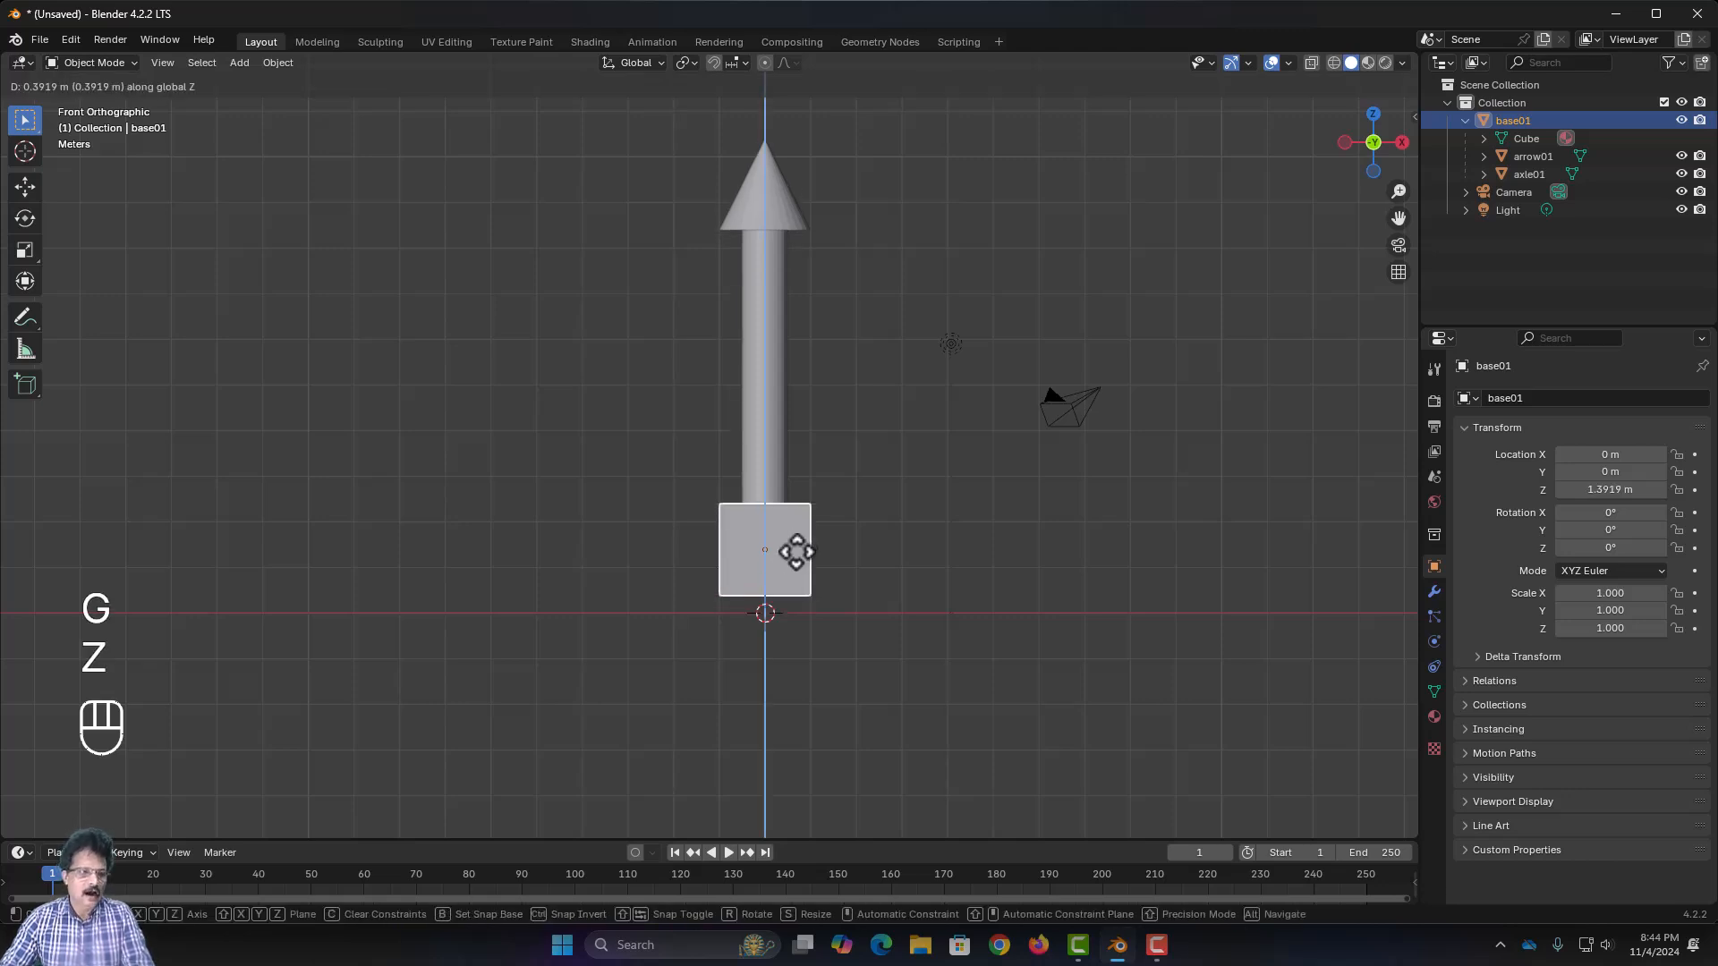
left_click(832, 386)
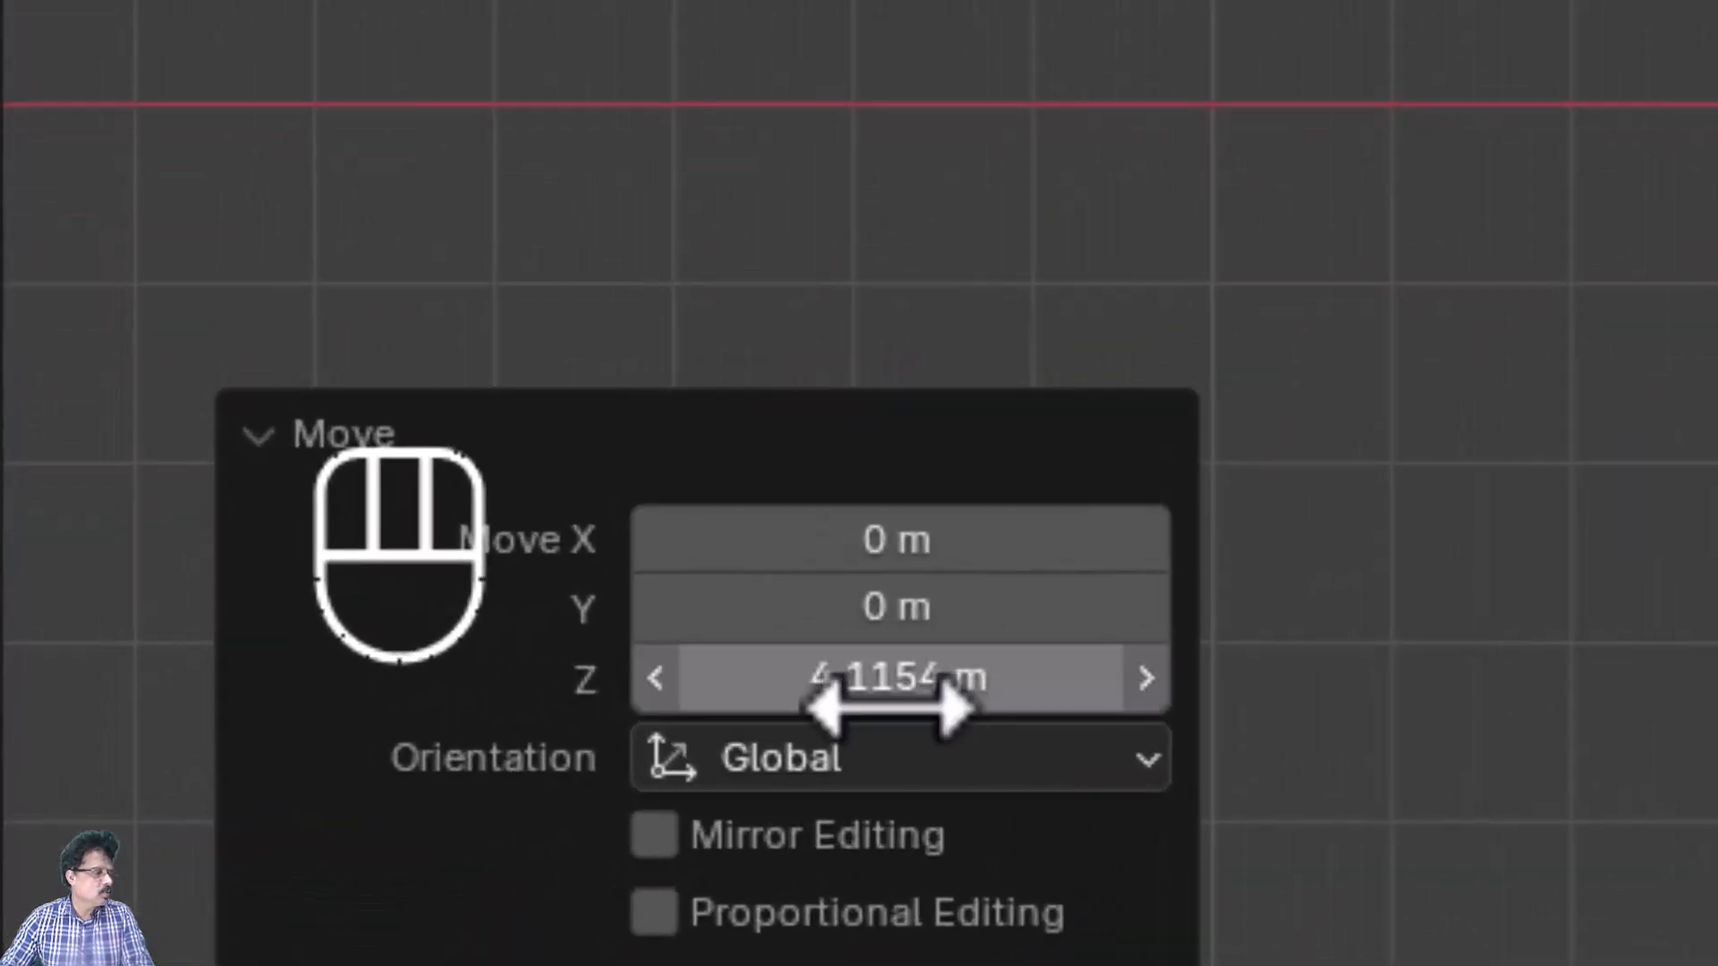
left_click(224, 762)
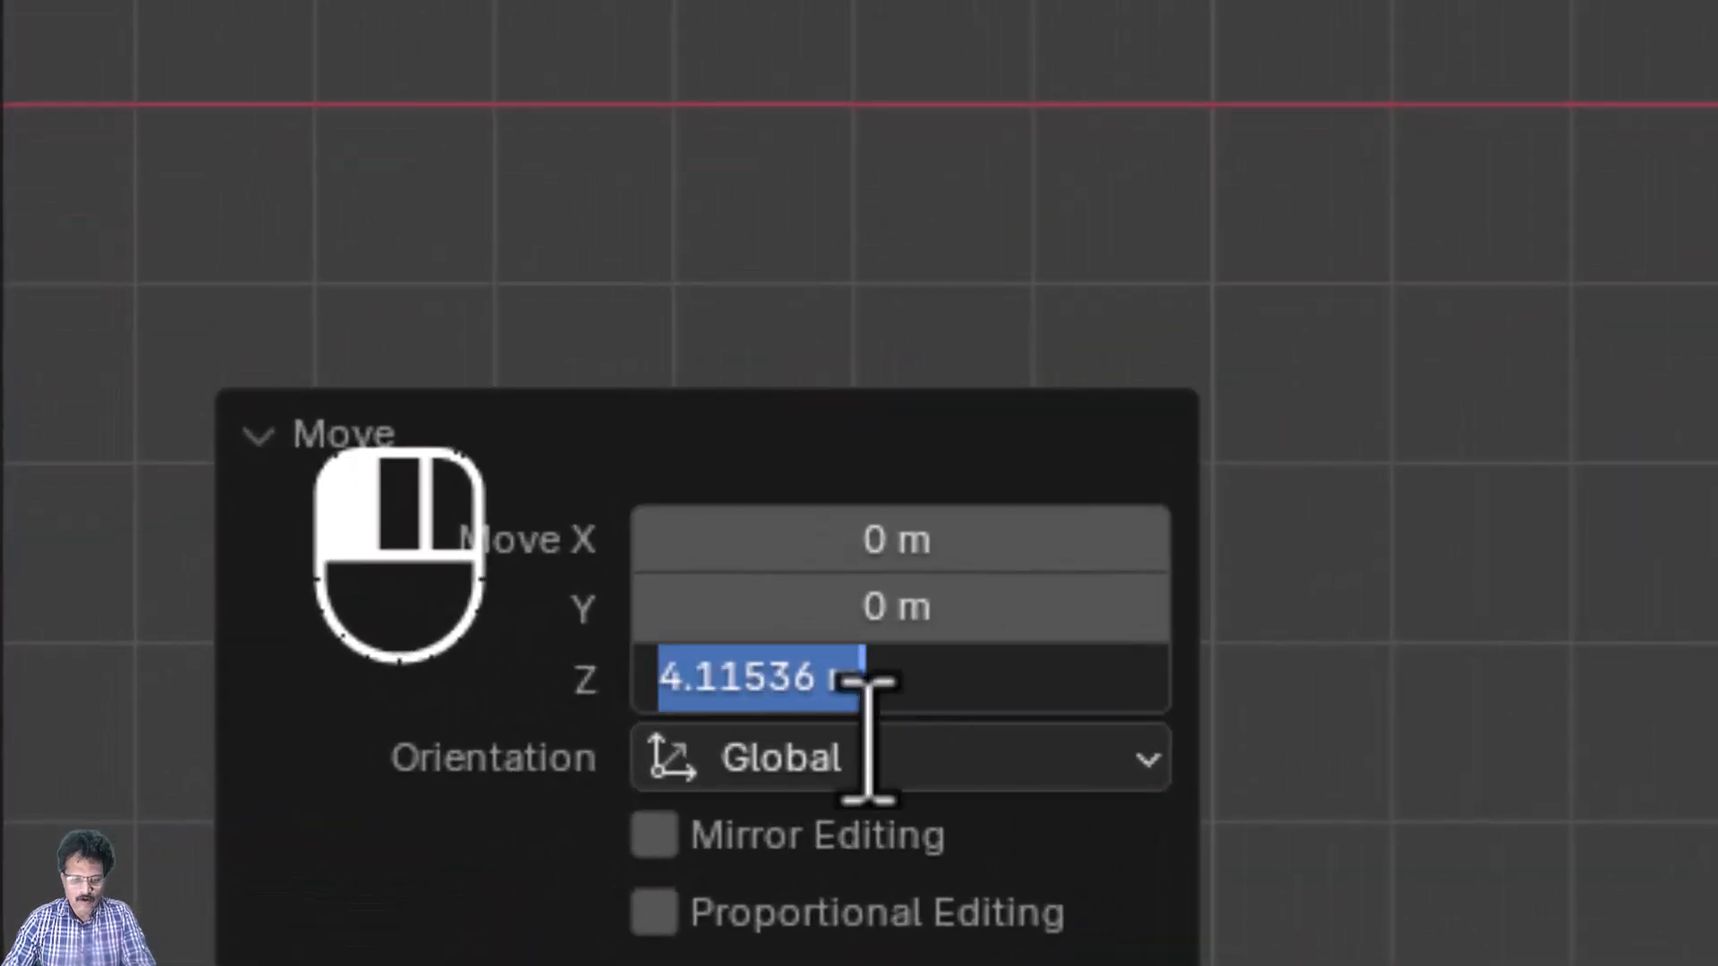
type("4")
key("Return")
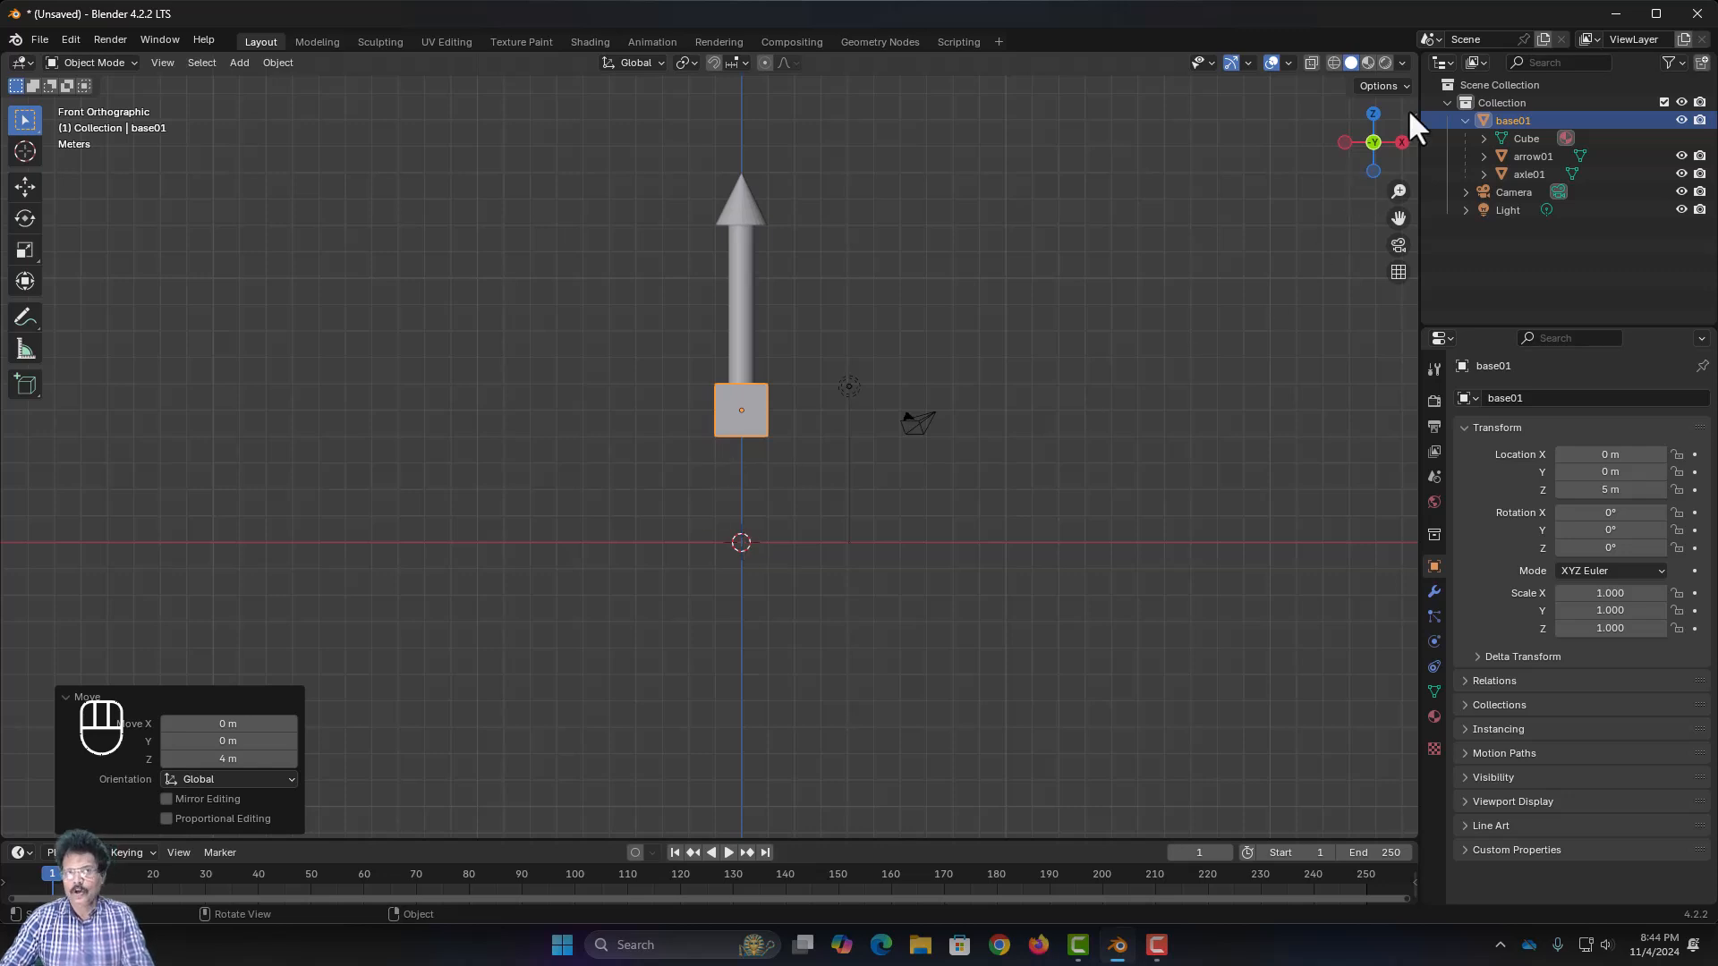
Show base01's transform values, test its rotation without keeping it, and apply its location to place the origin at the world origin
key("n")
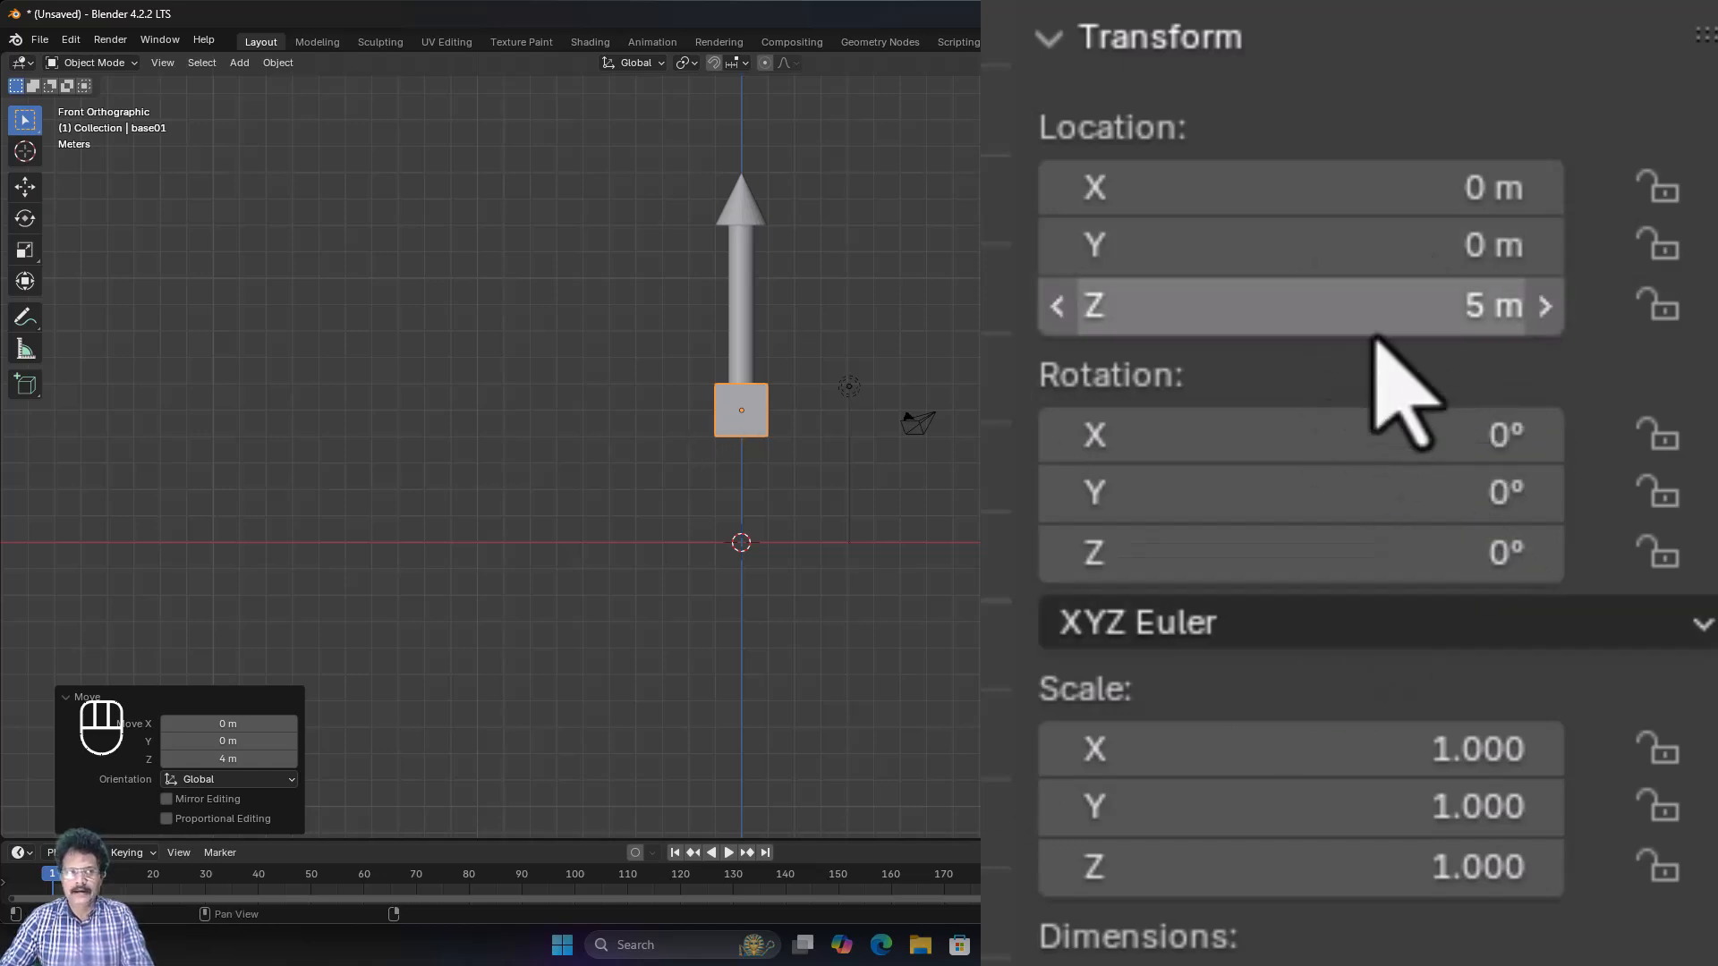
key("r")
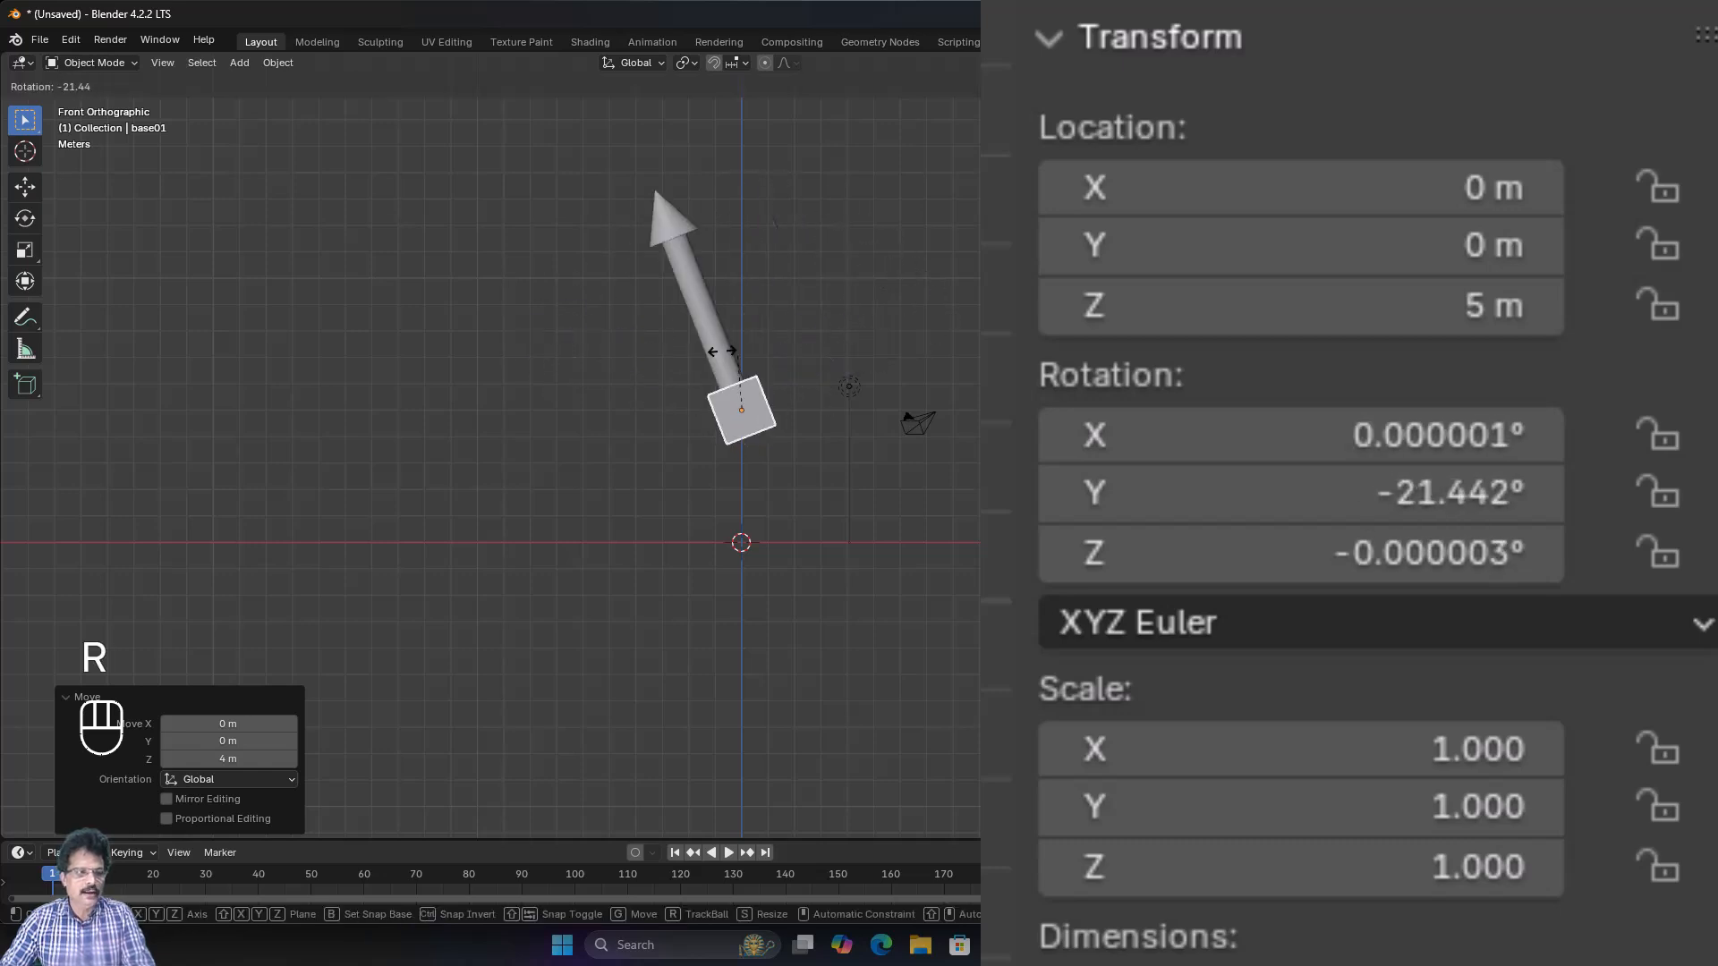
right_click(754, 393)
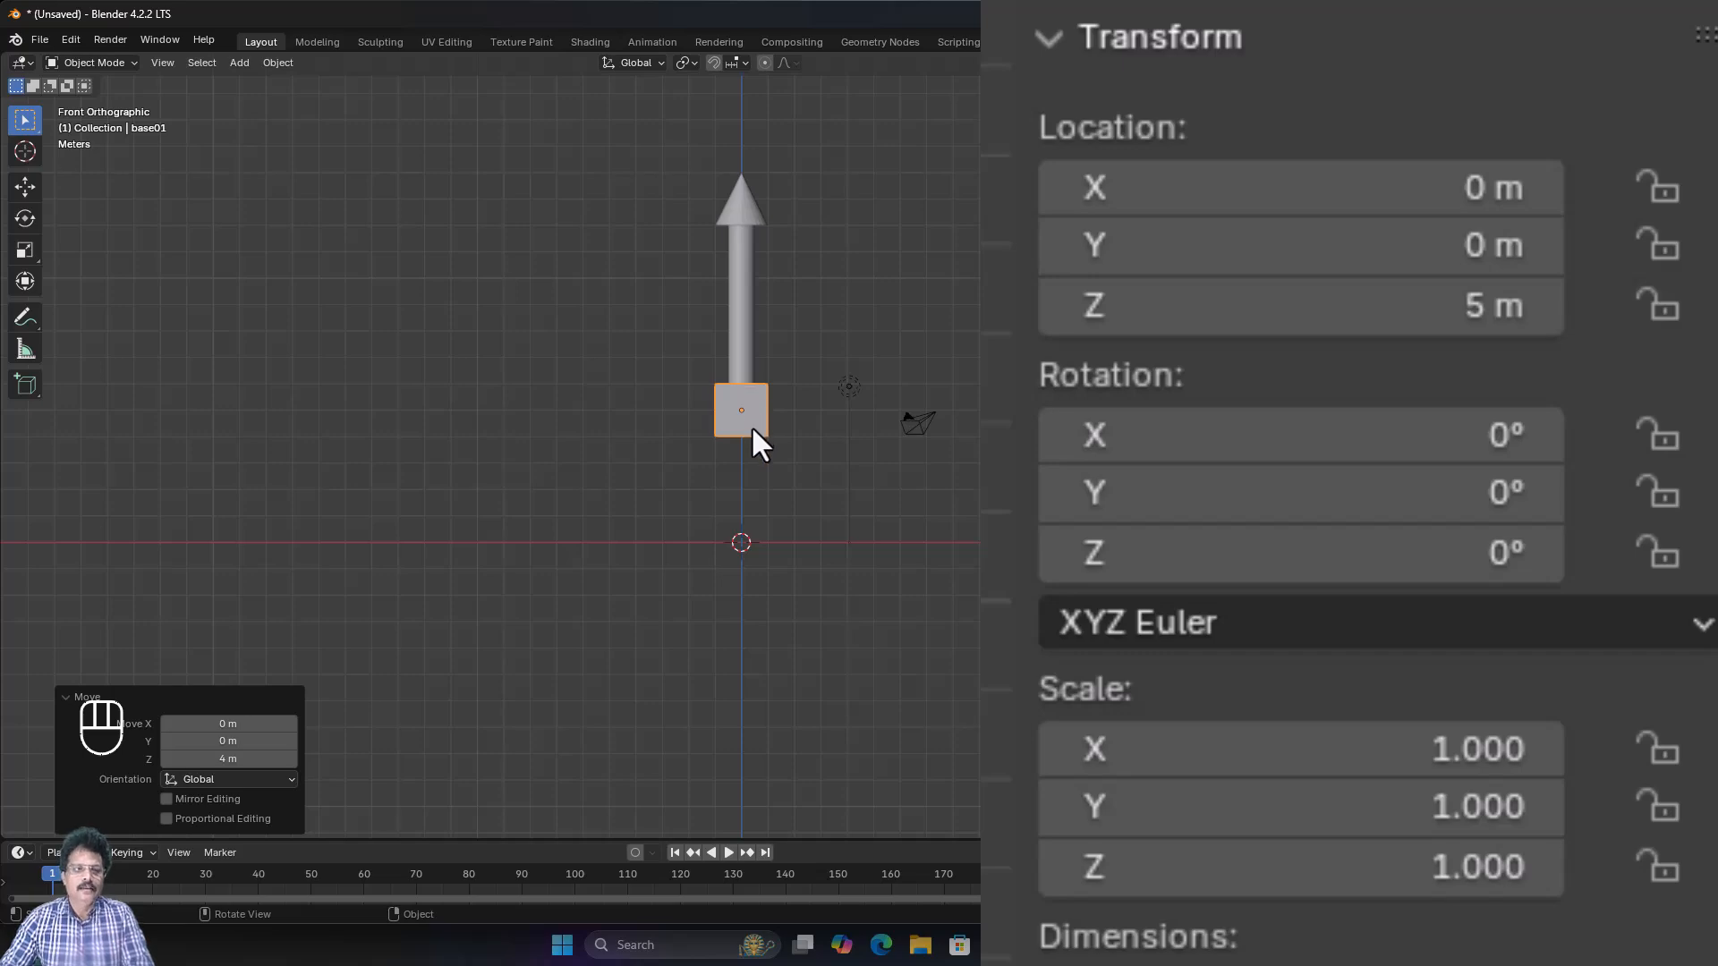
key("ctrl+a")
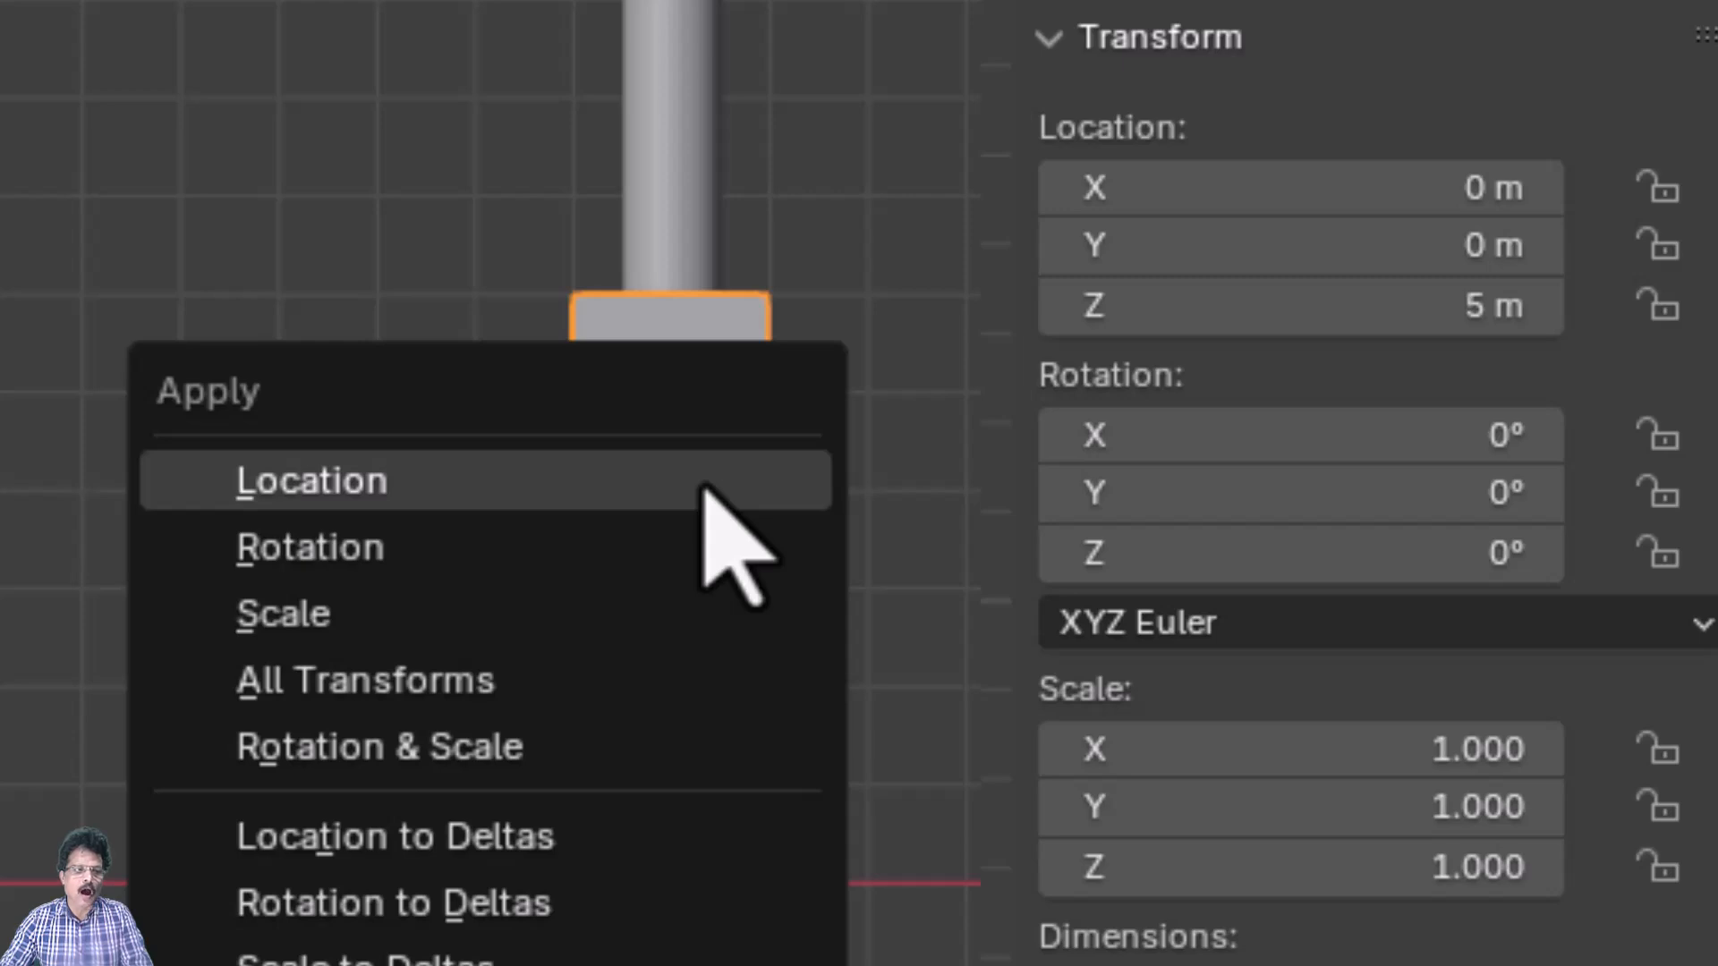
left_click(732, 528)
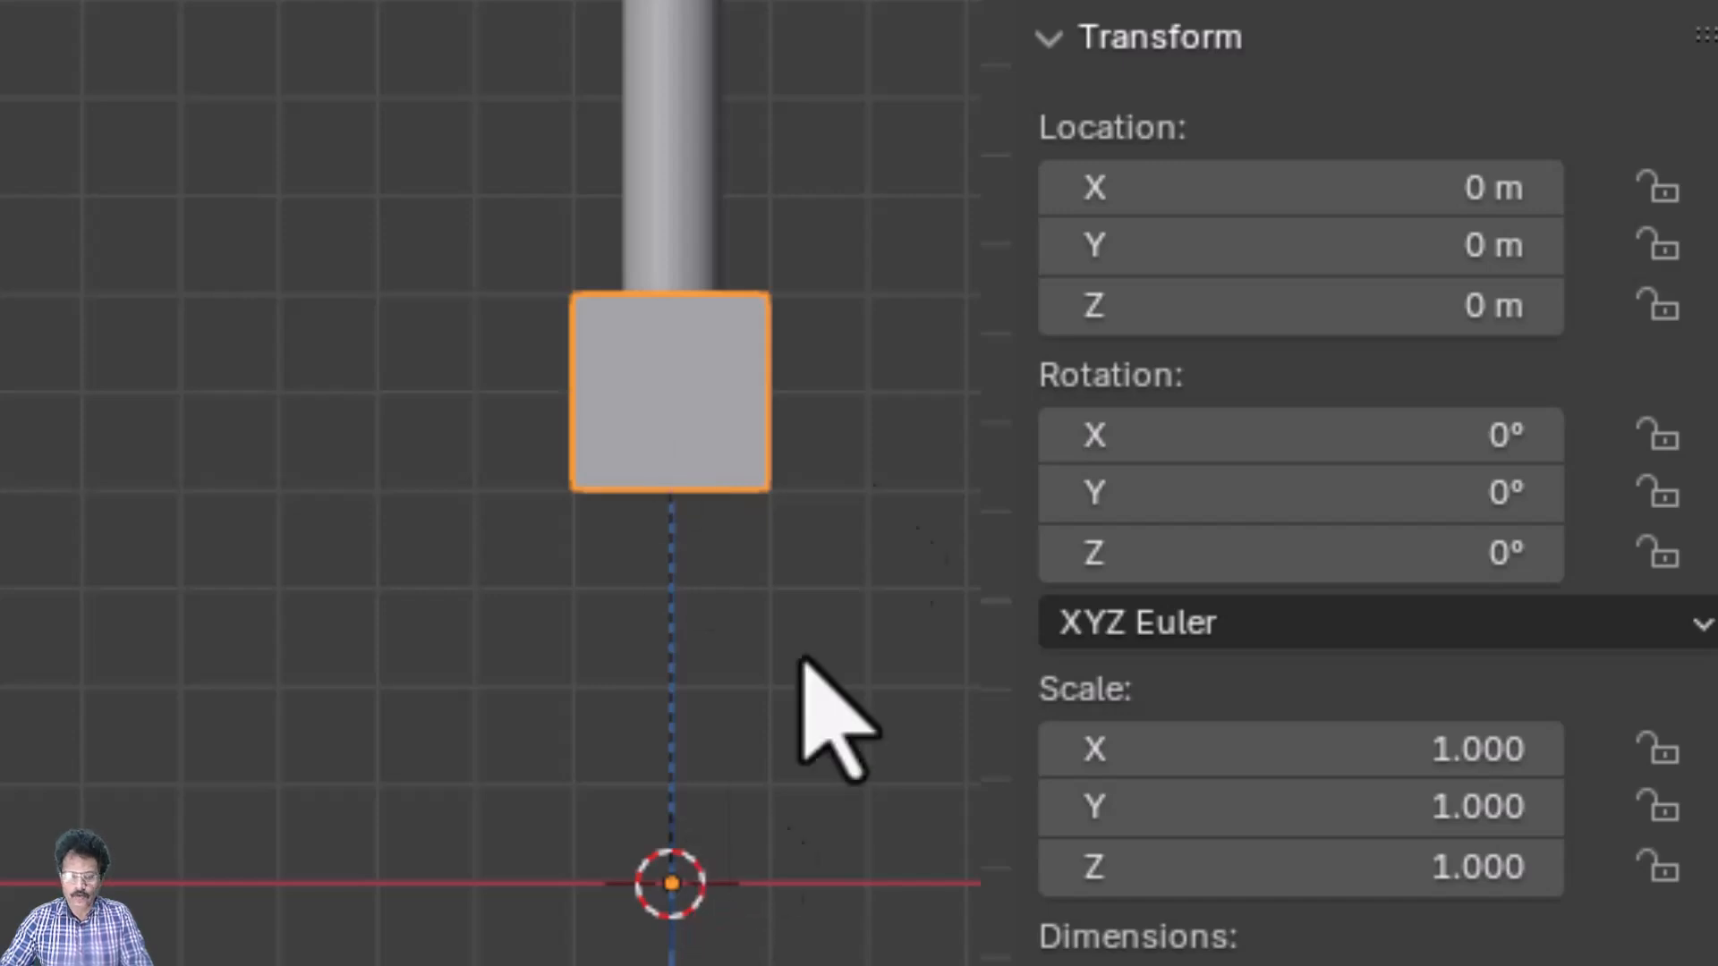
Try rotating base01 and its children about the world origin
key("r")
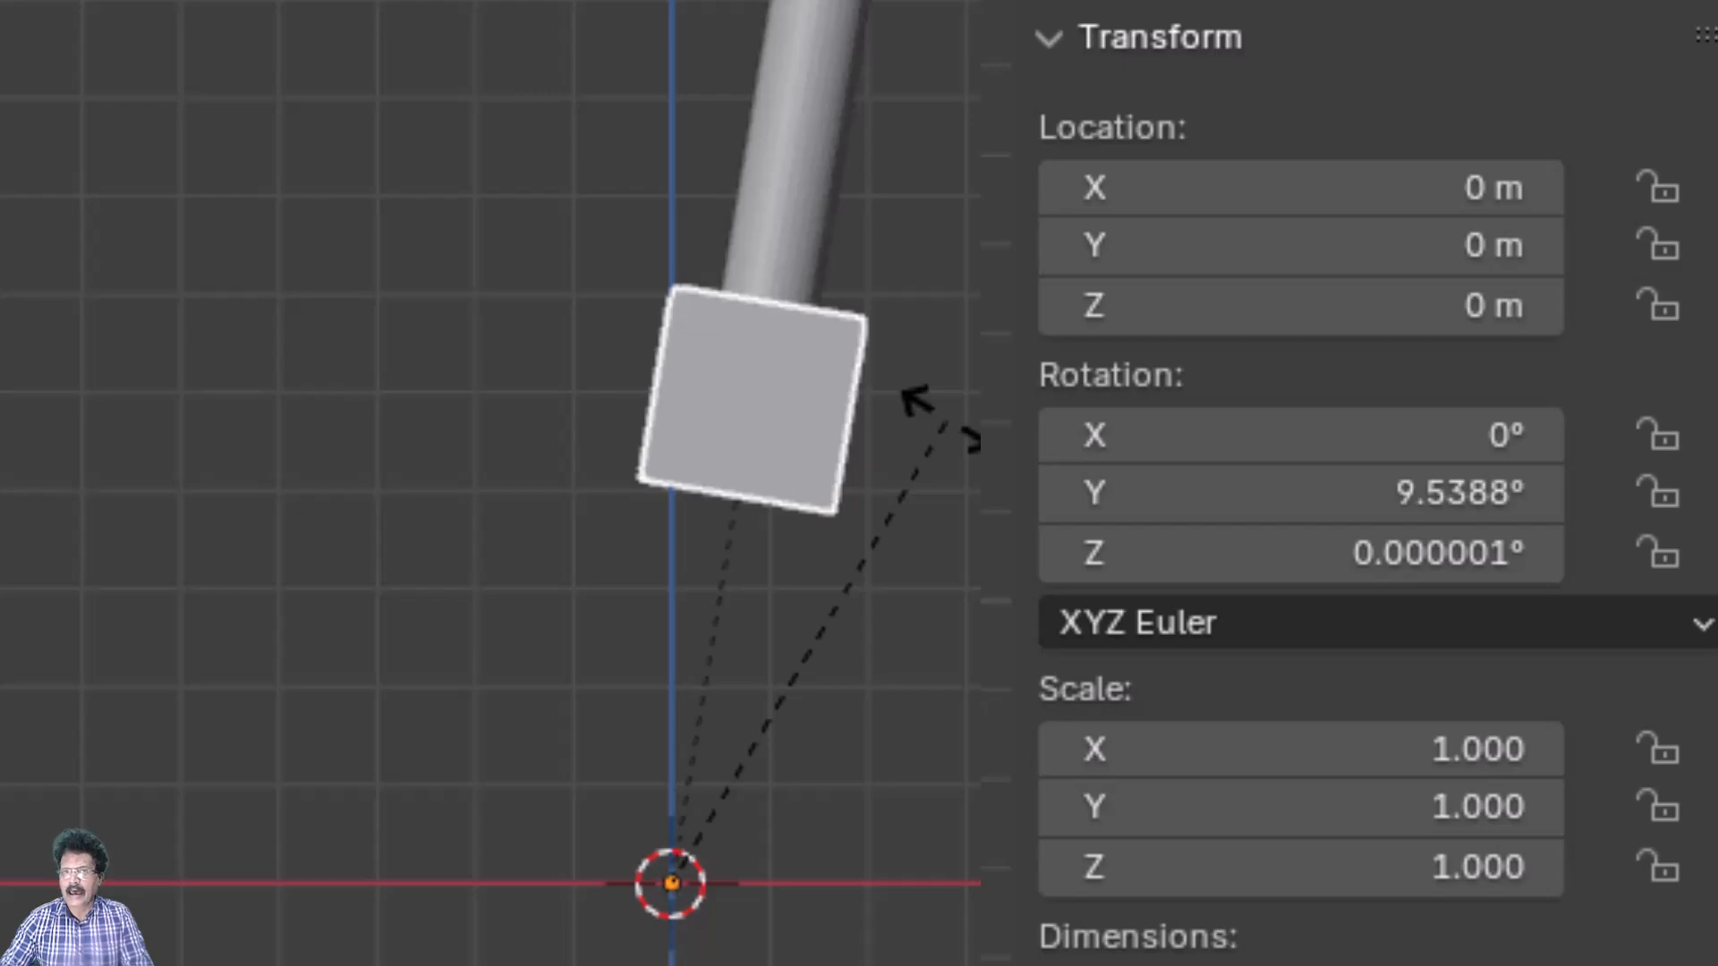
right_click(944, 426)
left_click(947, 429)
left_click(614, 399)
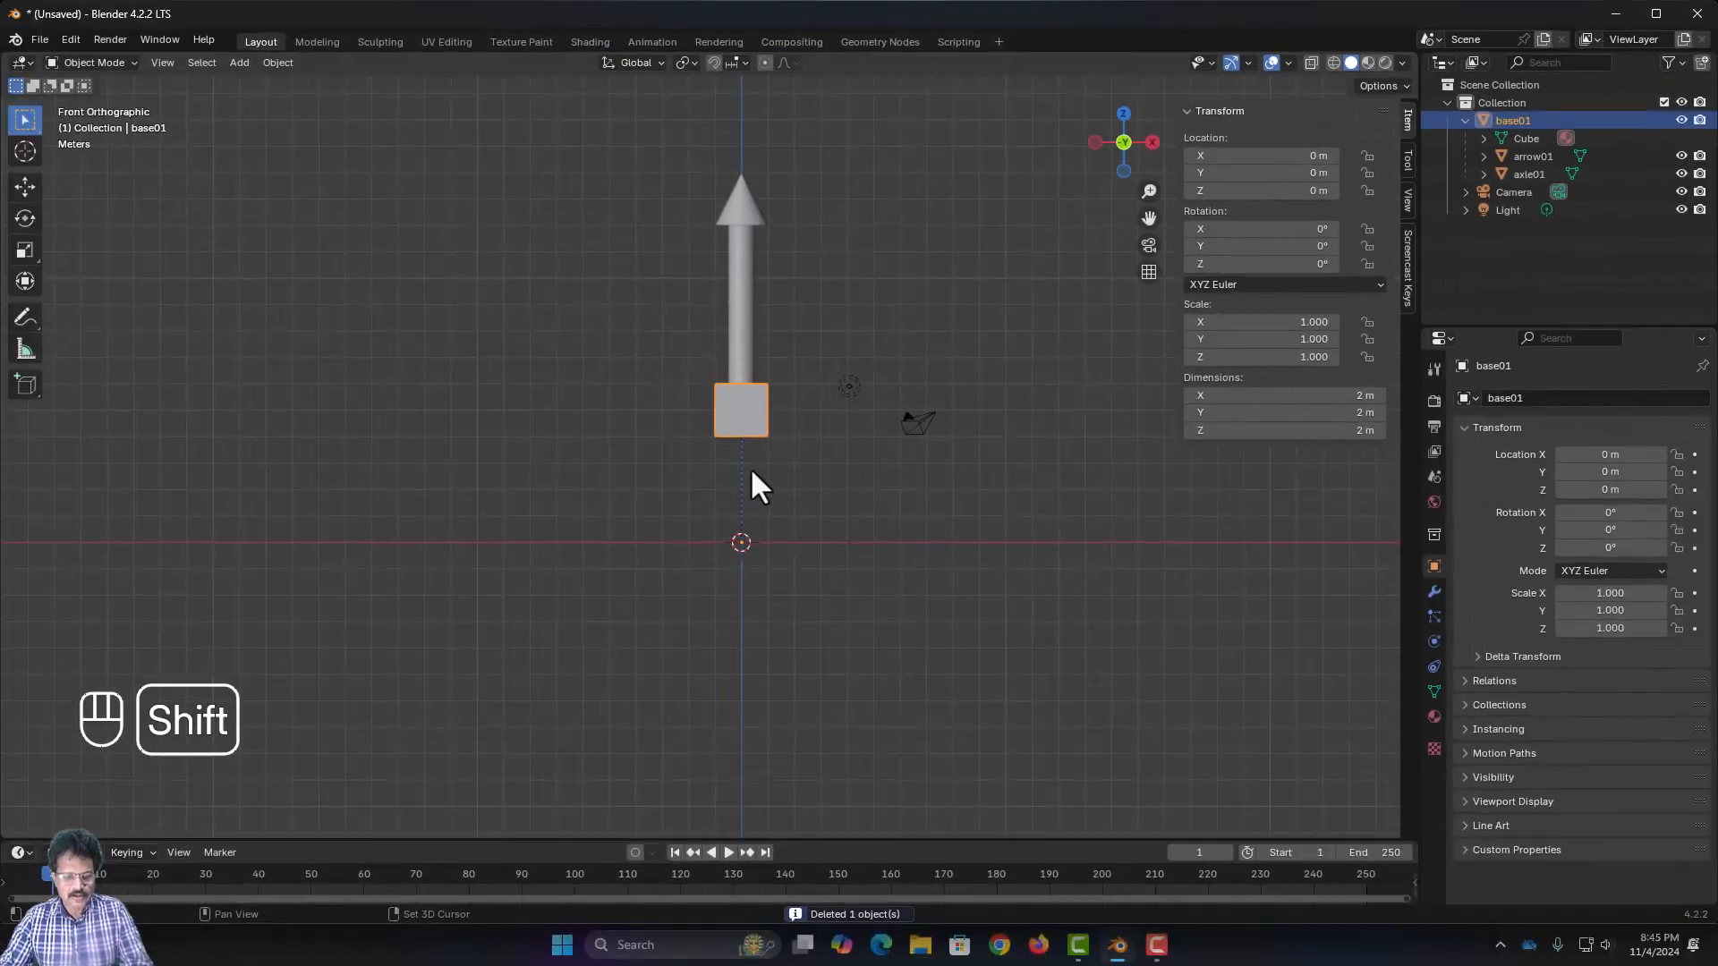
Extend the selection to base01's children and create a linked duplicate of the whole arrow rotated 45° about the global Y axis
key("shift+g")
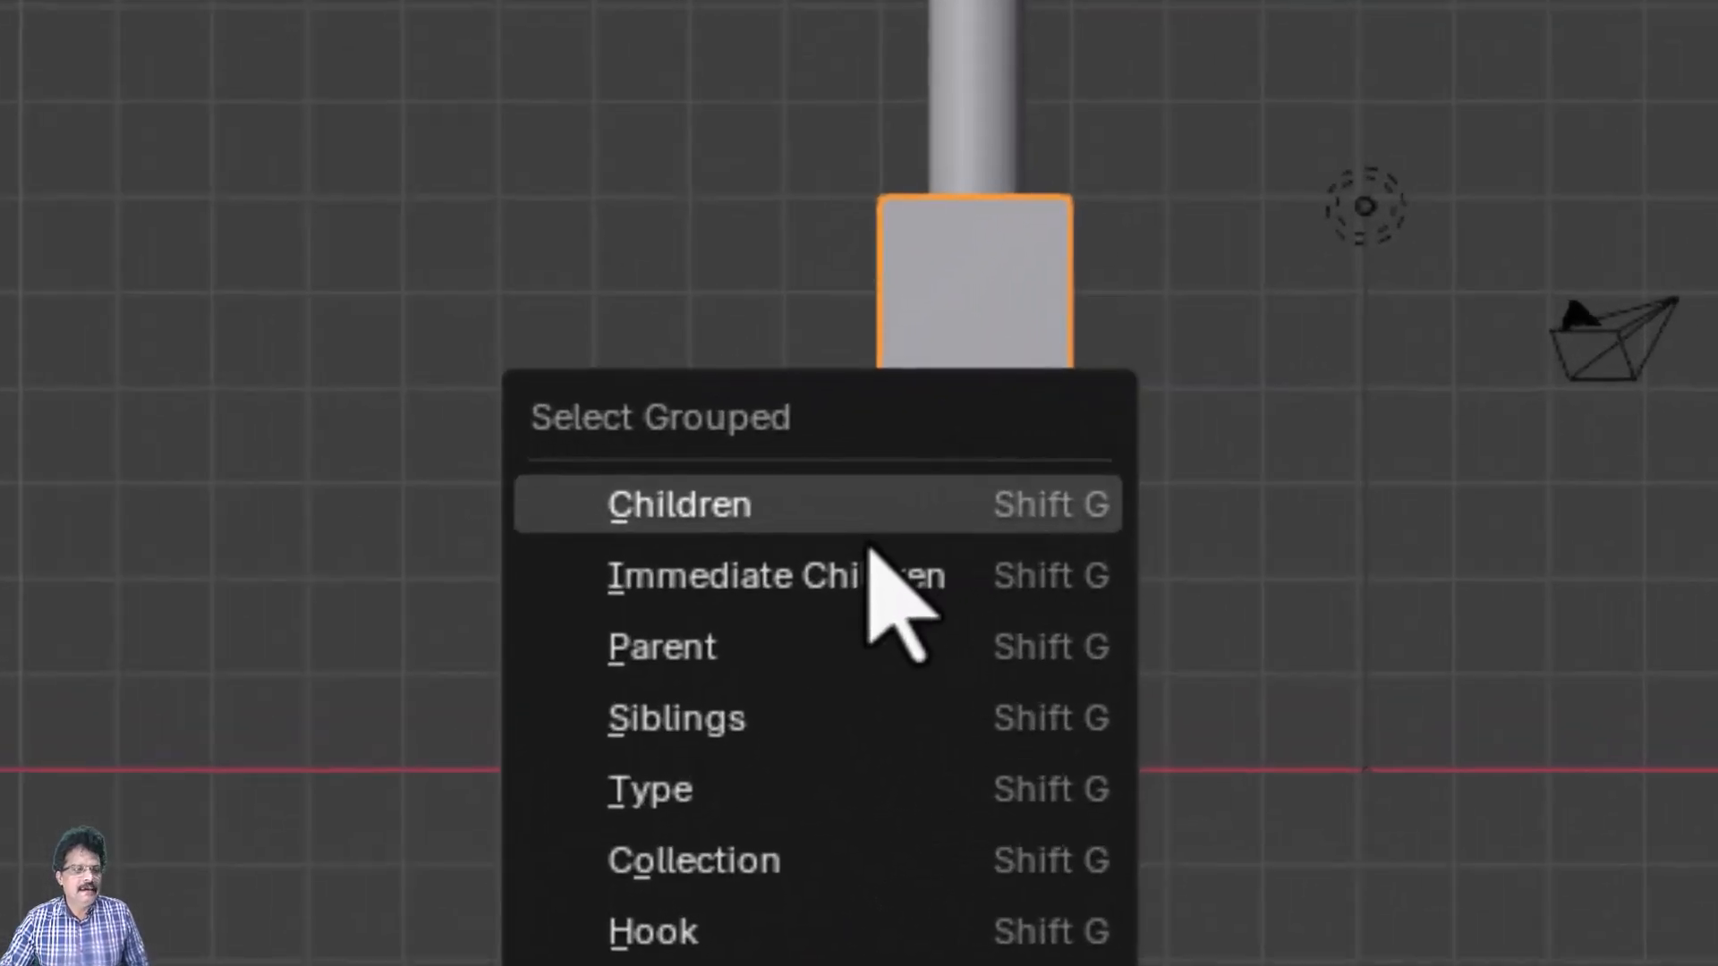
left_click(711, 475)
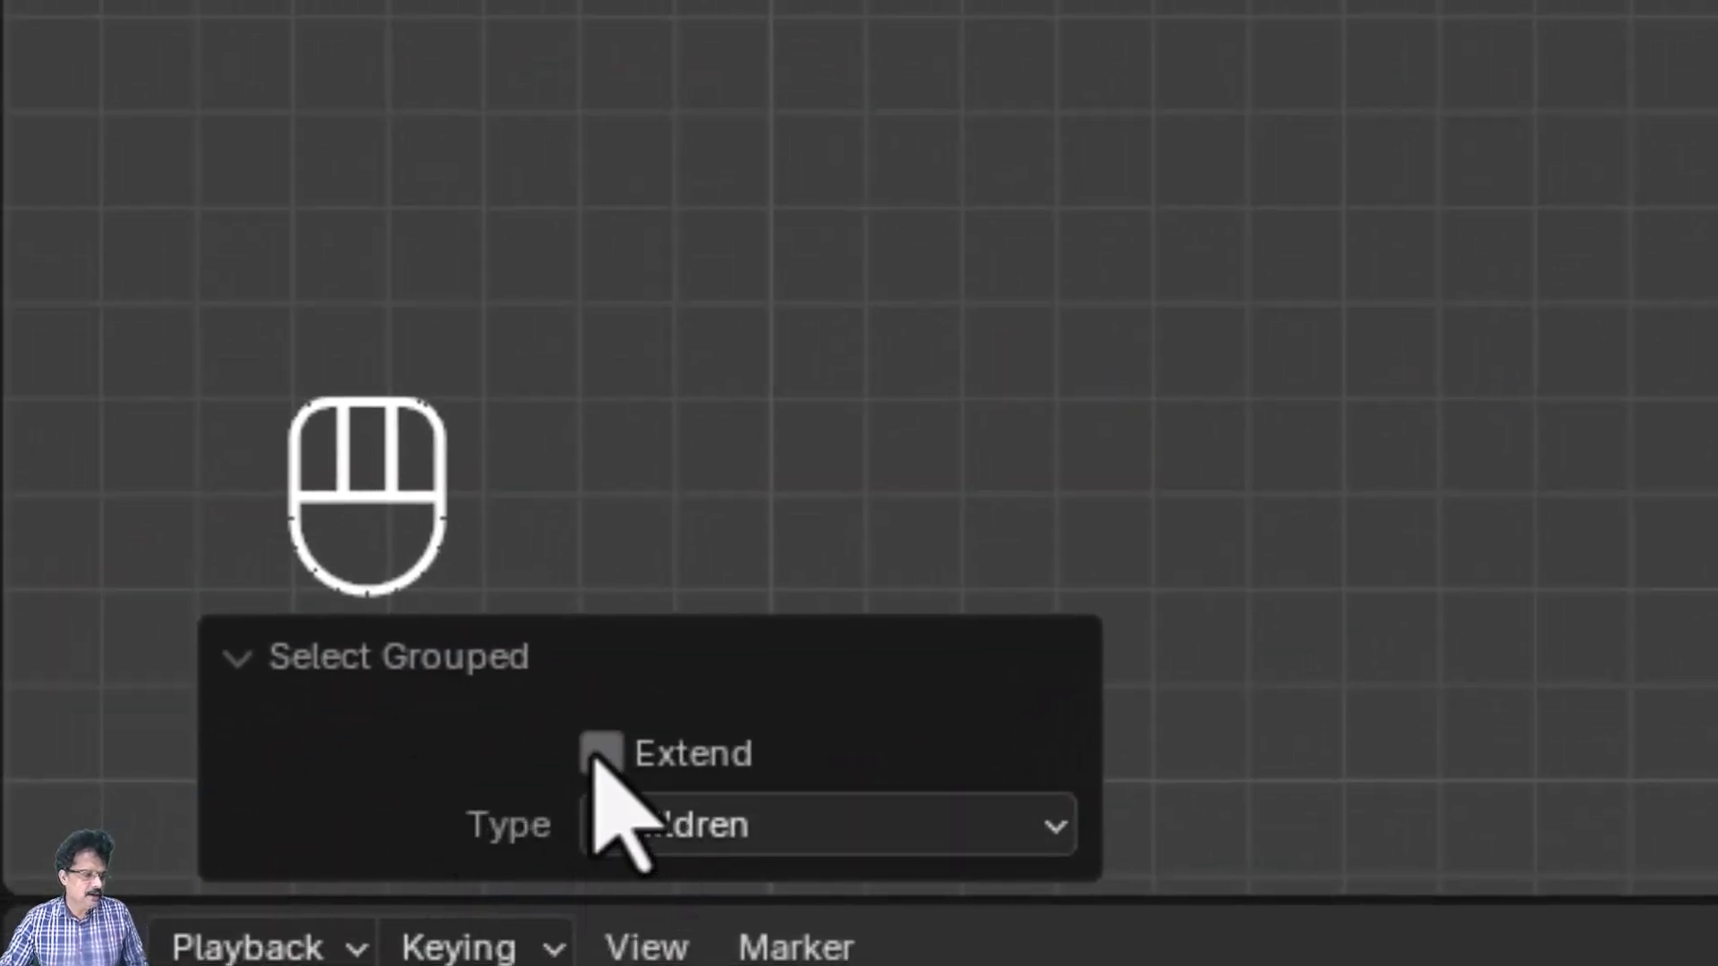
left_click(600, 754)
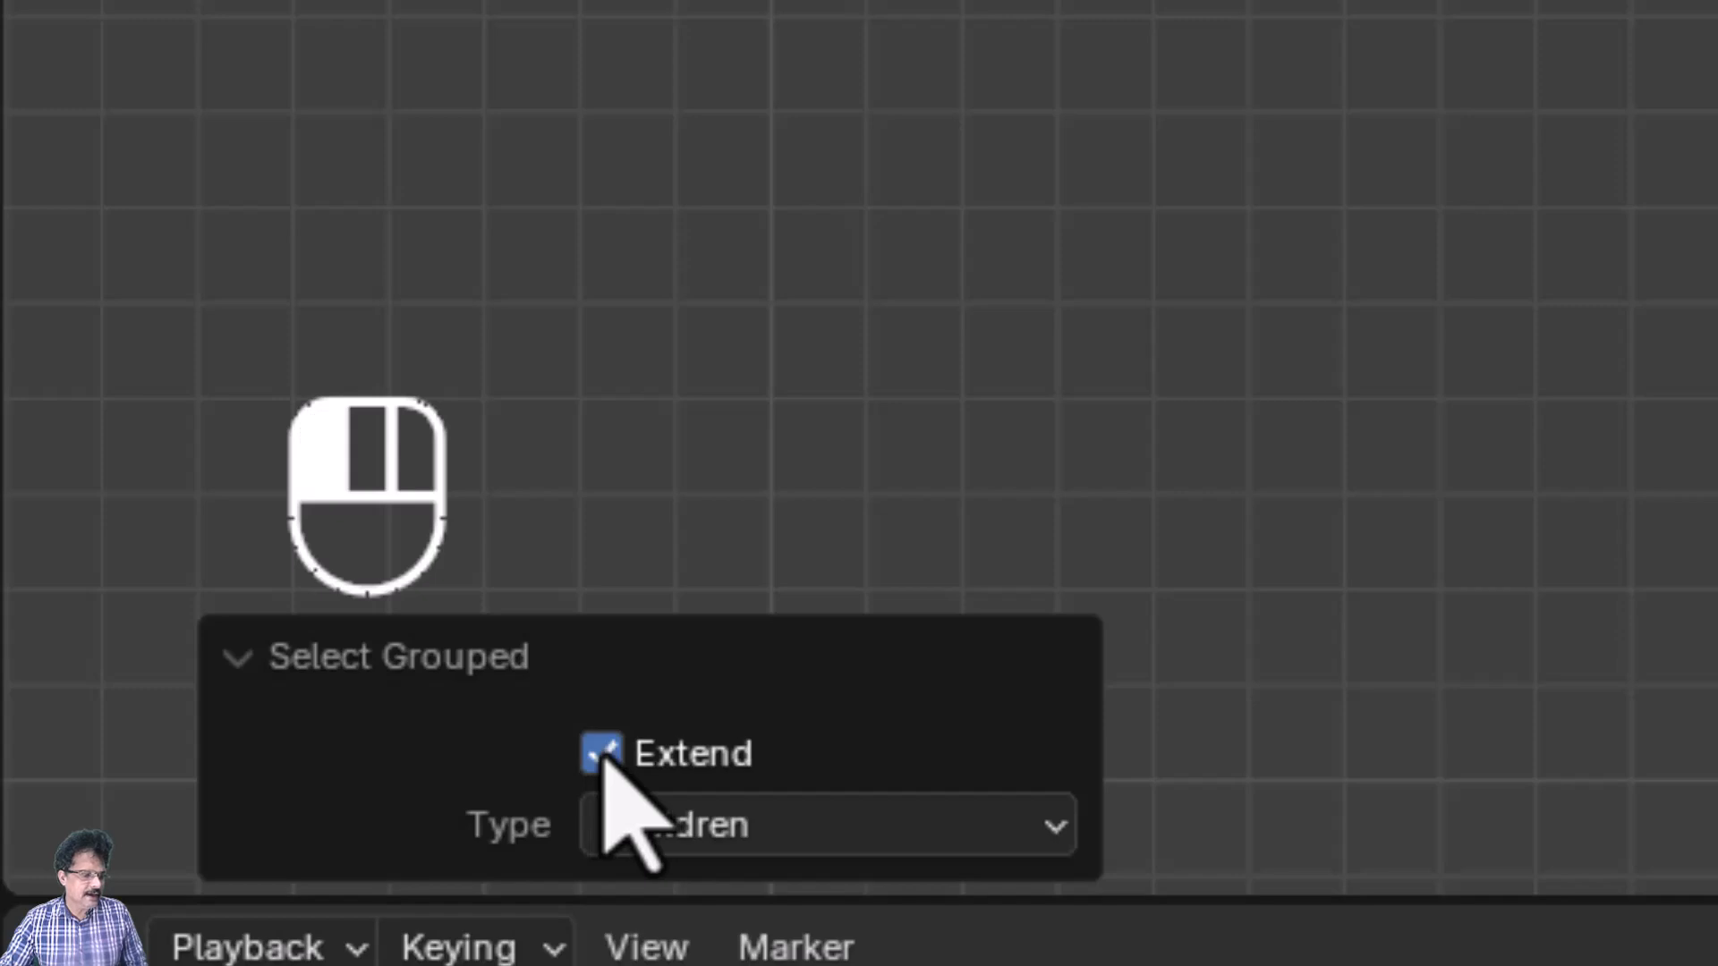
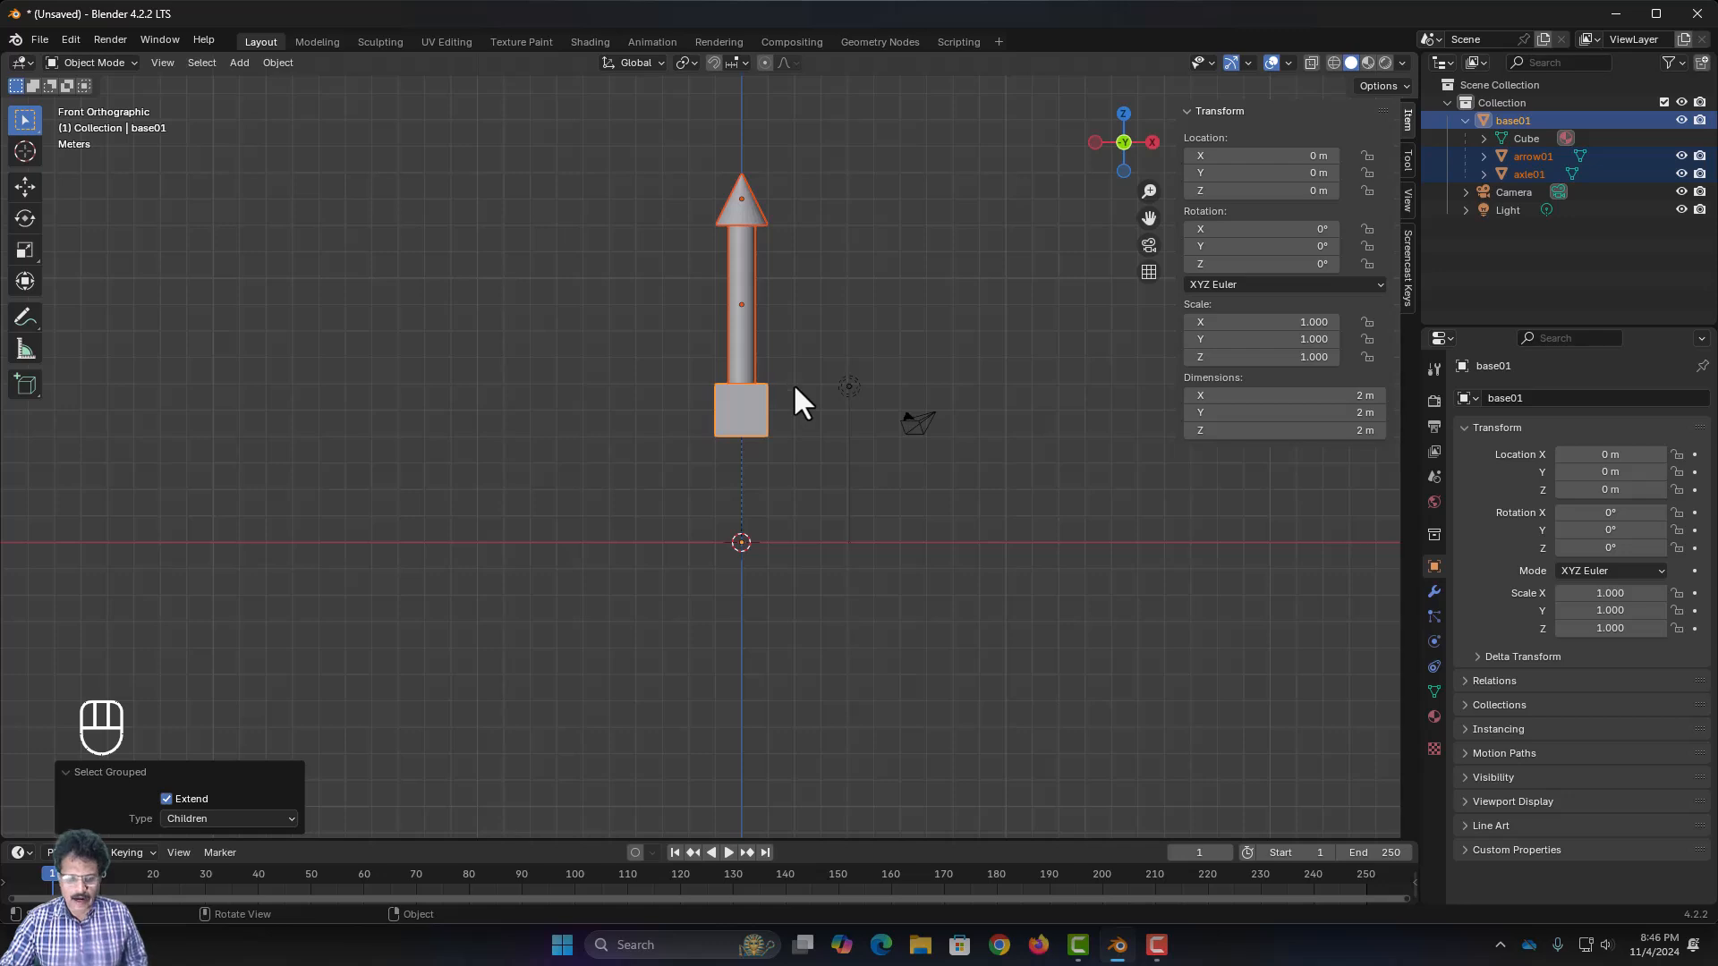
key("alt+d")
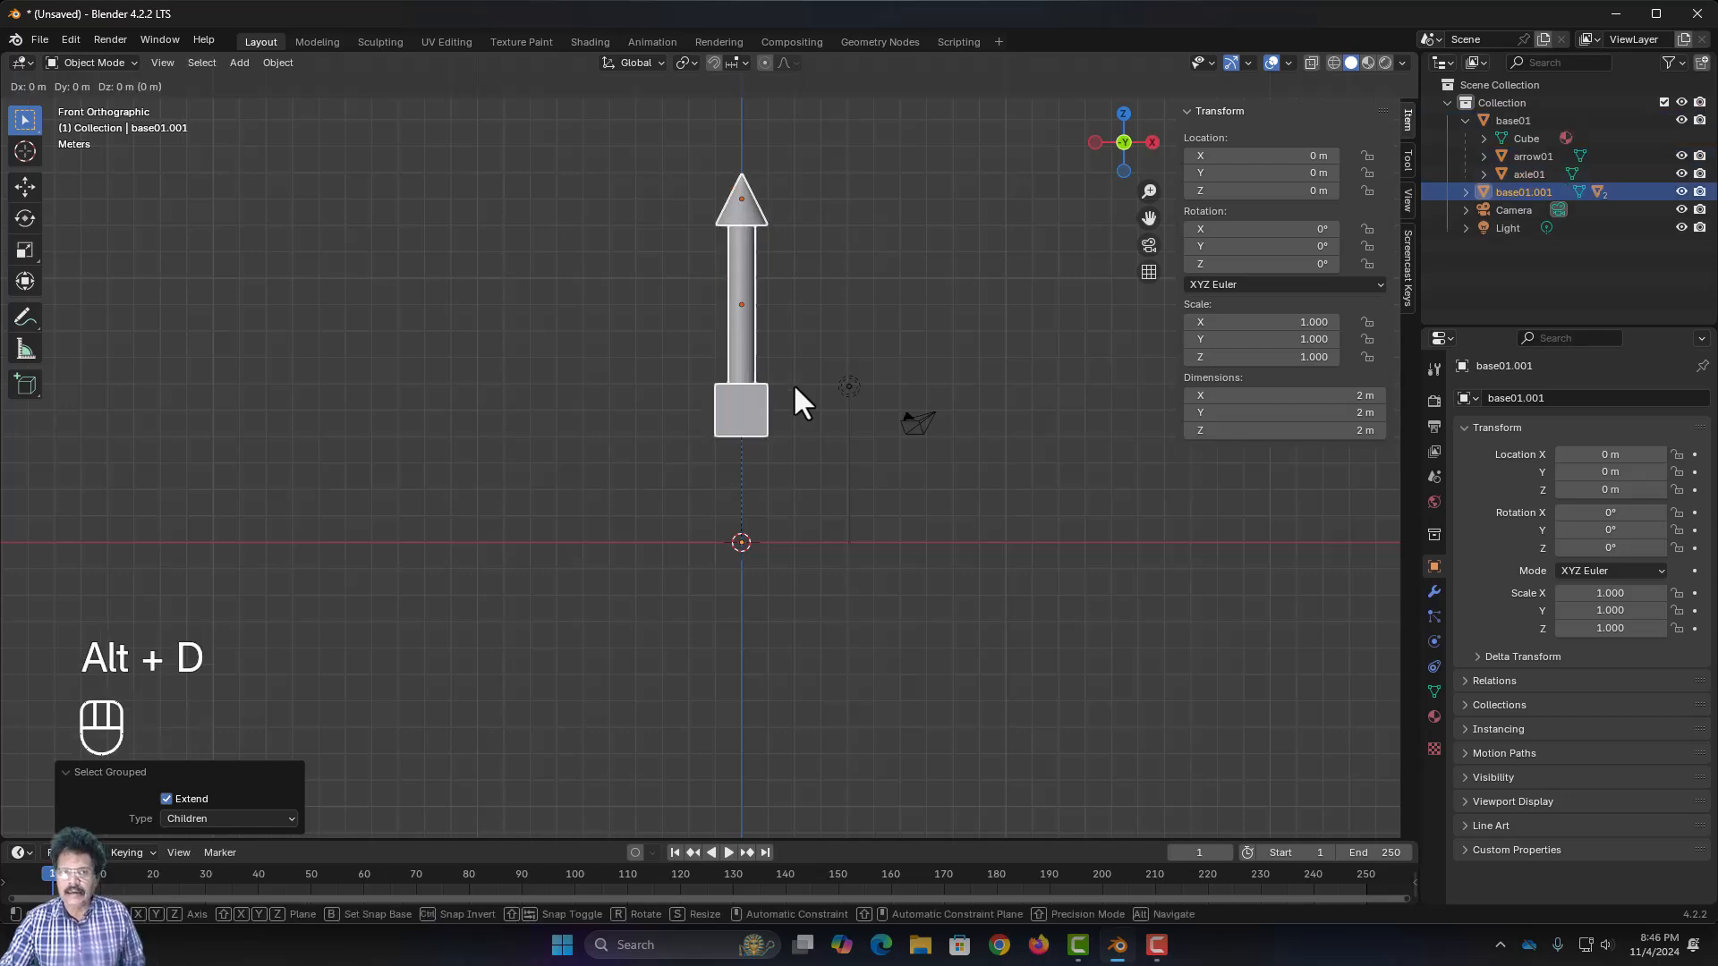
type("ry")
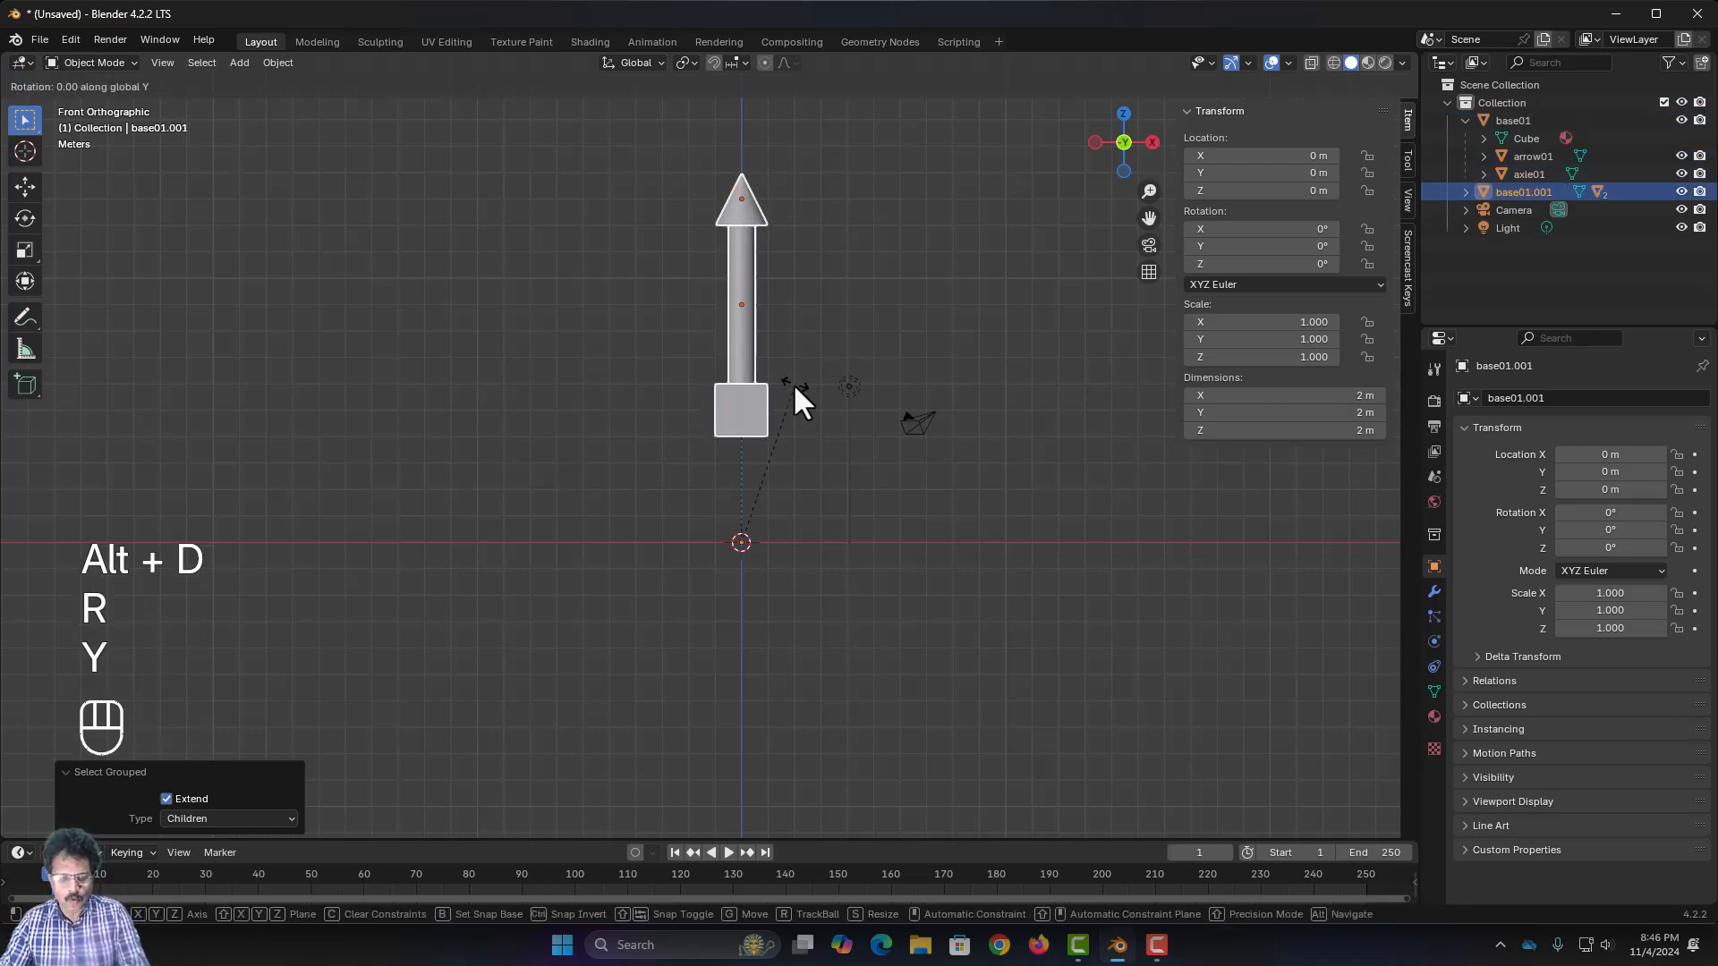
type("45")
key("Return")
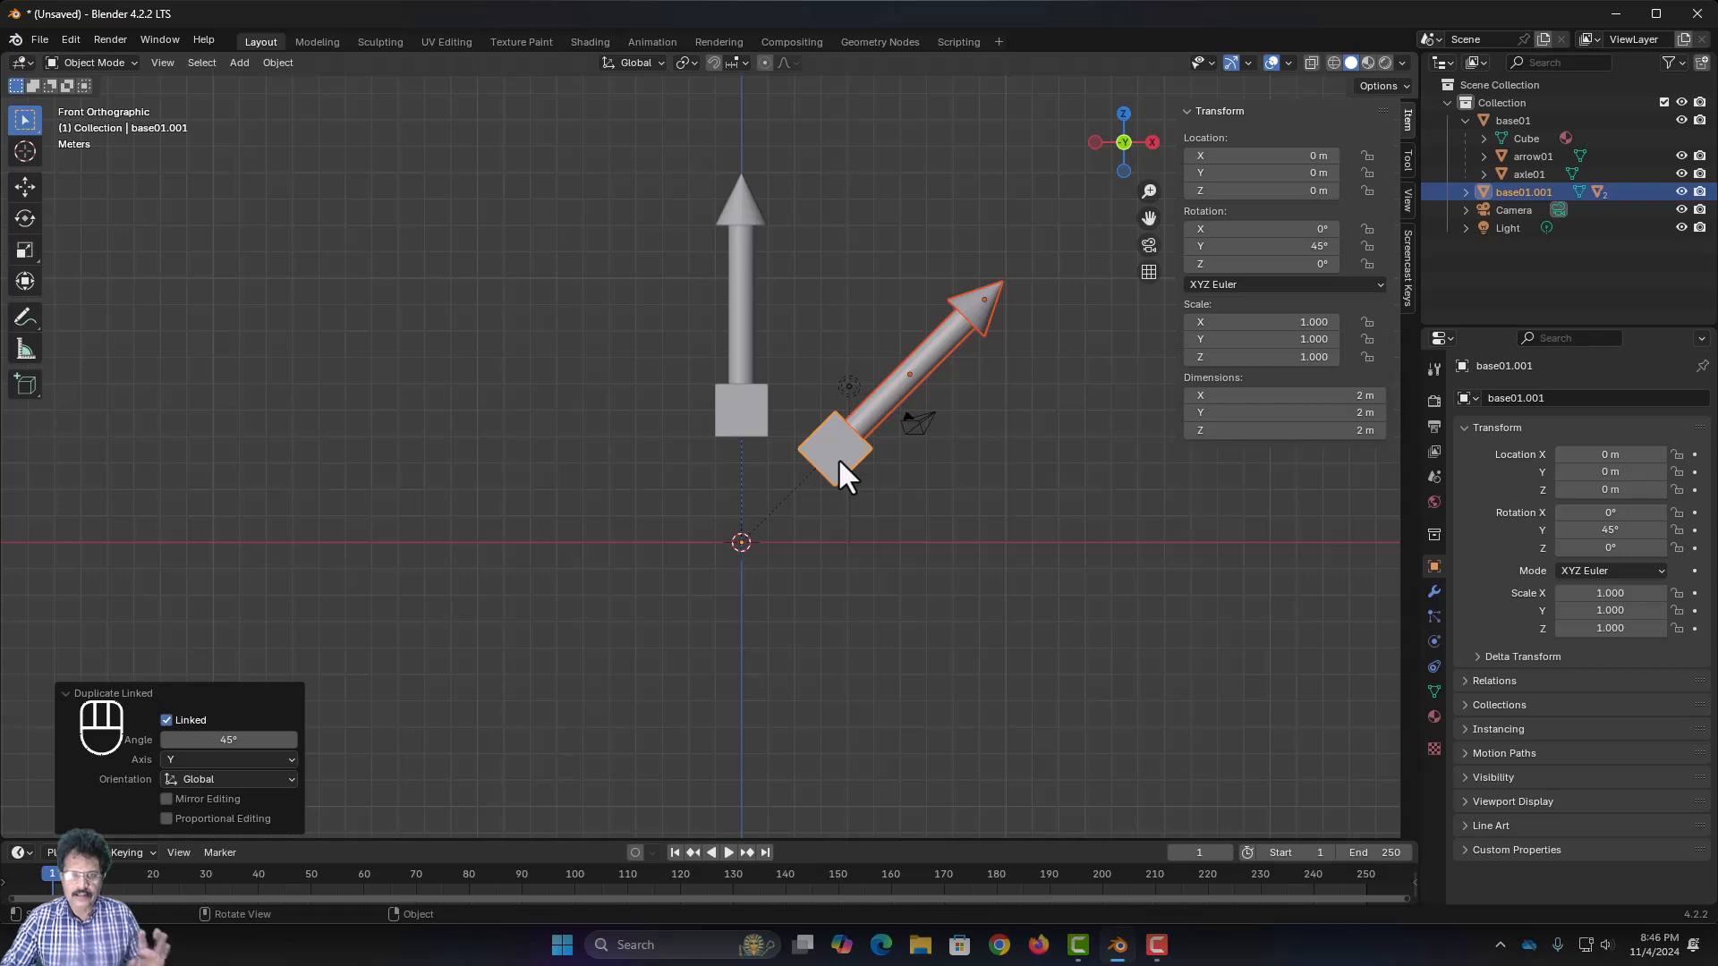
Repeat the linked 45° rotated duplication six more times to complete a ring of eight arrows around the origin
key("shift+r")
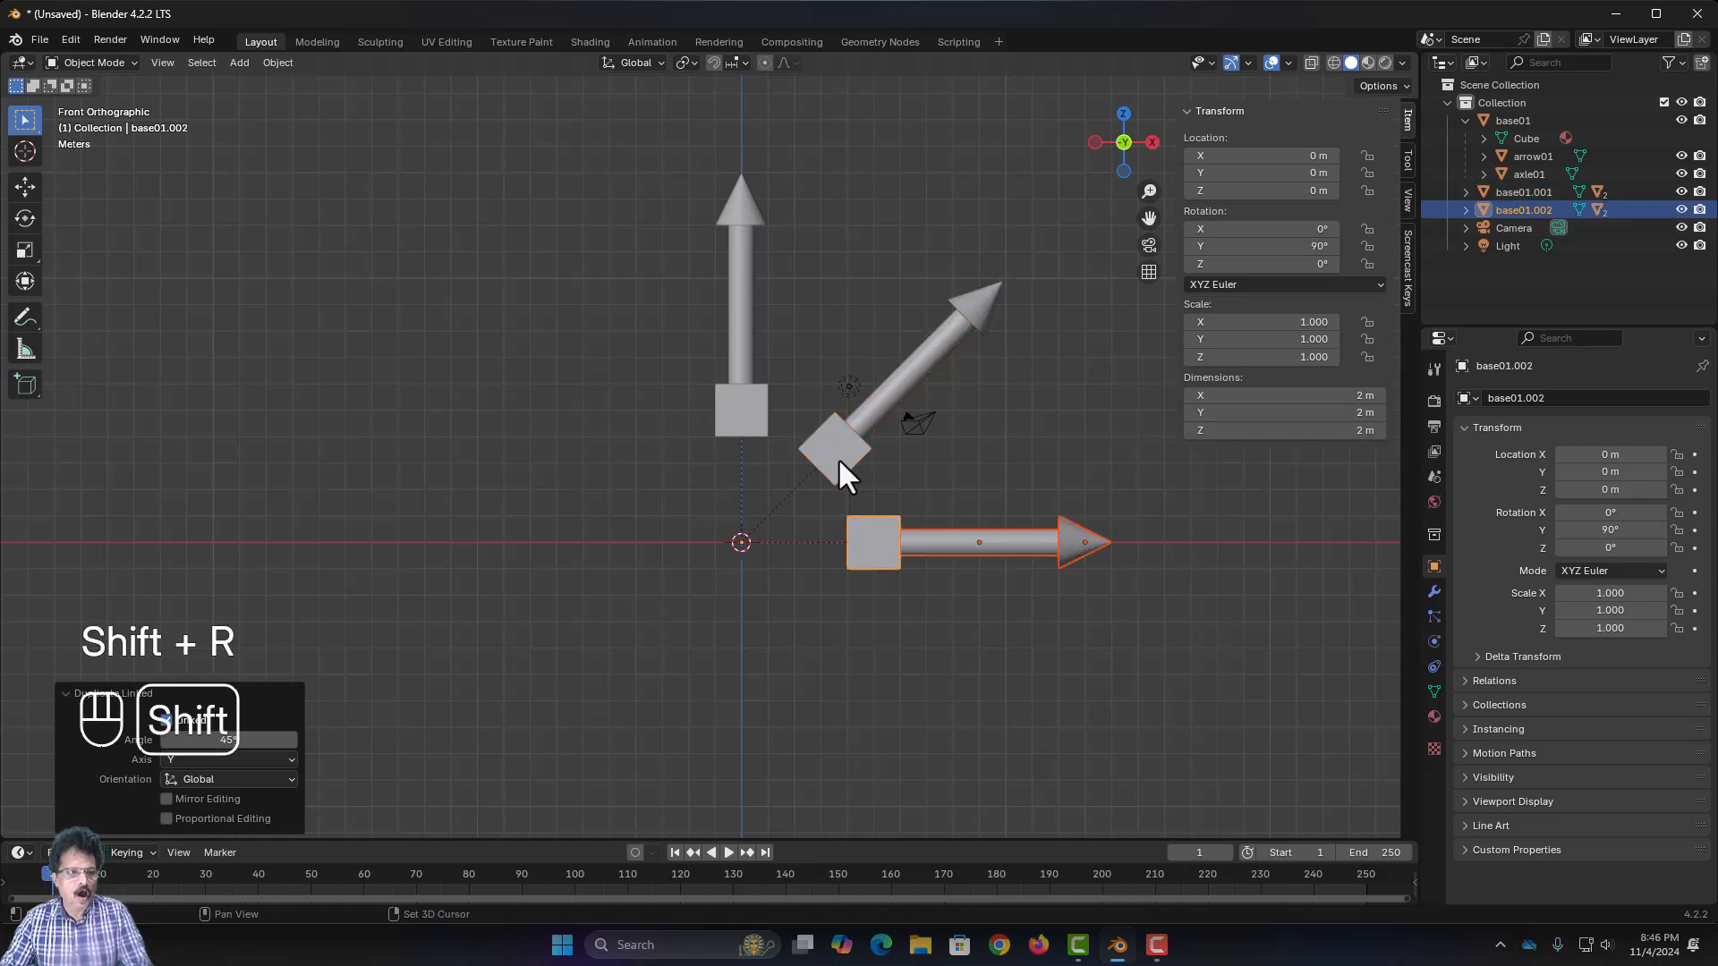
key("shift+r")
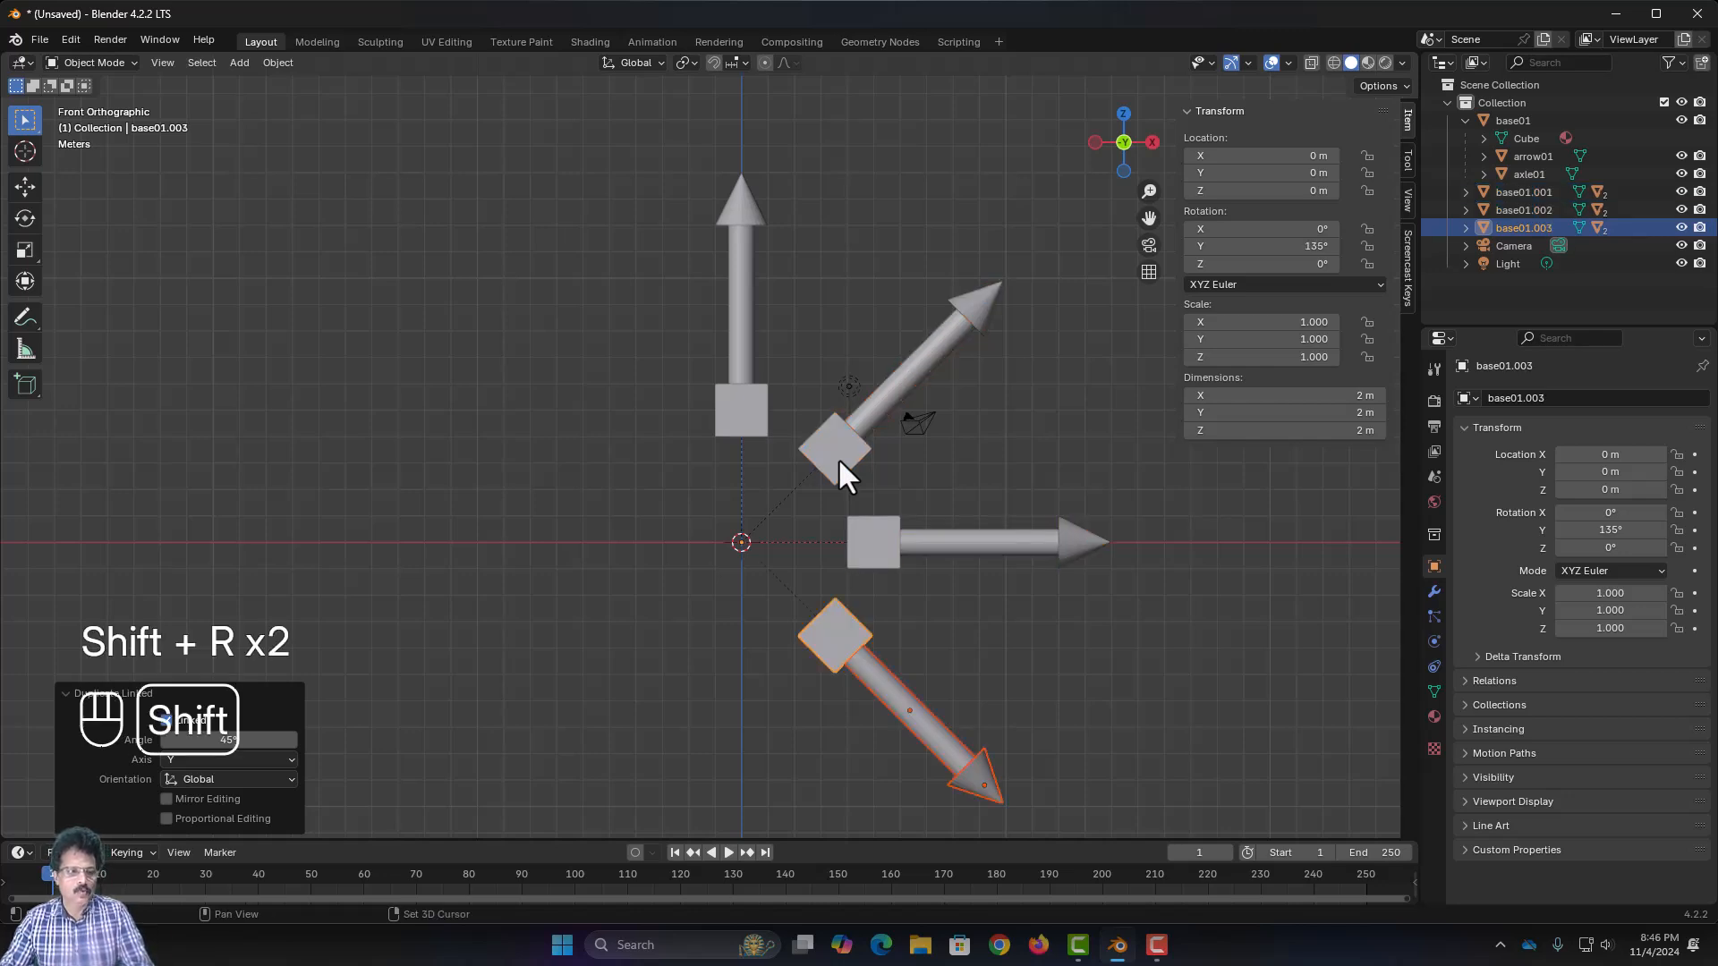
key("shift+r")
key("shift+r")
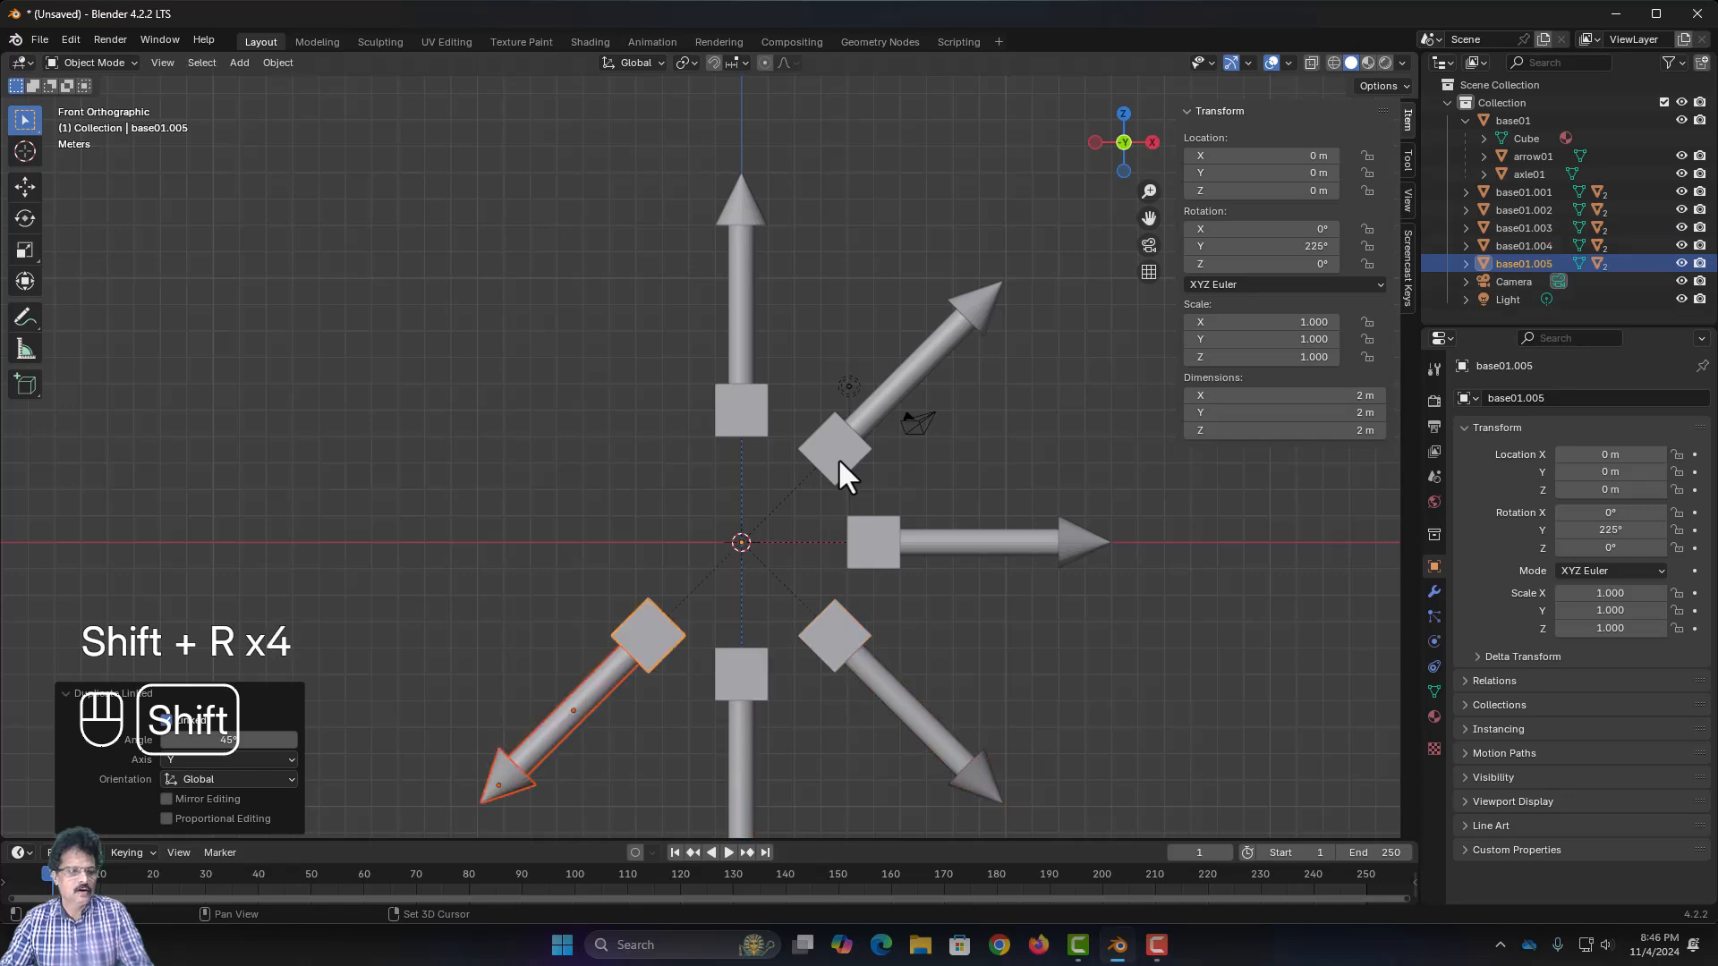
key("shift+r")
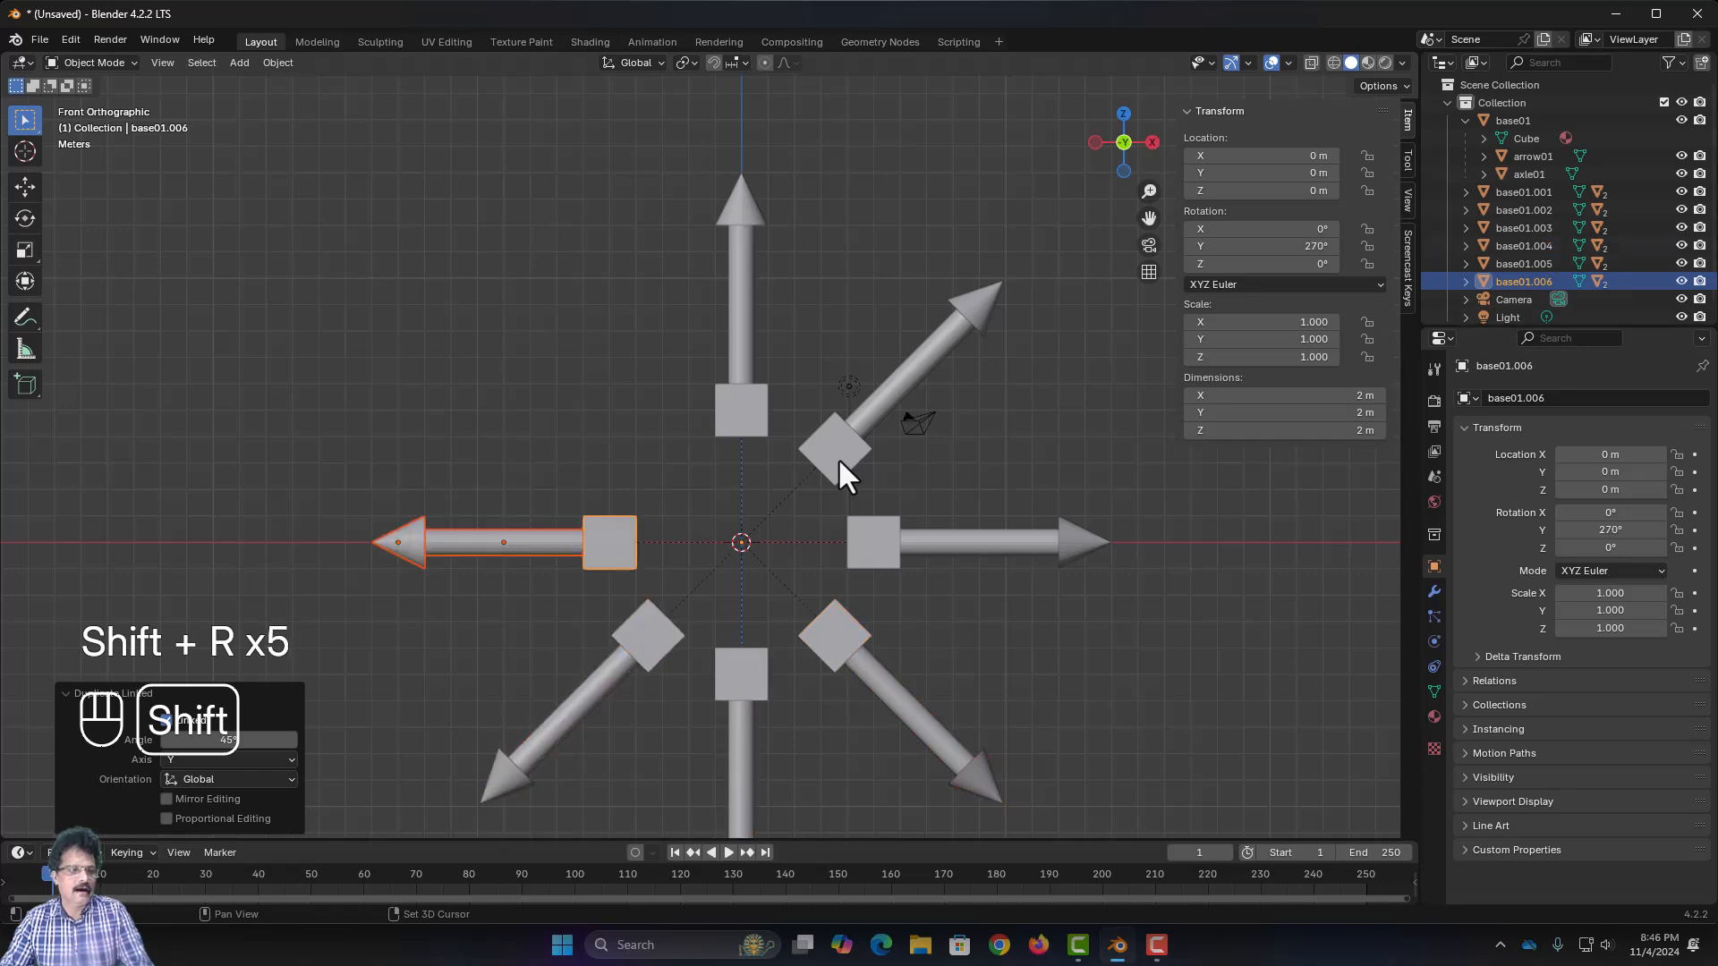
key("shift+r")
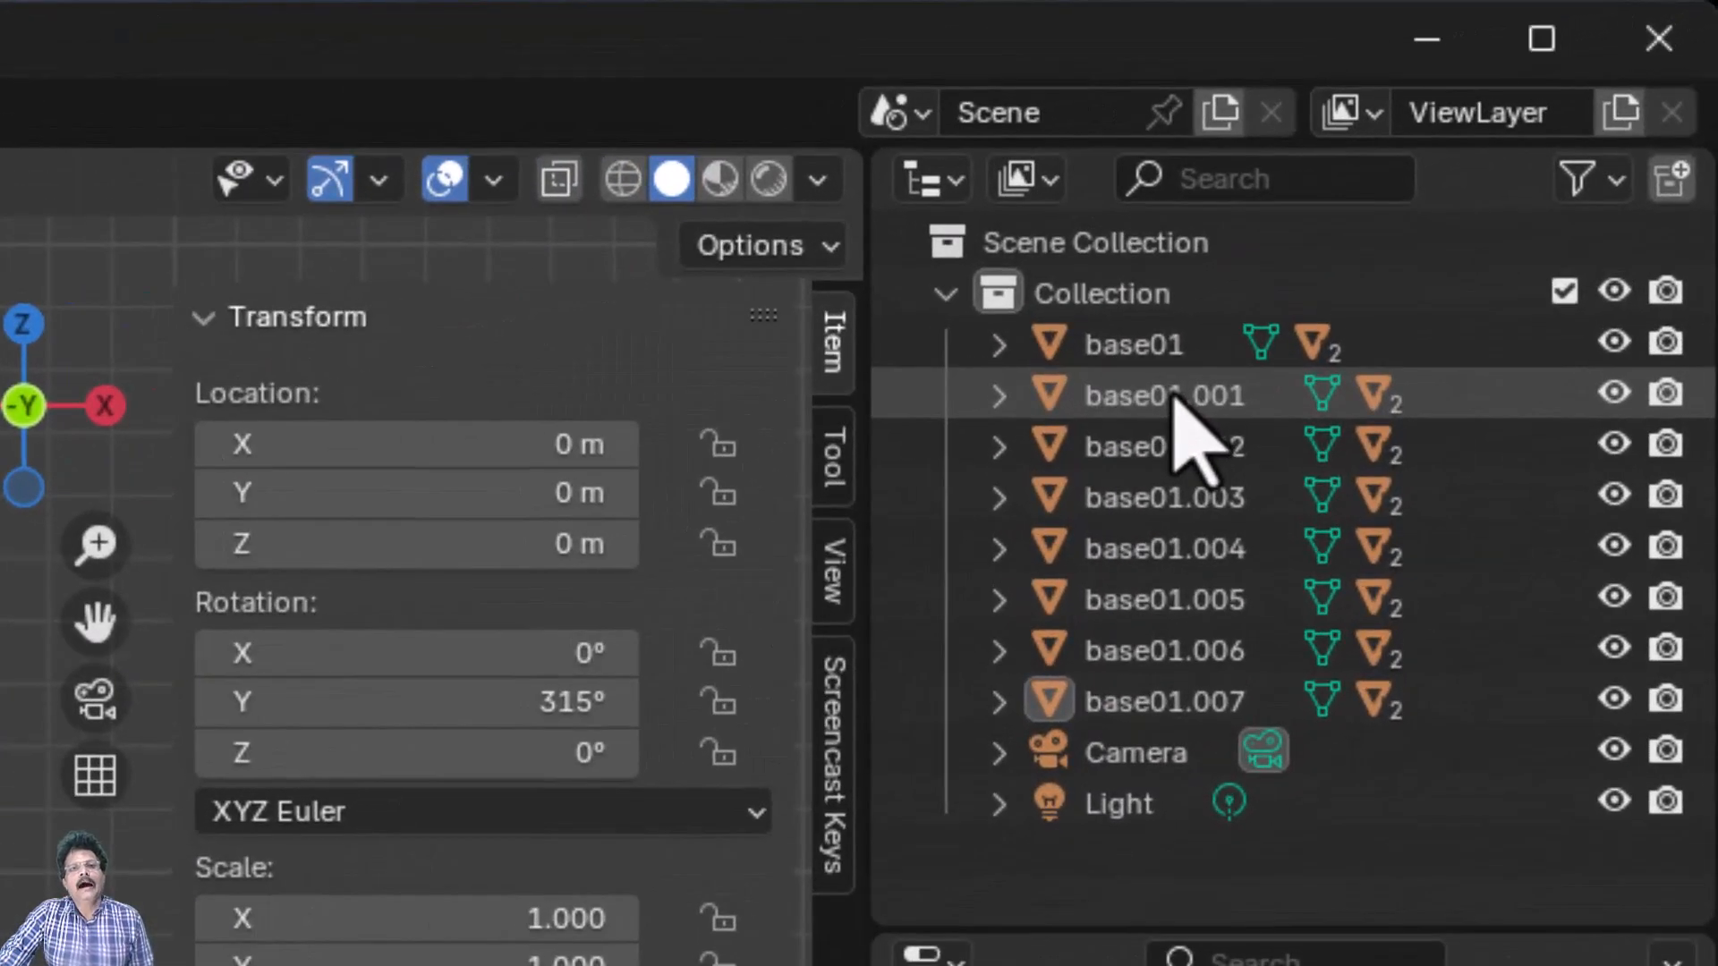
Rename base01.001 as base02 and copy the name text for reuse
double_click(1523, 138)
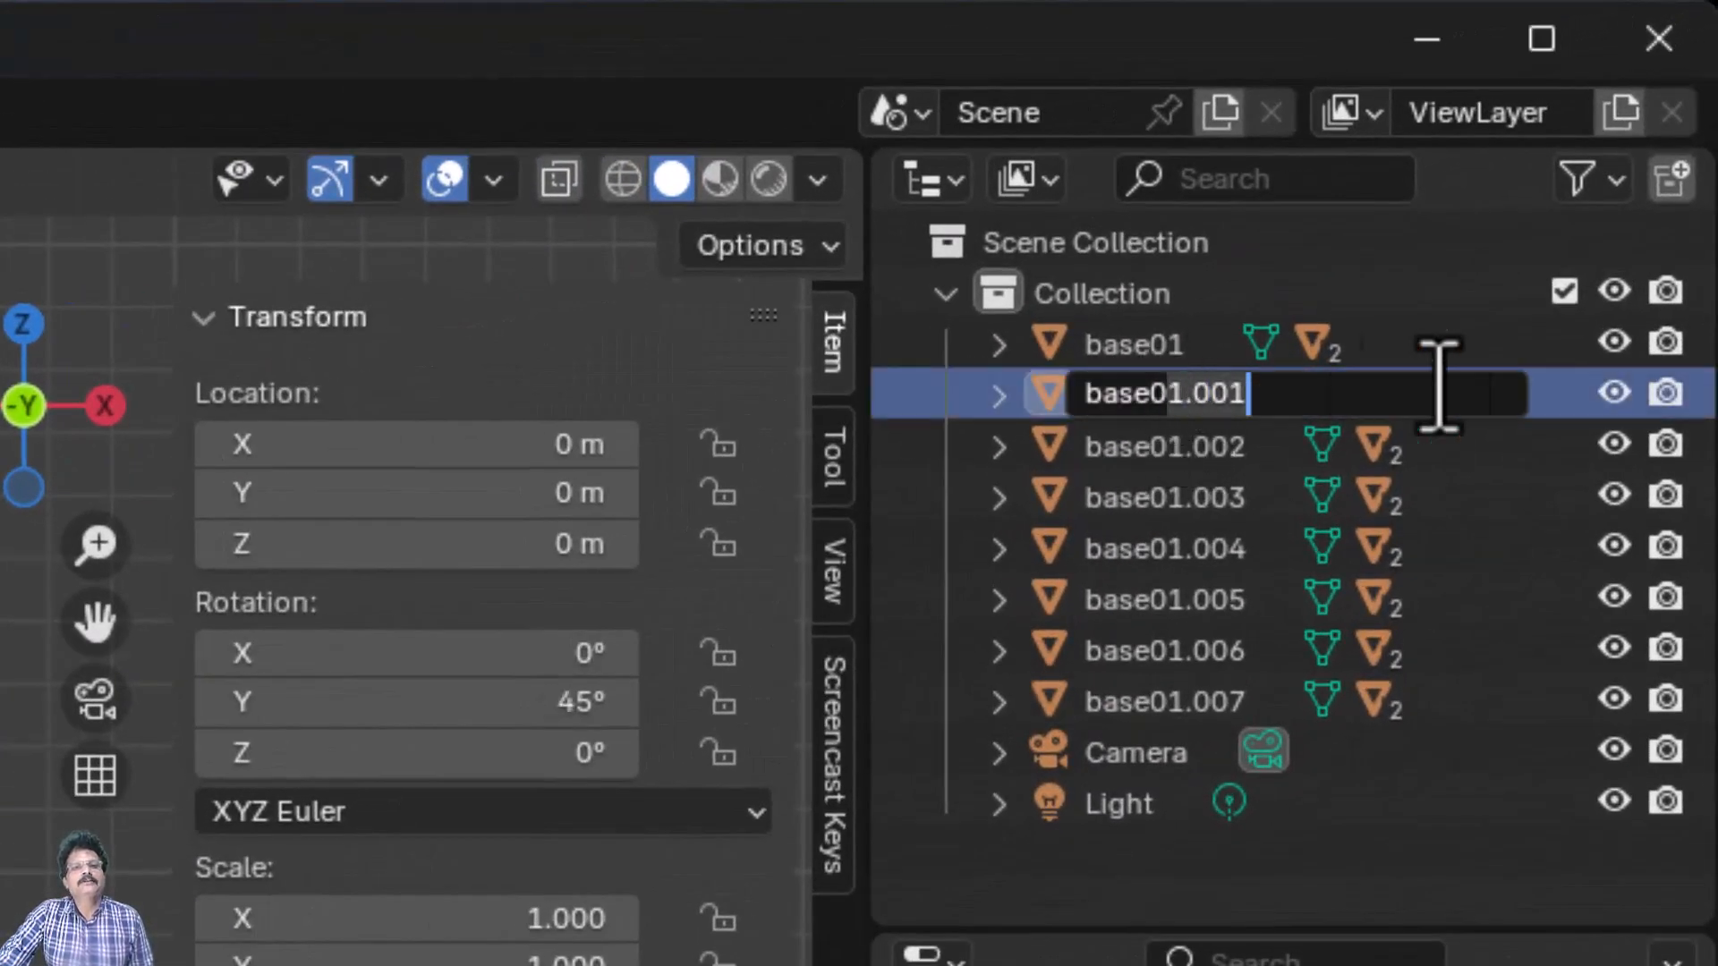
key("BackSpace")
key("BackSpace")
key("BackSpace")
key("BackSpace")
key("BackSpace")
type("2")
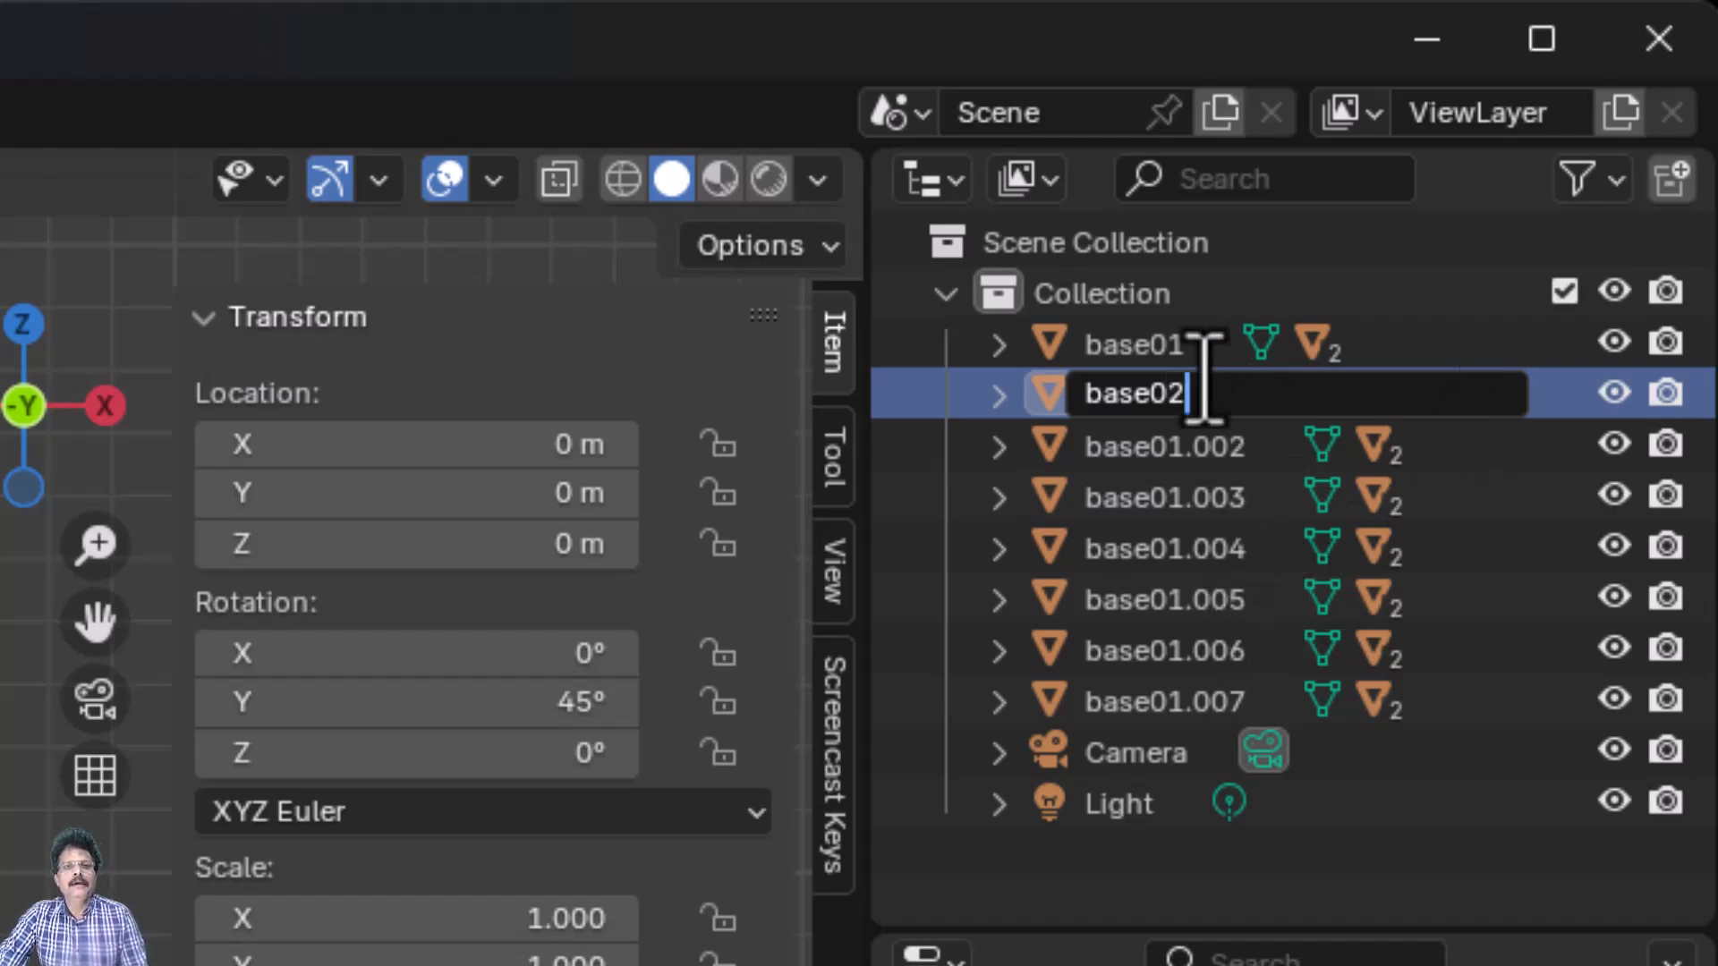
key("shift+Home")
key("ctrl+c")
Rename base01.002 as base03, reusing the copied name text
left_click(1158, 463)
double_click(1161, 462)
left_click(1238, 383)
left_click(1237, 394)
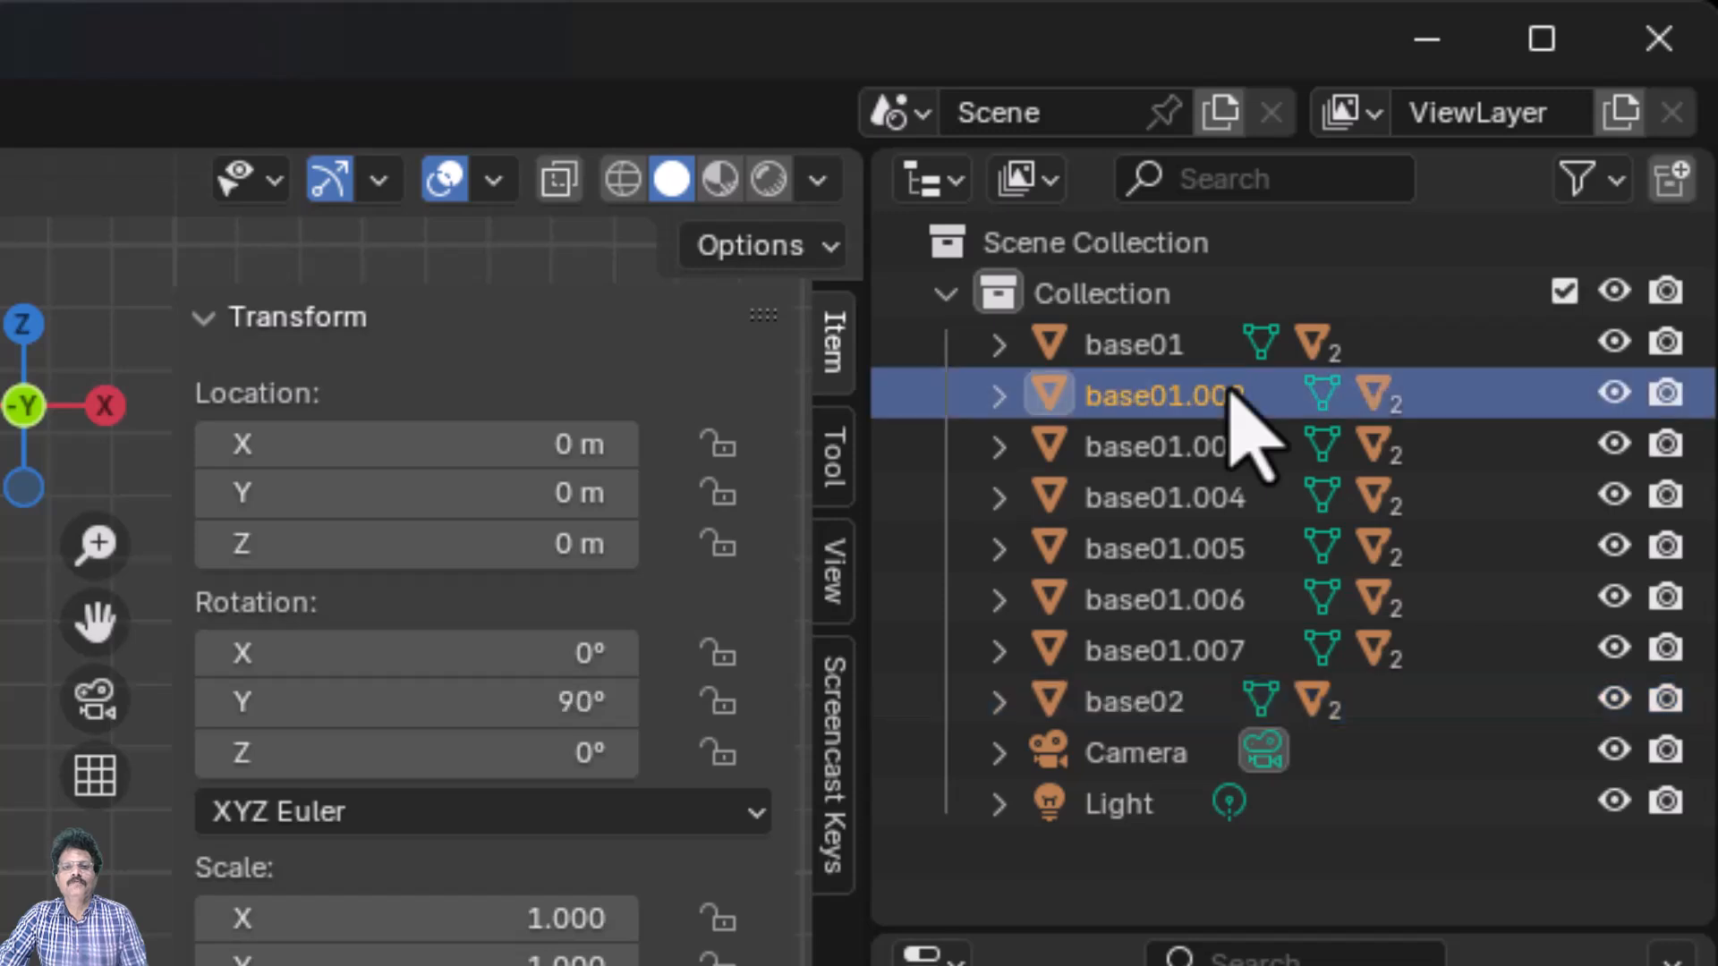
double_click(1245, 399)
key("ctrl+v")
type("3")
key("Return")
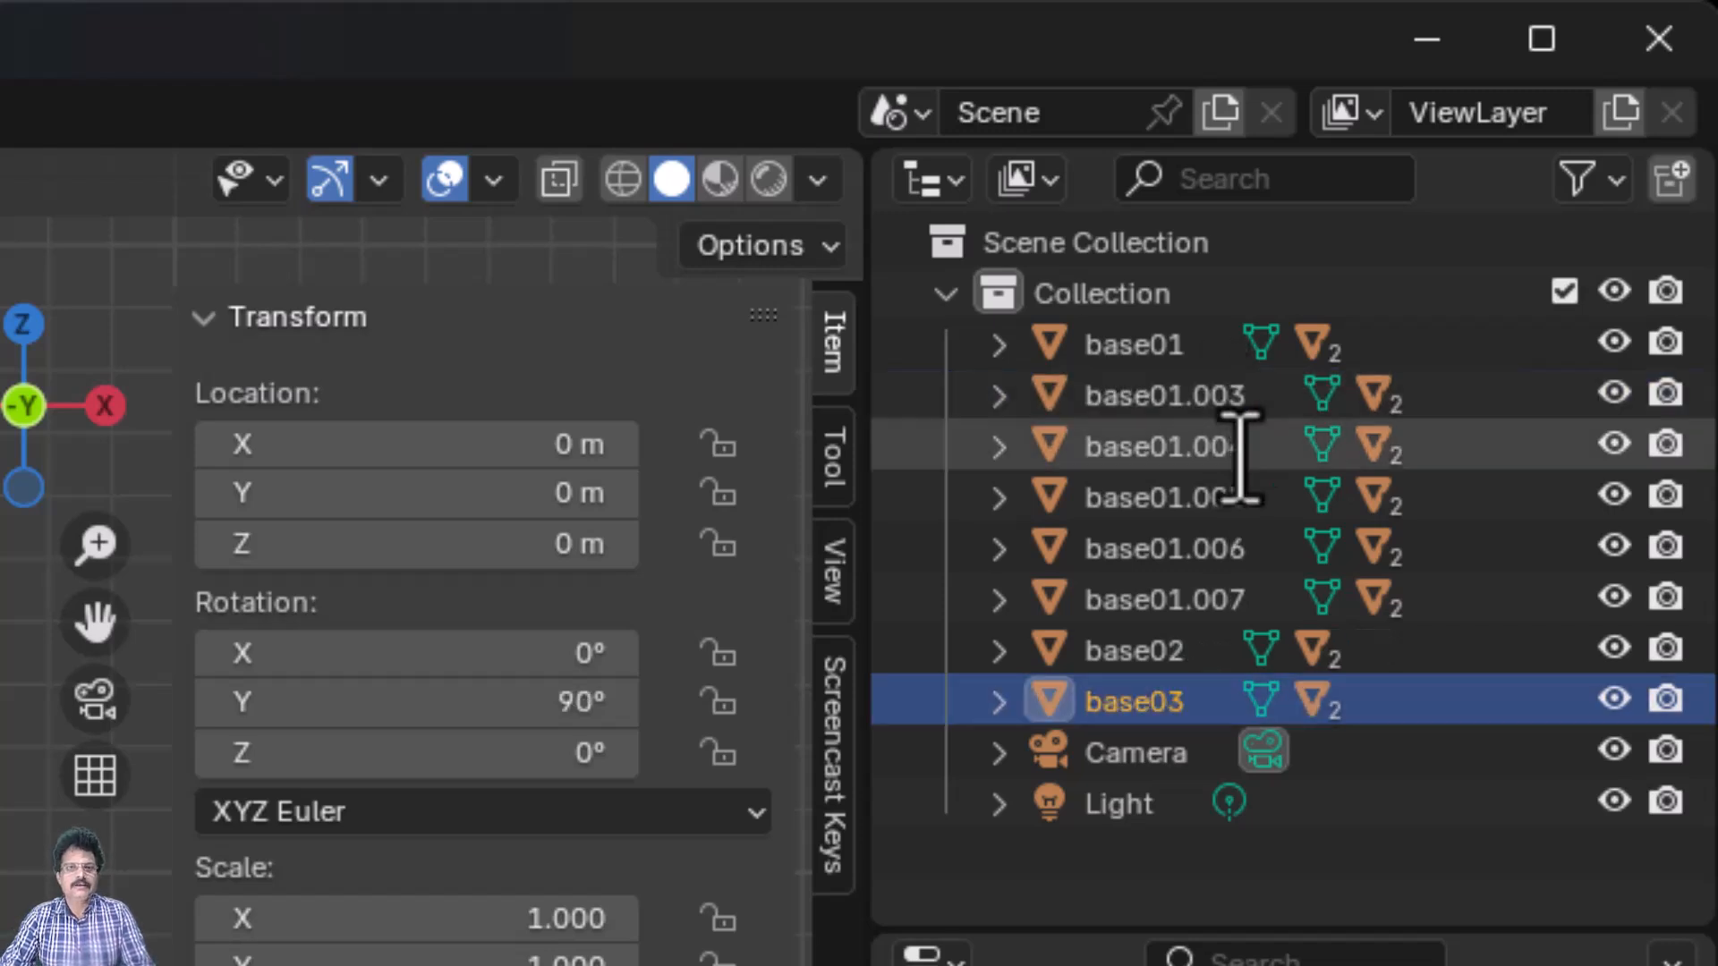
Rename base01.003 as base04, reusing the copied name text
left_click(1134, 421)
double_click(1131, 416)
key("ctrl+v")
type("4")
key("Return")
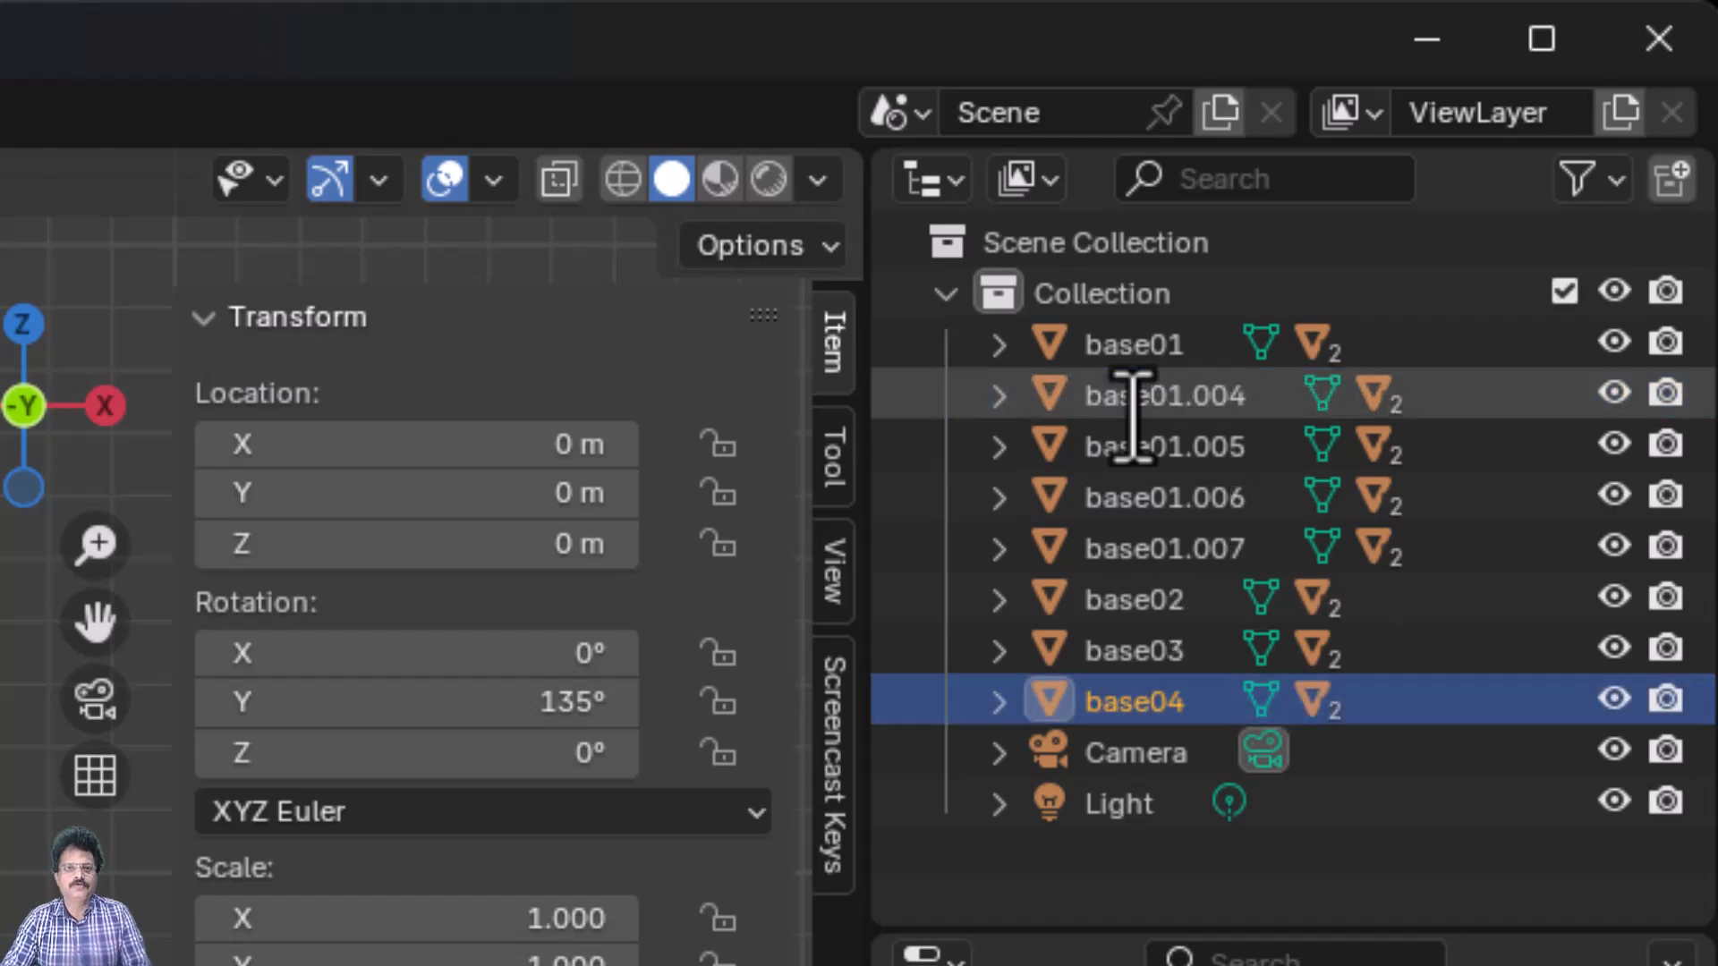
Rename base01.004 as base05, reusing the copied name text
left_click(1132, 408)
double_click(1131, 407)
key("ctrl+v")
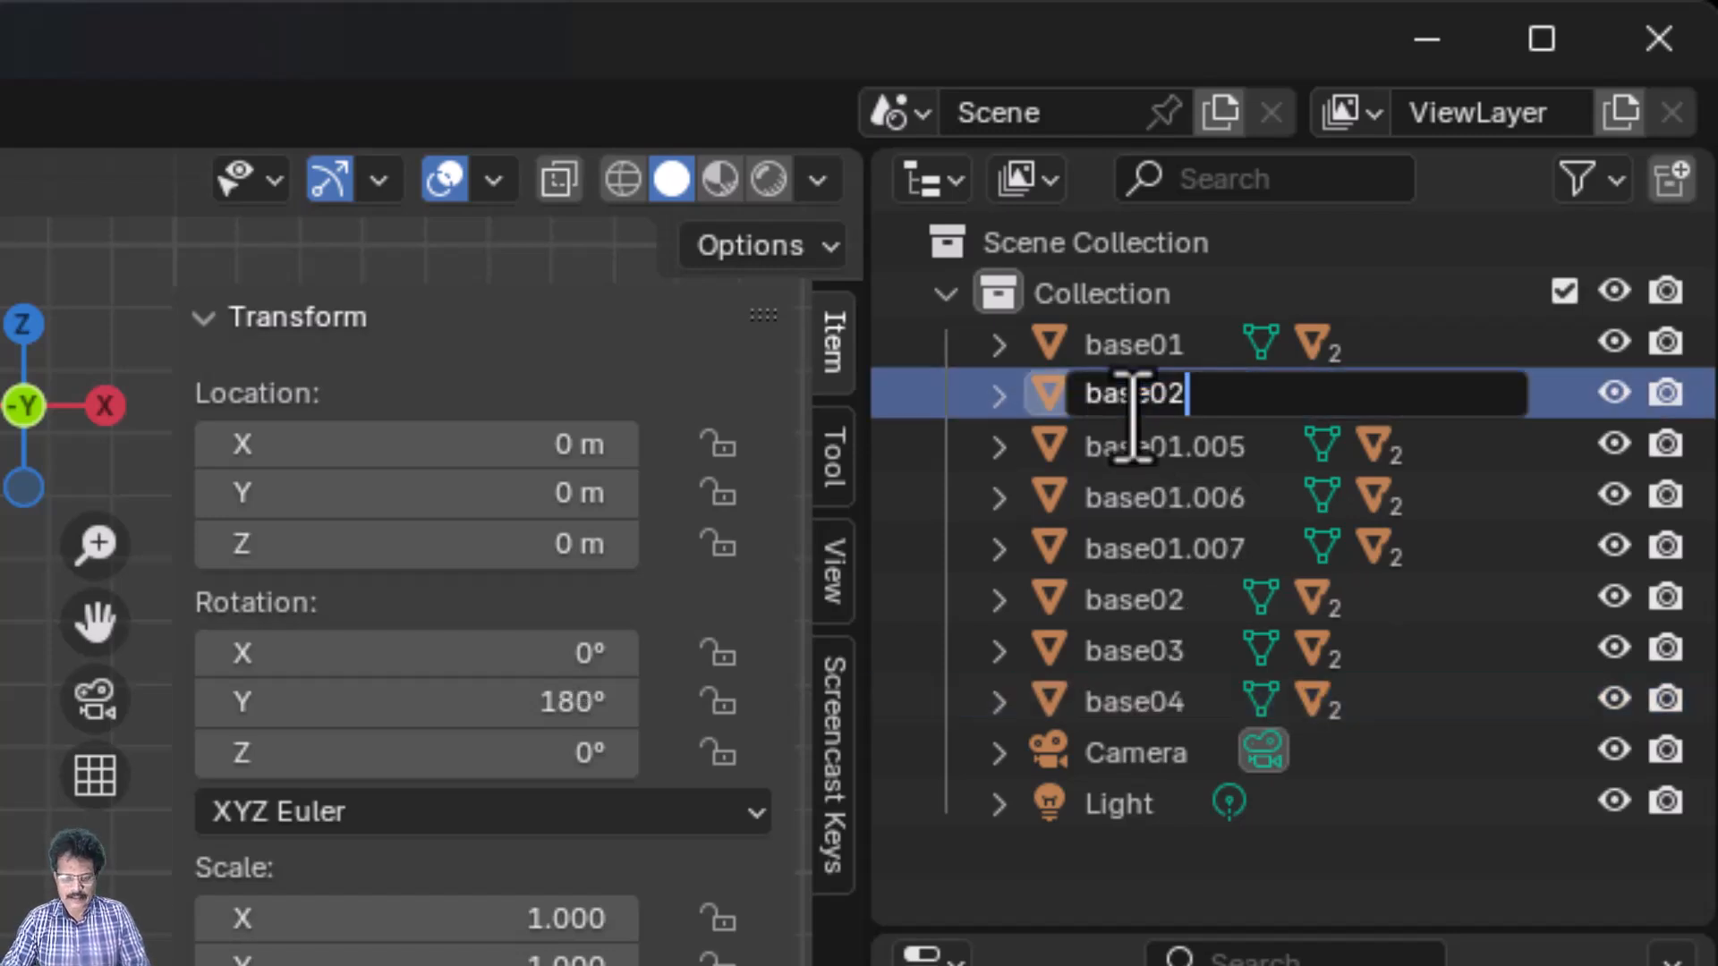
key("Return")
Rename base01.005 as base06, reusing the copied name text
double_click(1131, 407)
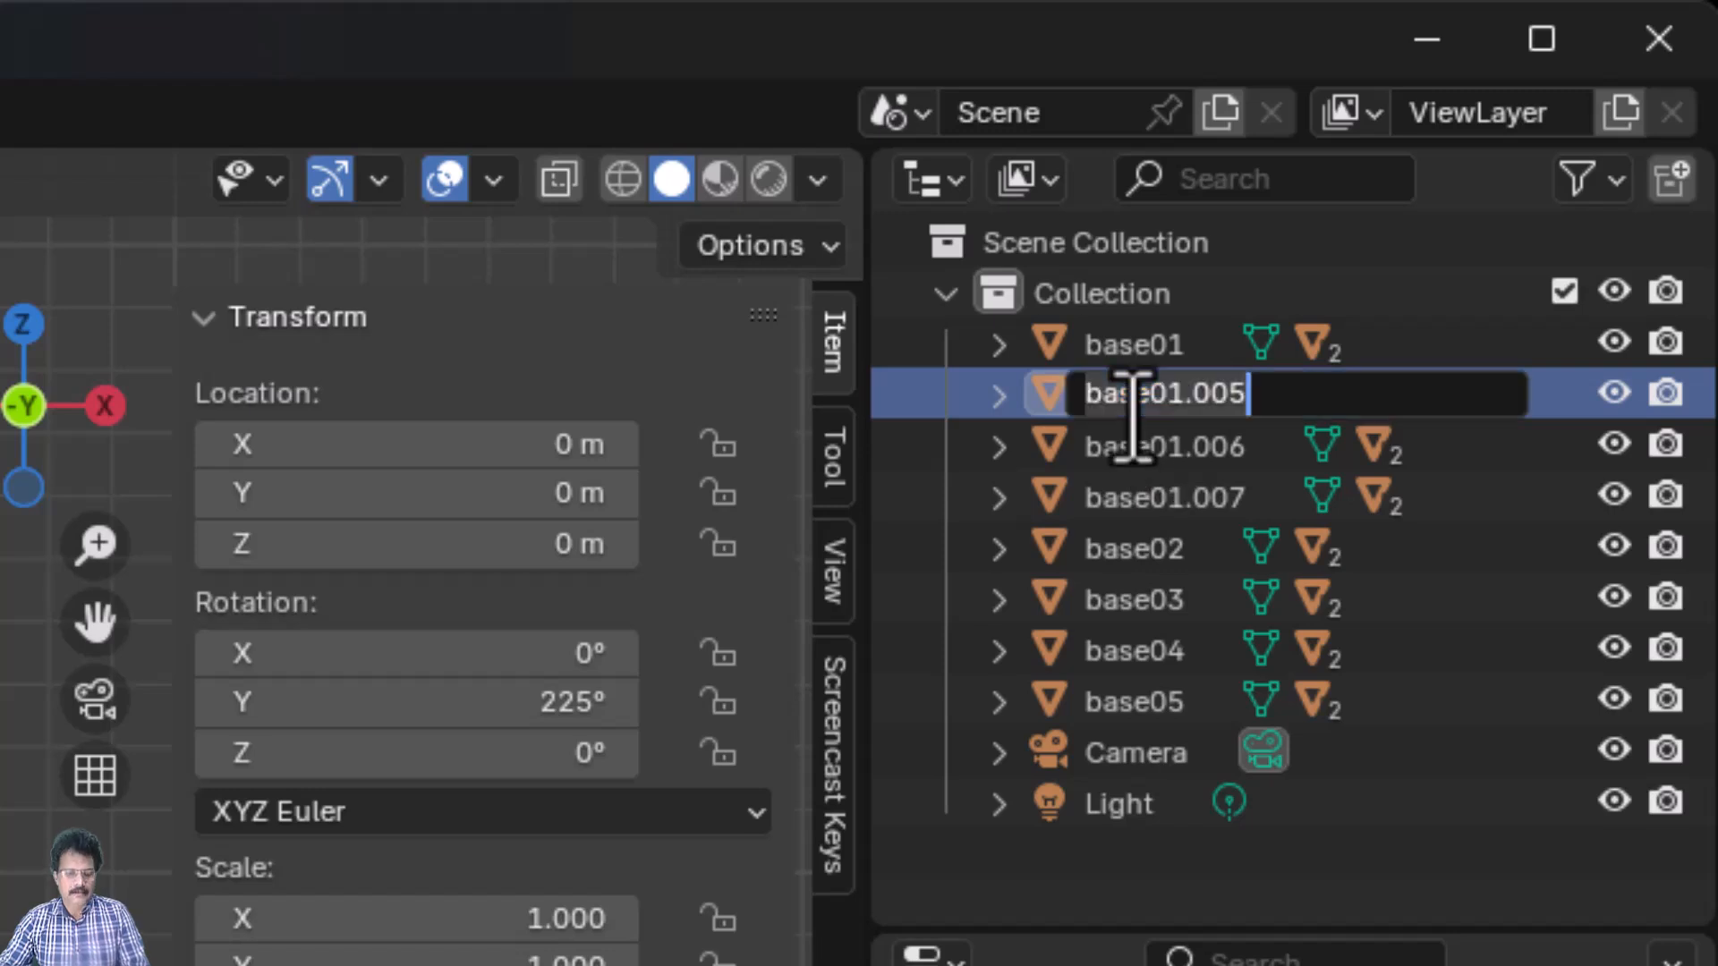
key("ctrl+v")
type("6")
key("Return")
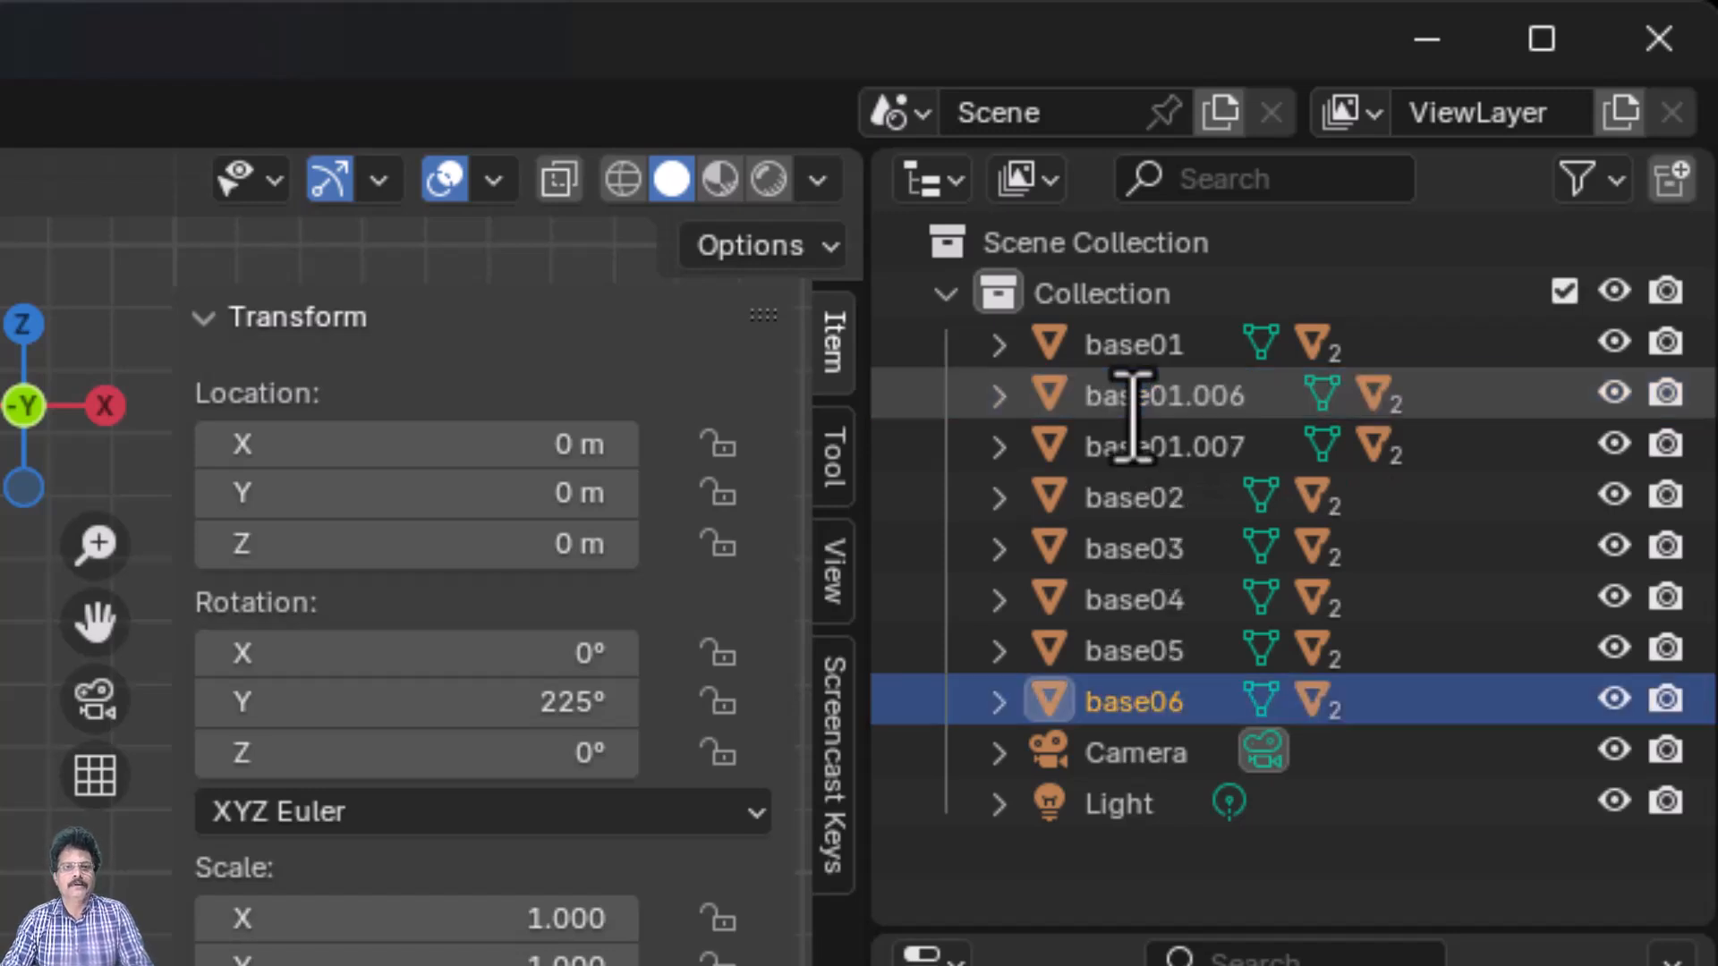
Rename base01.006 as base07, reusing the copied name text
double_click(1136, 401)
key("ctrl+v")
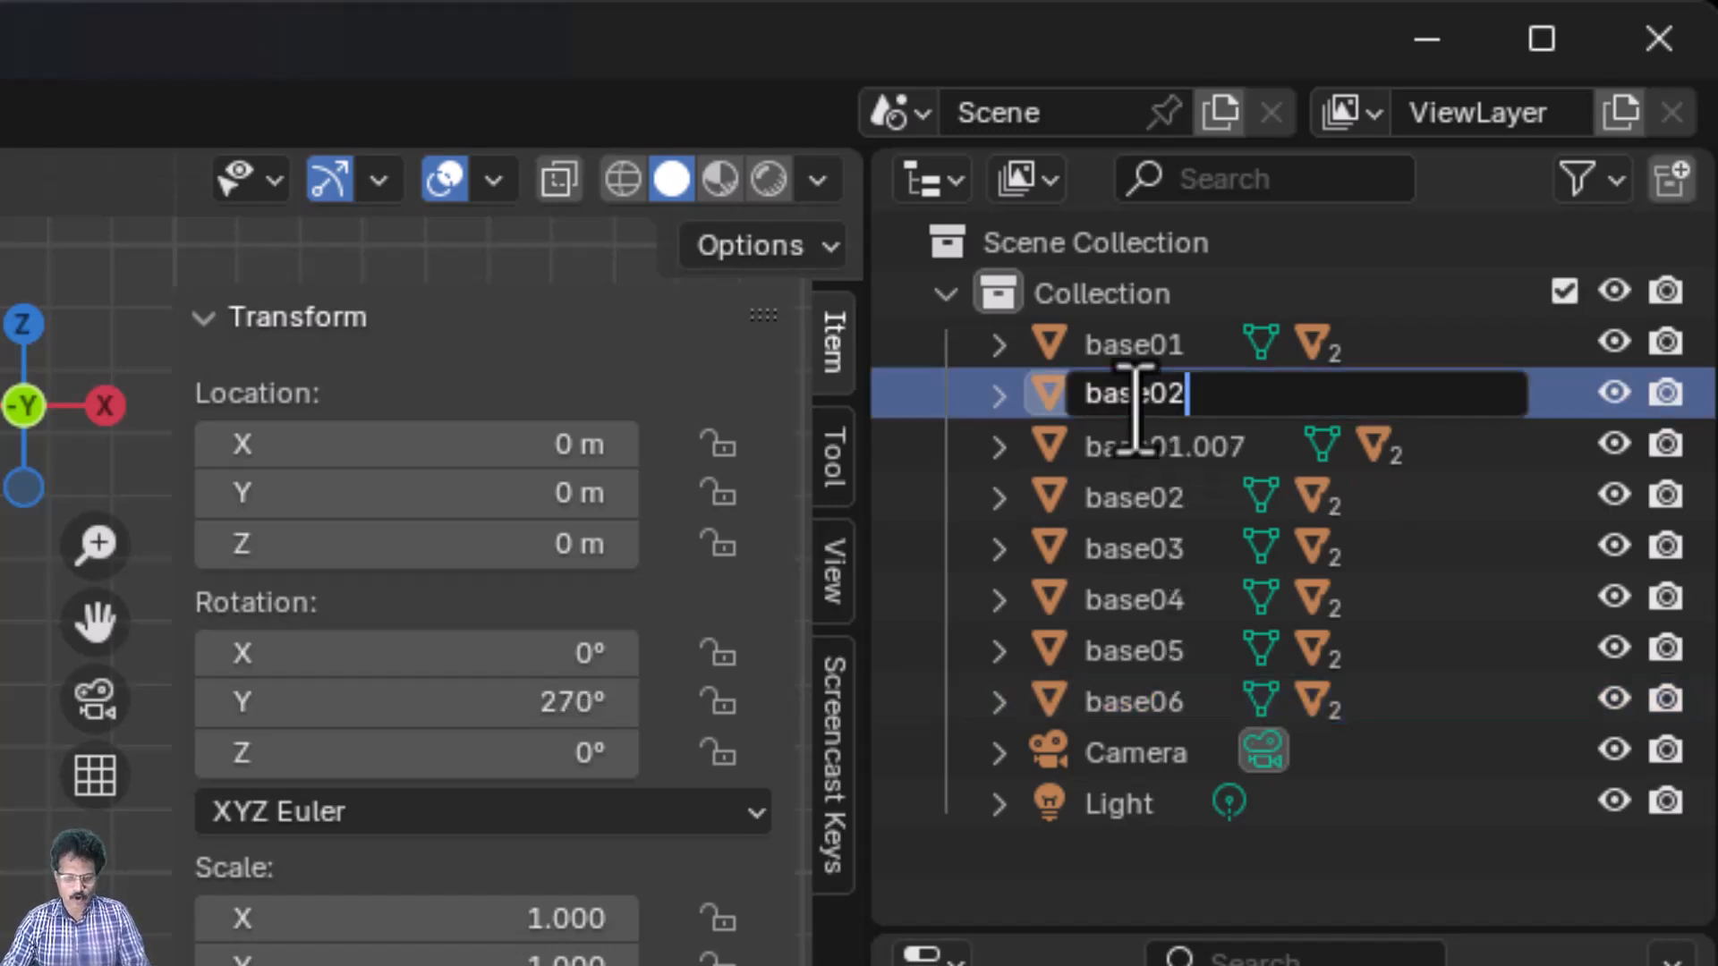
type("7")
key("Return")
Rename base01.007 as base08, reusing the copied name text
left_click(1135, 395)
double_click(1134, 396)
key("ctrl+v")
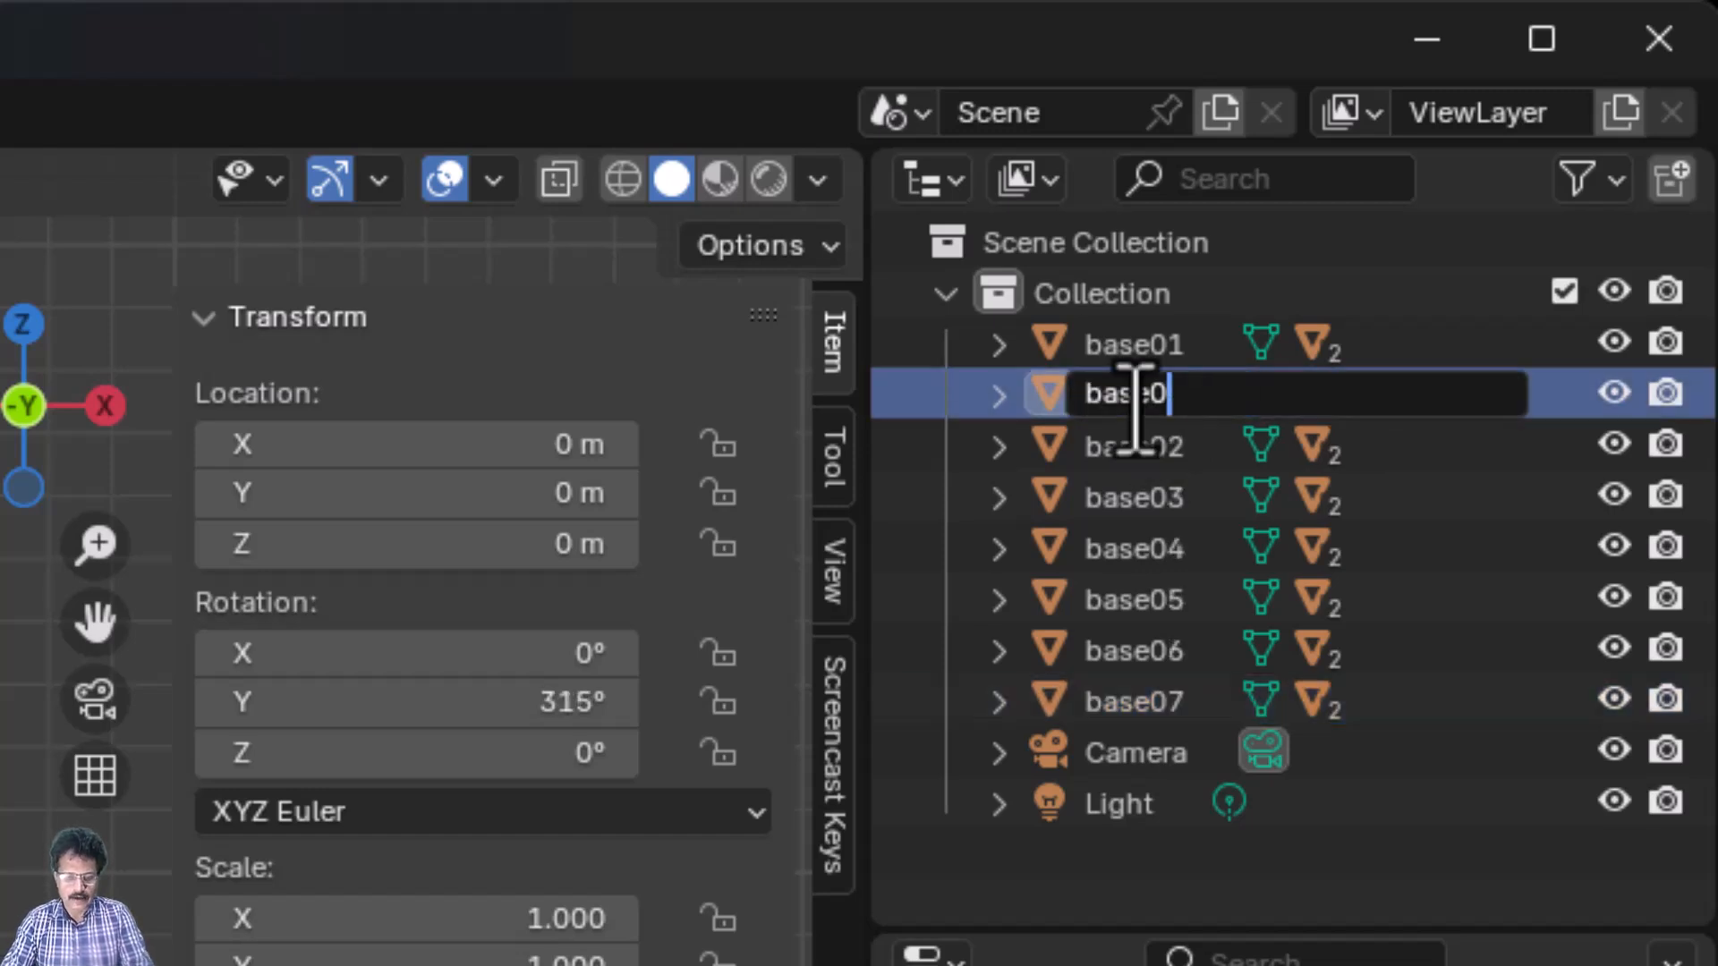
type("8")
key("Return")
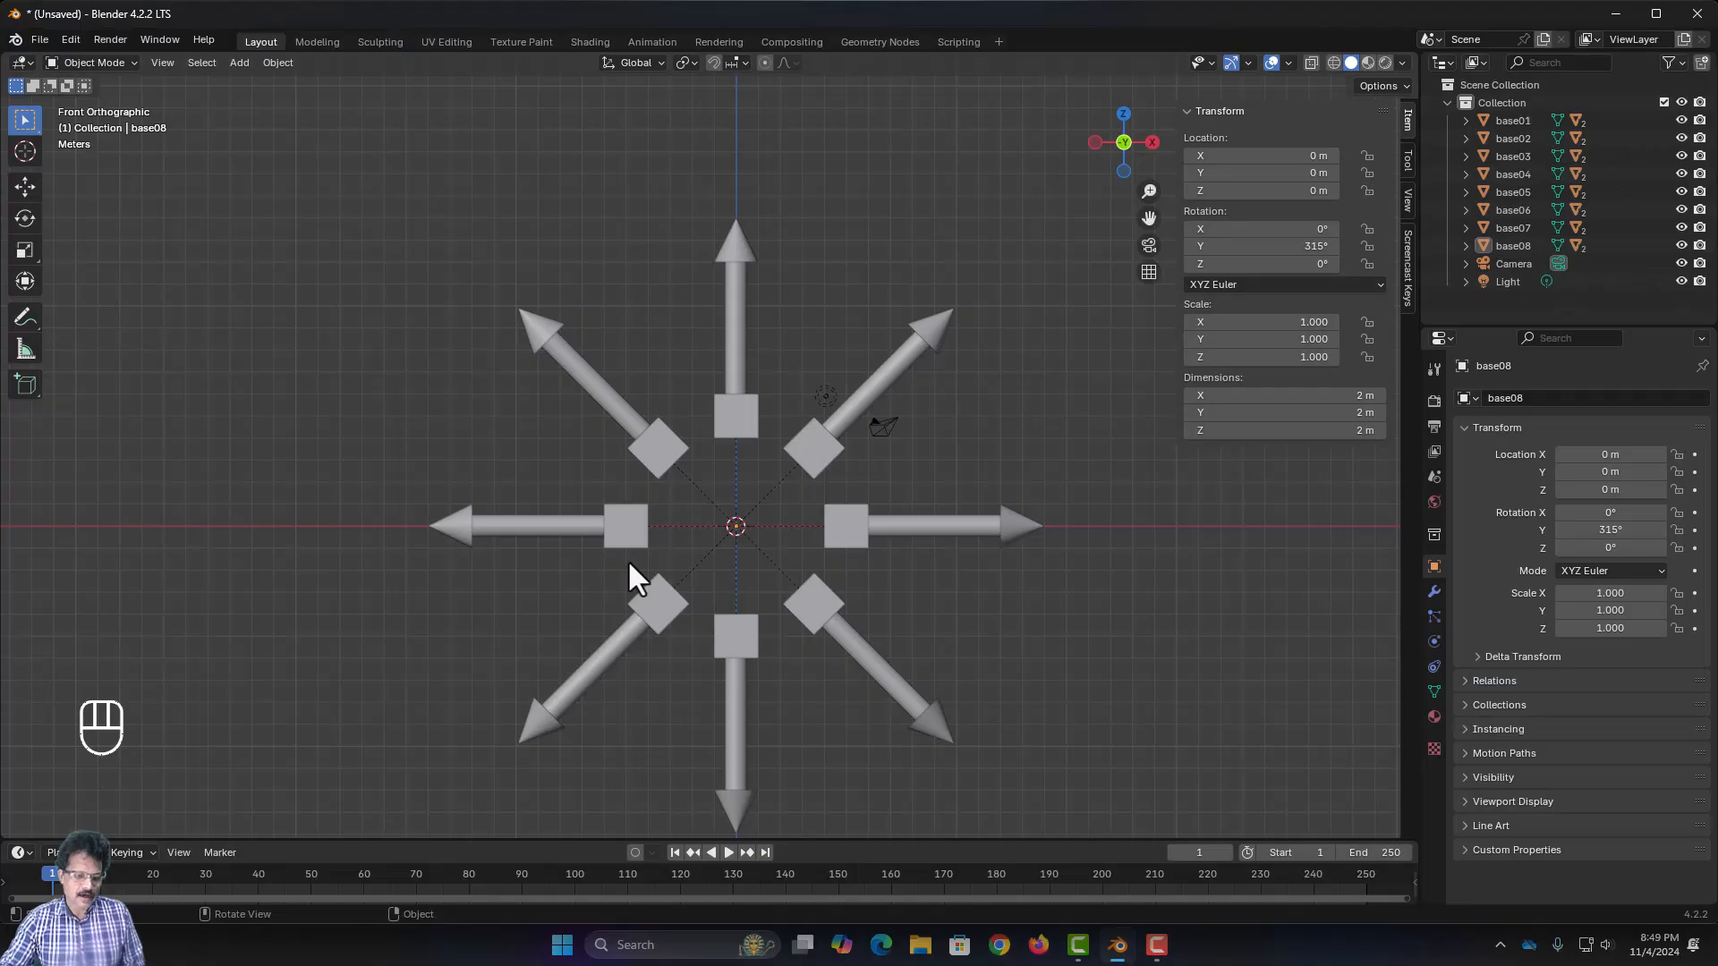
Add a Plain Axes empty at the world origin and rename it AXIS01
key("shift+a")
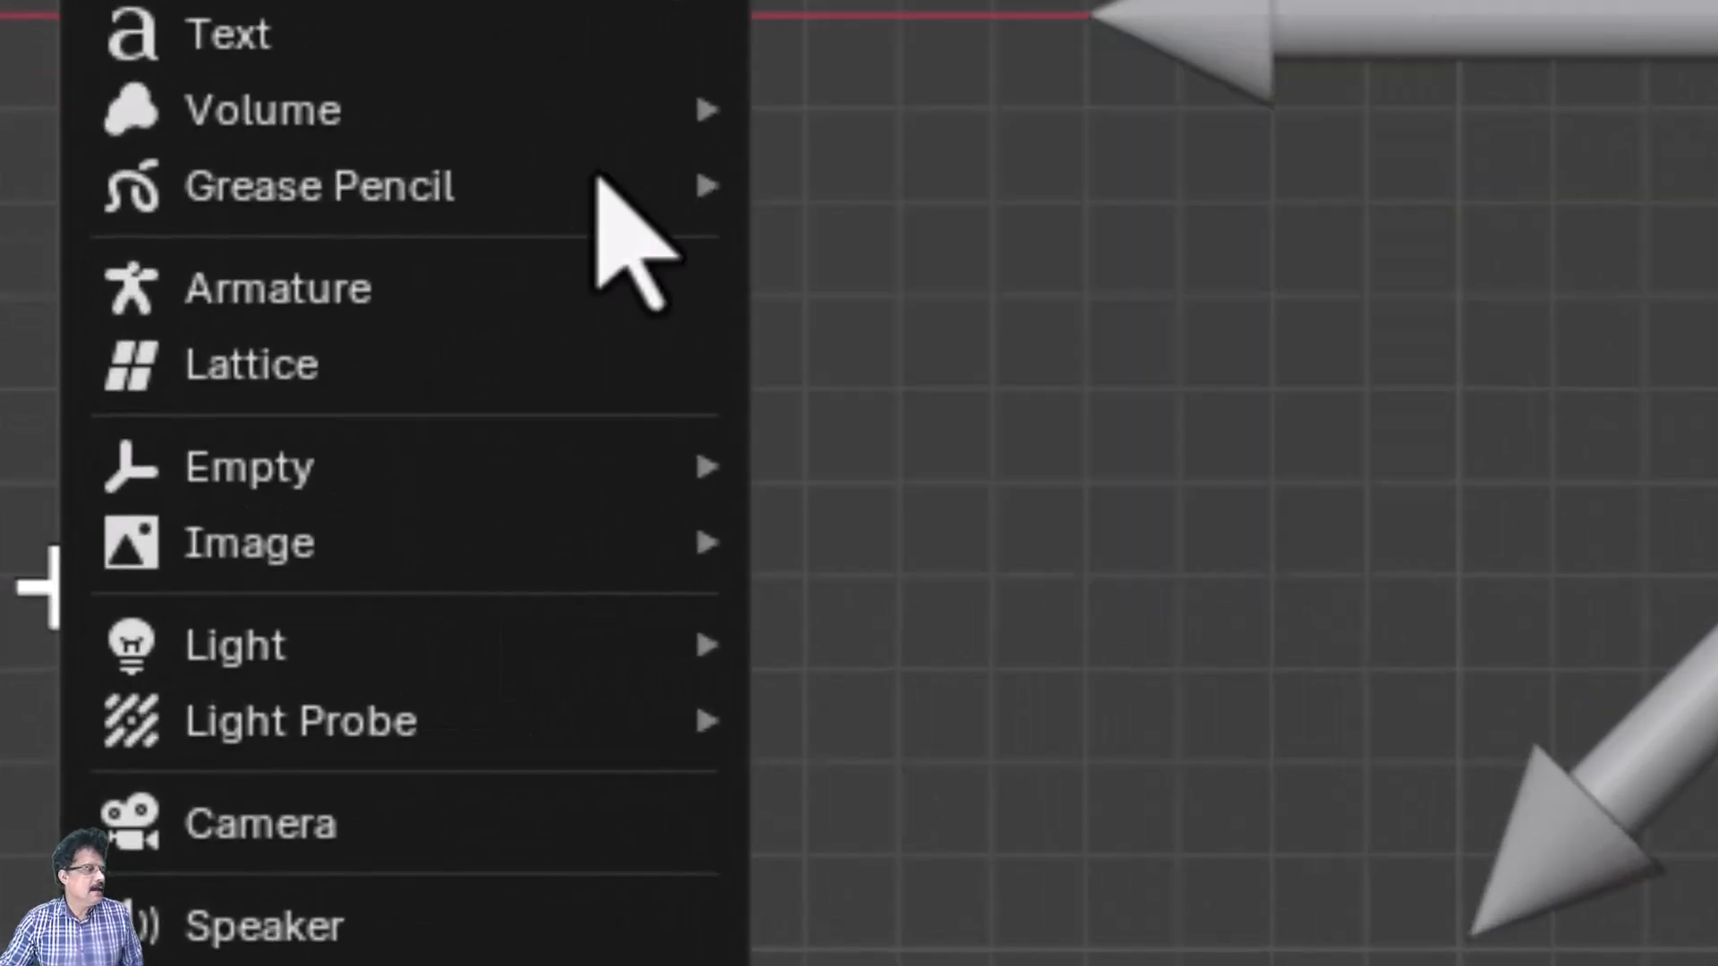
mouse_move(560, 452)
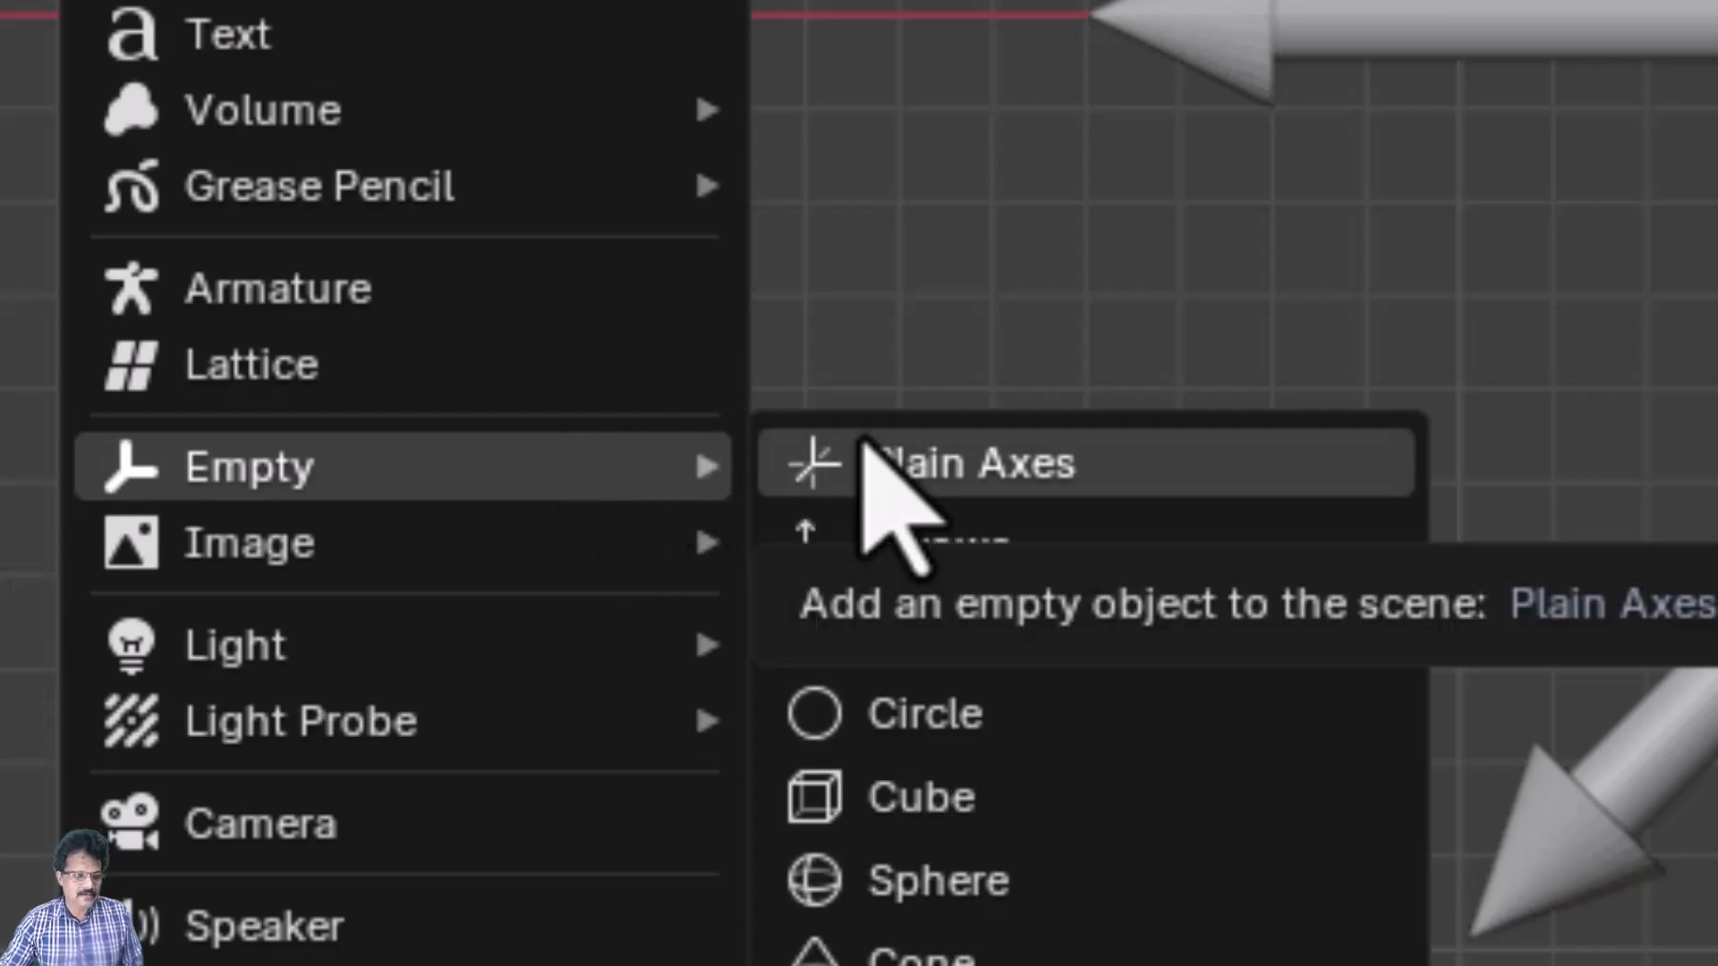
left_click(870, 449)
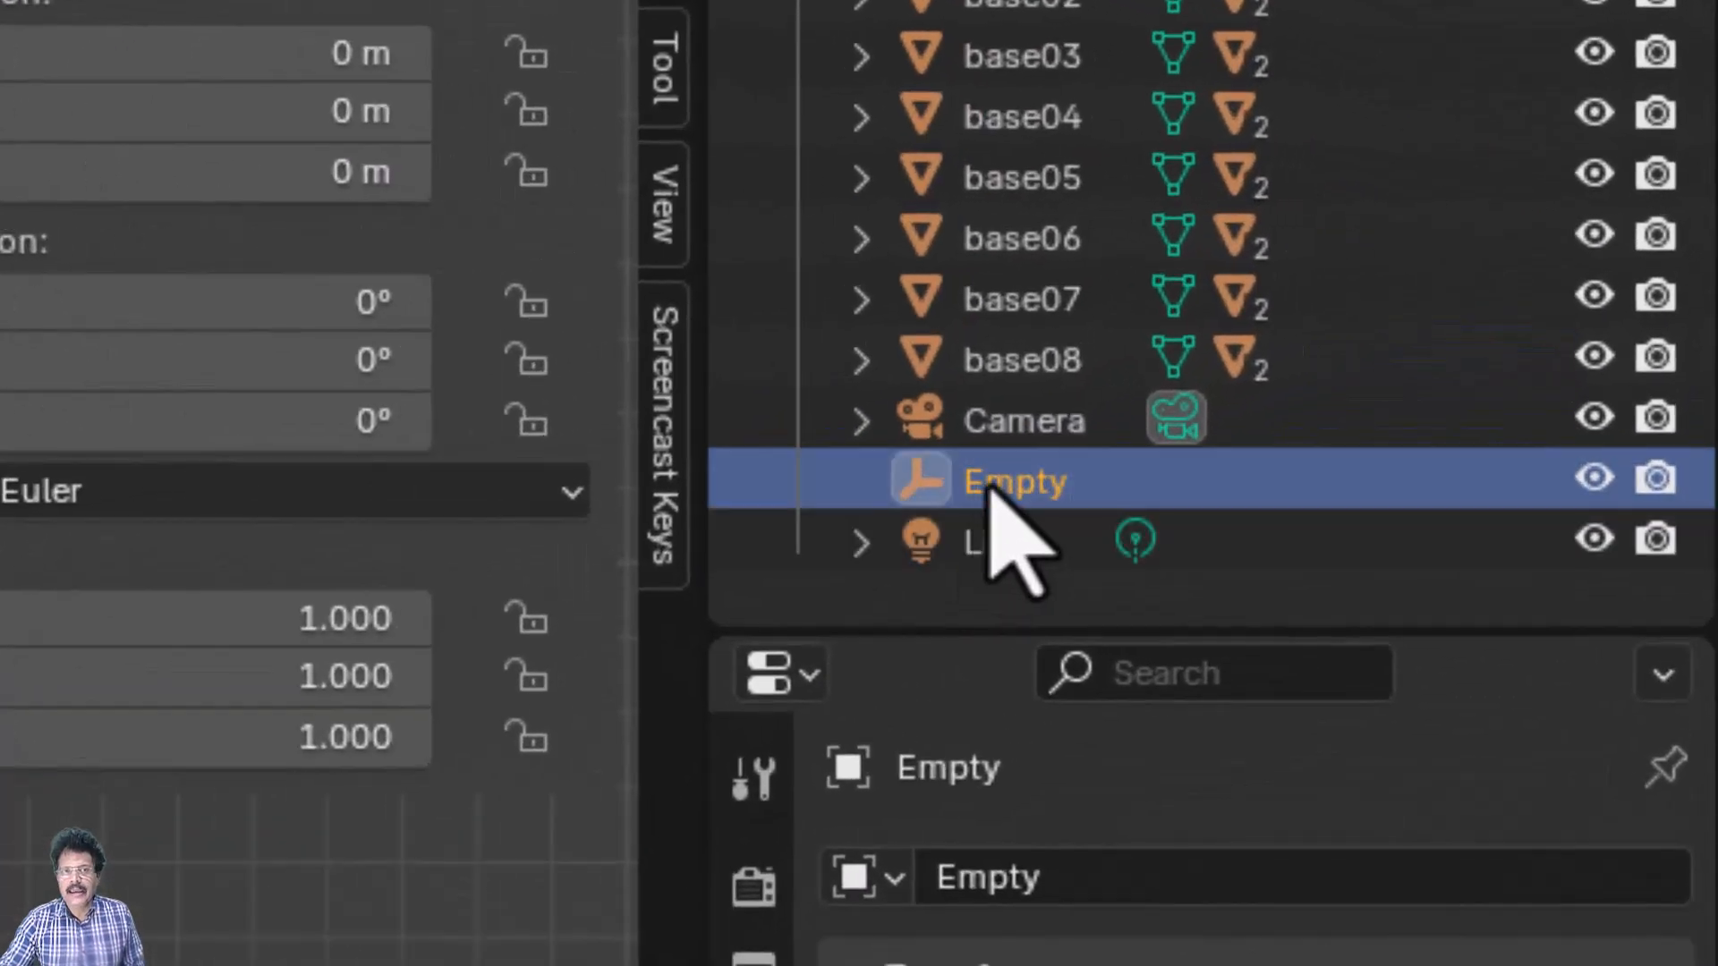
double_click(991, 487)
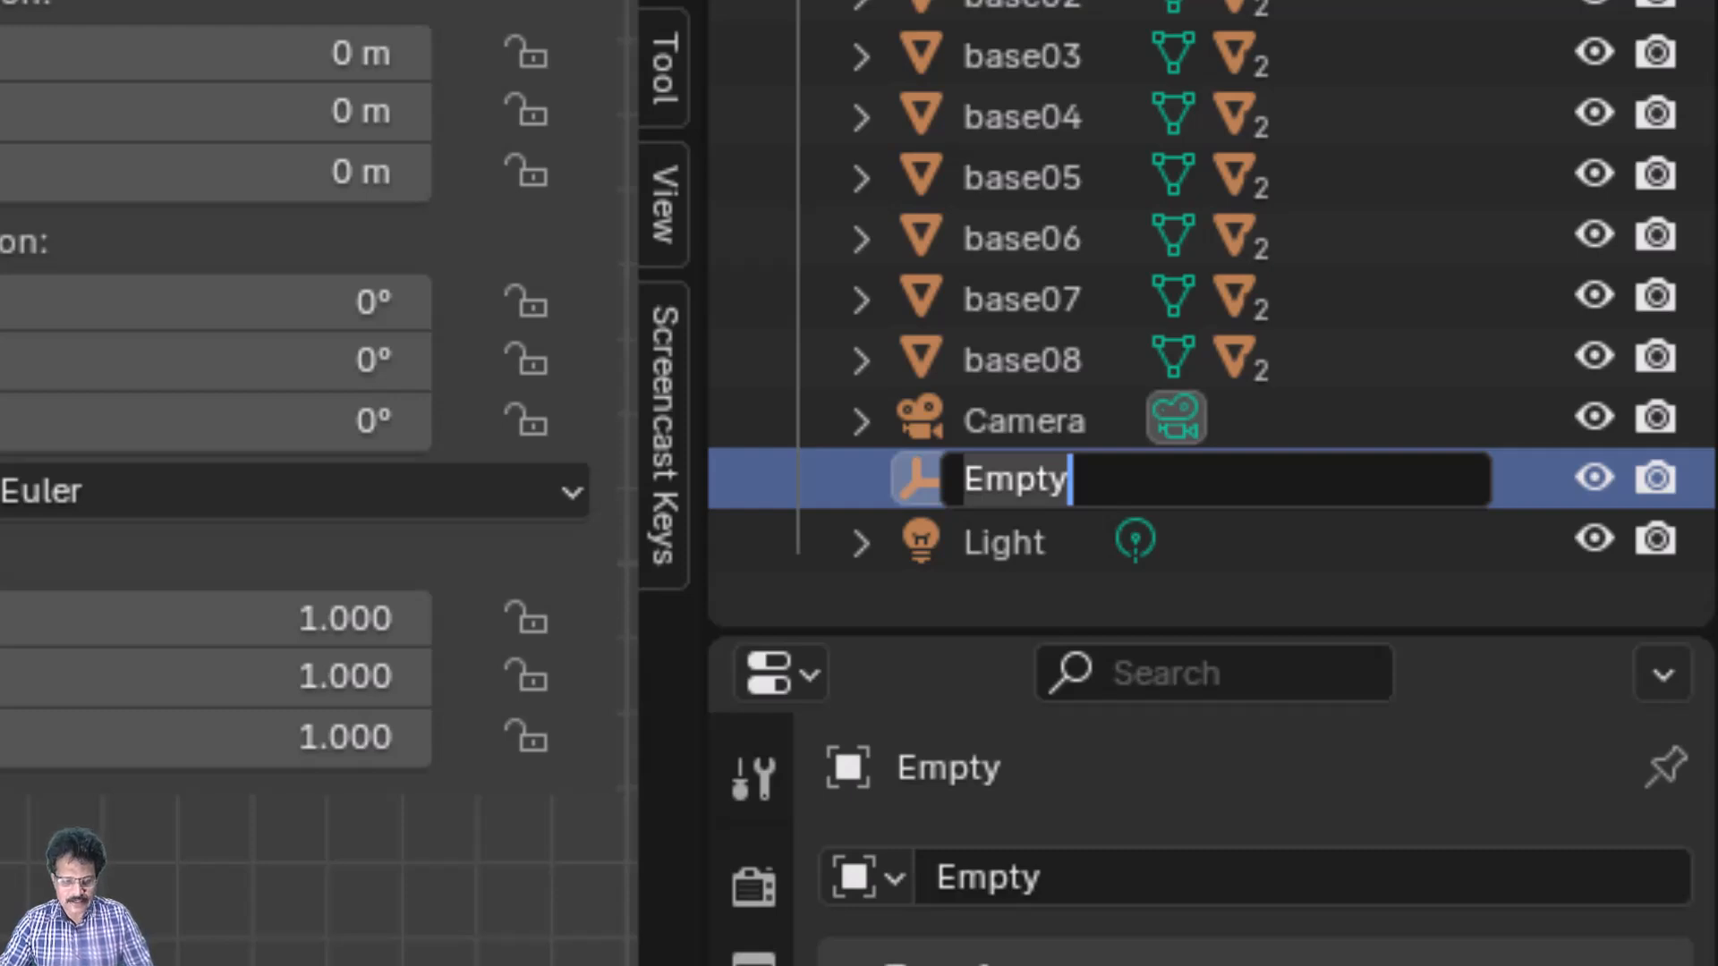
type("AXIS")
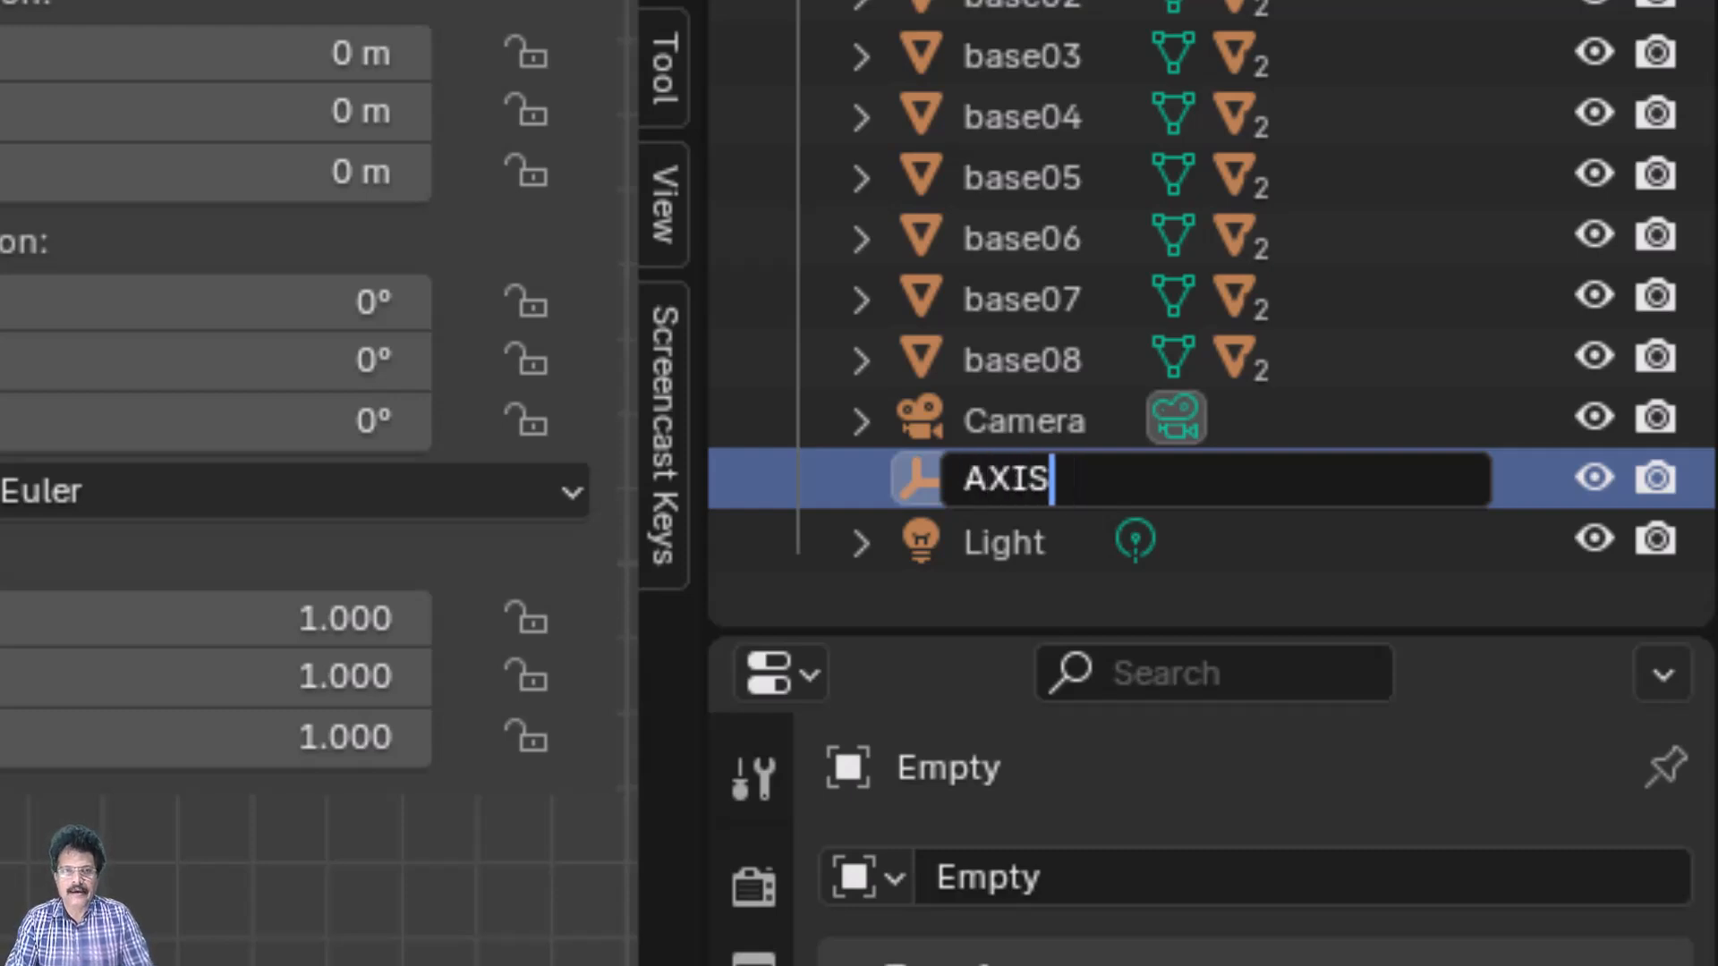
type("01")
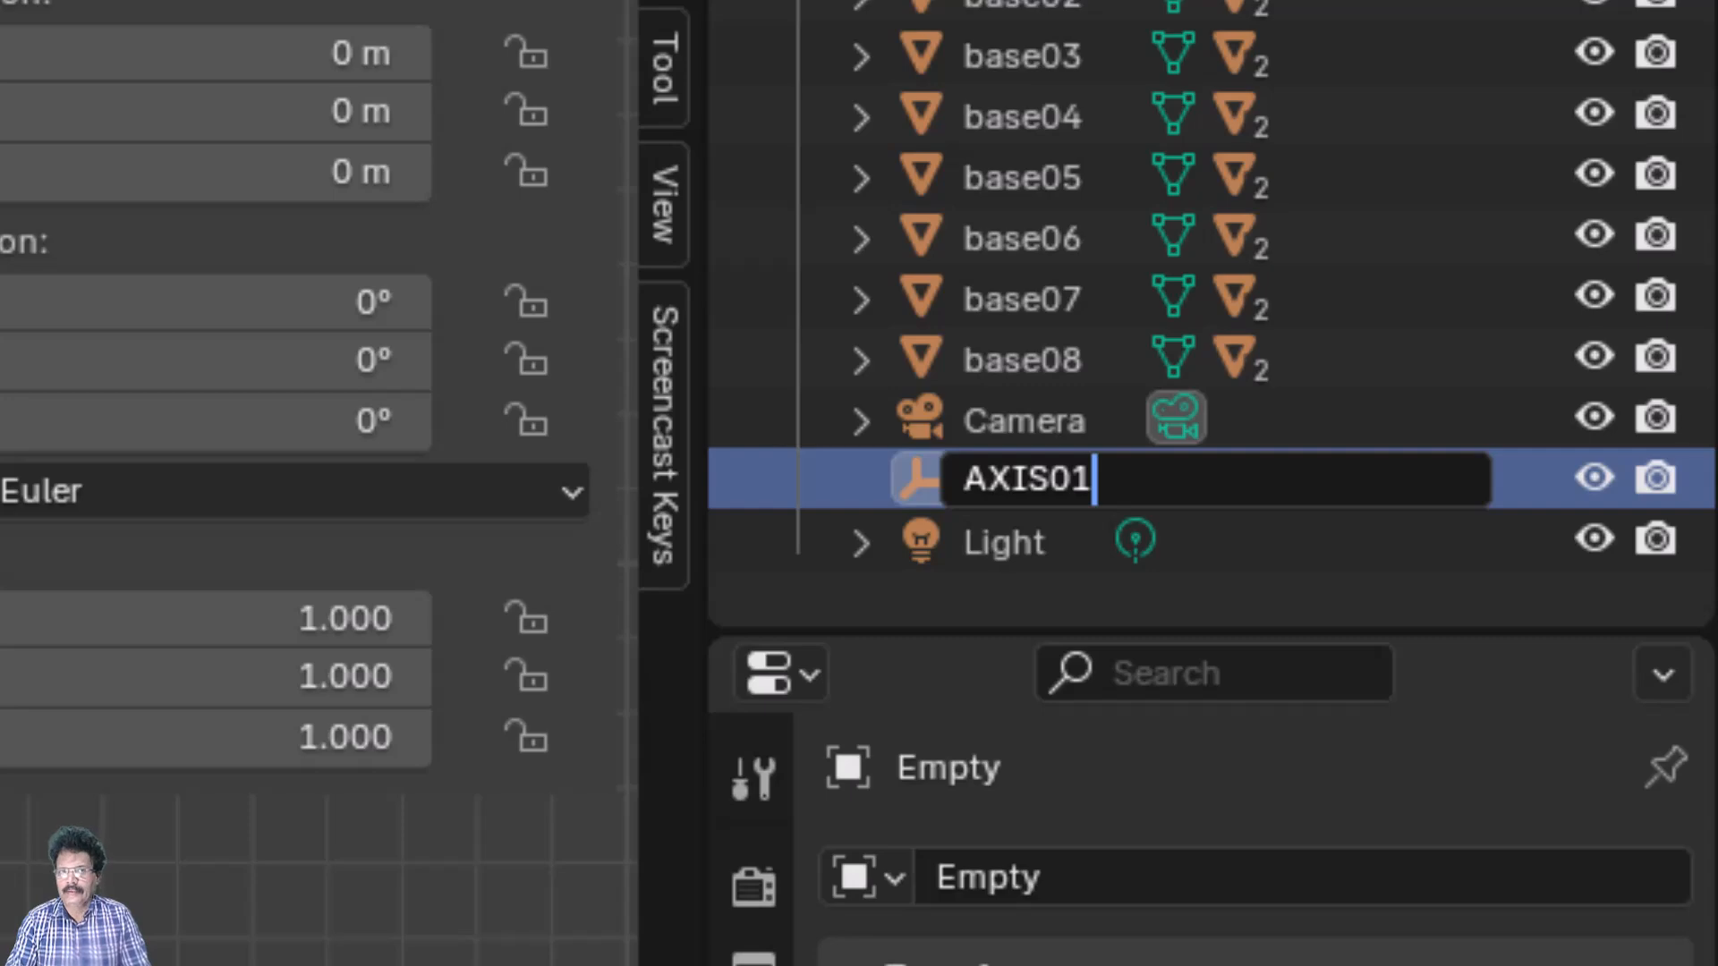
key("Return")
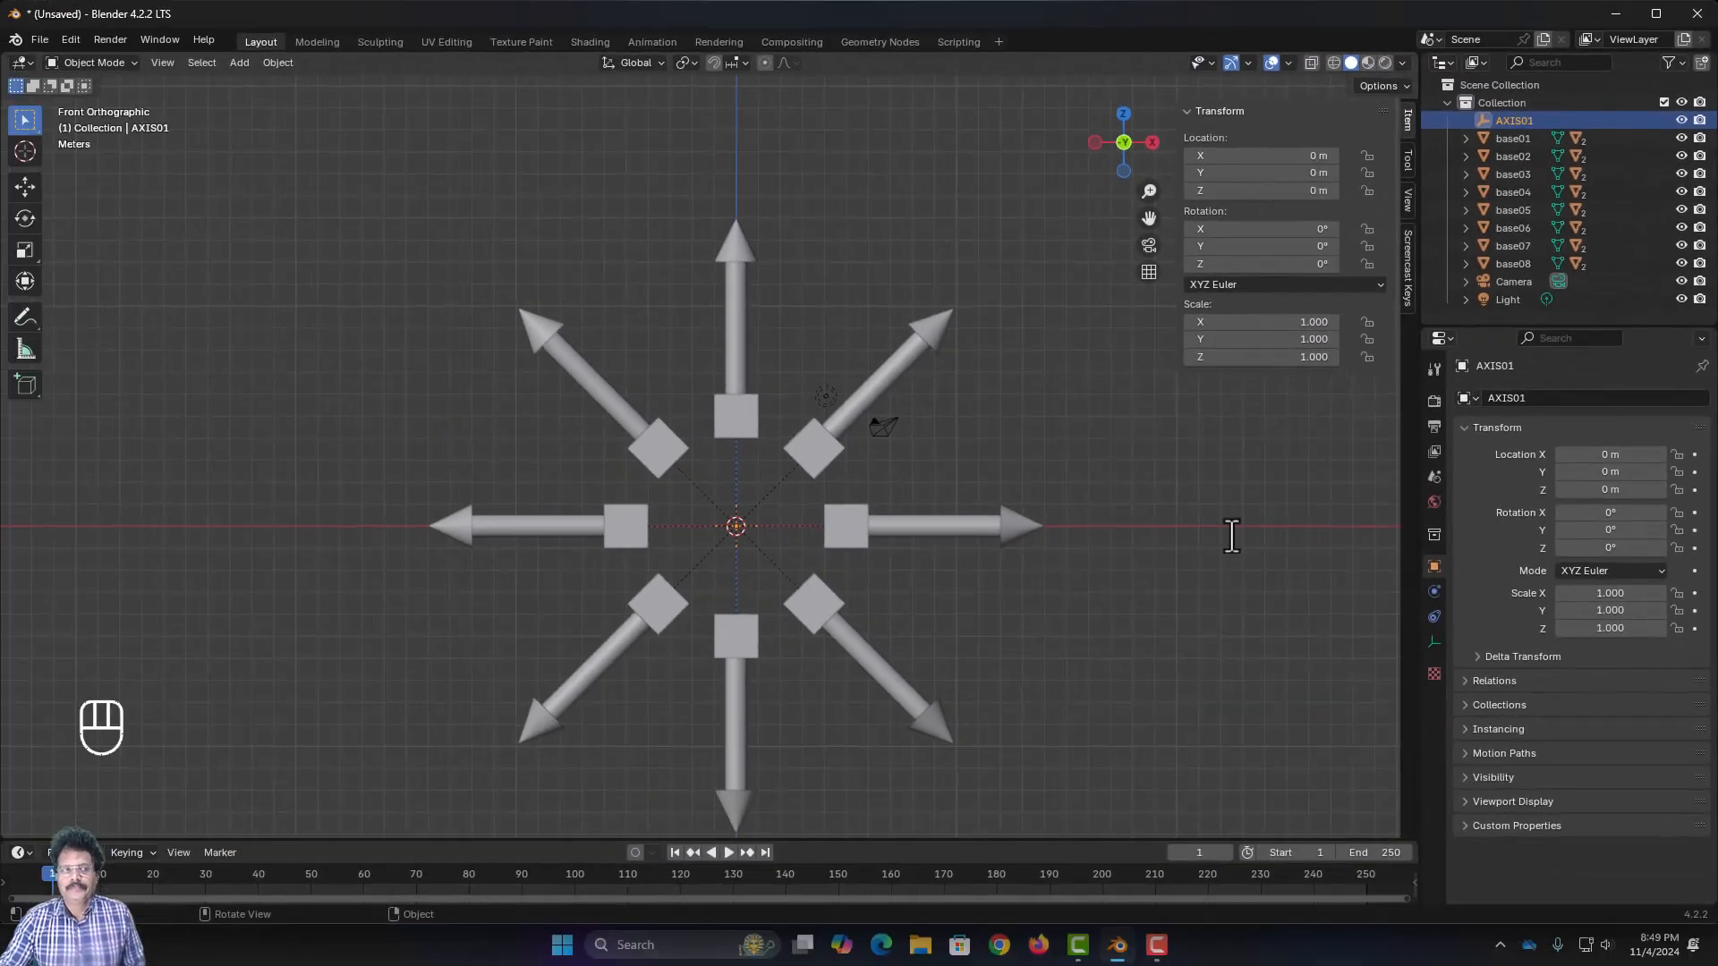
Parent base01 through base08 to the AXIS01 empty using the Object parent type, and check the resulting hierarchy
left_click(1526, 139)
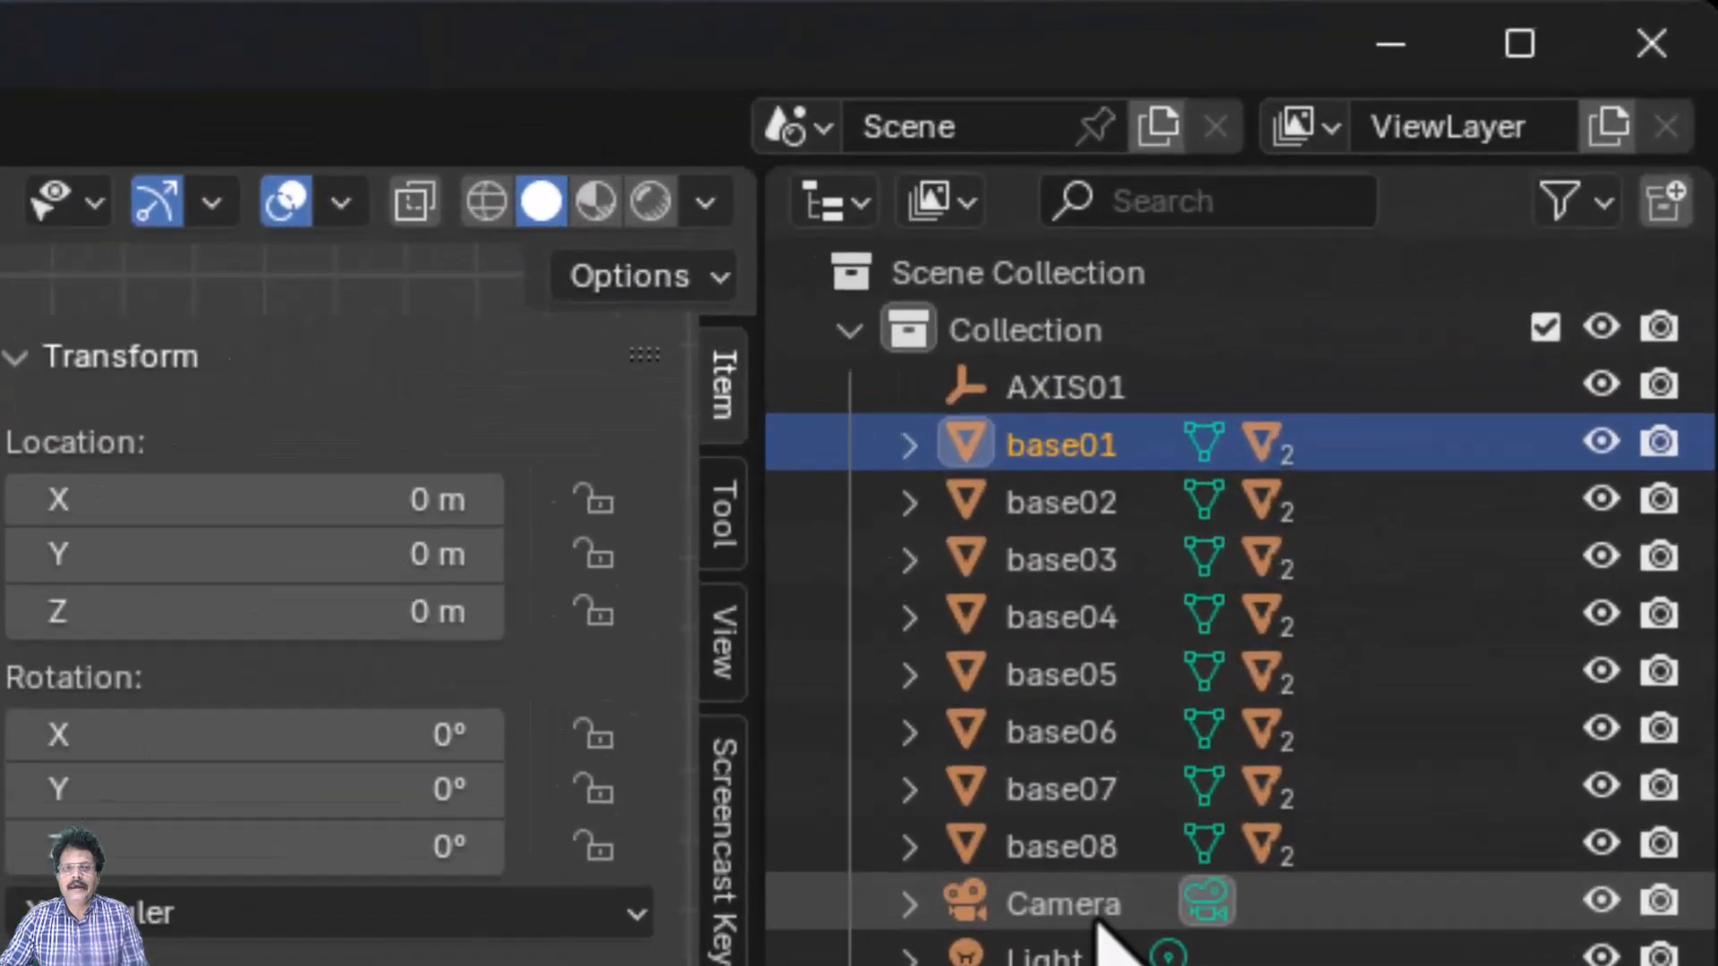
left_click(1525, 267, "shift")
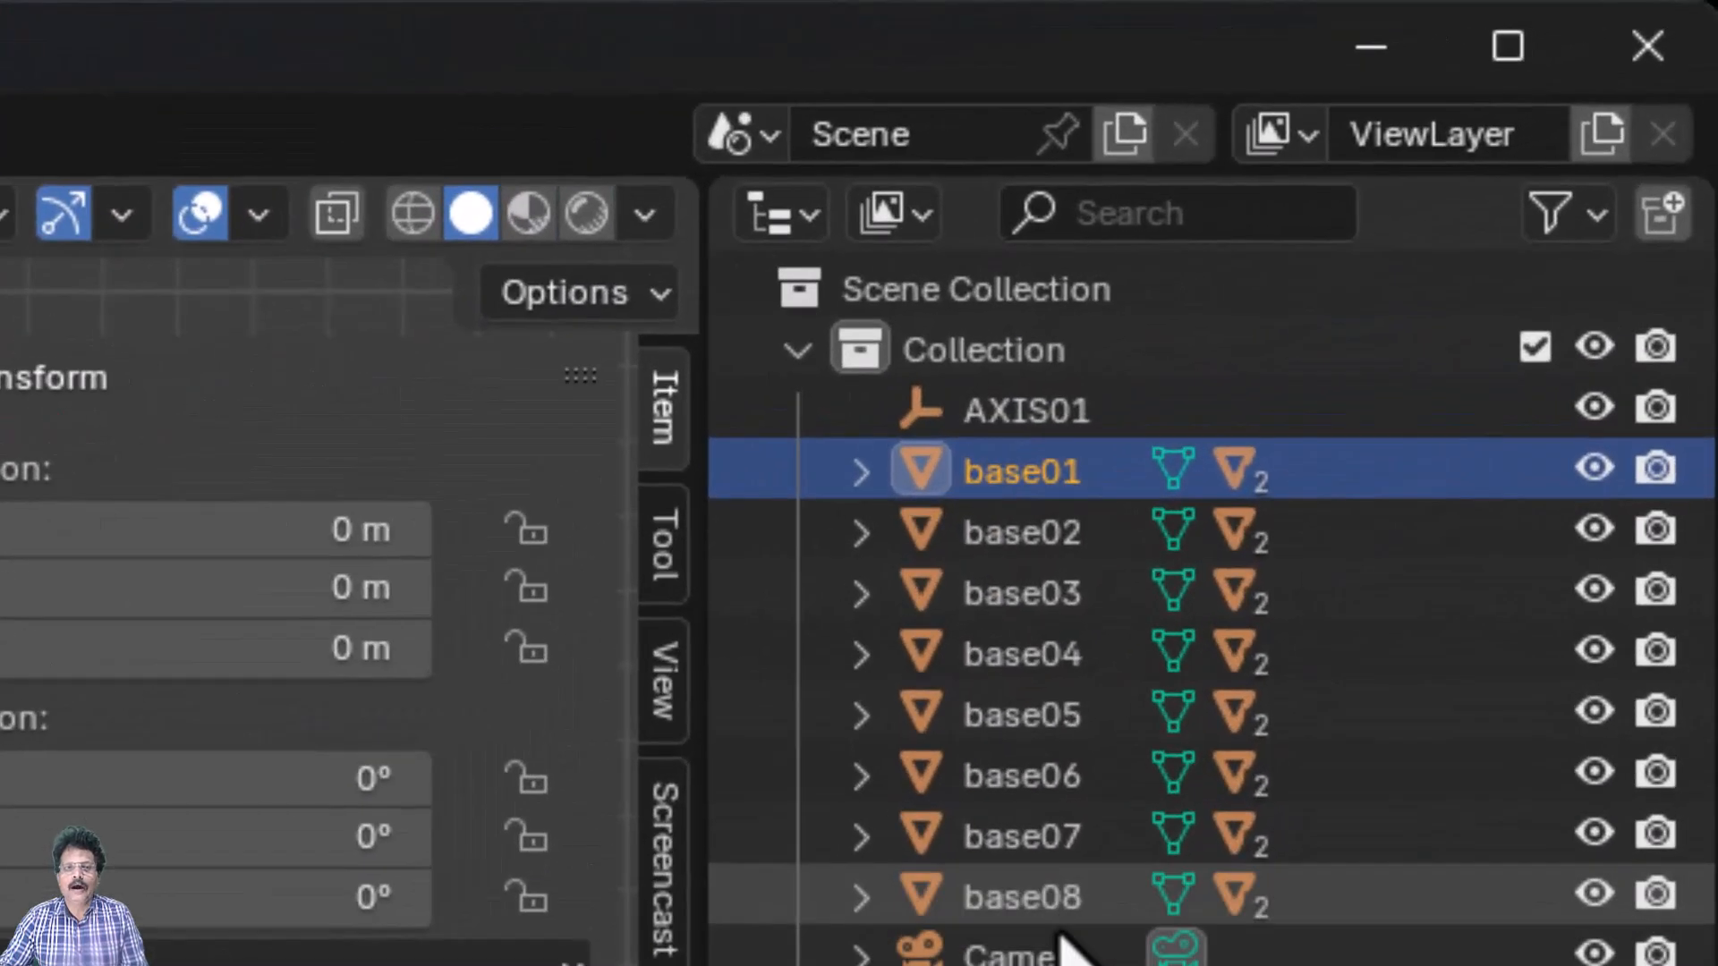
left_click(1023, 409, "ctrl")
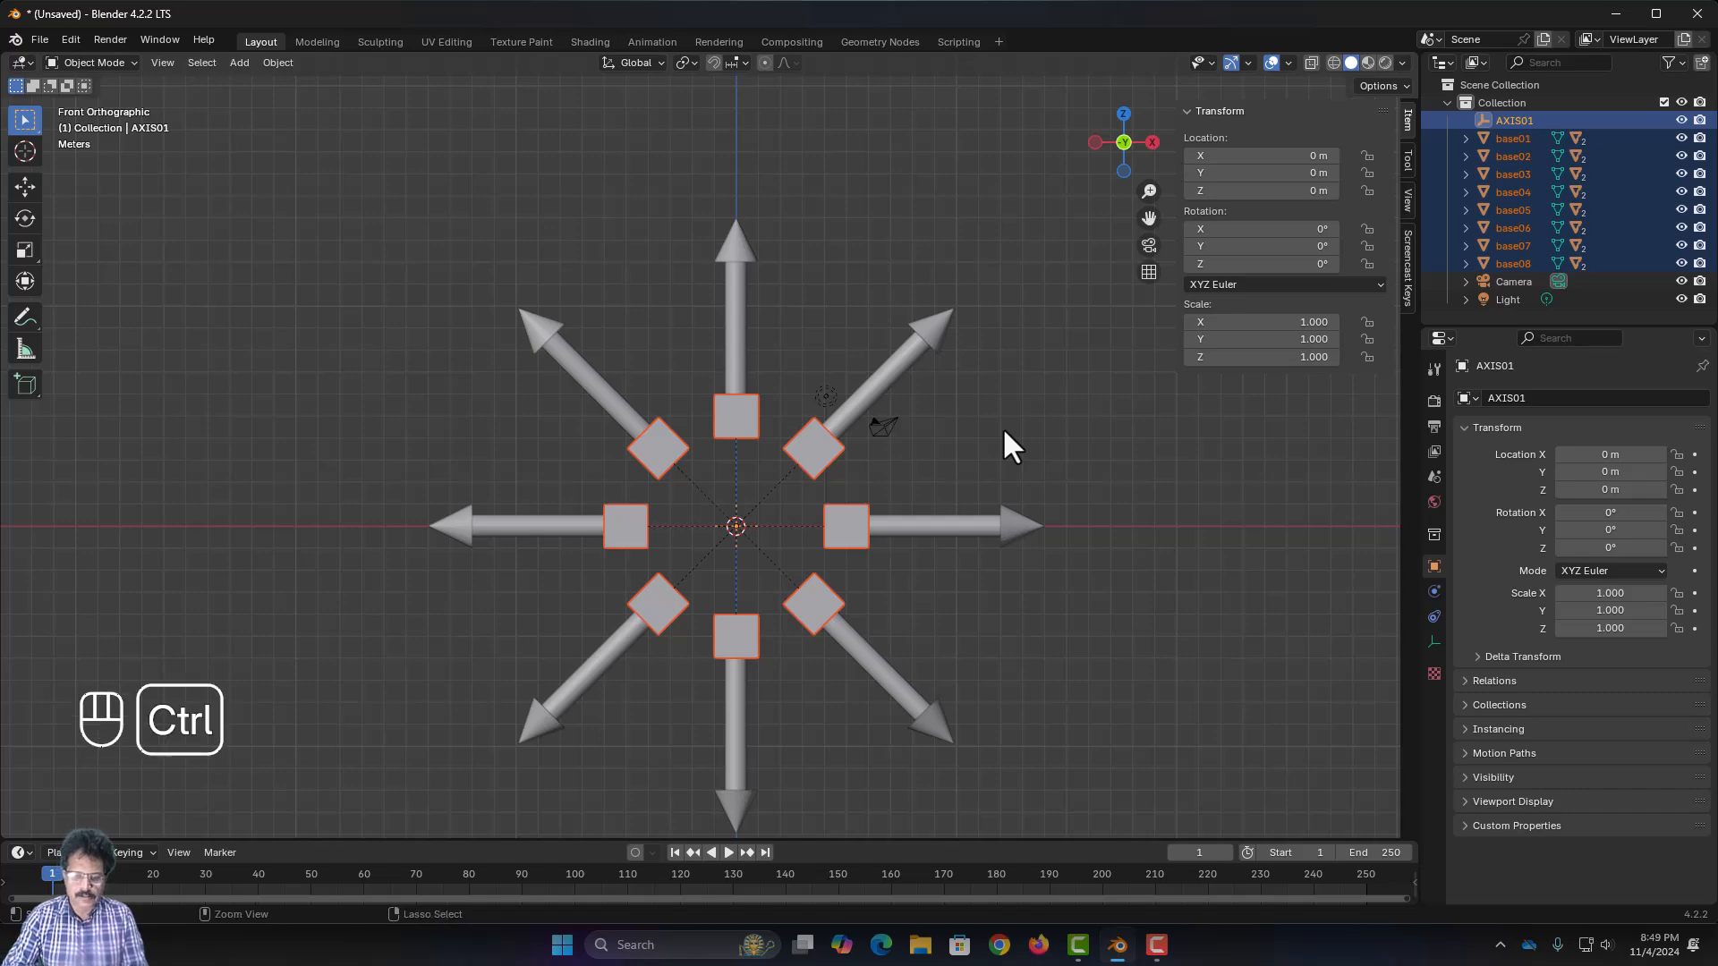
key("ctrl+p")
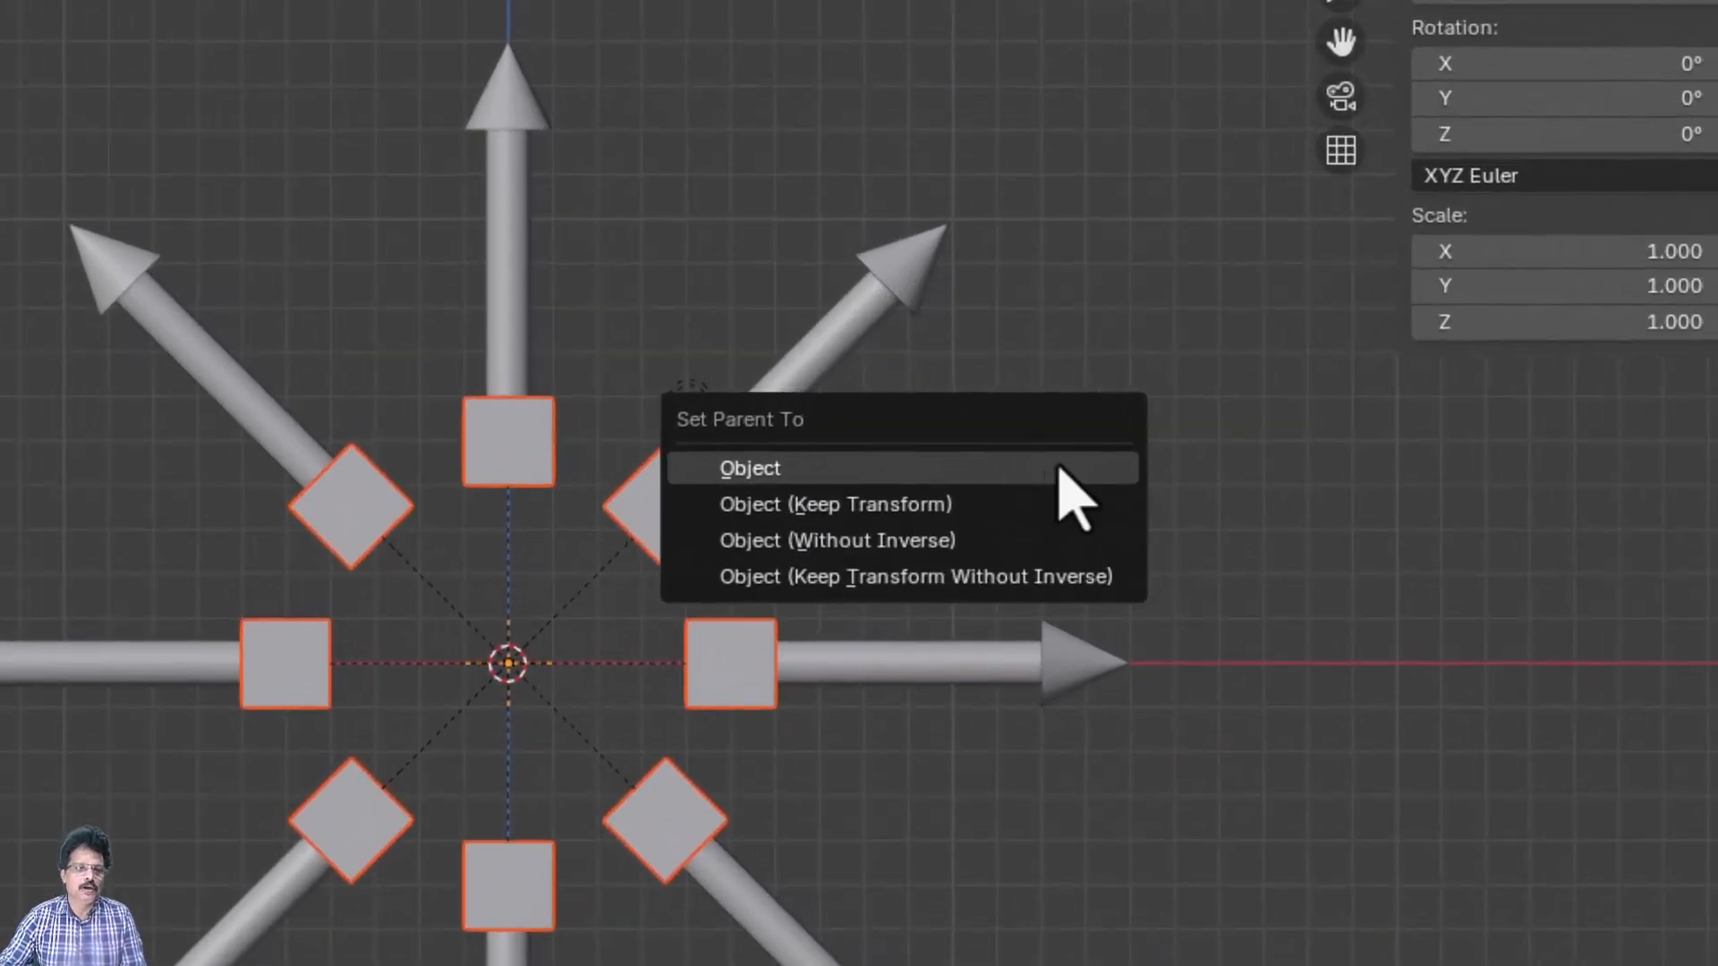
left_click(1058, 468)
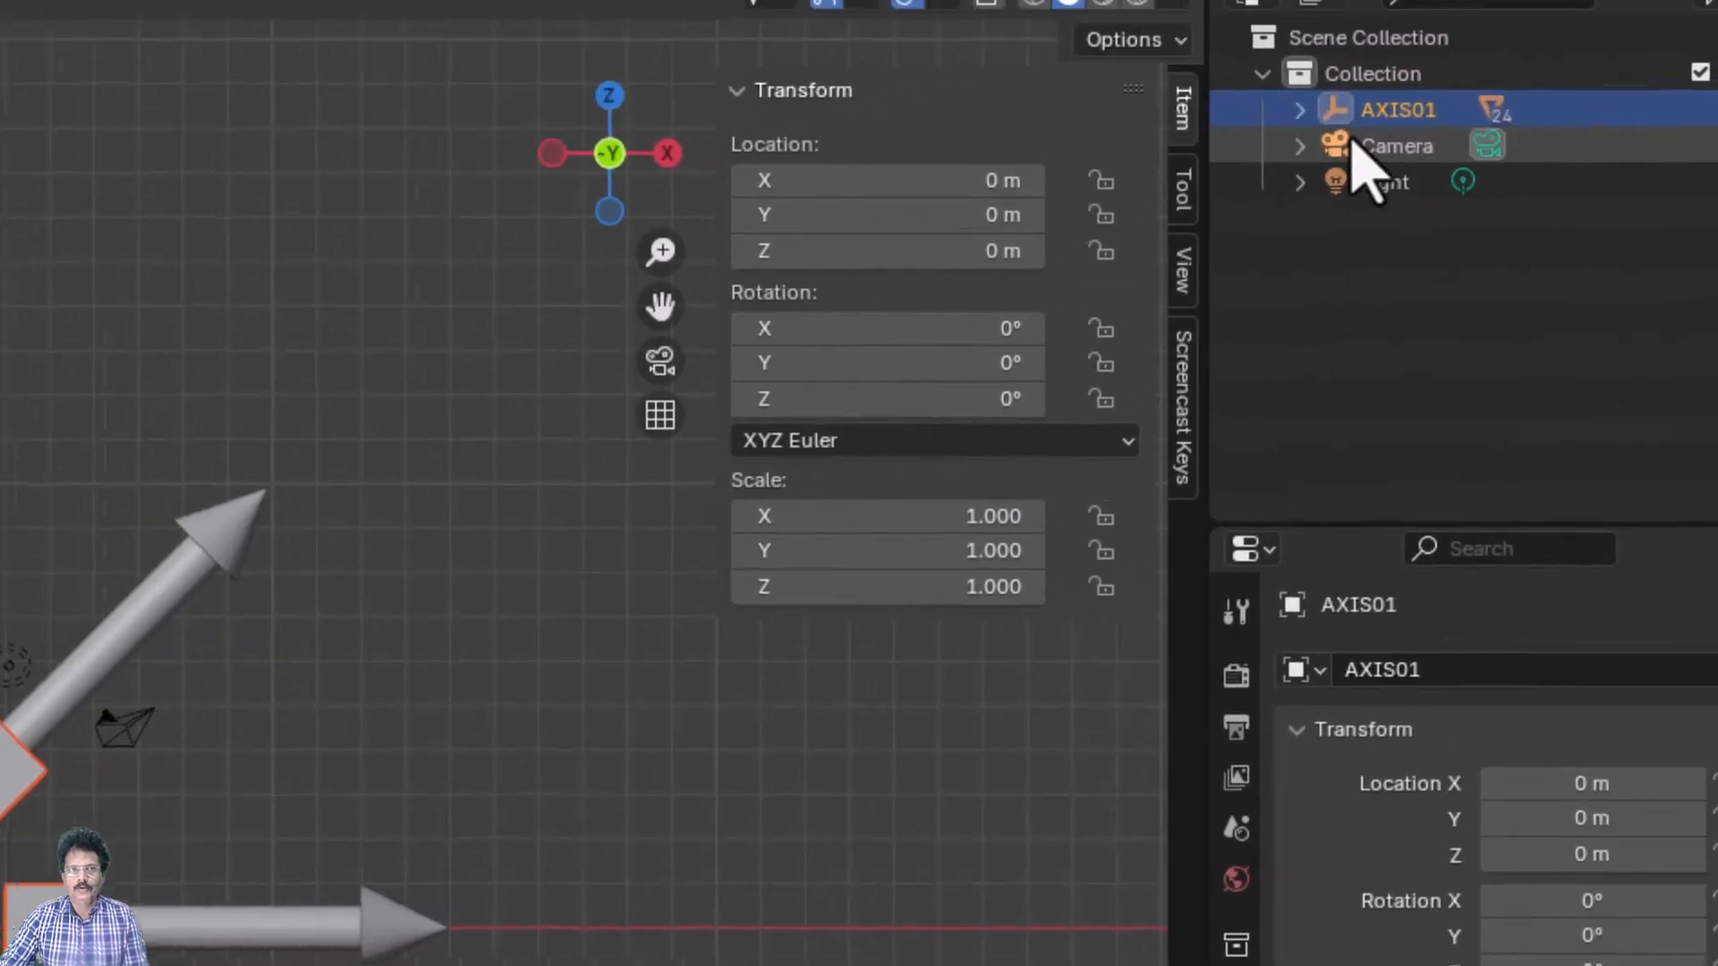
left_click(1285, 116)
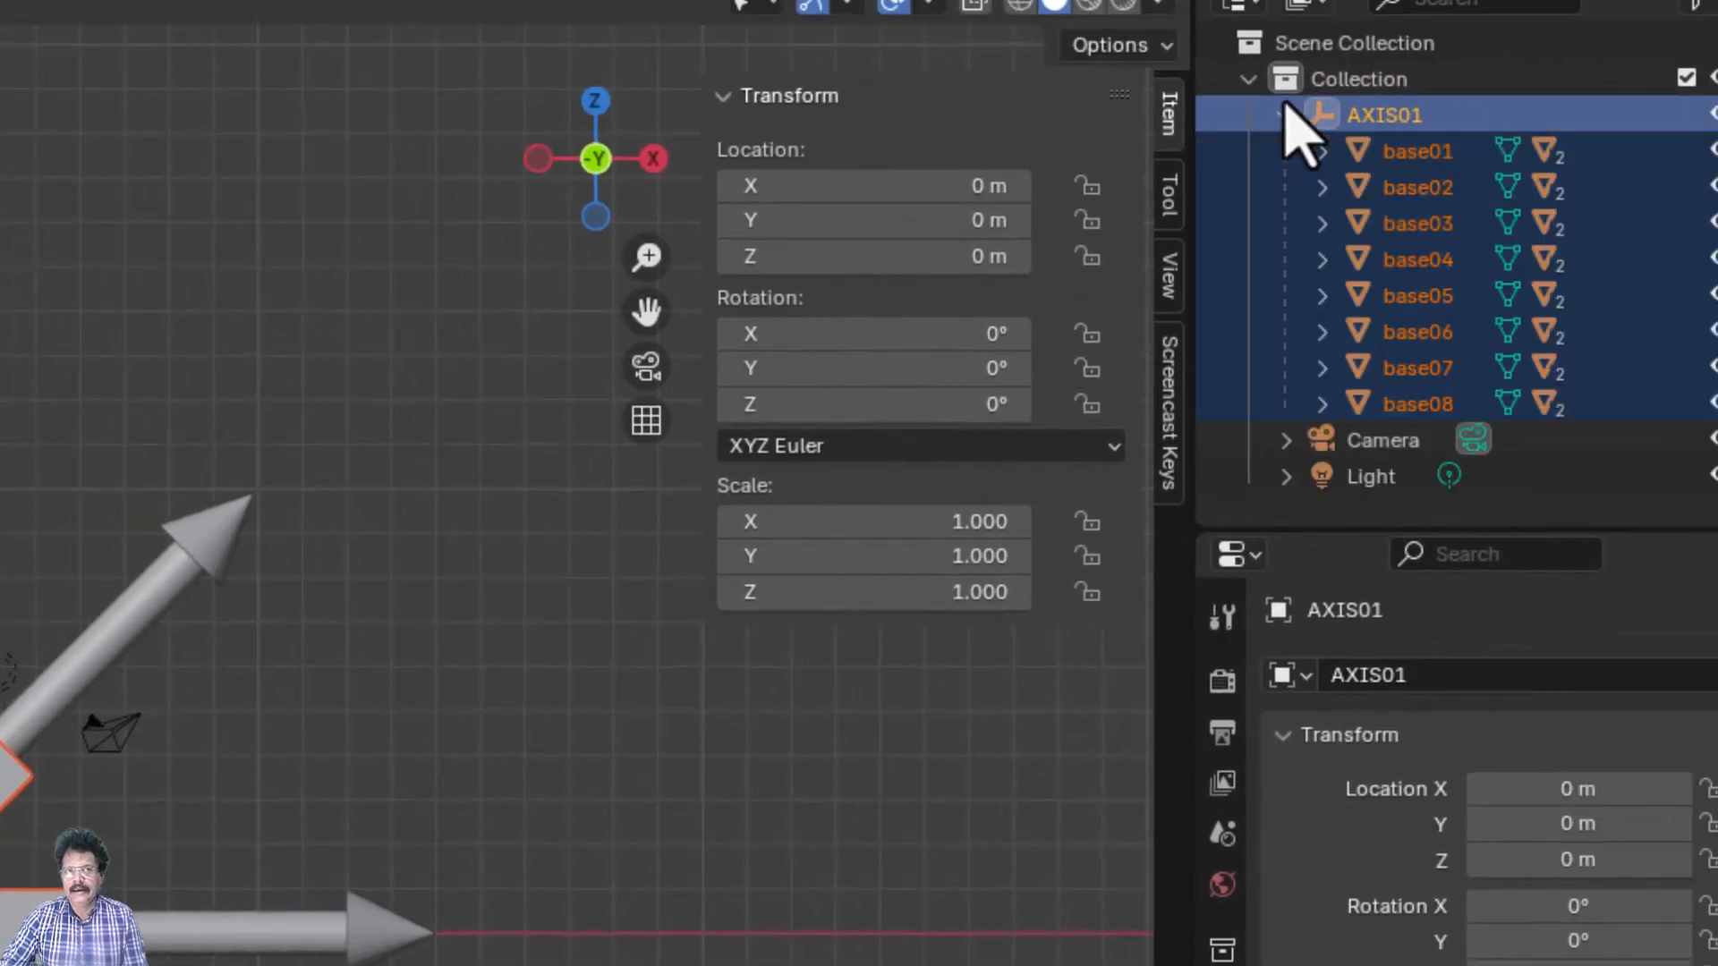
left_click(1285, 115)
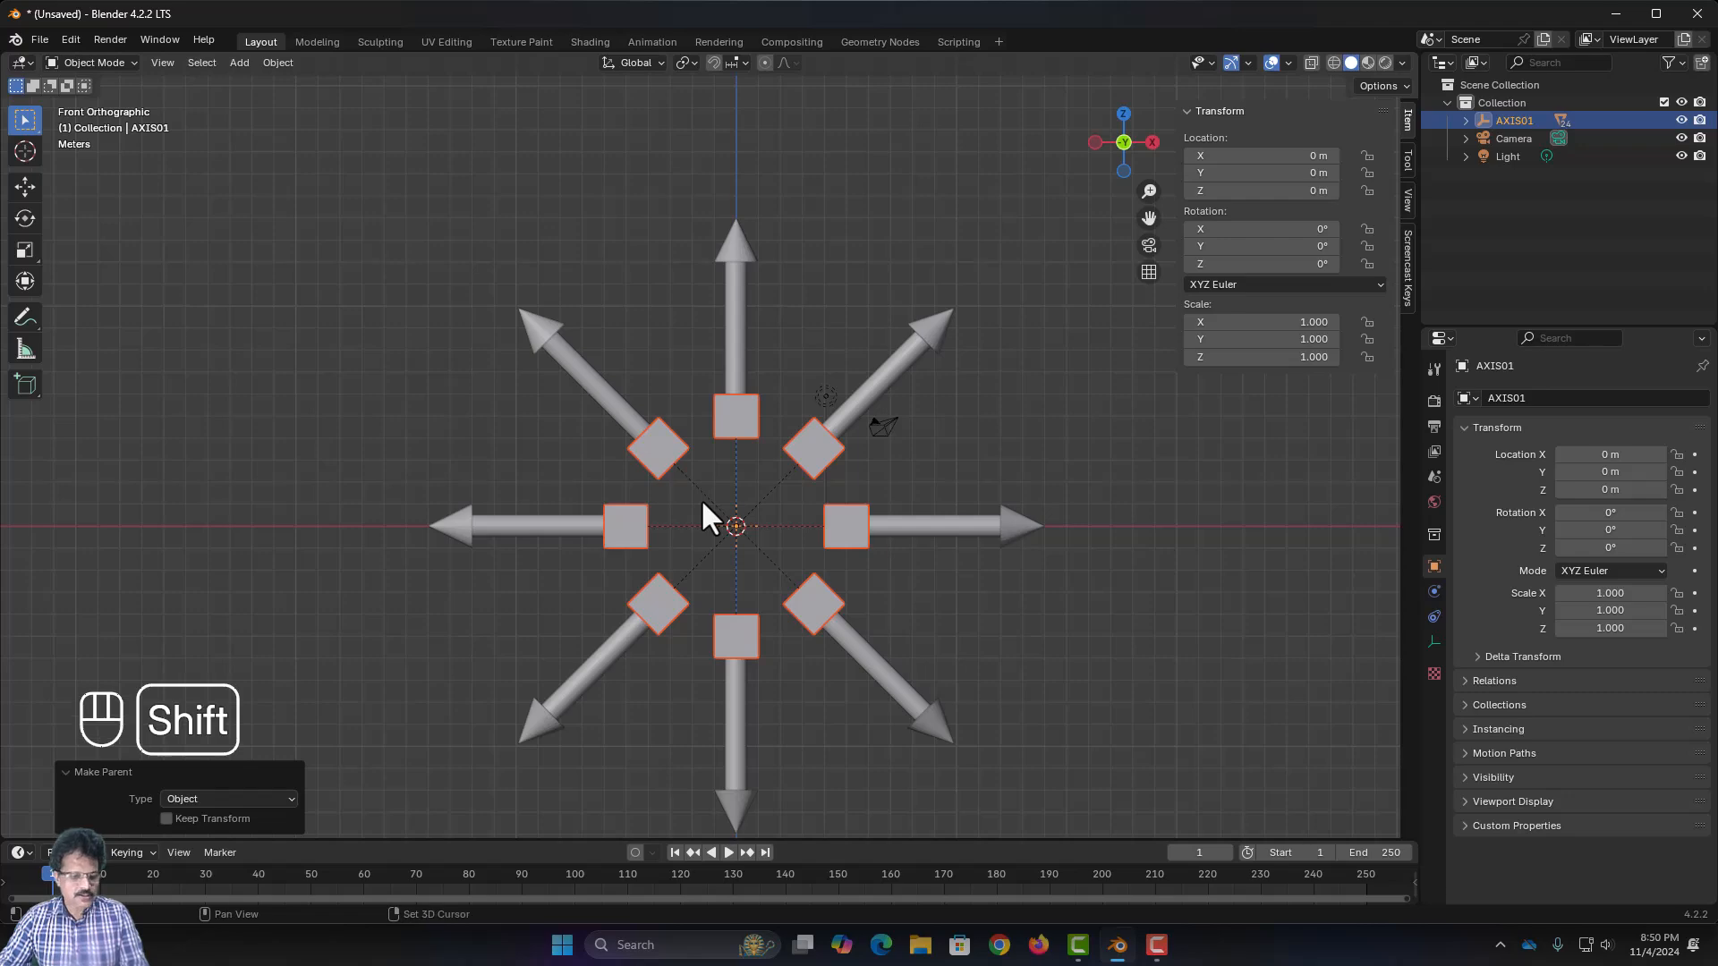
Select all children of AXIS01 with Select Grouped, leaving the Extend option off
key("shift+g")
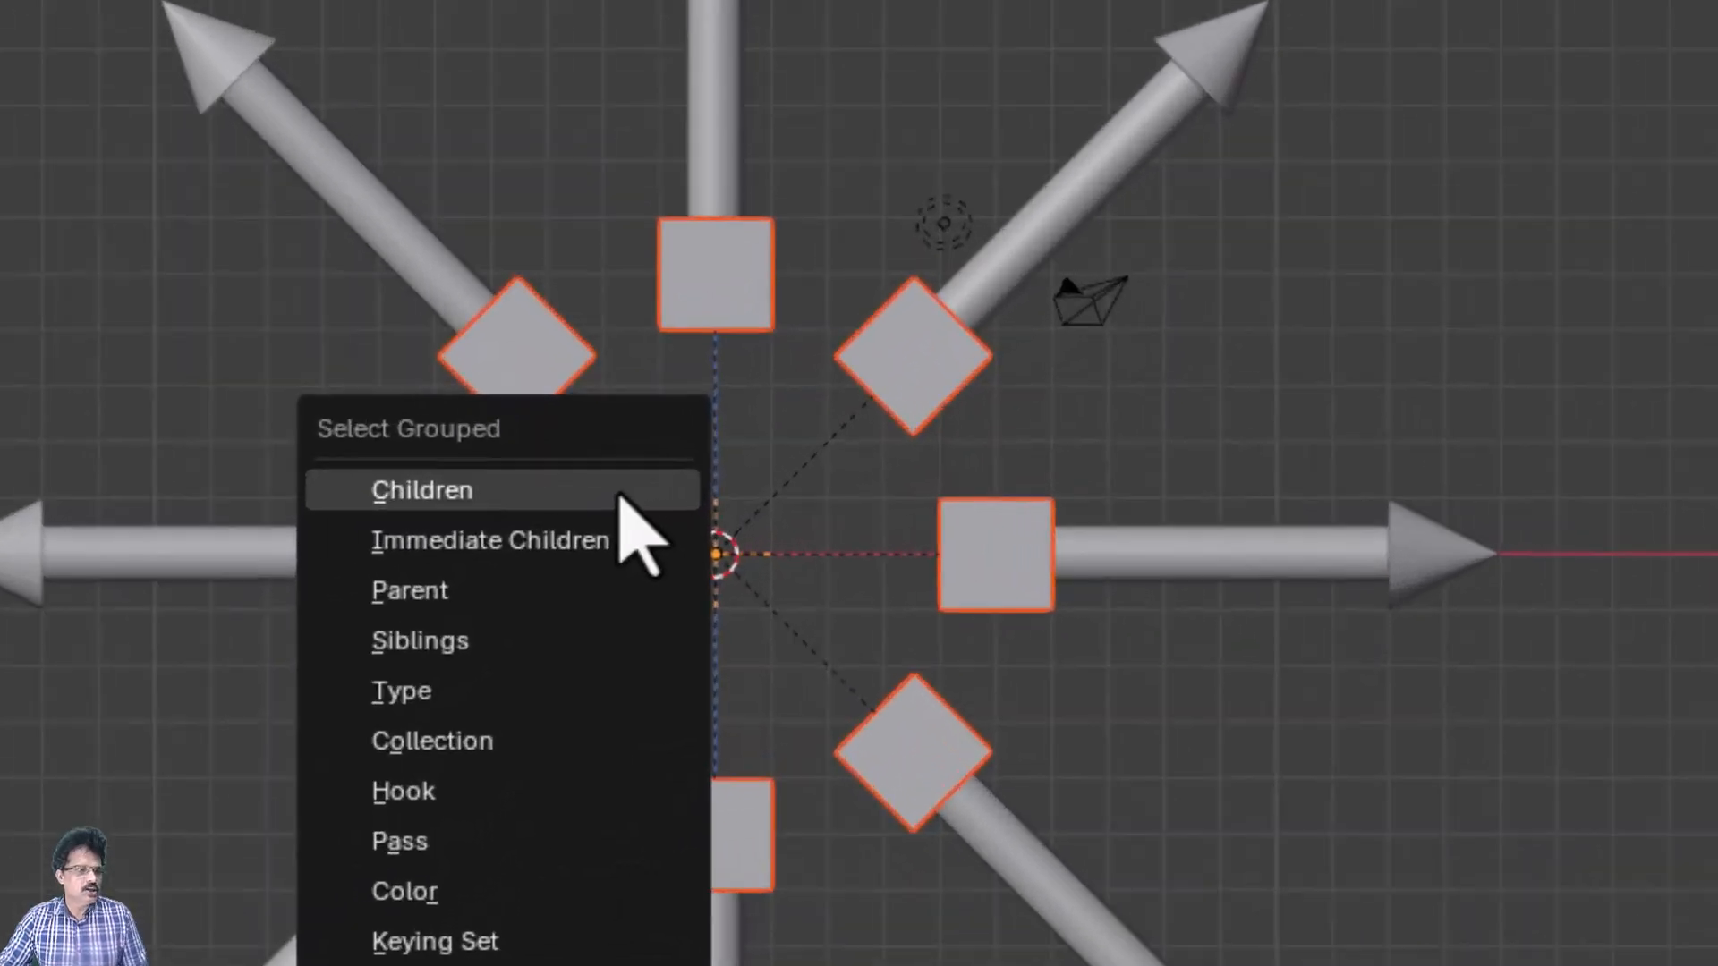
left_click(622, 492)
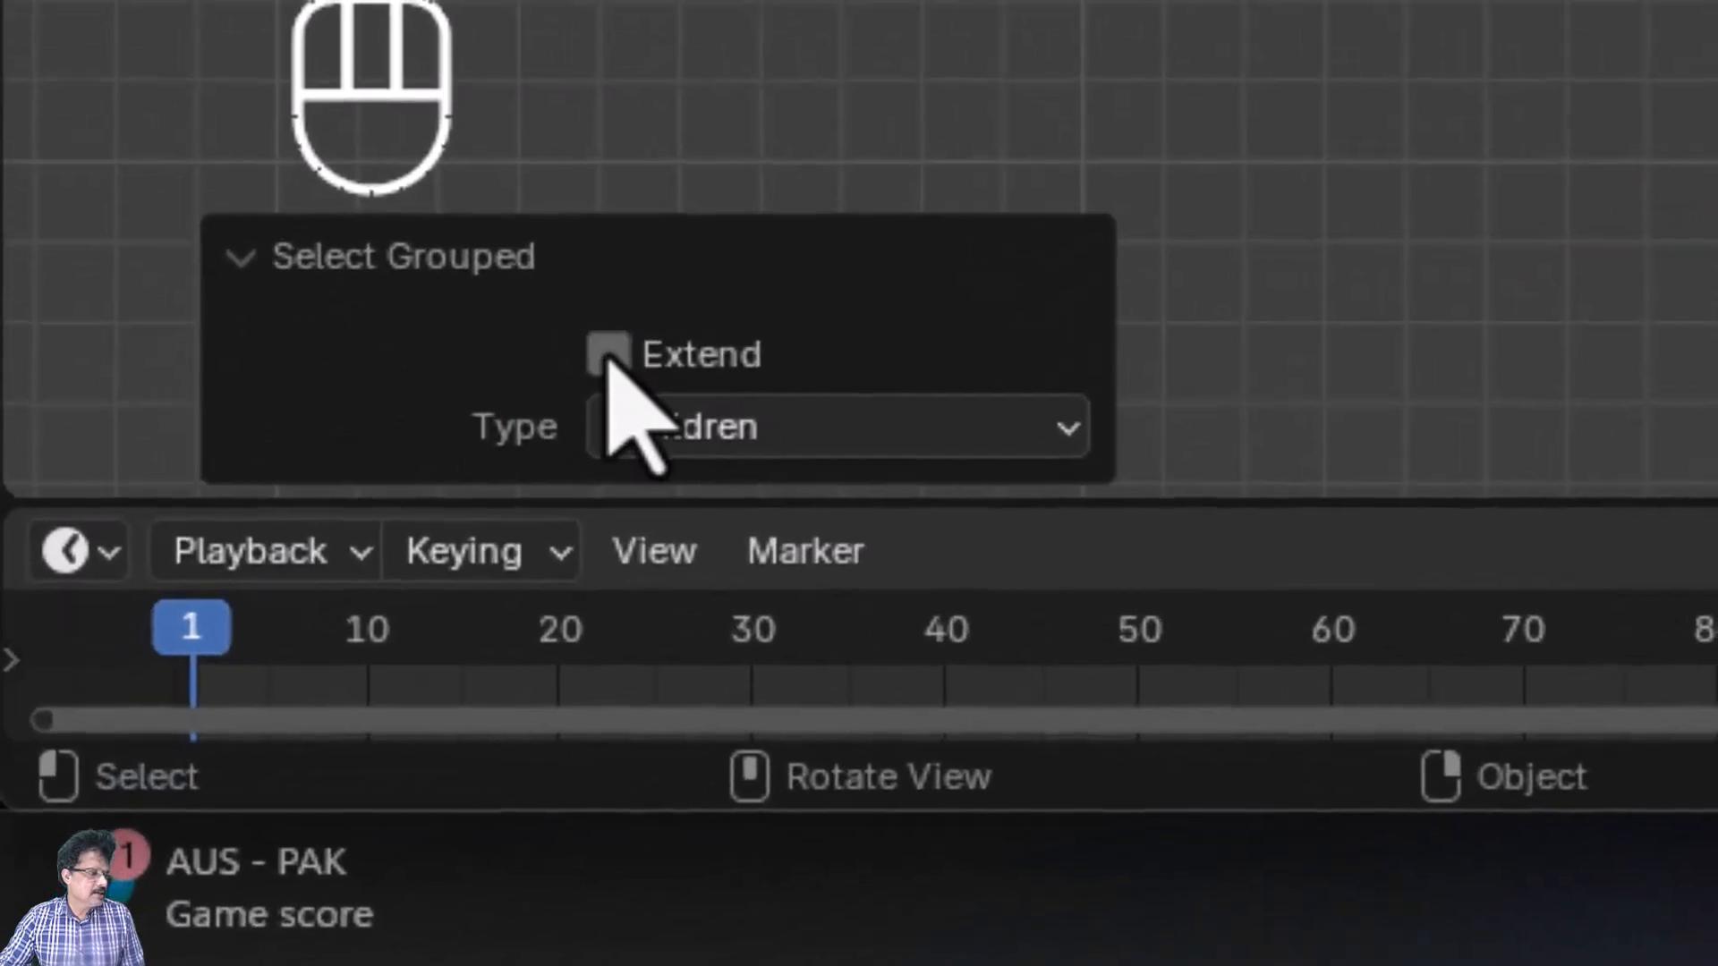
left_click(609, 354)
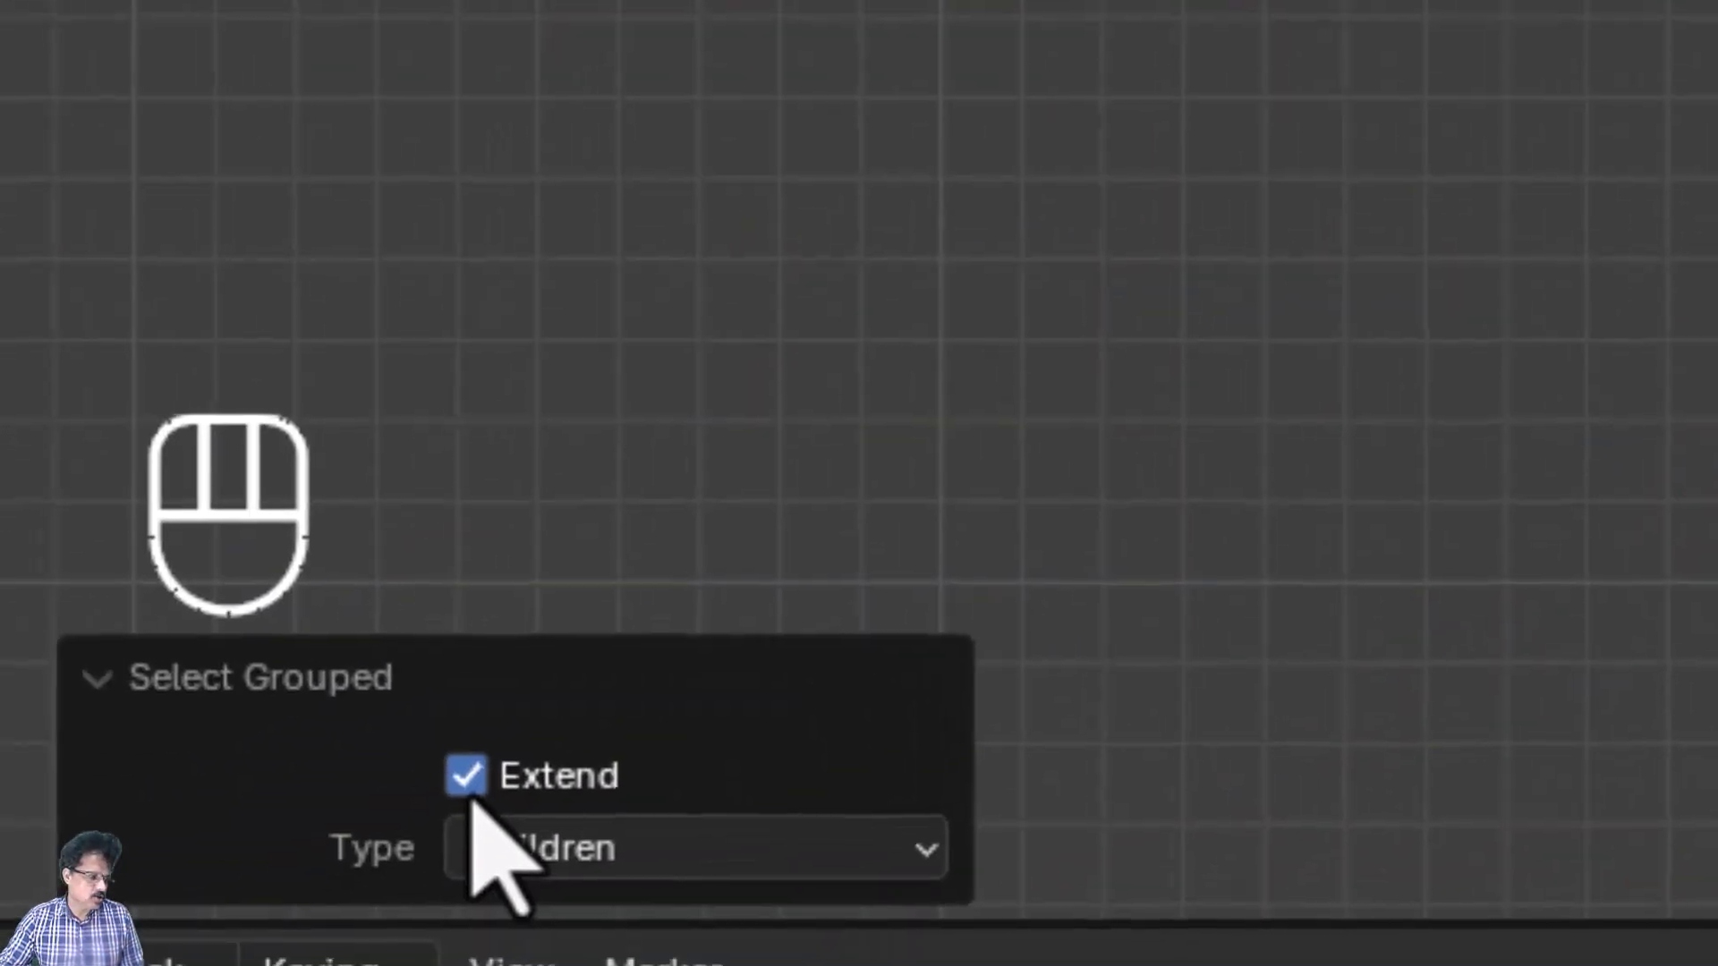
left_click(469, 771)
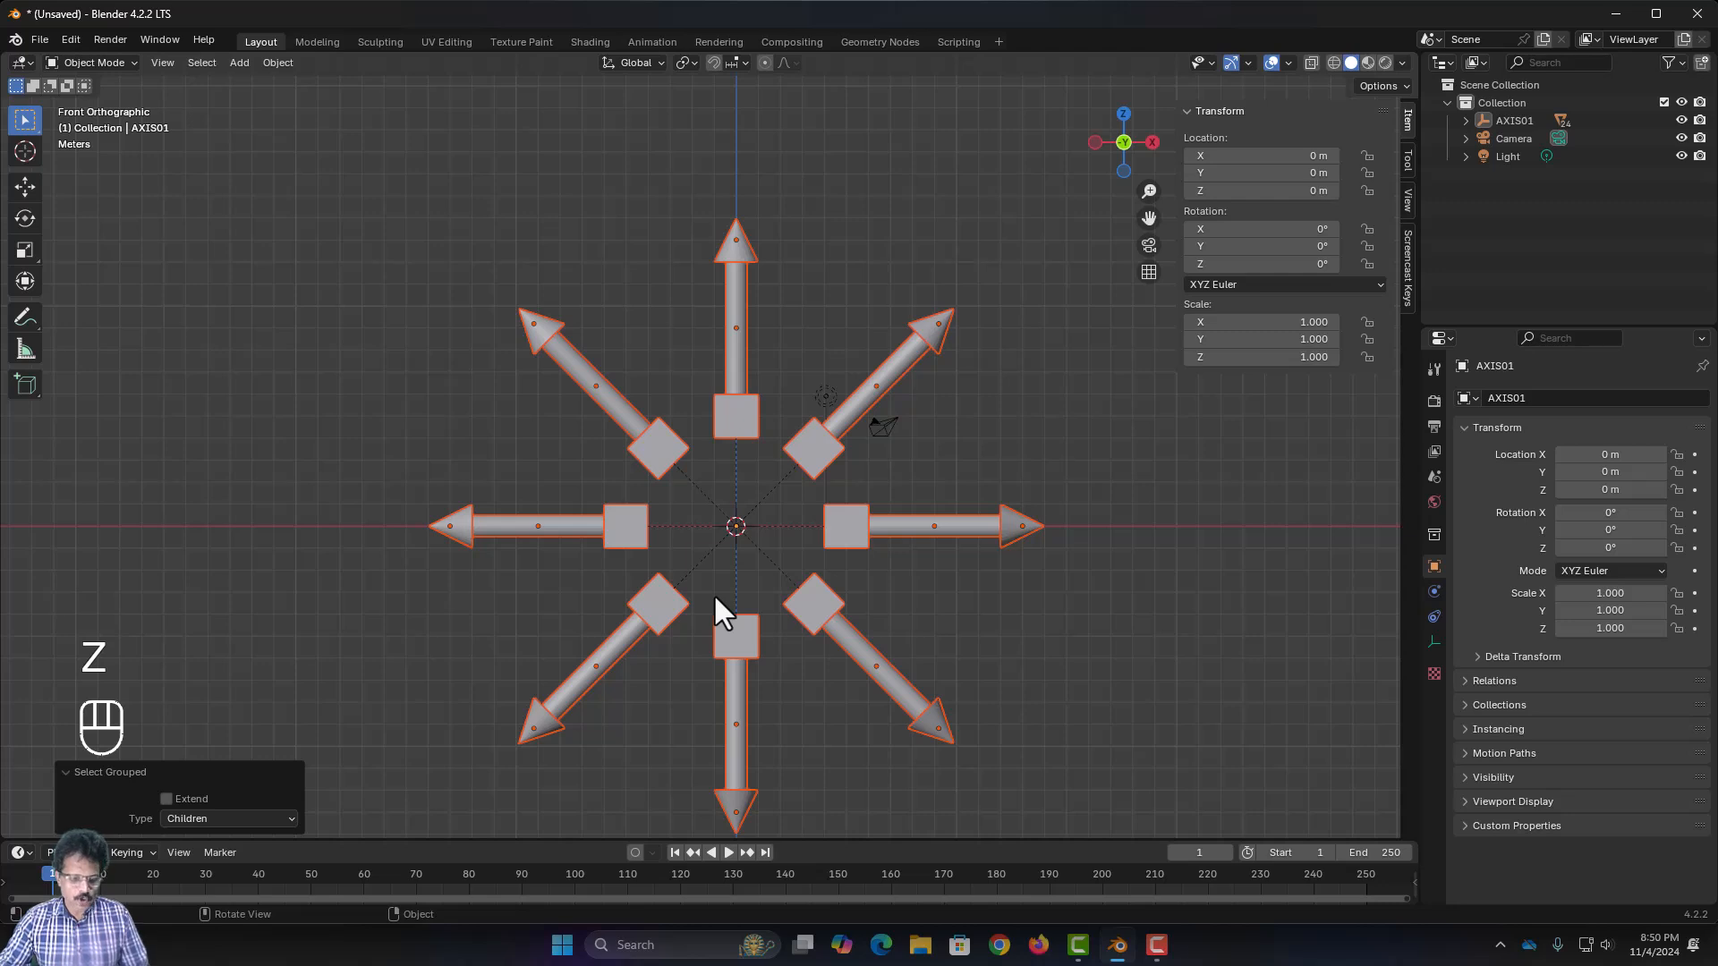
Make a linked duplicate of the selected arrow ring and rotate it 45° about the global Z axis
key("alt+d")
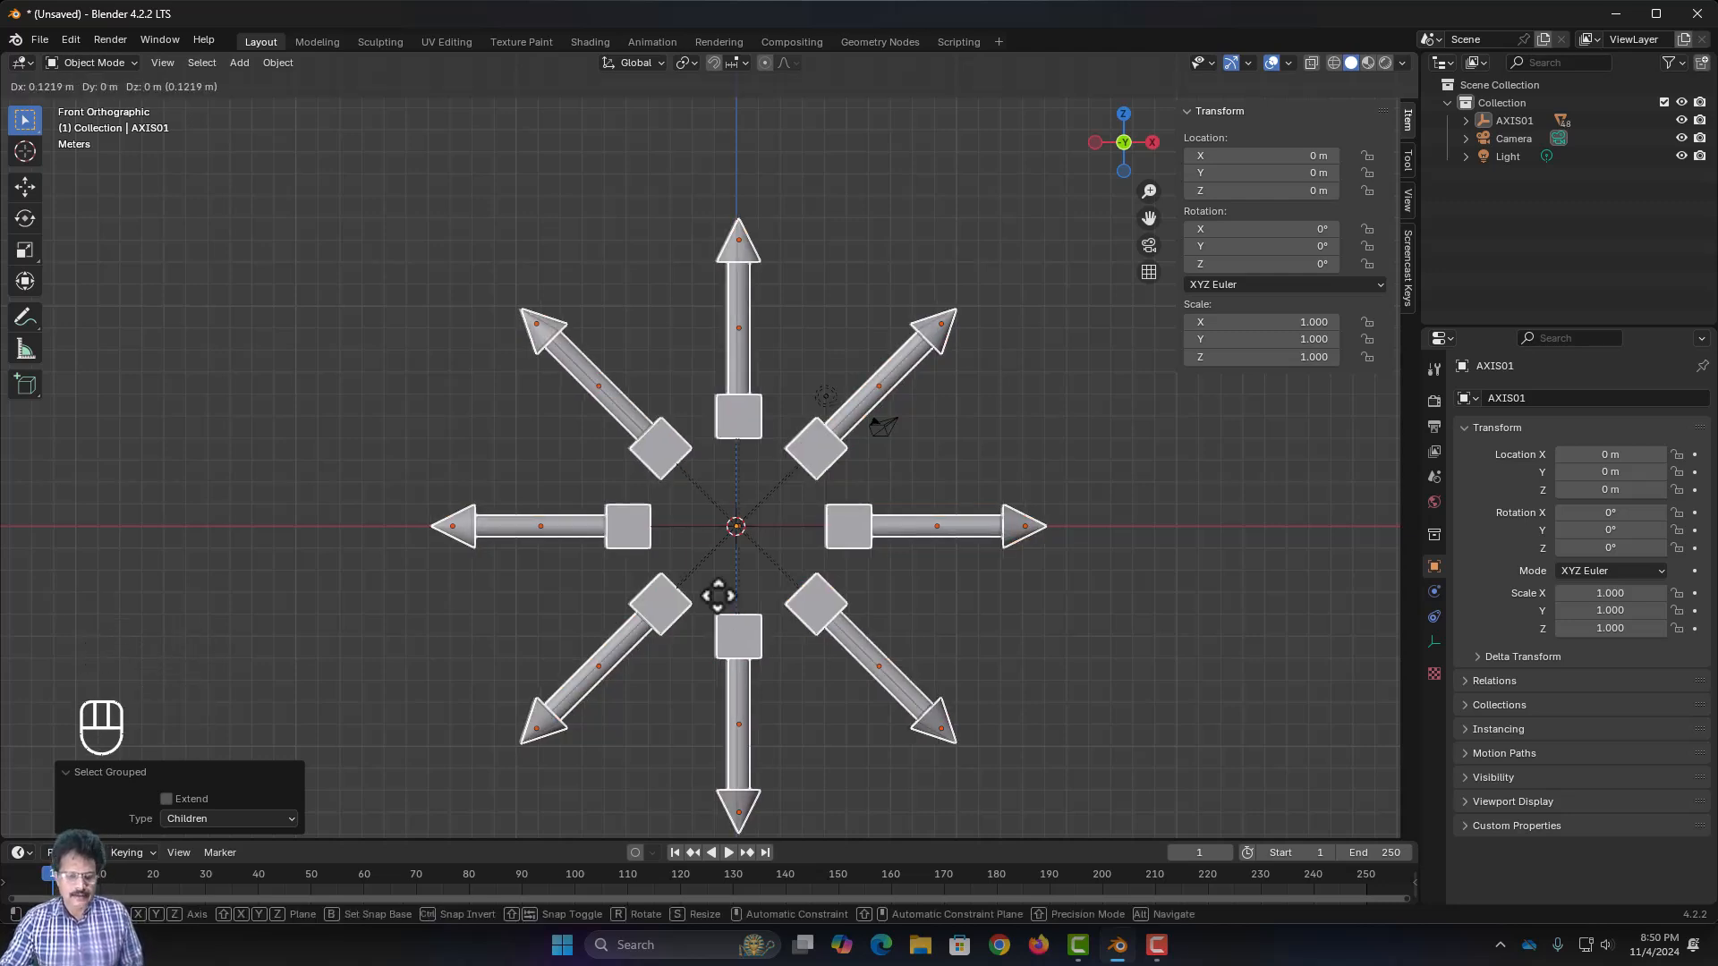
key("r")
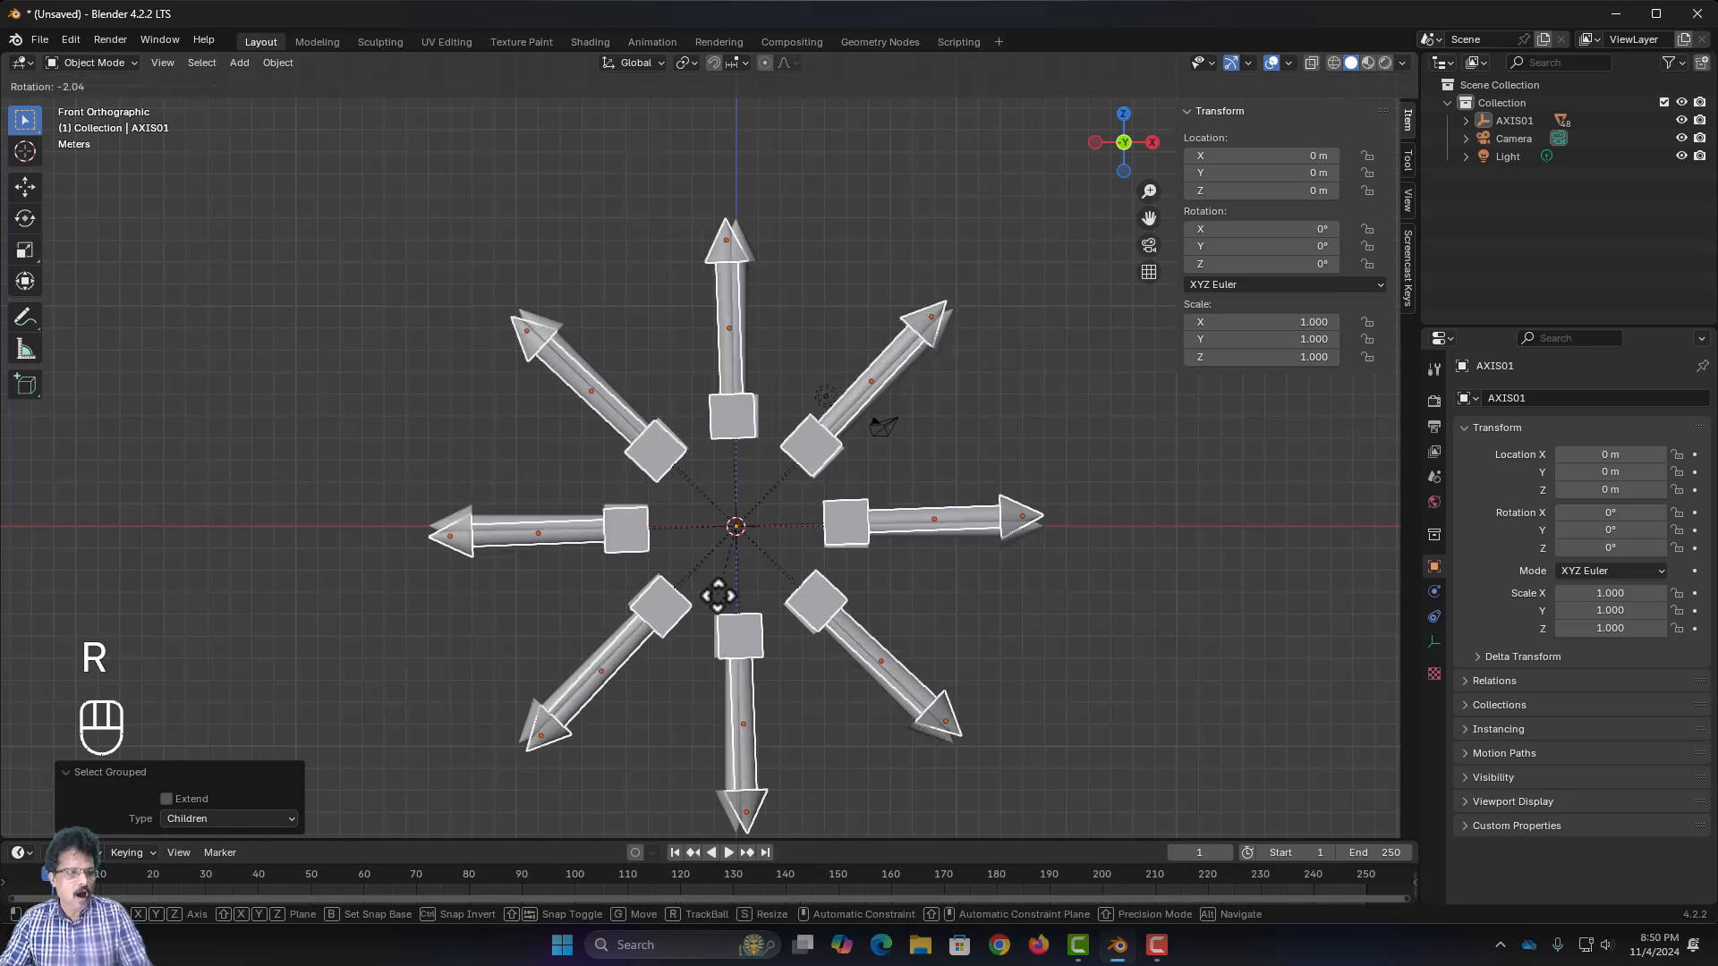
type("z")
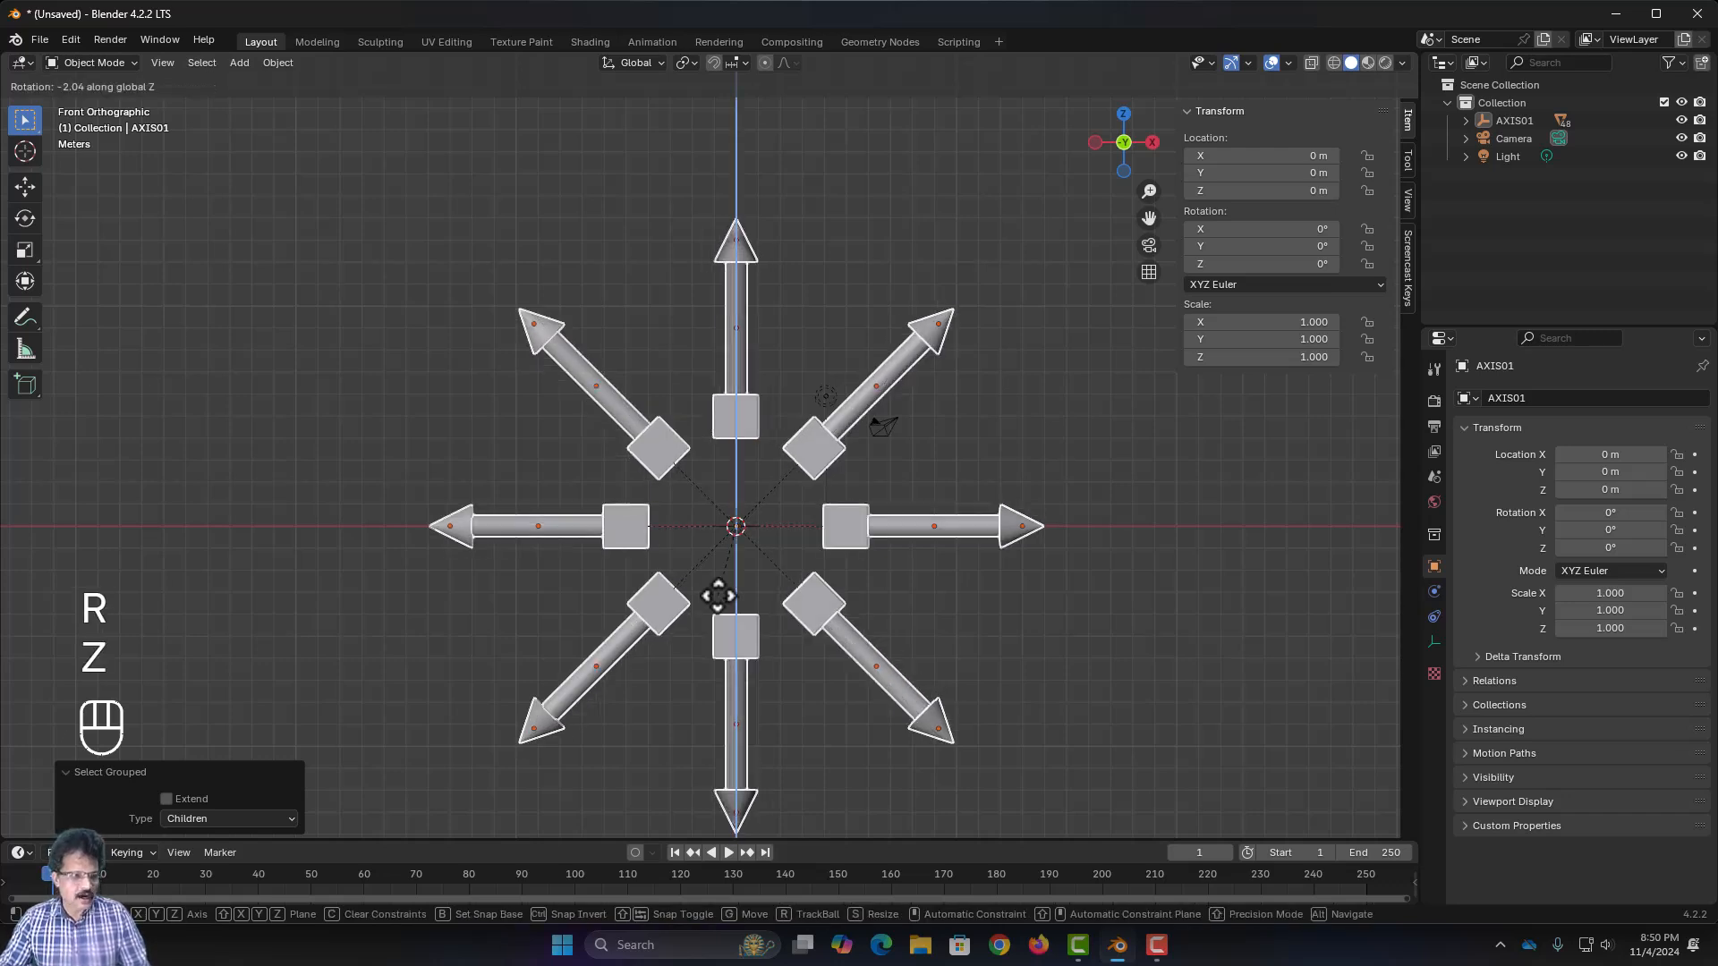
type("45")
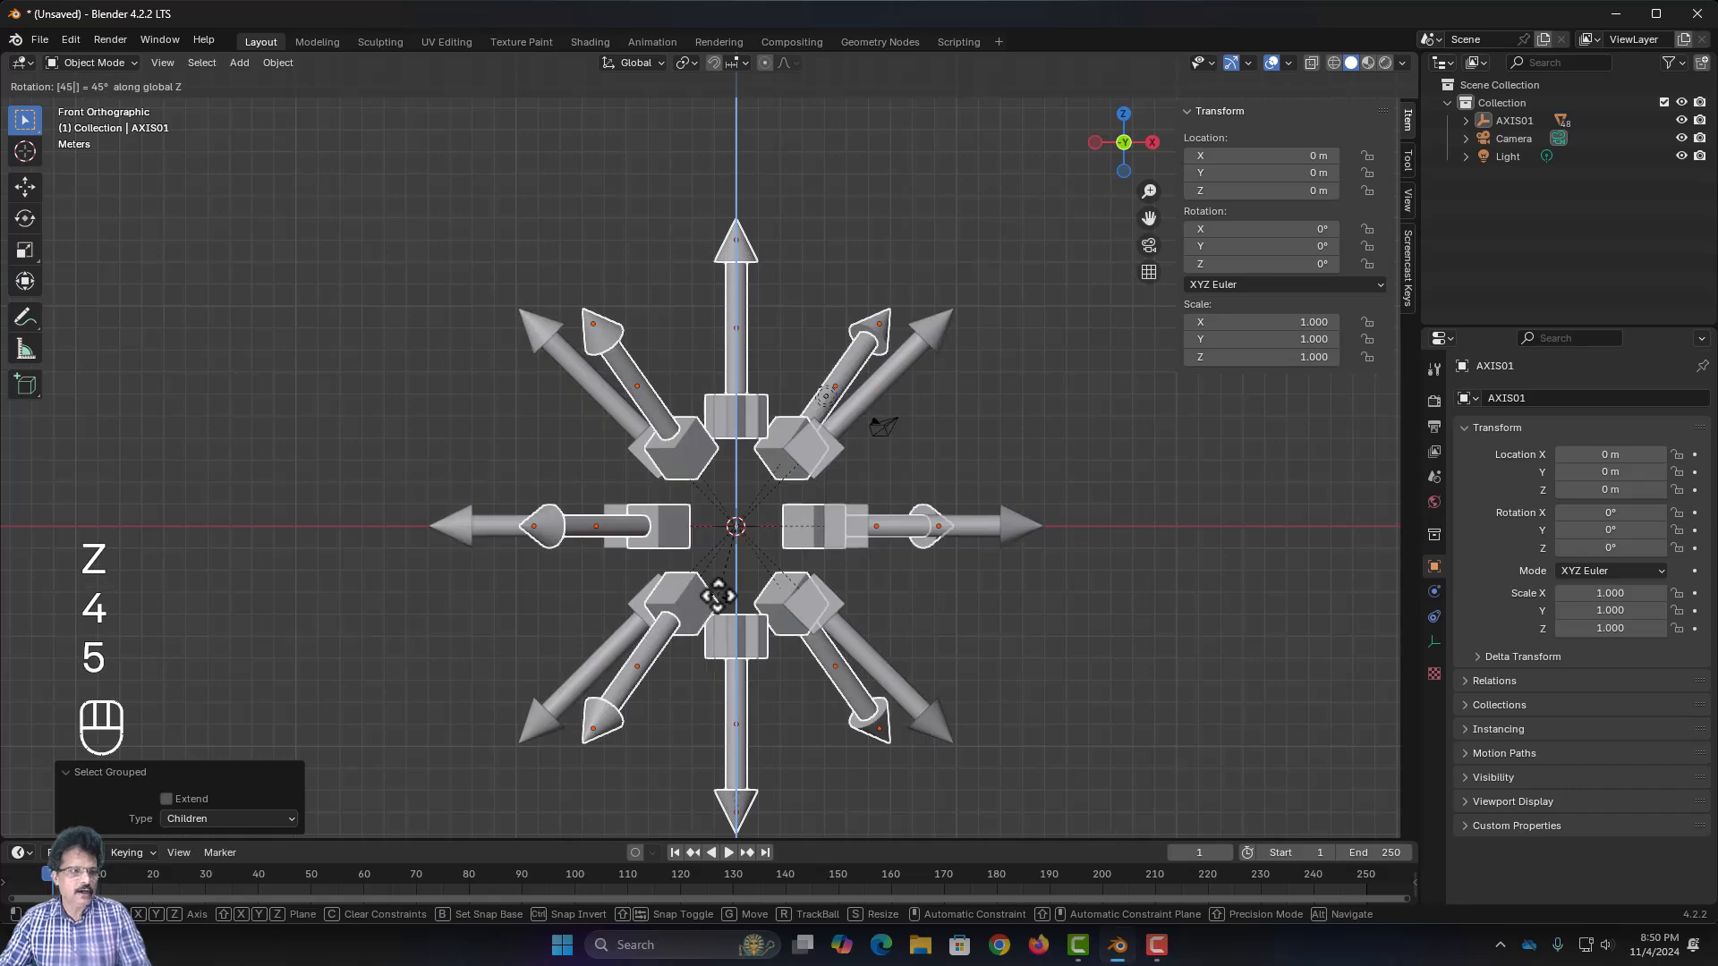
key("Return")
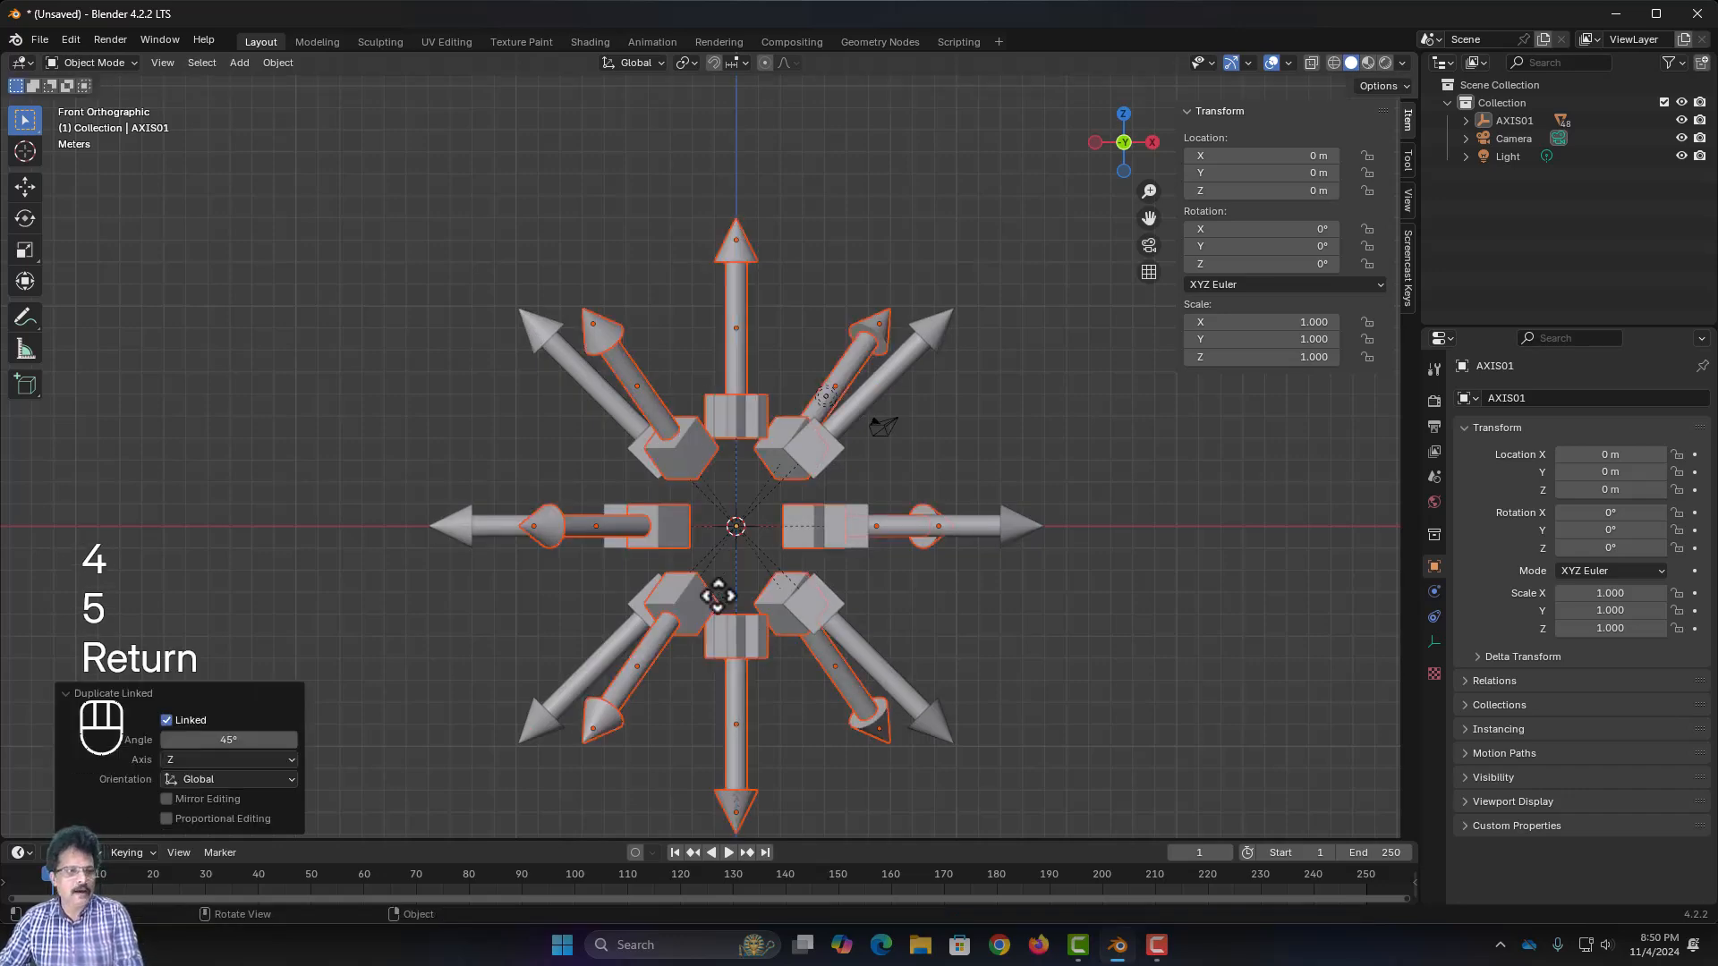
Repeat the linked 45° Z-rotated duplication of the arrow ring three times, and undo the last repetition
middle_click_drag(805, 537, 846, 714)
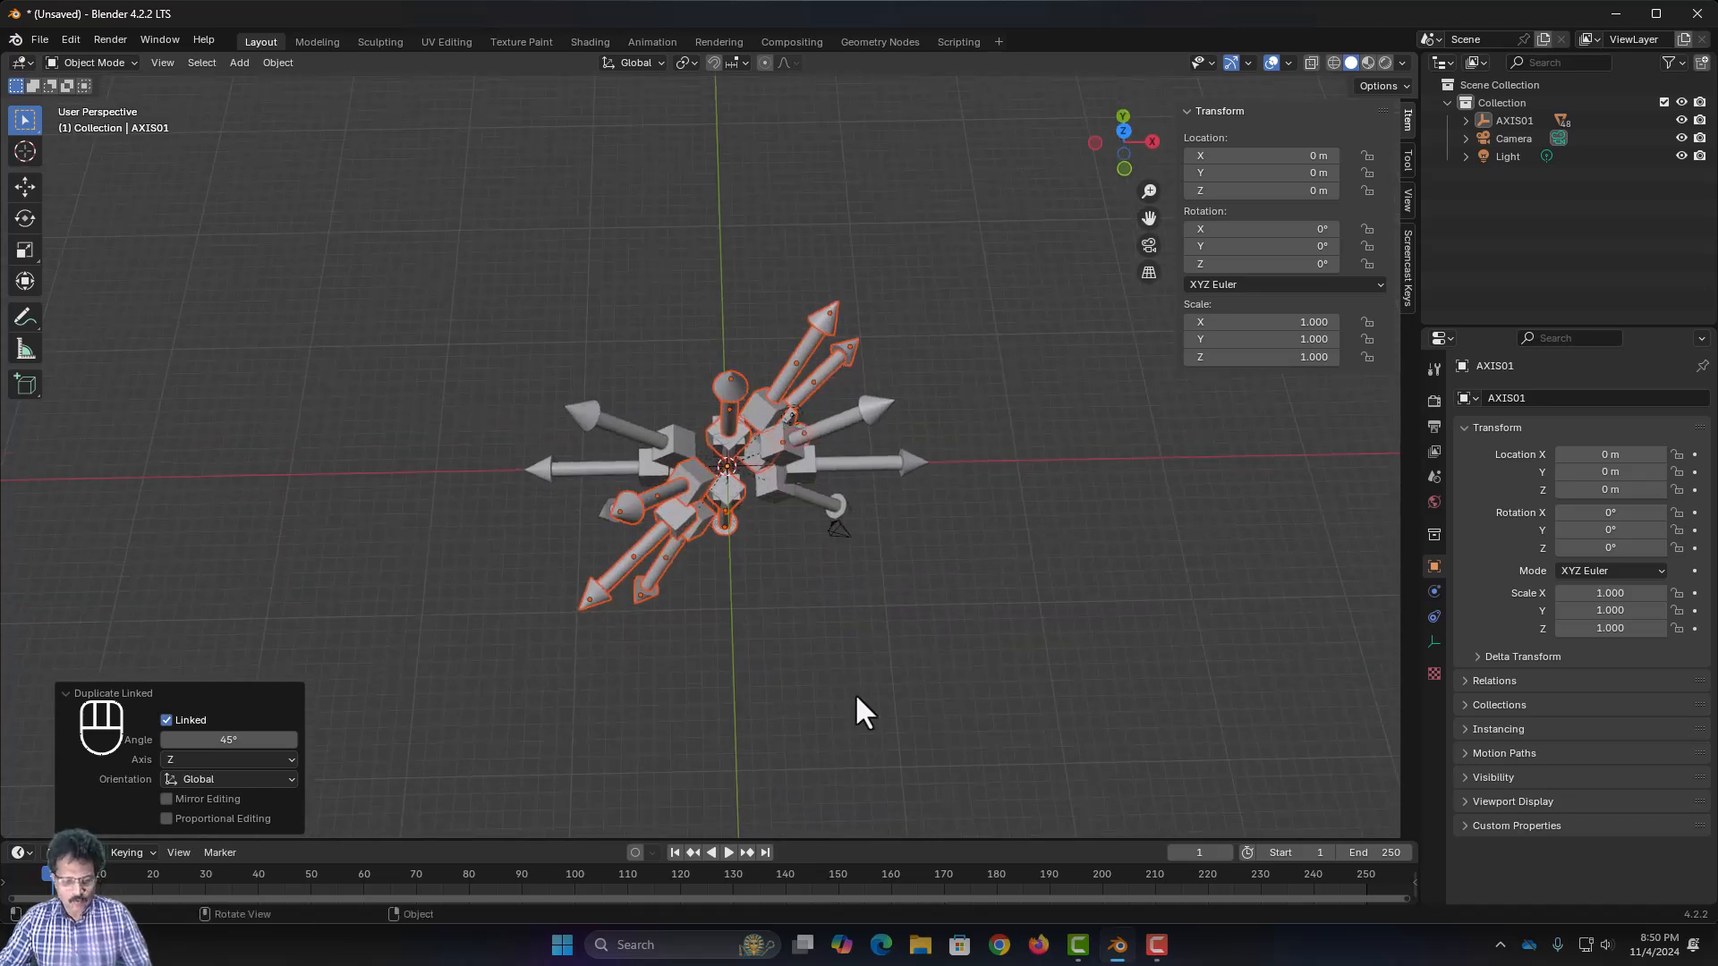
key("shift+r")
key("shift+r")
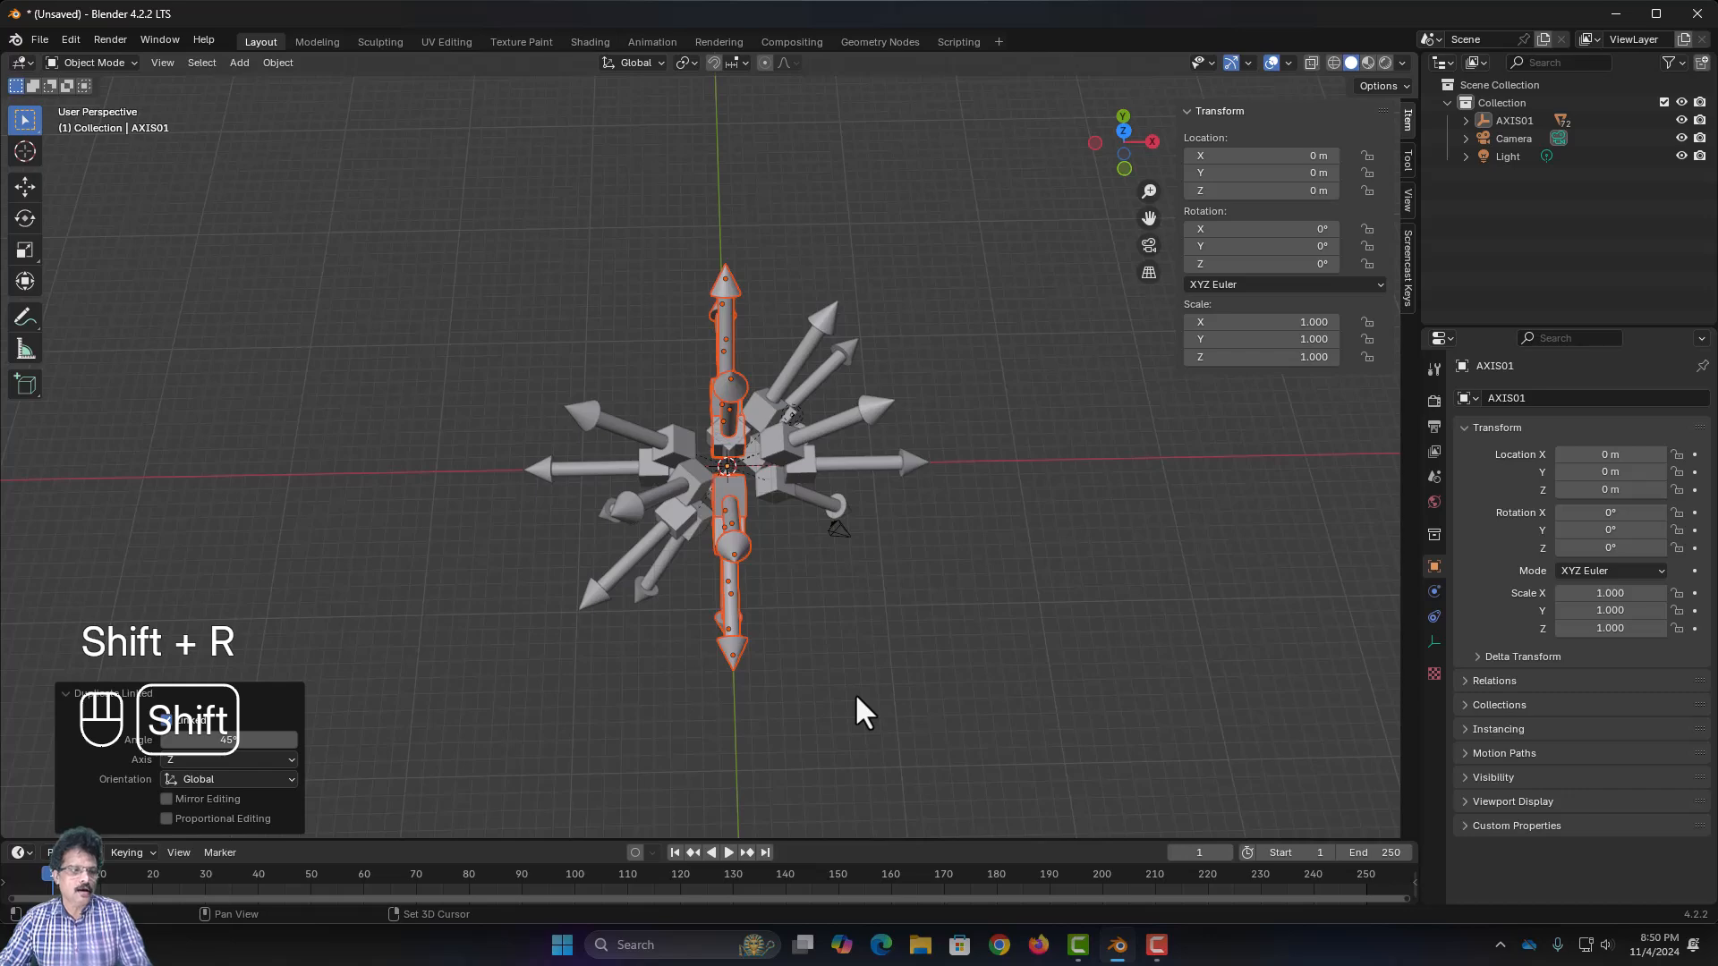
key("shift+r")
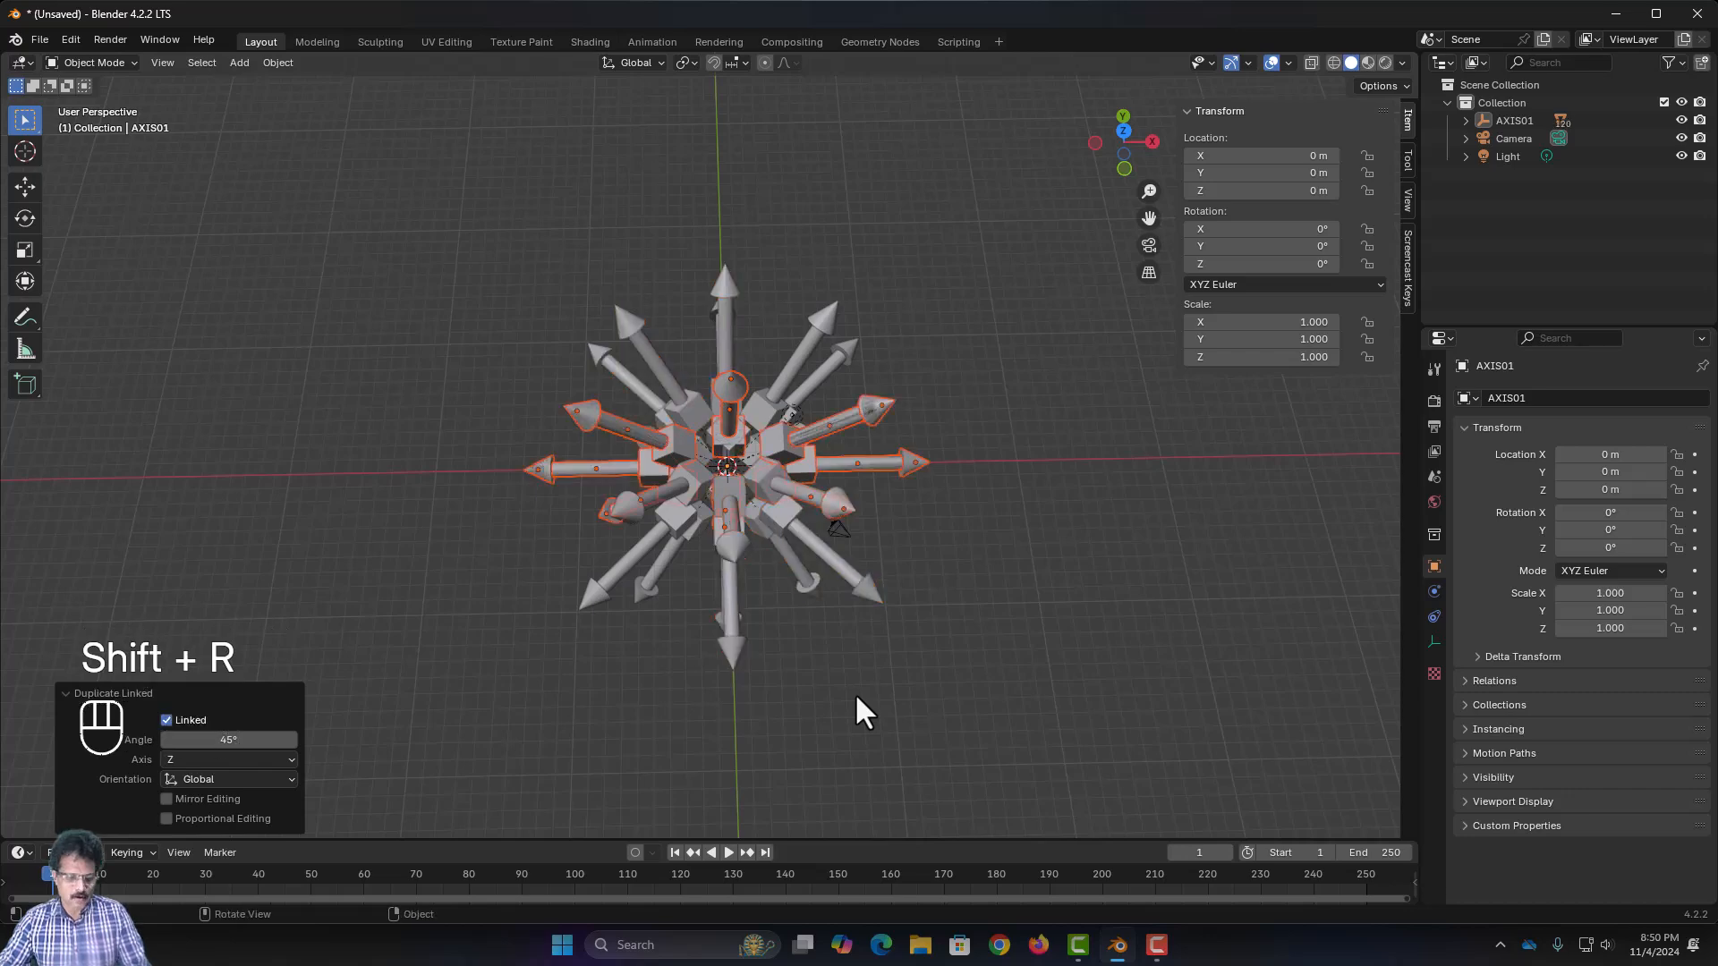
key("ctrl+z")
Expand the AXIS01 hierarchy to examine the duplicated base objects parented under it
middle_click_drag(953, 733, 721, 653)
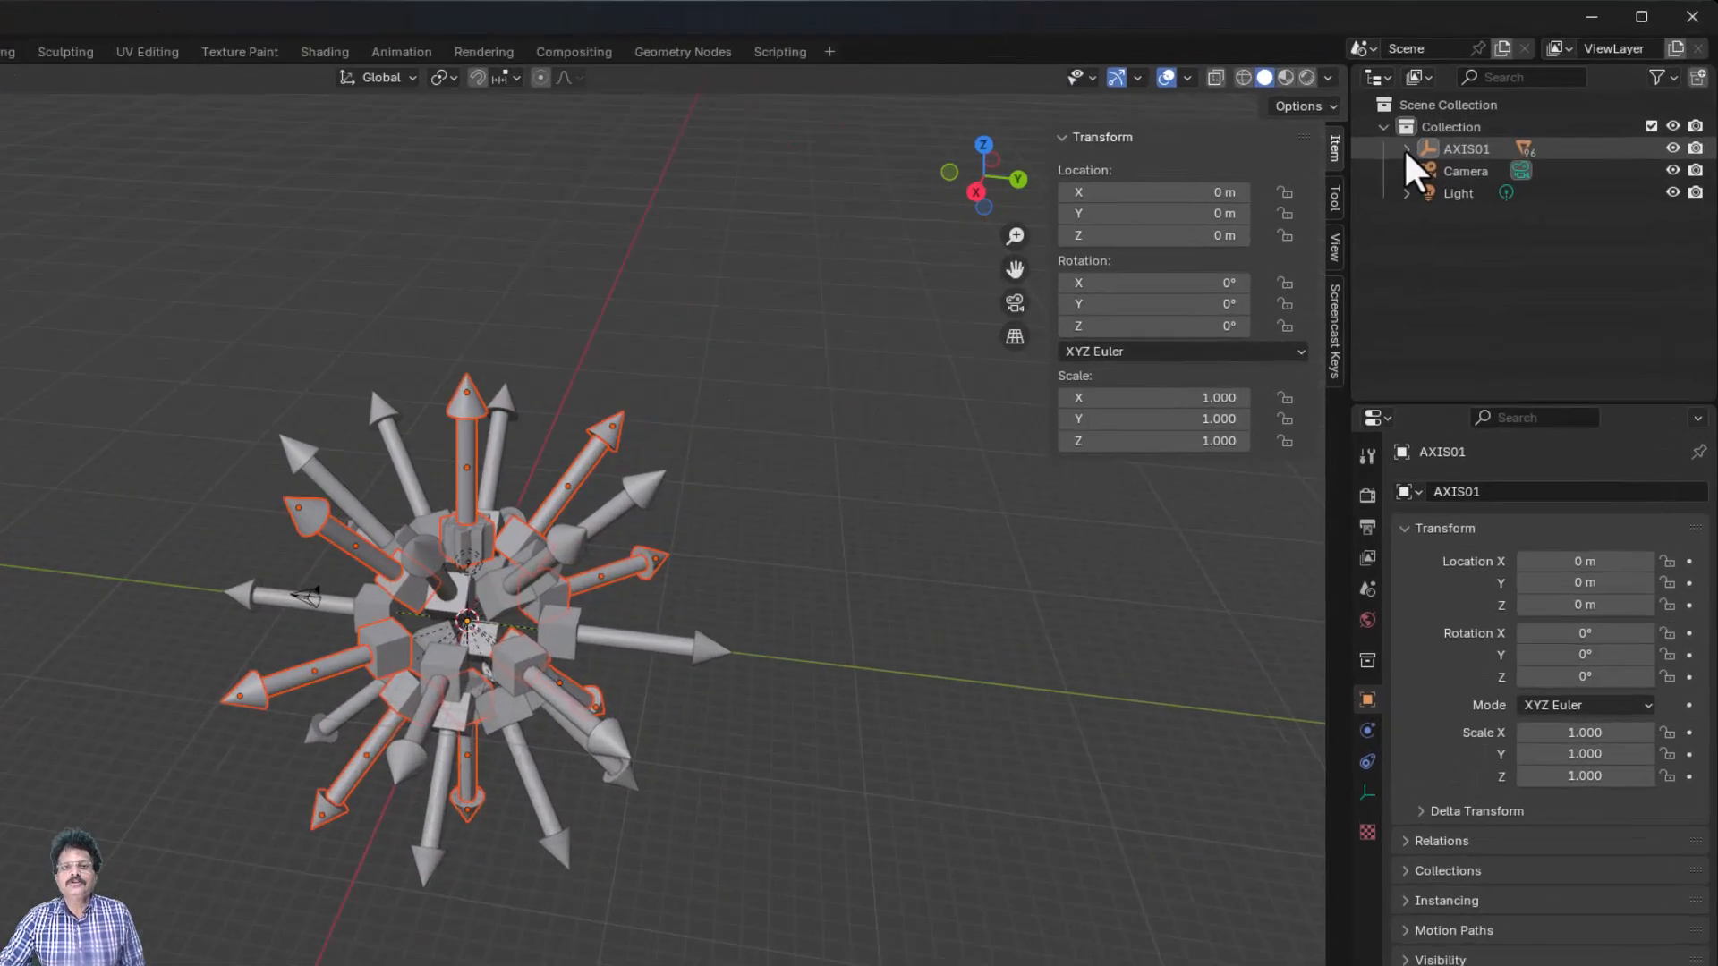
left_click(1467, 121)
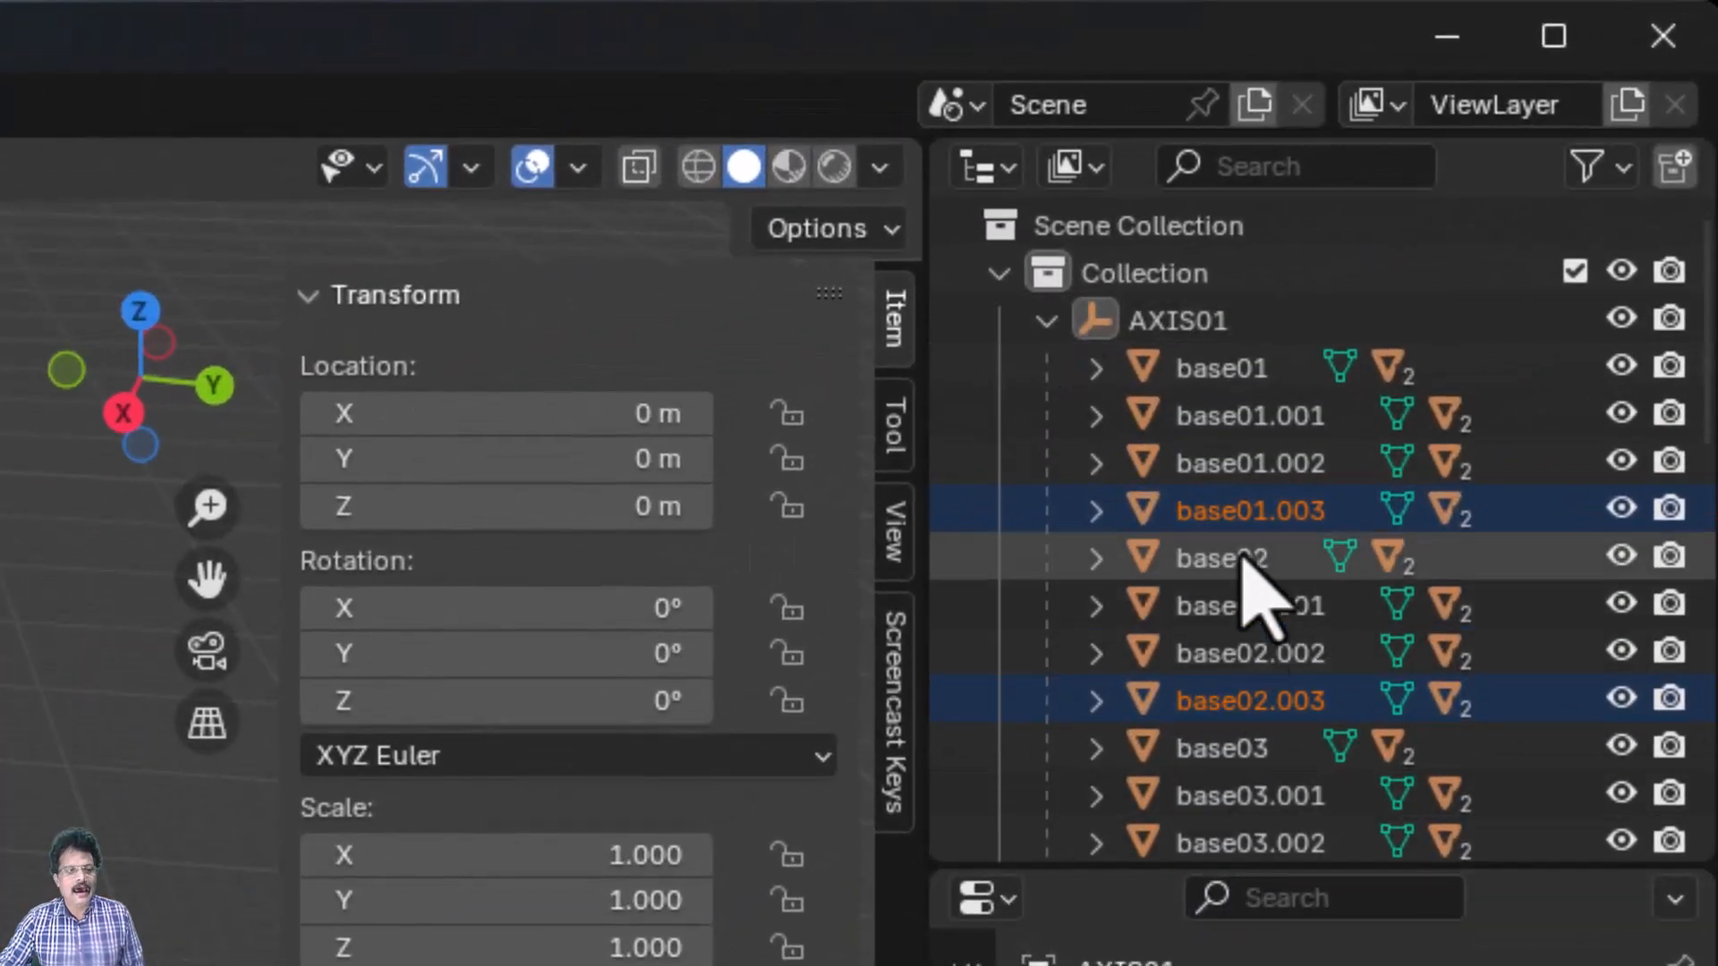
middle_click_drag(250, 788, 18, 788)
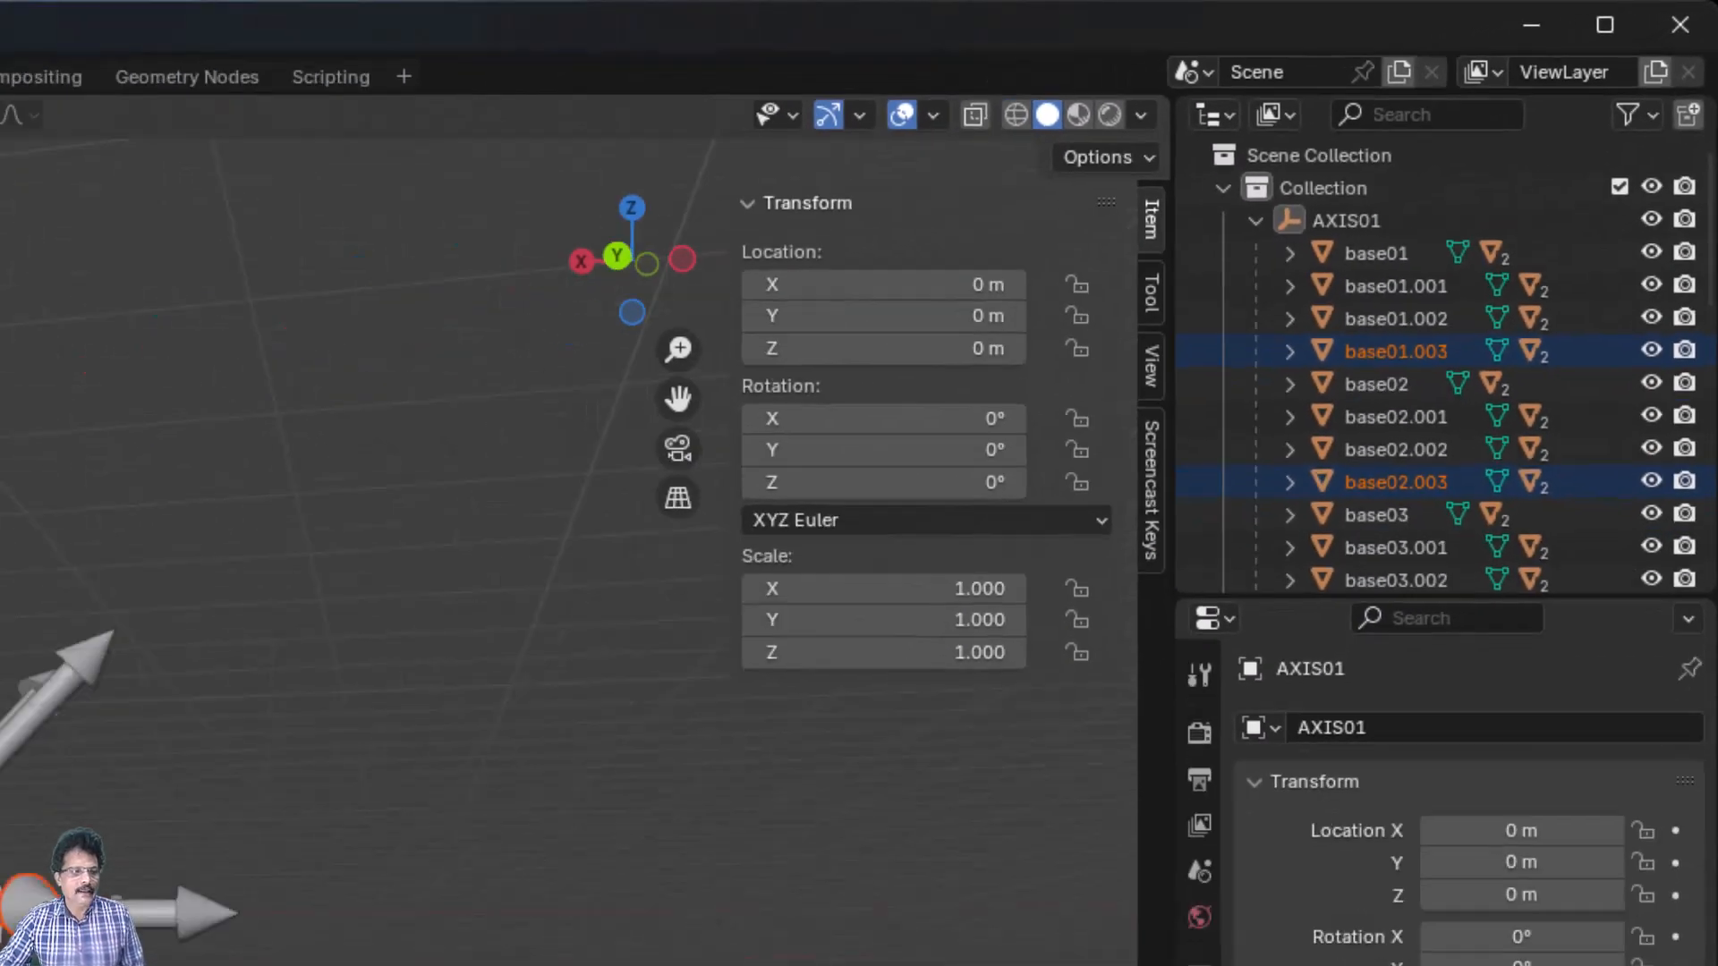
Add a UV sphere mesh at the world origin in the centre of the arrow assembly
middle_click_drag(601, 607, 895, 621)
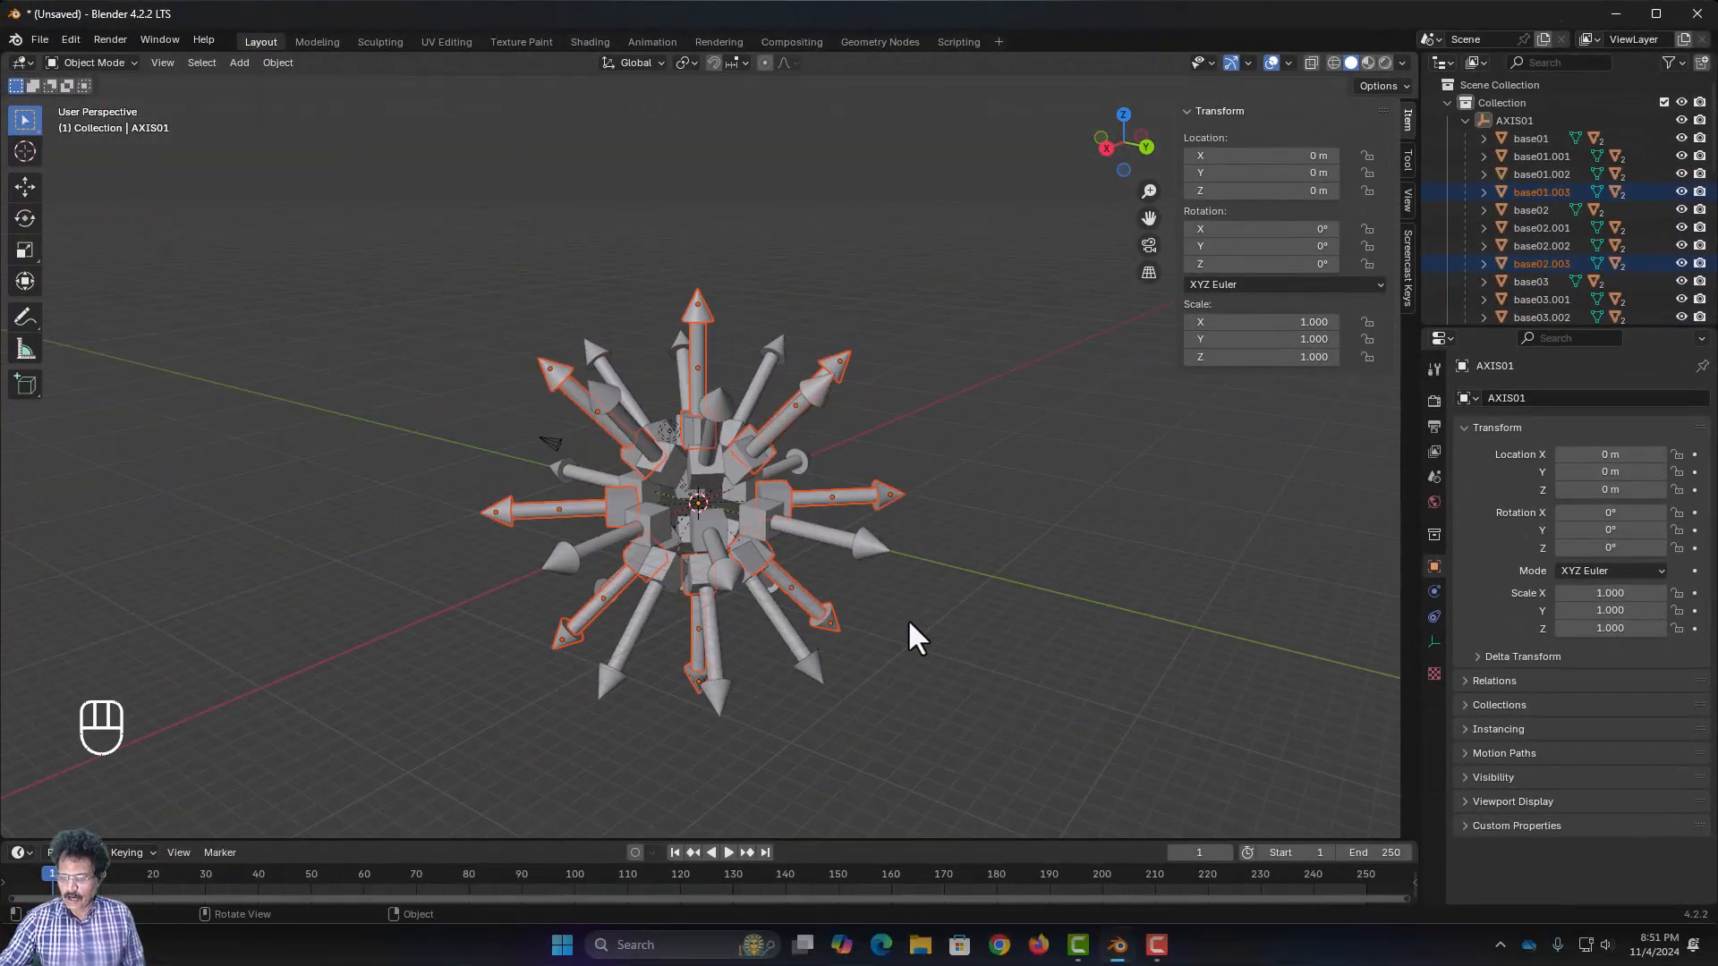
key("KP_1")
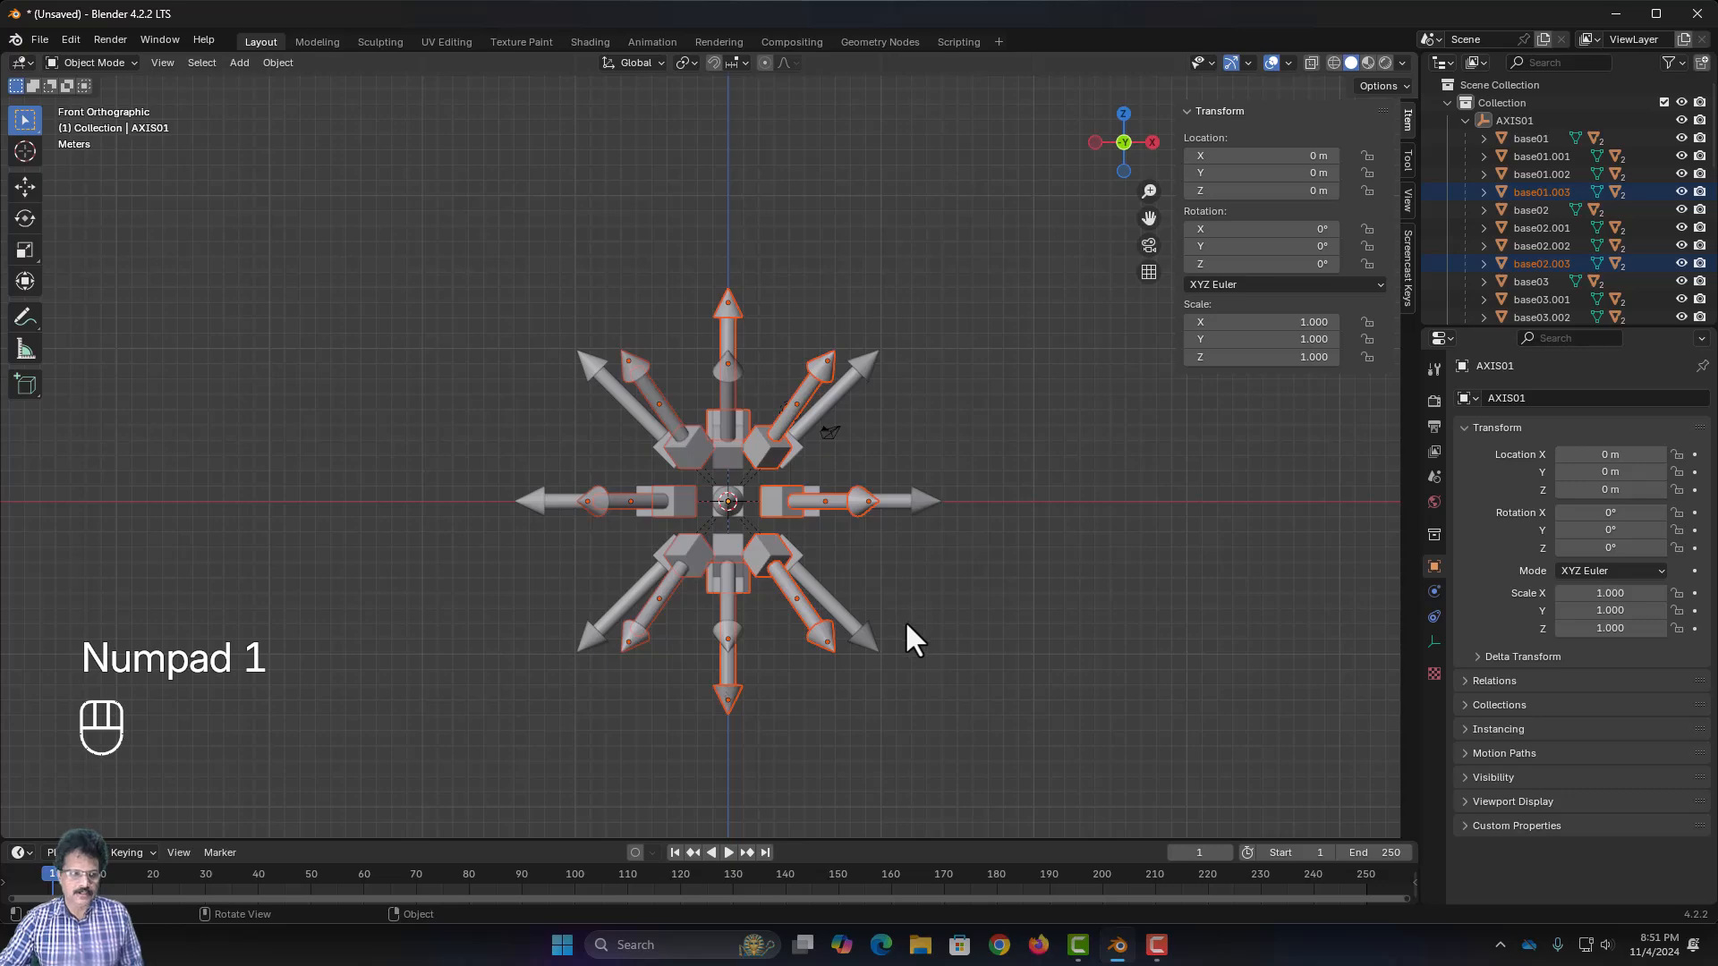
scroll(841, 639, "up", 4)
middle_click_drag(685, 593, 761, 534)
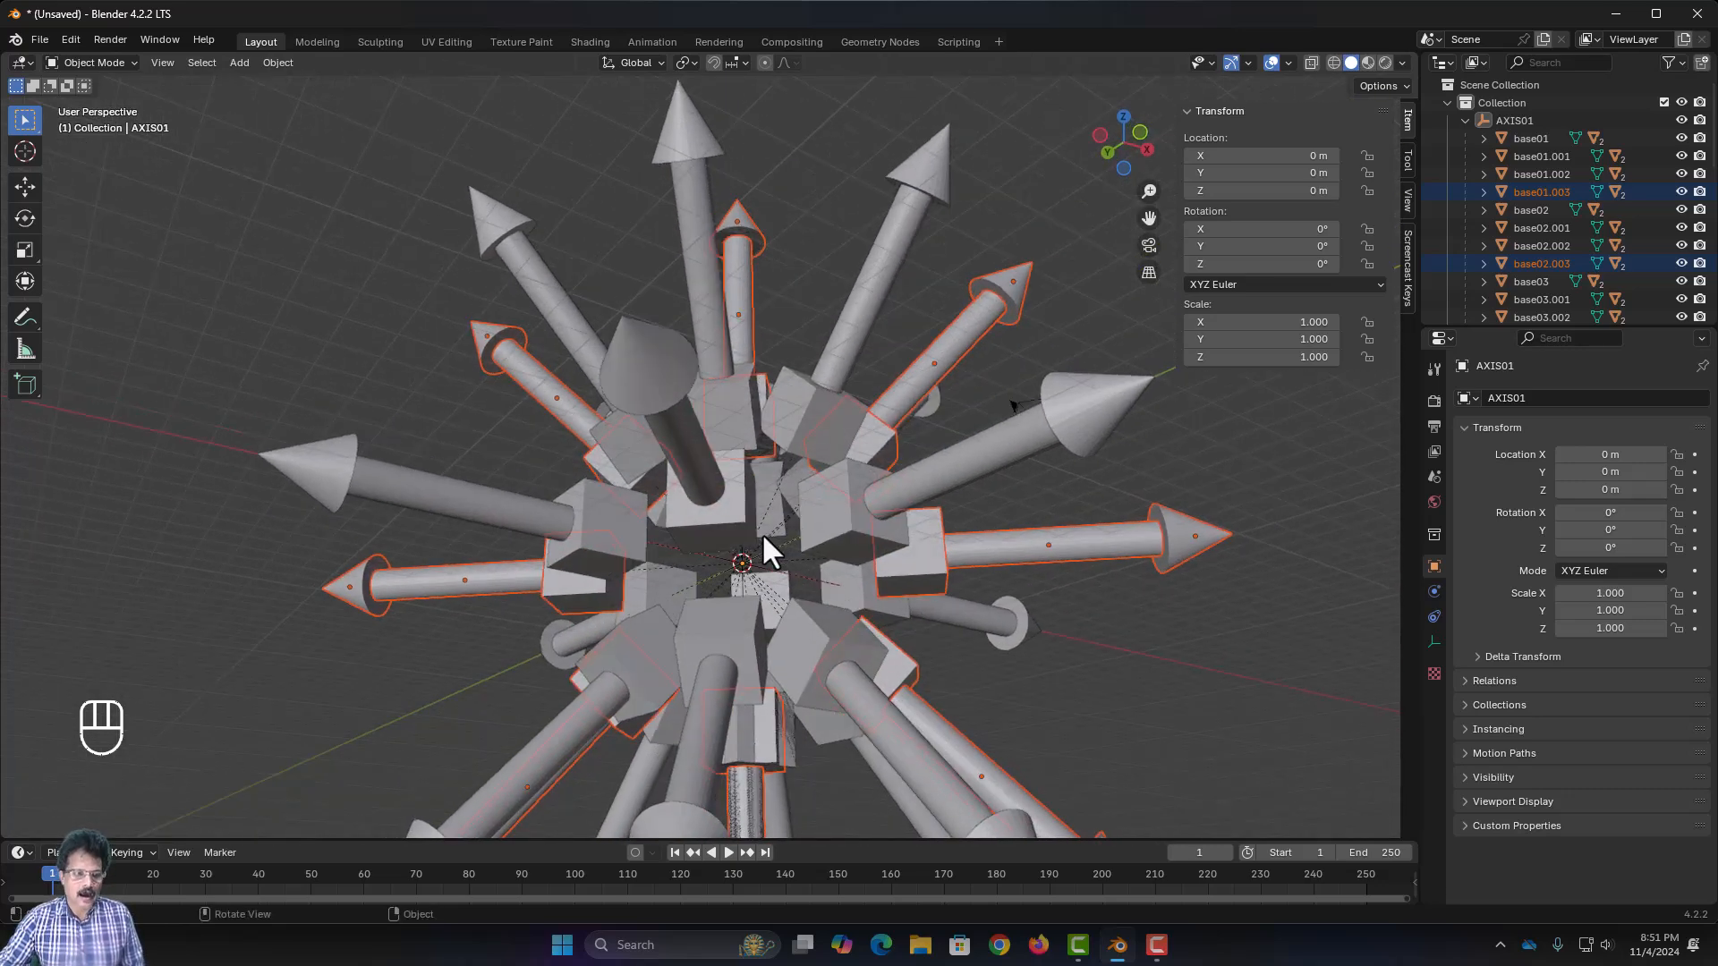
key("shift+a")
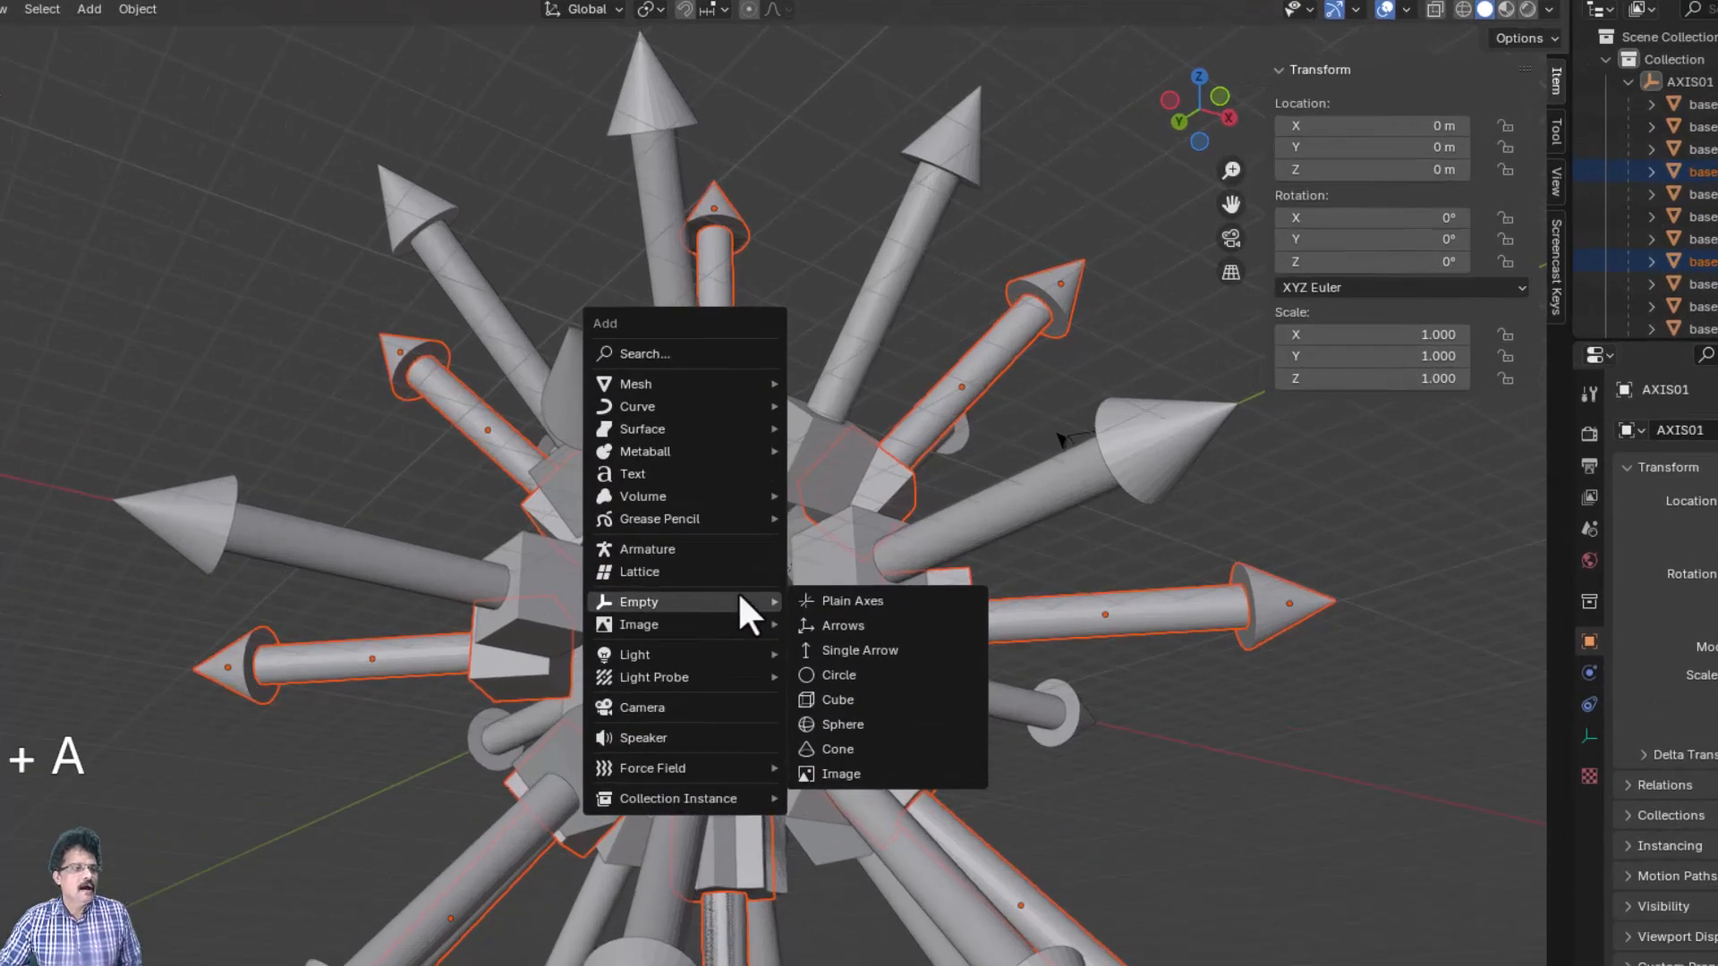
mouse_move(774, 359)
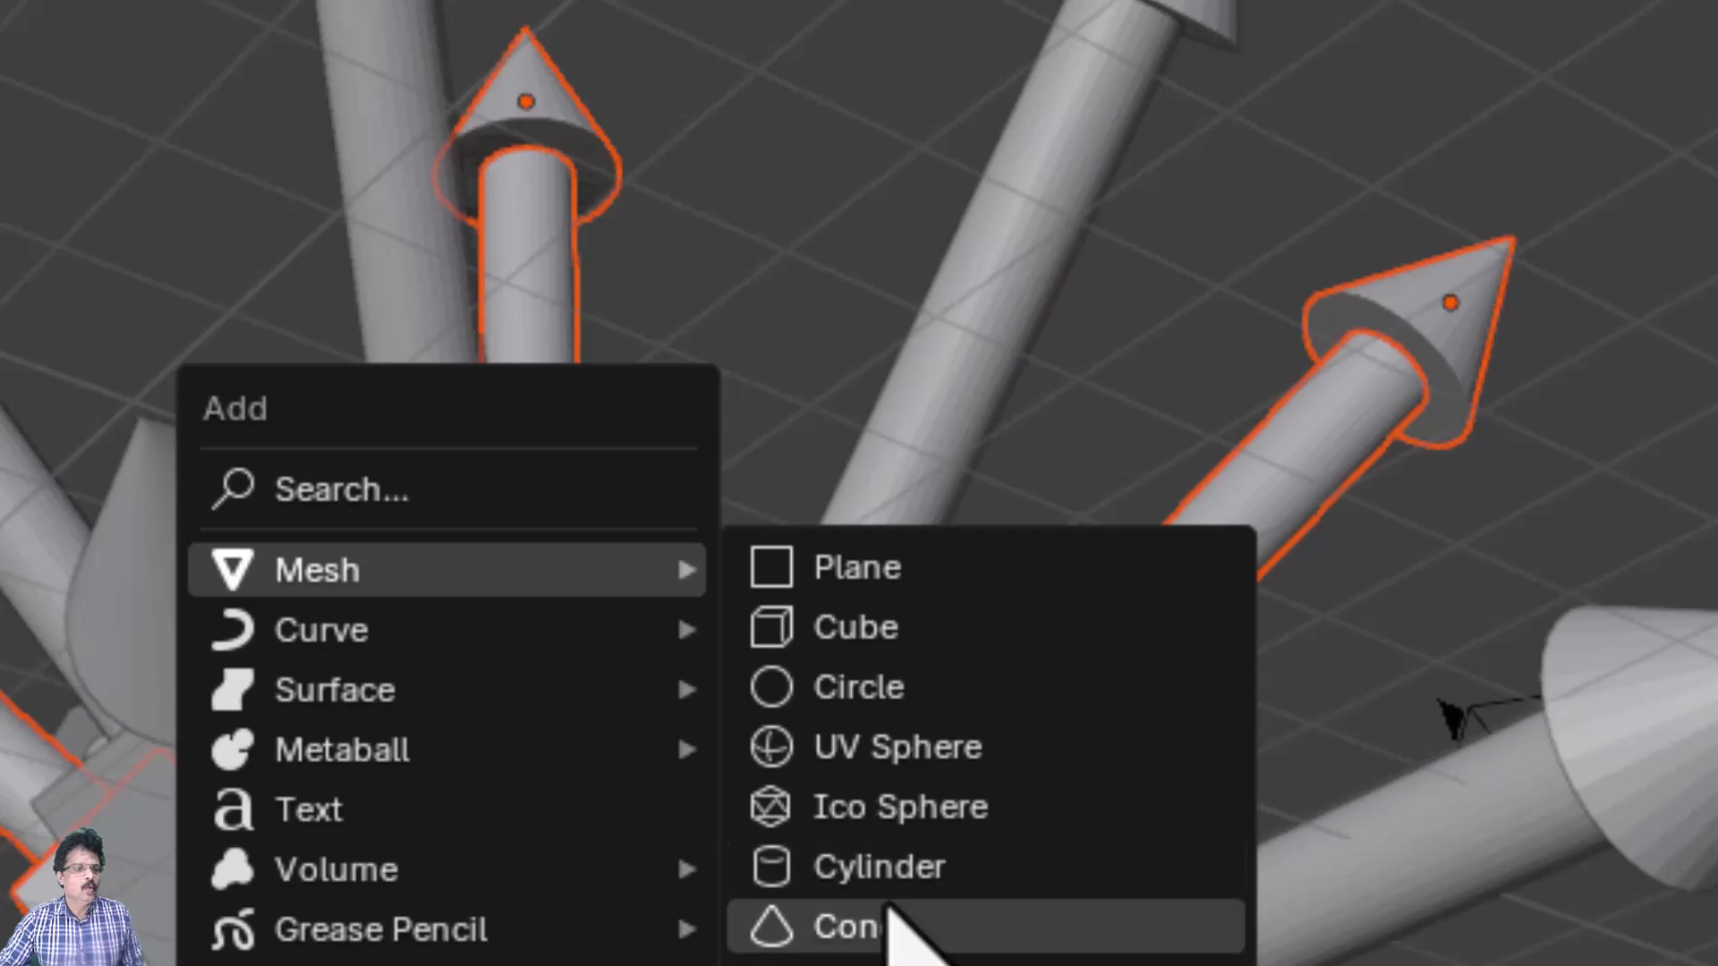
left_click(889, 747)
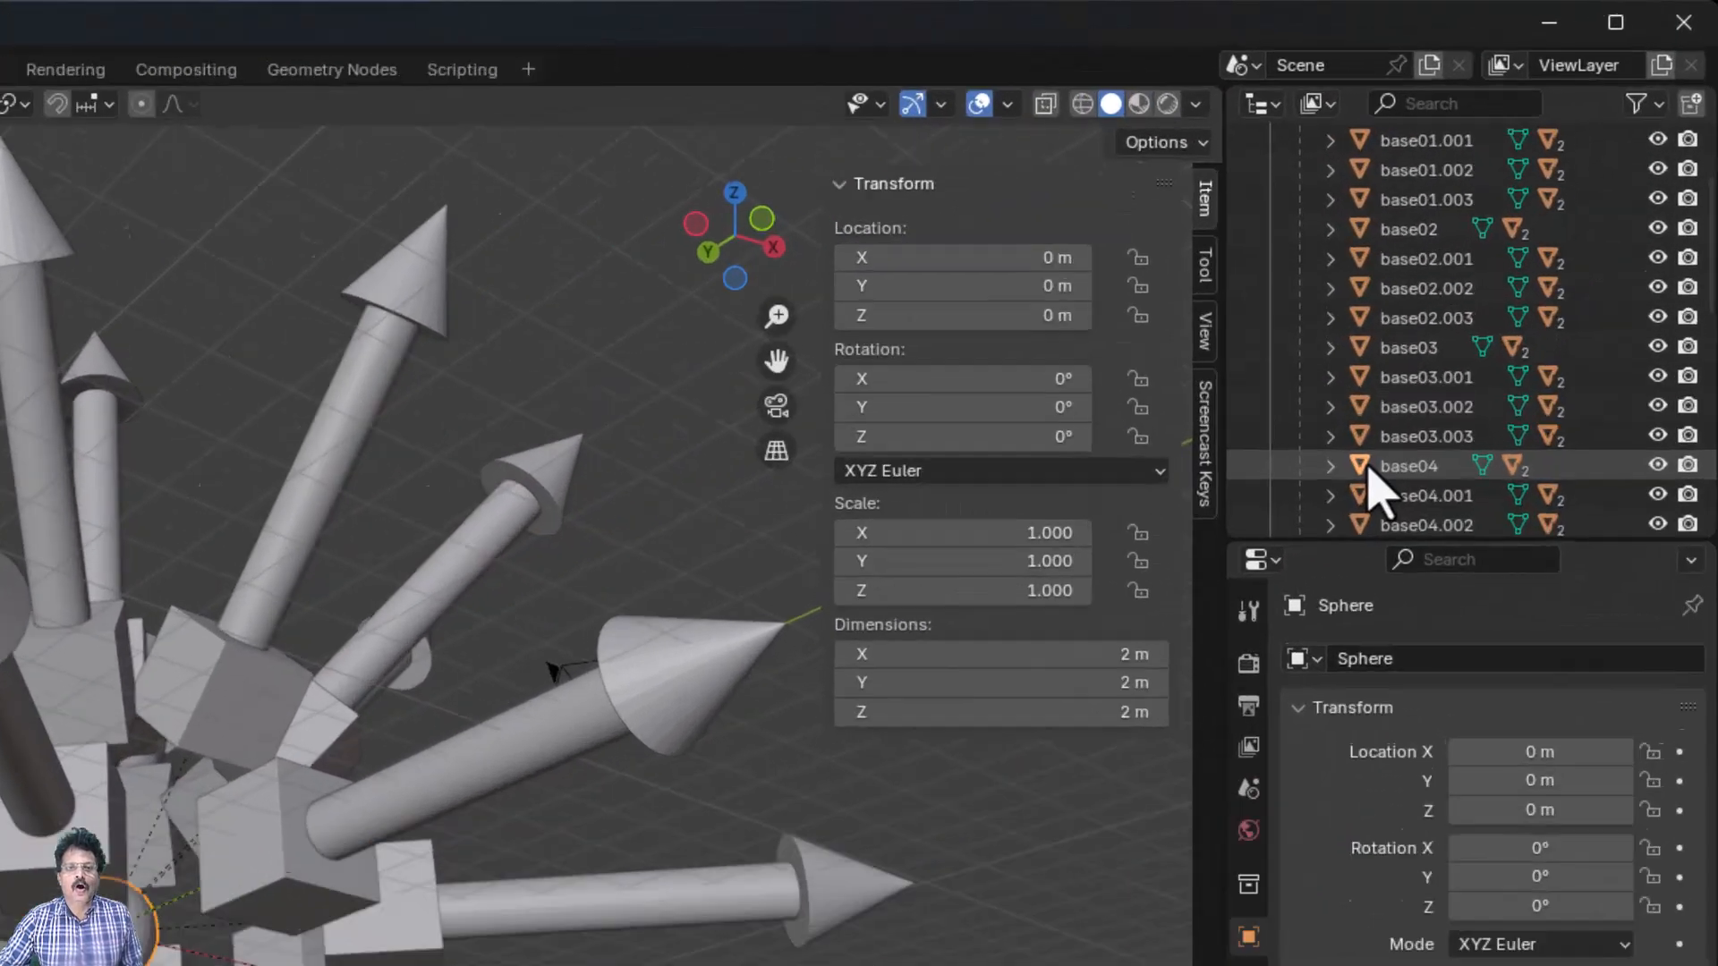
Rename the new sphere object as MAIN
scroll(1375, 492, "down", 10)
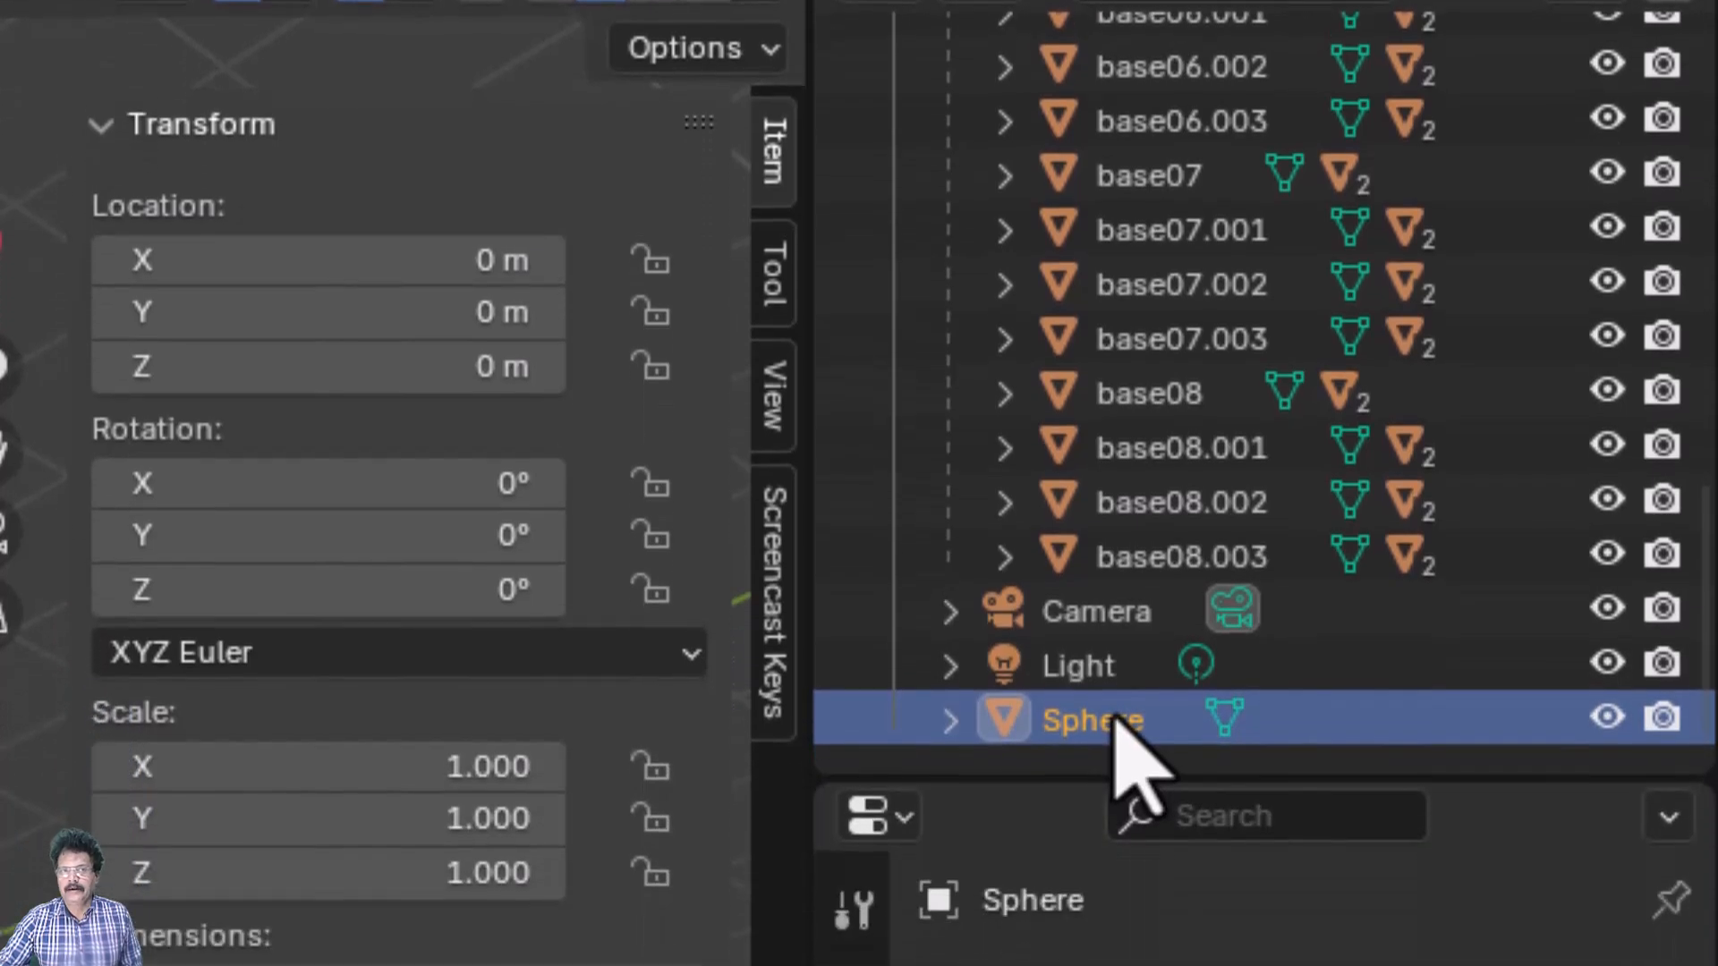
double_click(1109, 893)
type("MAIN")
key("Return")
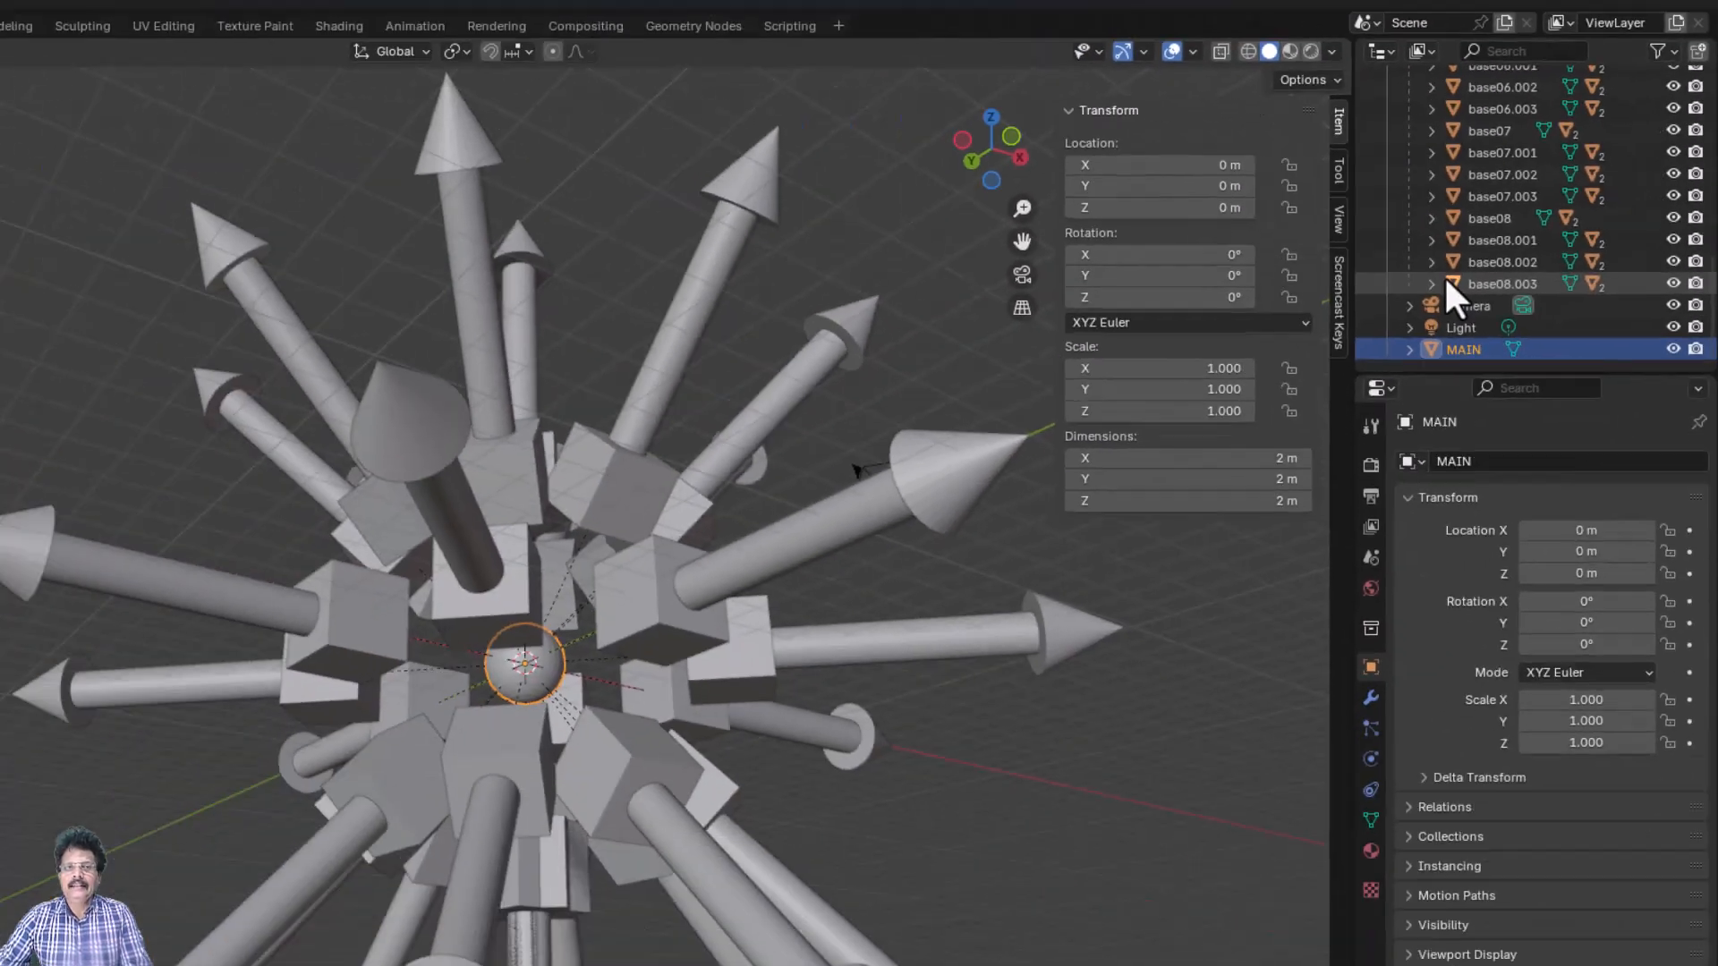
Collapse the AXIS01 hierarchy, parent AXIS01 to MAIN with the Object type, and clear the selection
scroll(1127, 538, "up", 5)
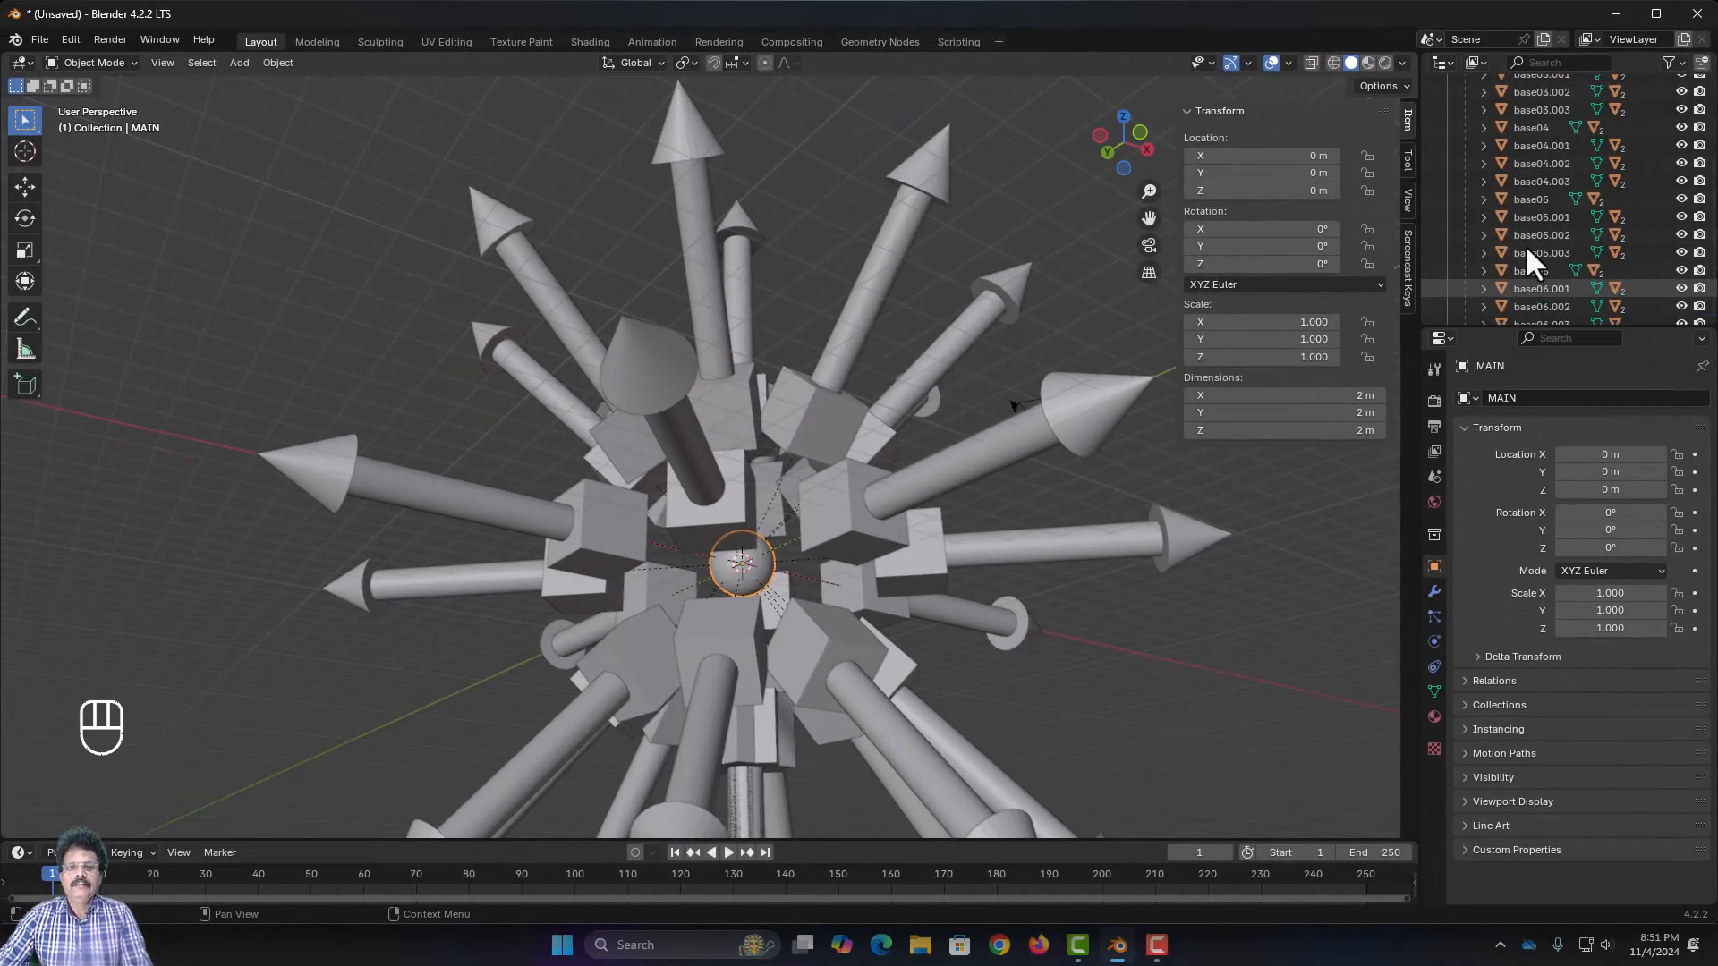
scroll(1524, 232, "up", 5)
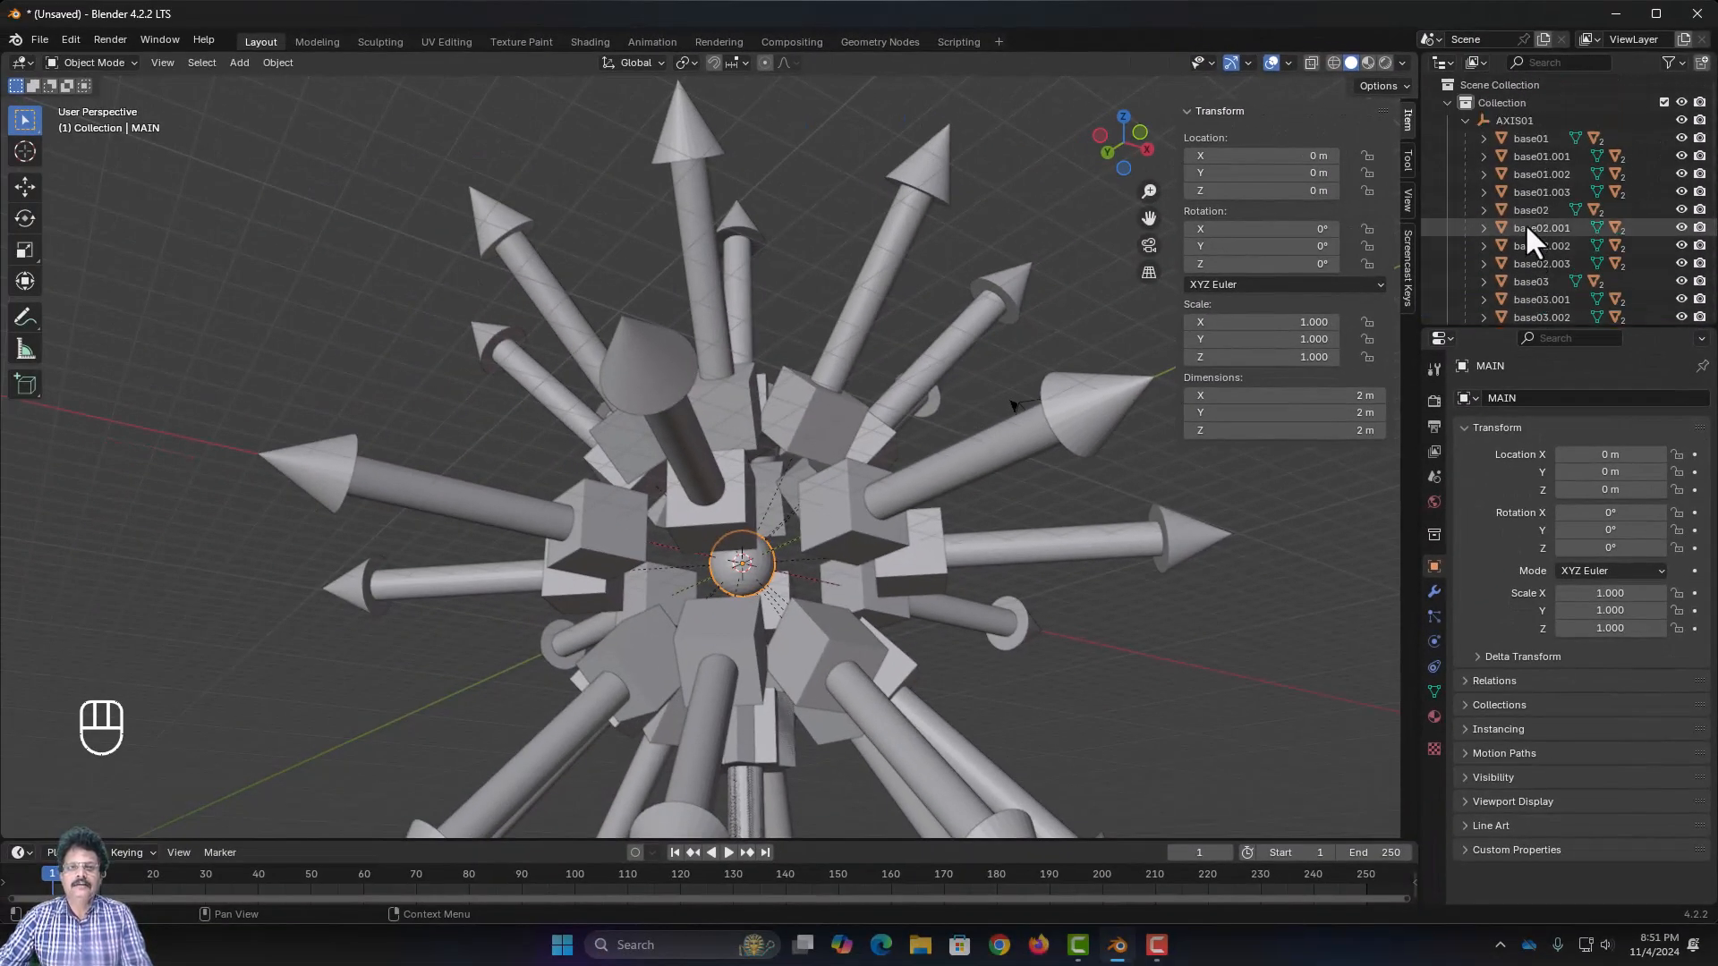
left_click(1465, 121)
left_click(1520, 120)
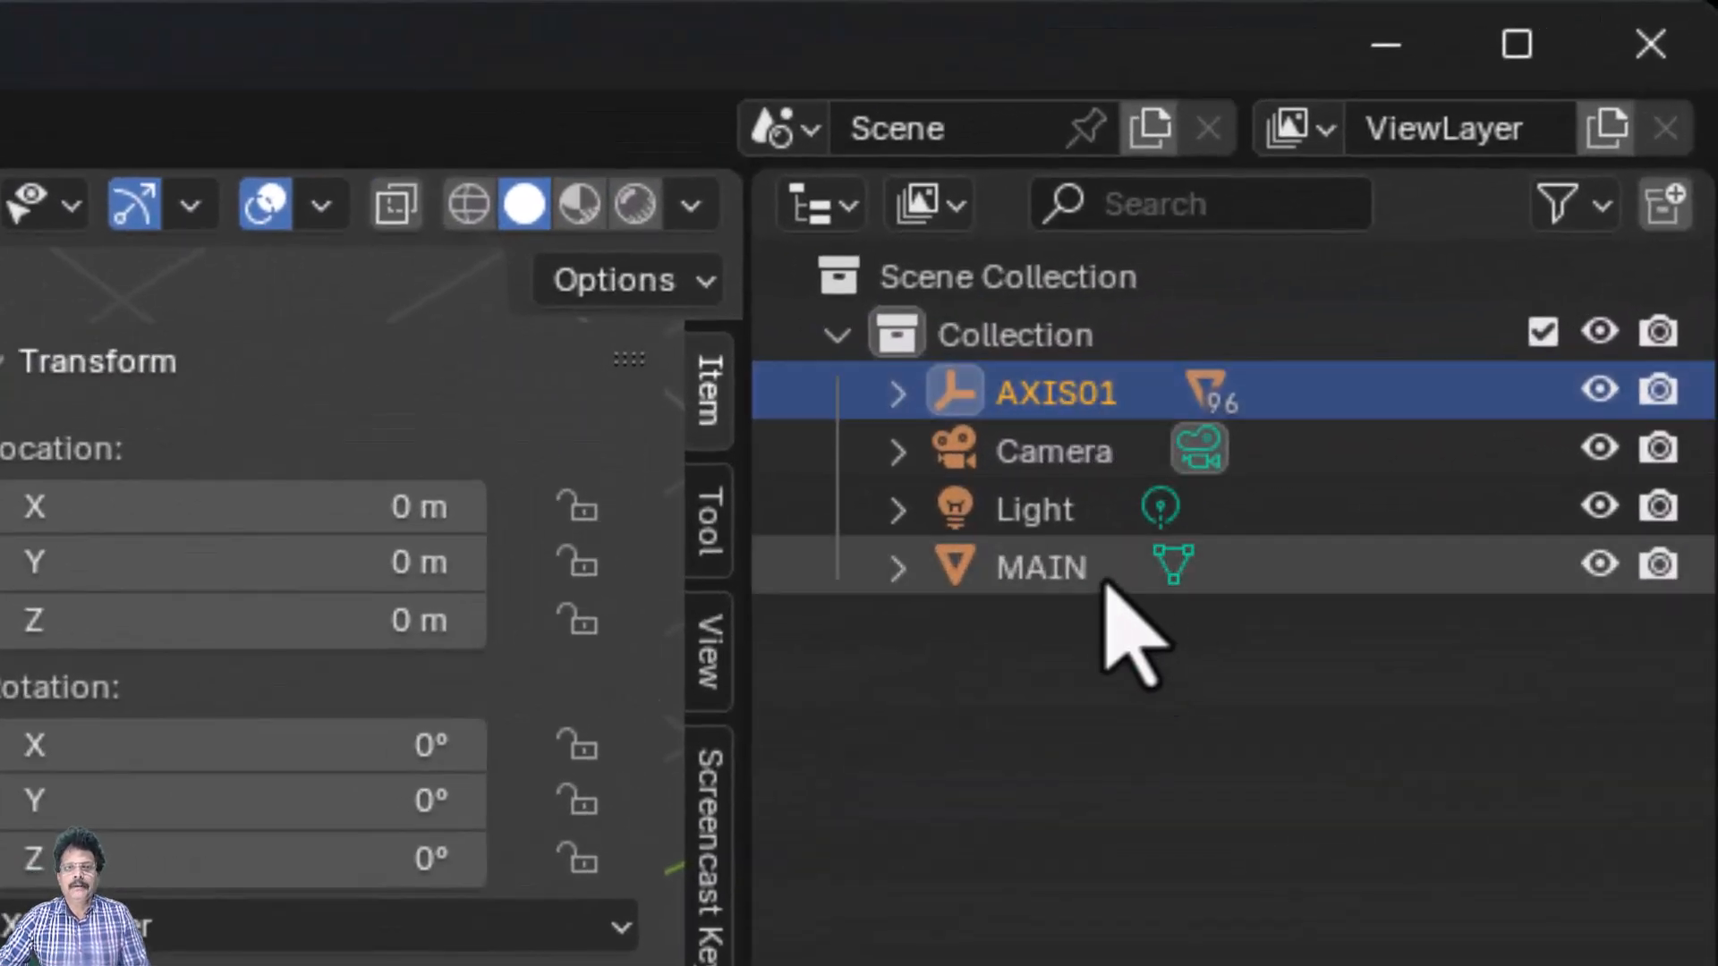
left_click(1135, 538, "ctrl")
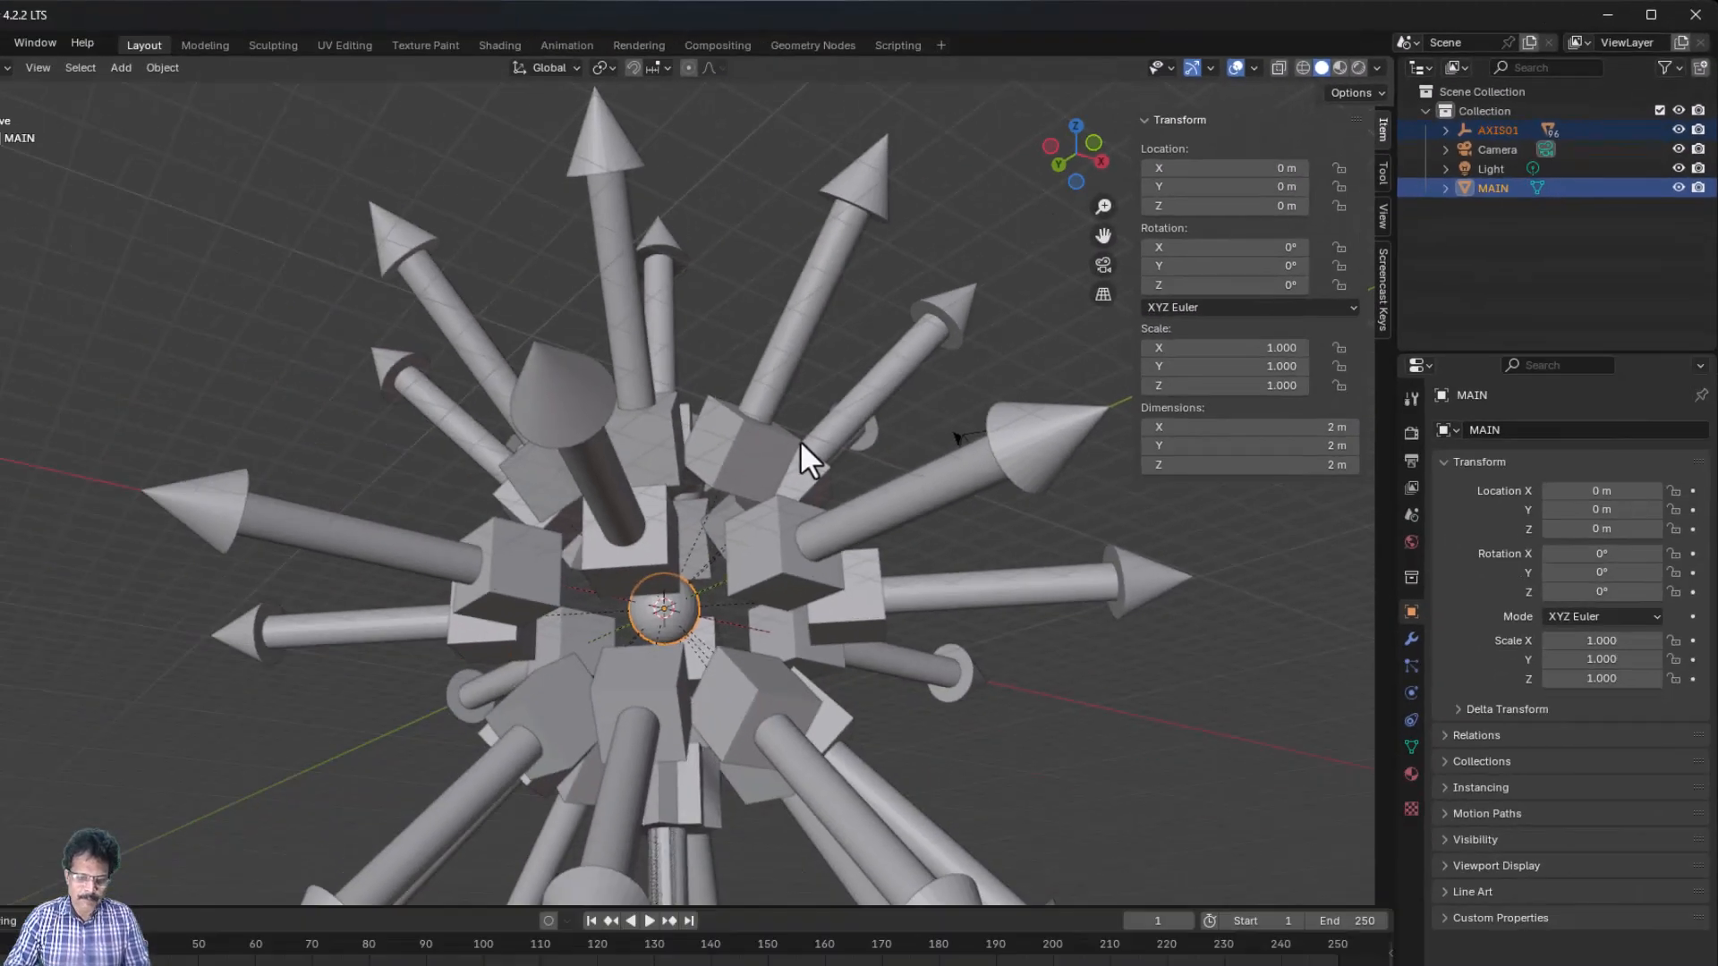
key("ctrl+p")
left_click(871, 402)
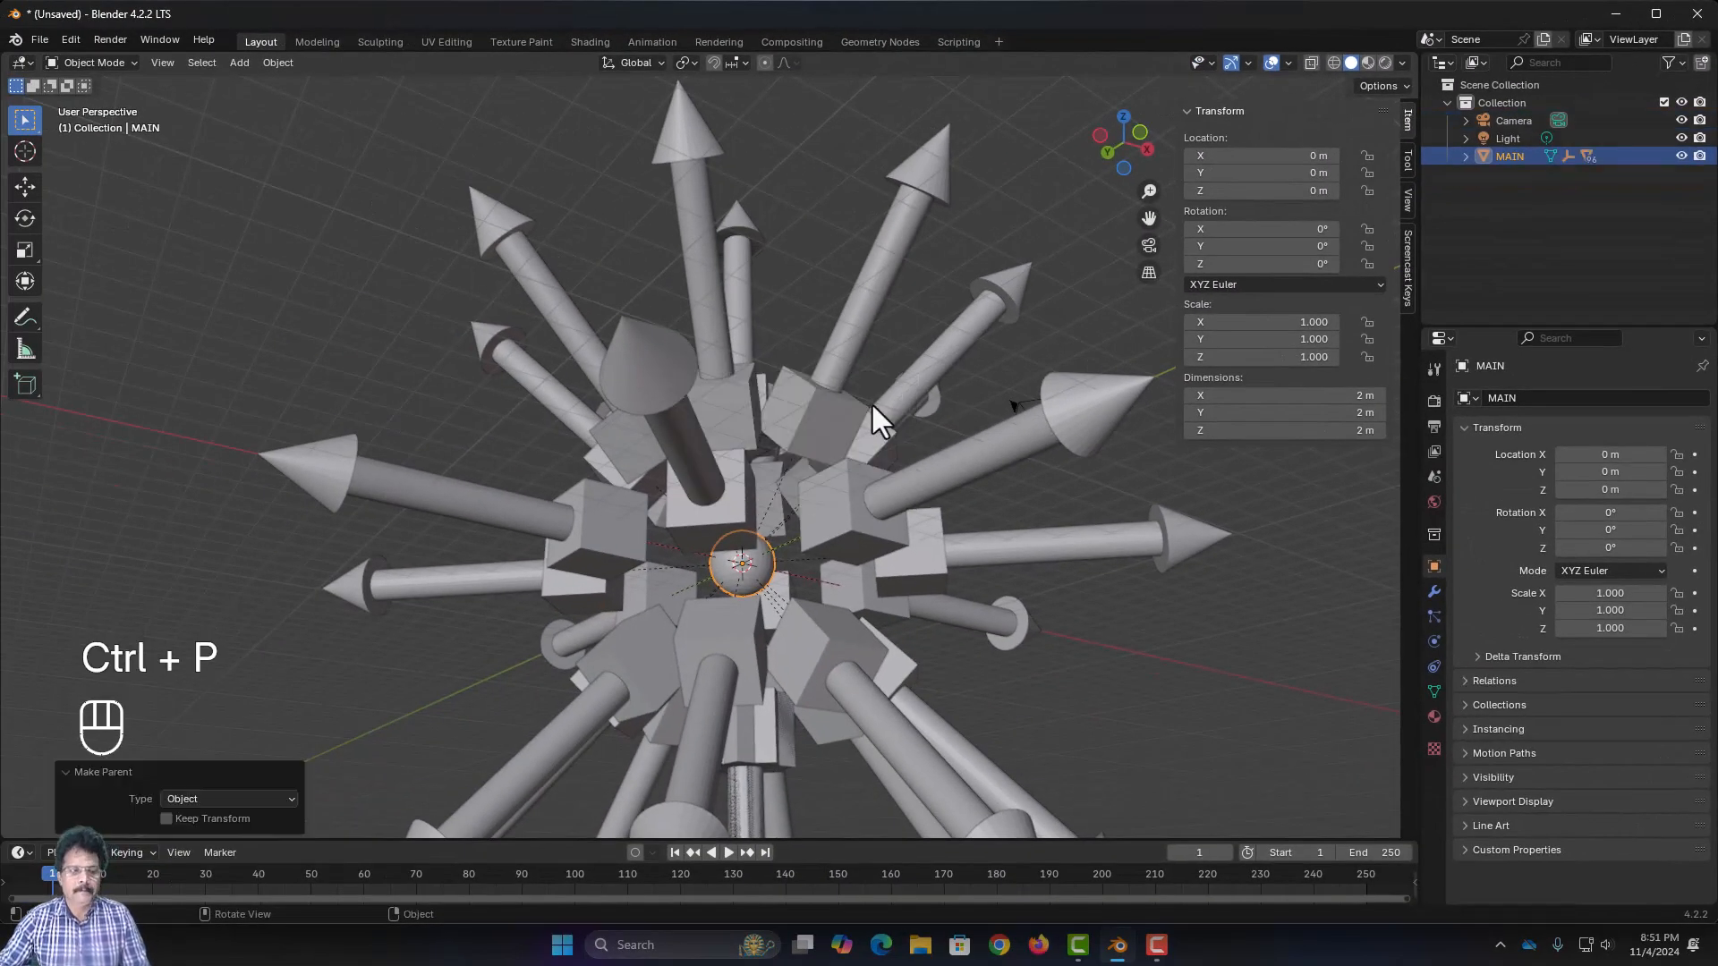
scroll(872, 407, "down", 2)
left_click(1167, 523)
middle_click_drag(1167, 523, 1034, 644)
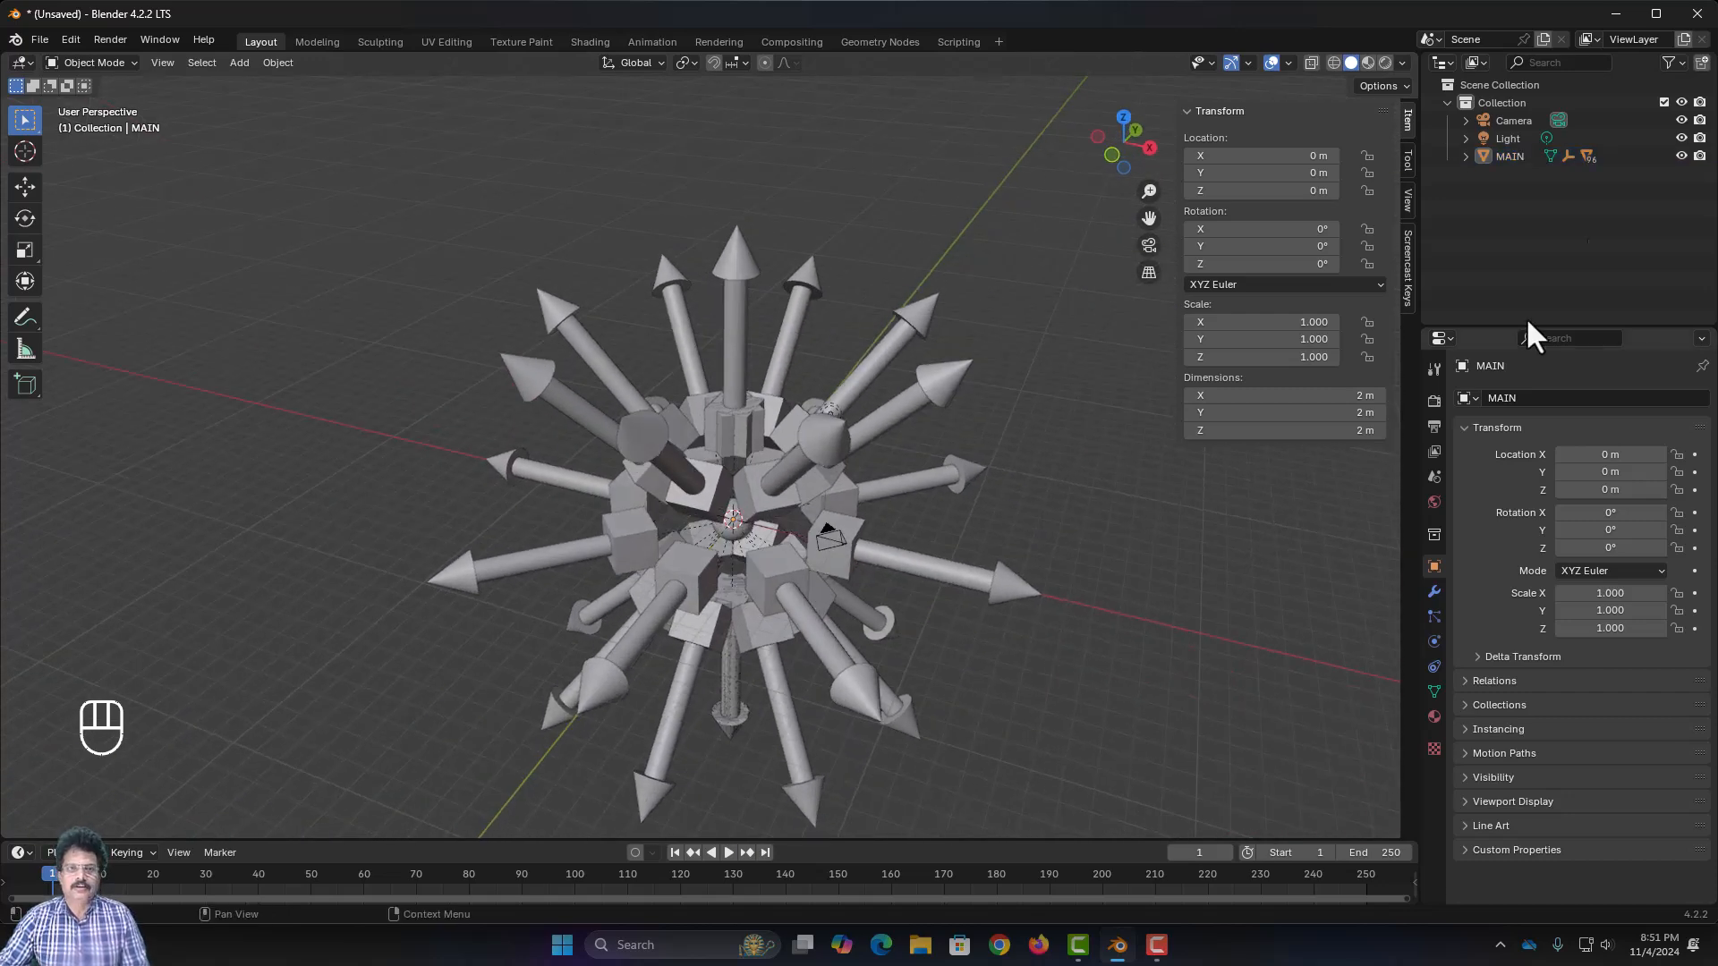
Select MAIN together with all of its children using Select Grouped, with the Extend option on
left_click(1503, 155)
scroll(1142, 652, "down", 3)
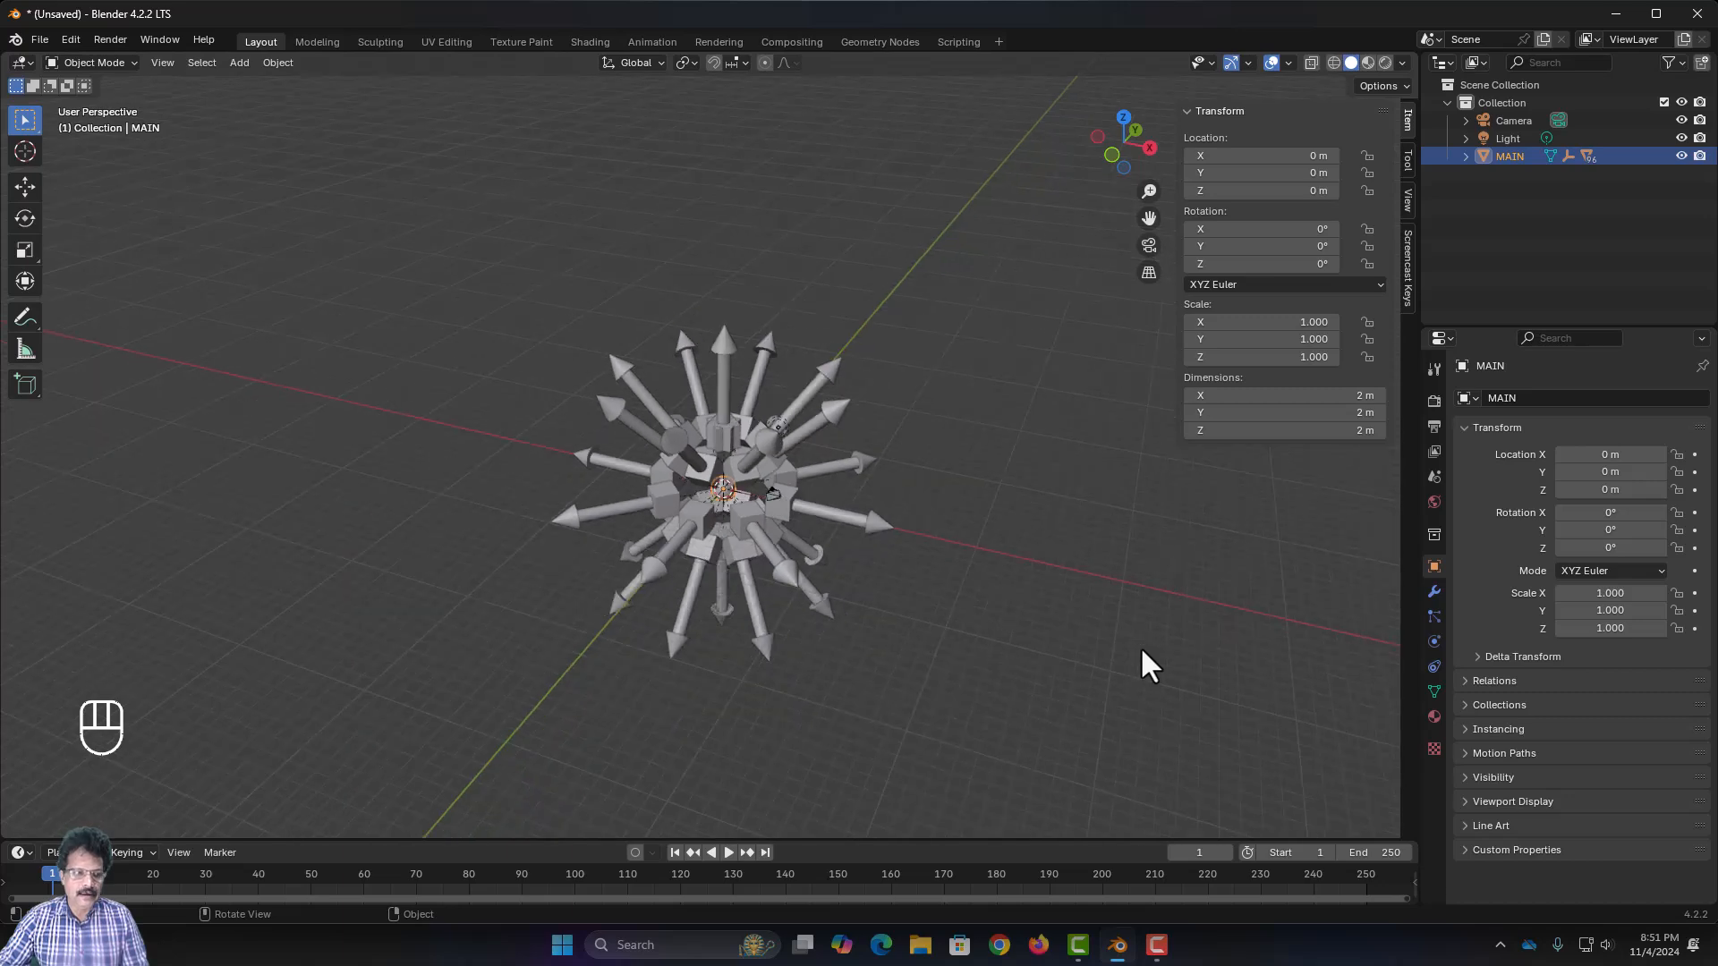
mouse_move(866, 548)
middle_mouse_down()
mouse_move(871, 589)
mouse_move(997, 513)
mouse_move(943, 566)
mouse_move(797, 599)
mouse_move(877, 571)
middle_mouse_up()
key("shift+g")
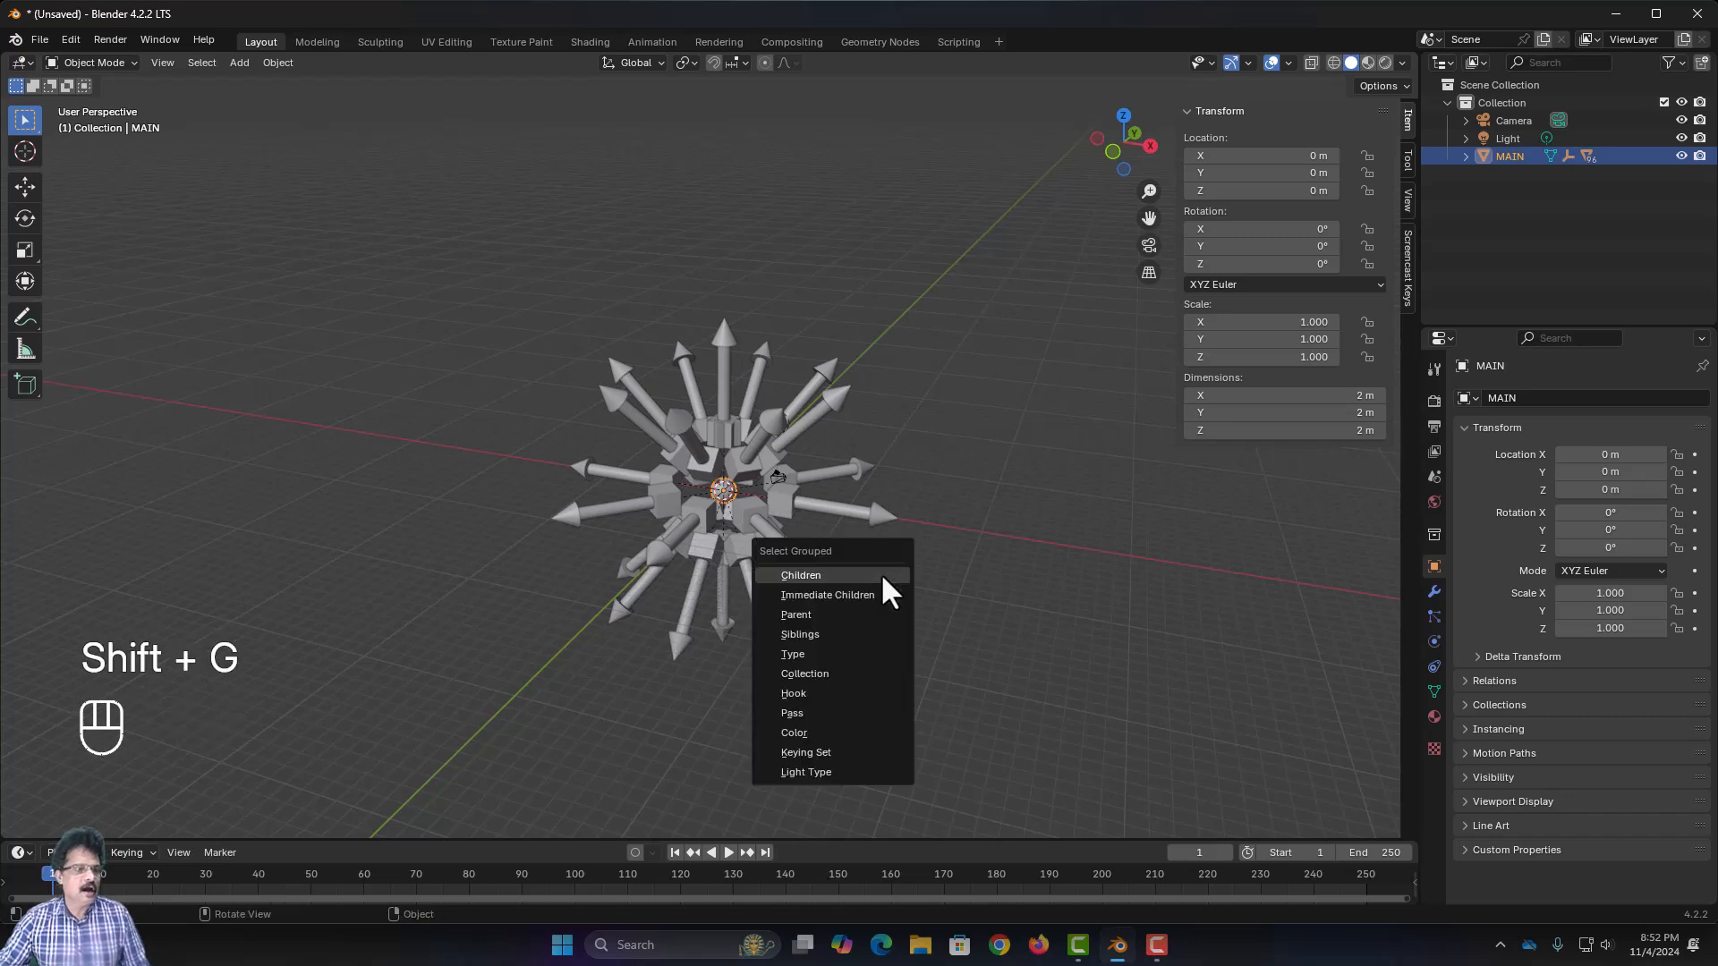
left_click(882, 577)
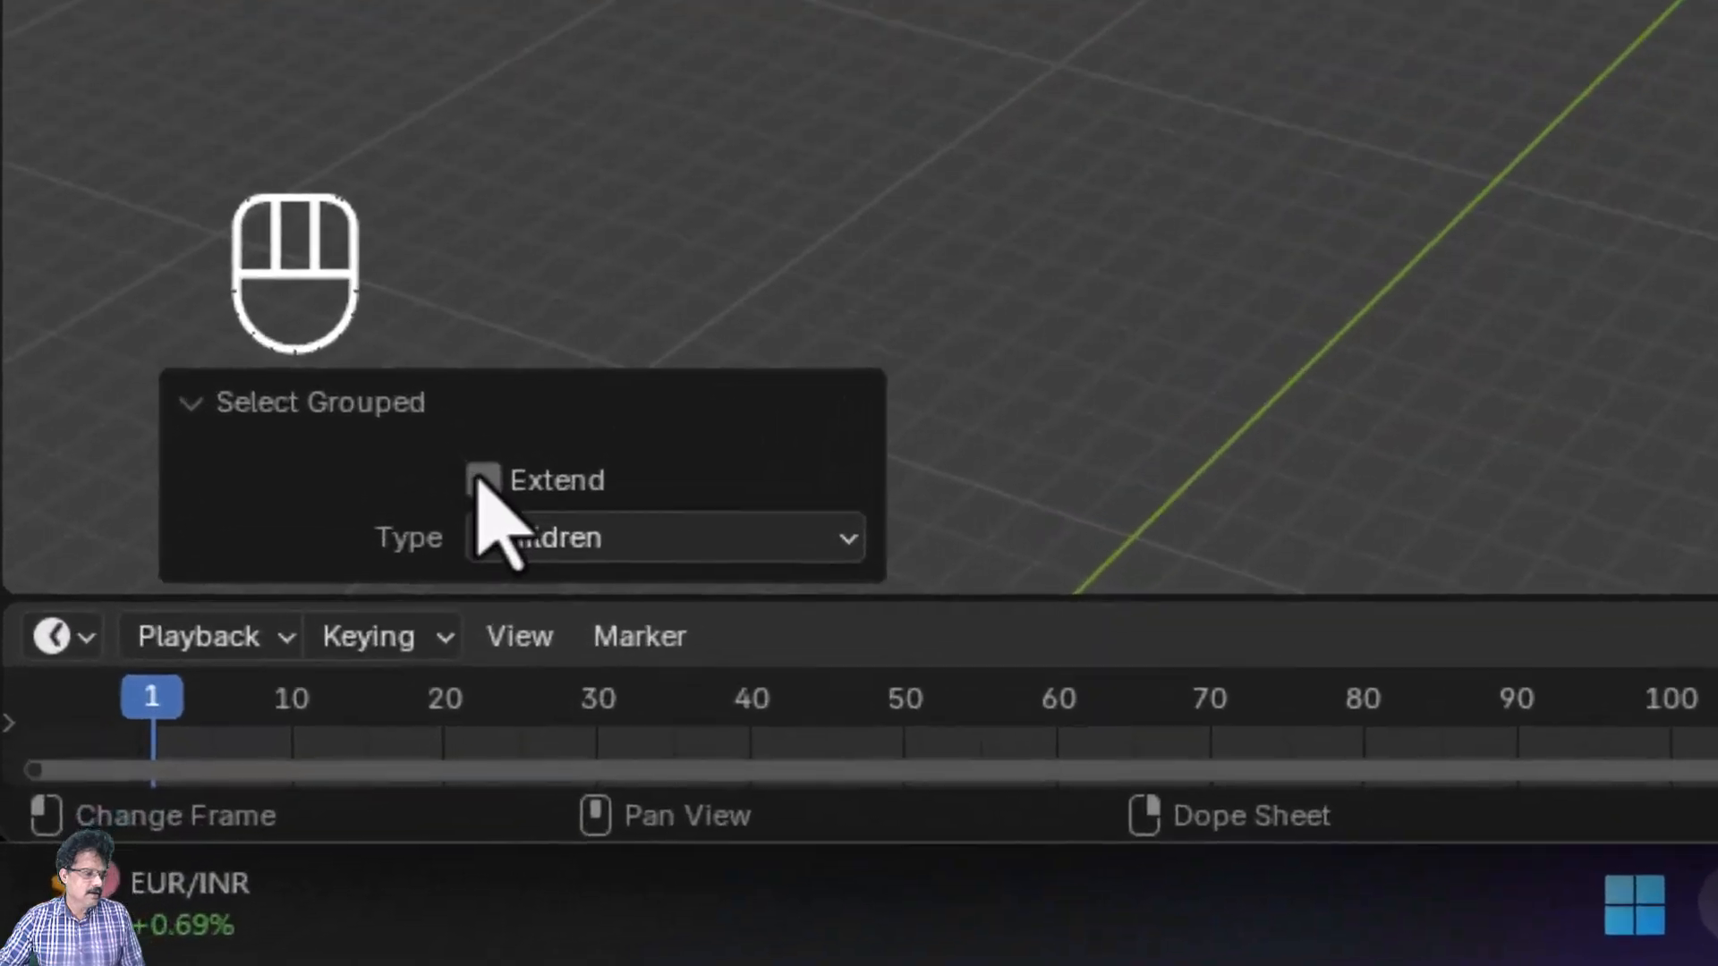
left_click(166, 798)
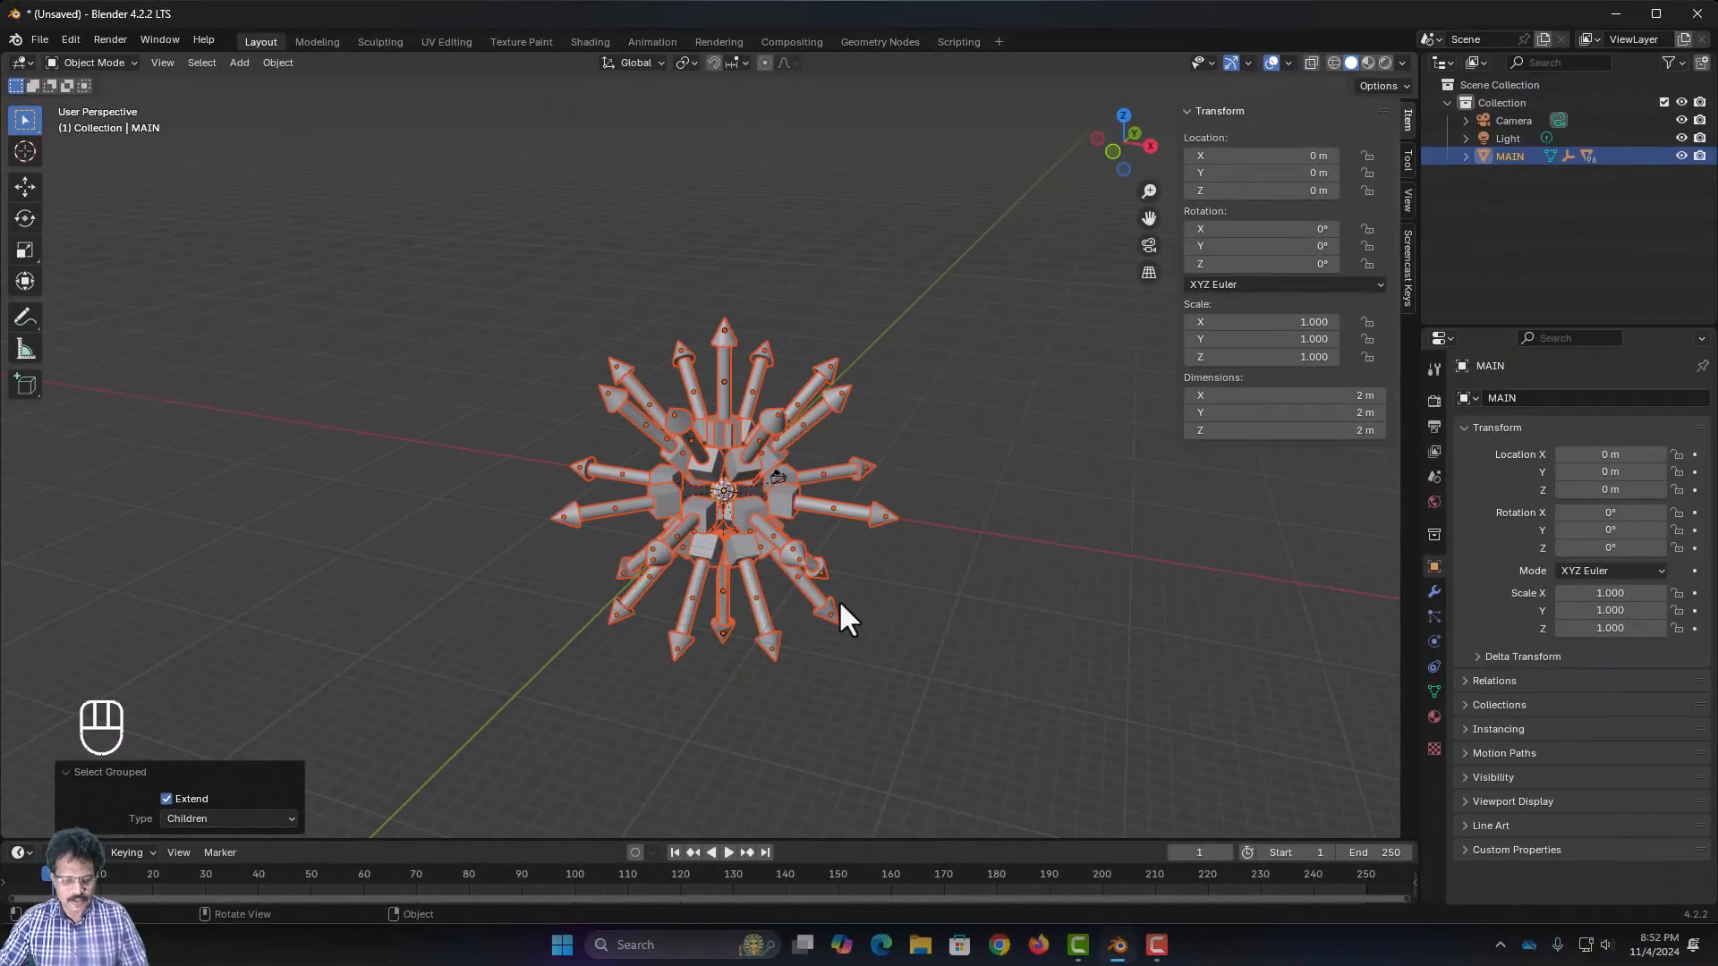
Make a linked duplicate of the whole MAIN hierarchy, offset about 29.7 m in X, 10.9 m in Y and -3.3 m in Z, and delete the copy
key("alt+d")
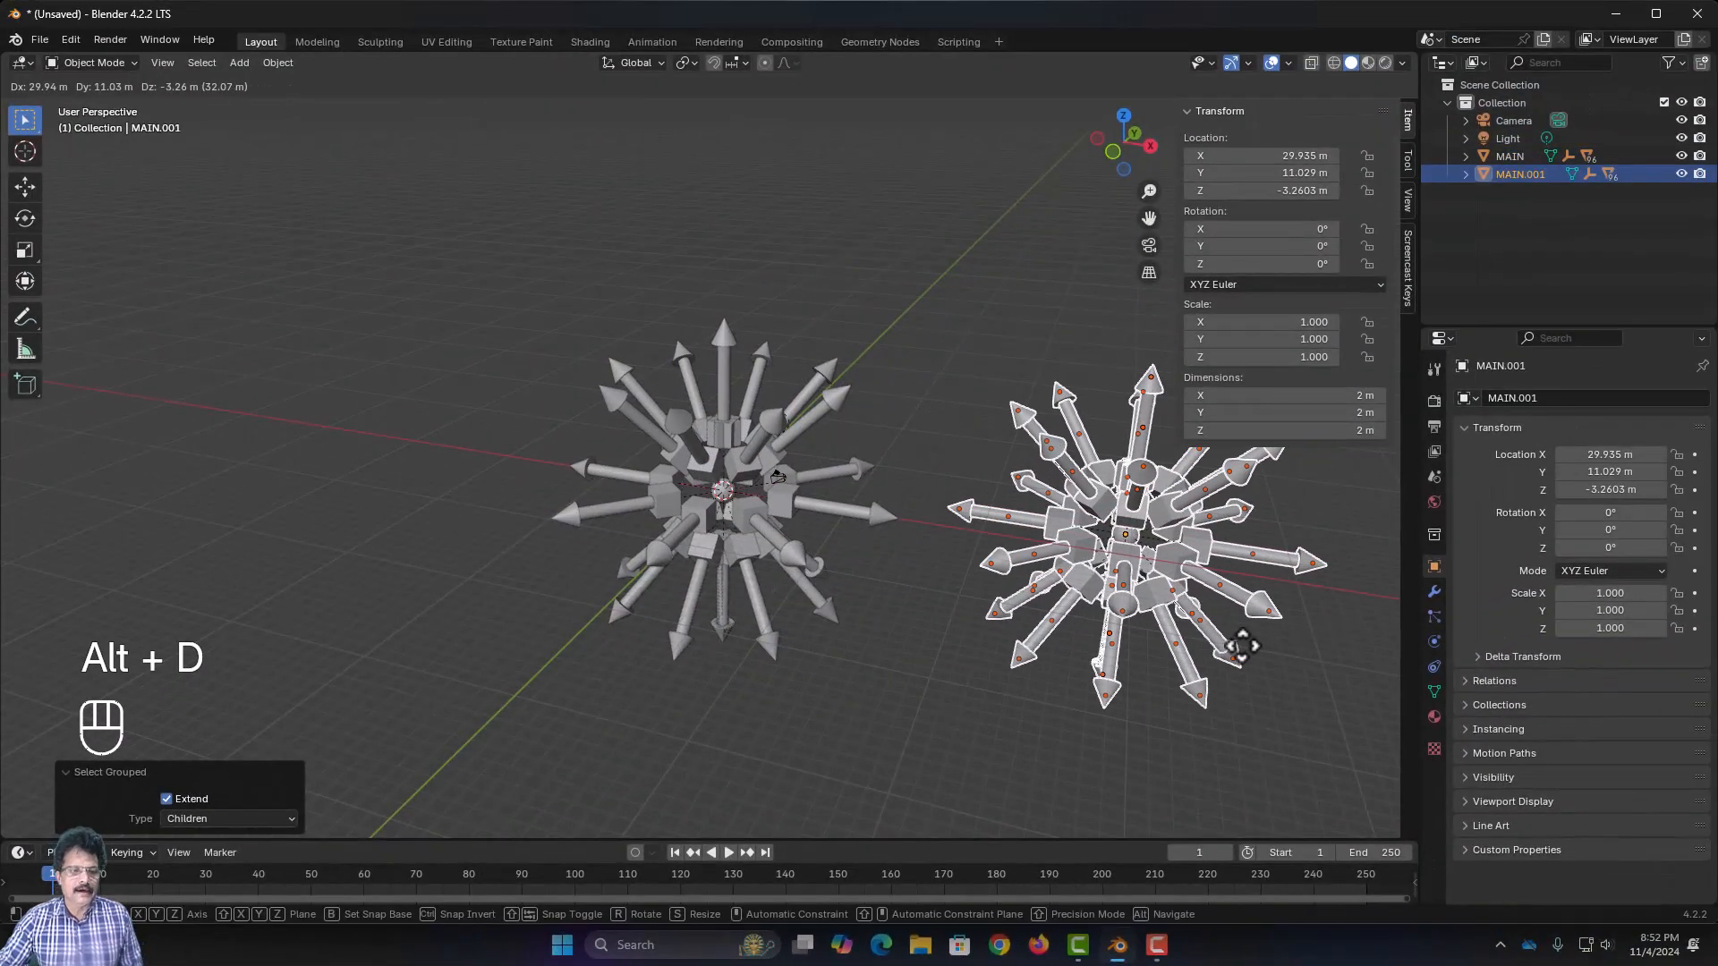
left_click(1239, 646)
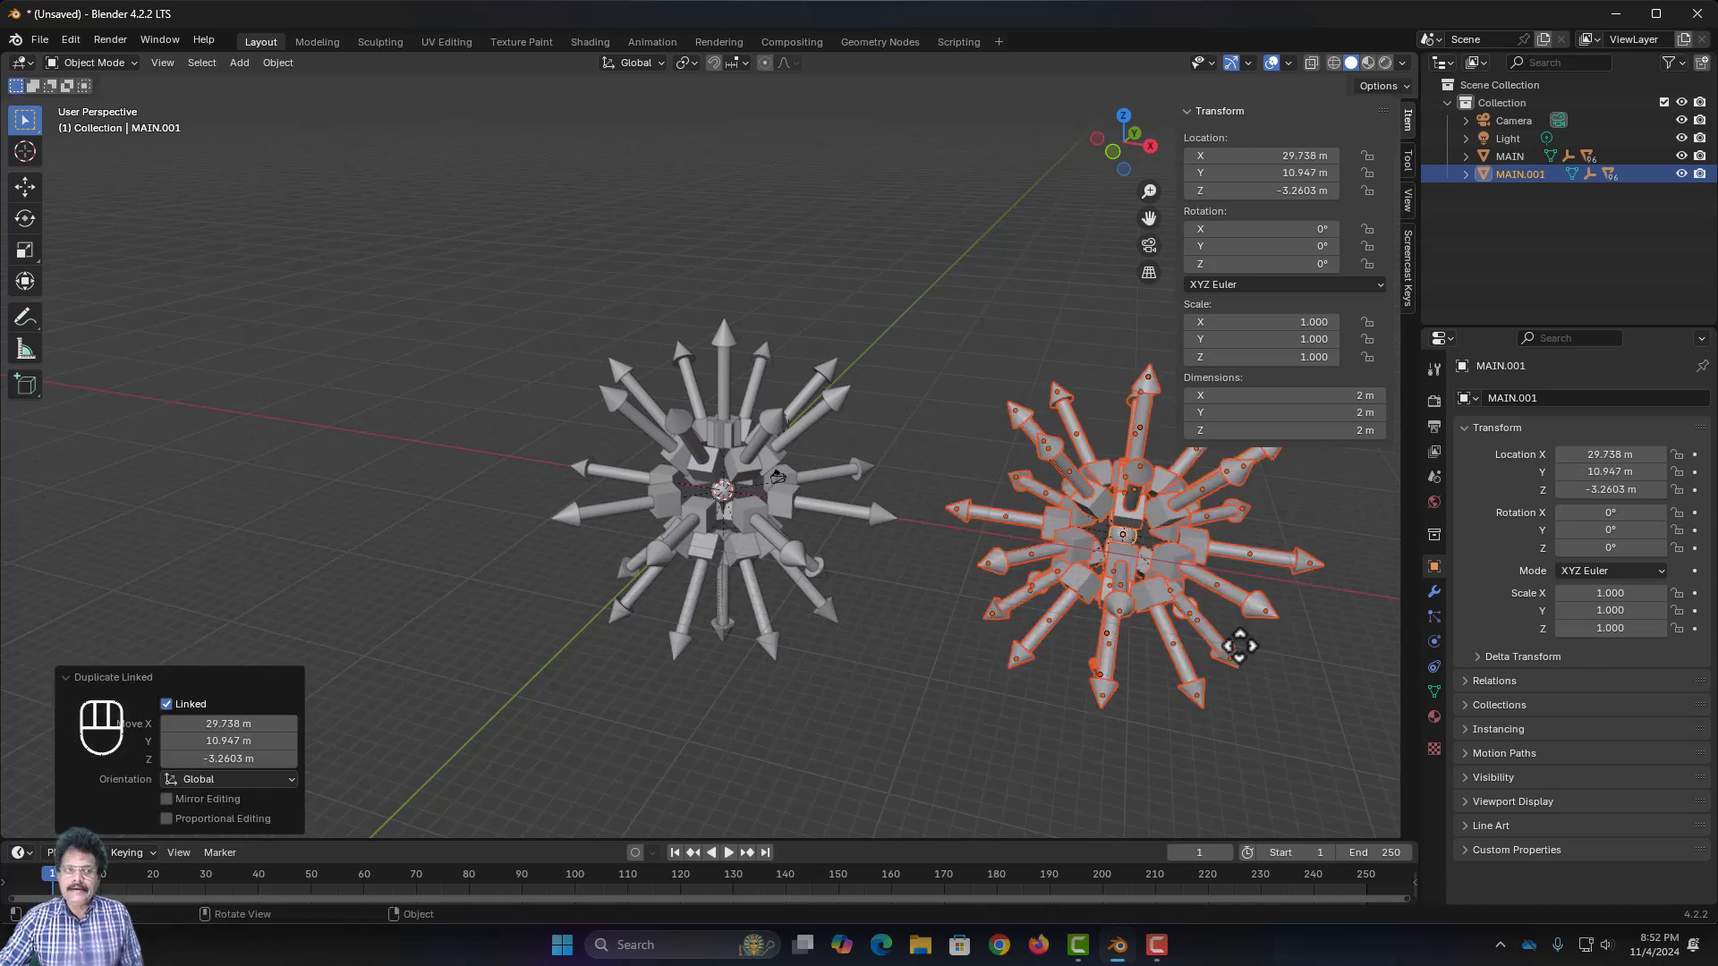
middle_click_drag(1135, 772, 1045, 746)
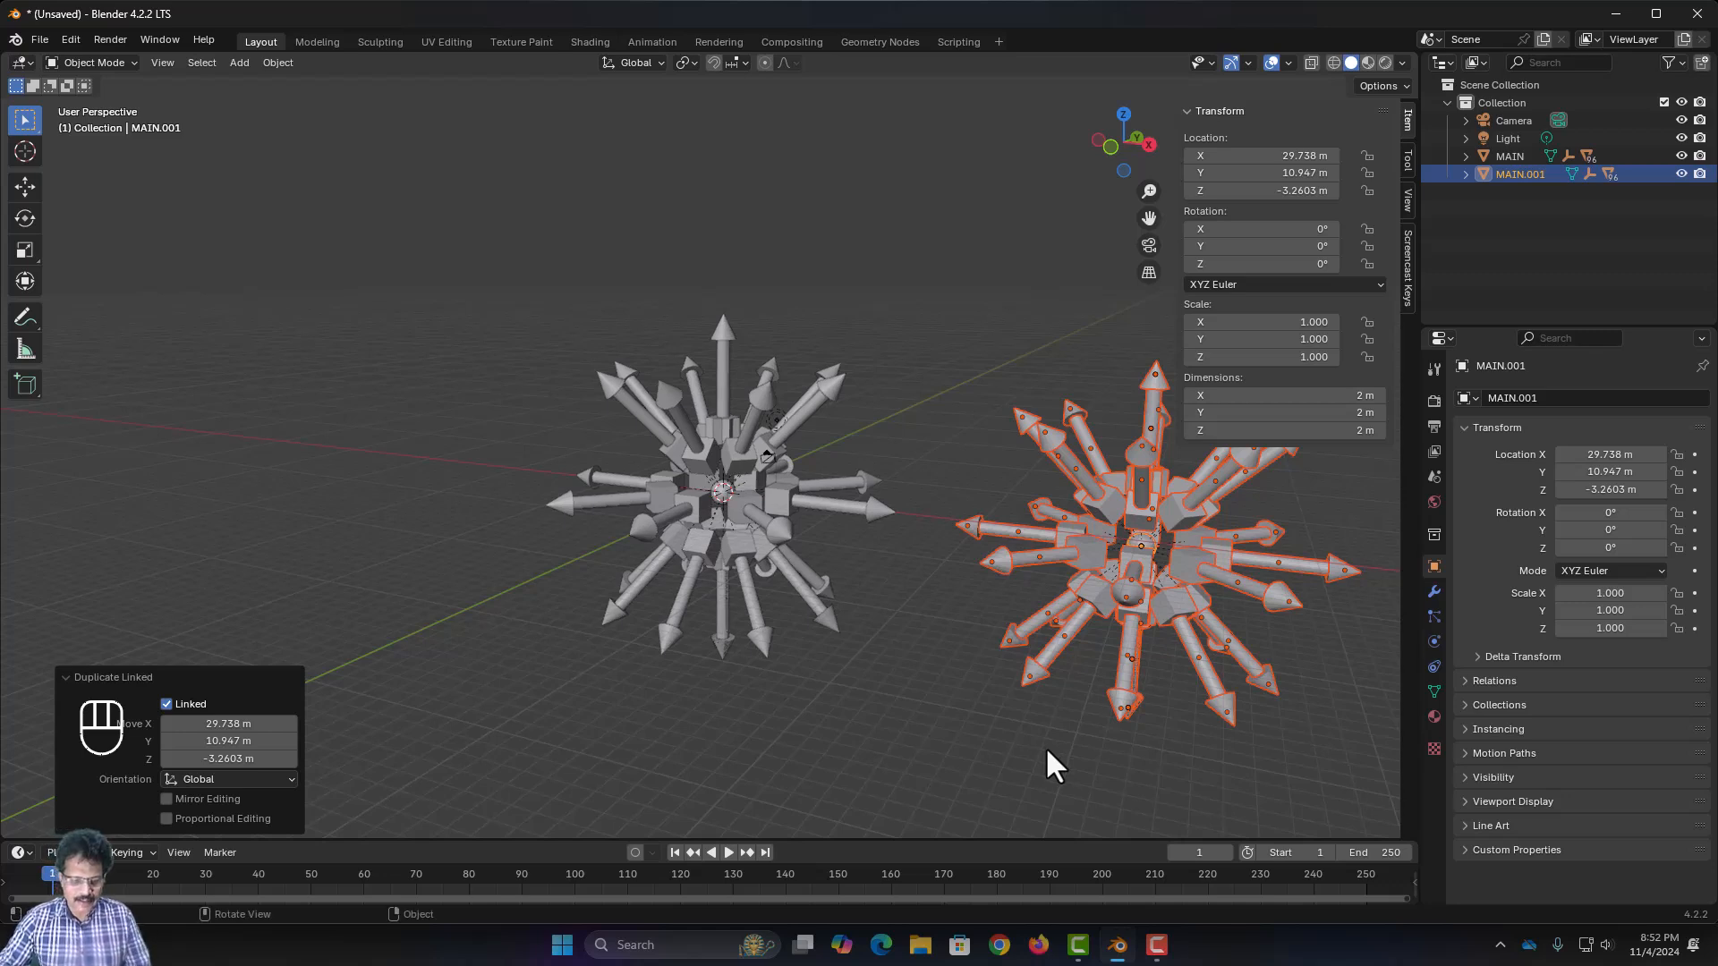
key("x")
left_click(1059, 745)
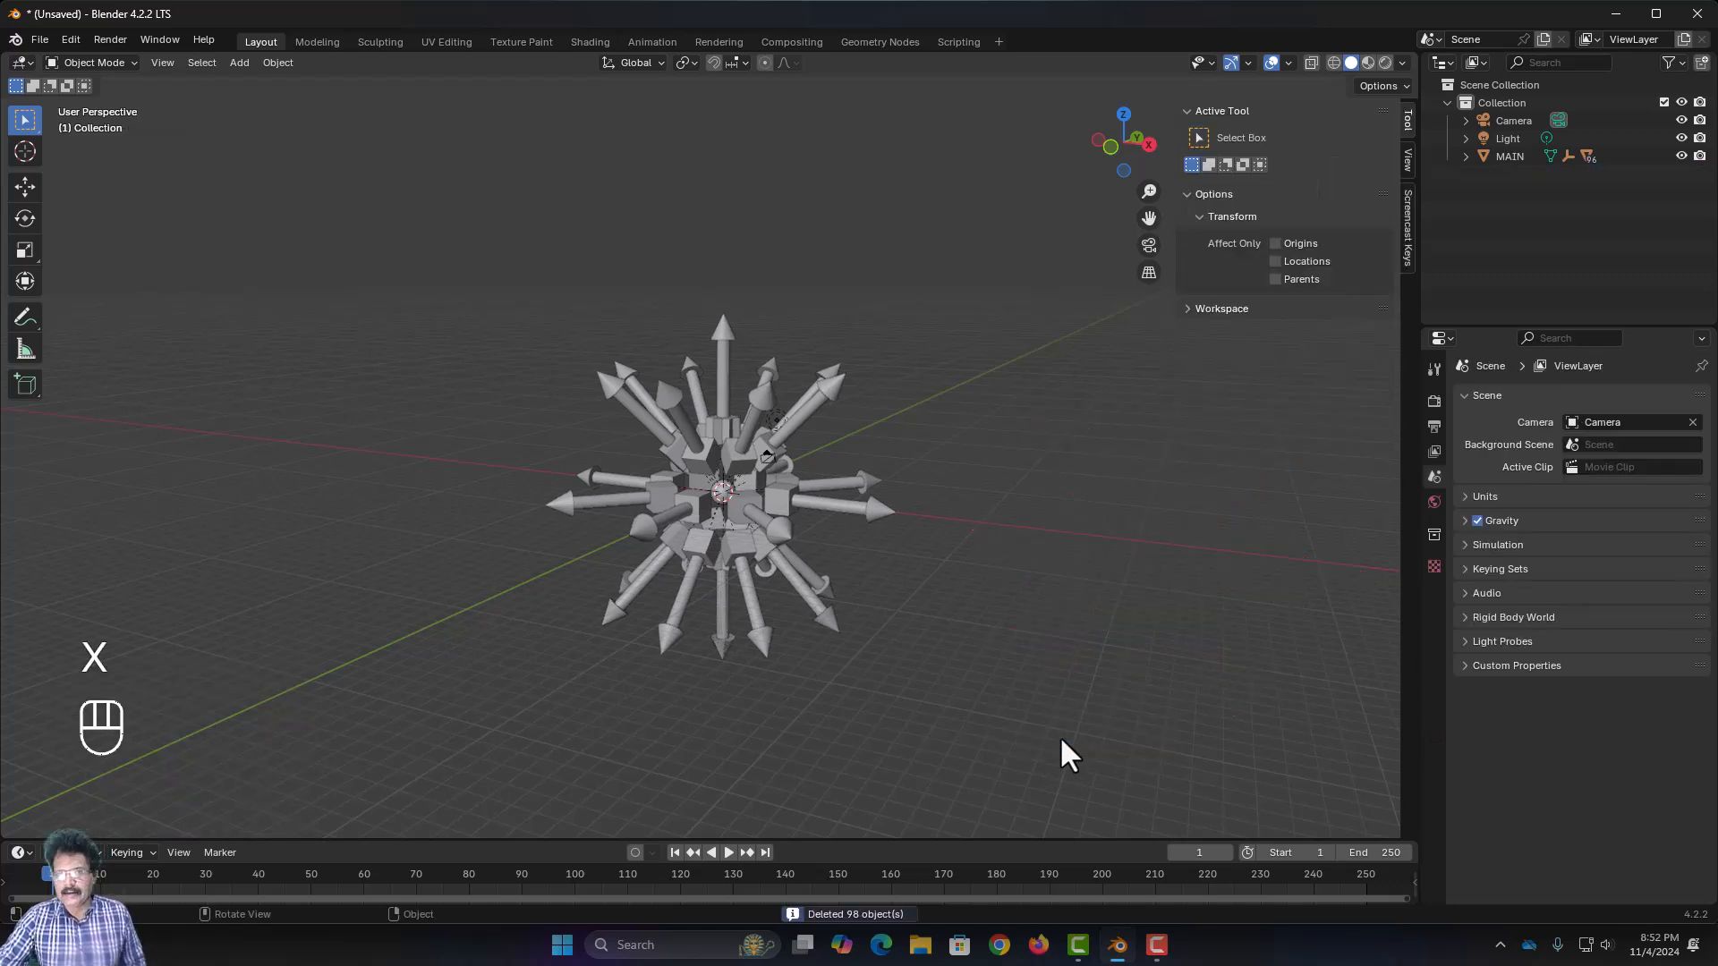
scroll(930, 716, "up", 2)
middle_click_drag(969, 675, 1268, 662)
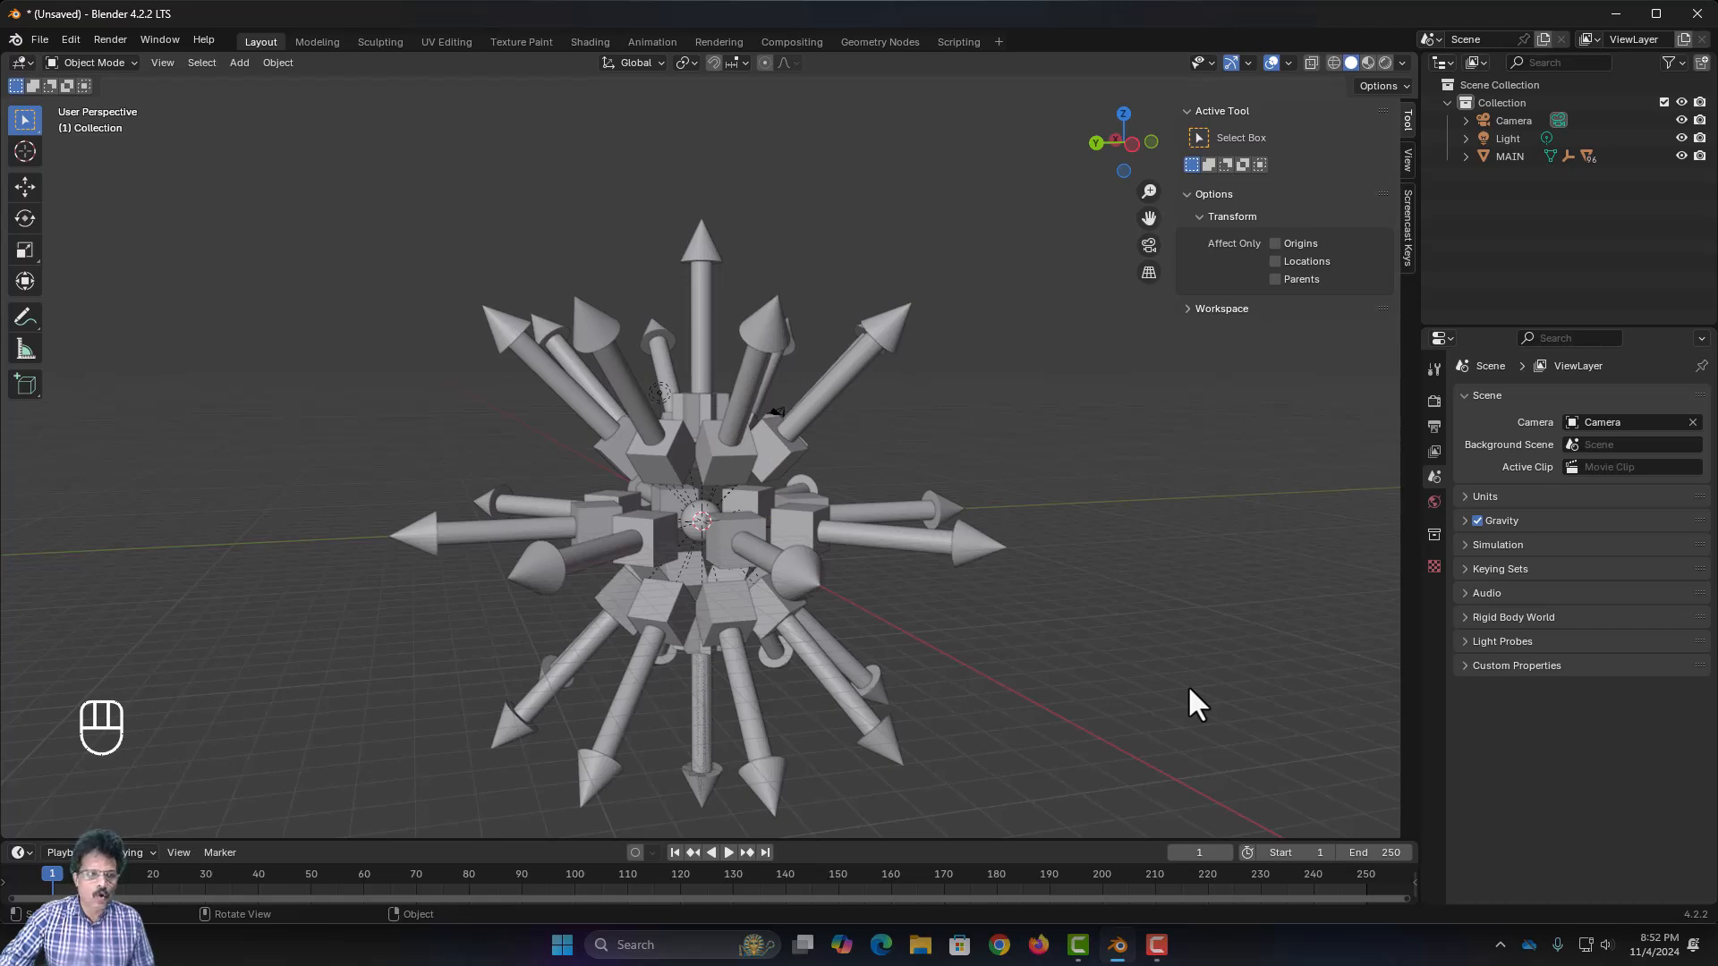
scroll(1189, 689, "down", 4)
mouse_move(1139, 693)
middle_mouse_down()
mouse_move(874, 72)
mouse_move(897, 740)
mouse_move(1104, 691)
mouse_move(921, 683)
mouse_move(1181, 700)
mouse_move(851, 712)
mouse_move(1022, 712)
mouse_move(1157, 679)
middle_mouse_up()
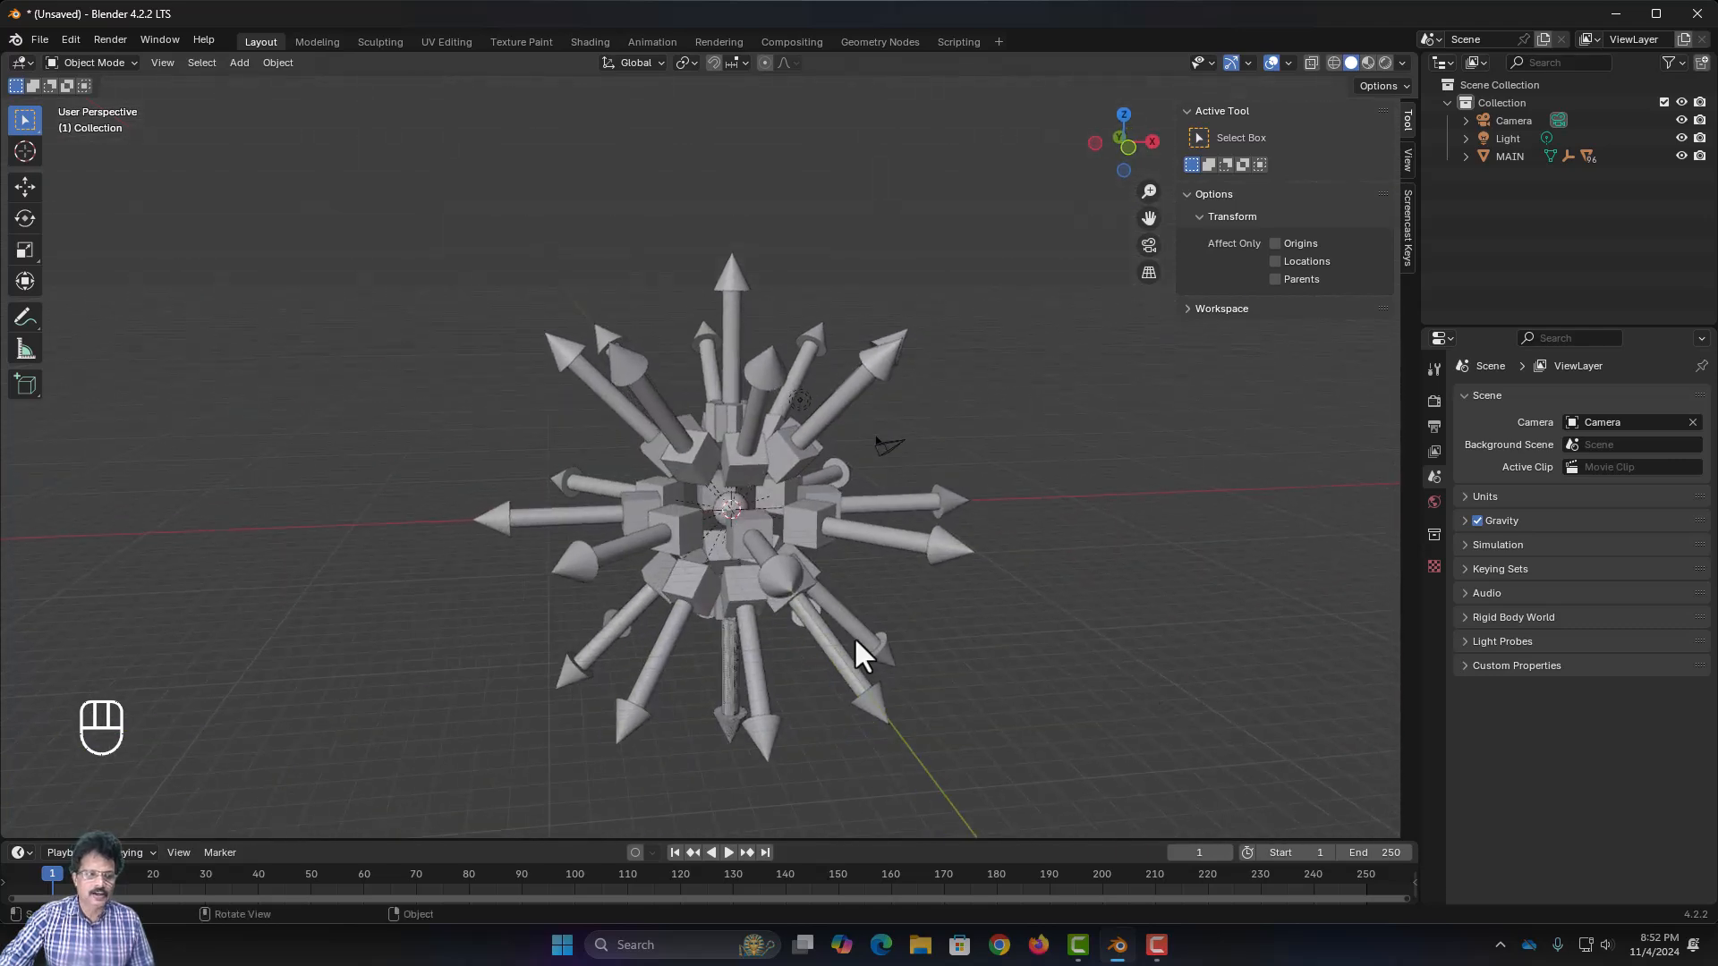
scroll(861, 637, "up", 3)
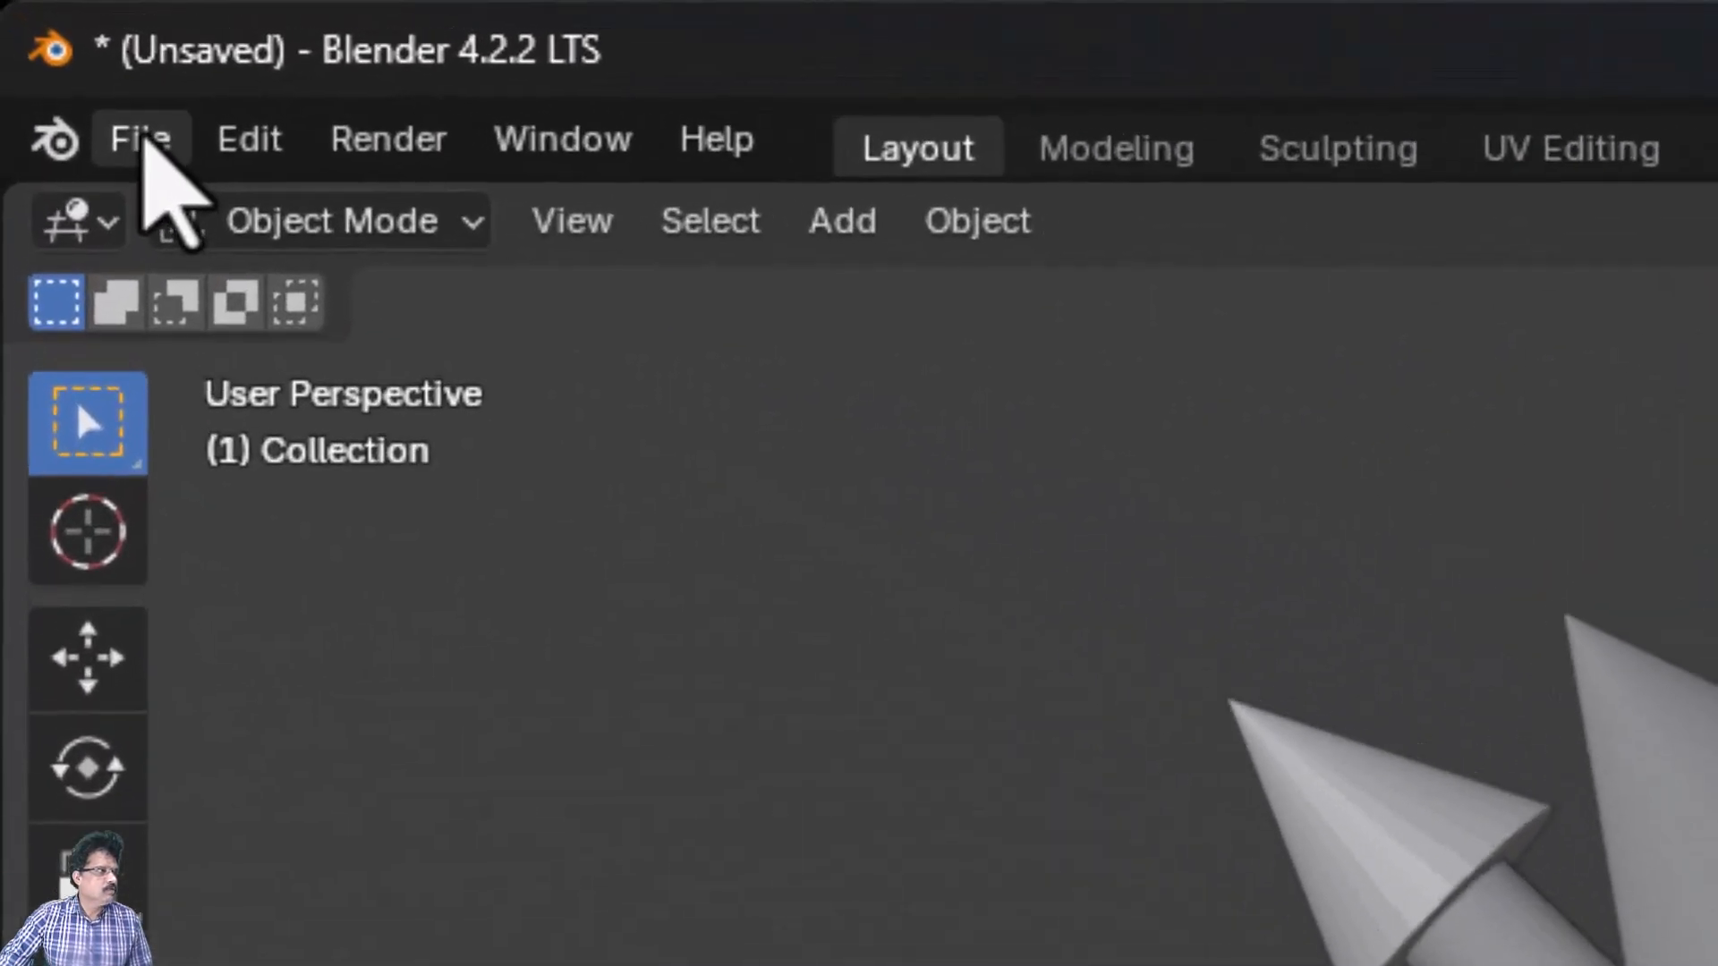
Save the scene in the 01_object_mode folder under the file name 17_arrows_all_directions
left_click(39, 39)
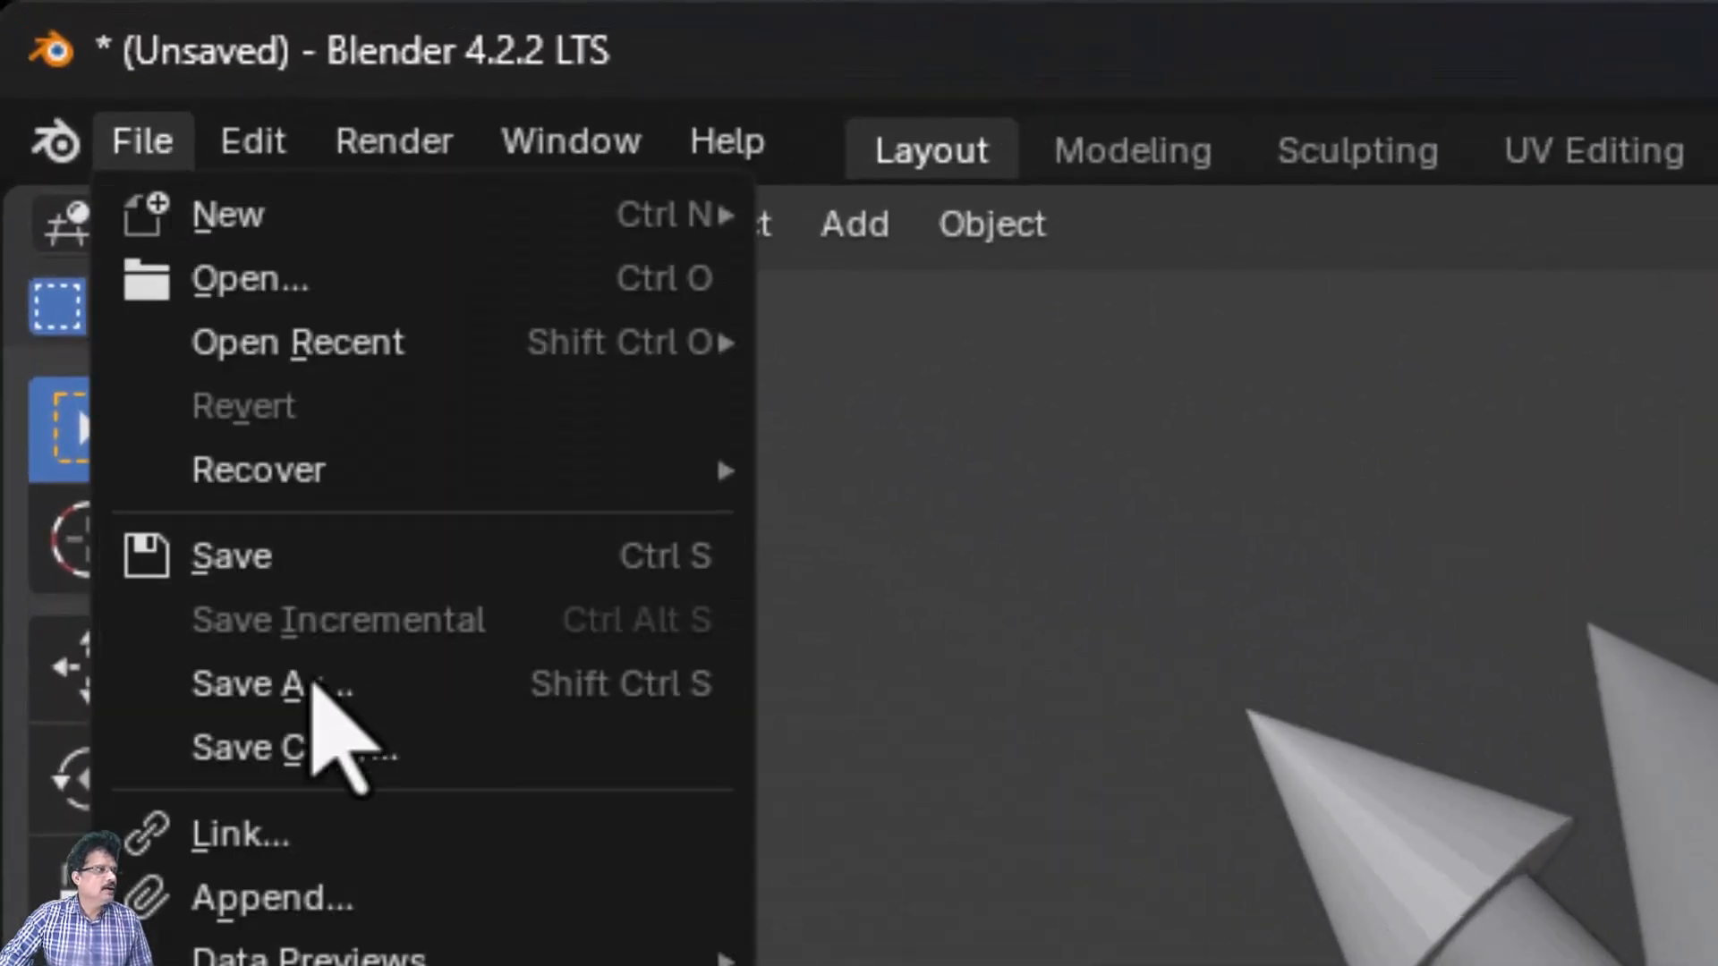
left_click(307, 684)
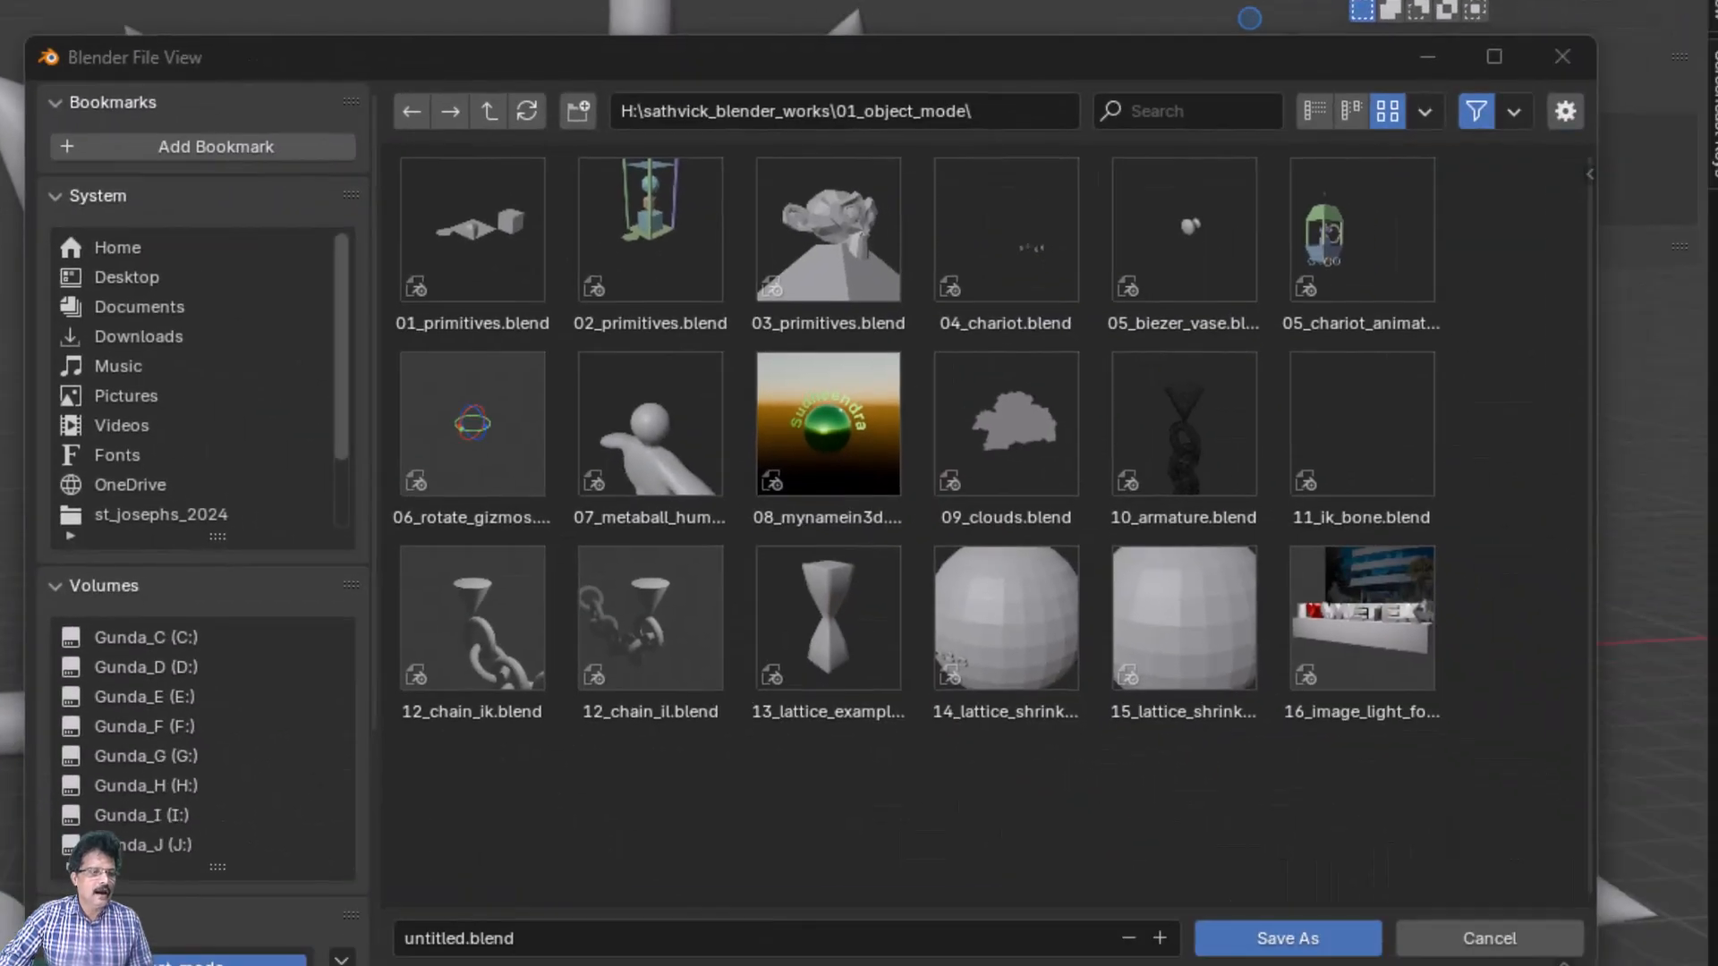
left_click(537, 940)
type("17")
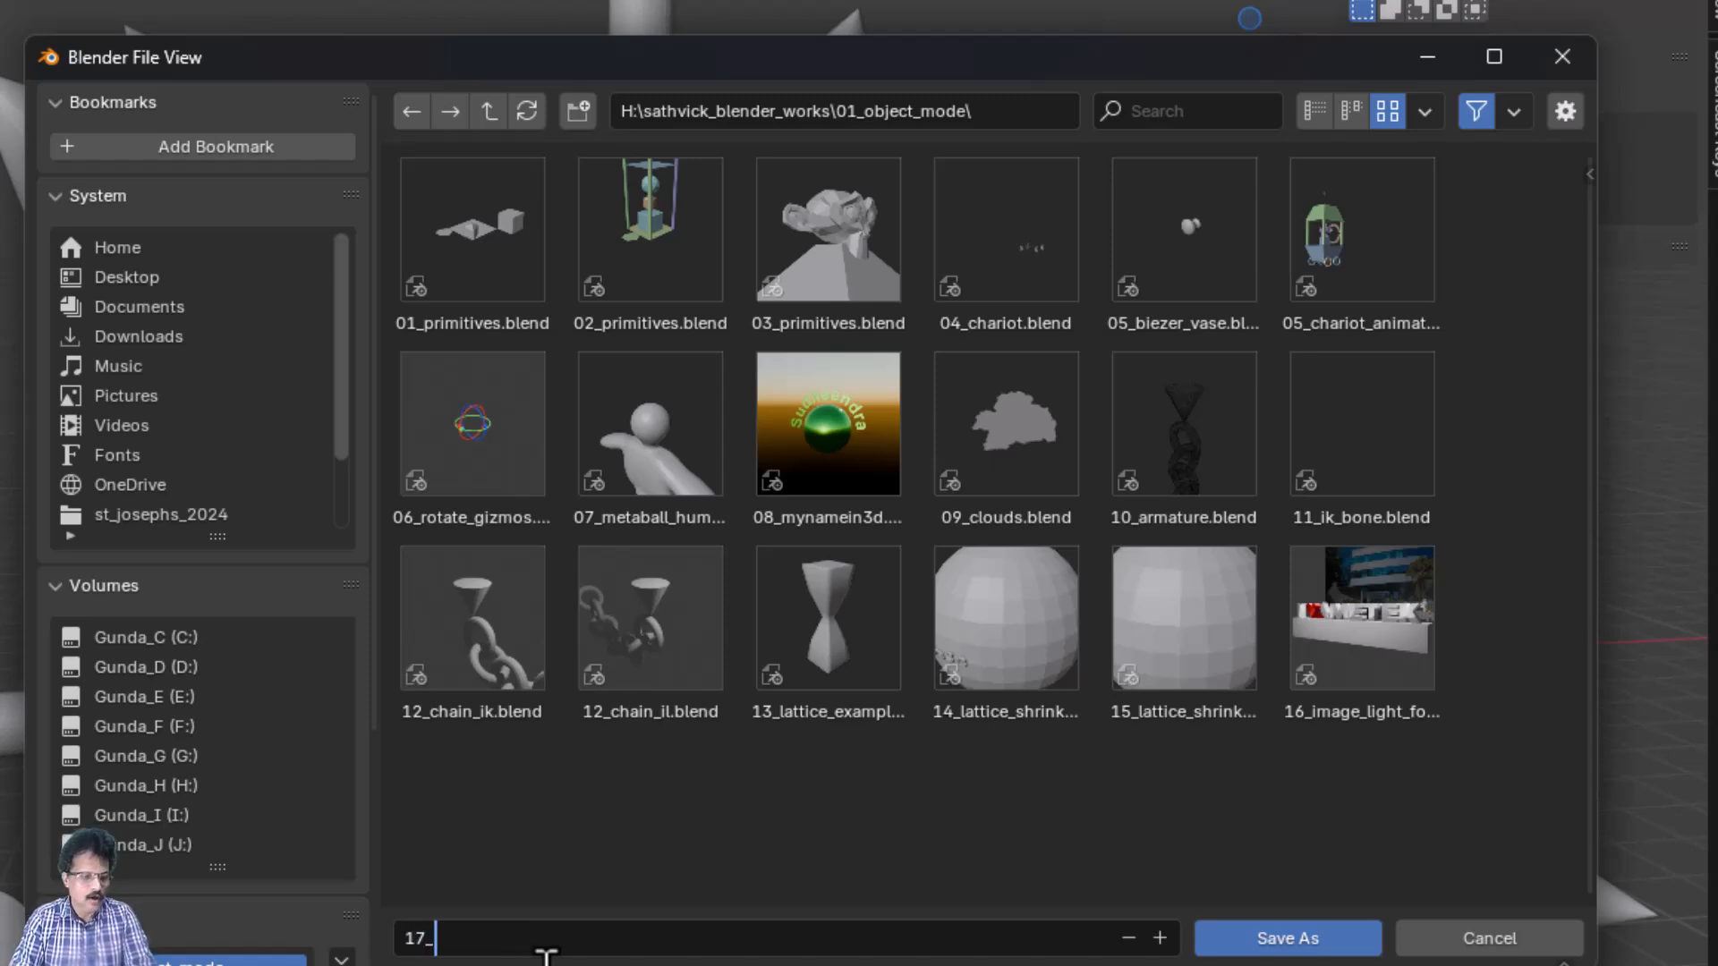
type("_arrows_all_directions")
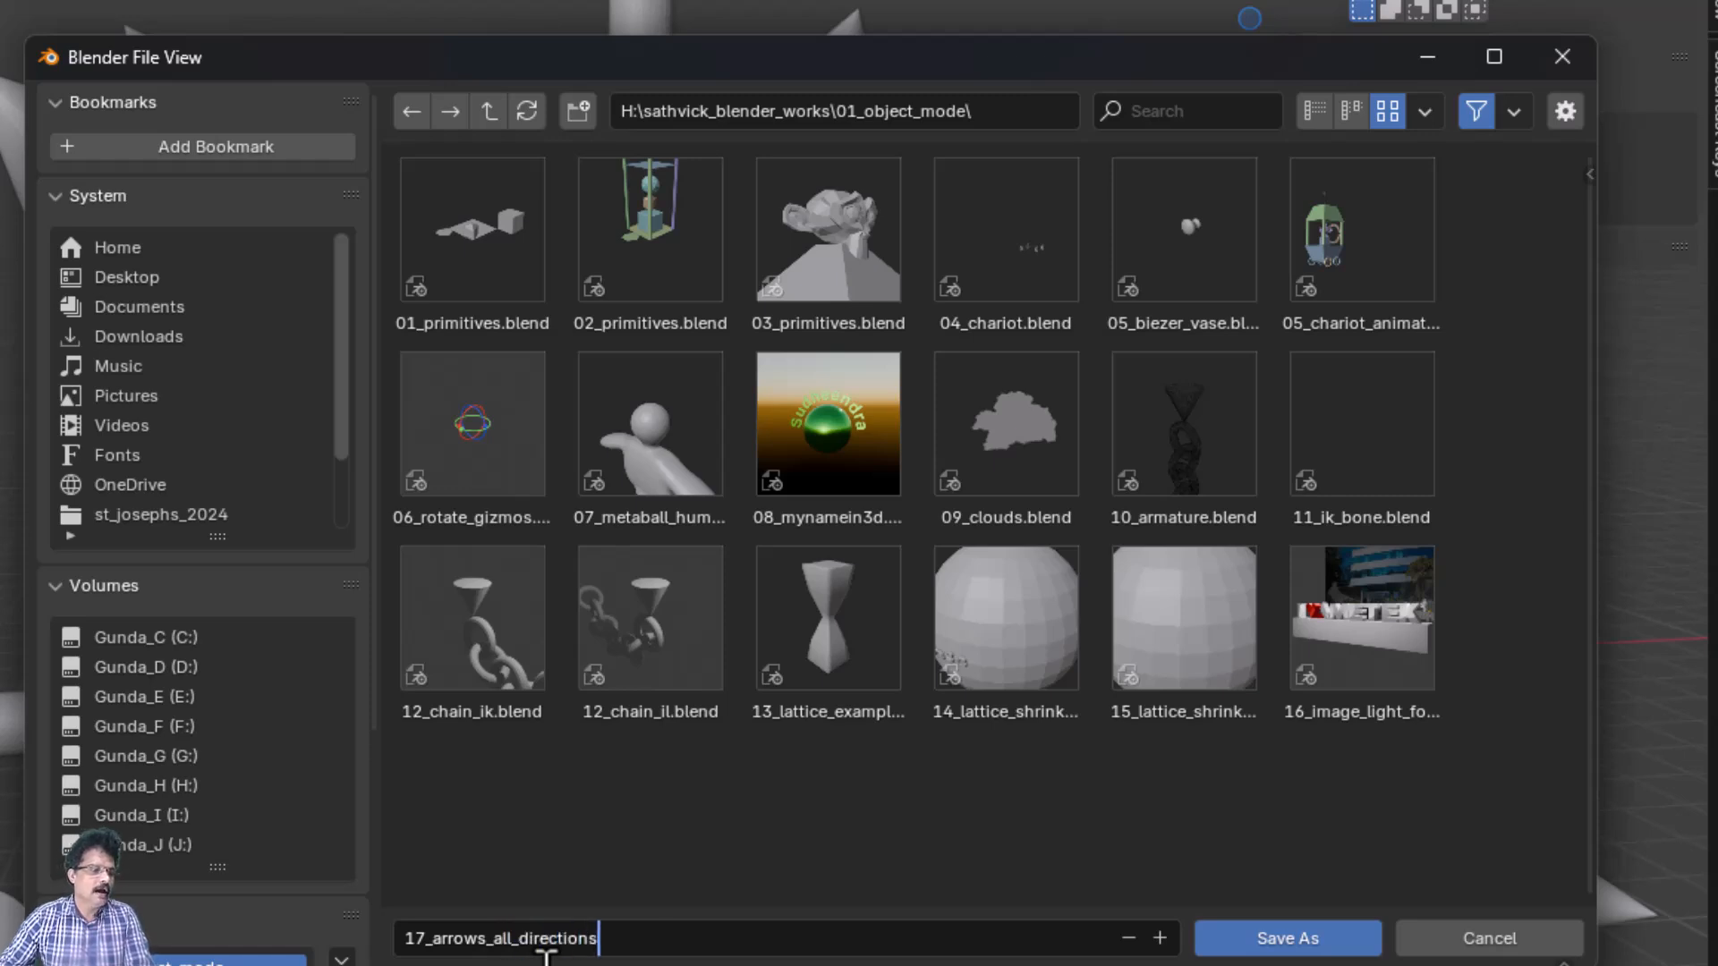
left_click(1265, 936)
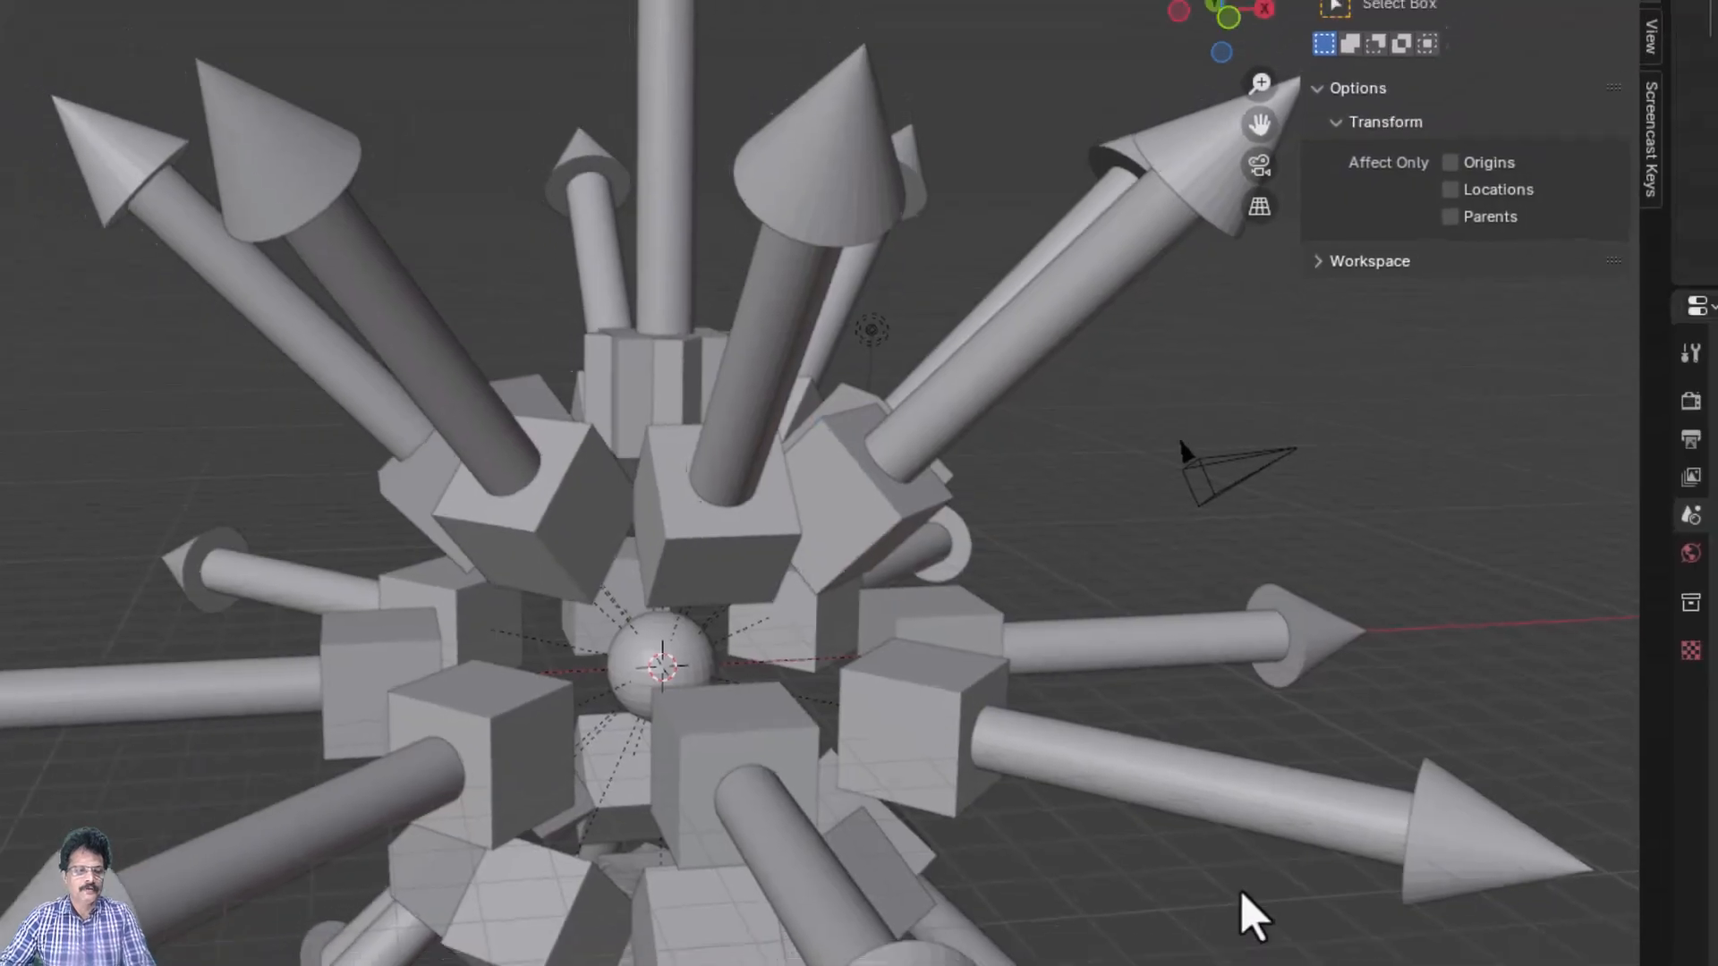